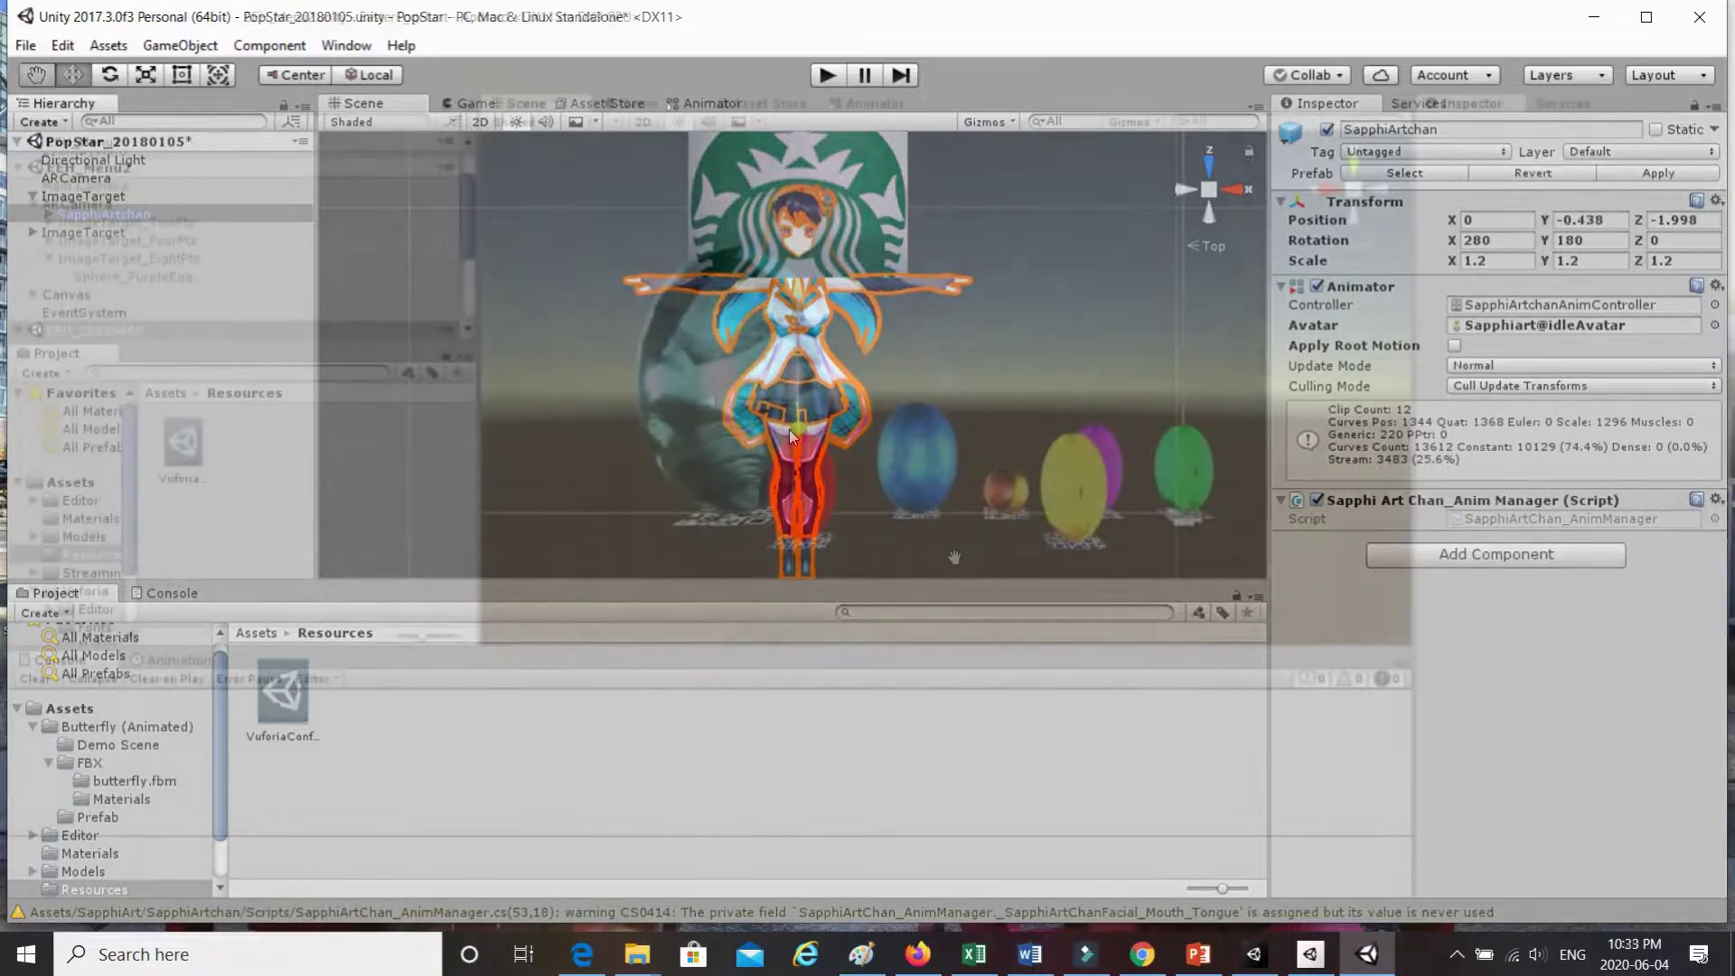
- Search 'unity' in Chrome and browse the Unity Store's Unity Personal download page
scroll(977, 521, "up", 5)
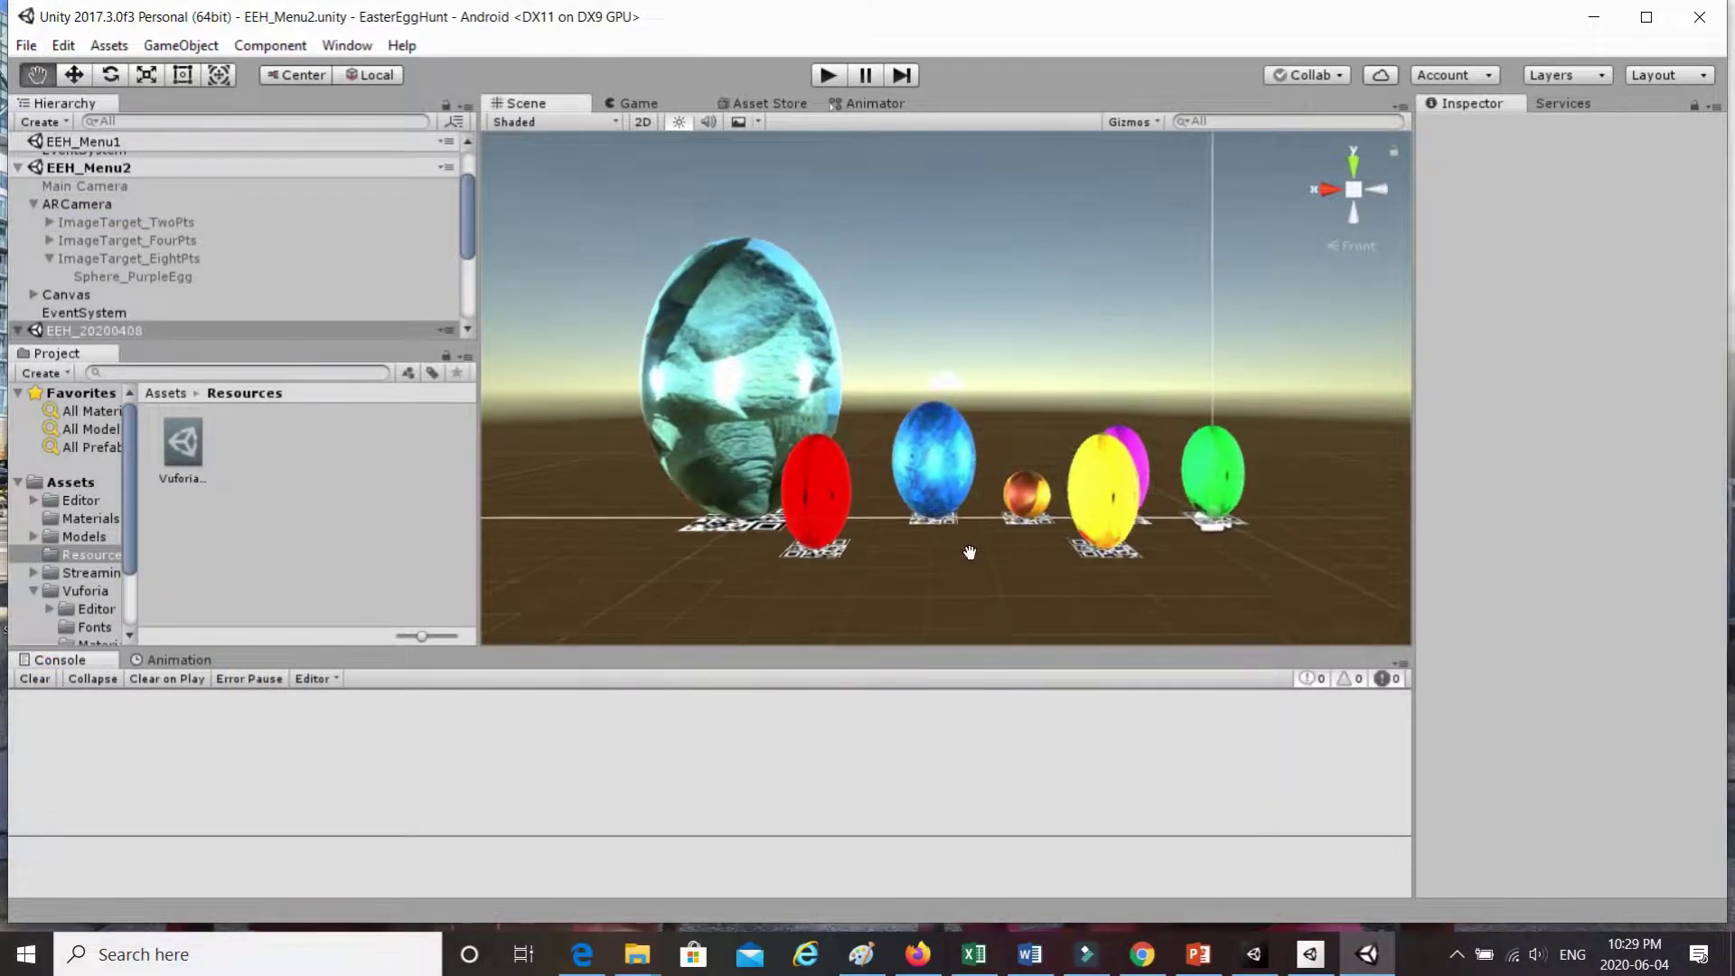
scroll(970, 552, "up", 5)
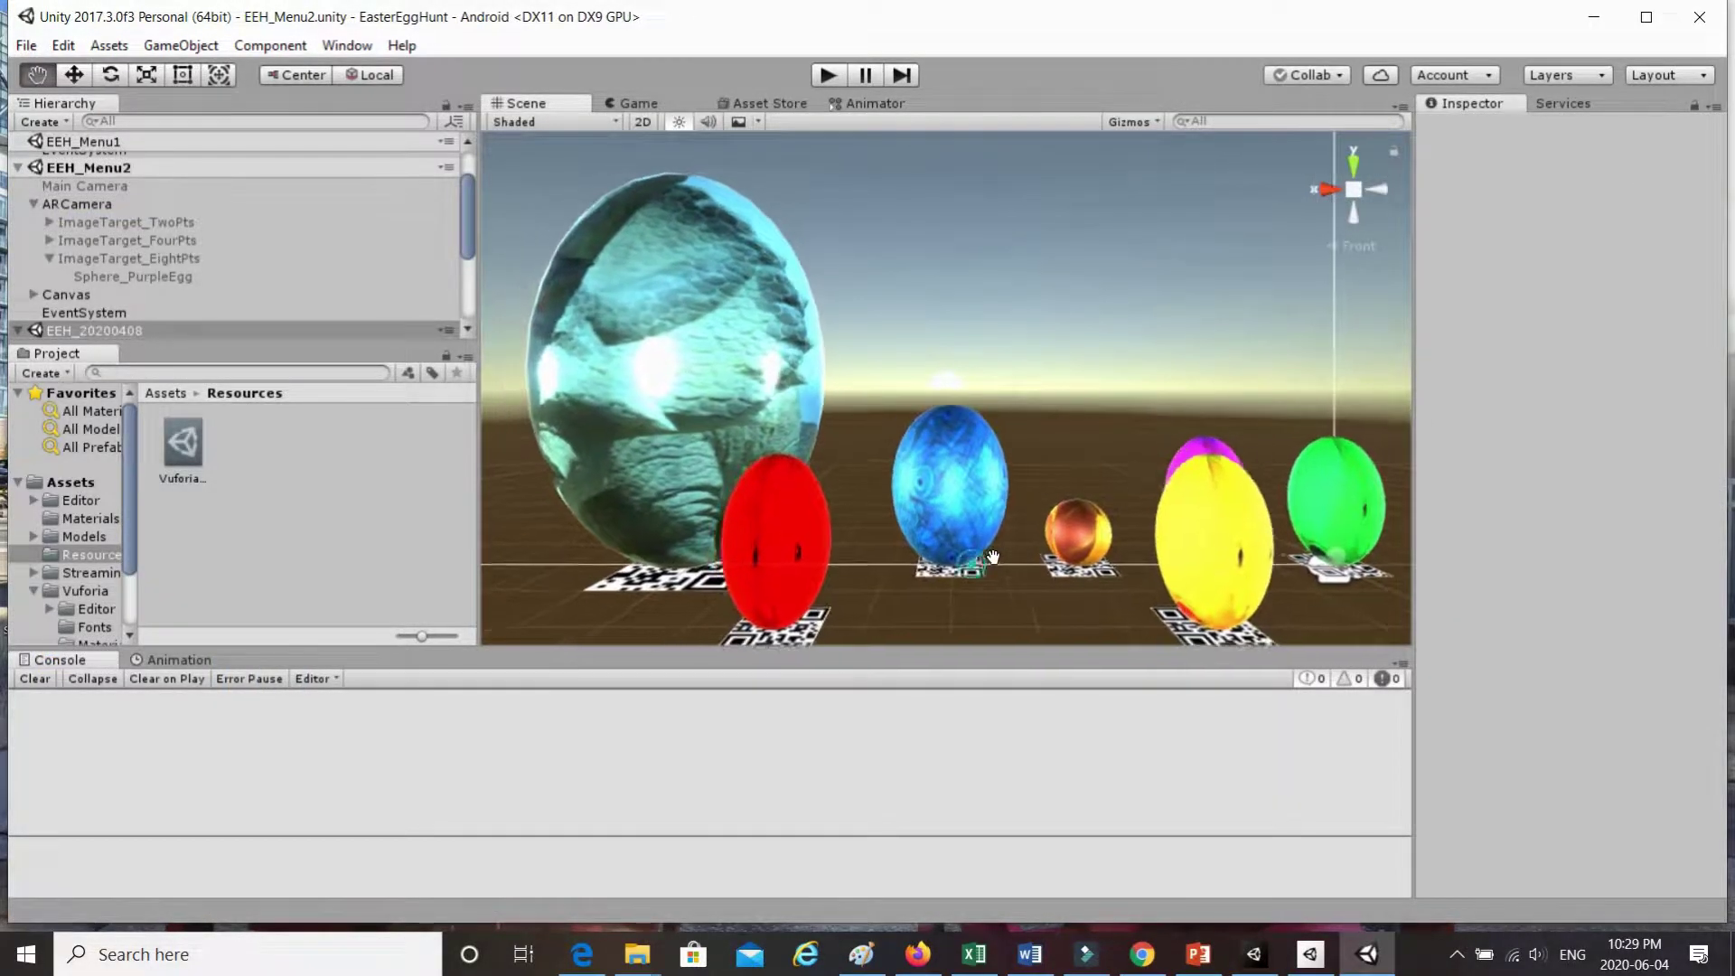
scroll(1025, 540, "up", 5)
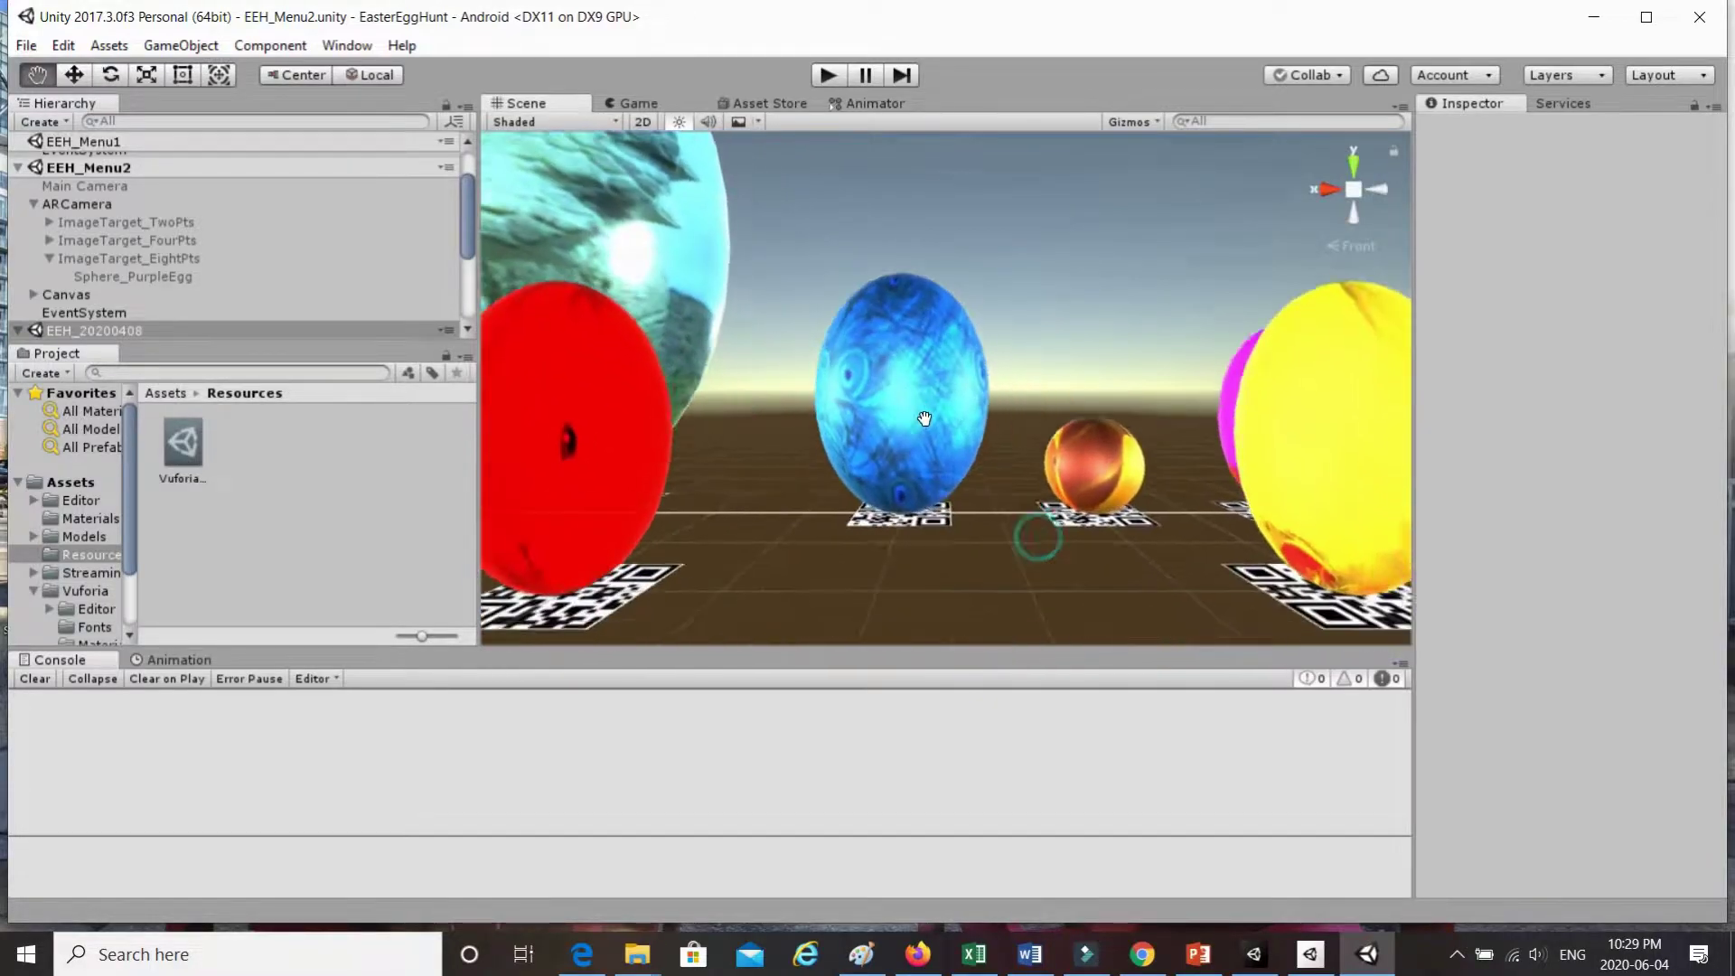
scroll(1058, 494, "up", 3)
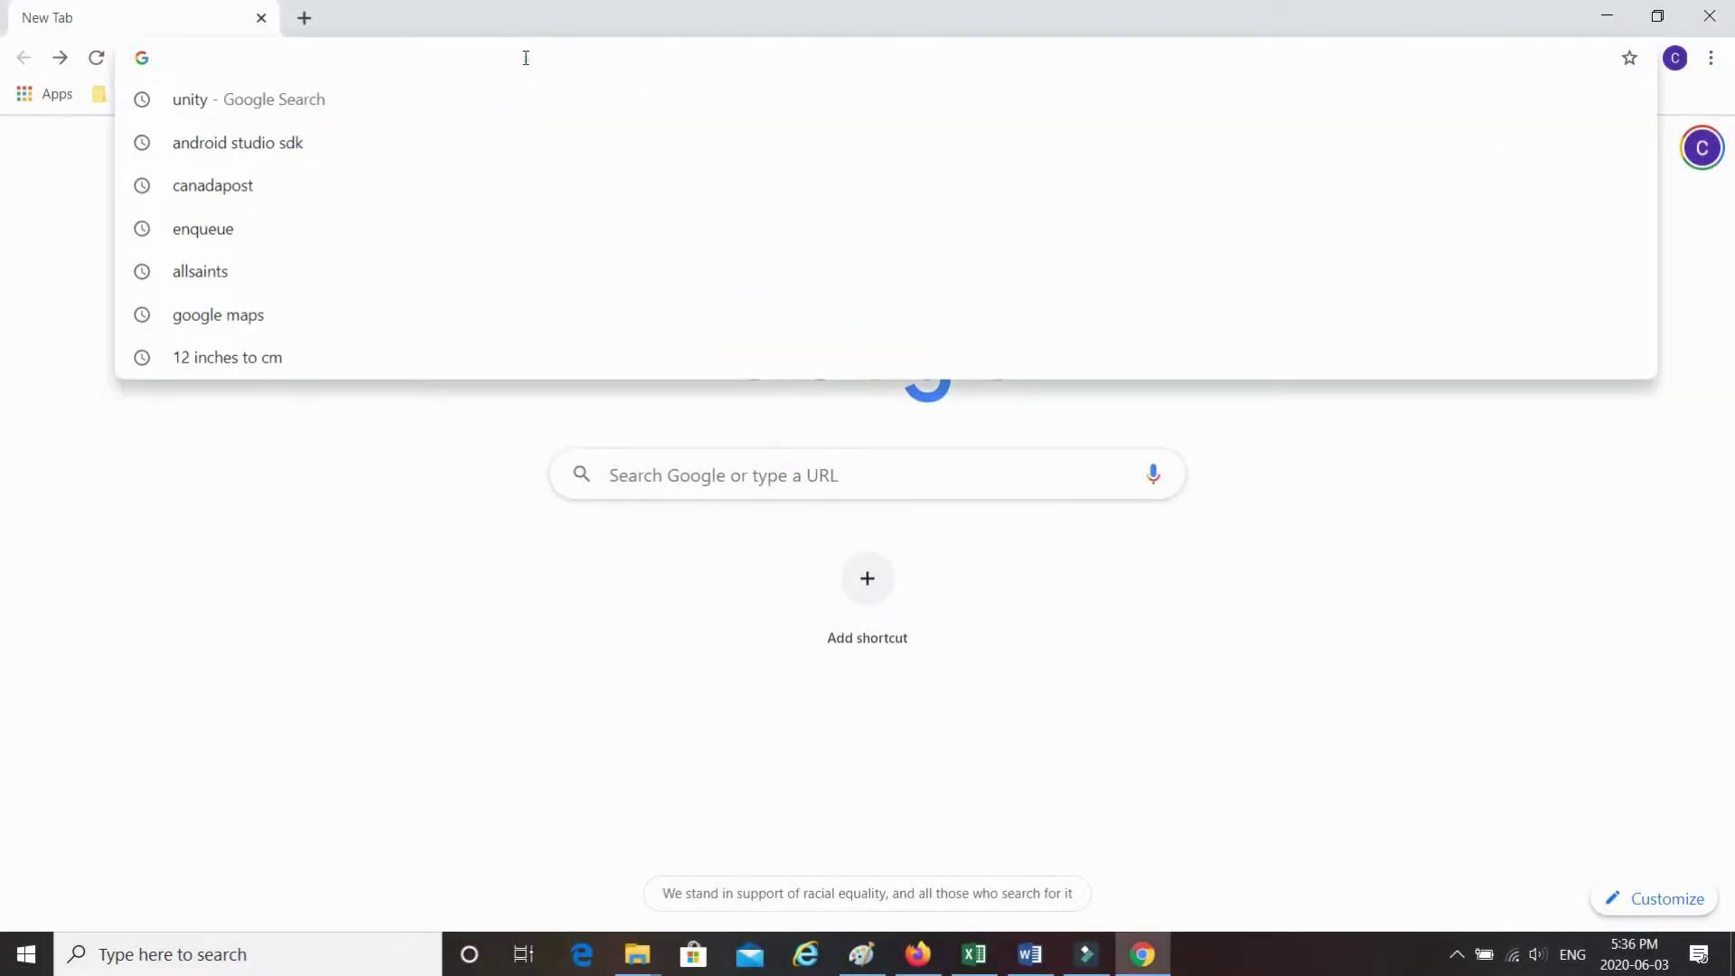
type("unity")
key("Return")
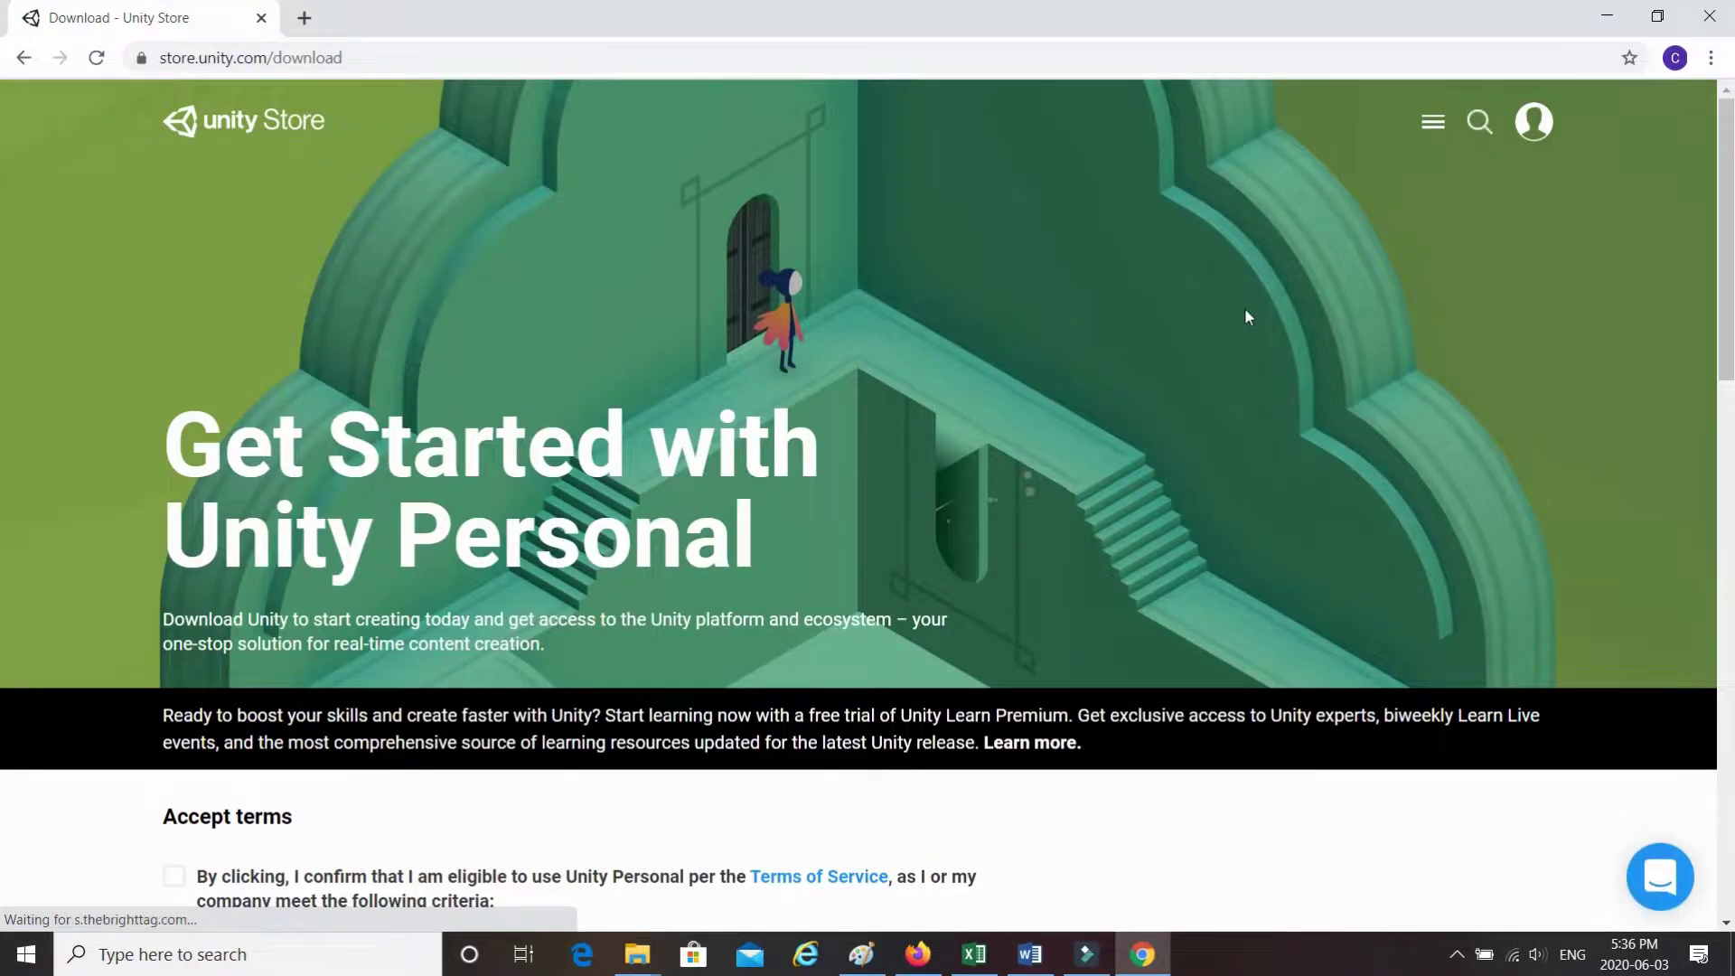
scroll(1245, 310, "down", 1)
scroll(1246, 312, "down", 2)
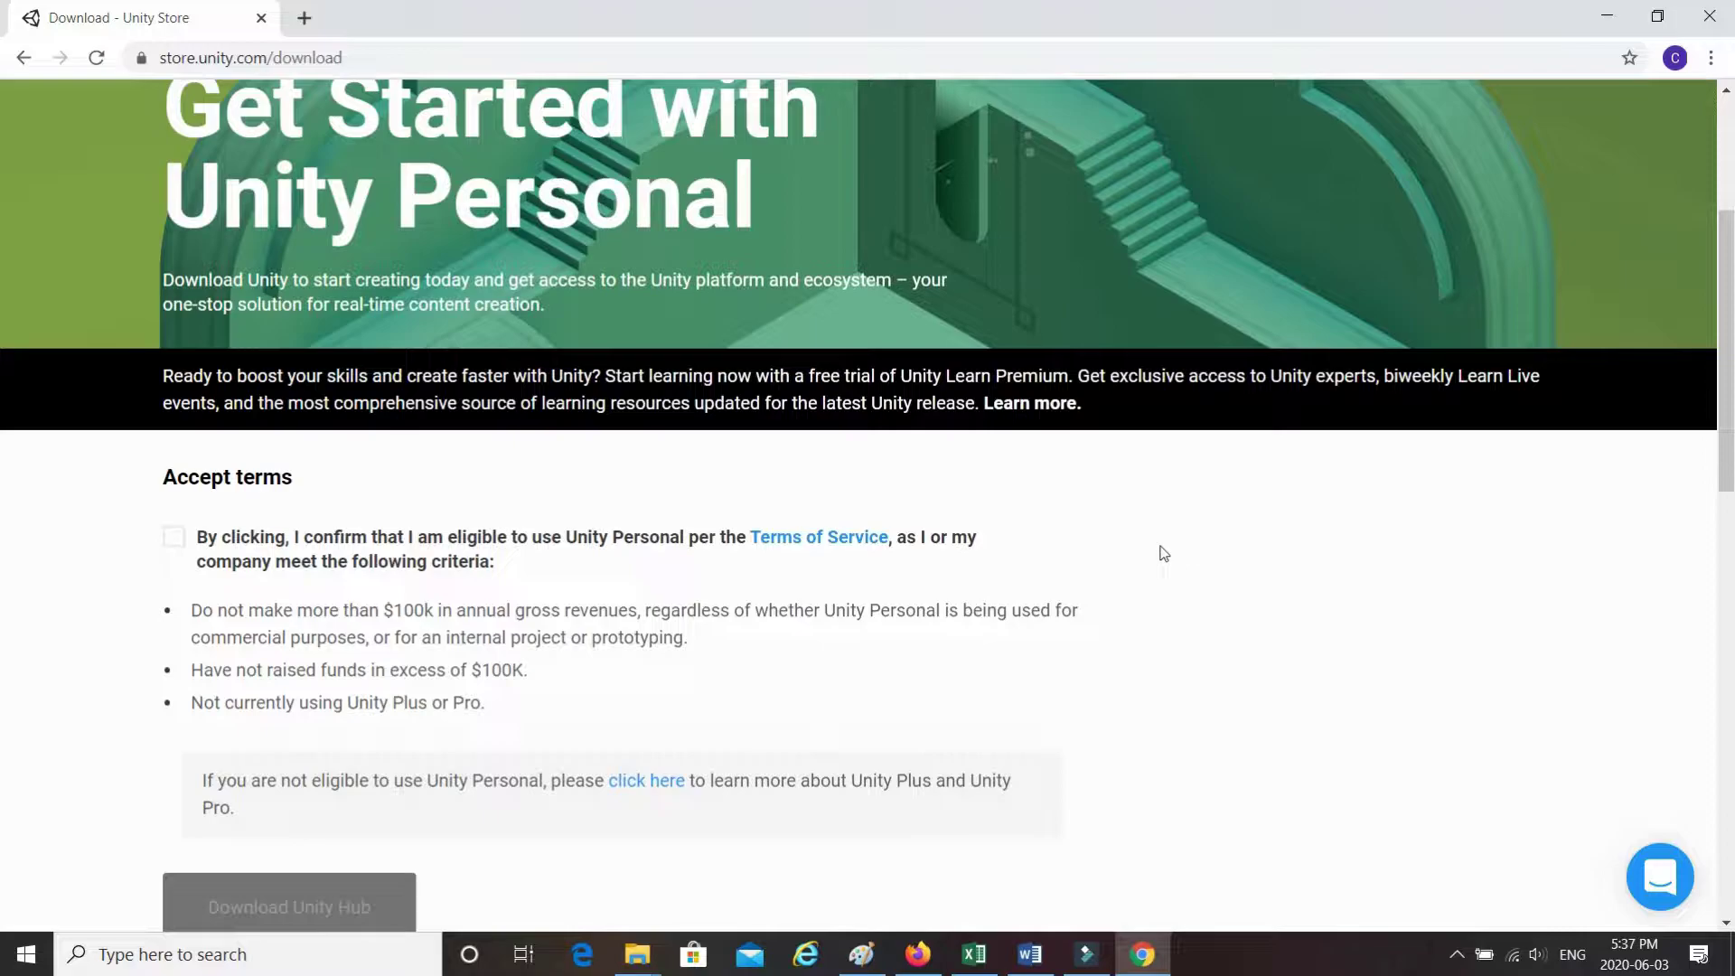
scroll(1164, 553, "down", 4)
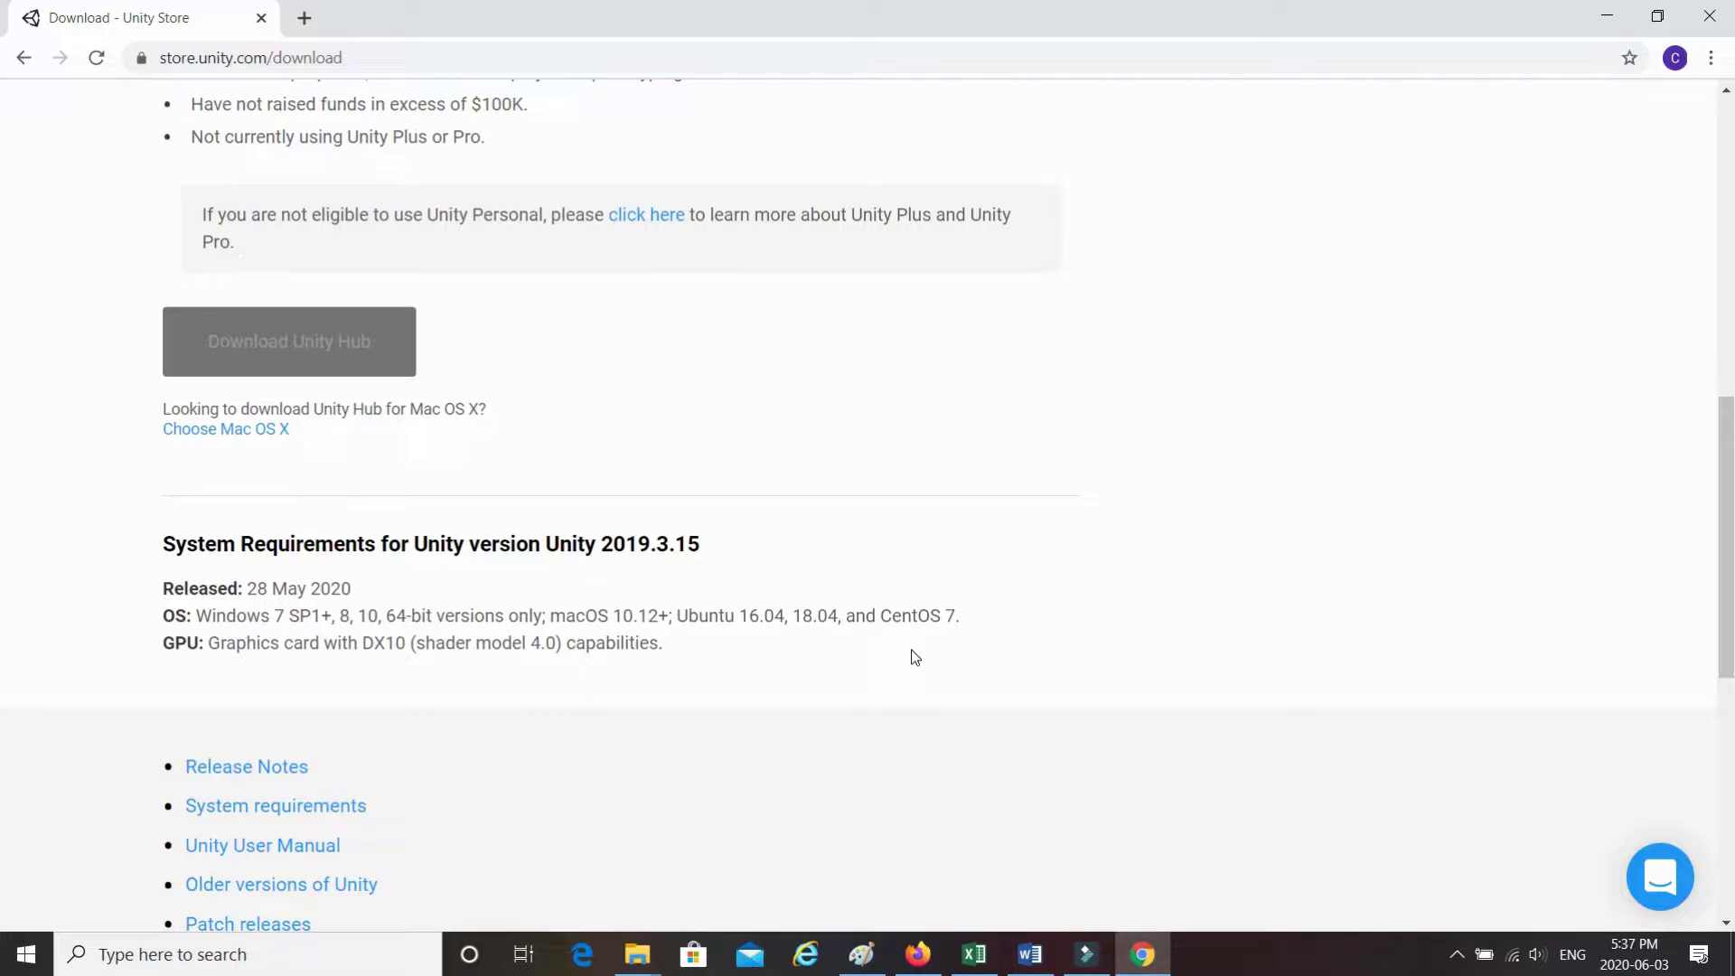
scroll(915, 657, "up", 5)
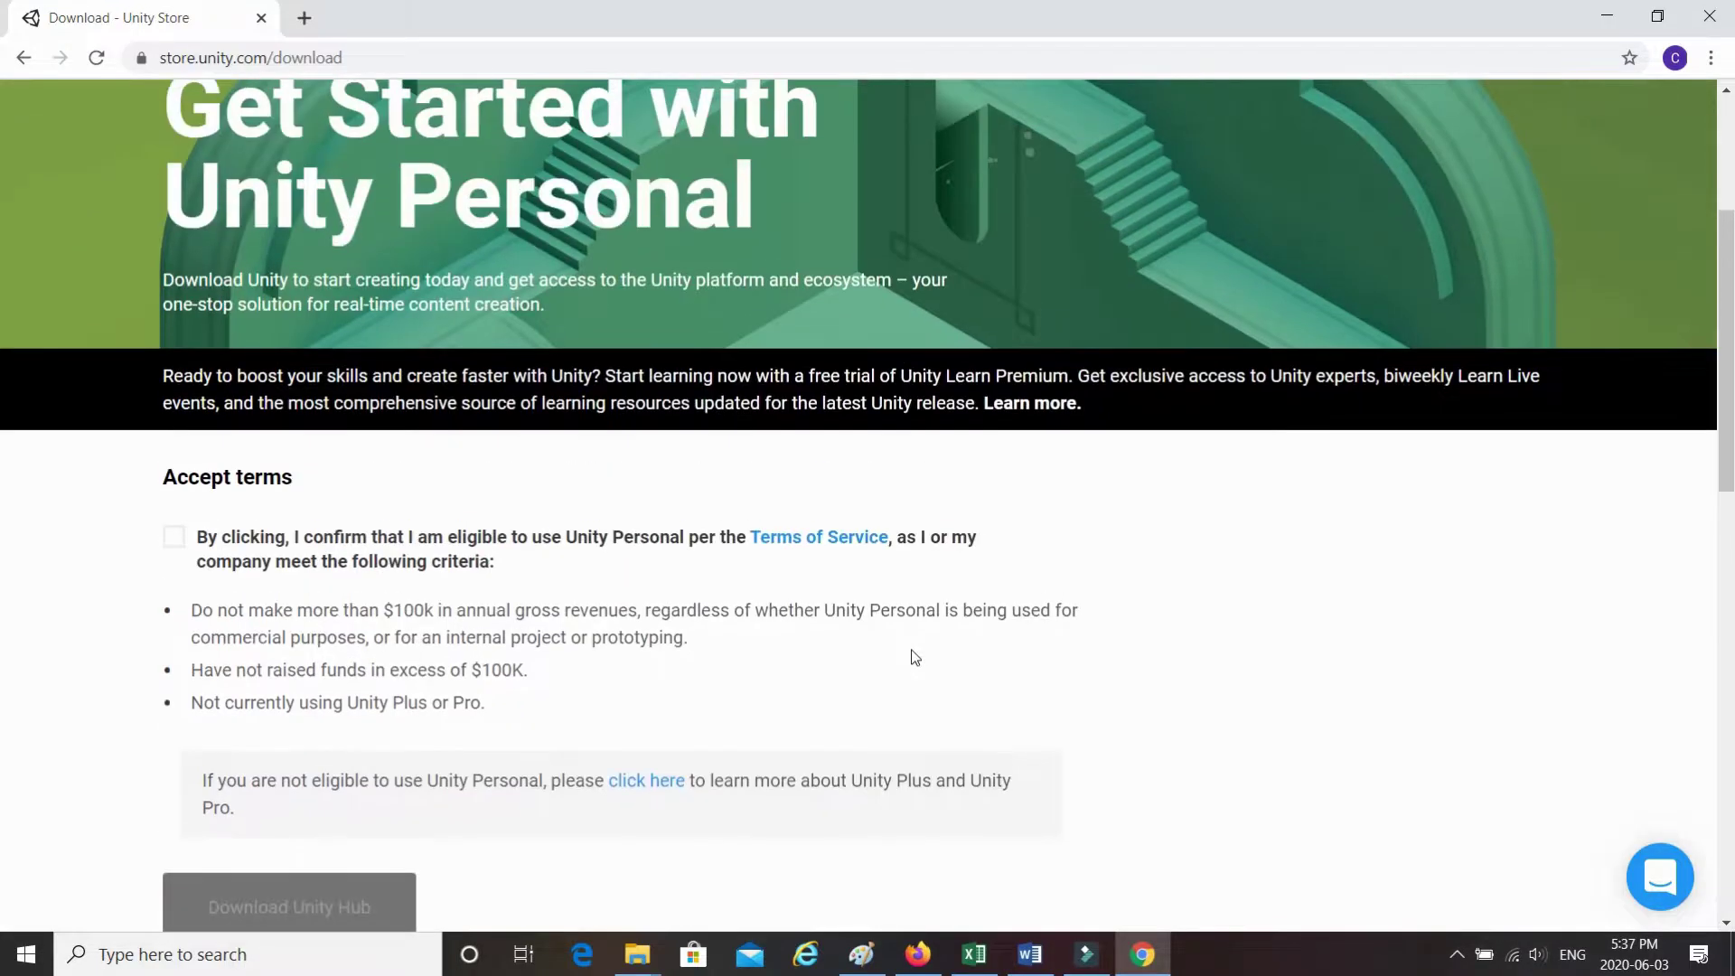
scroll(915, 657, "up", 1)
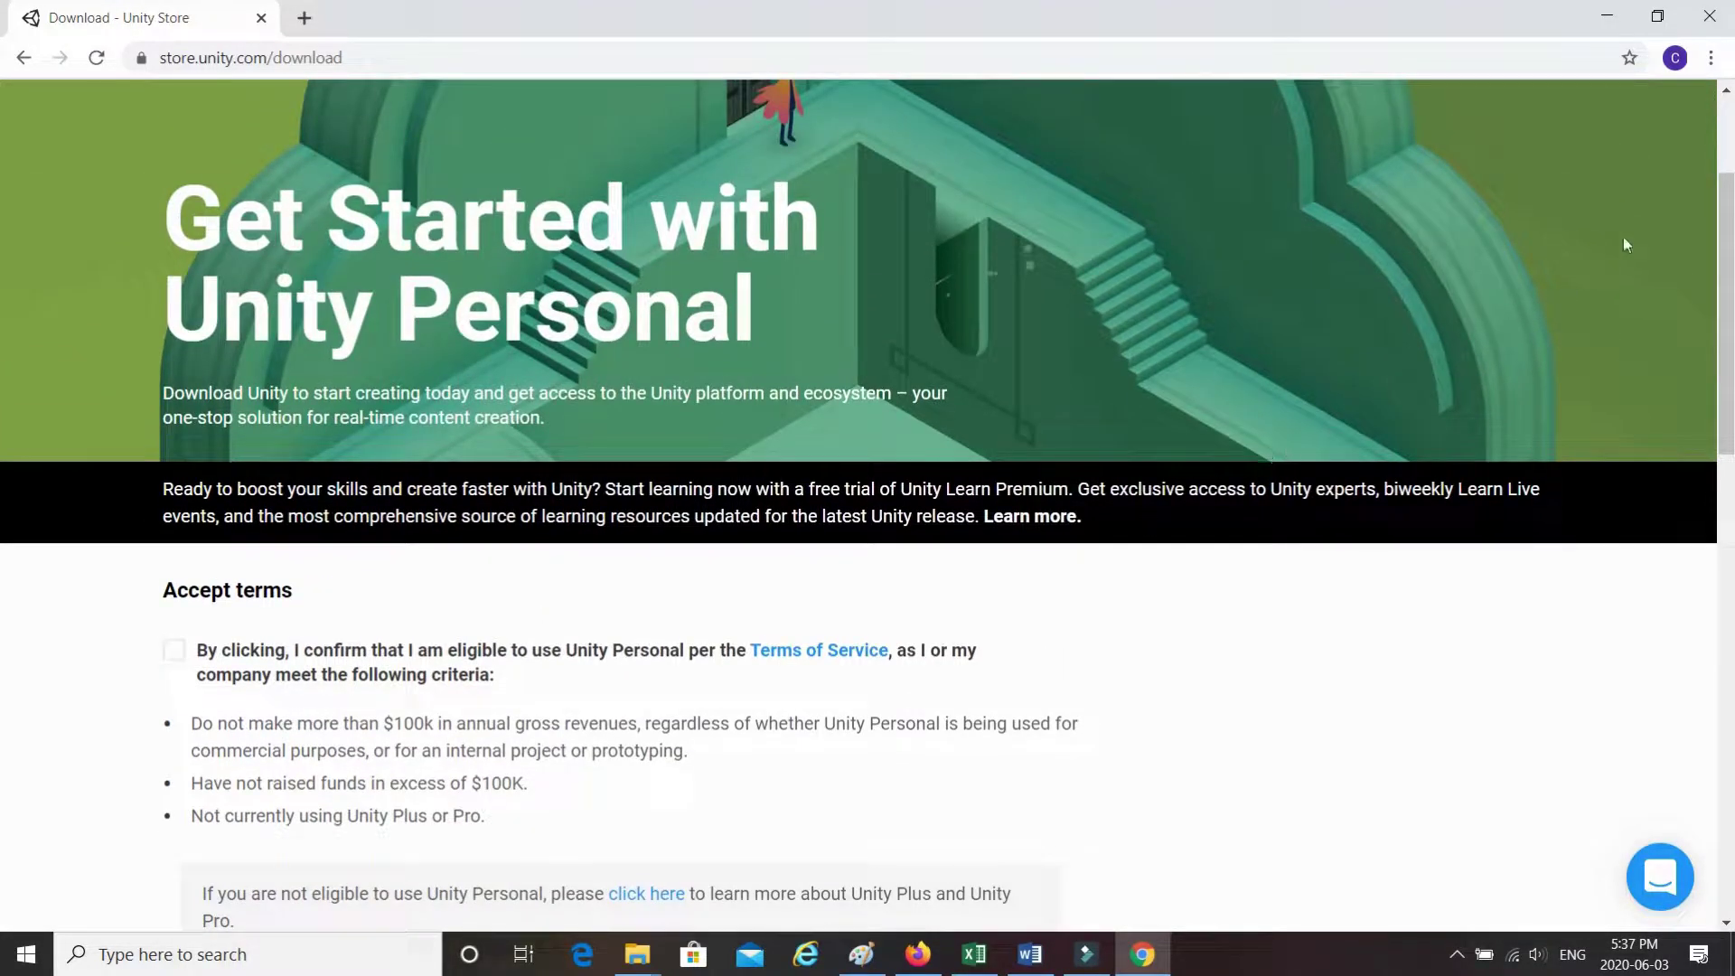
scroll(1721, 248, "up", 2)
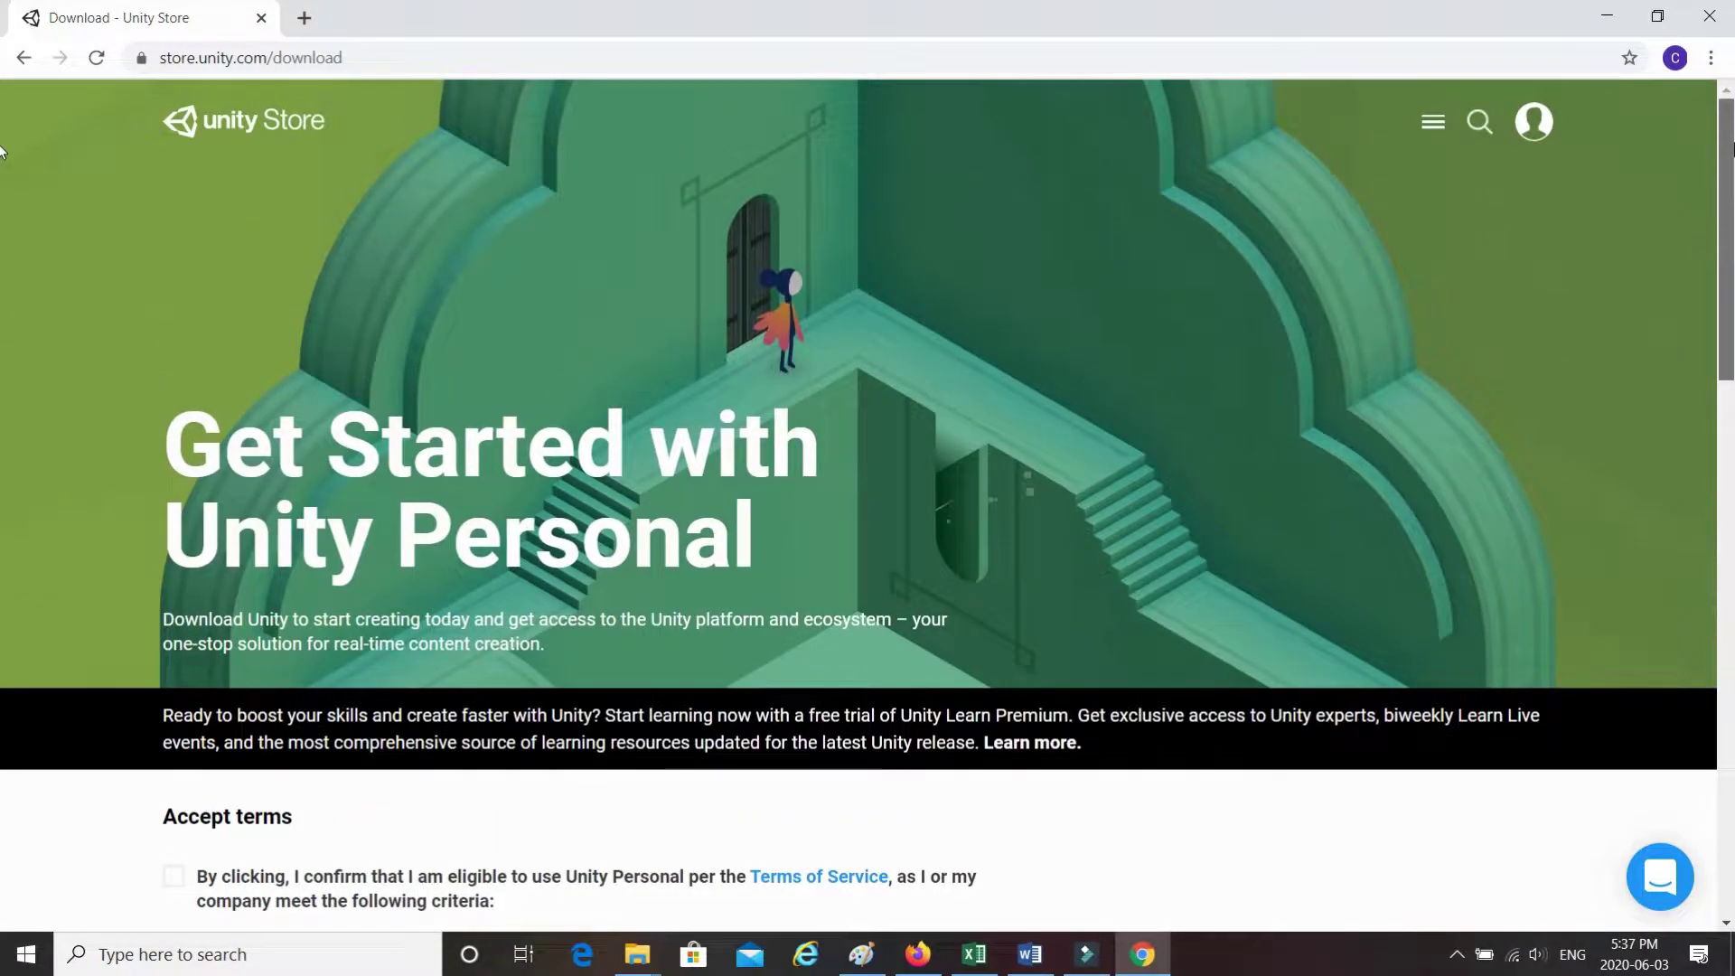
- Accept the Unity Personal terms and download UnityHubSetup.exe
left_click(1541, 131)
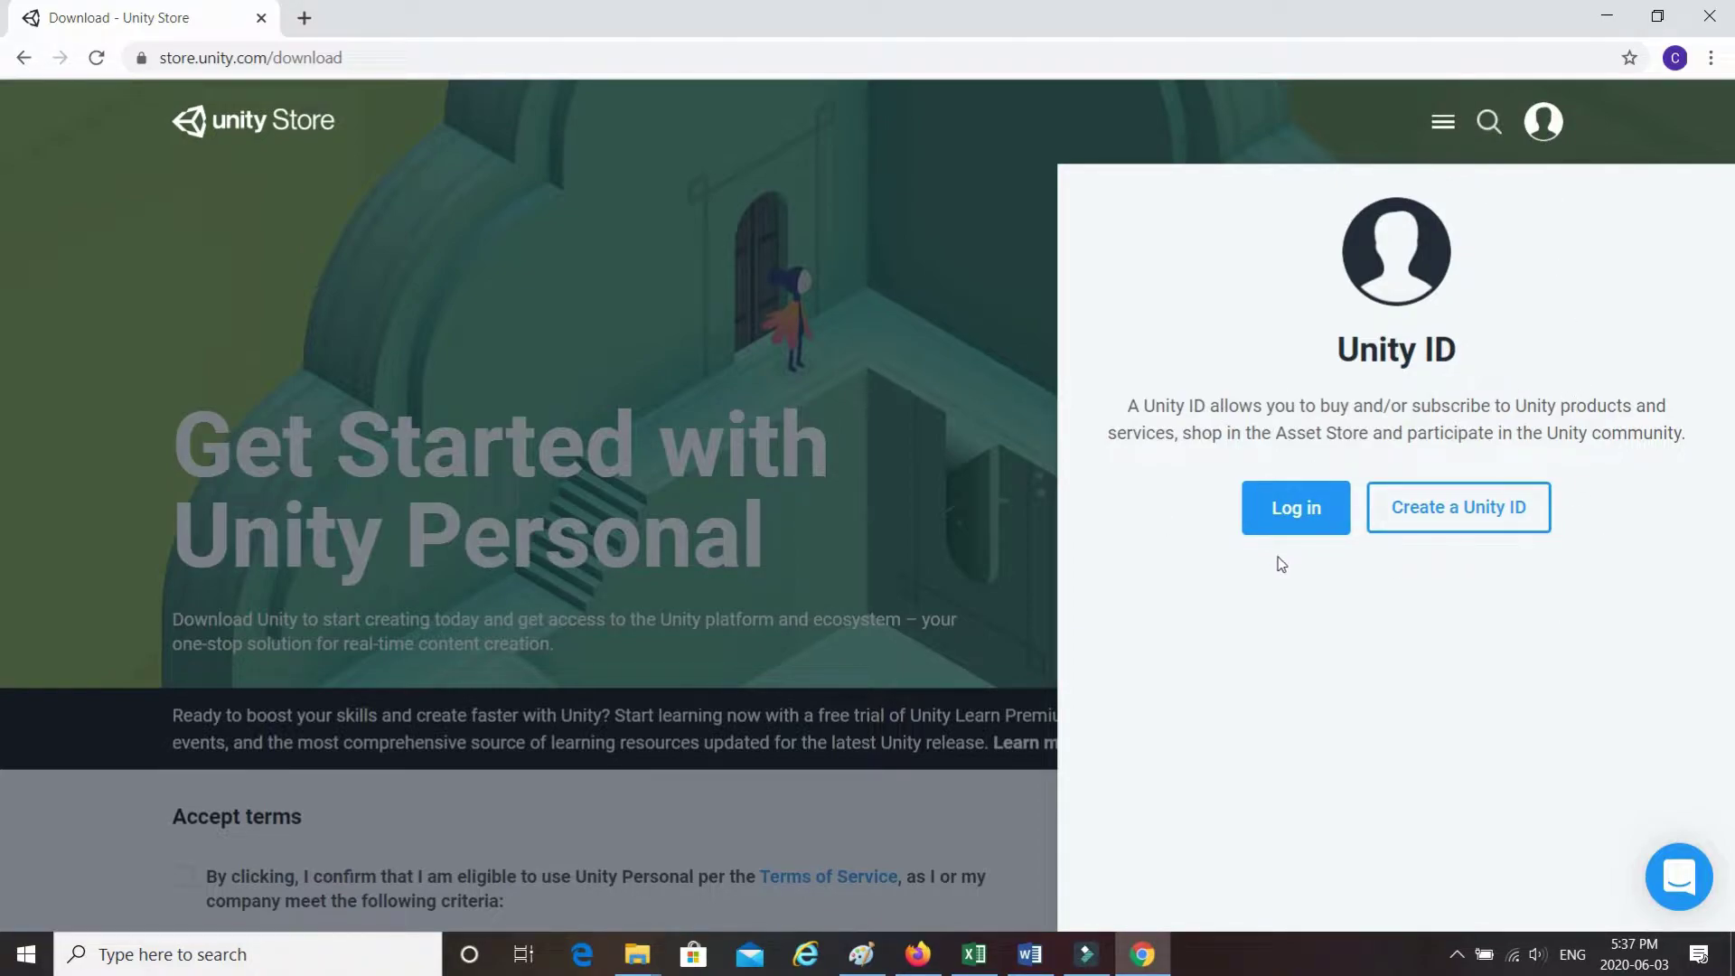
left_click(1546, 123)
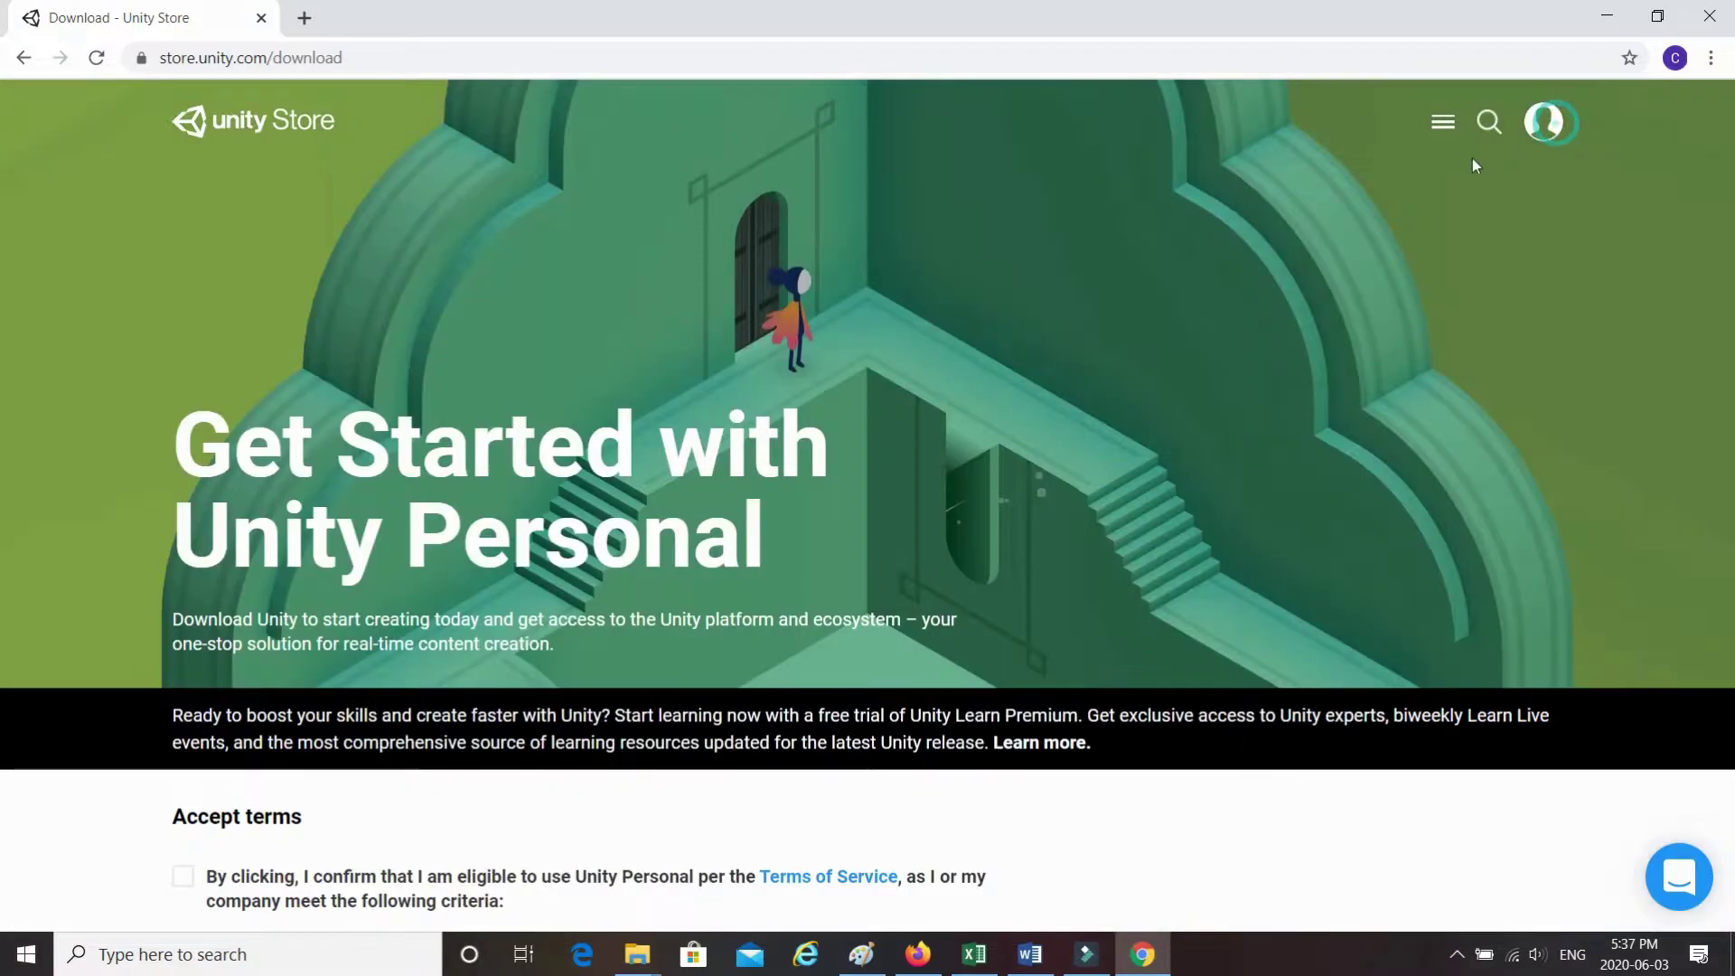
scroll(888, 382, "down", 5)
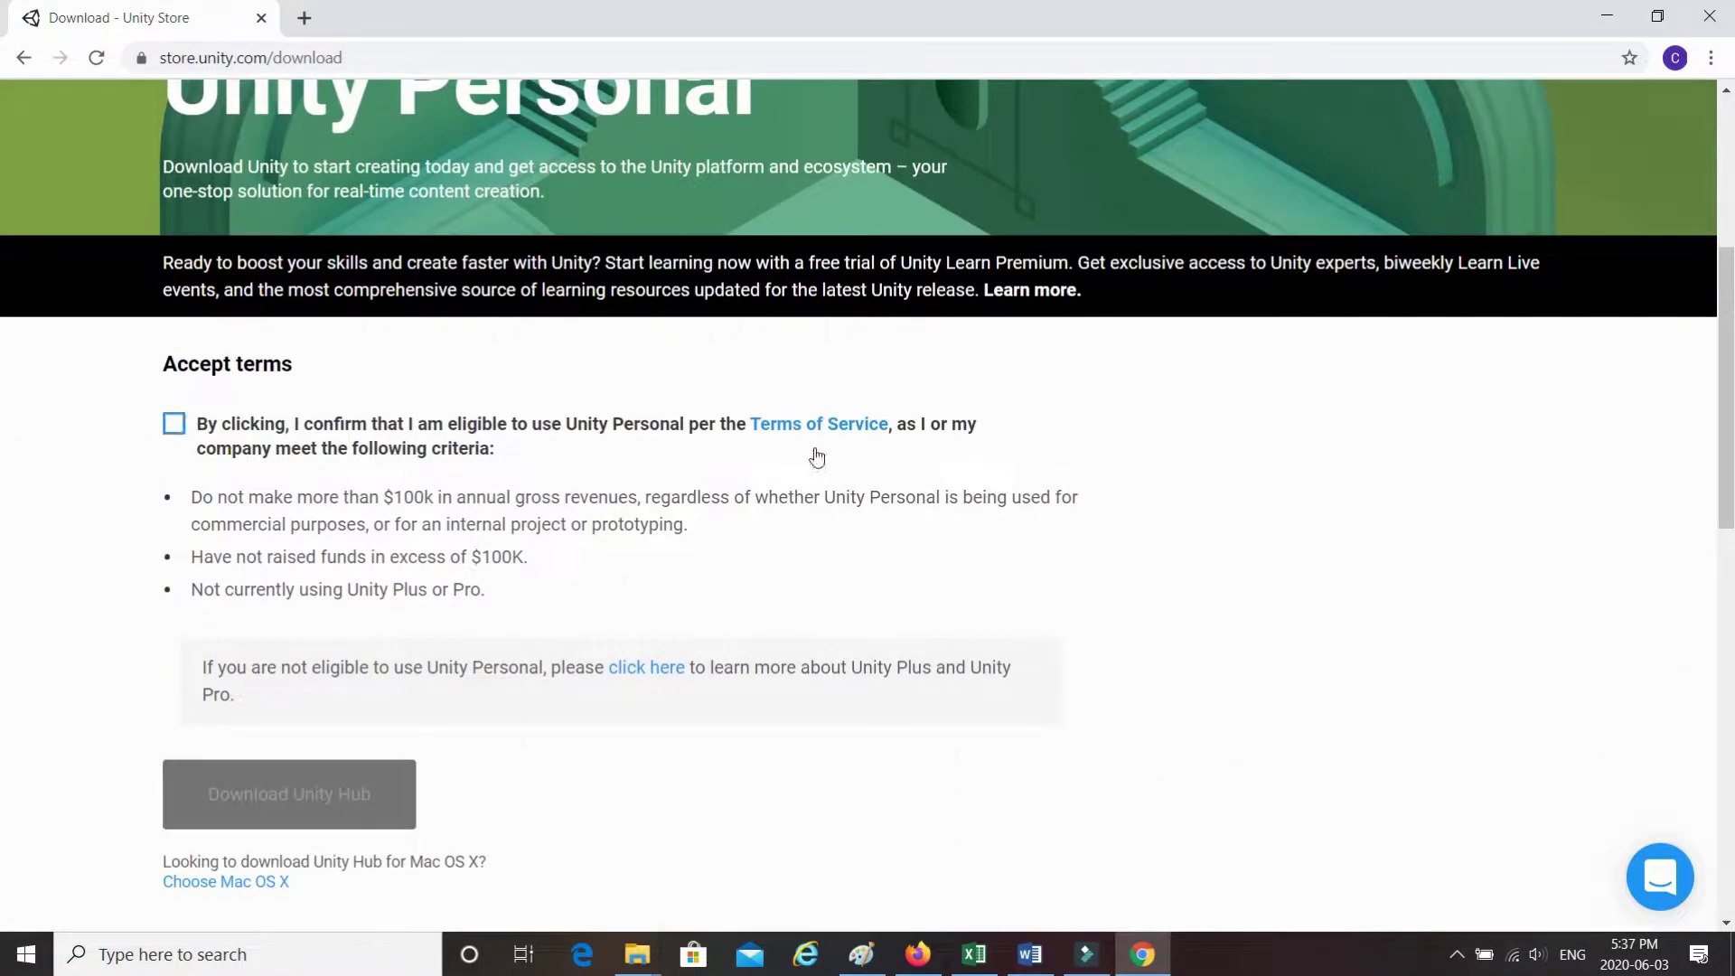
left_click(173, 429)
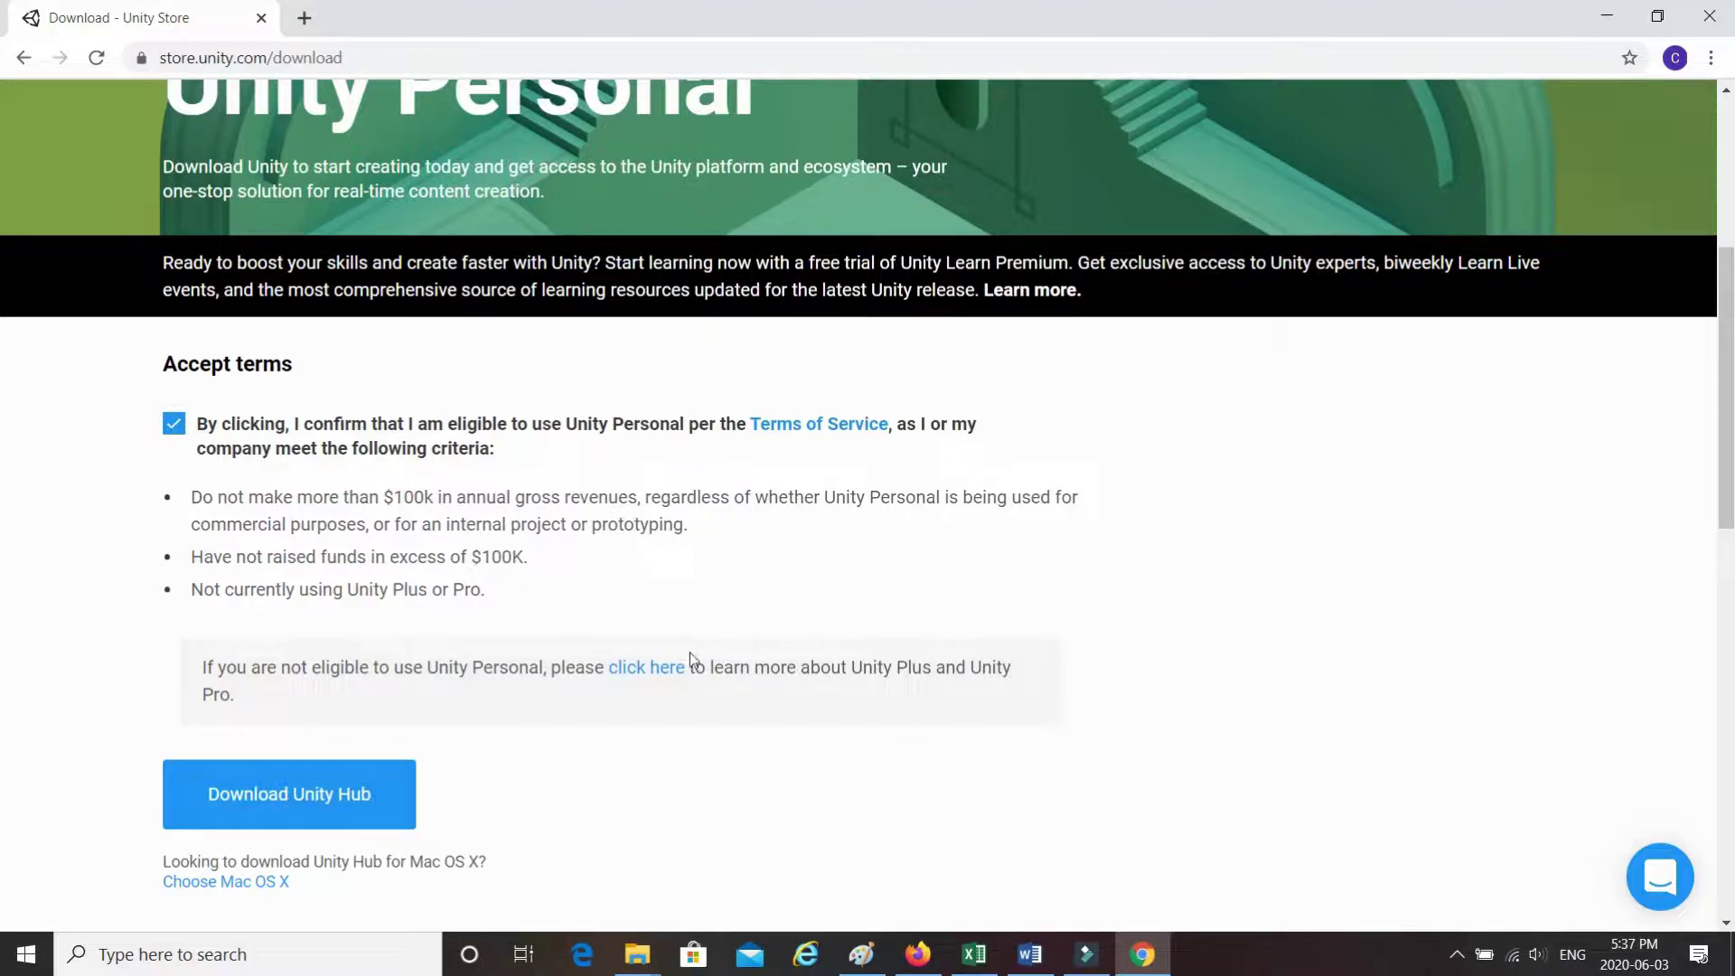
left_click(378, 794)
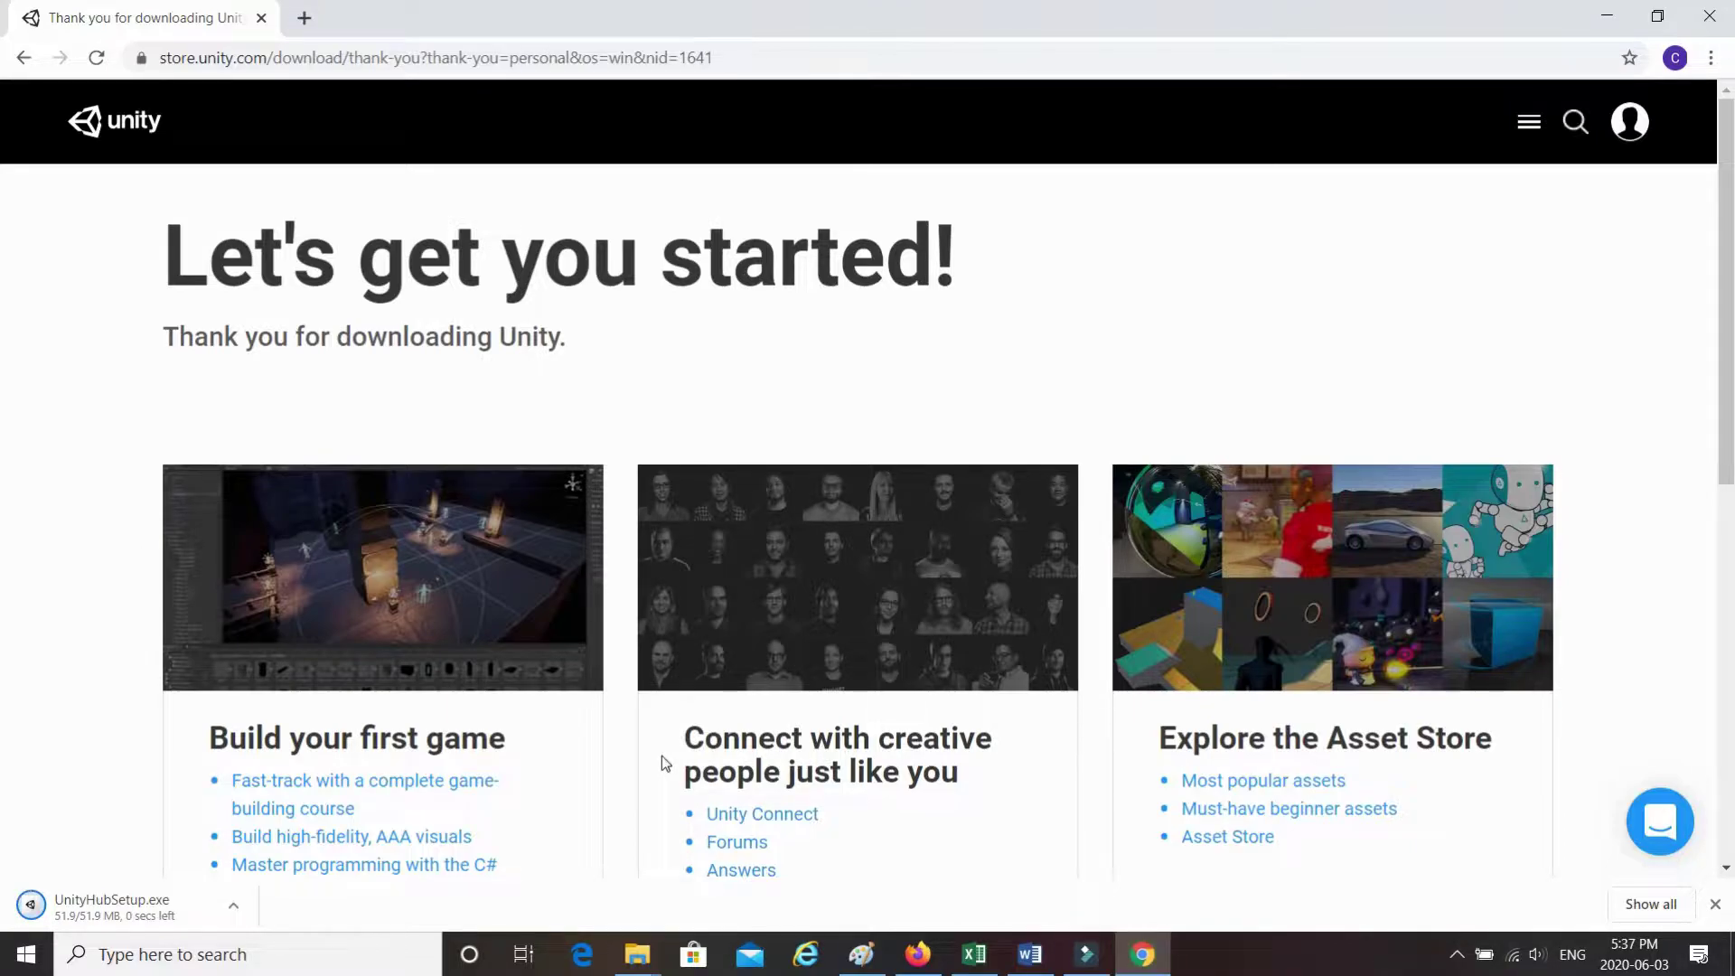
- Install Unity Hub from UnityHubSetup.exe into the default folder and launch it maximized
left_click(183, 906)
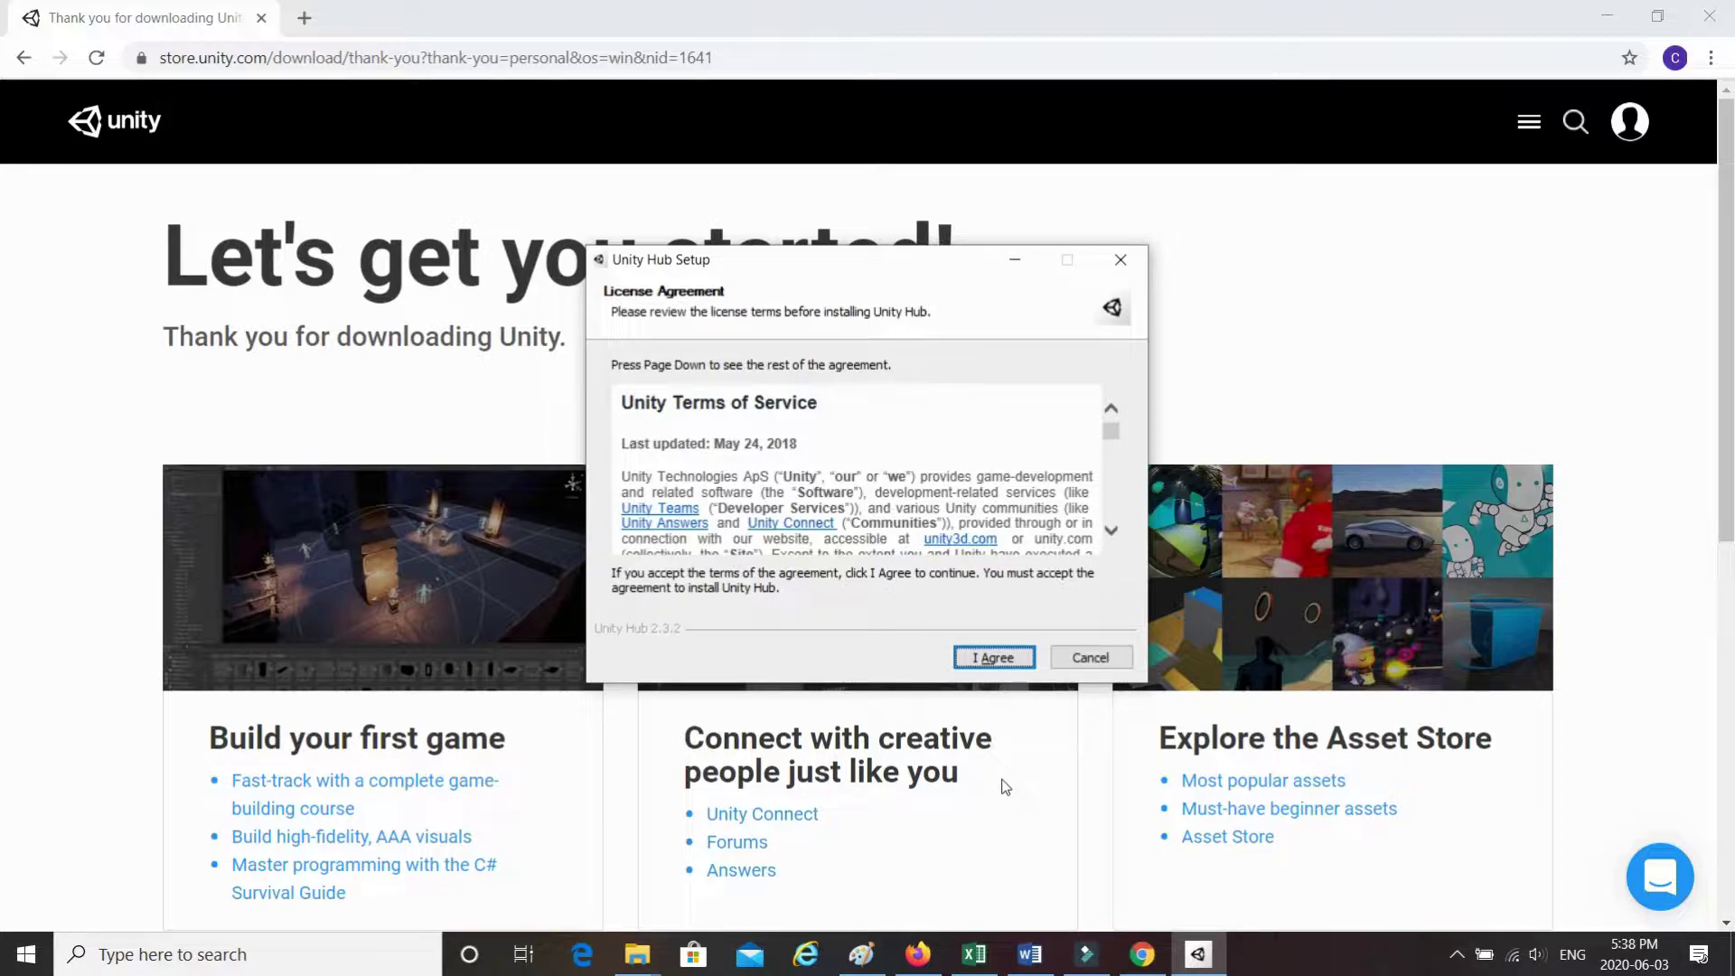
left_click(995, 659)
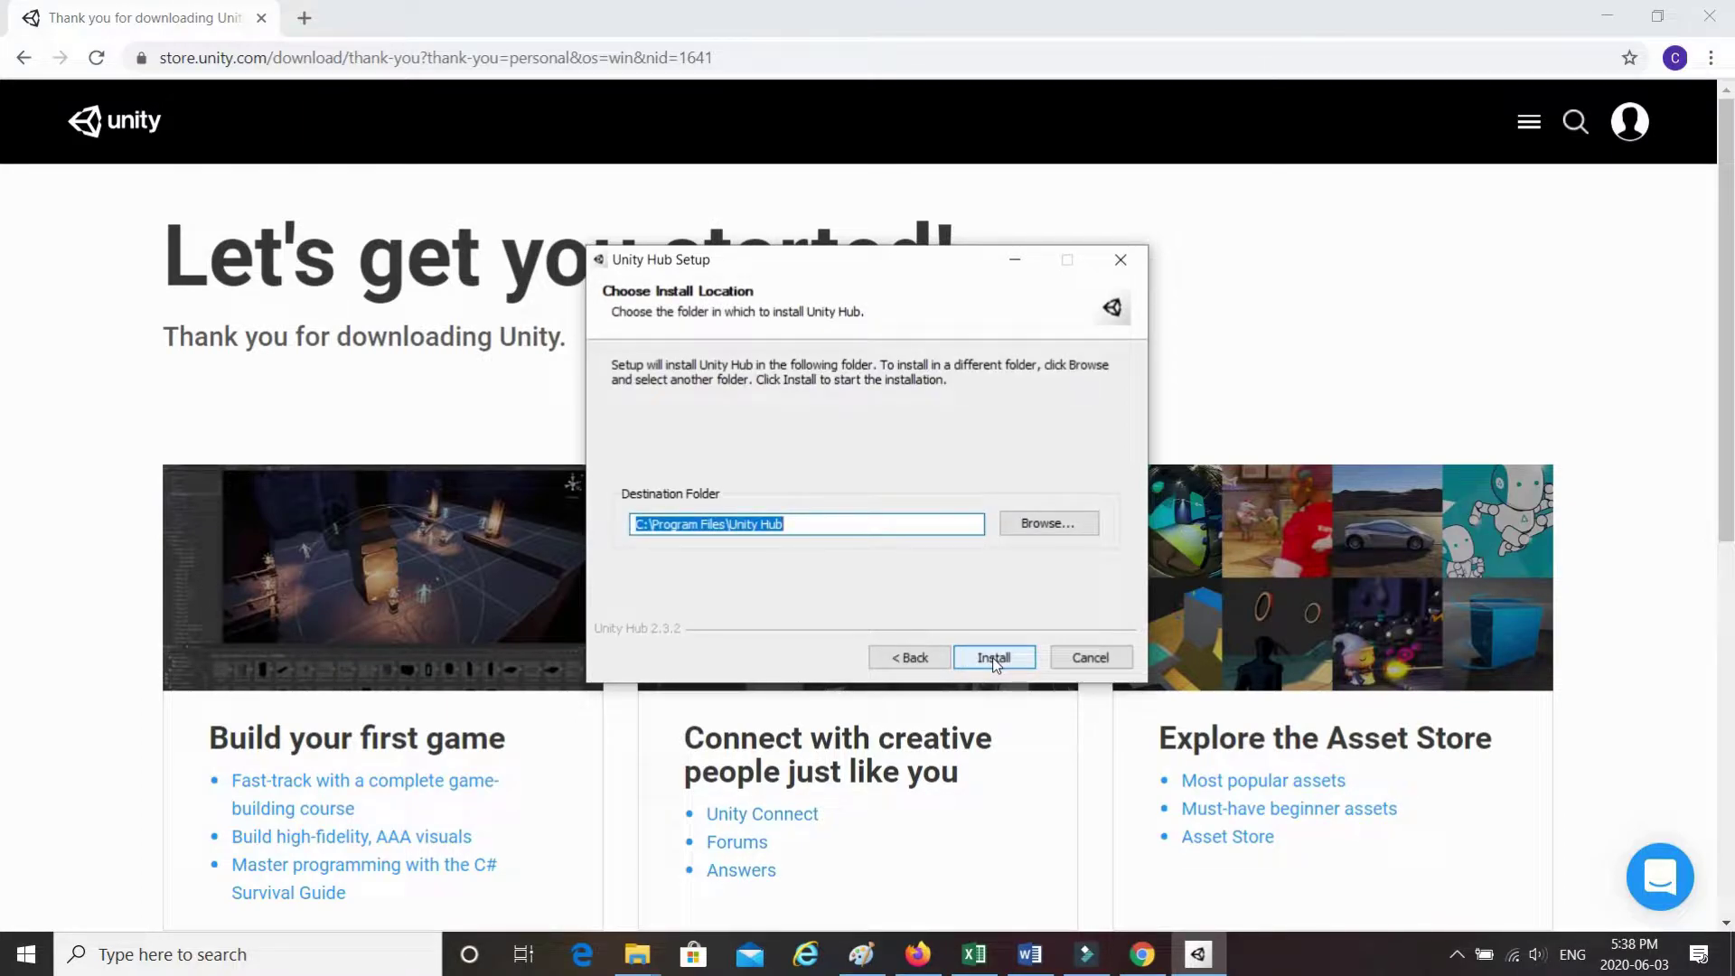
left_click(992, 658)
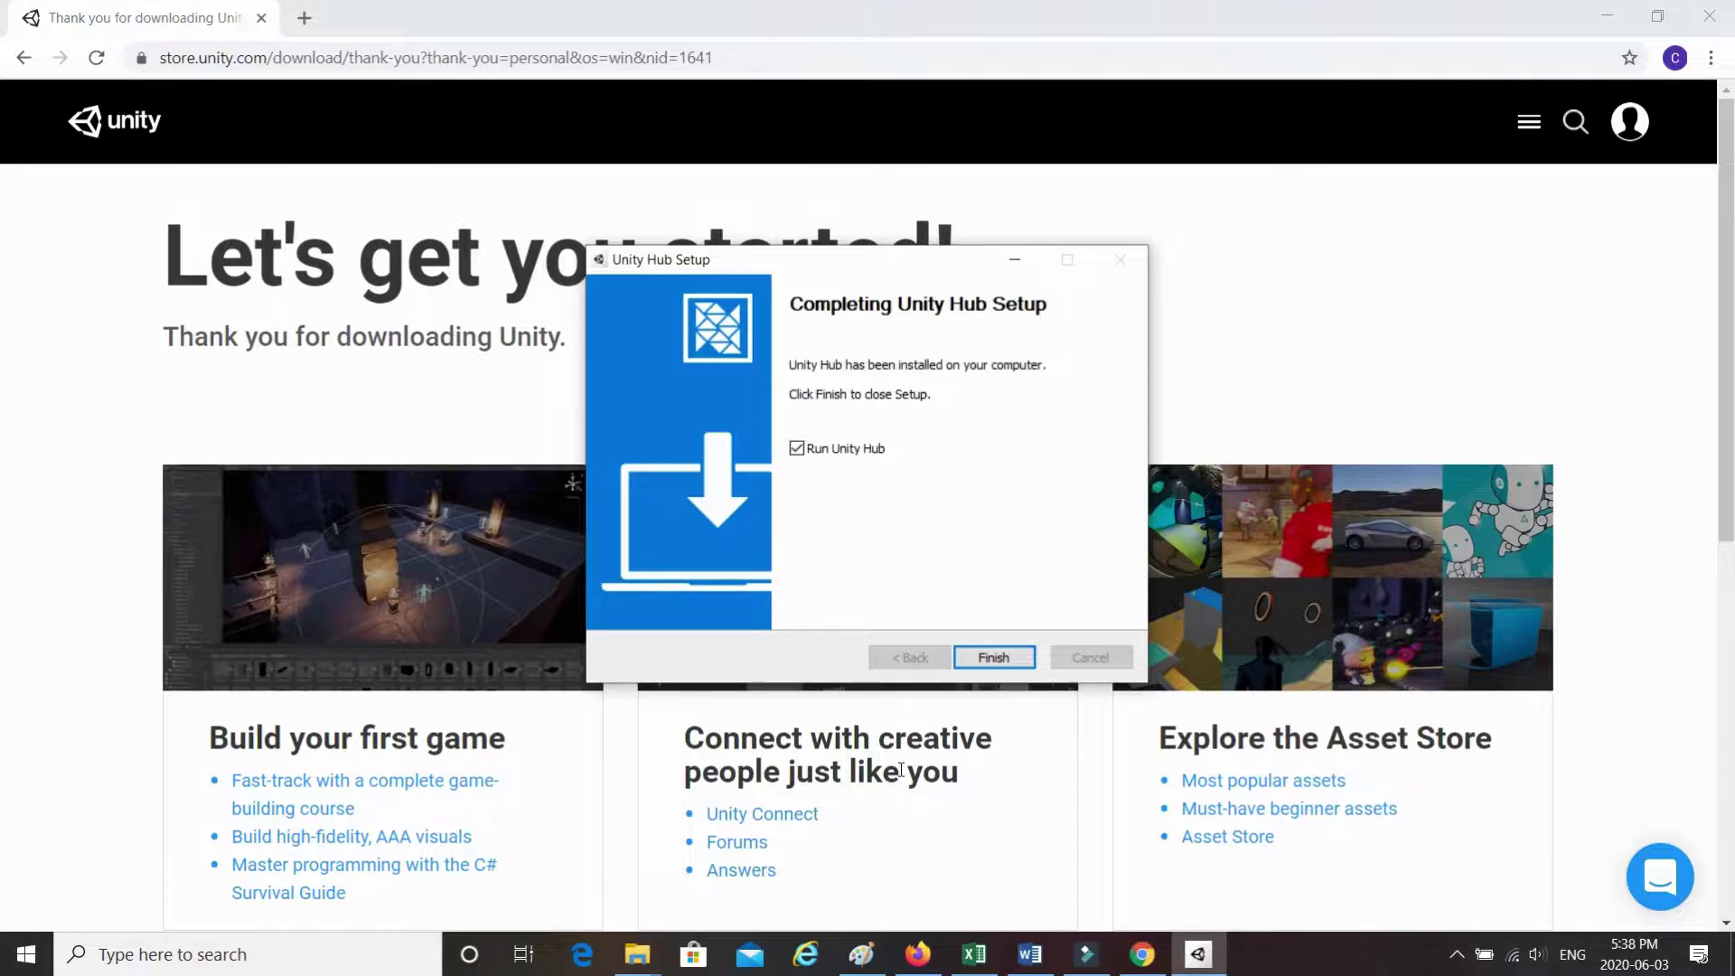
left_click(998, 659)
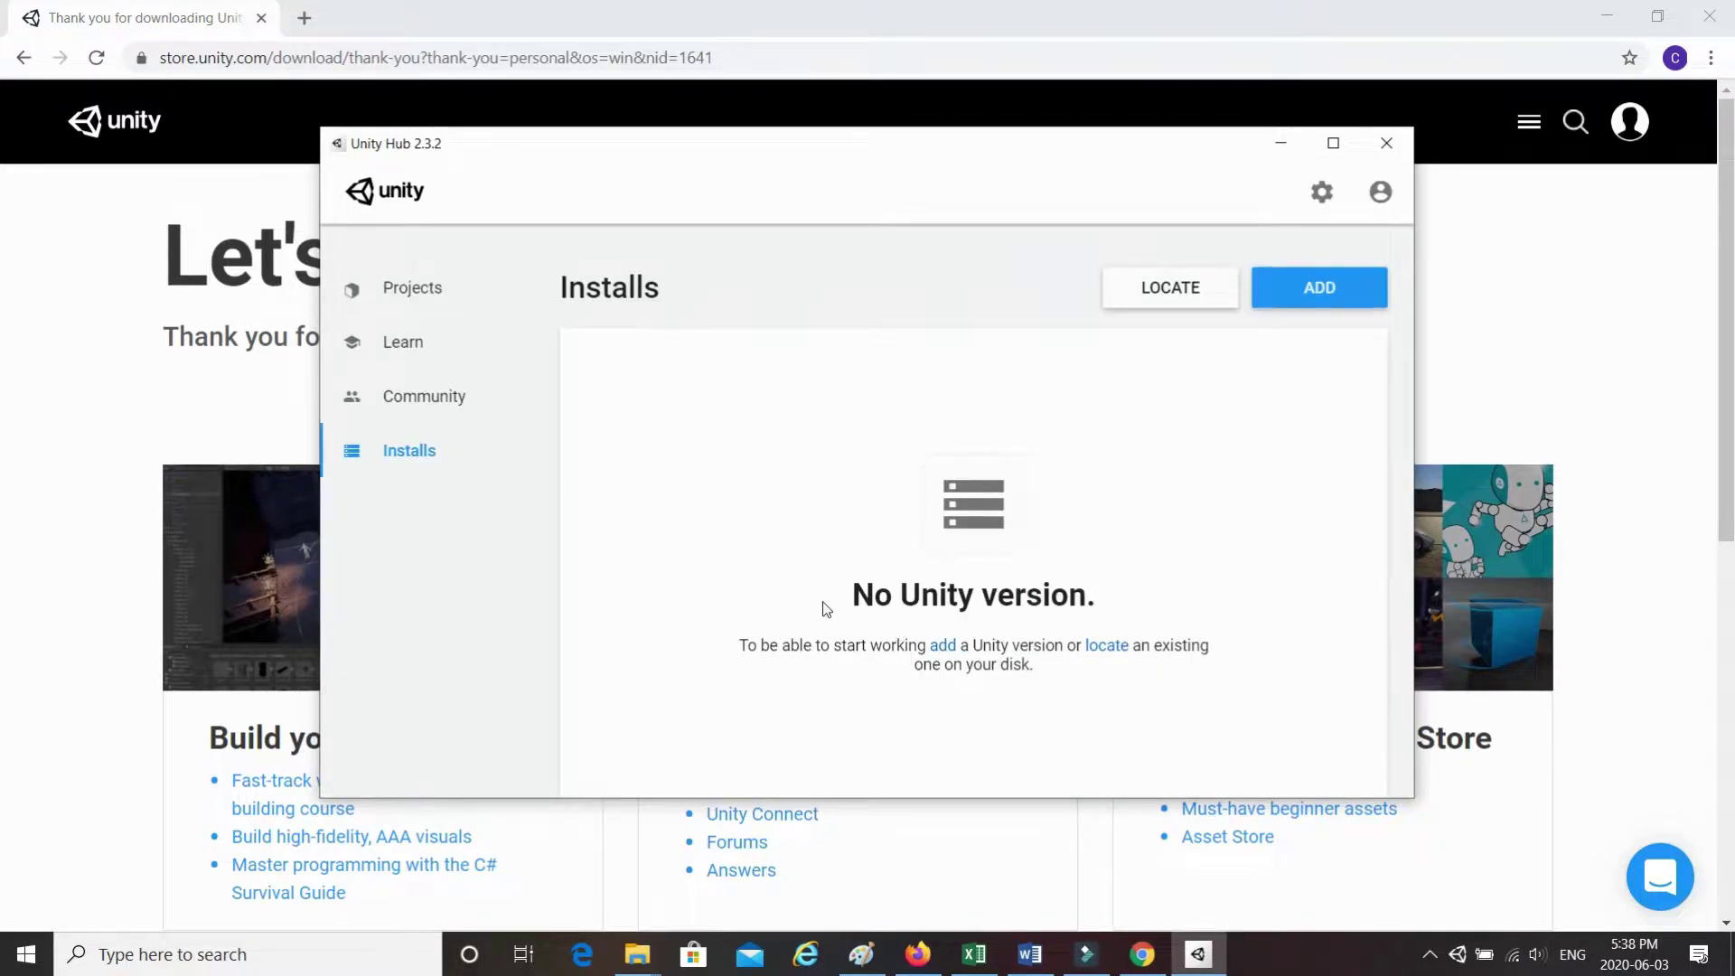
left_click(1333, 143)
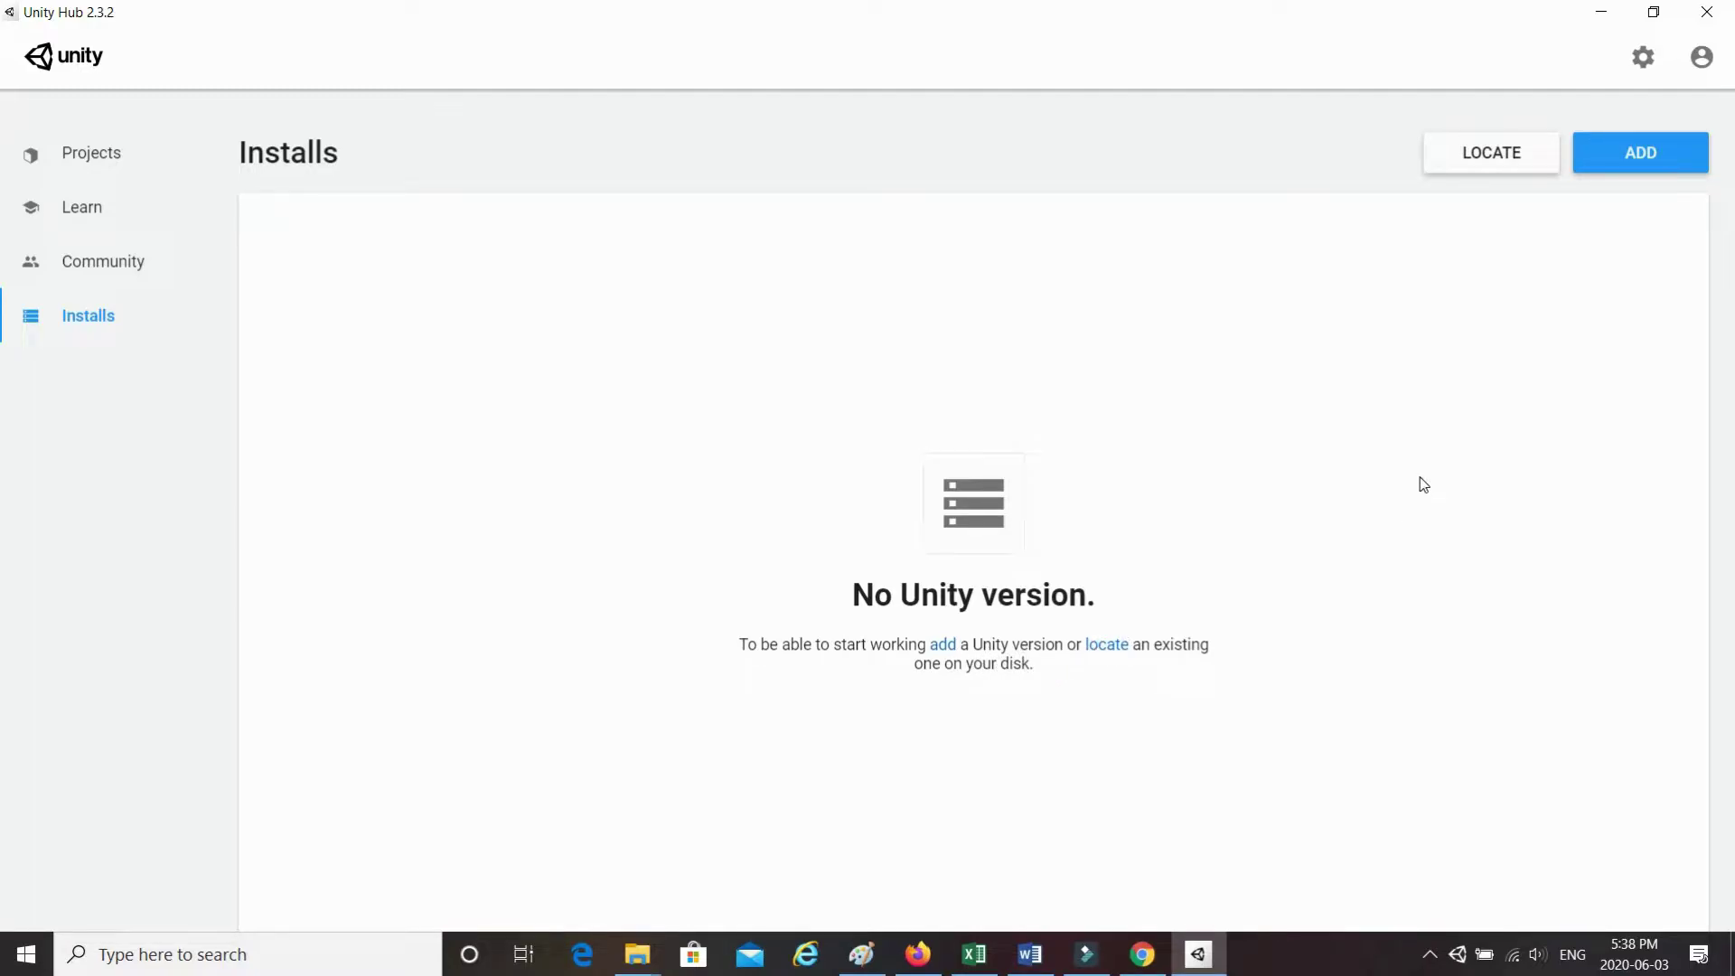
- Add a new Unity version, choosing Unity 2019.3.15f1
left_click(1646, 152)
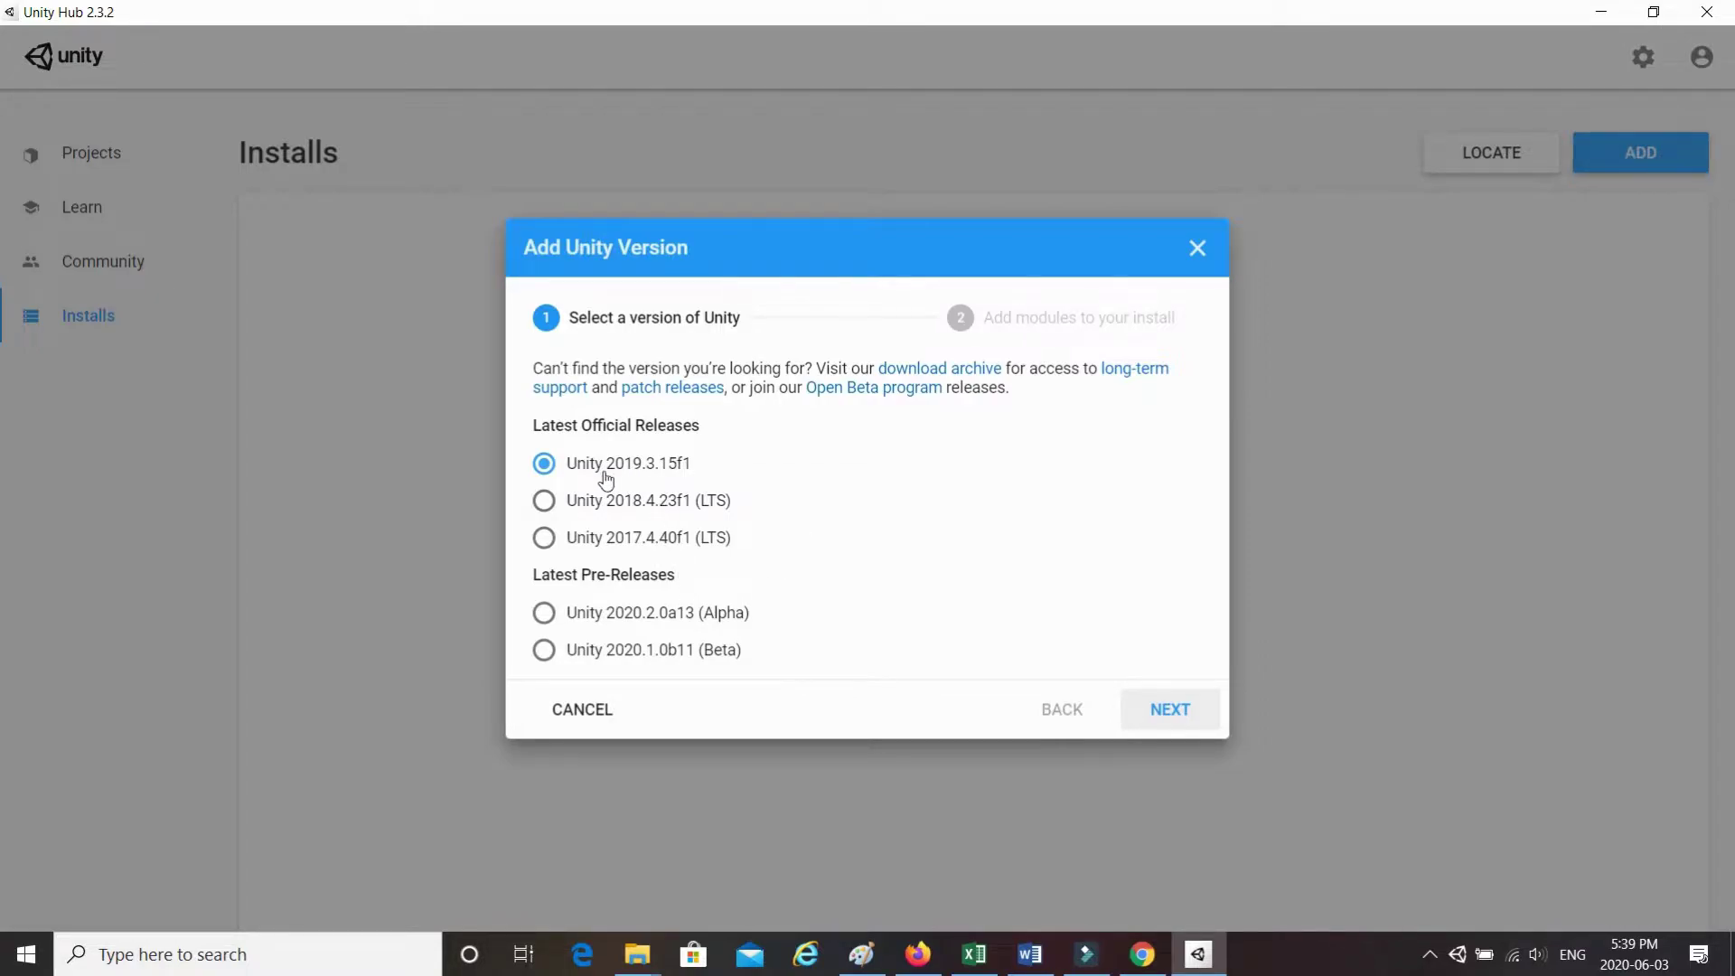
left_click(1171, 709)
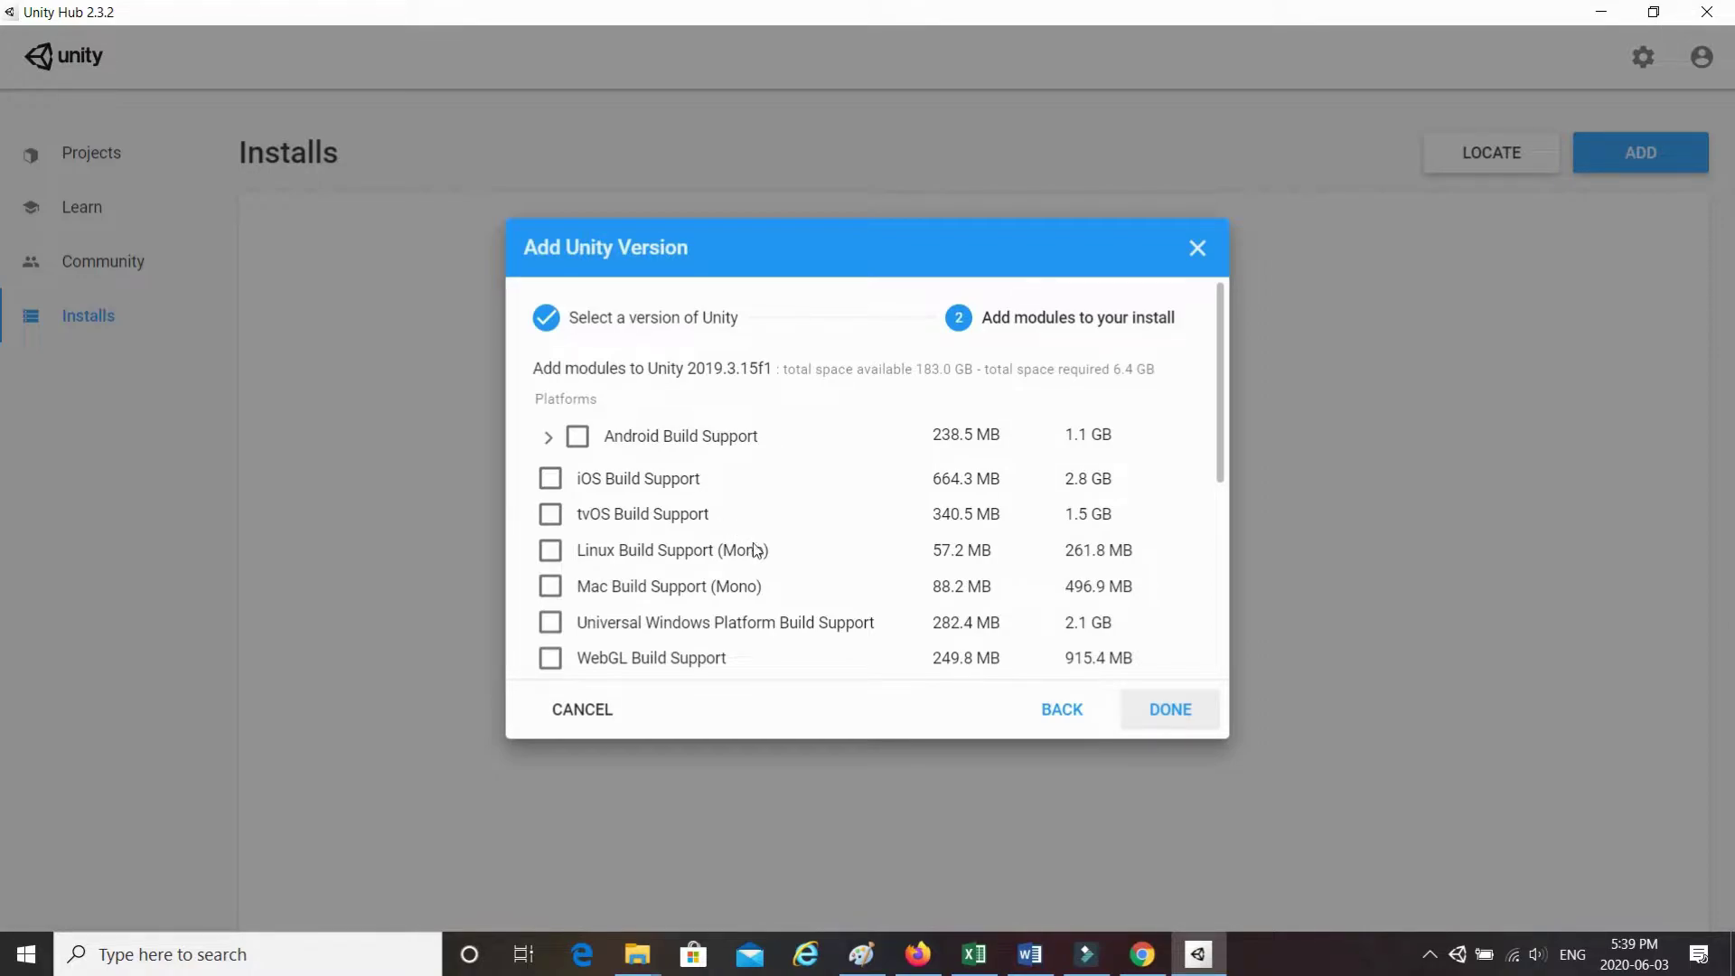
- Tick Android, iOS and Windows (IL2CPP) build support modules for 2019.3.15f1
scroll(769, 639, "down", 1)
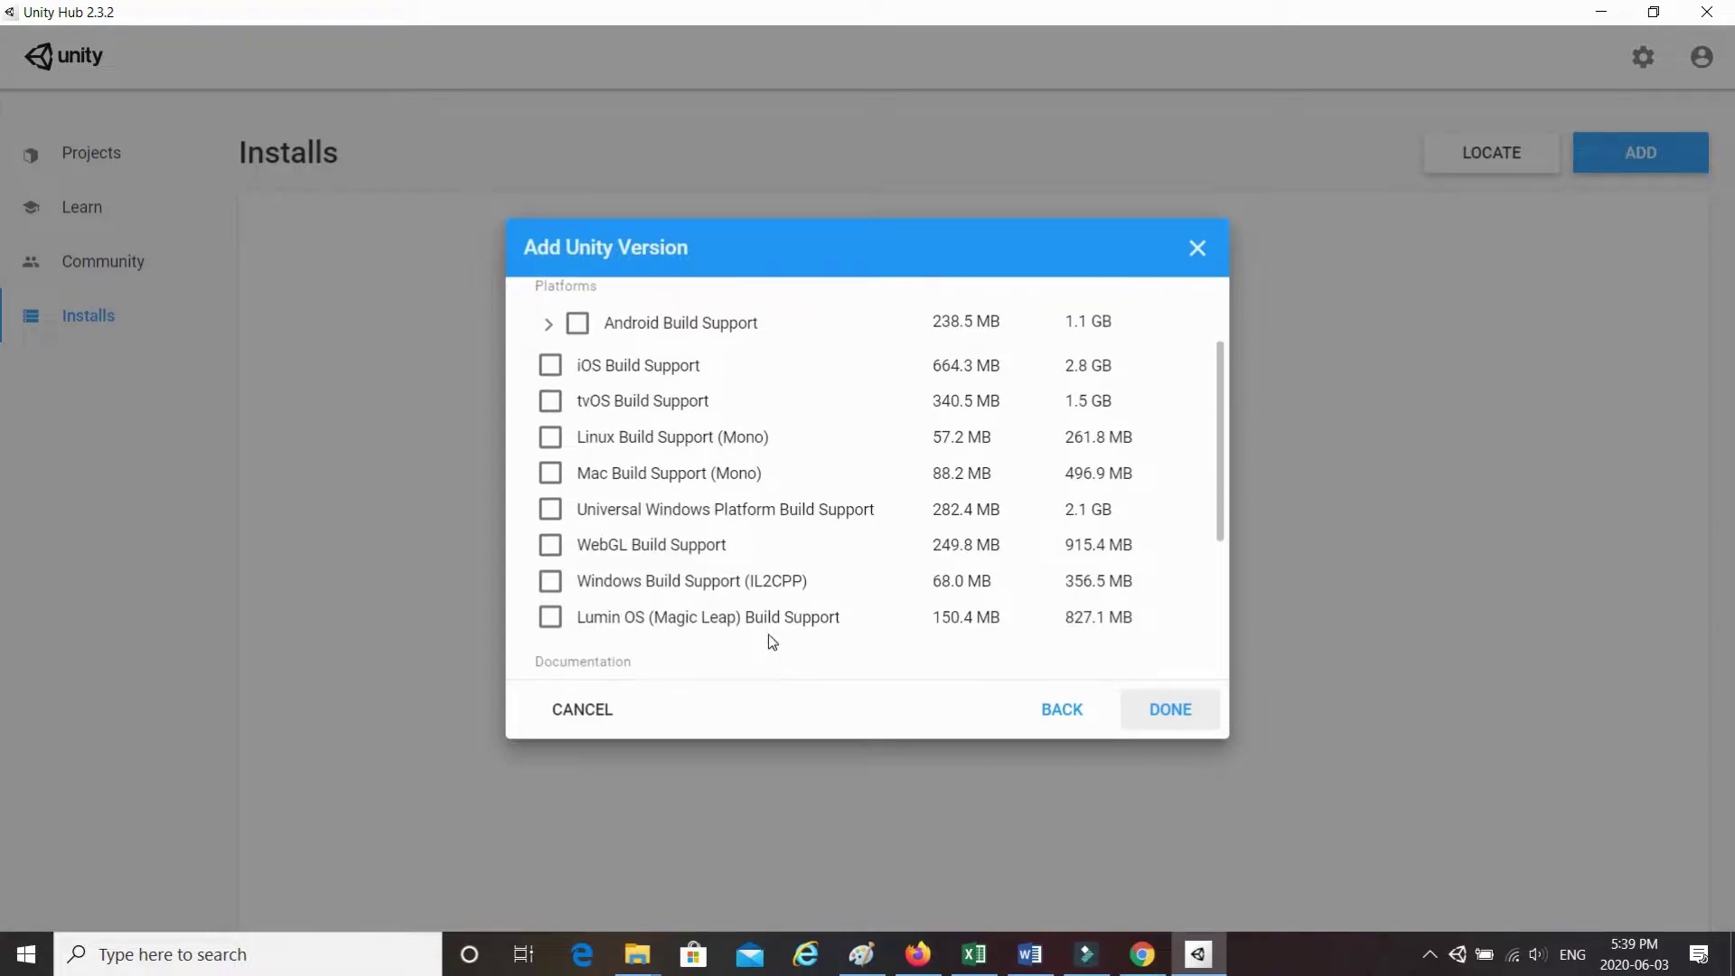
scroll(848, 620, "down", 1)
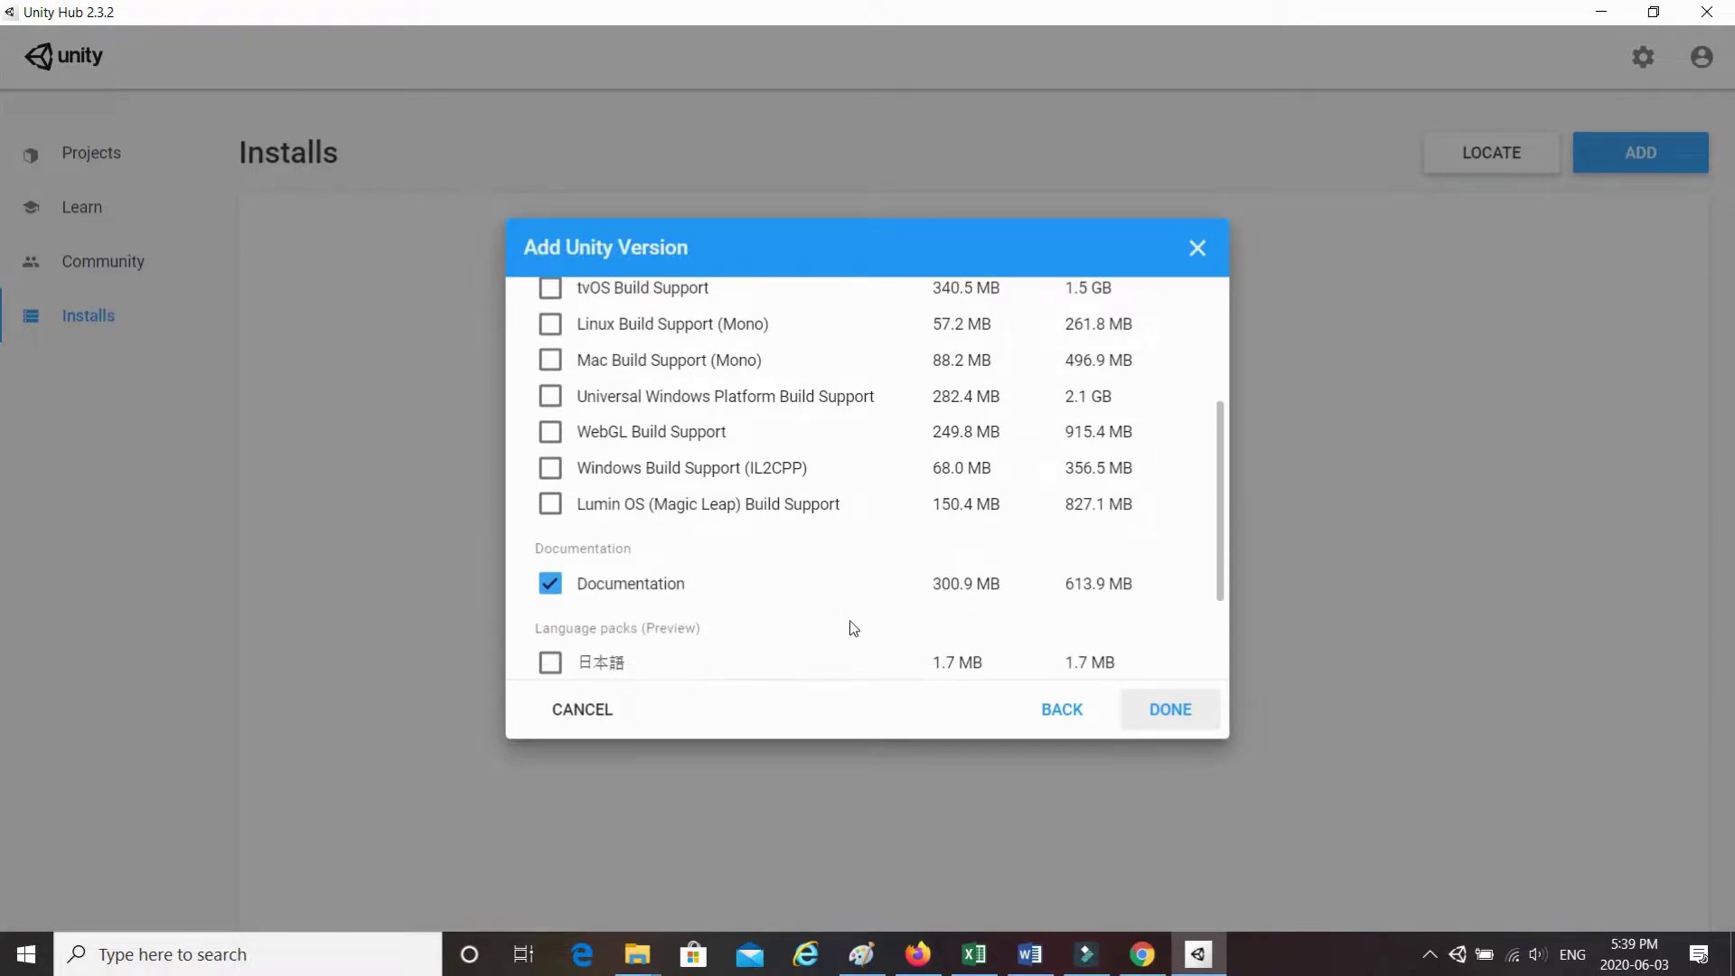
scroll(824, 620, "down", 1)
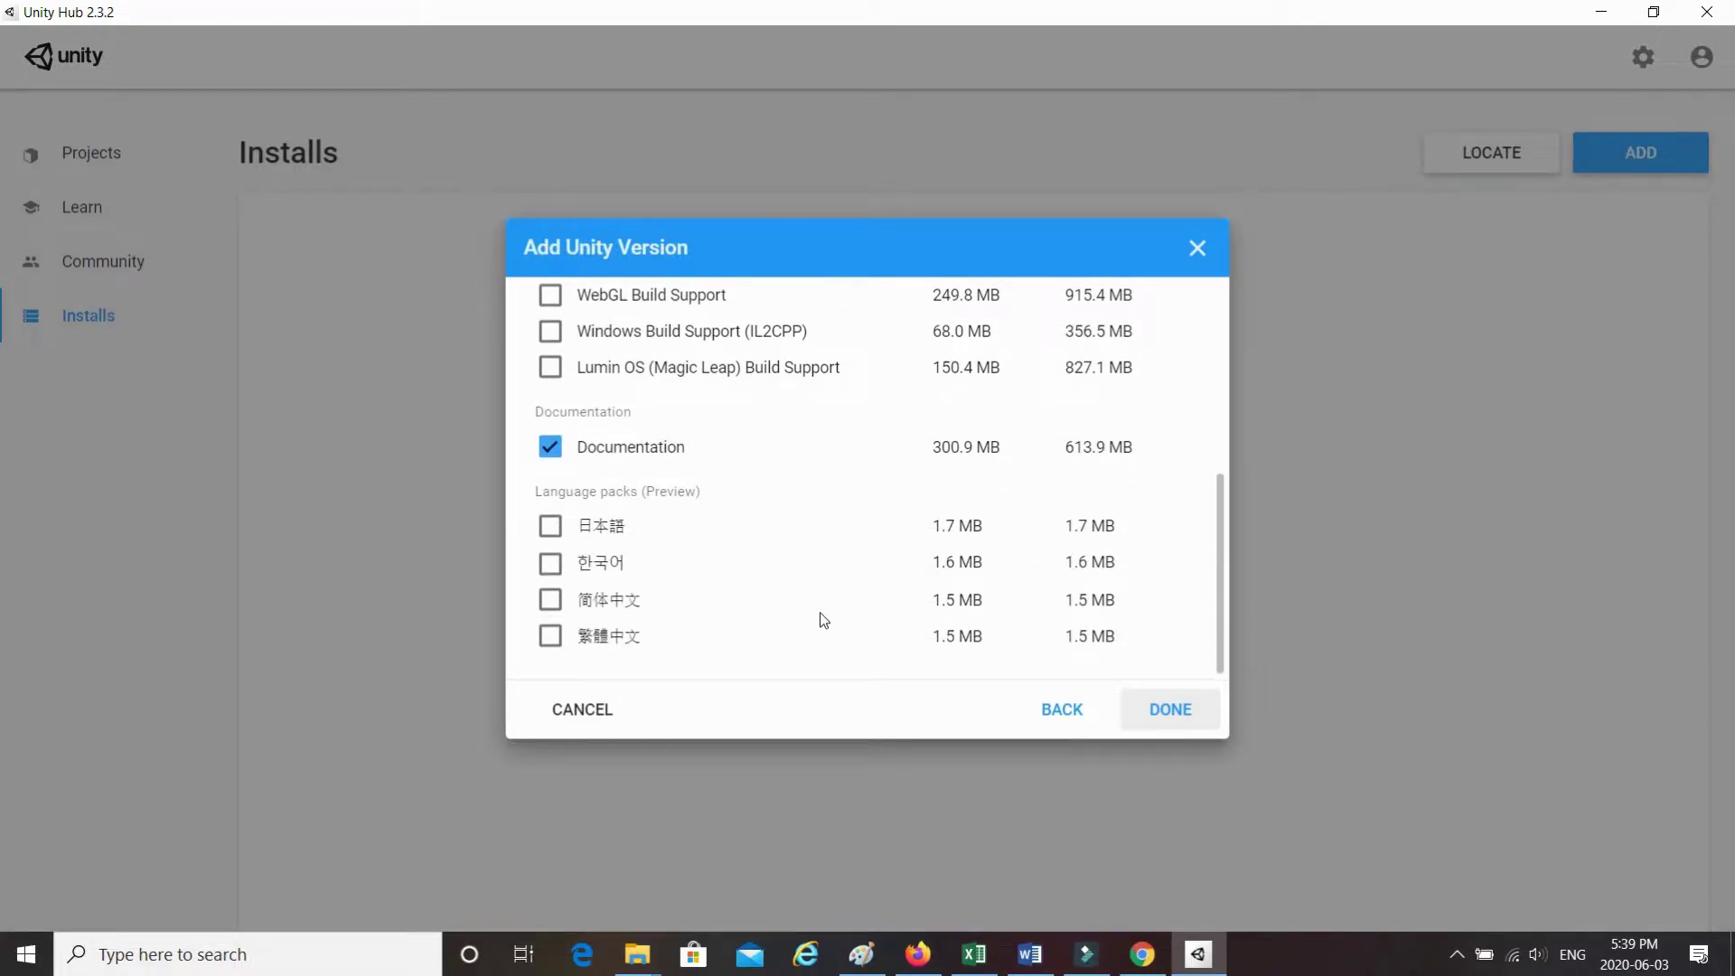
scroll(823, 620, "up", 5)
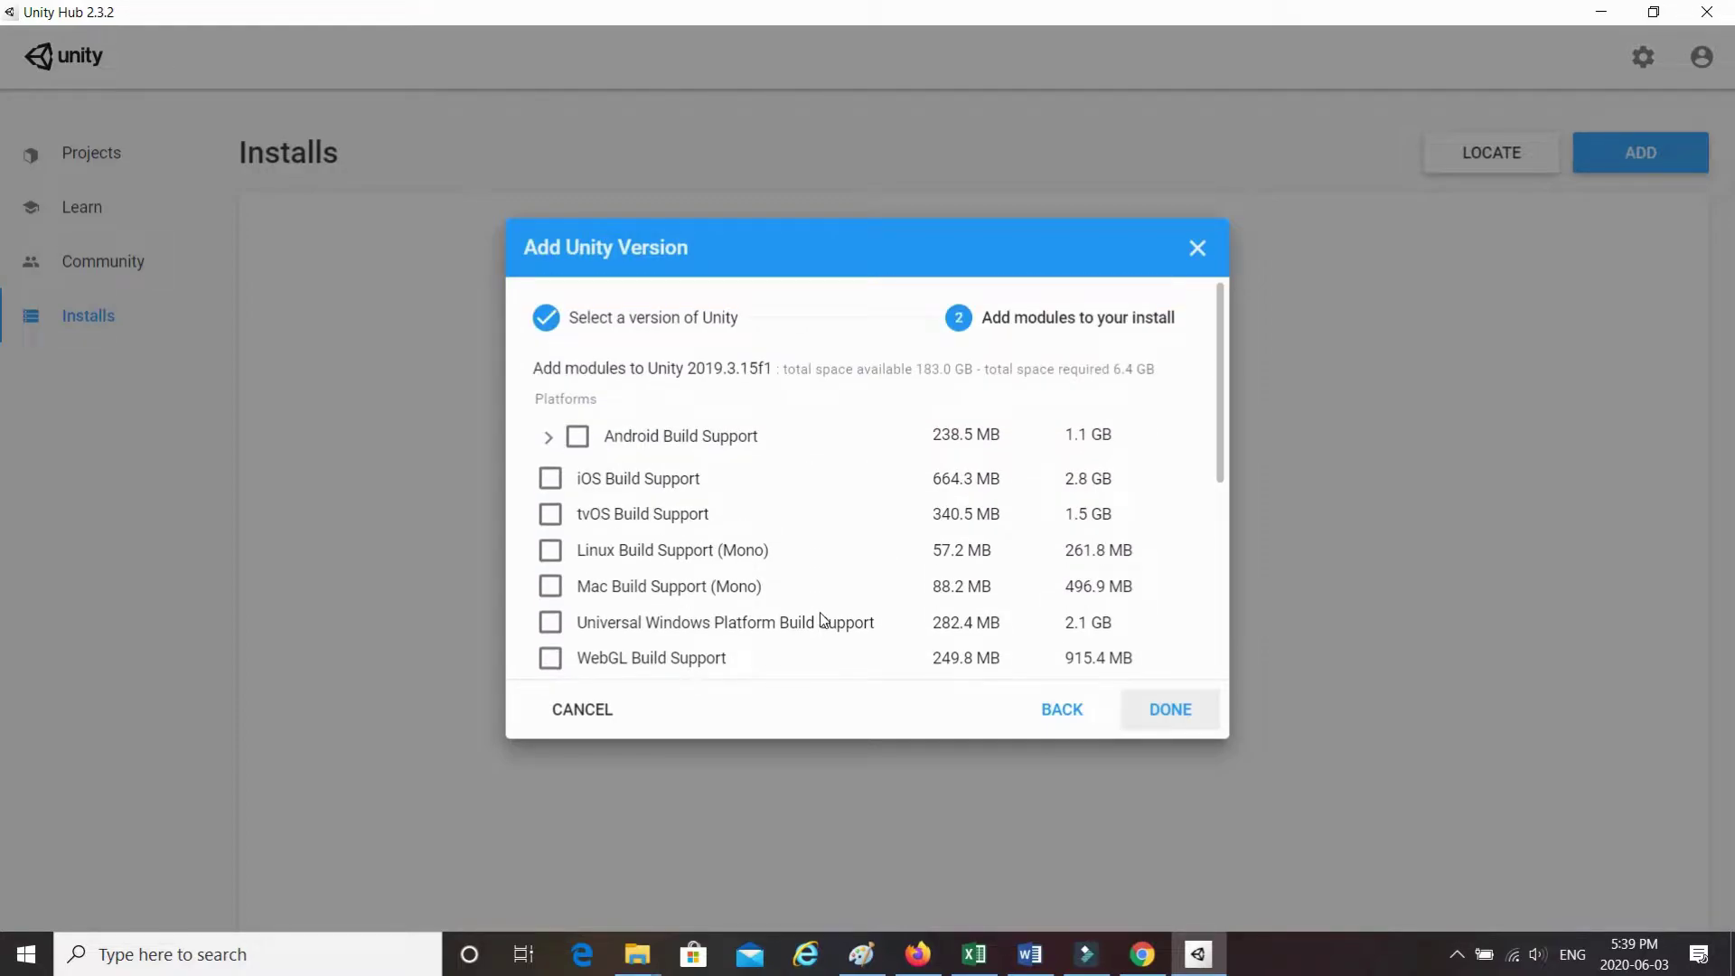
left_click(577, 438)
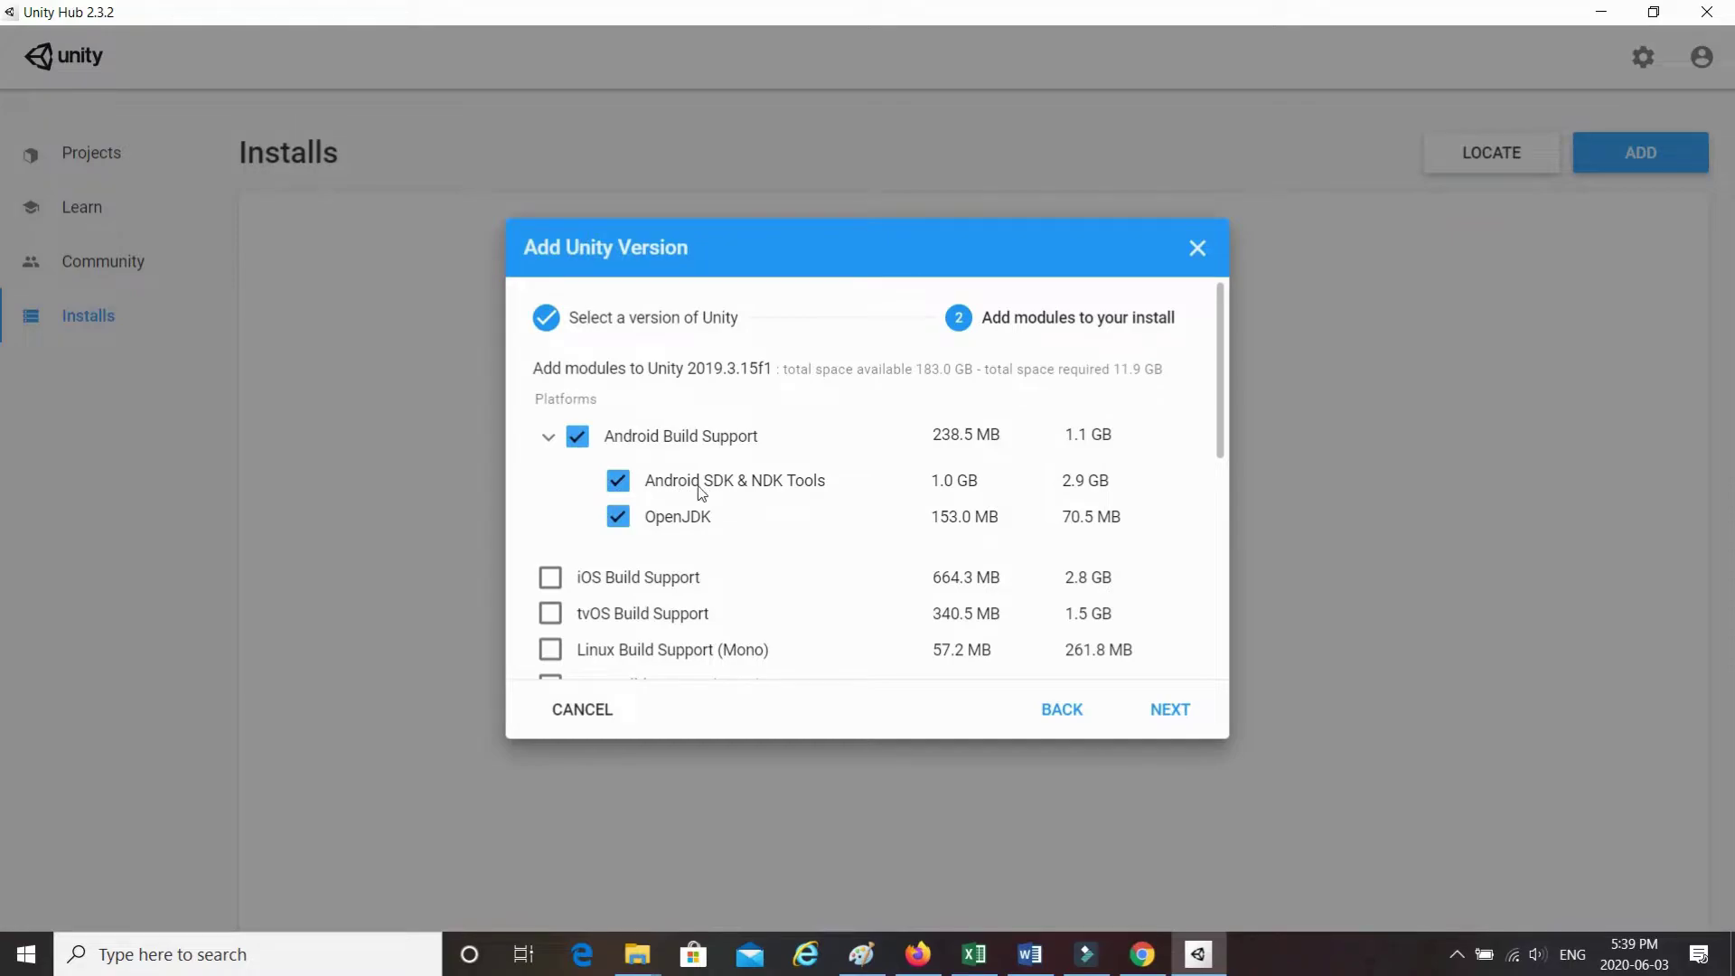
scroll(786, 505, "down", 1)
scroll(787, 506, "down", 2)
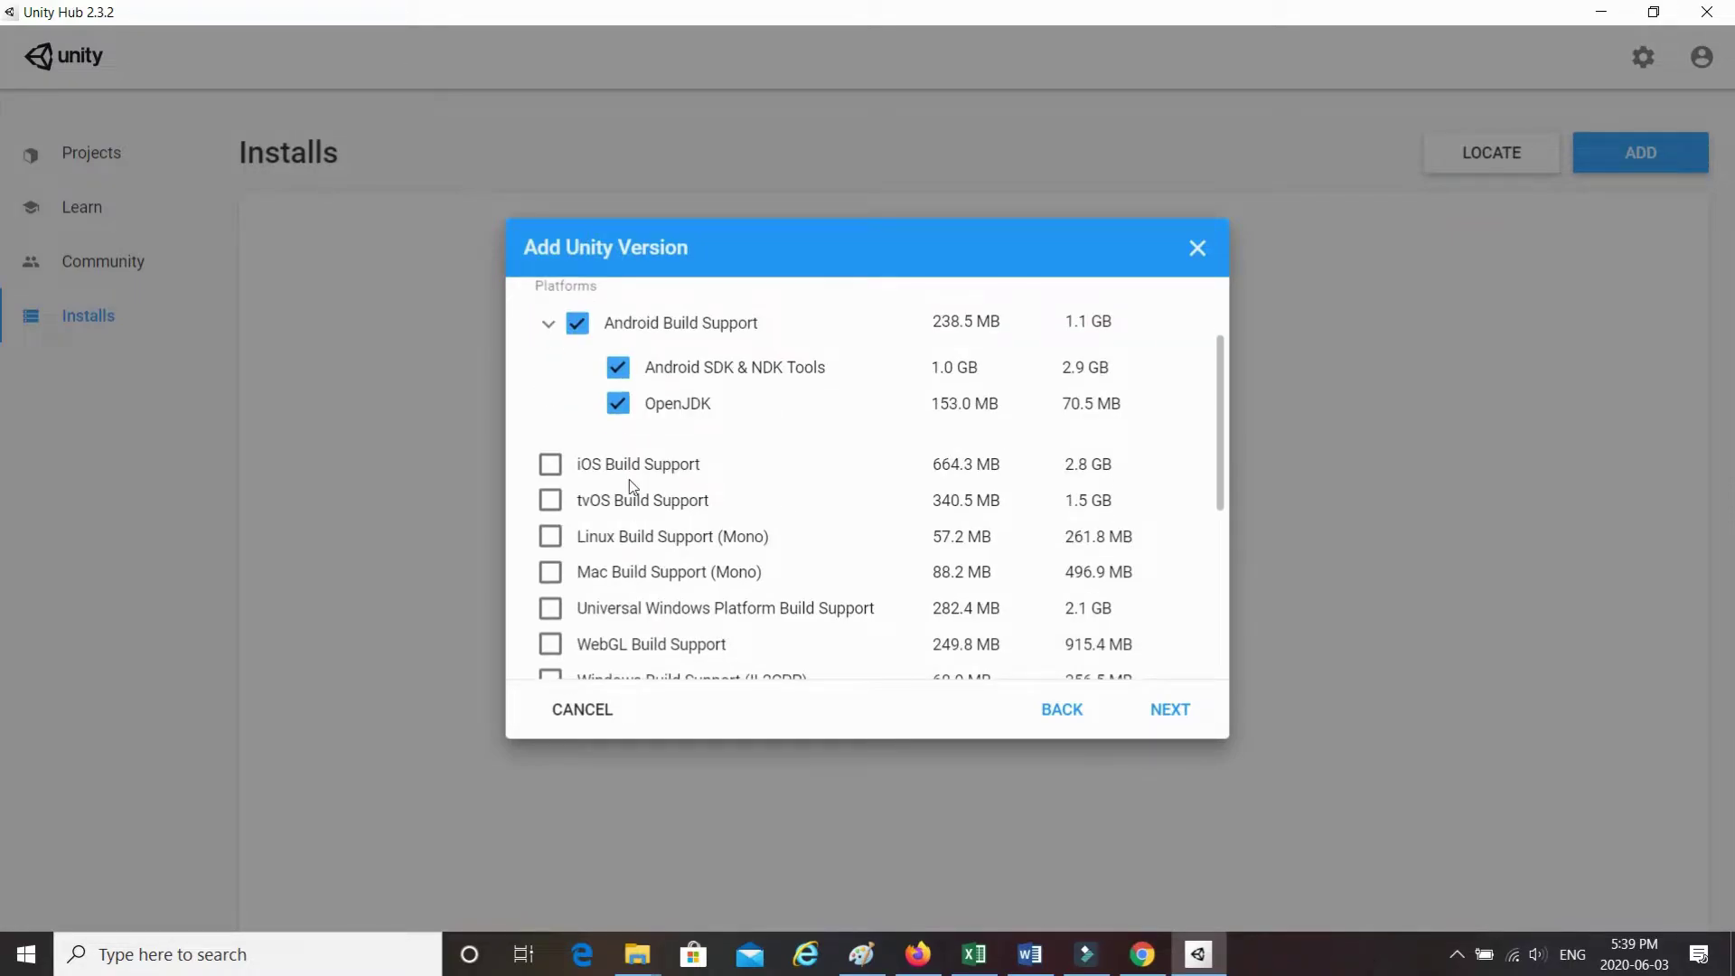
left_click(550, 466)
scroll(728, 574, "down", 1)
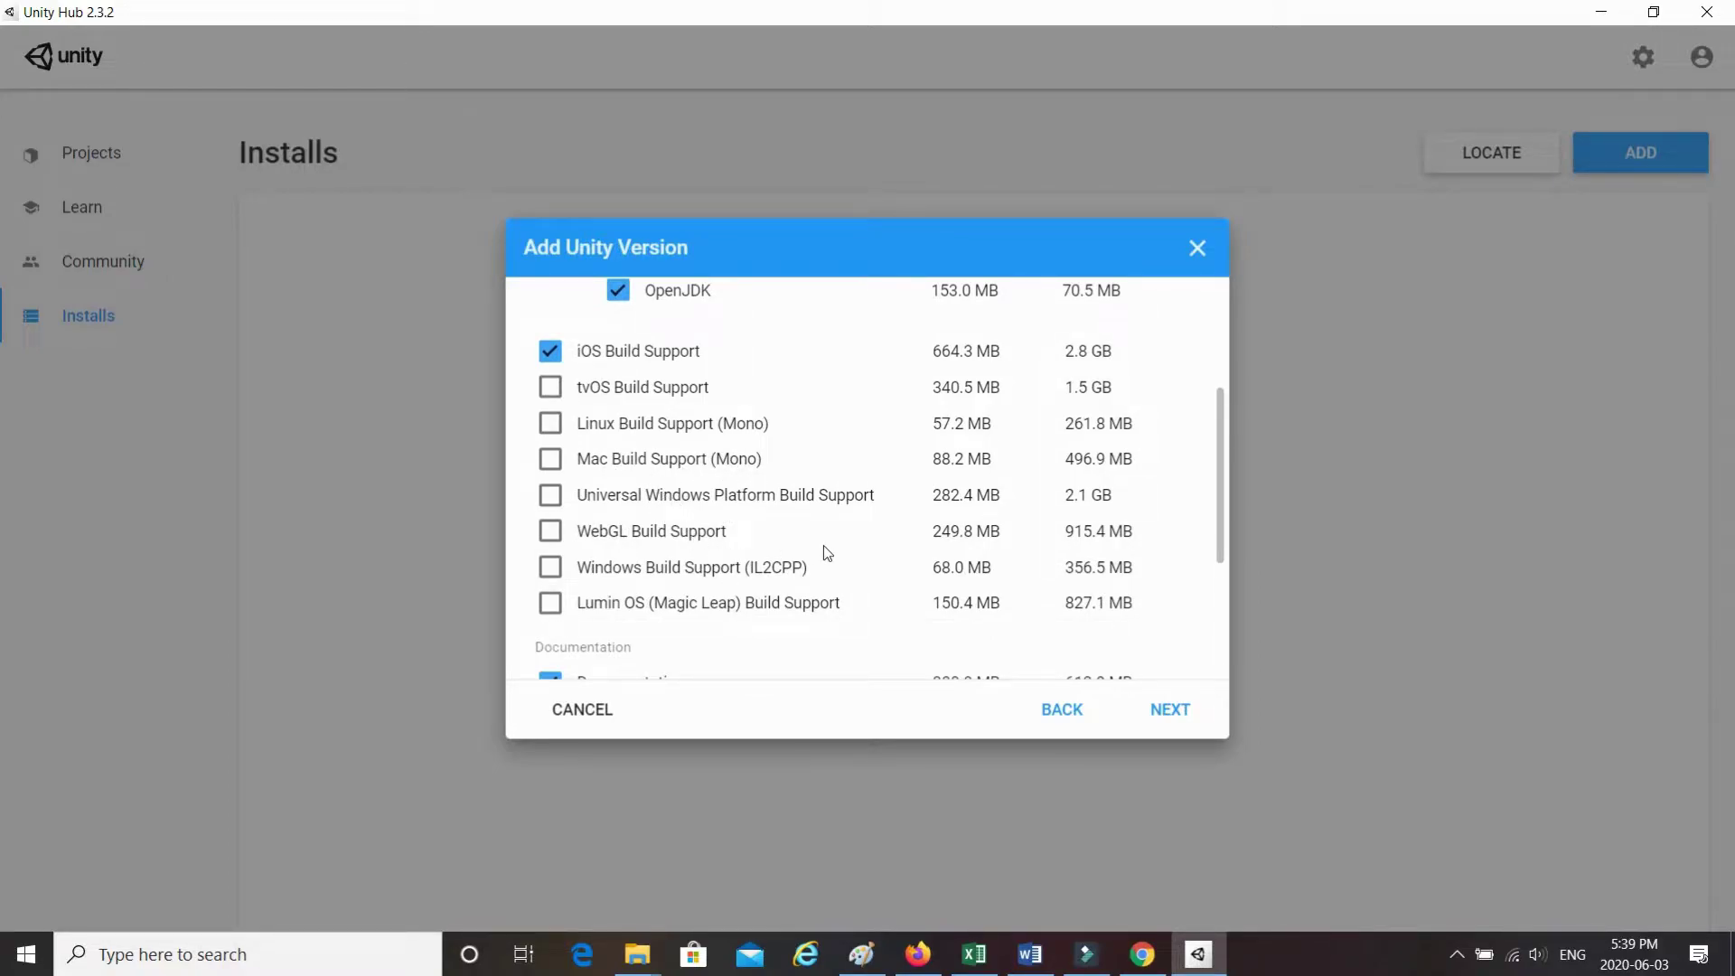
left_click(552, 567)
scroll(882, 597, "down", 1)
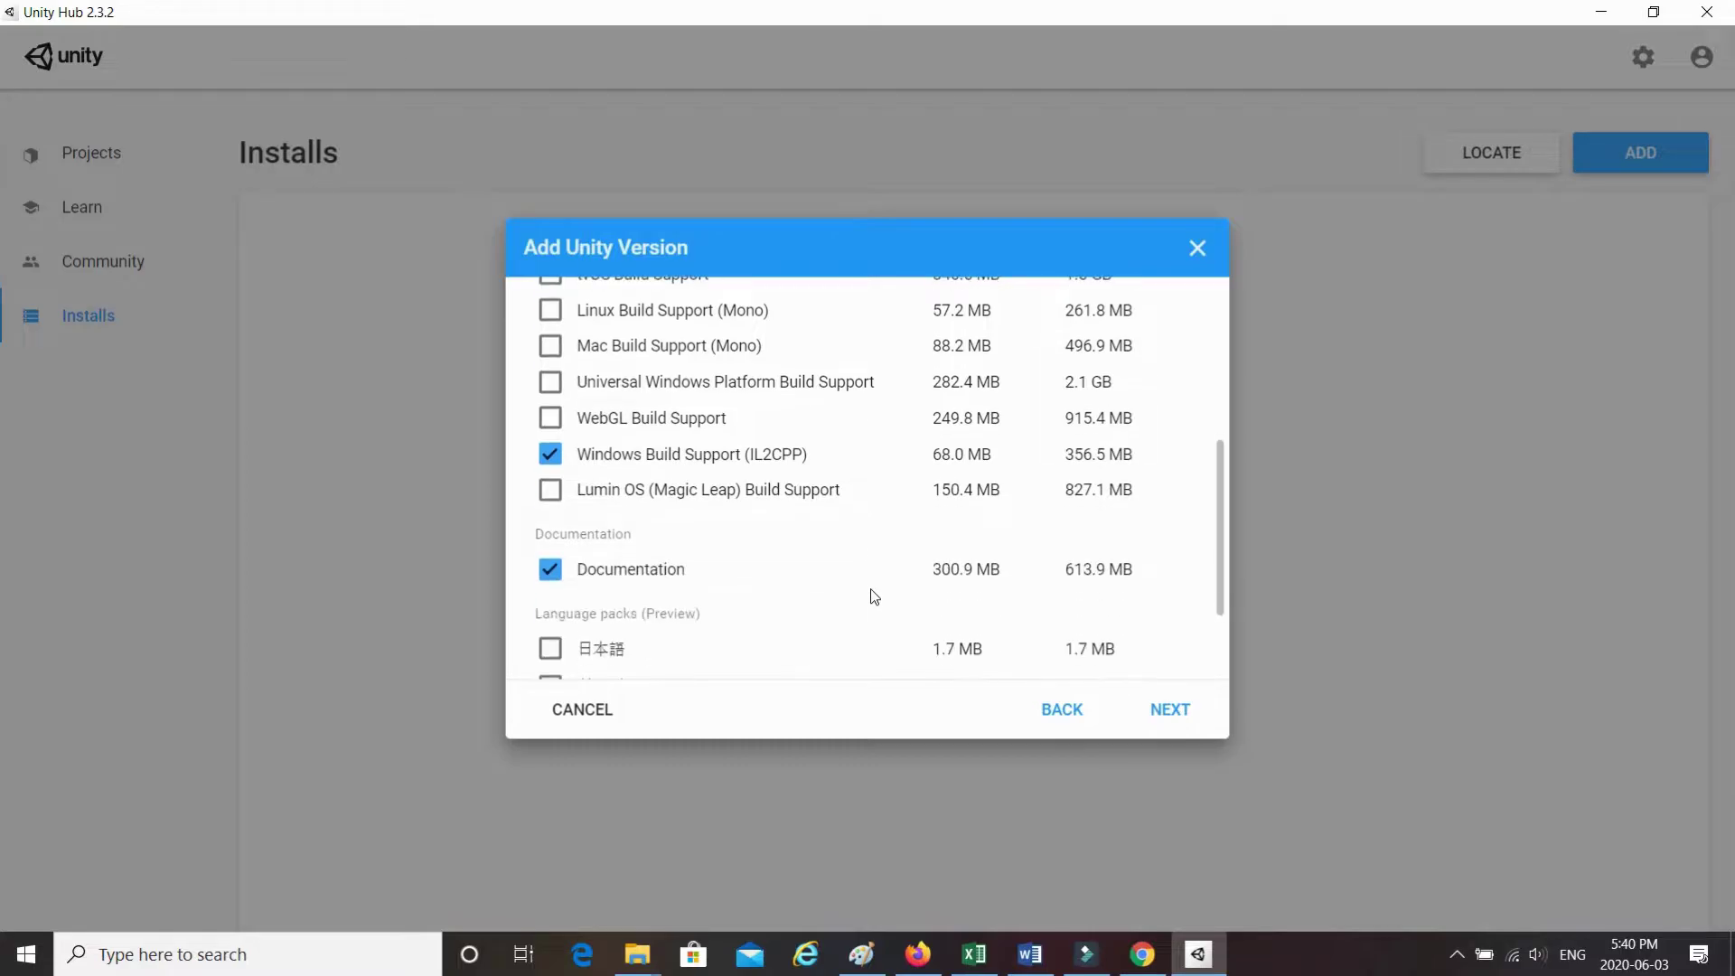
scroll(876, 594, "up", 3)
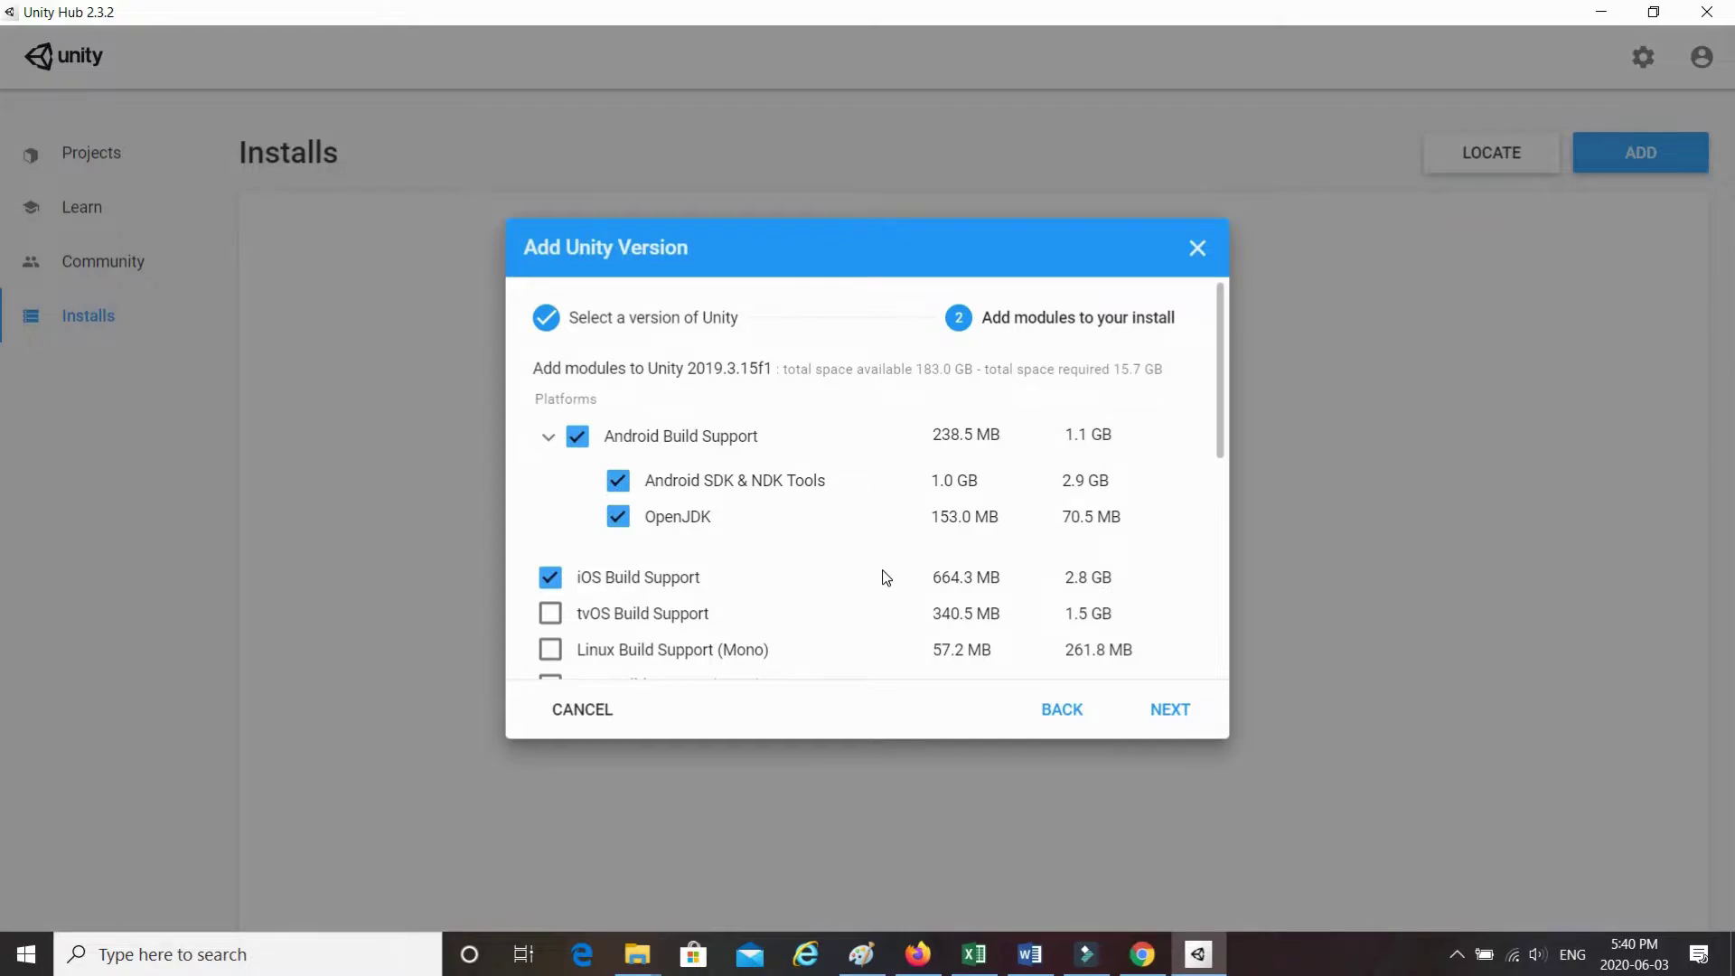
- Agree to the Android SDK and NDK license terms and start the installation
left_click(1175, 709)
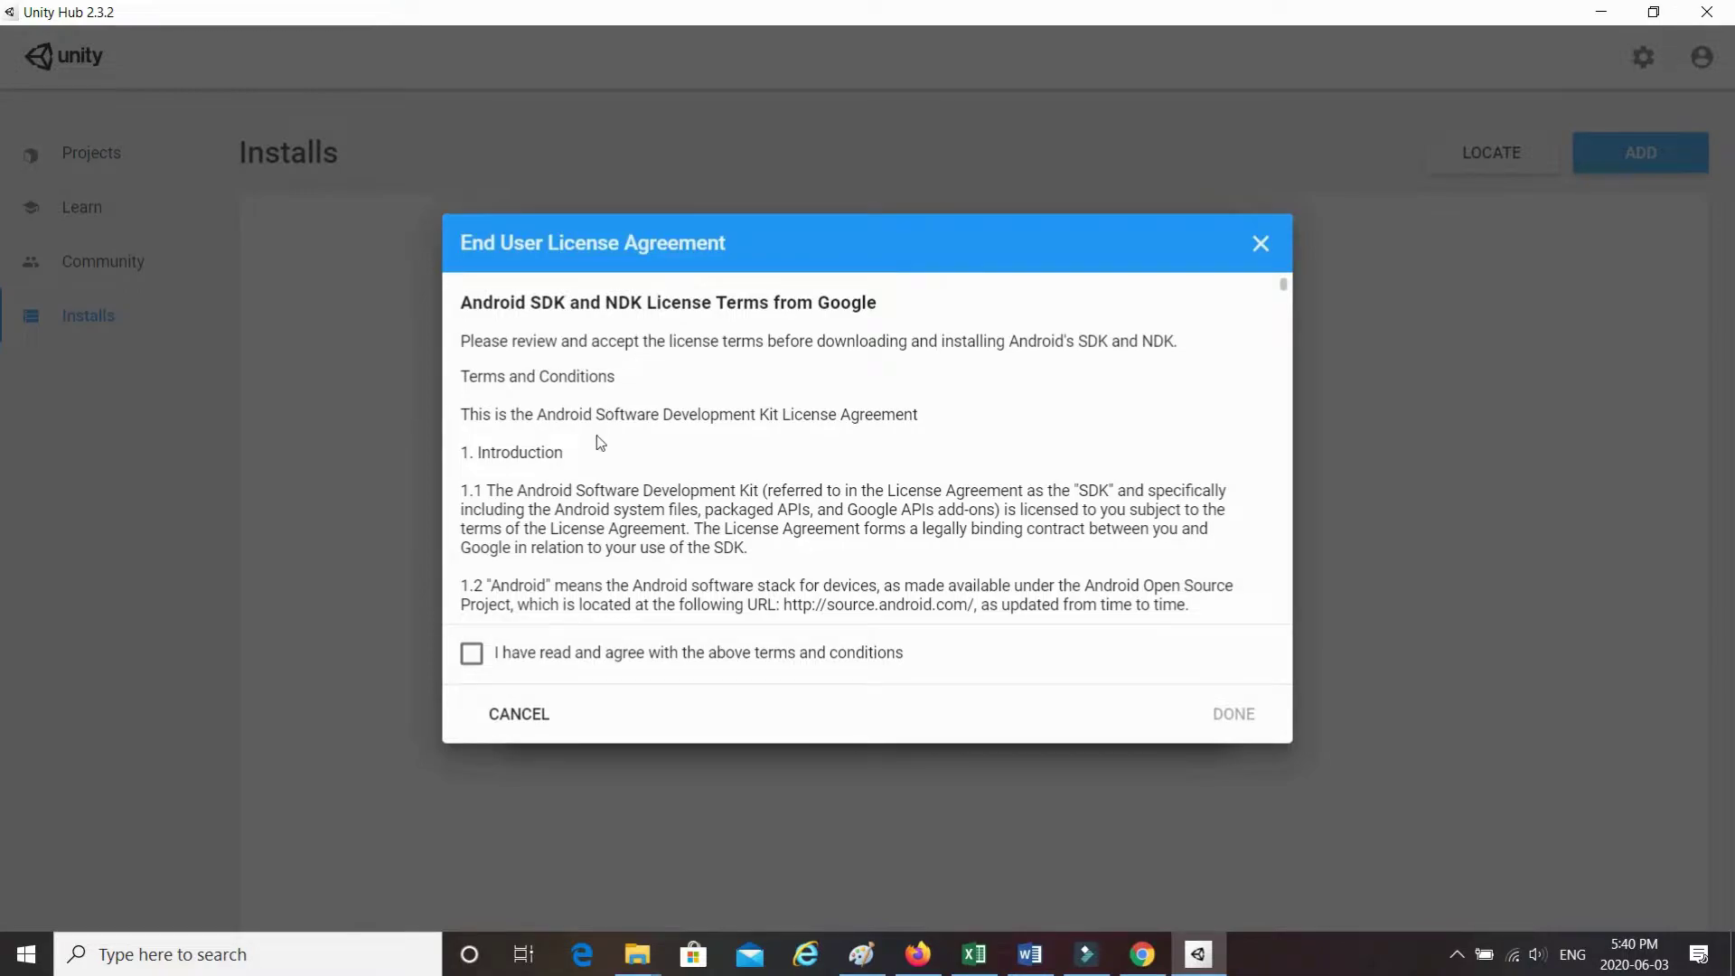
scroll(596, 518, "down", 1)
scroll(596, 517, "down", 2)
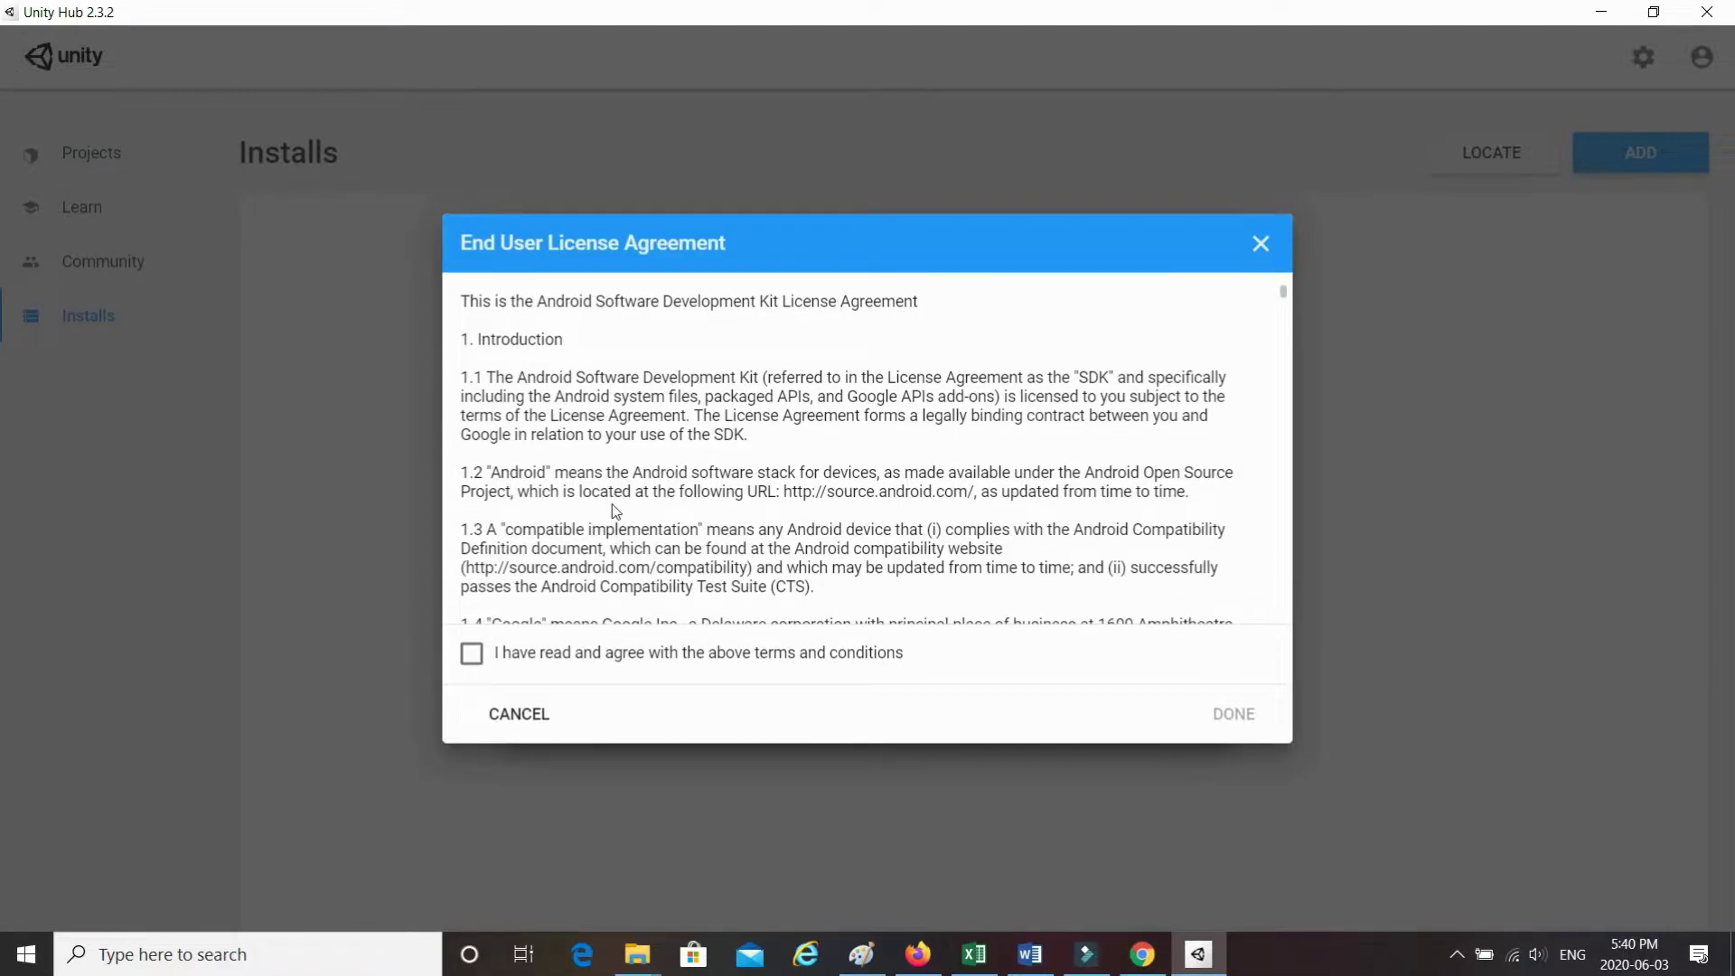
scroll(812, 516, "down", 1)
scroll(812, 516, "down", 5)
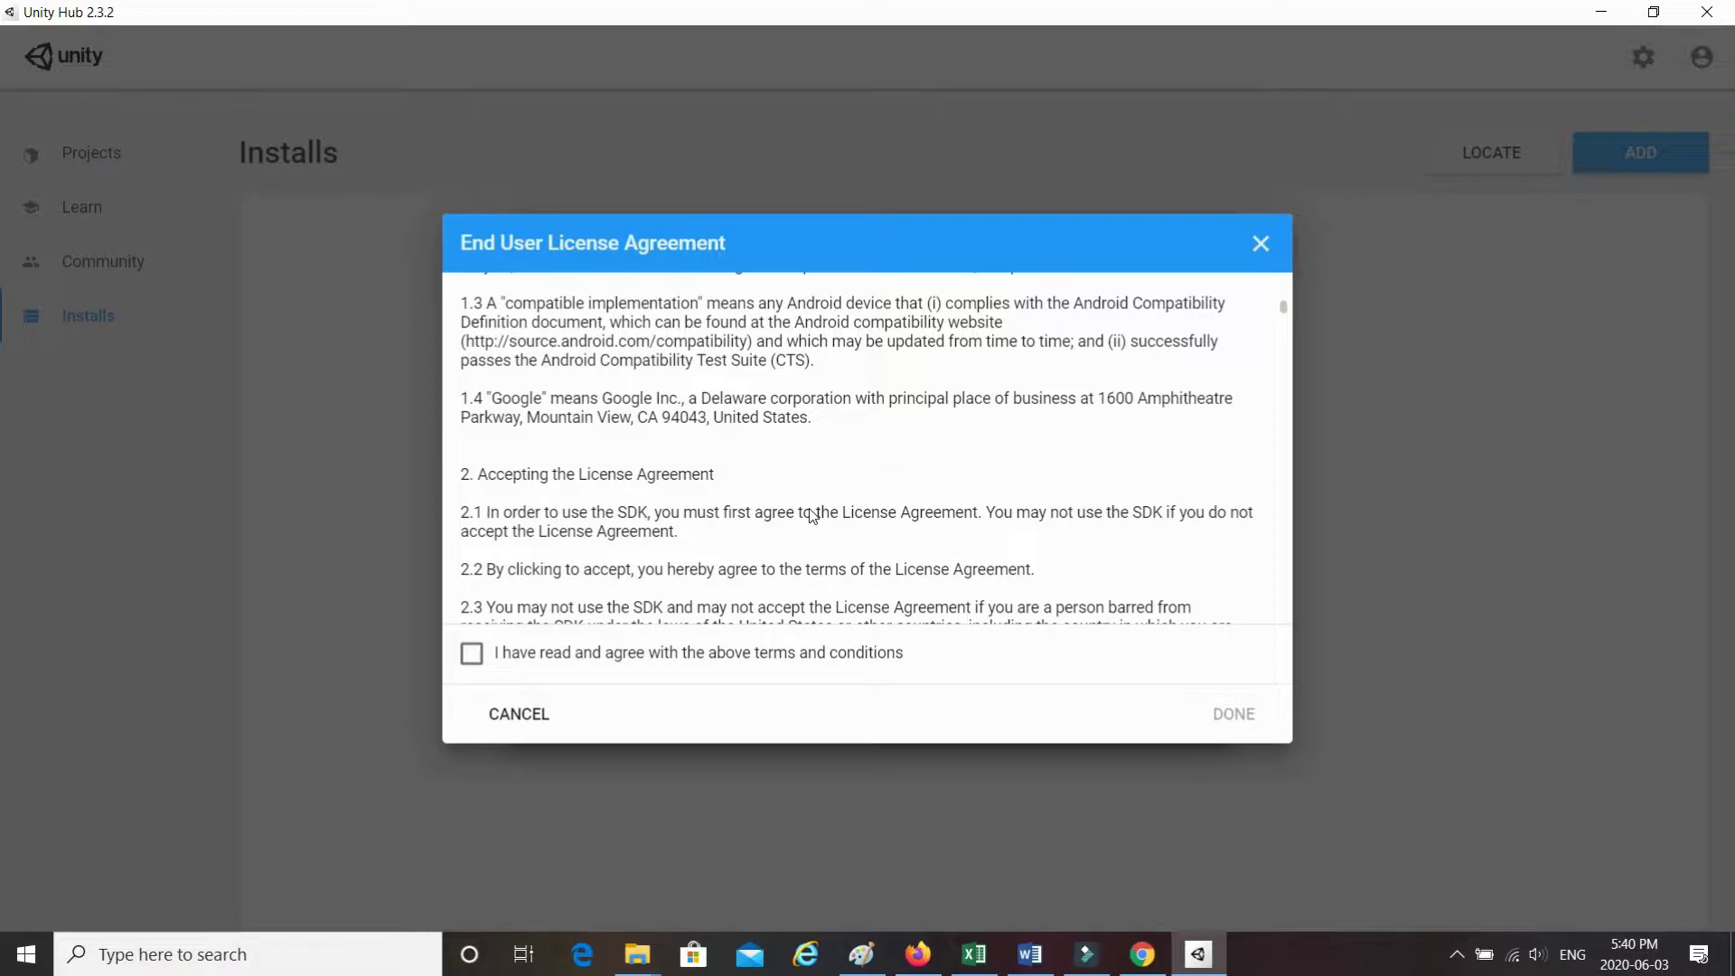
scroll(812, 516, "down", 9)
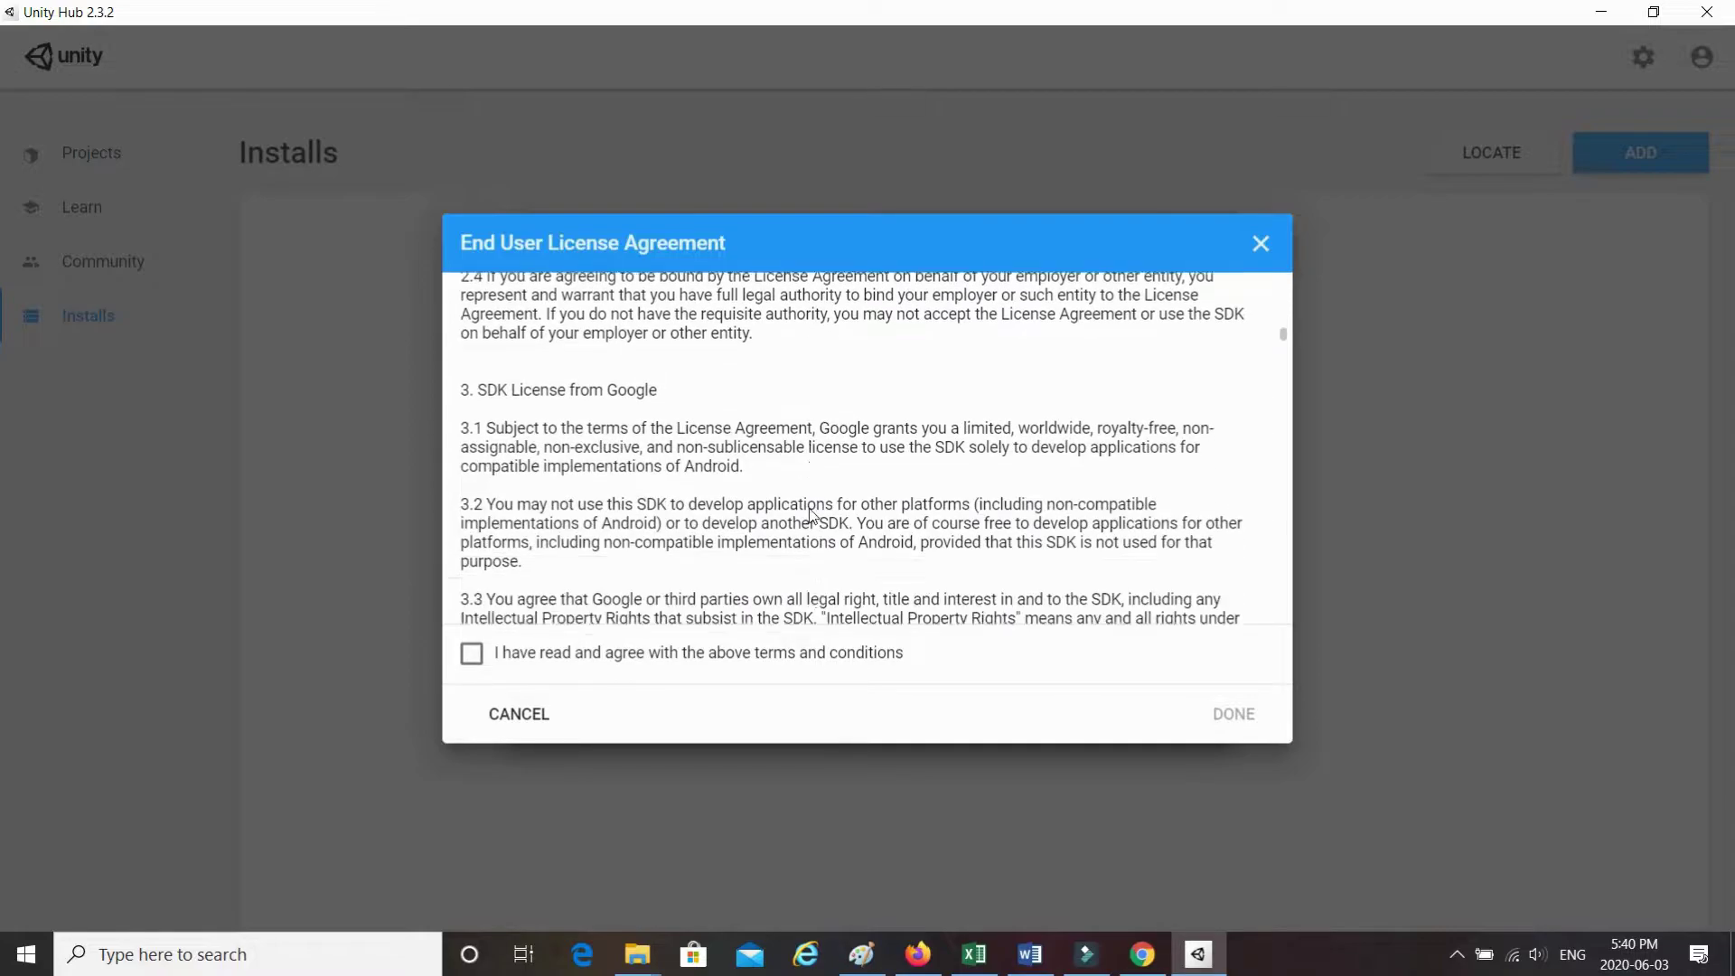
scroll(812, 516, "down", 9)
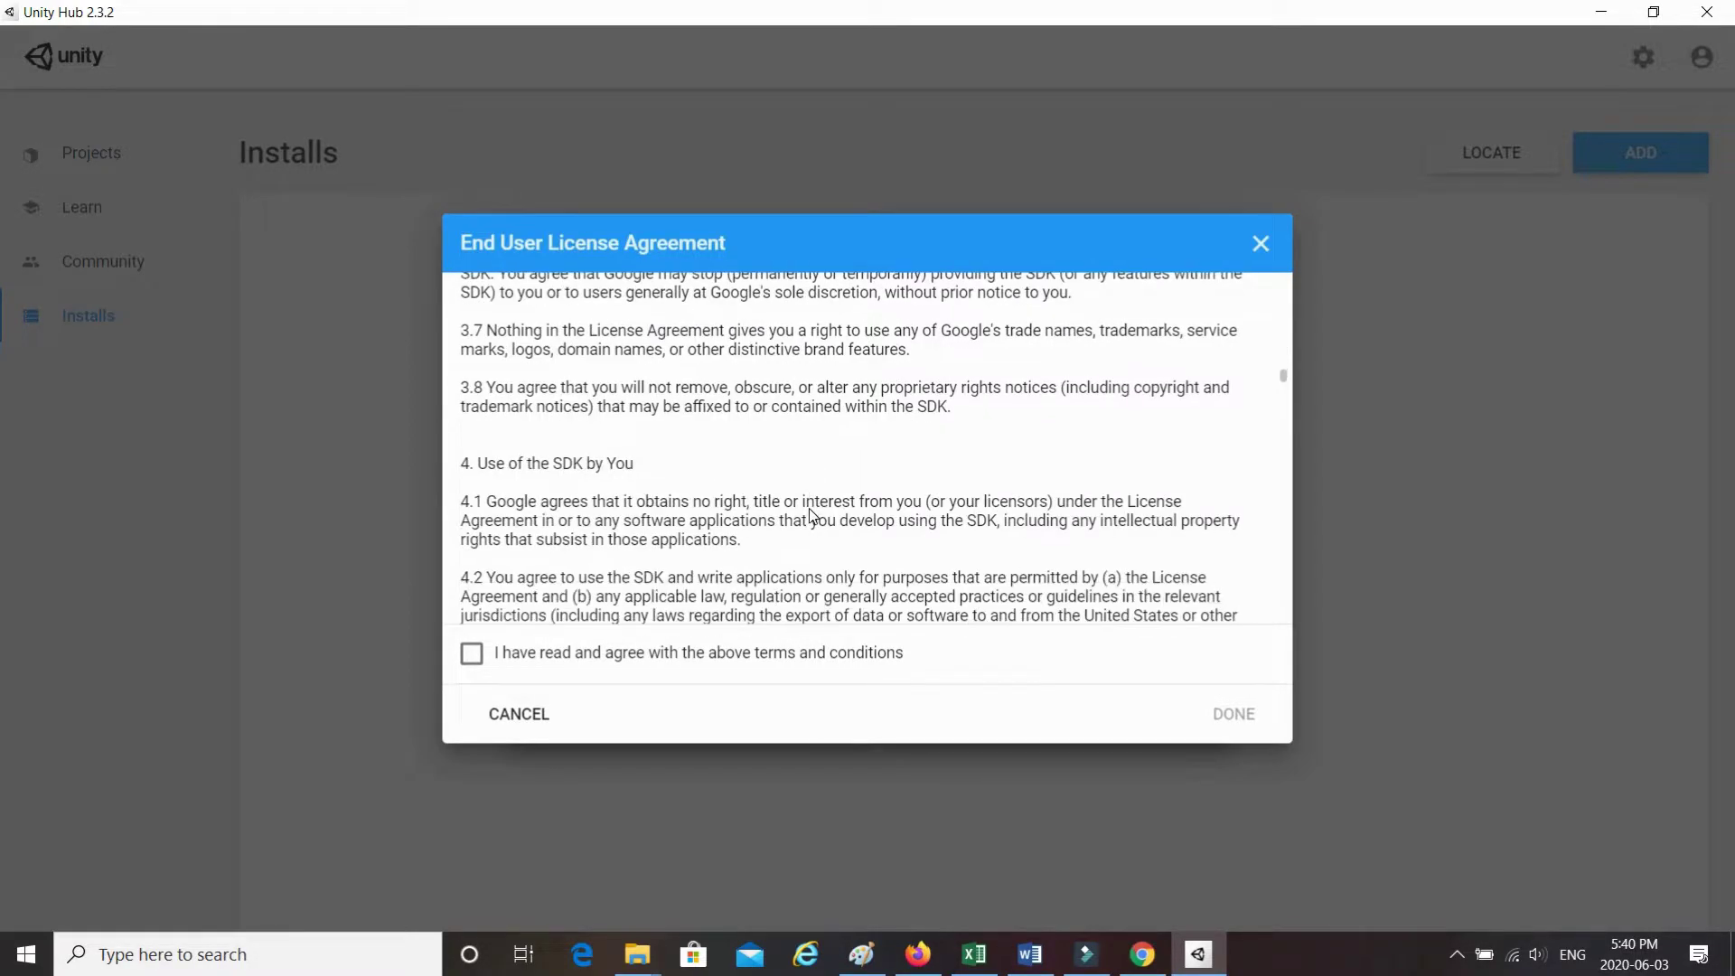
scroll(813, 516, "down", 9)
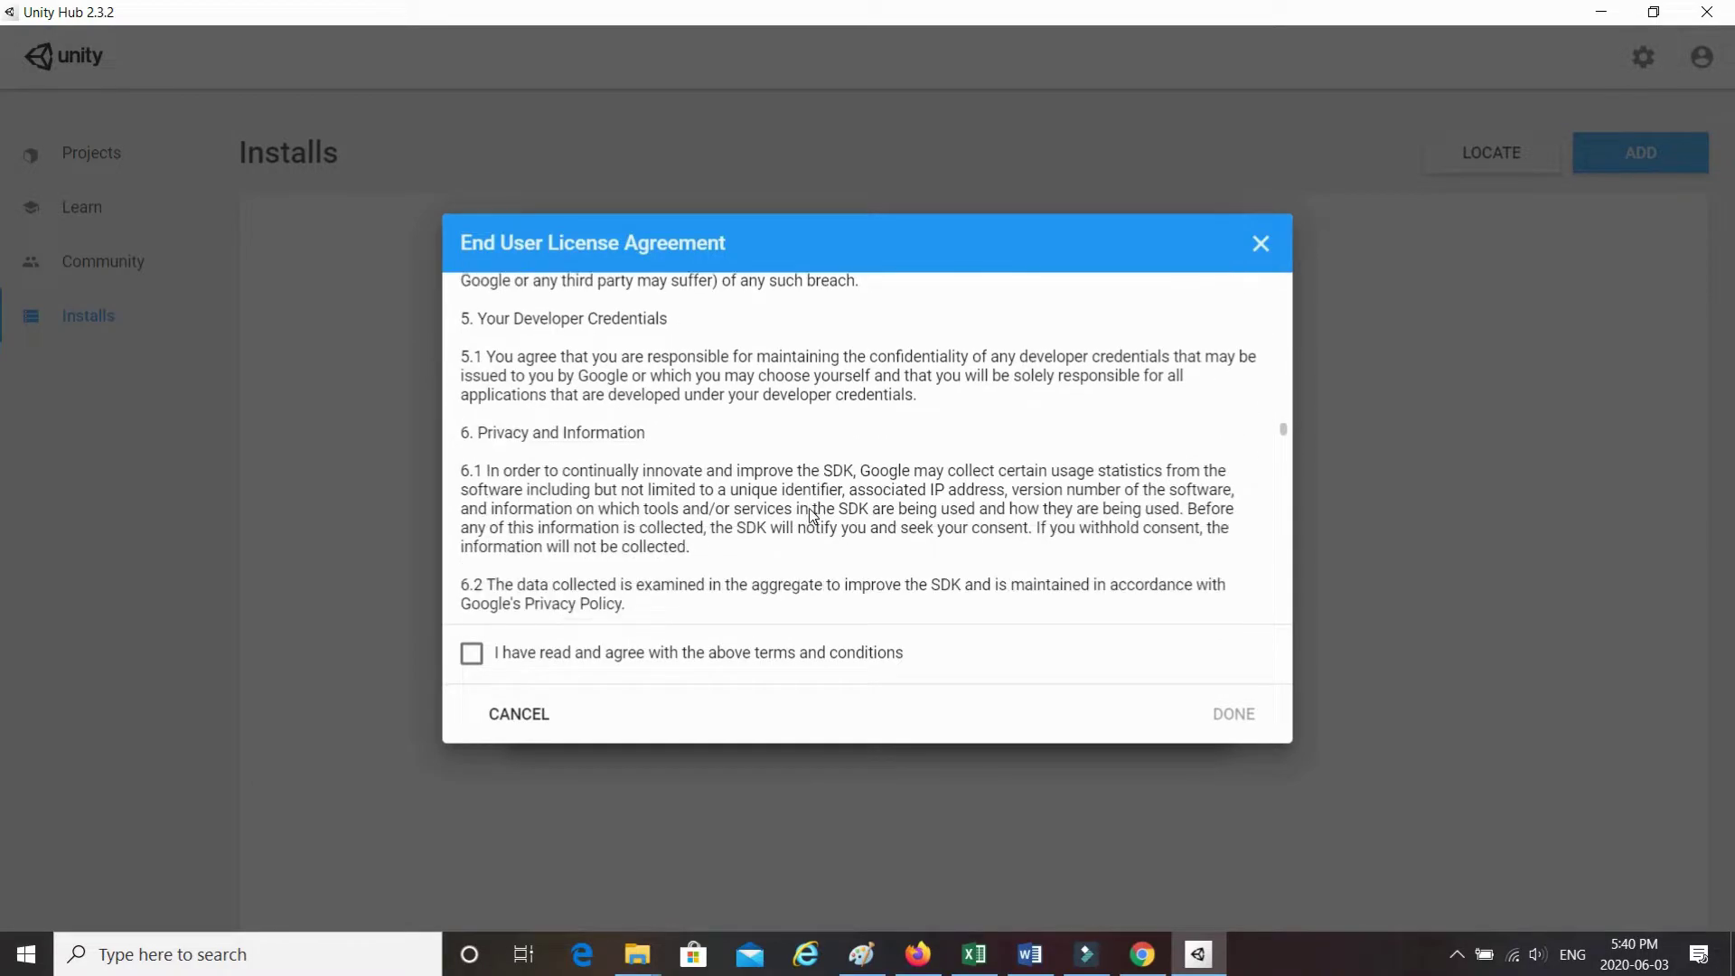
scroll(813, 516, "down", 20)
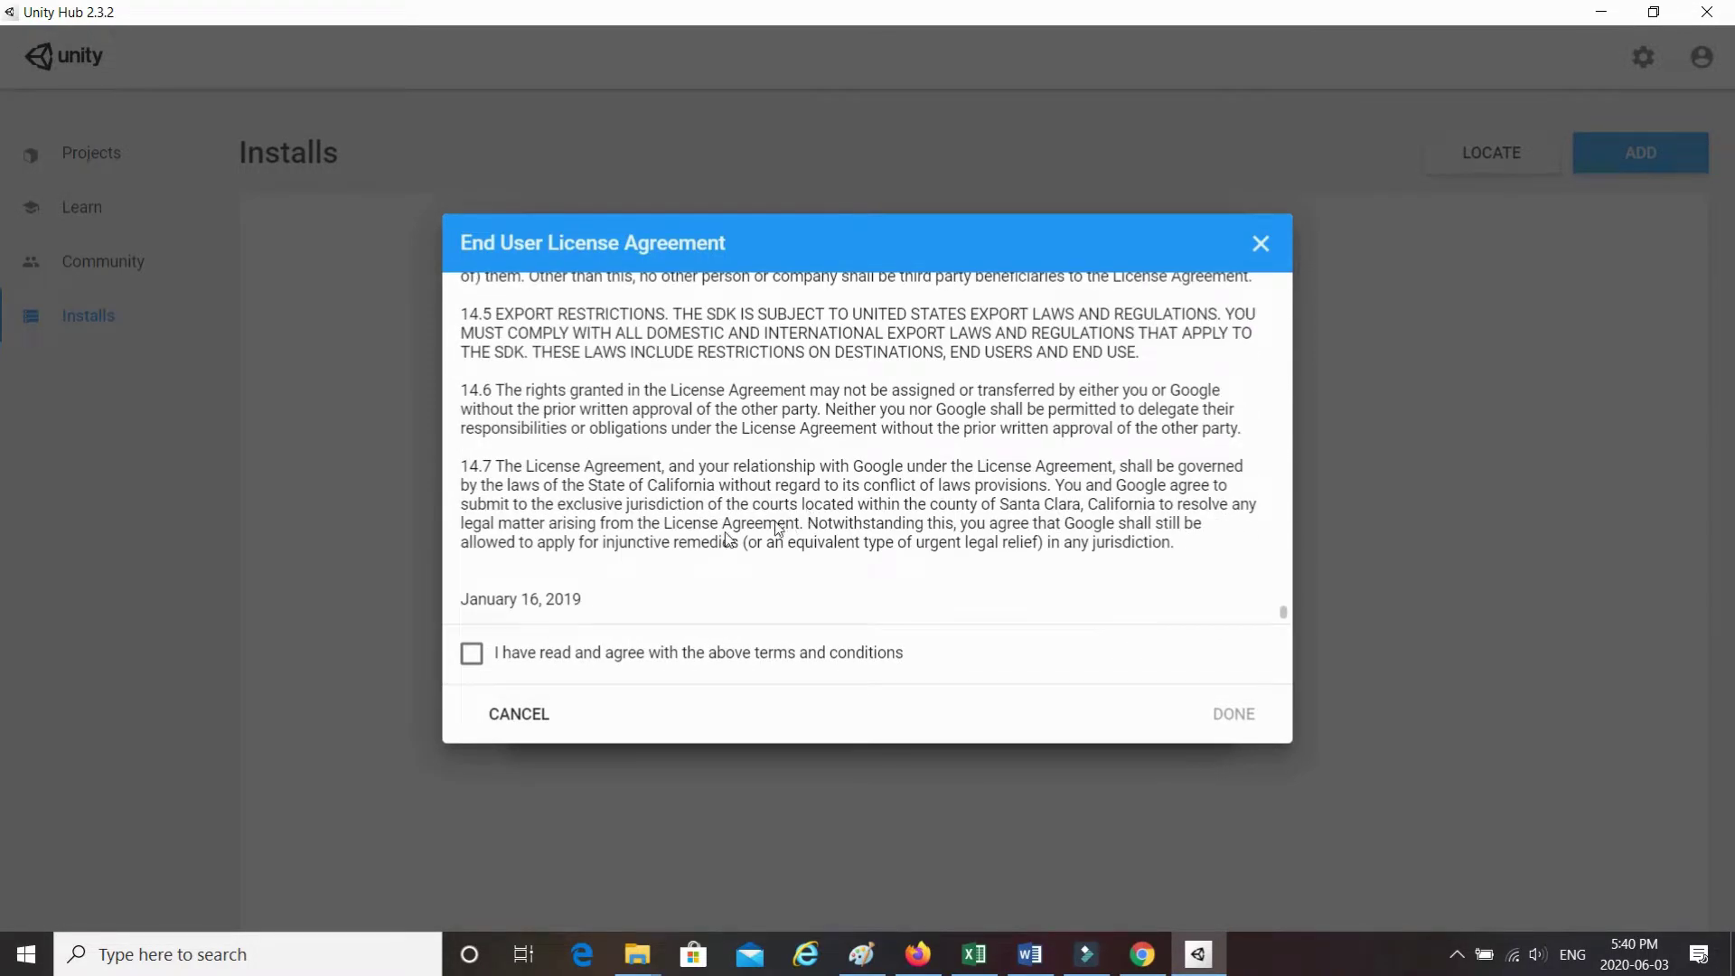
left_click(471, 652)
left_click(1229, 713)
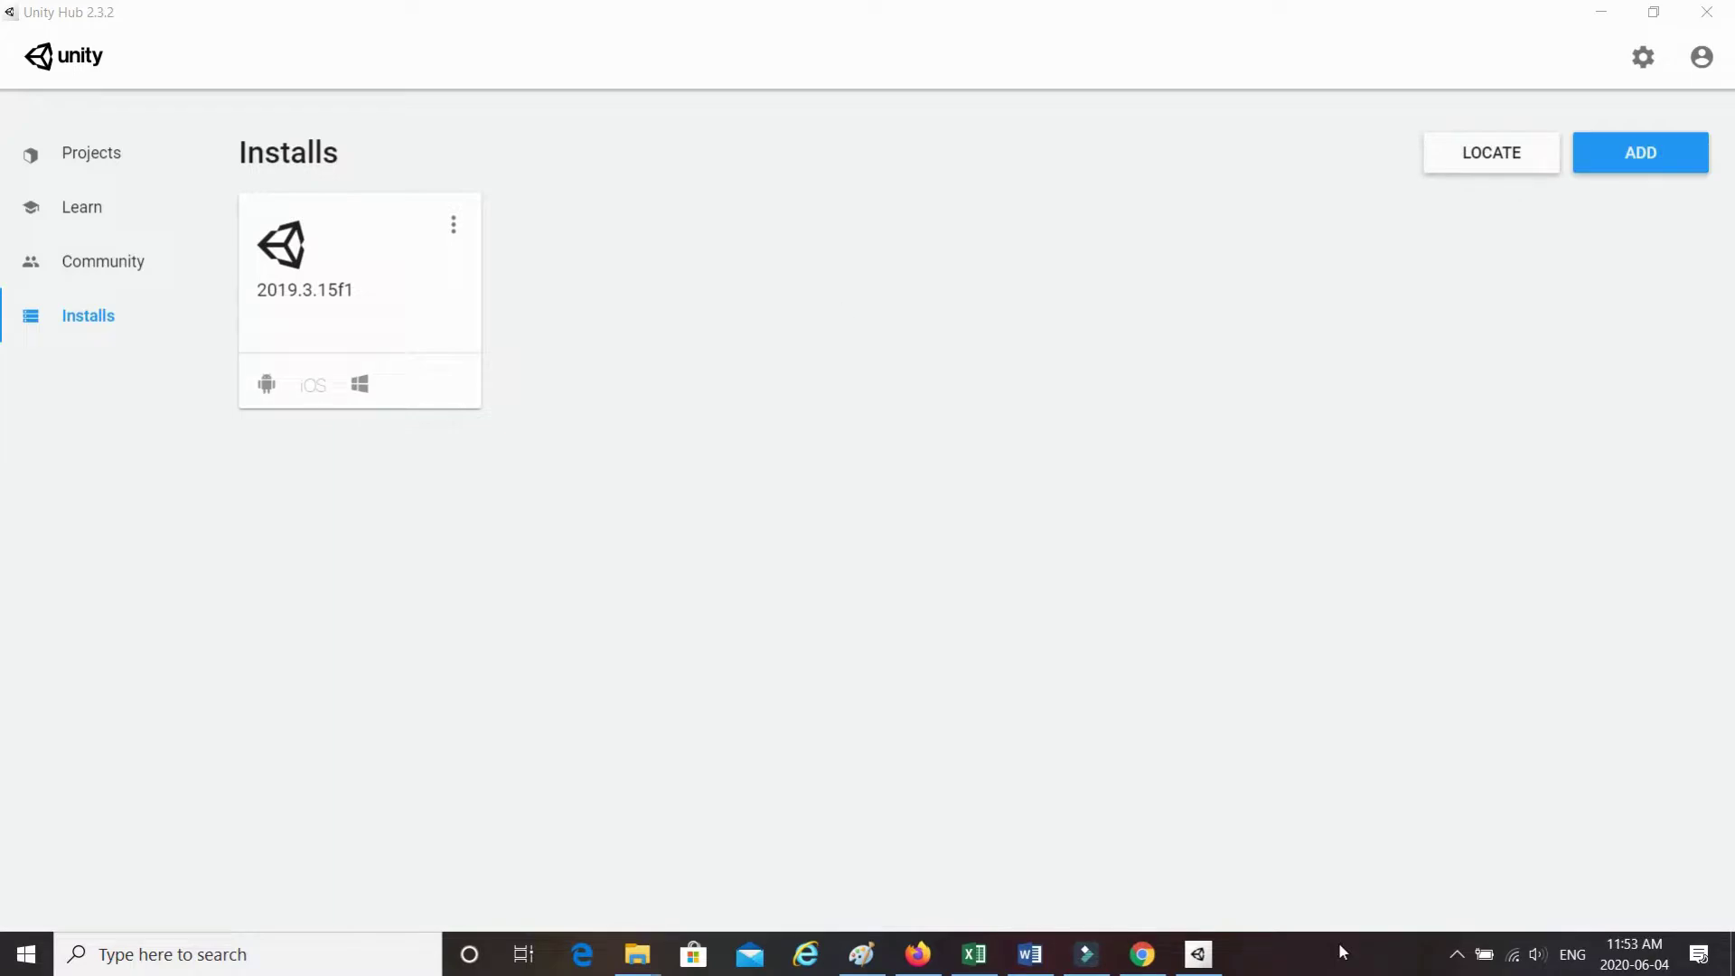
- Once Unity 2019.3.15f1 finishes installing, minimize Unity Hub to return to the browser
left_click(1602, 12)
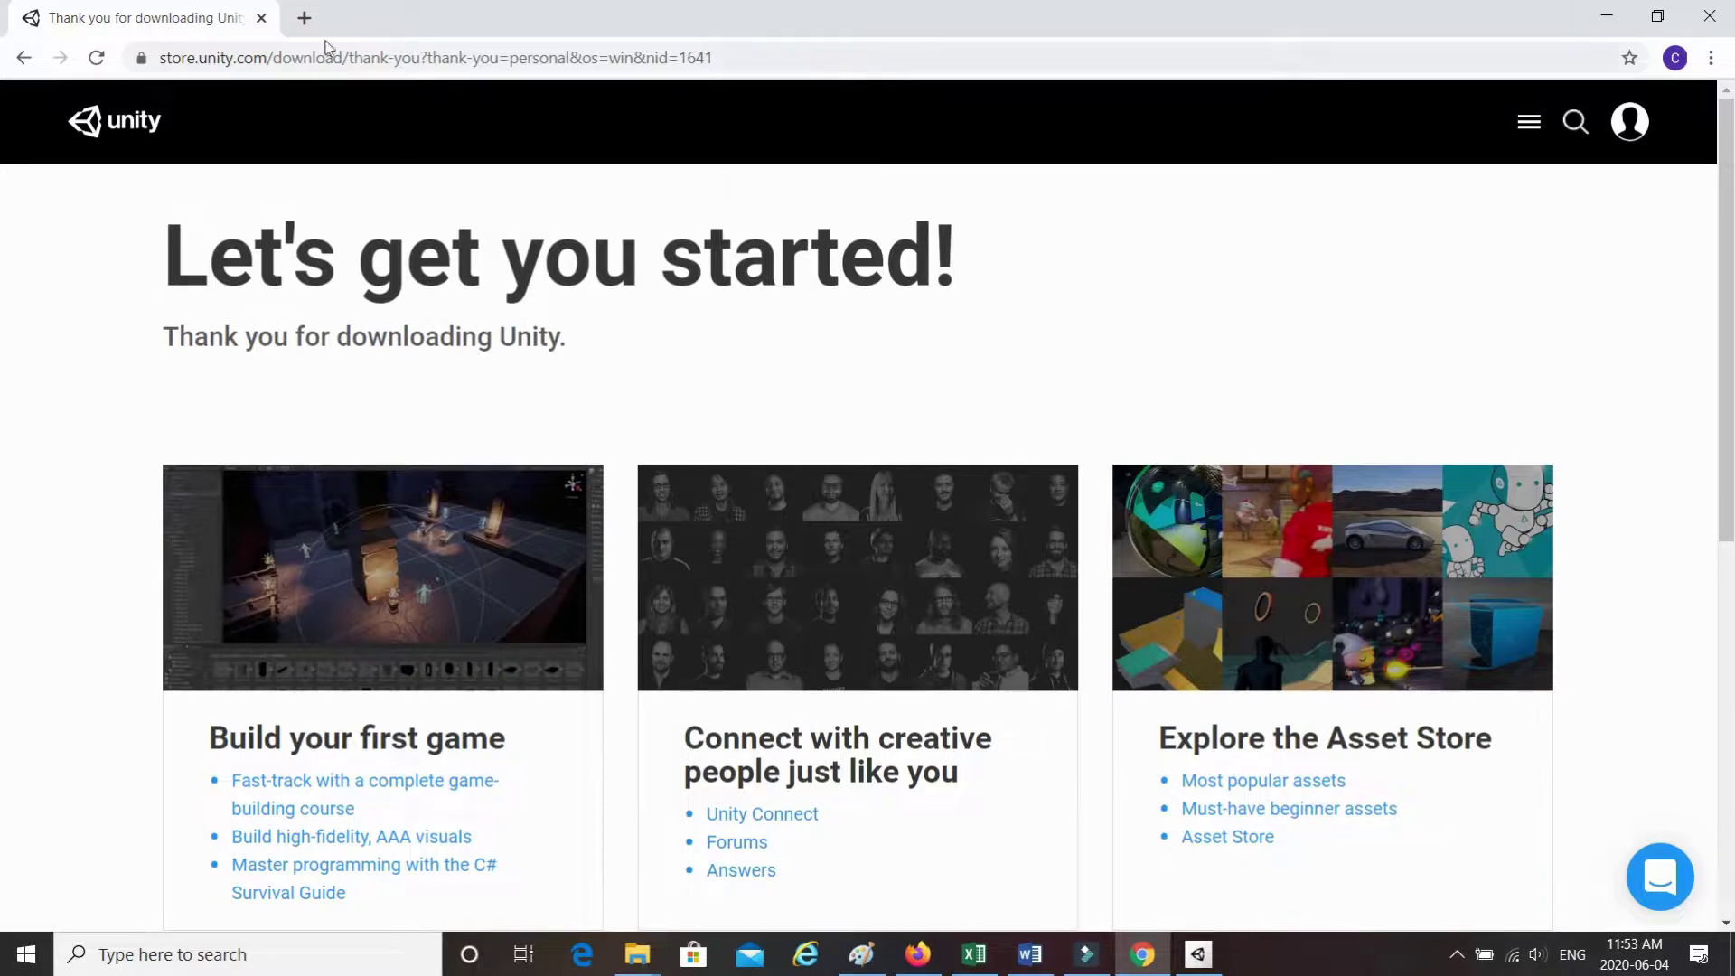
- Search 'vuforia developer' in a new tab and open the Vuforia Developer Portal result
left_click(304, 19)
type("v")
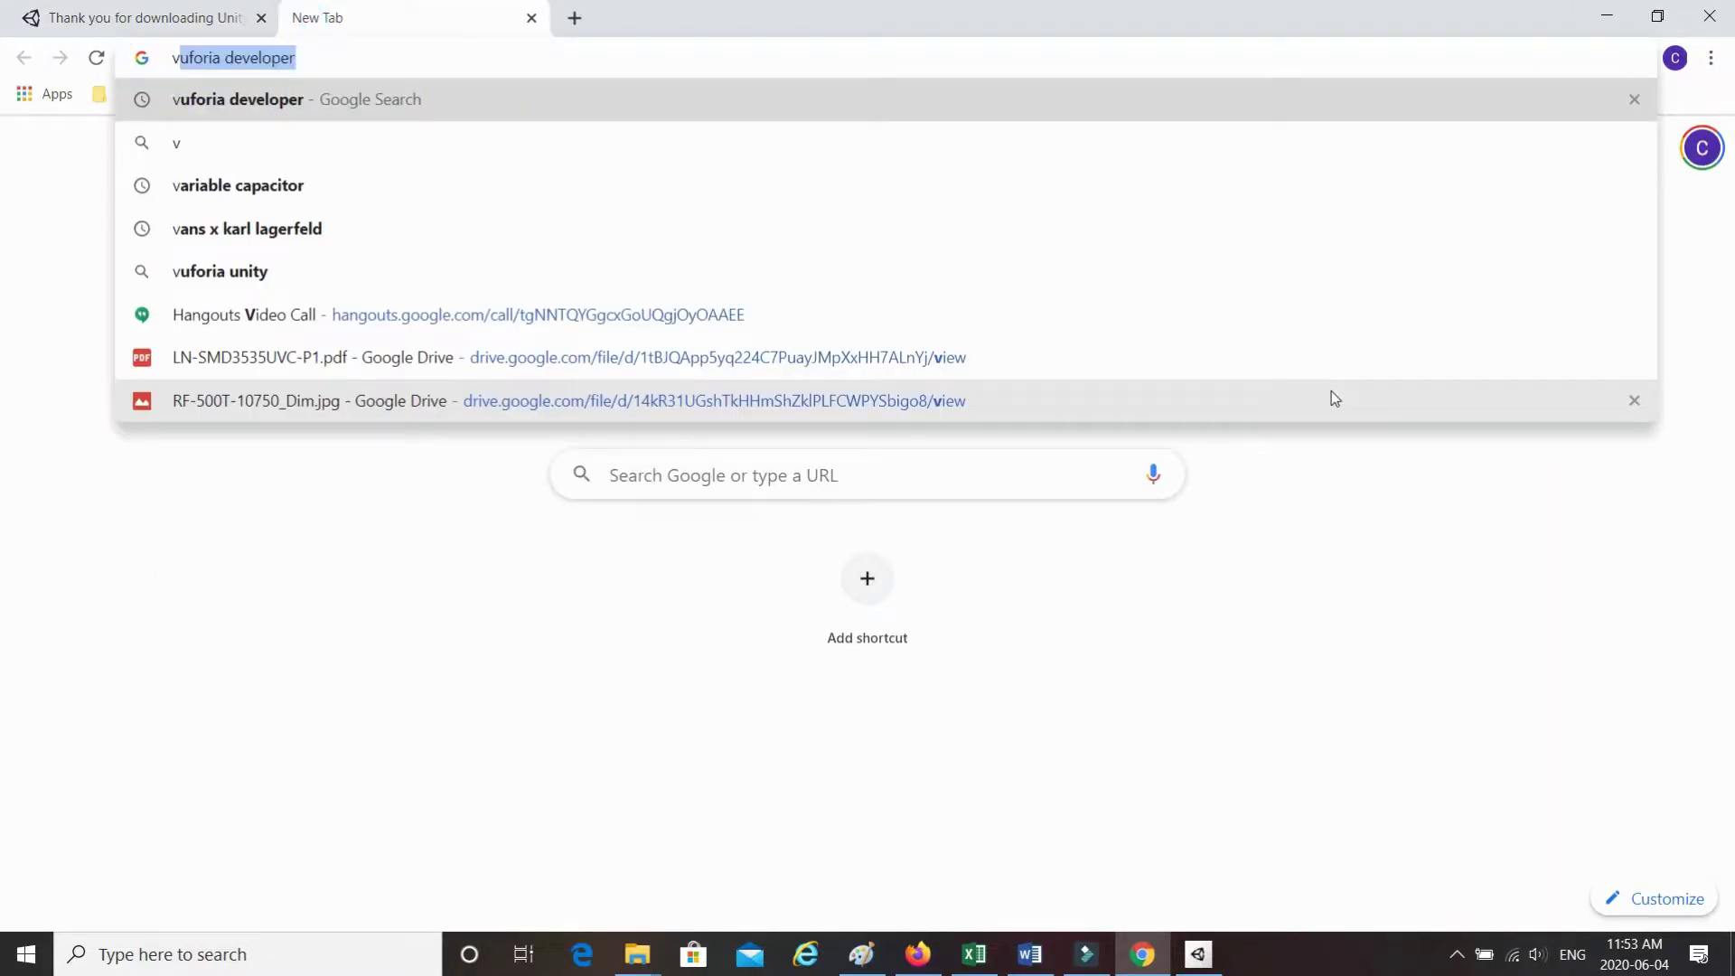
type("uforia")
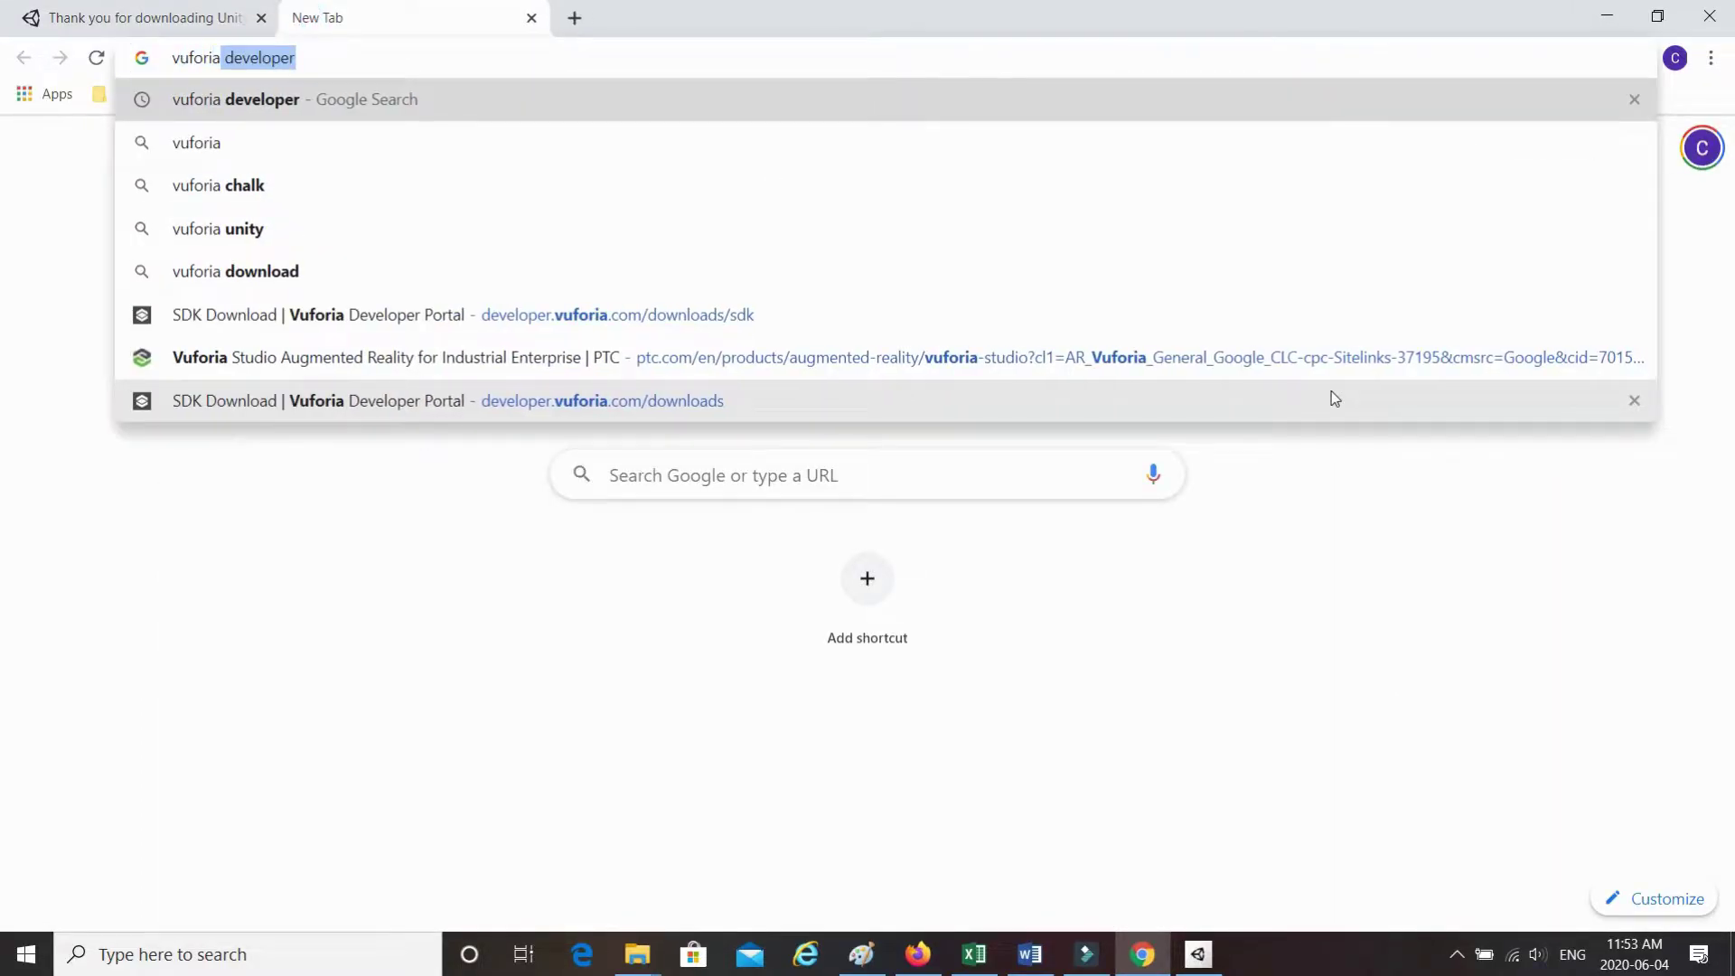
type(" dee")
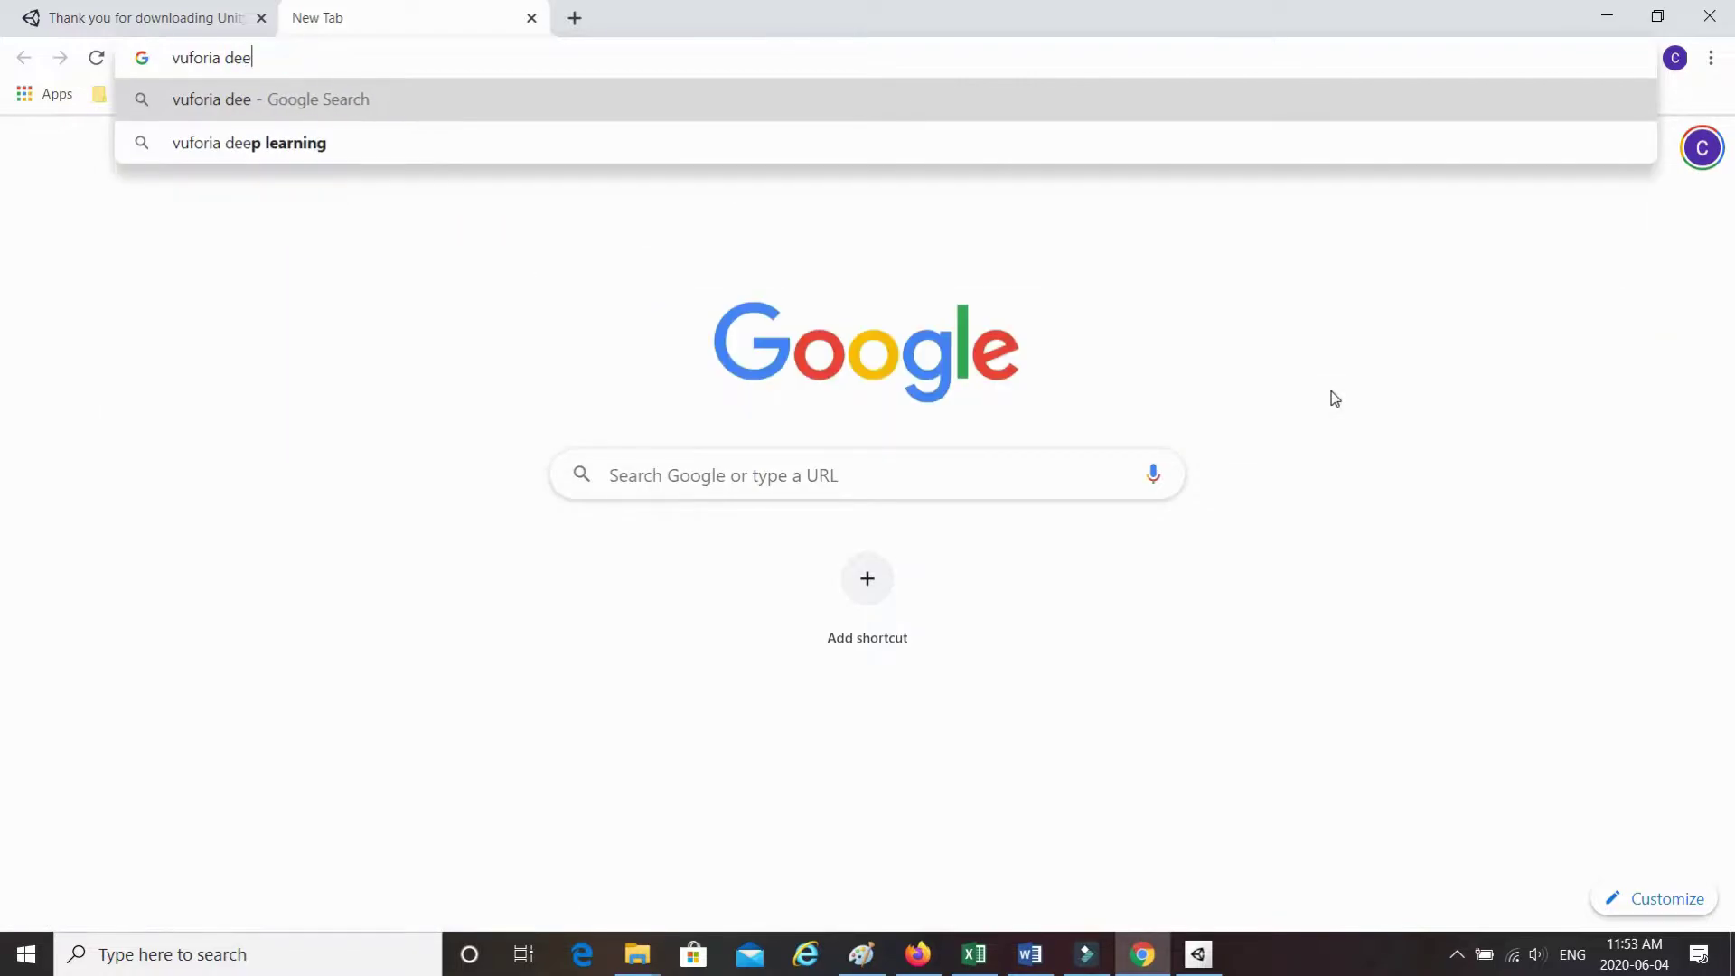
key("BackSpace")
type("veloper")
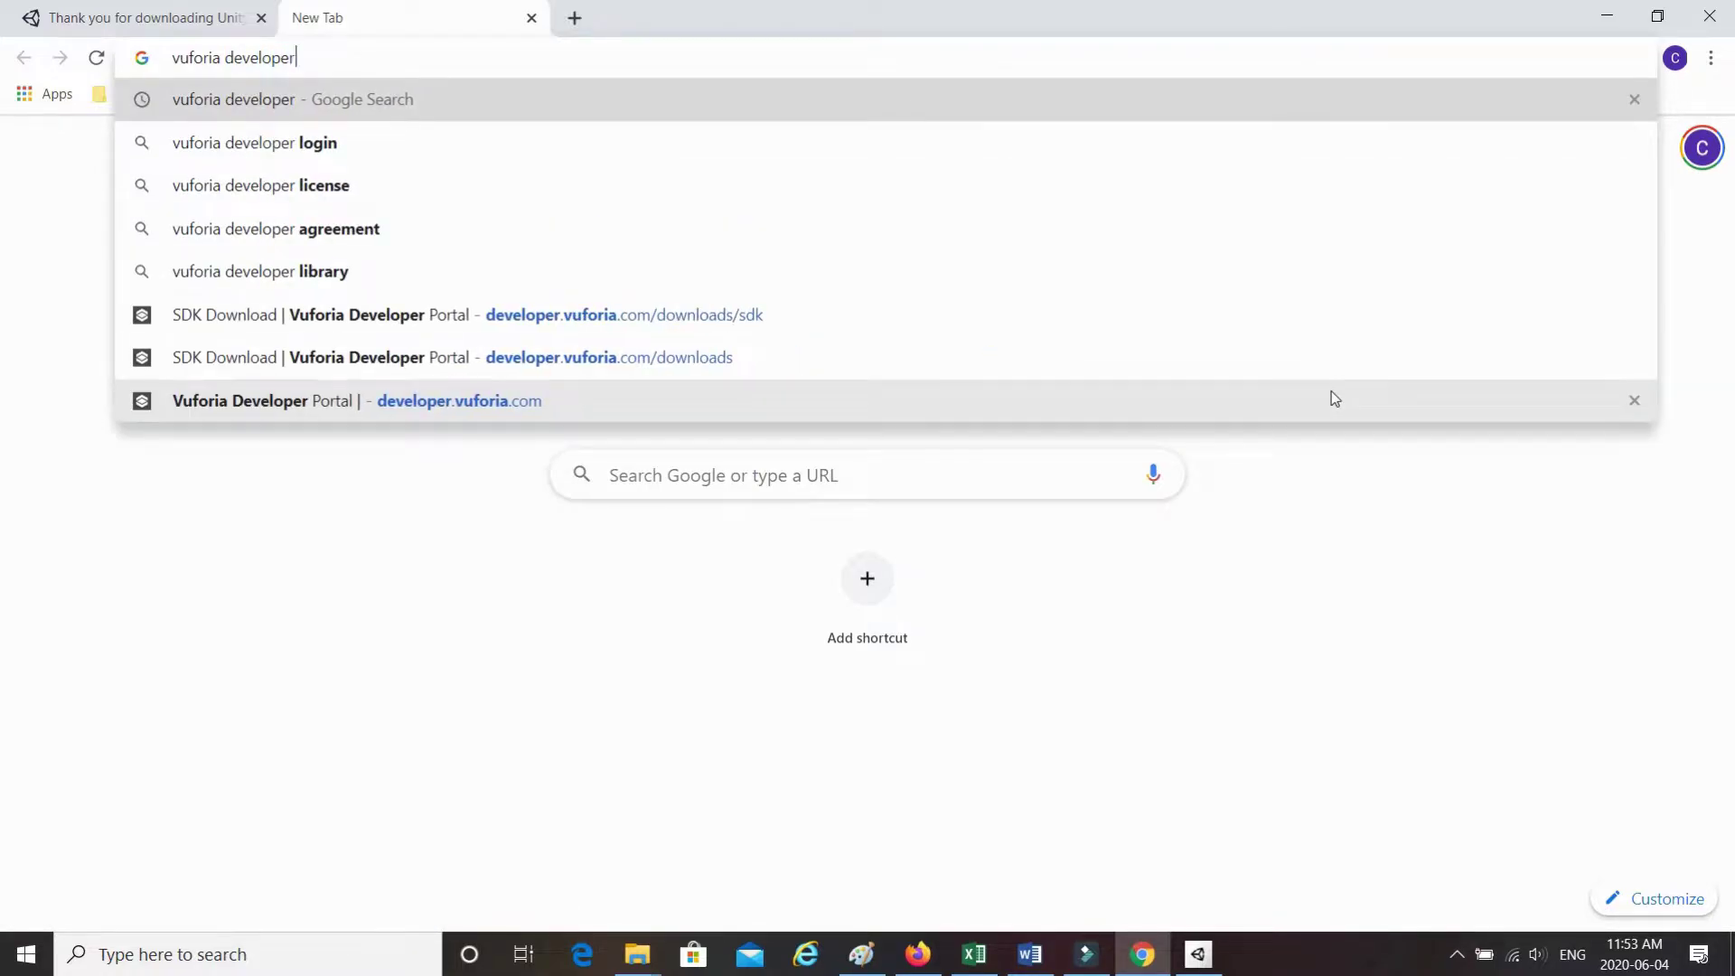
key("Return")
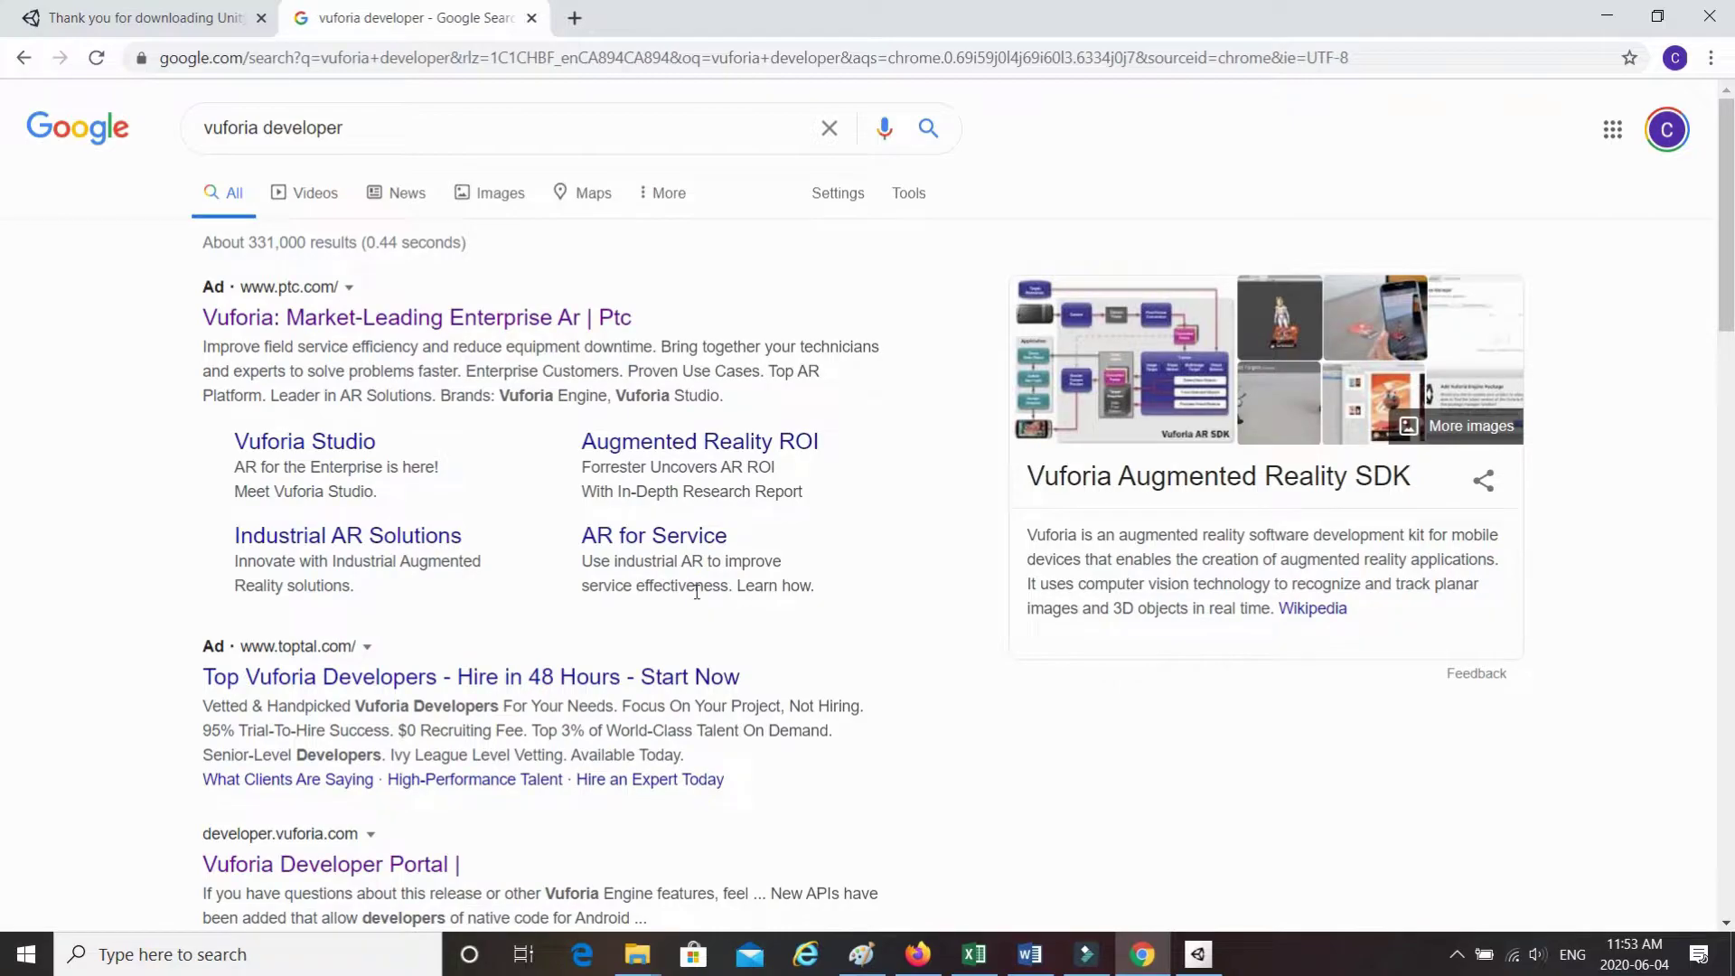
scroll(691, 592, "down", 2)
scroll(697, 596, "down", 6)
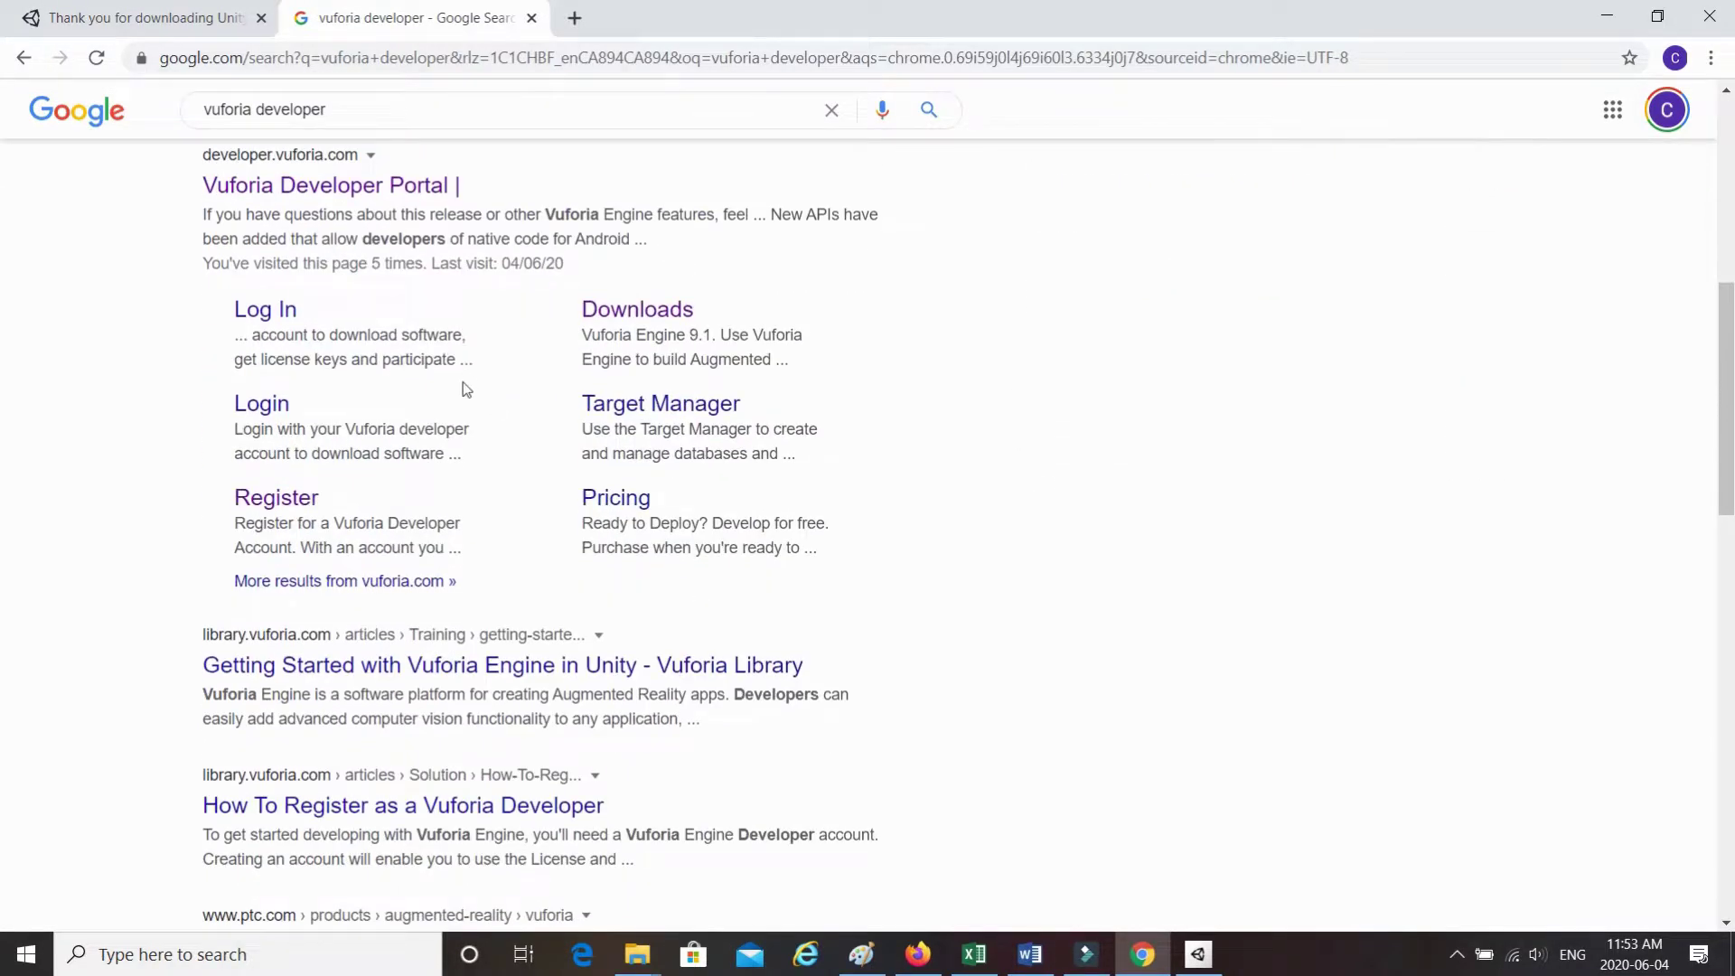
left_click(426, 188)
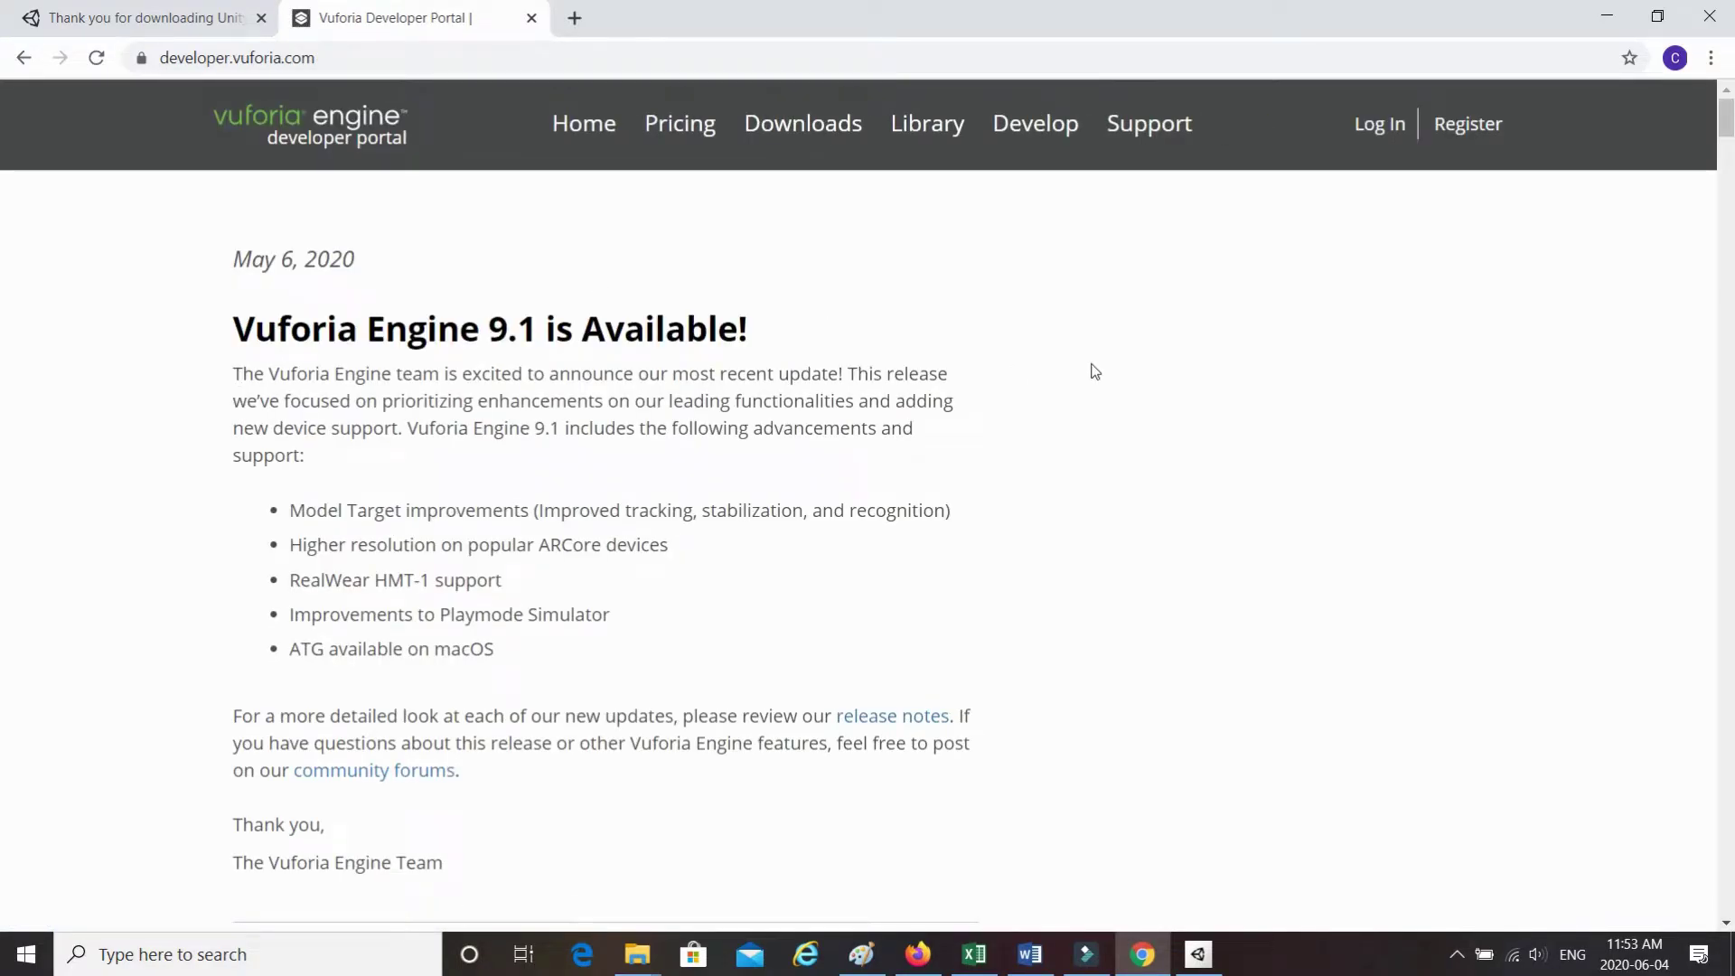
- Register a developer account, accepting the Developer Agreement and data processing notice, without saving the password
left_click(1471, 131)
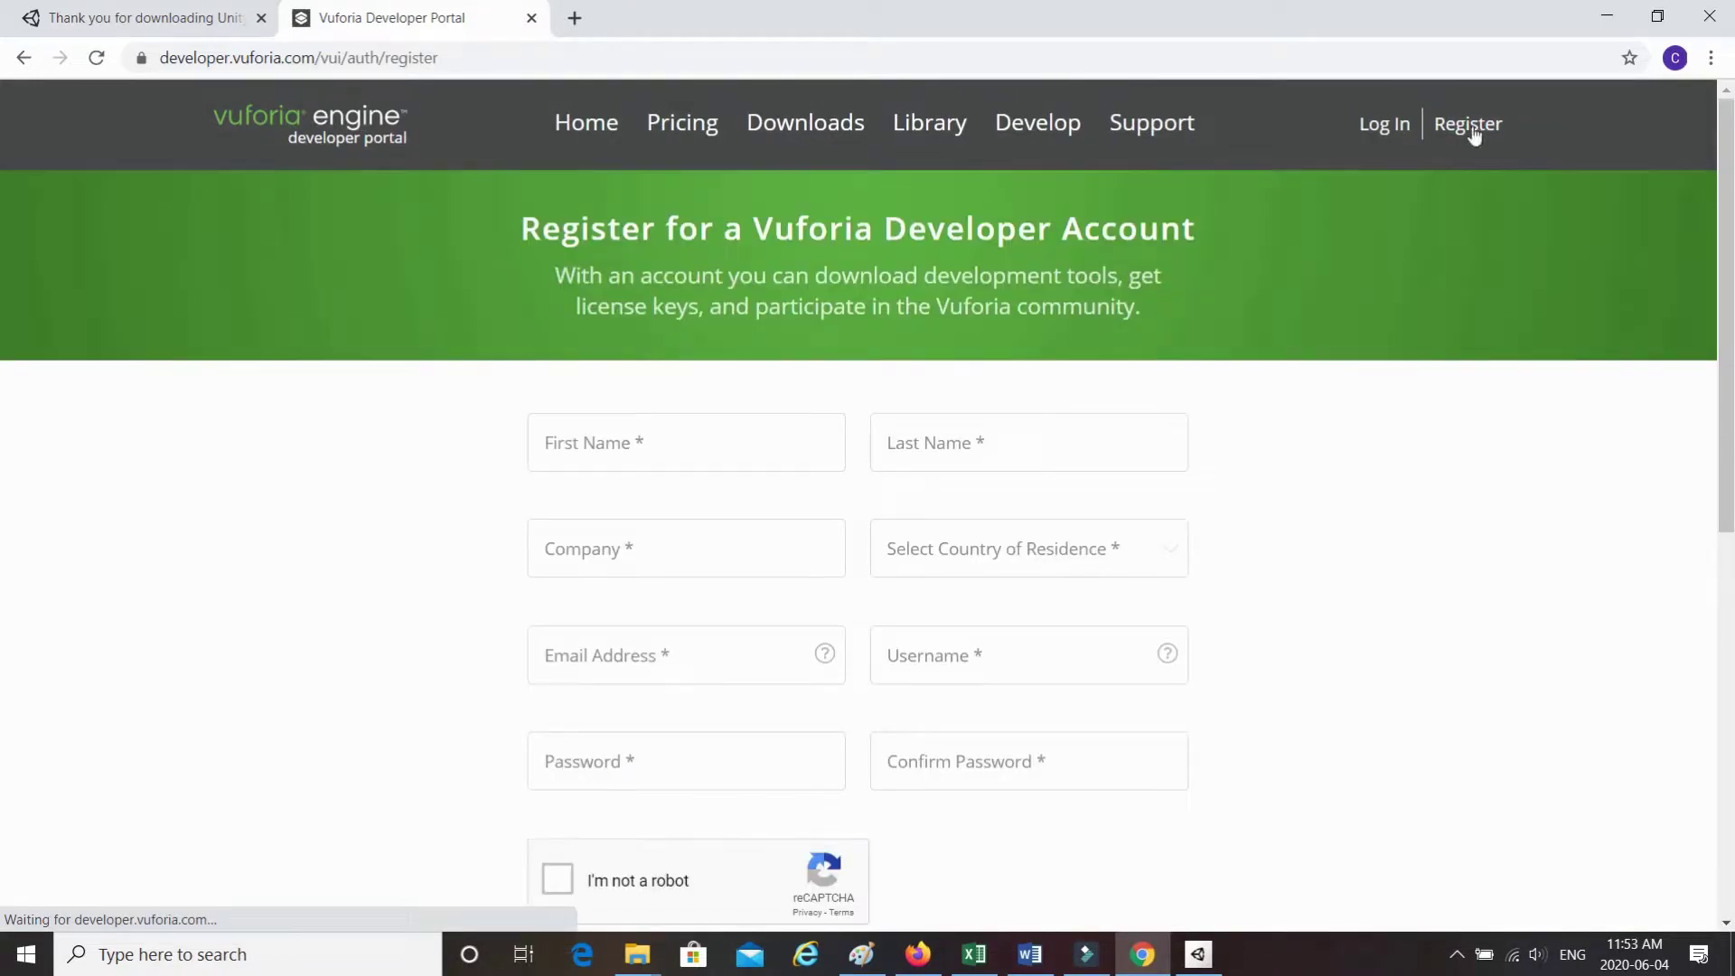
scroll(1270, 416, "down", 4)
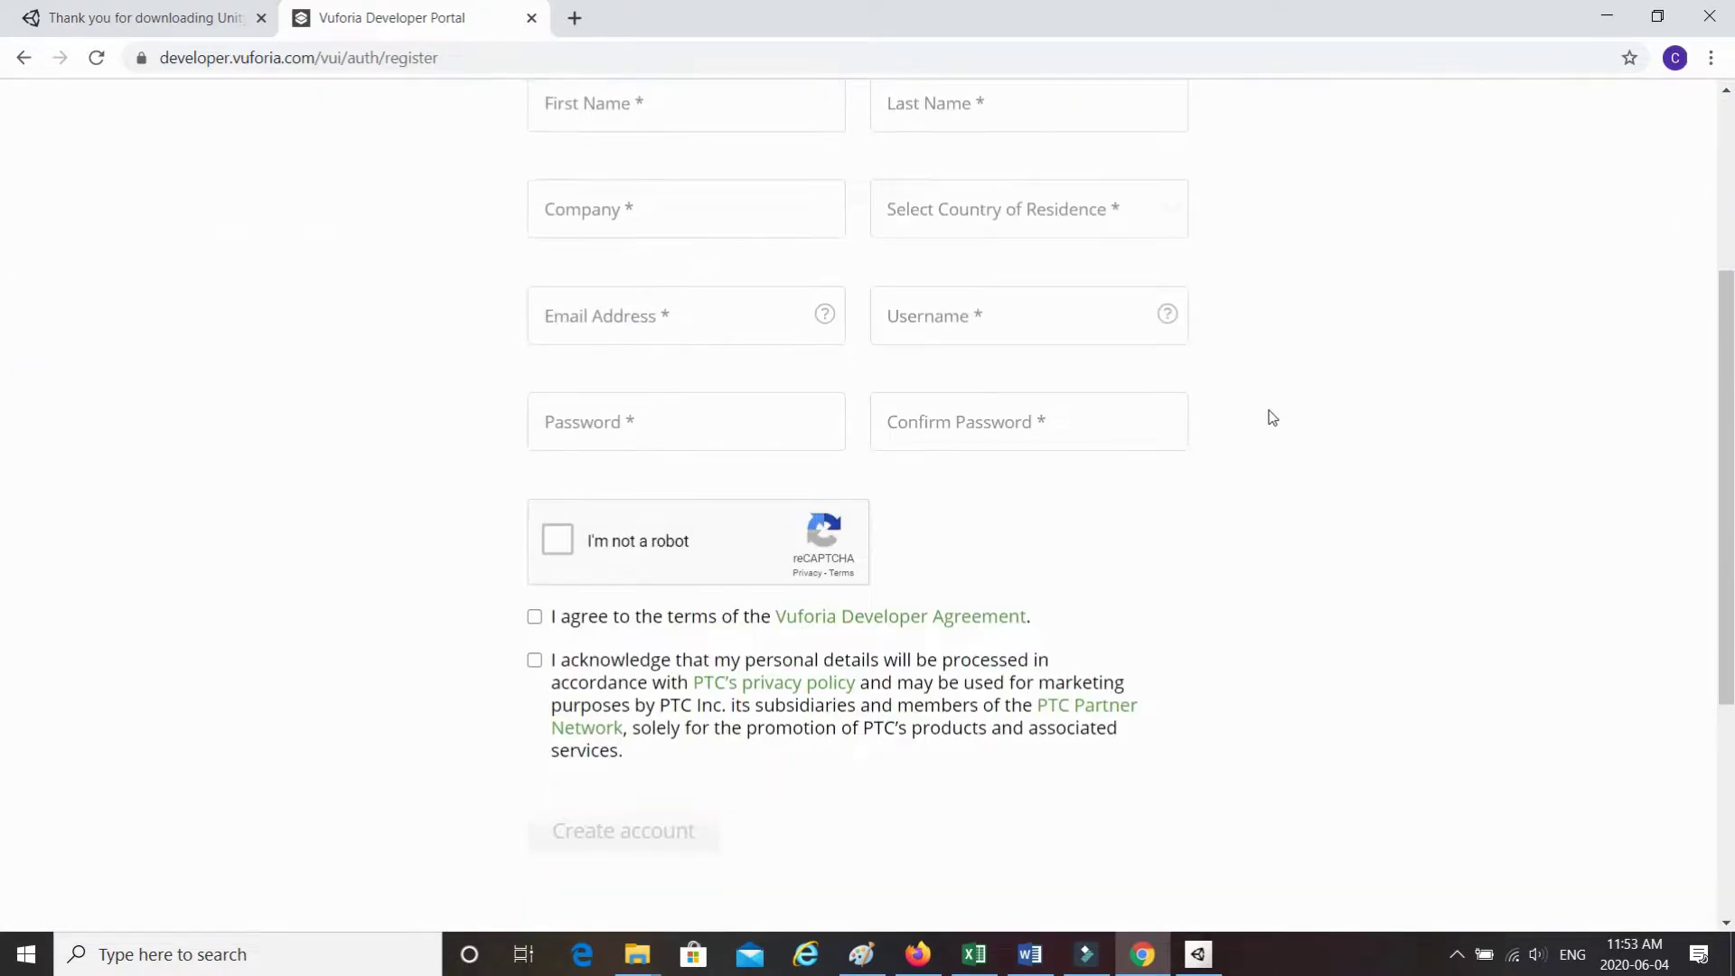
scroll(1269, 416, "down", 1)
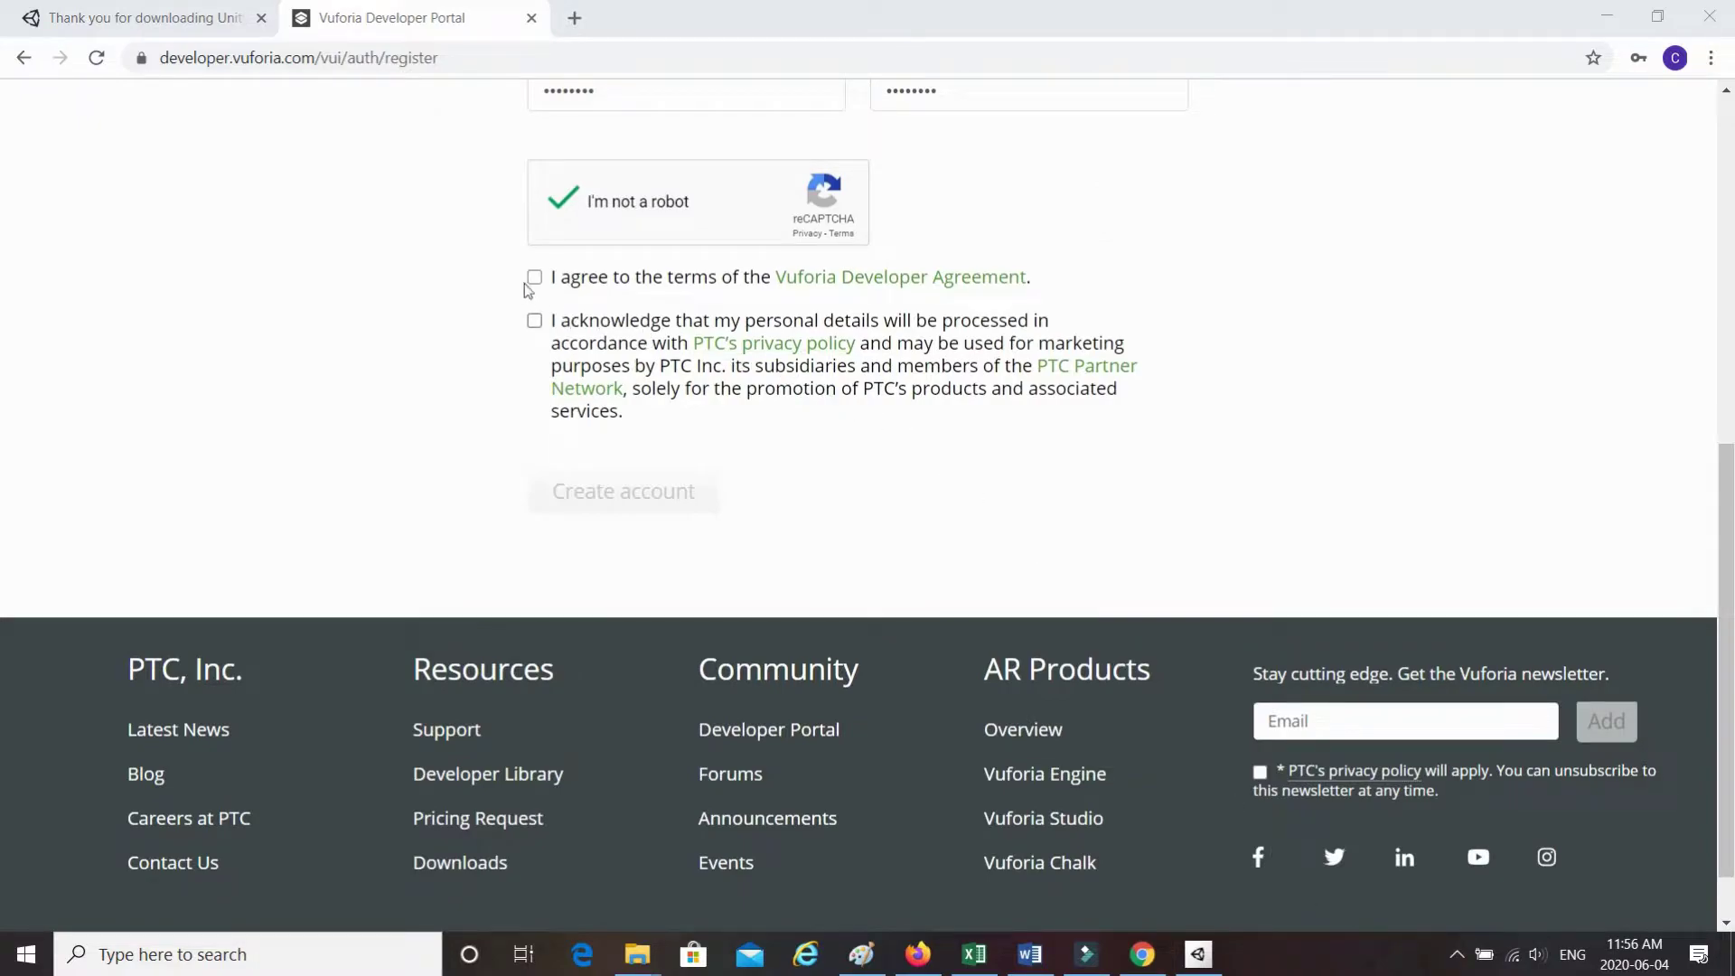
left_click(535, 278)
left_click(534, 322)
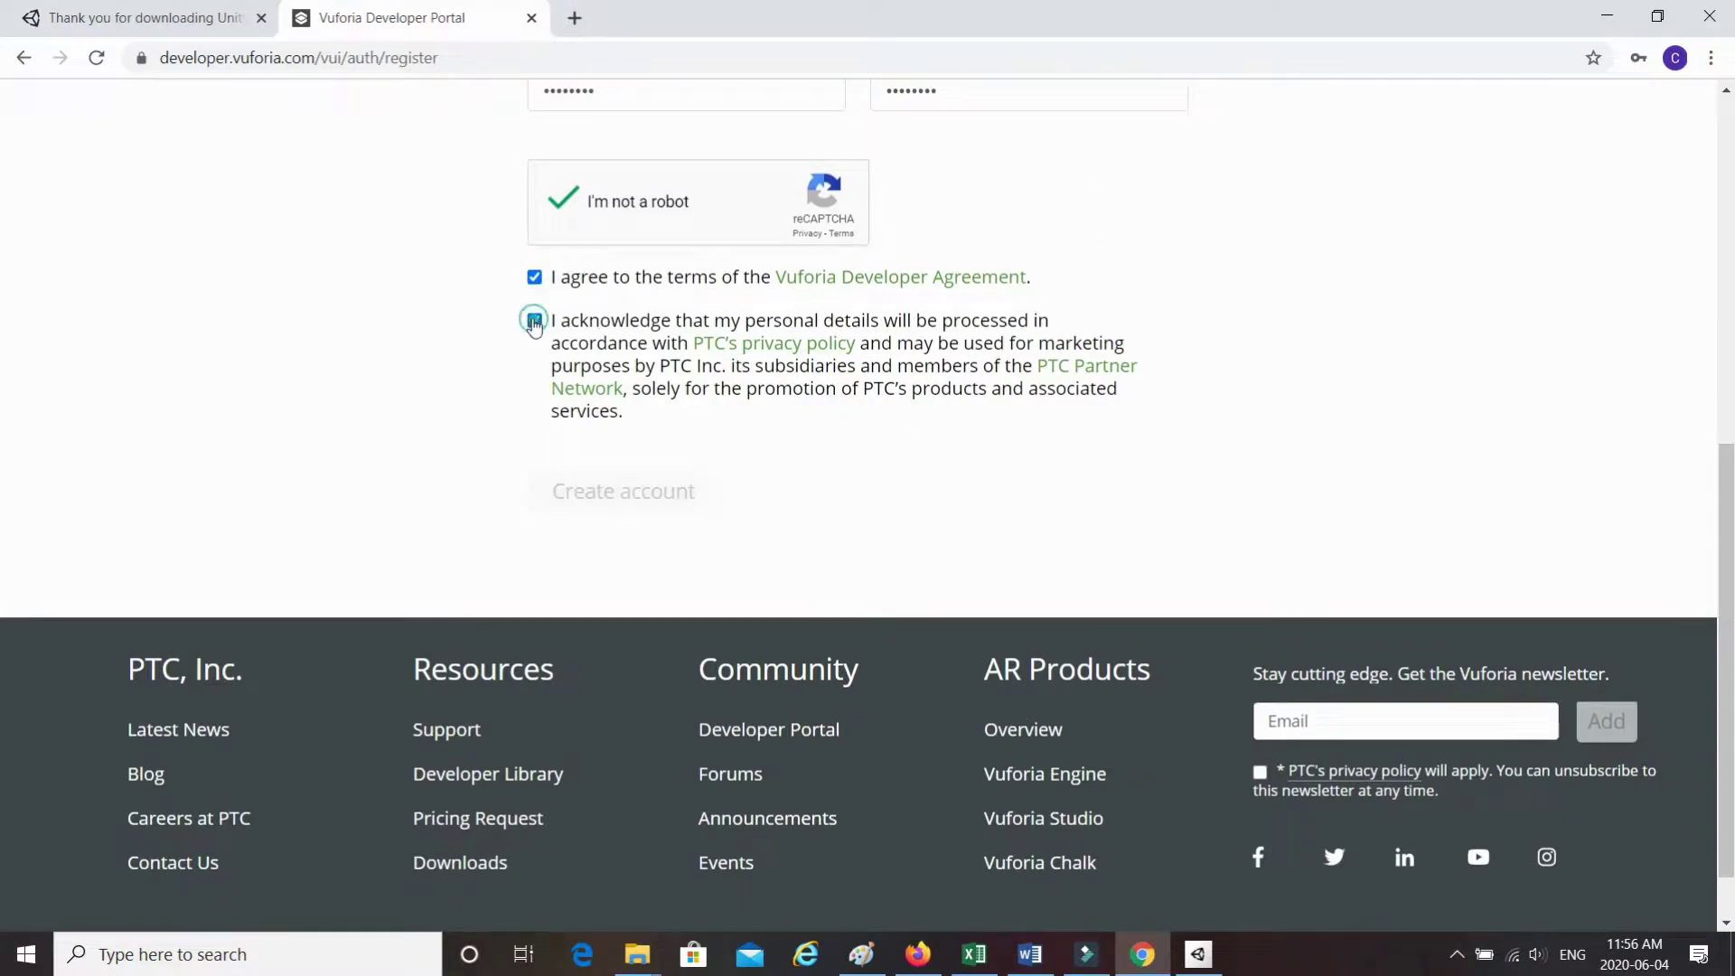
left_click(651, 499)
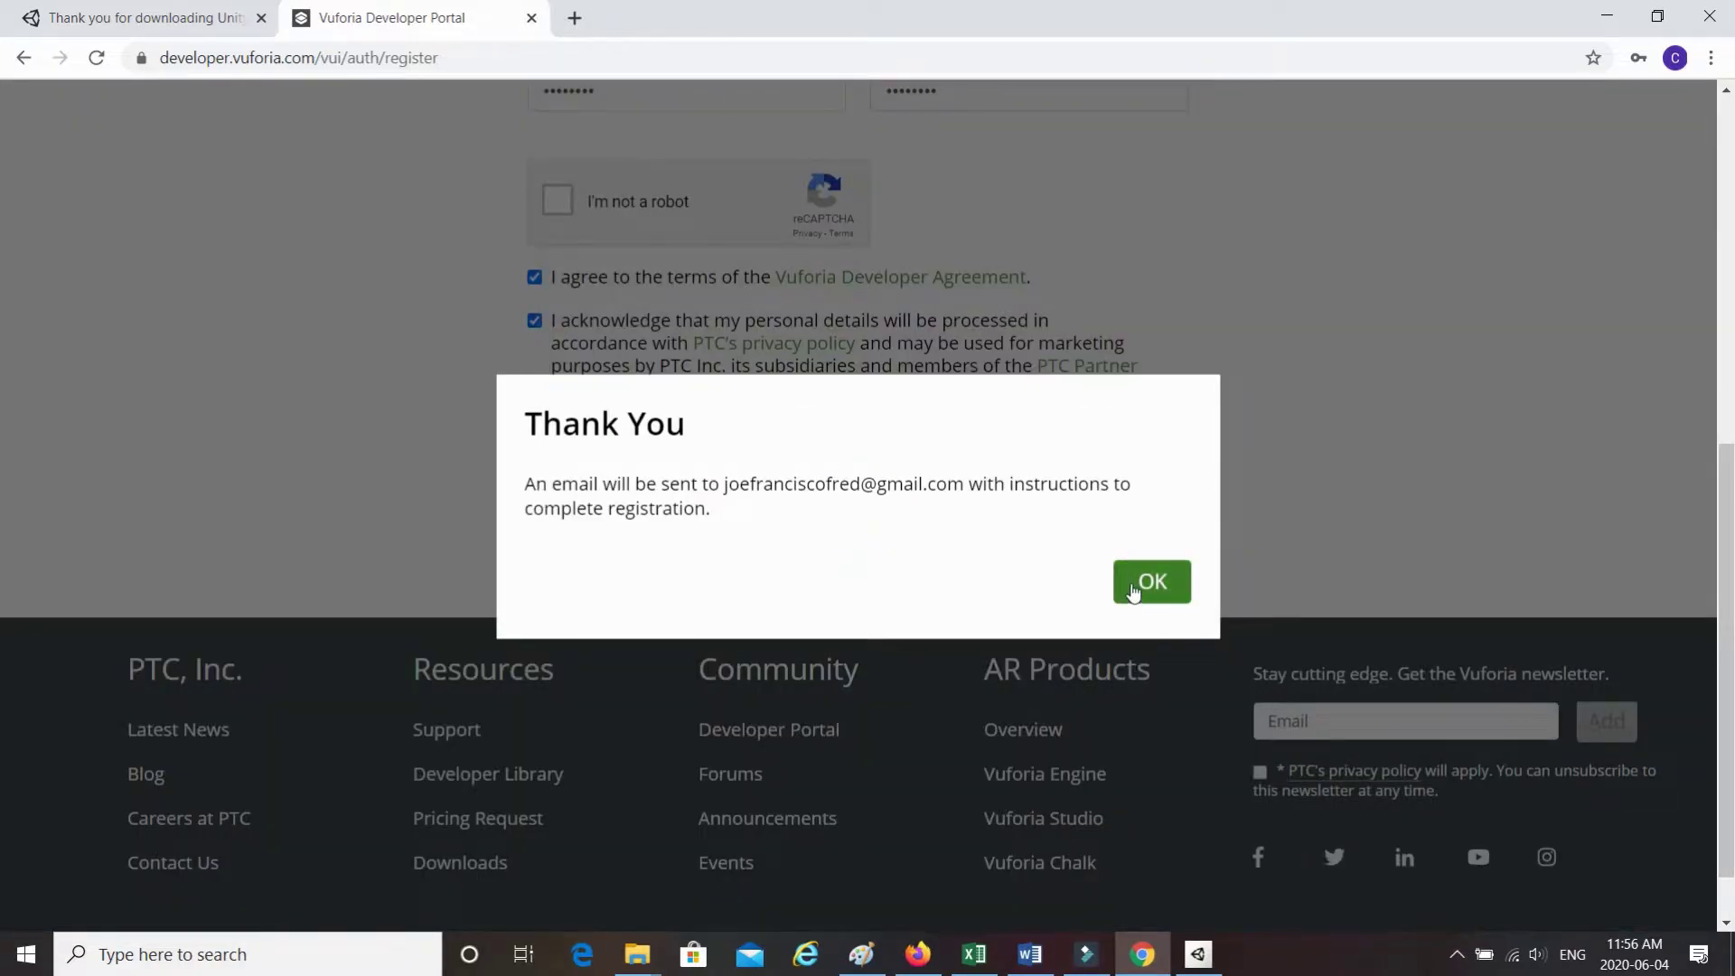
left_click(1135, 592)
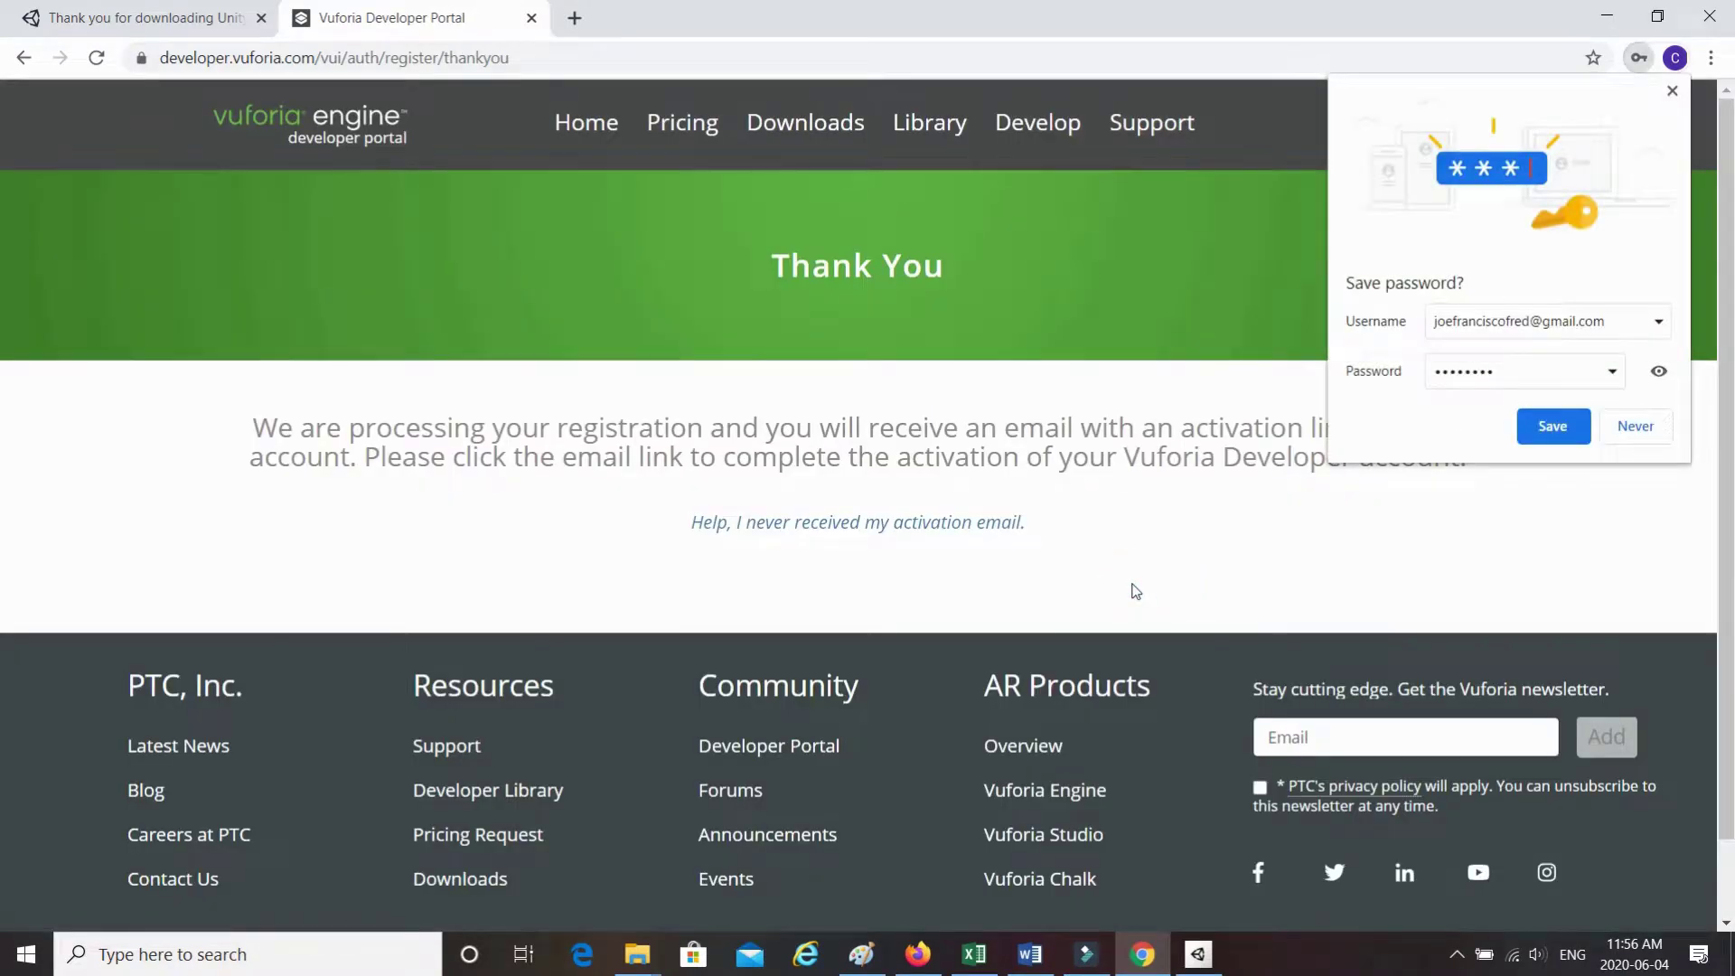
left_click(1652, 428)
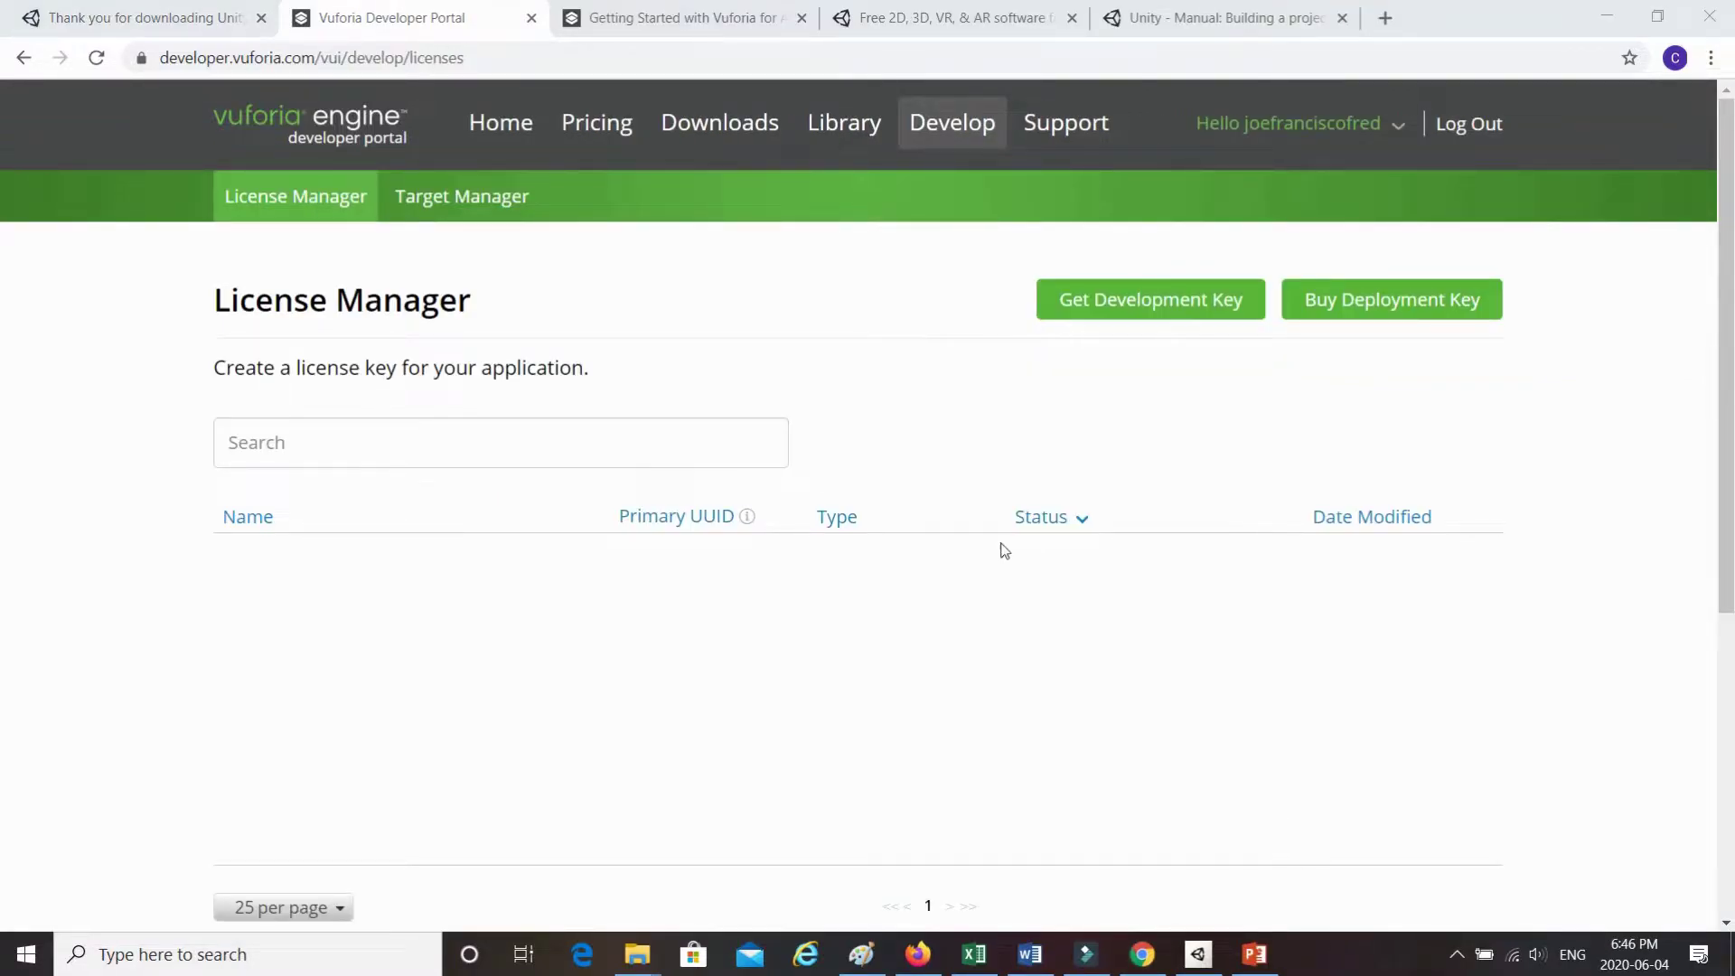
- Download add-vuforia-package-9-1-7.unitypackage from the SDK page, accepting the software license
left_click(720, 125)
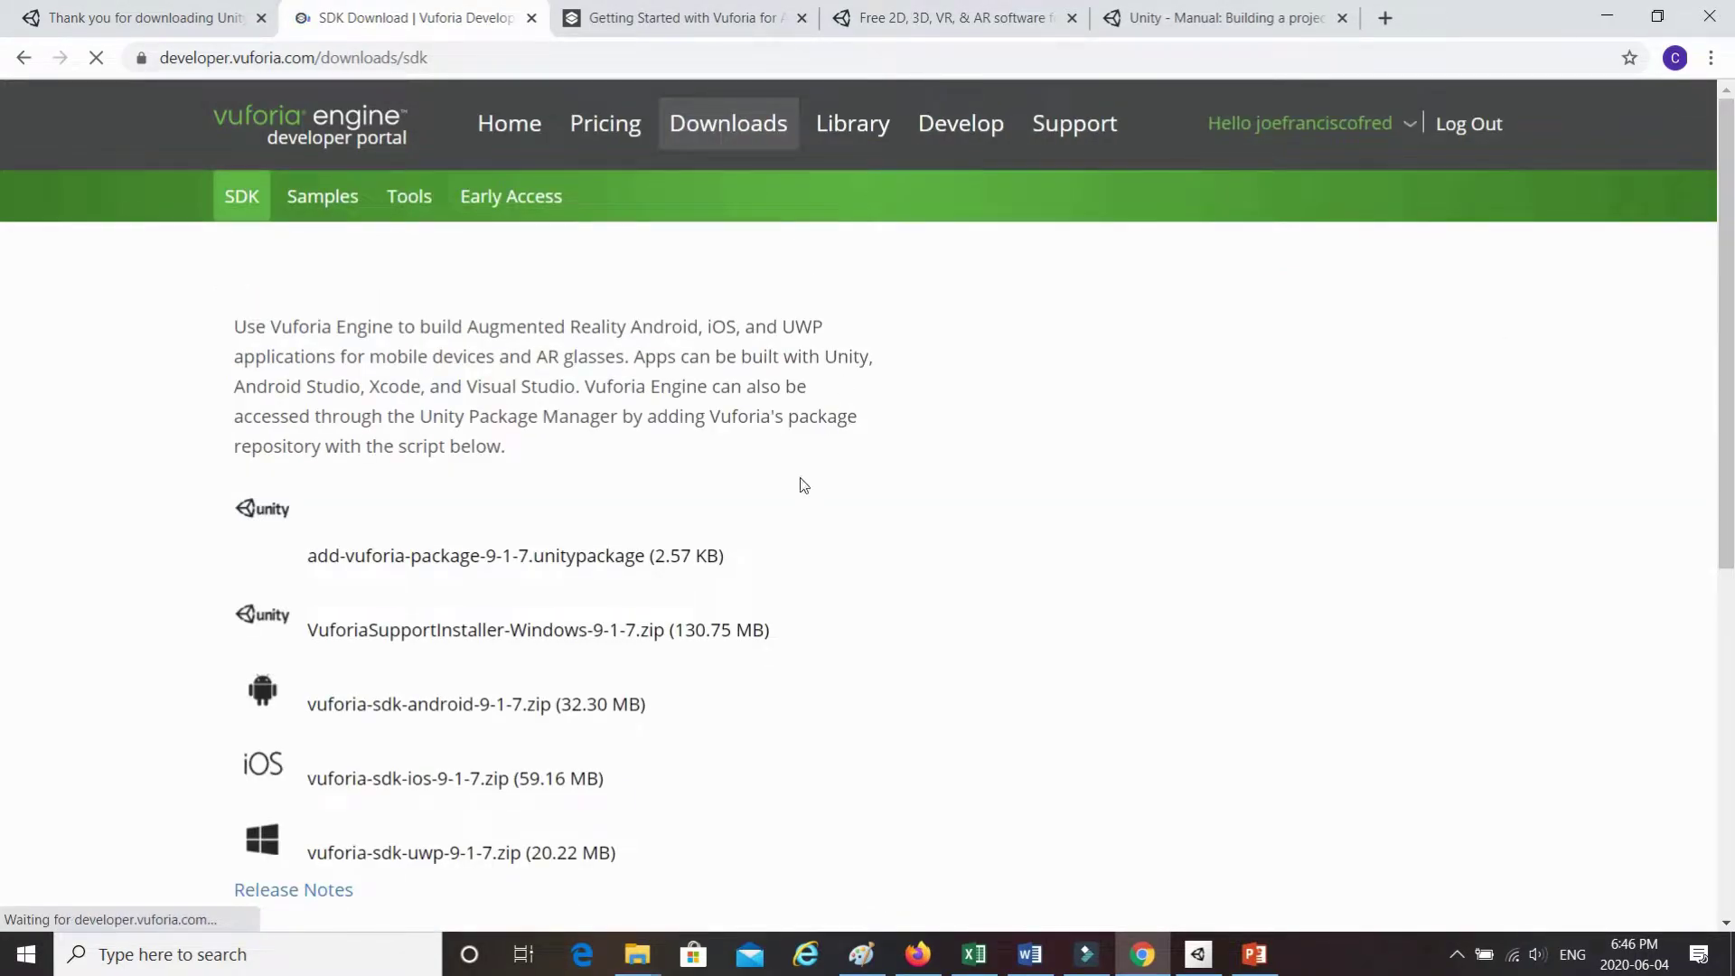
scroll(794, 566, "down", 1)
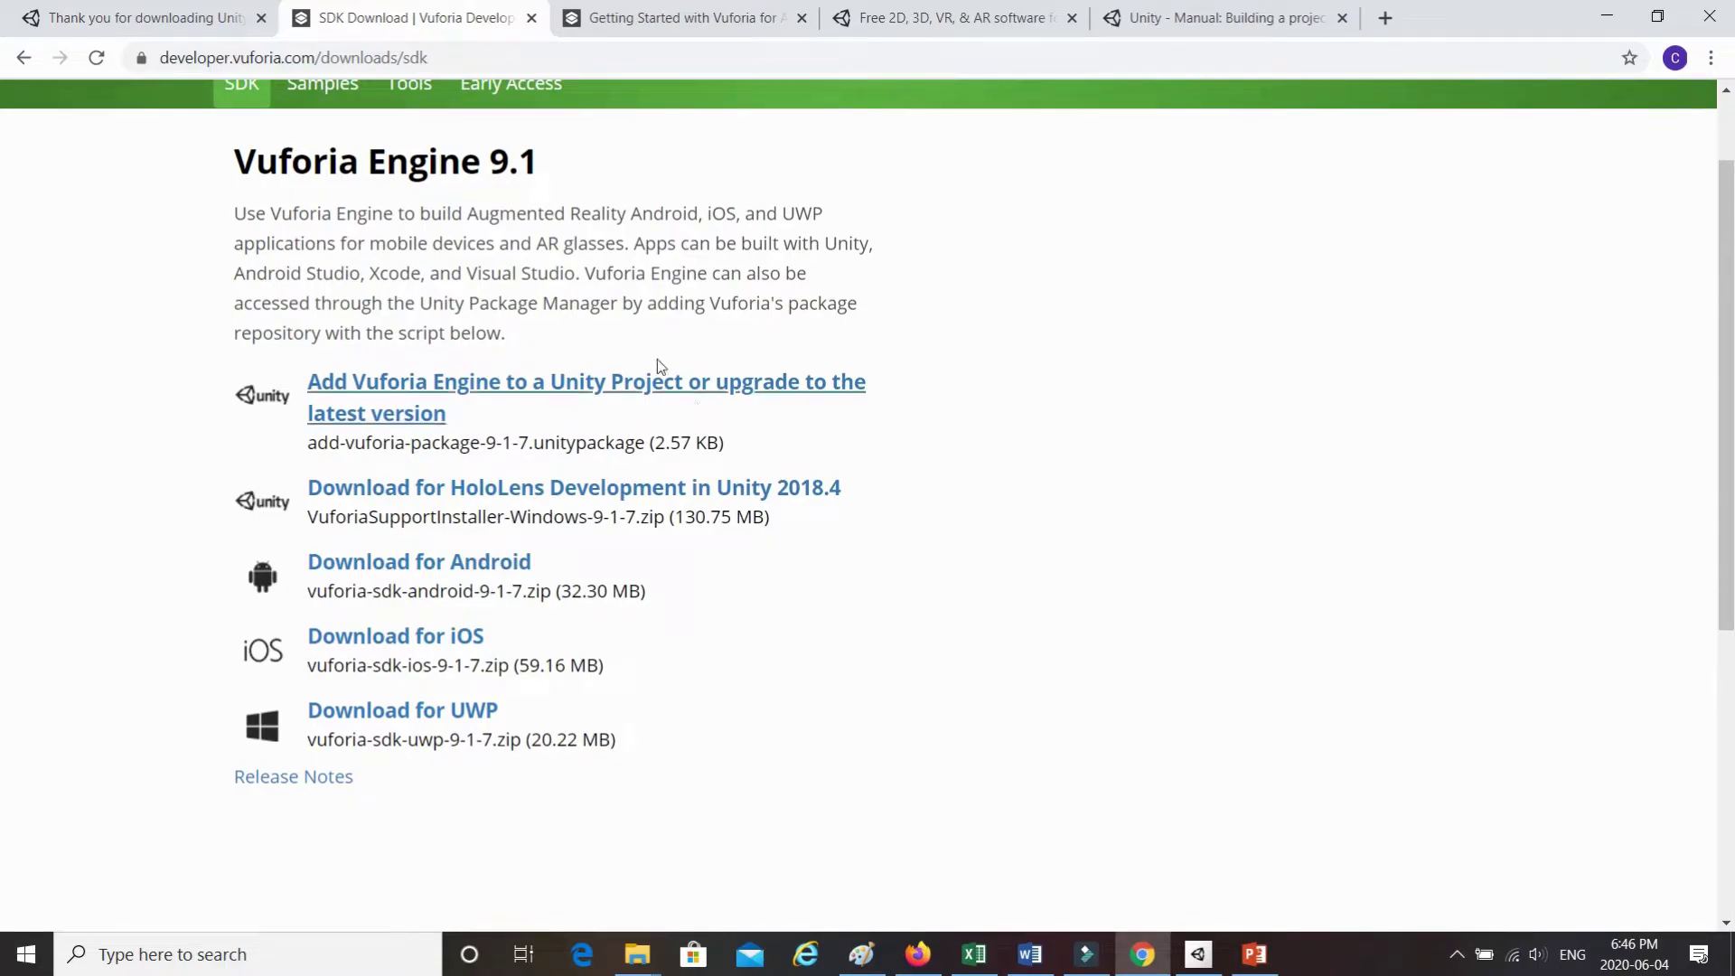
left_click(609, 385)
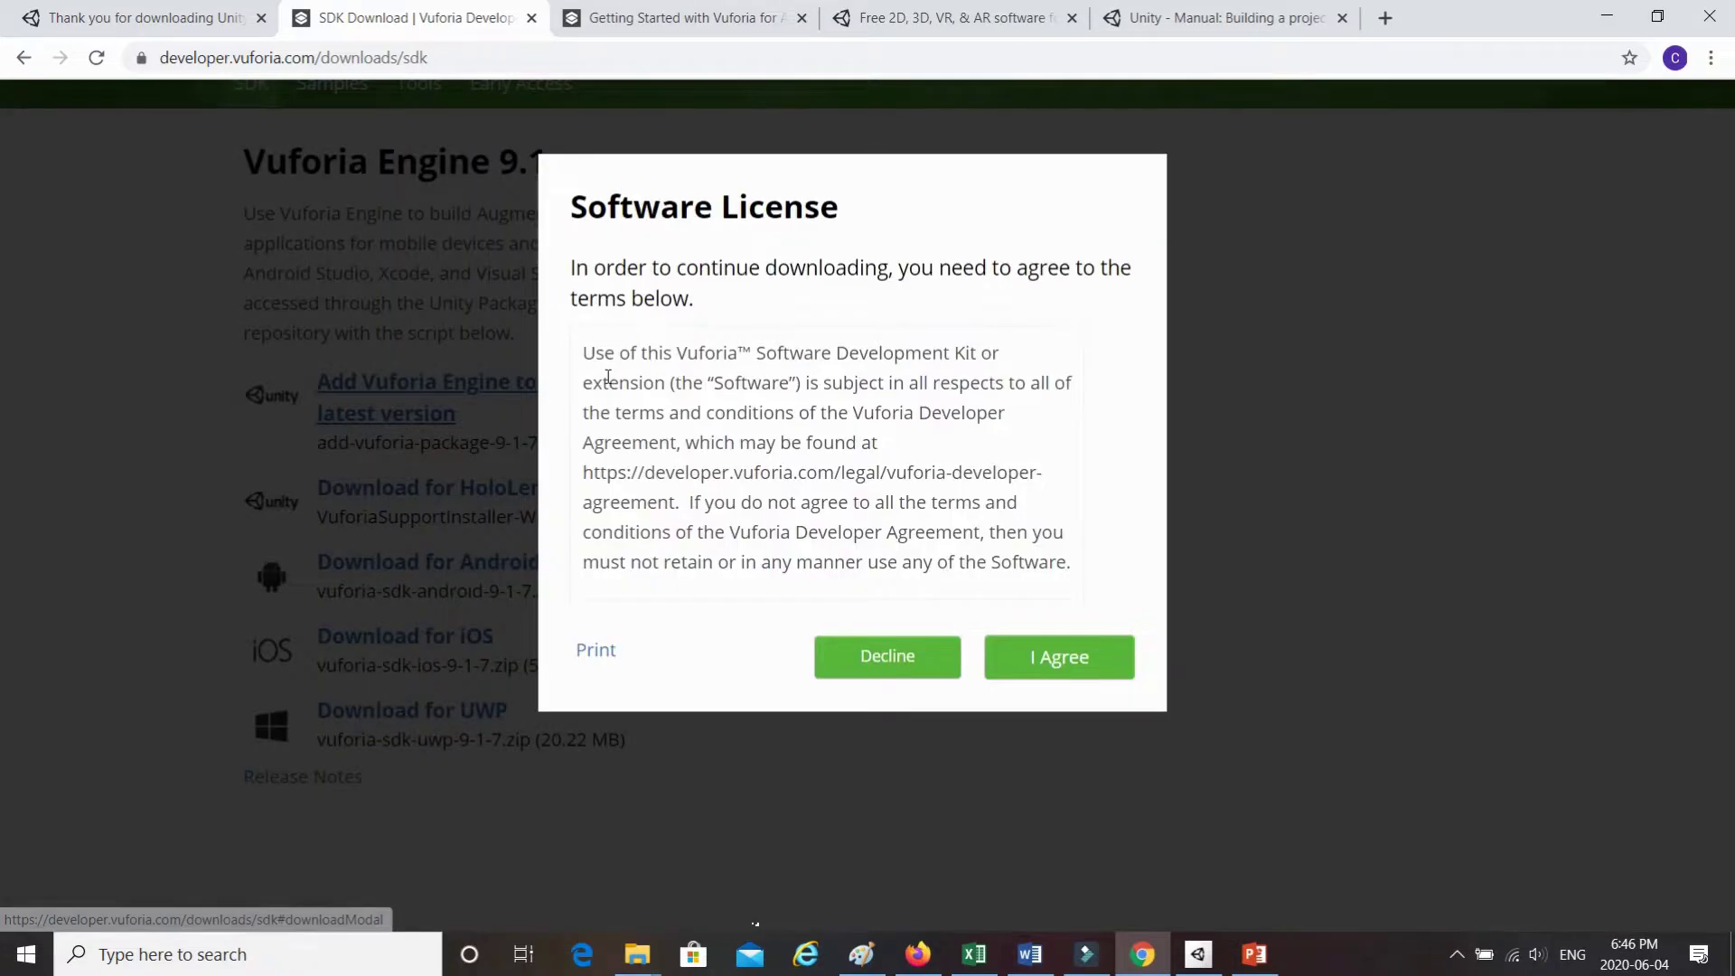
left_click(1090, 664)
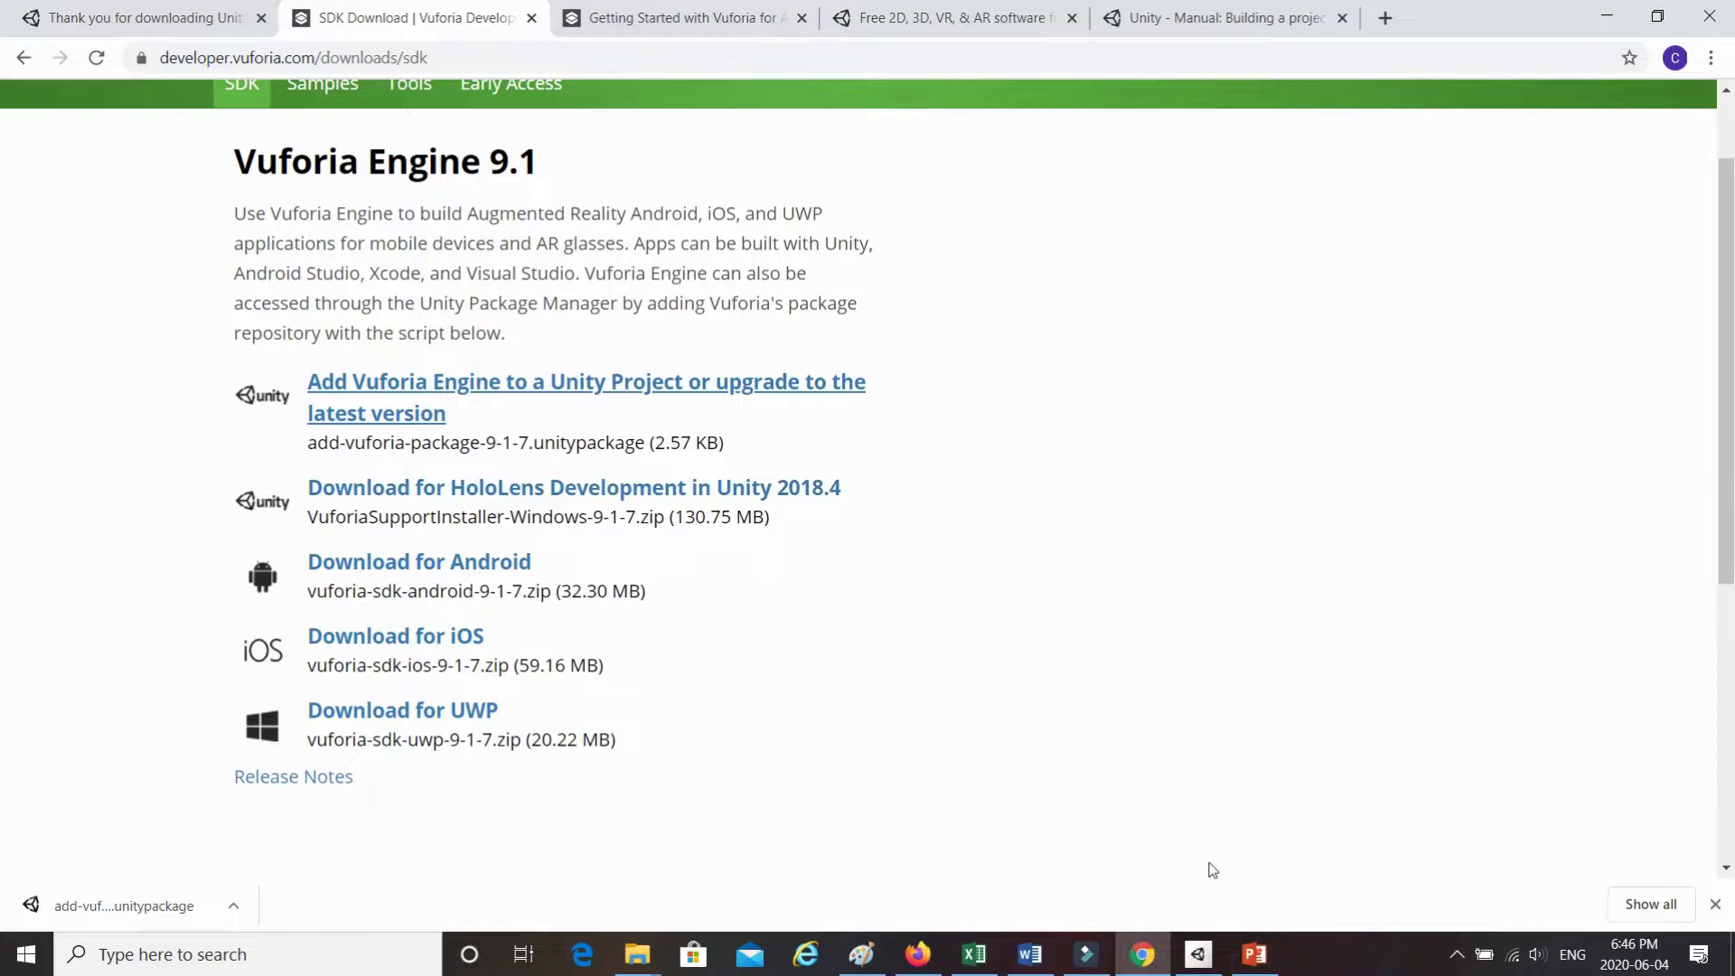
- From Unity Hub's Projects list, create a new 3D project named 'First AR App'
left_click(1198, 954)
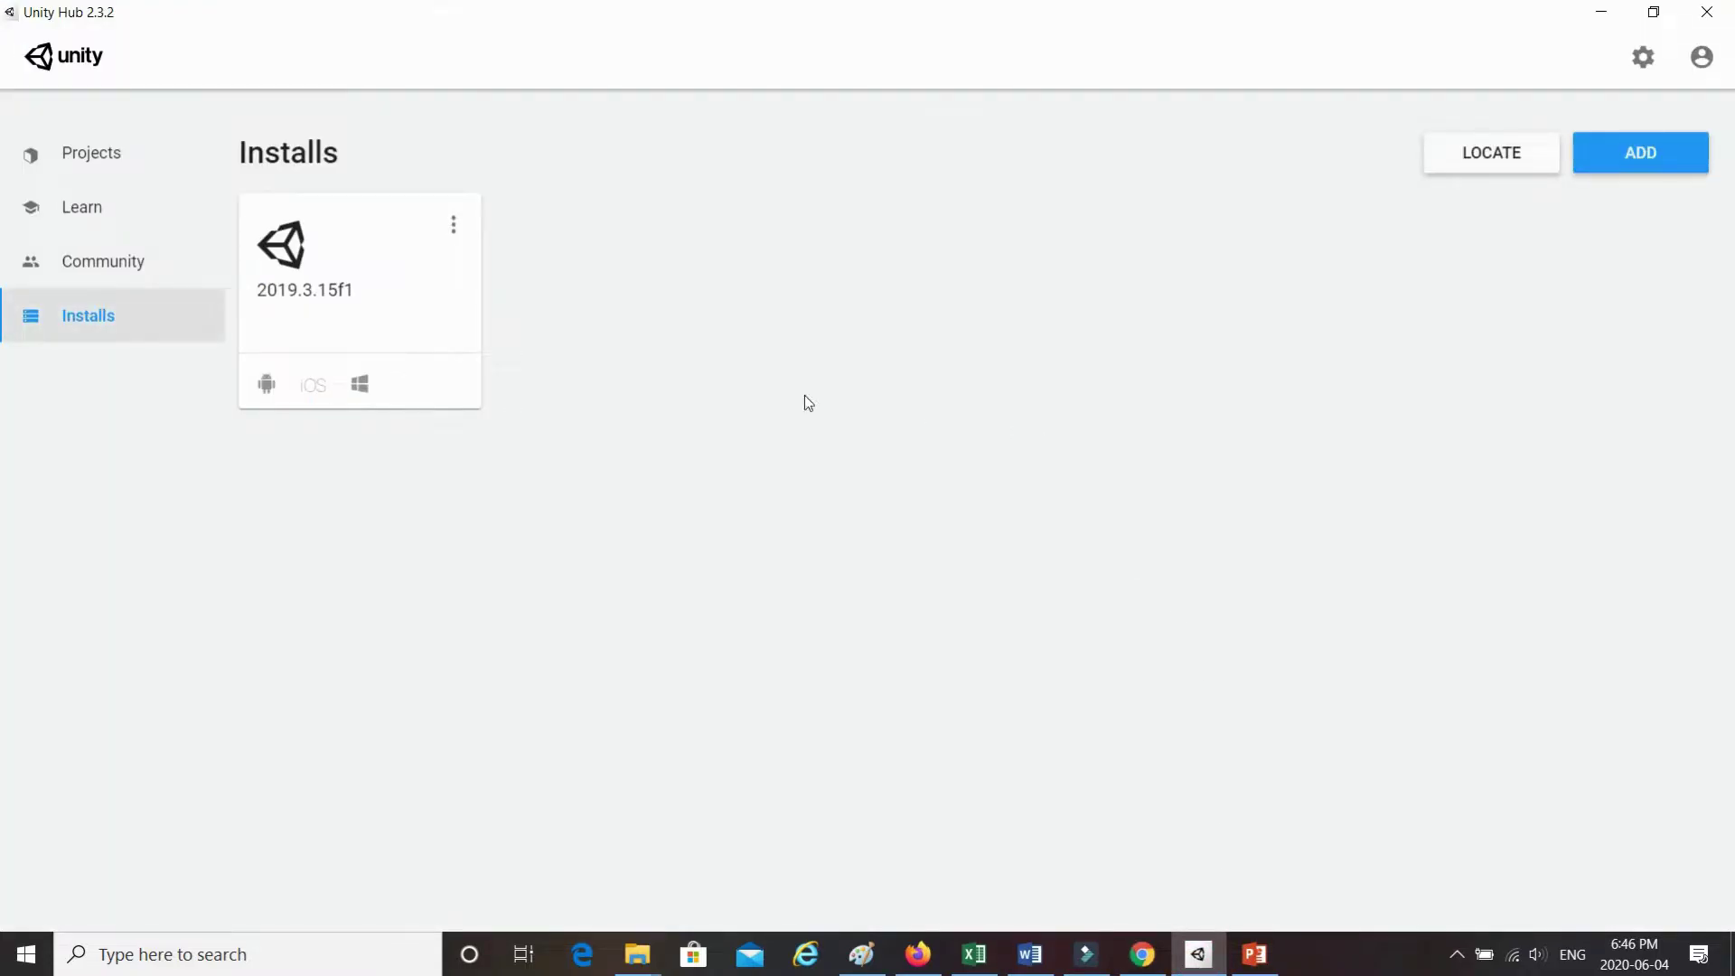
left_click(116, 162)
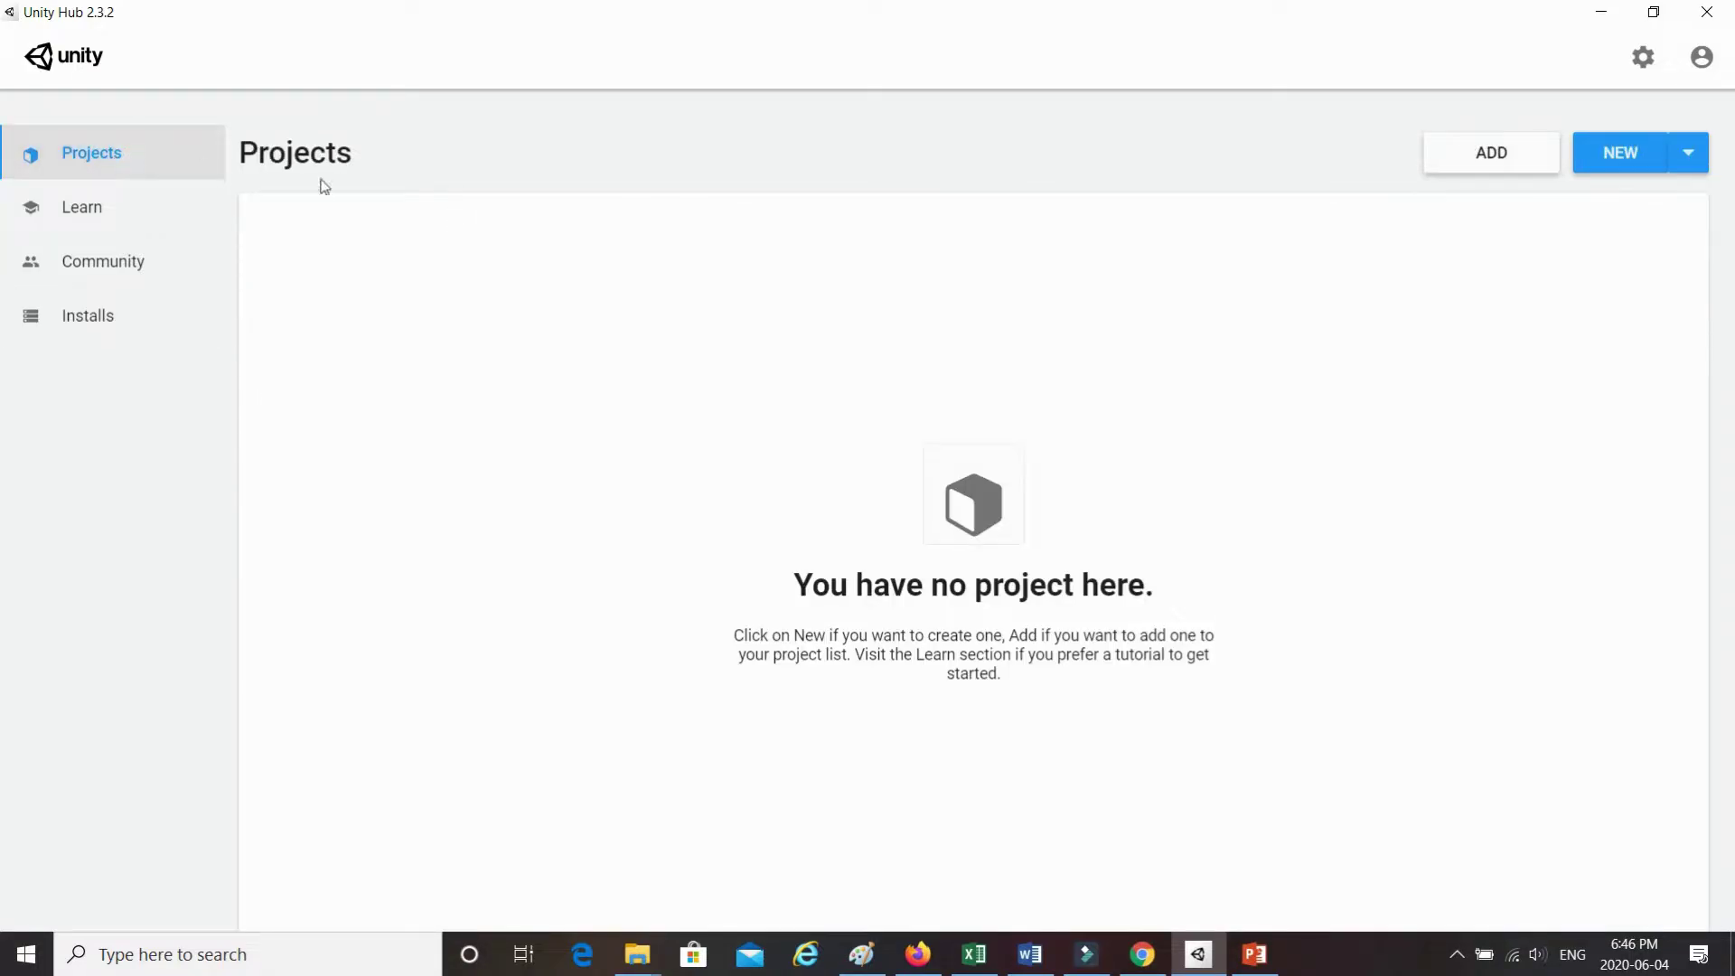
left_click(1624, 161)
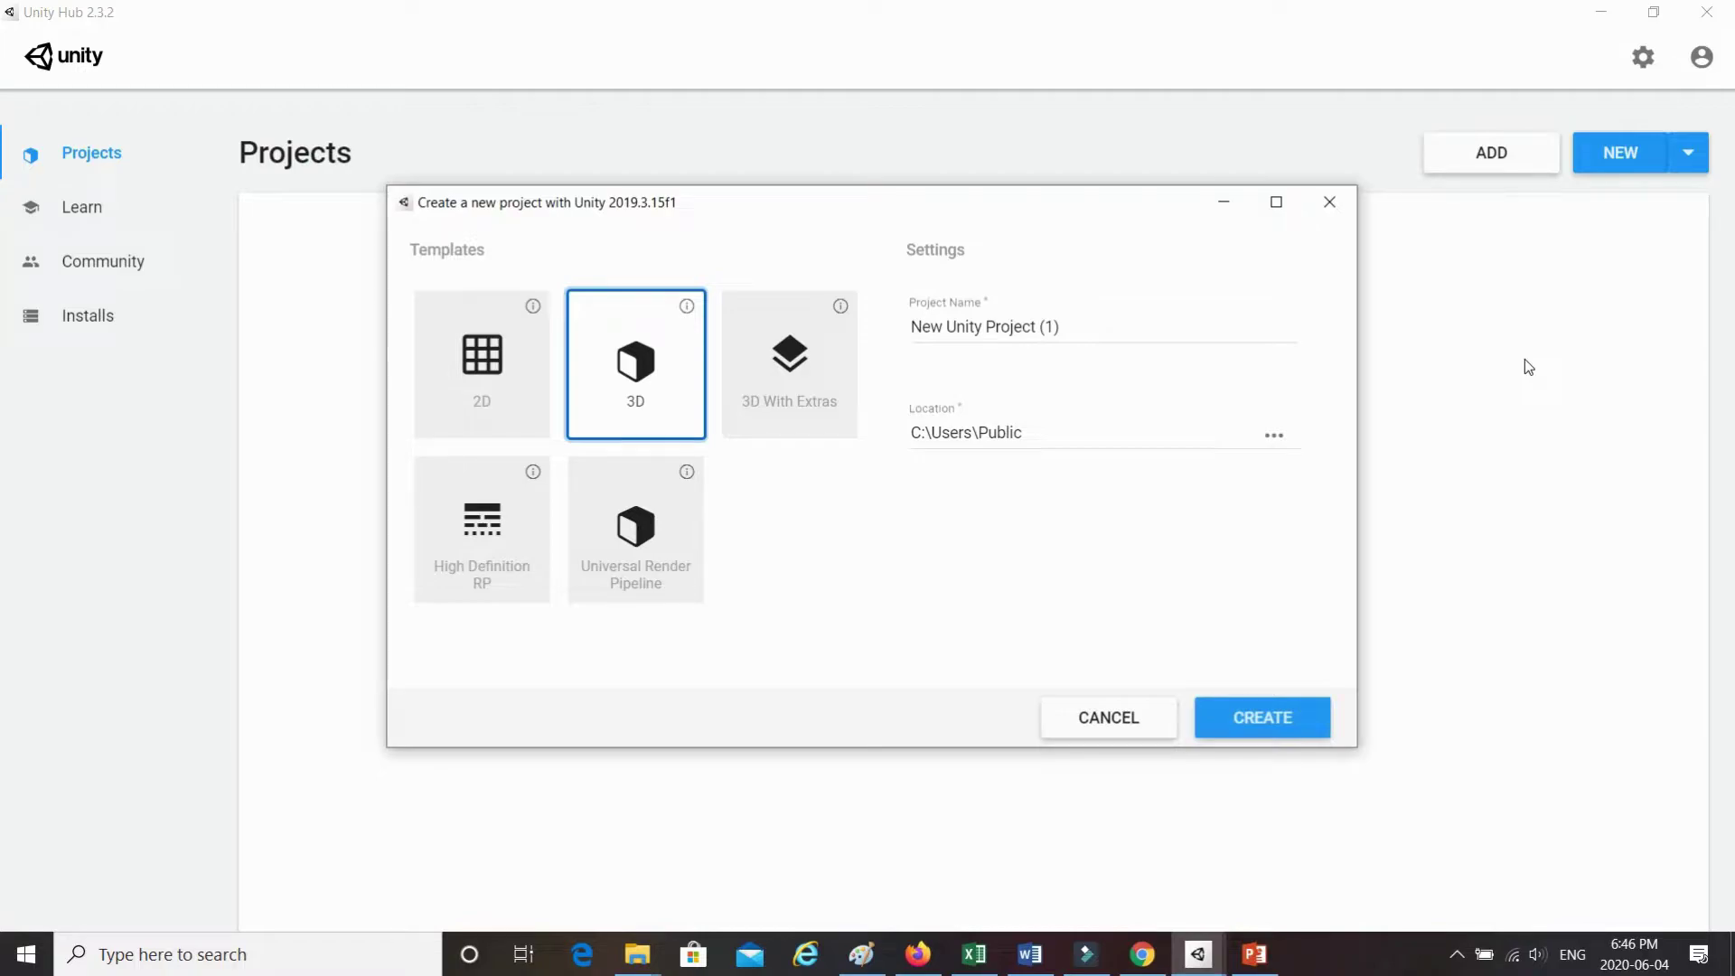
left_click(1073, 325)
triple_click(1073, 326)
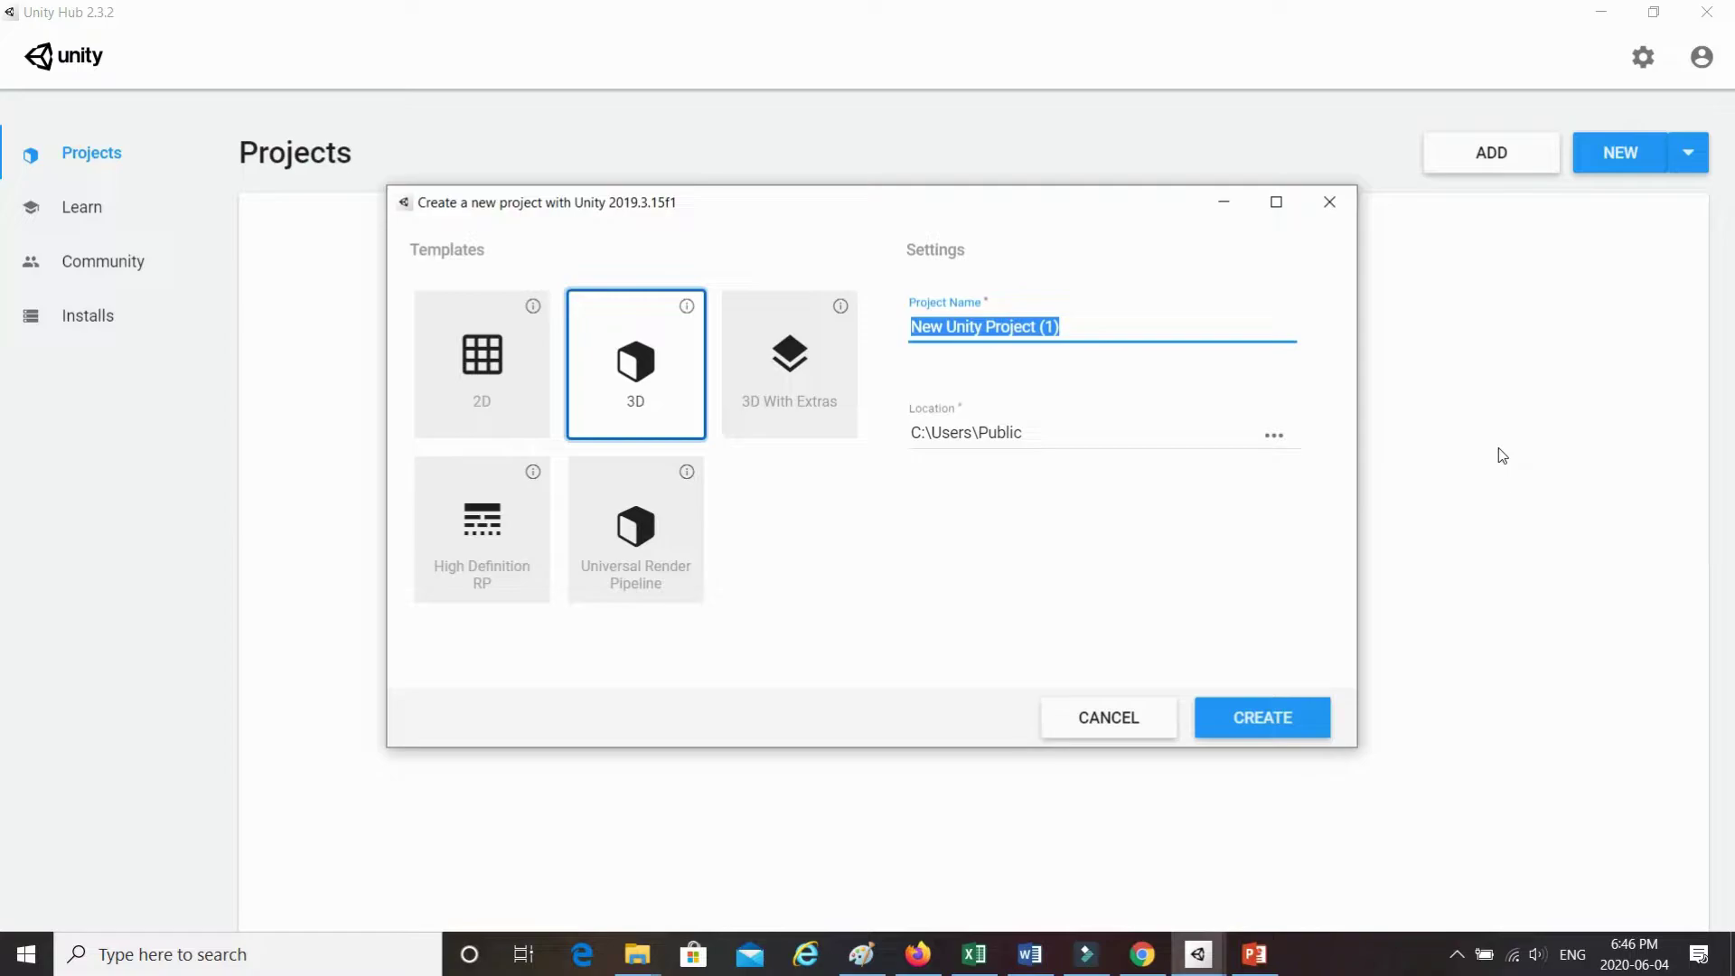
type("First AR App")
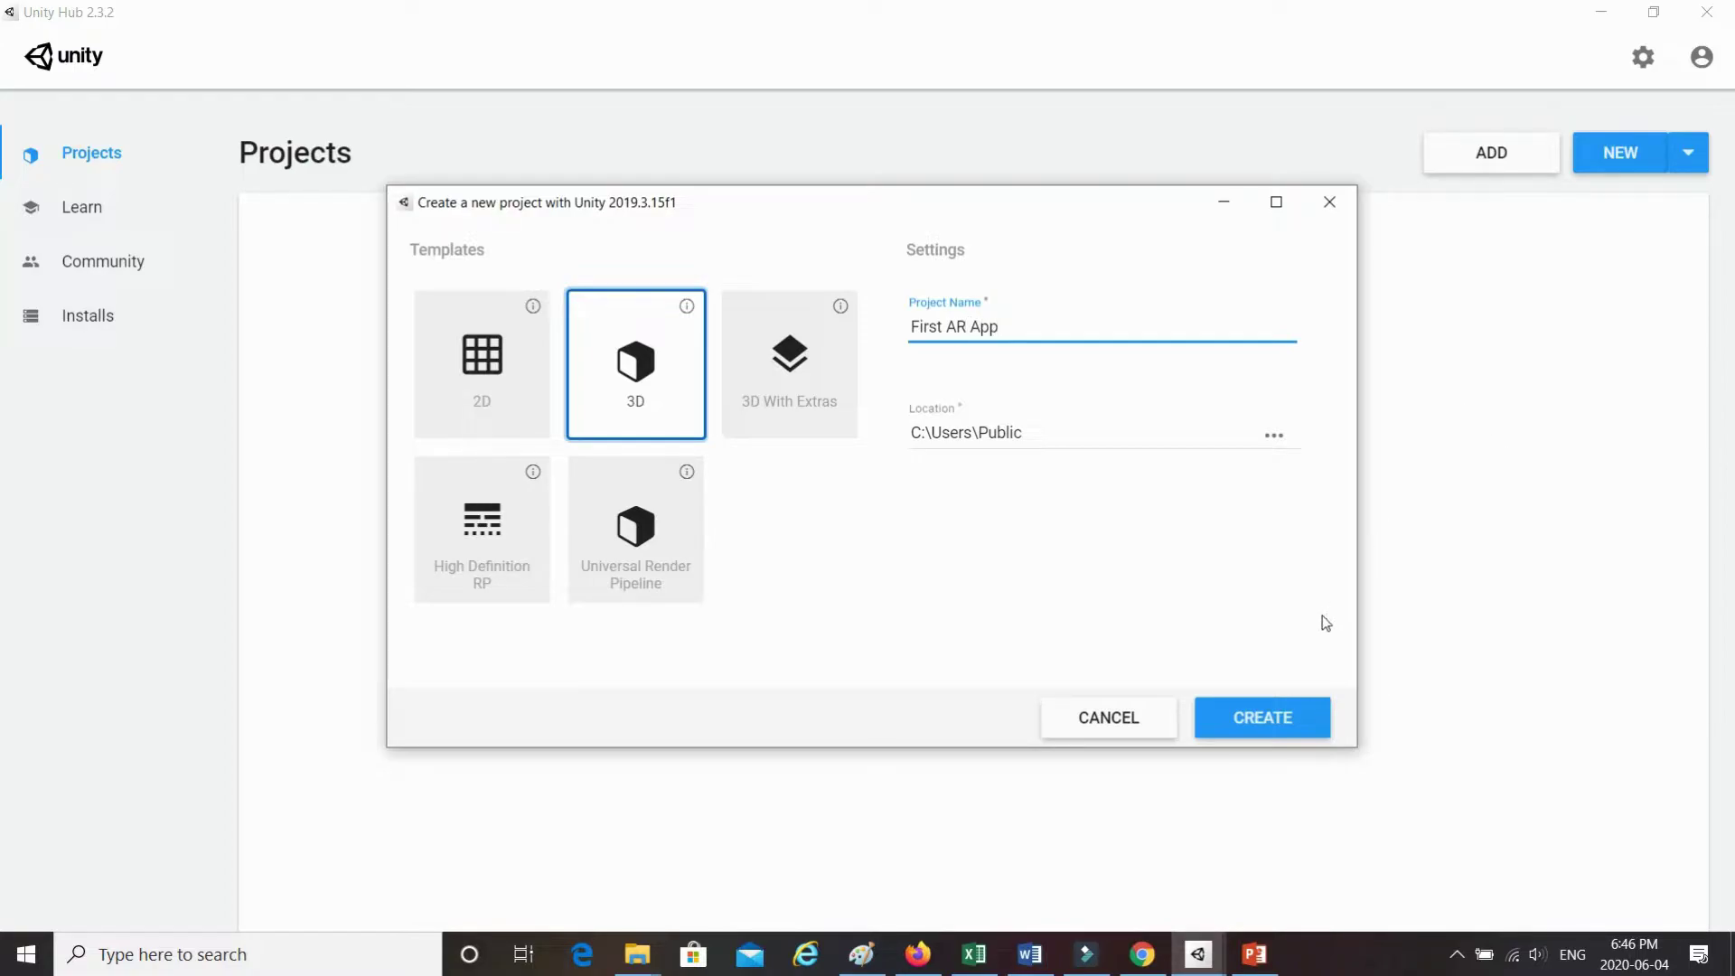
left_click(1295, 710)
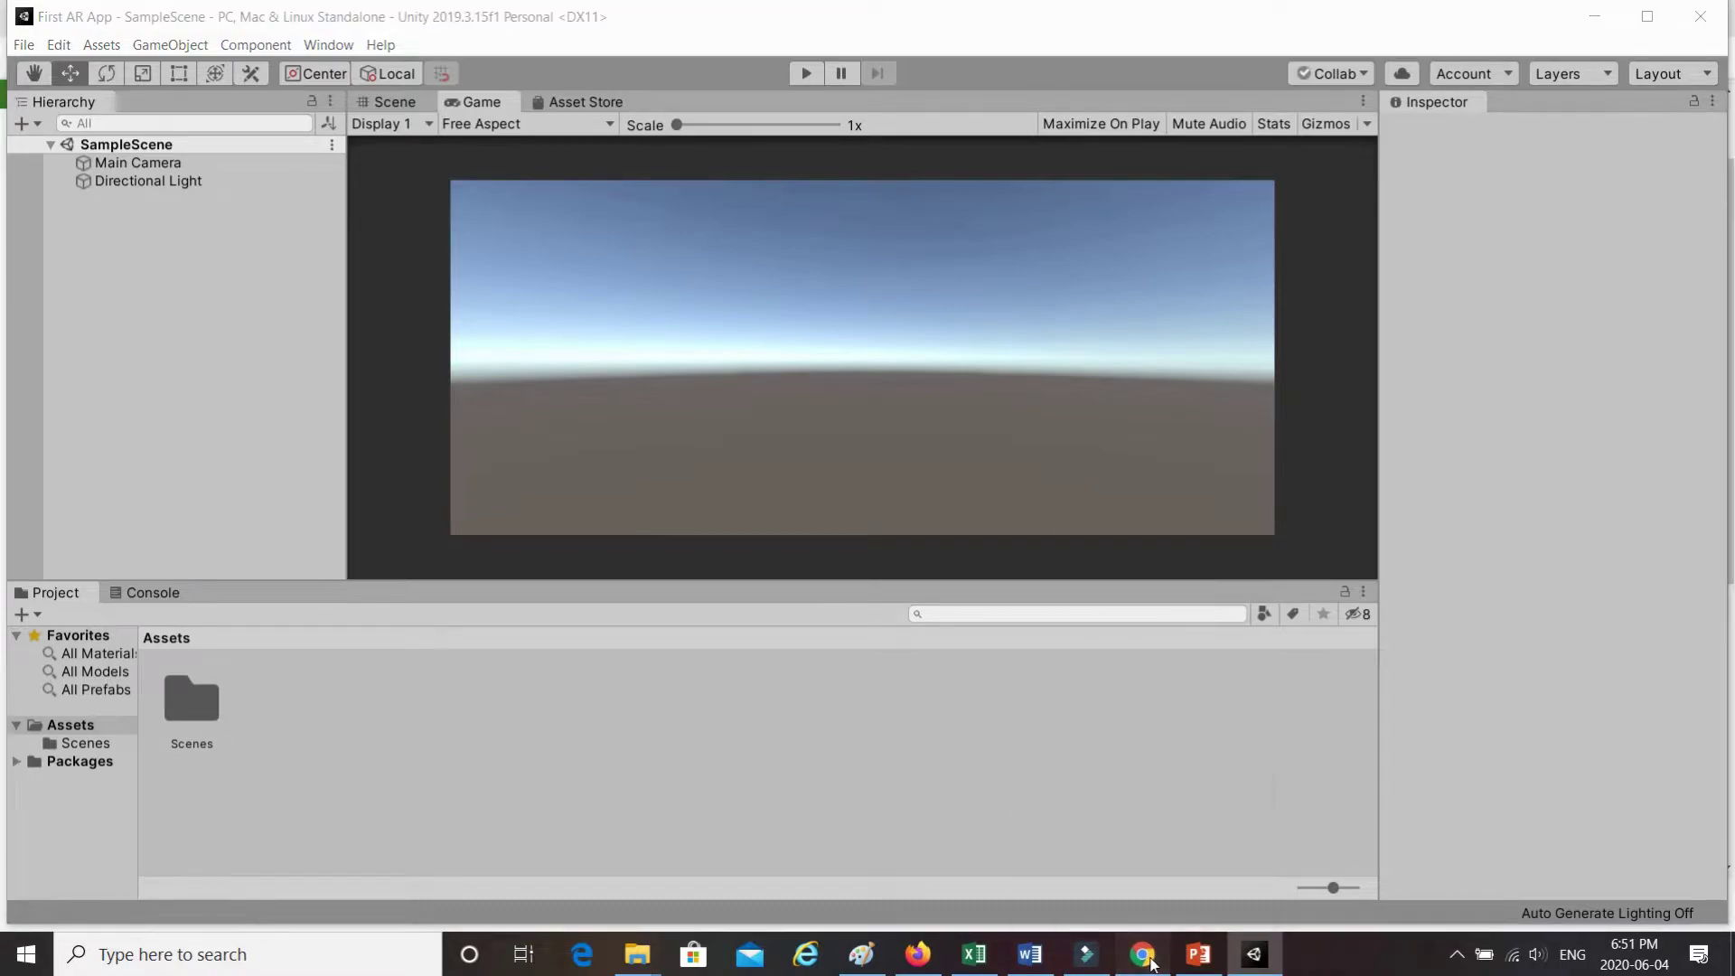
- Import all files of the downloaded Vuforia Engine package and accept the project update
left_click(1151, 962)
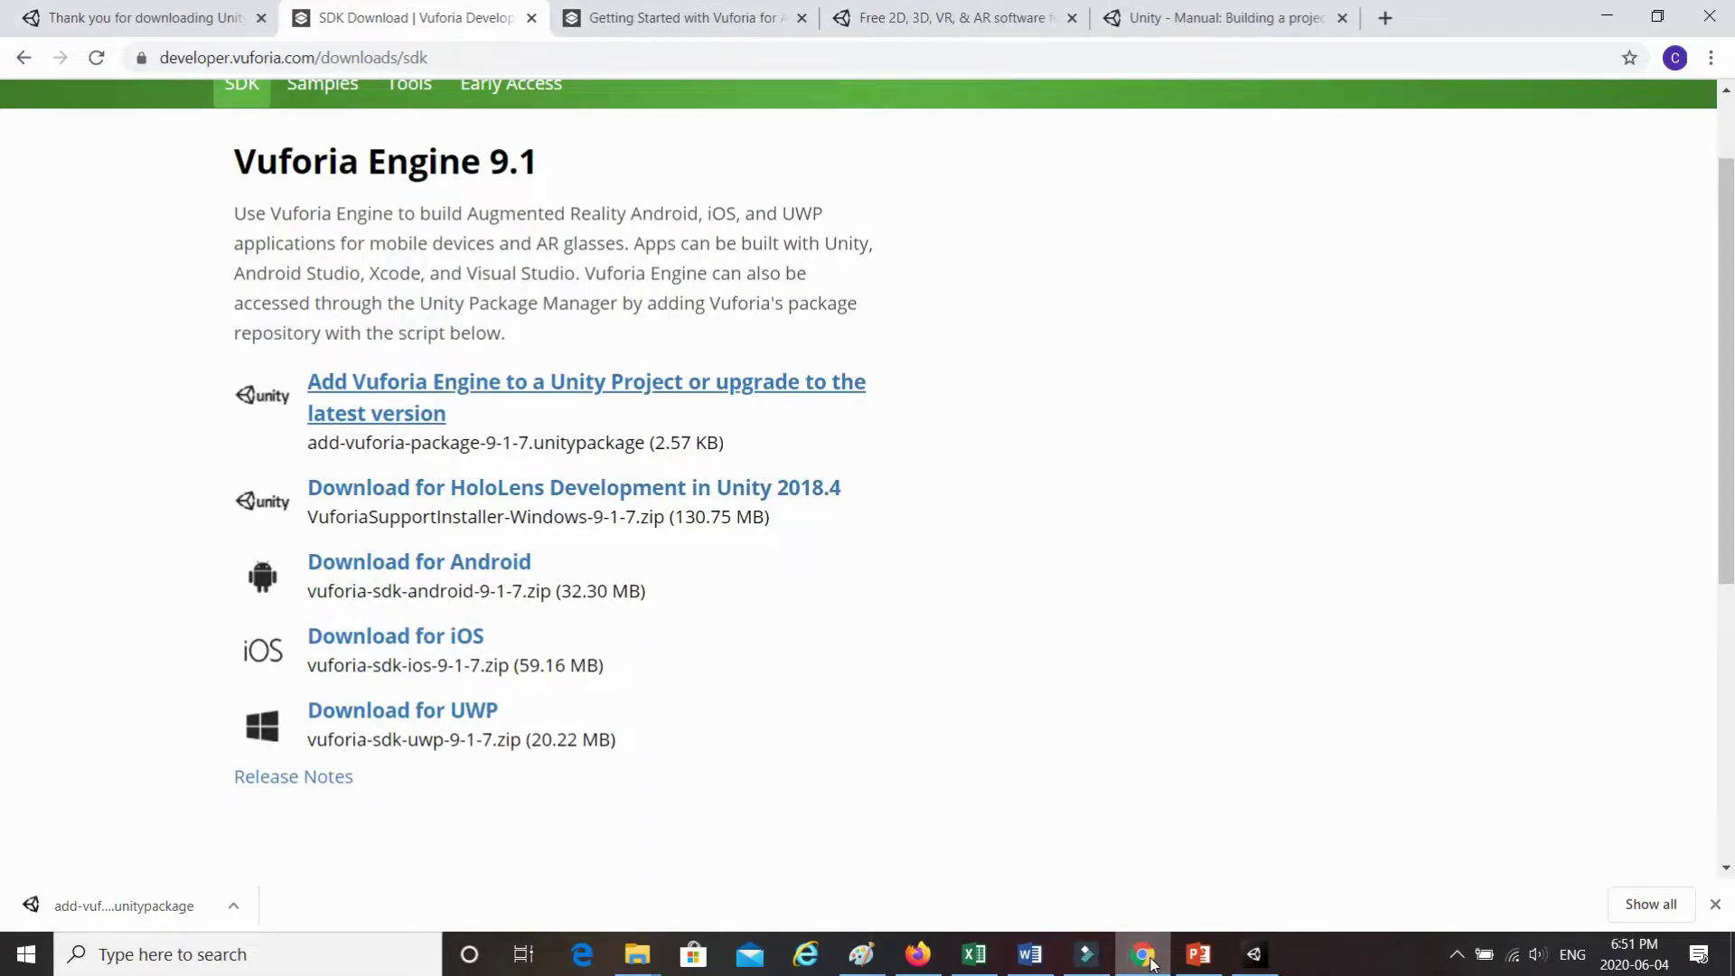
left_click(136, 905)
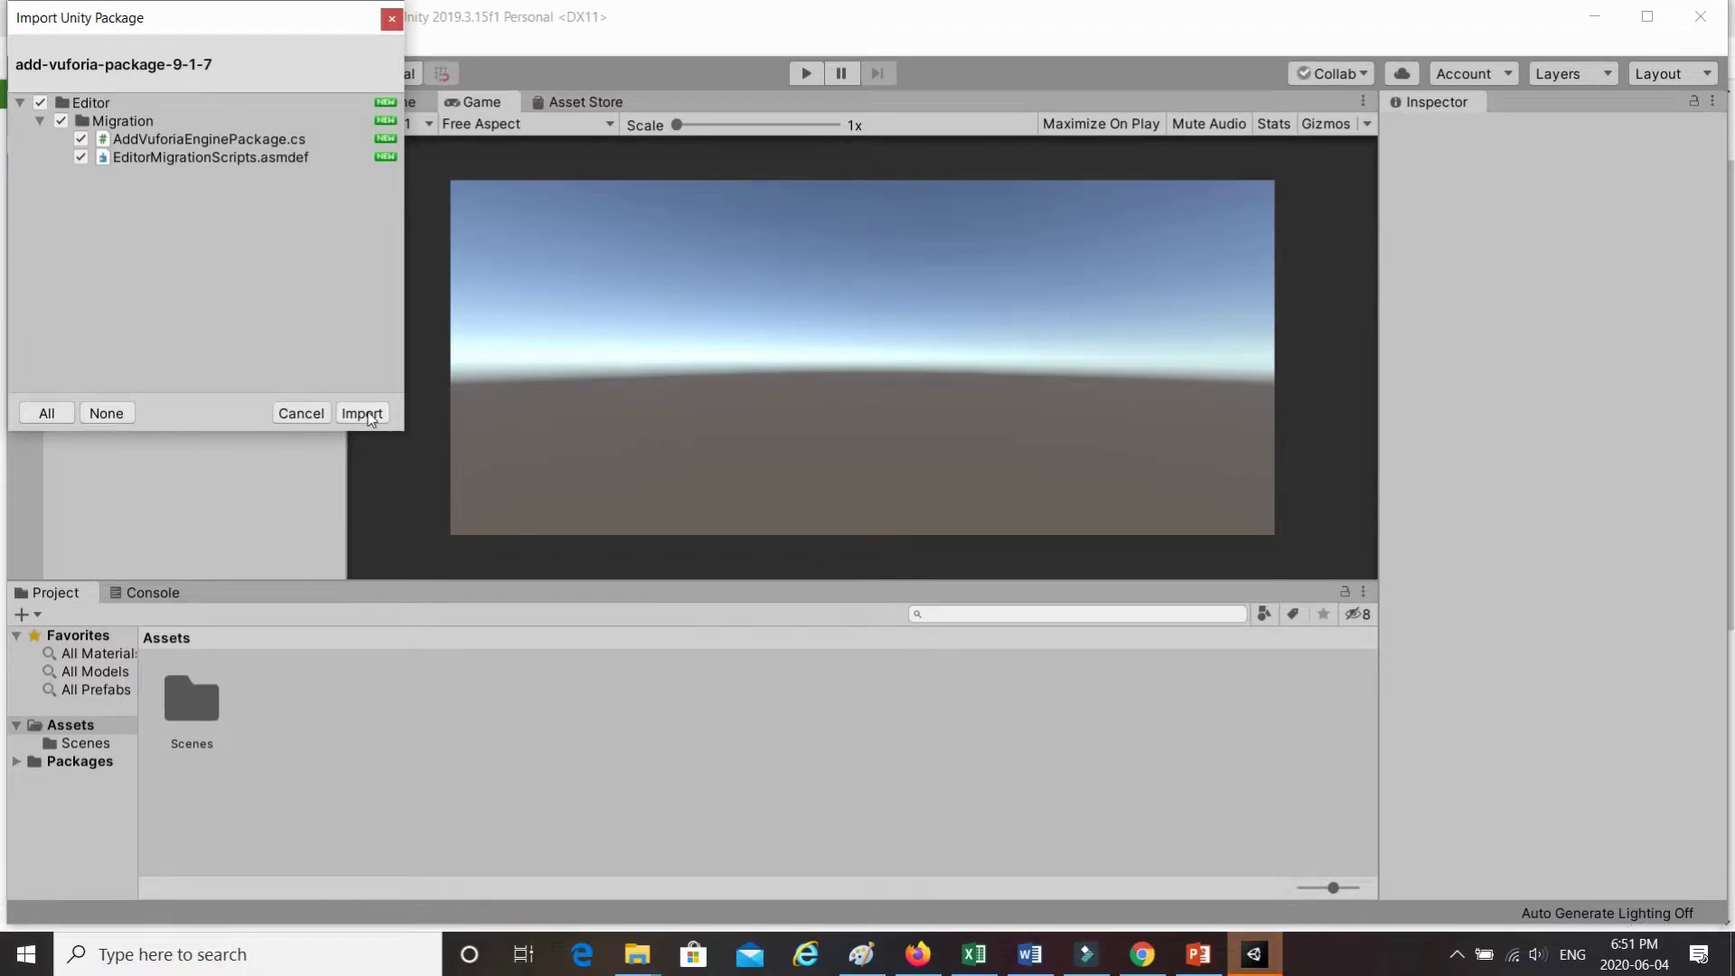
left_click(366, 414)
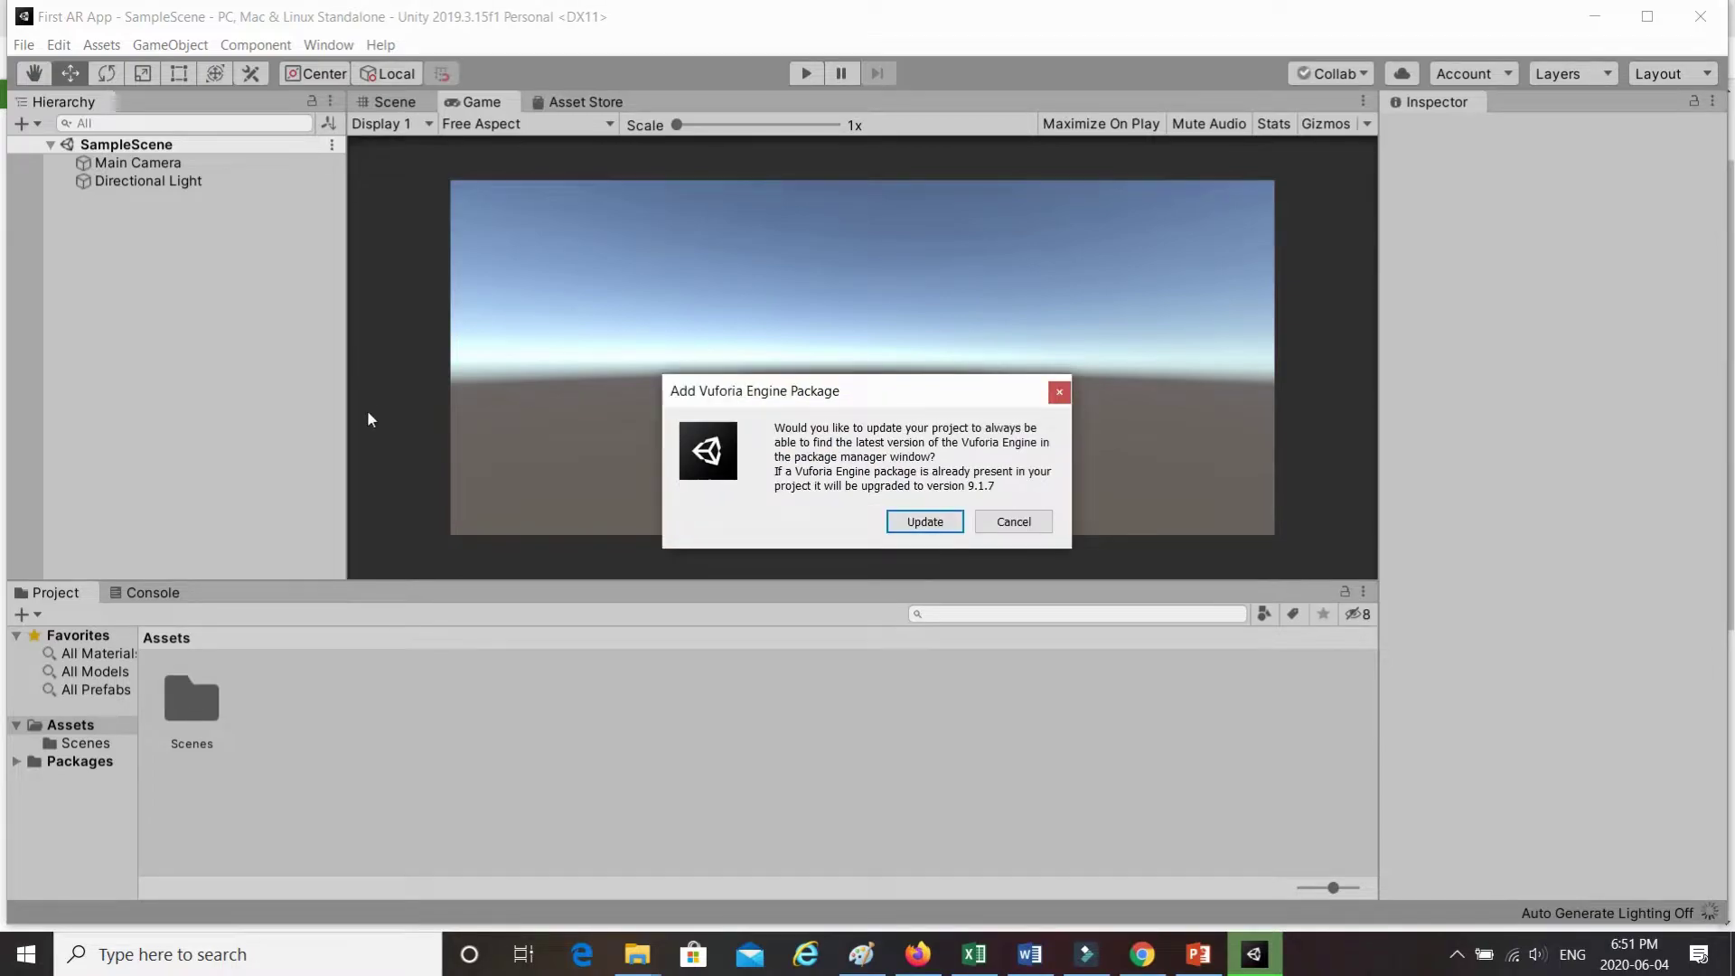
left_click(922, 522)
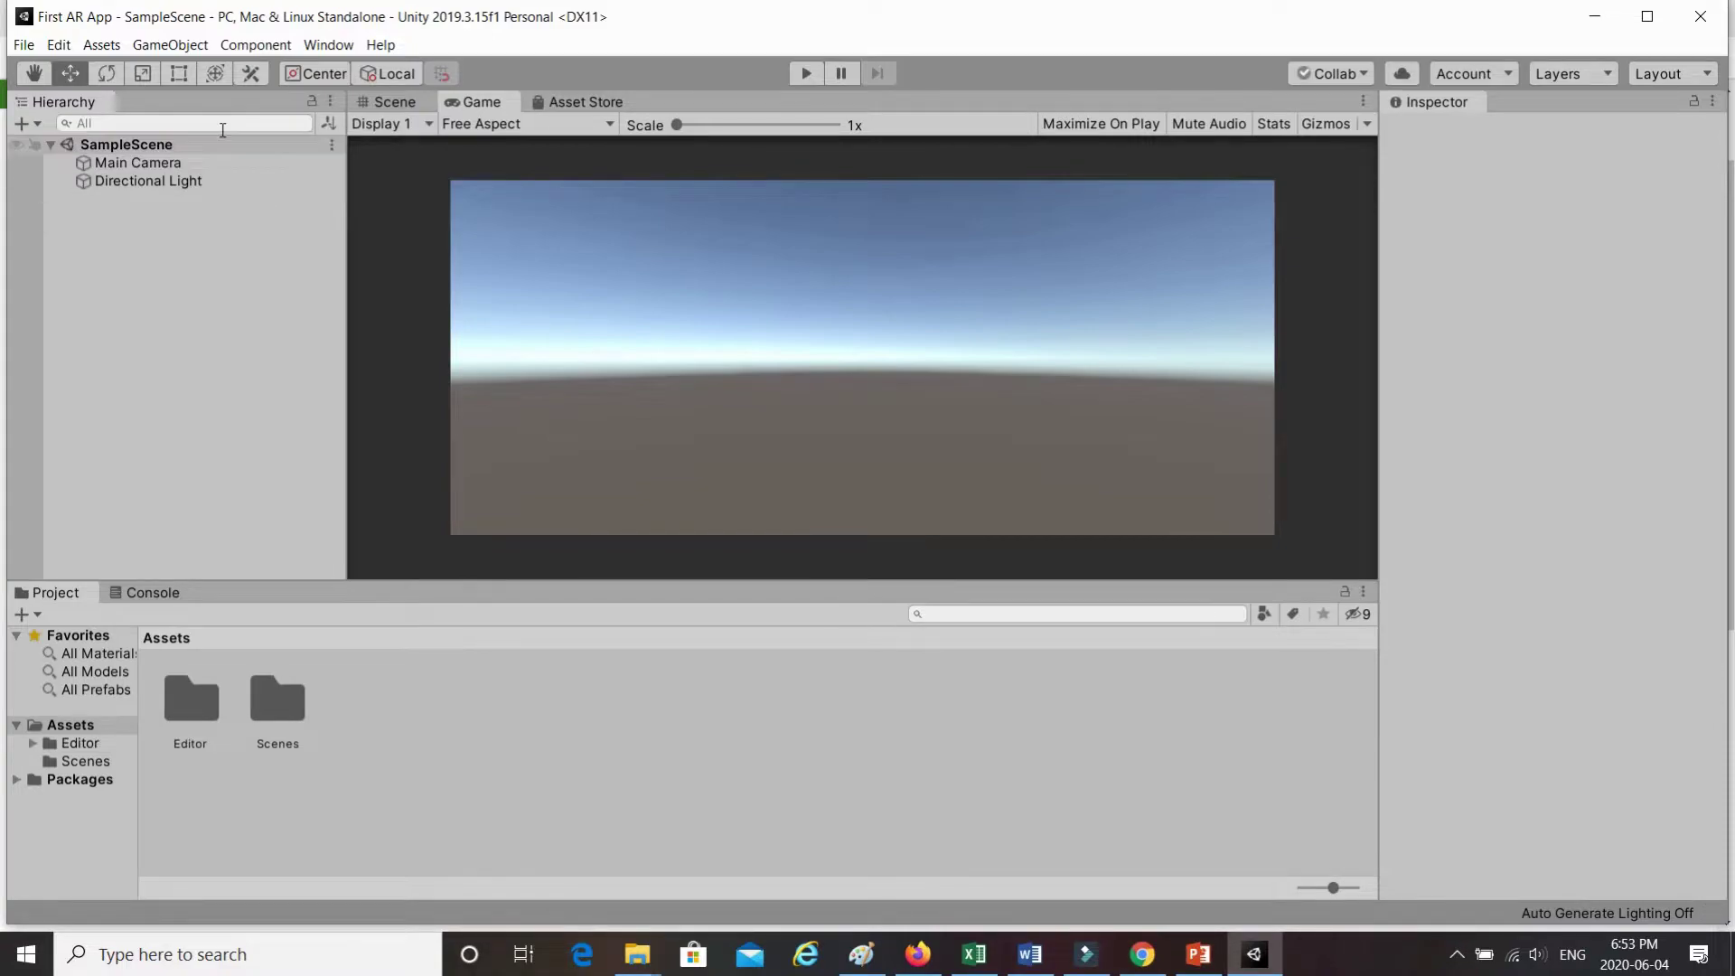
left_click(172, 45)
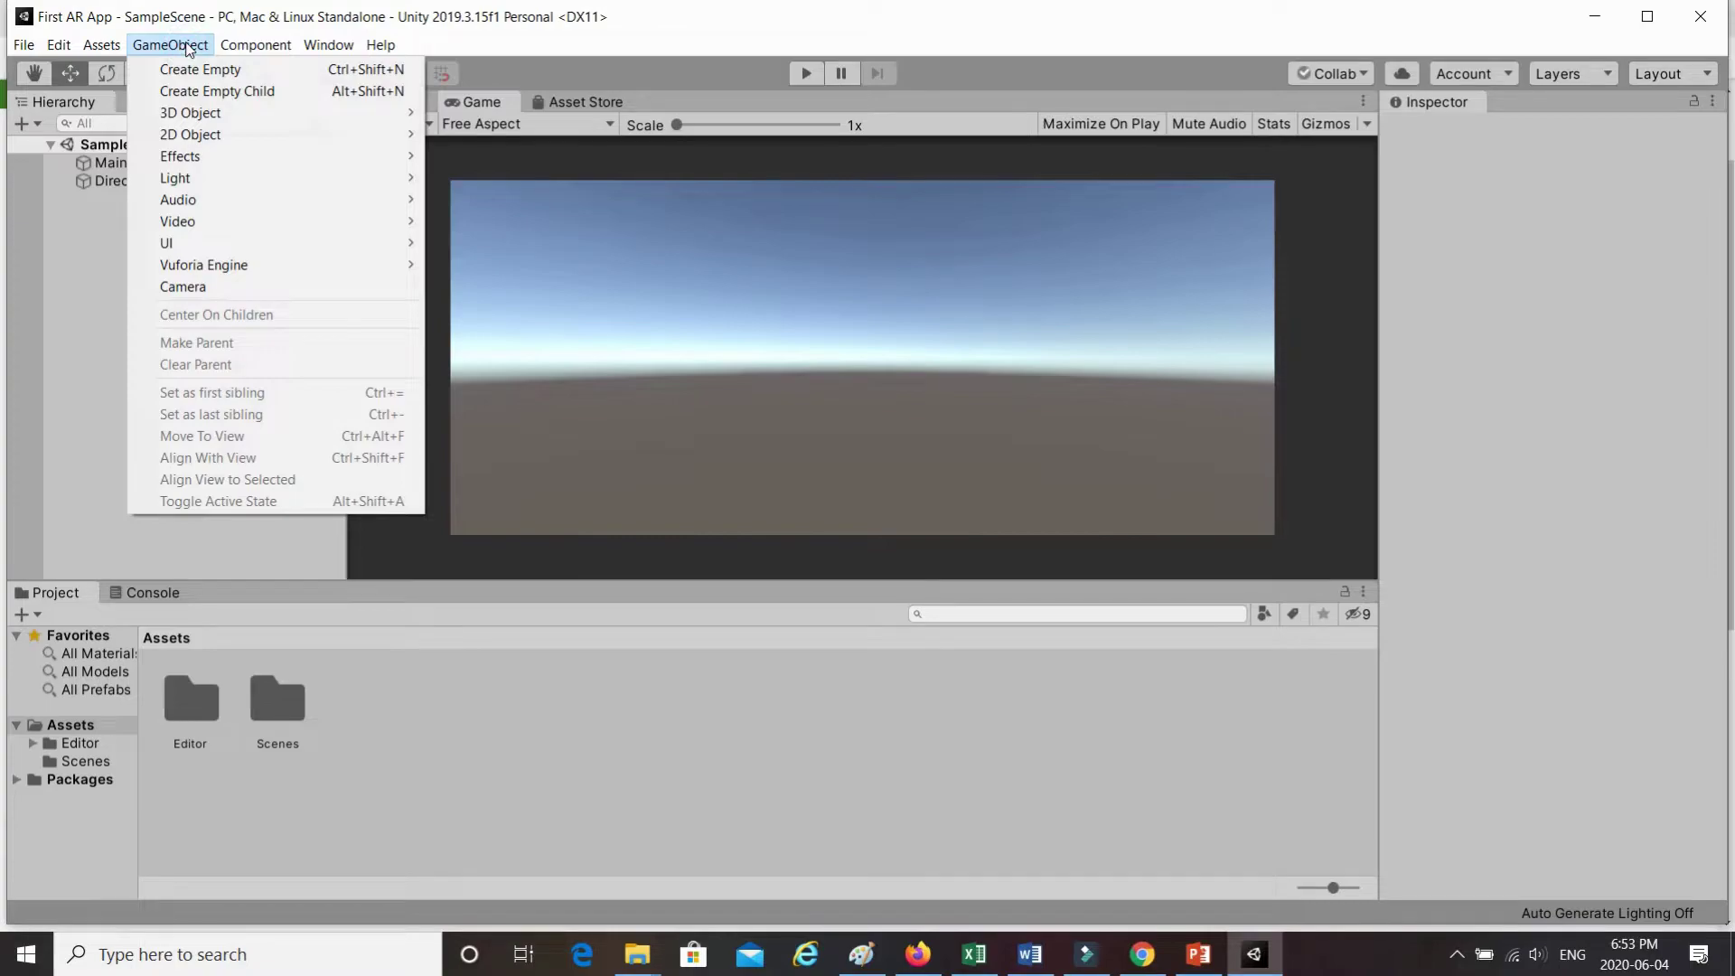
mouse_move(340, 266)
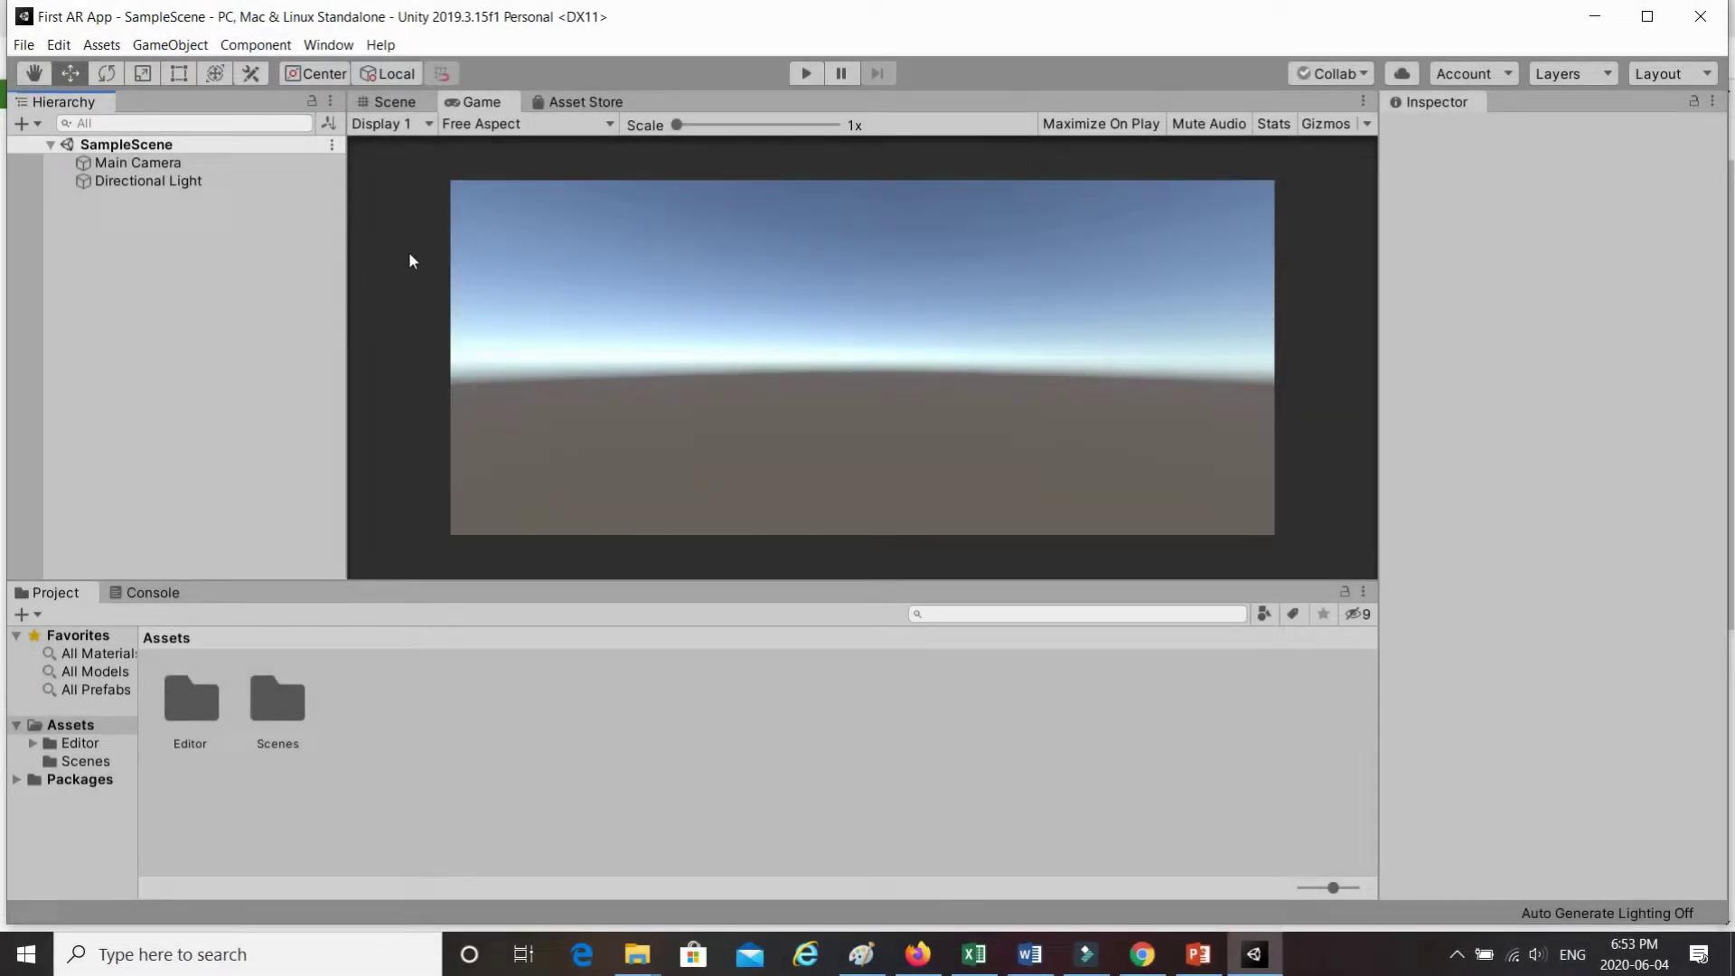
left_click(384, 102)
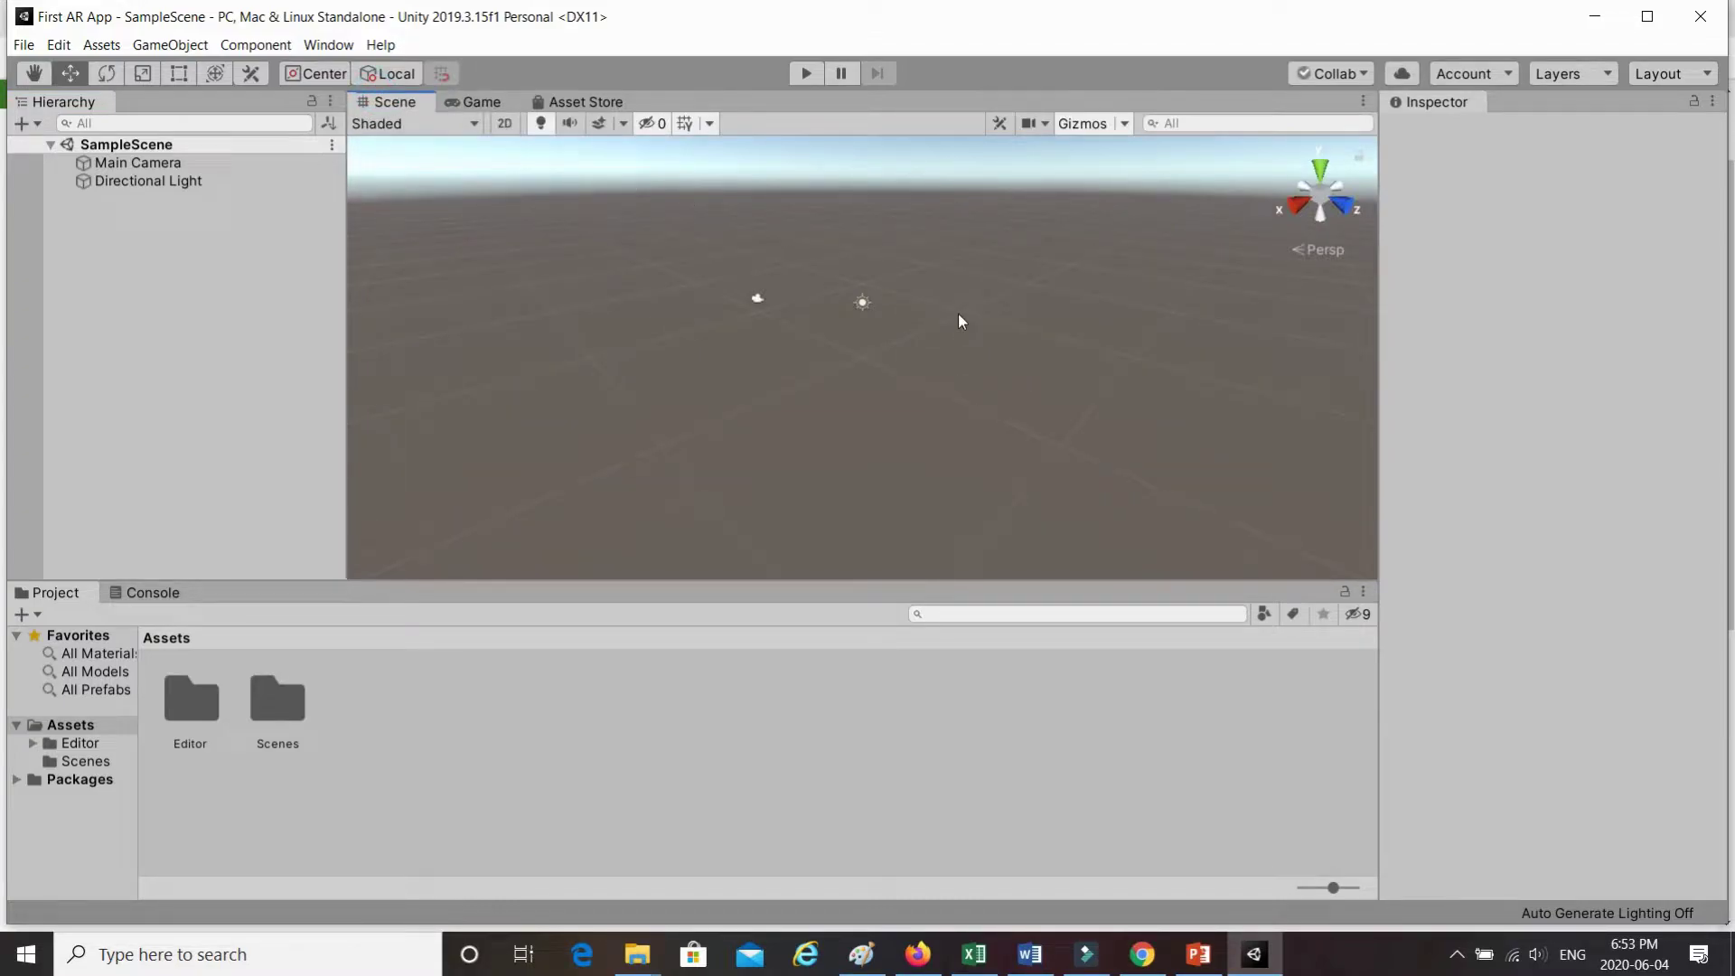
left_click(480, 101)
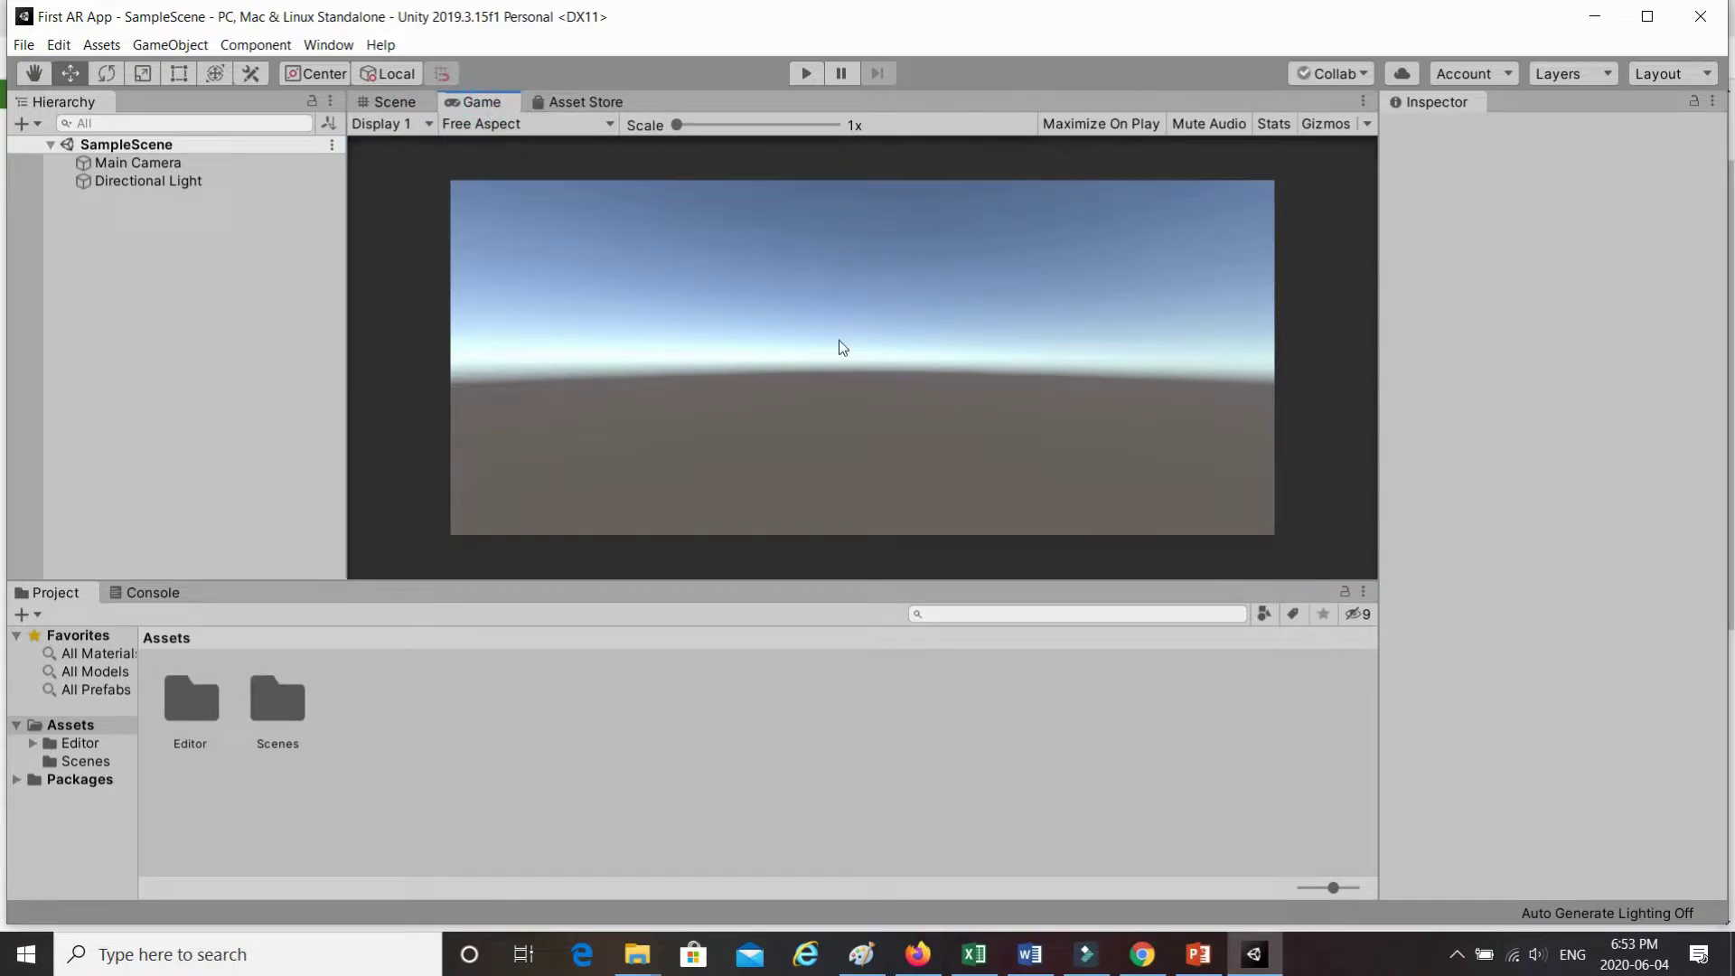
- Switch the project's build platform to Android in Build Settings
left_click(30, 47)
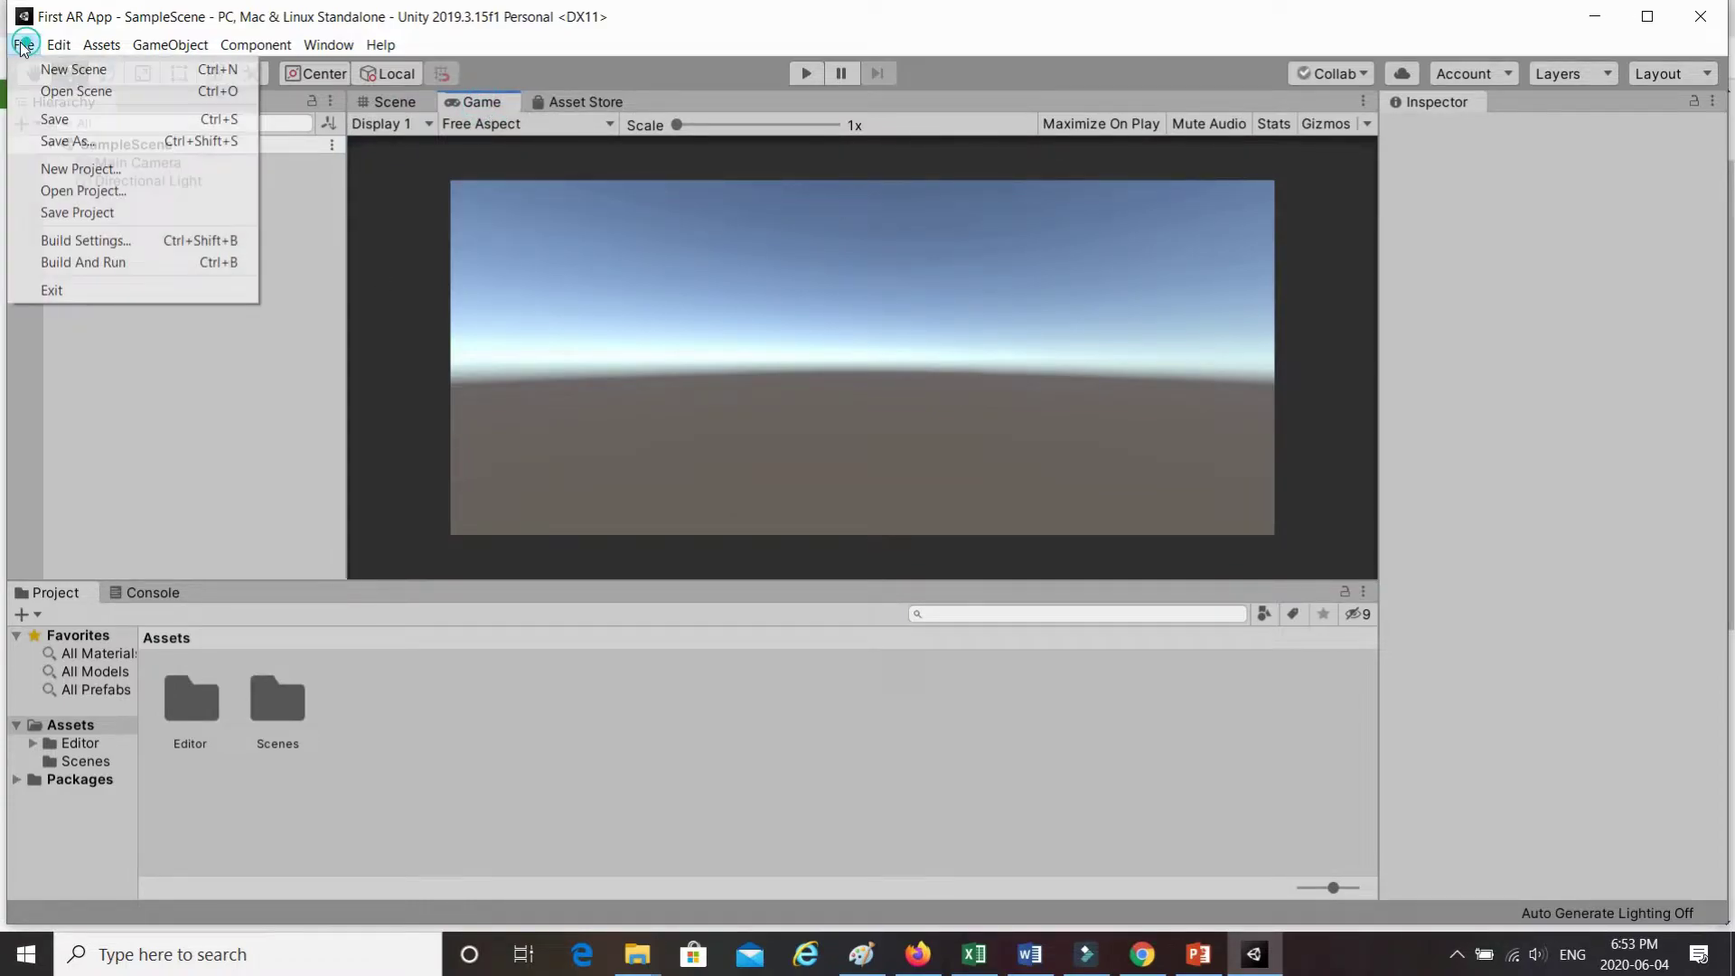
left_click(154, 240)
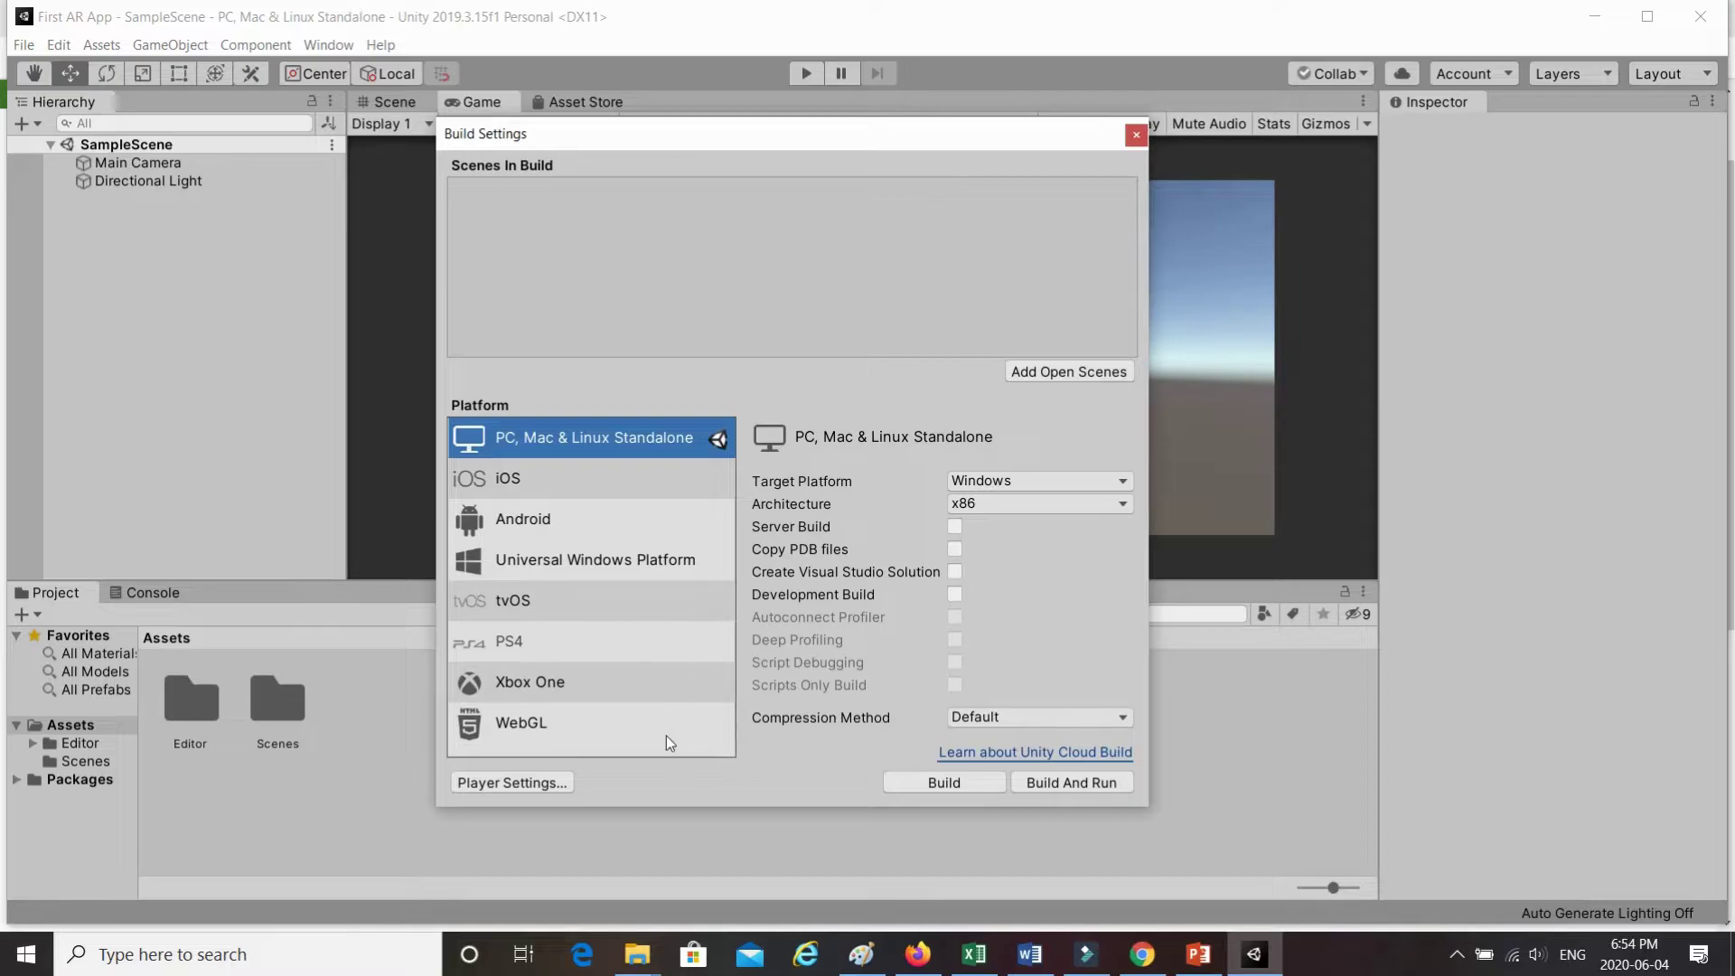
left_click(573, 517)
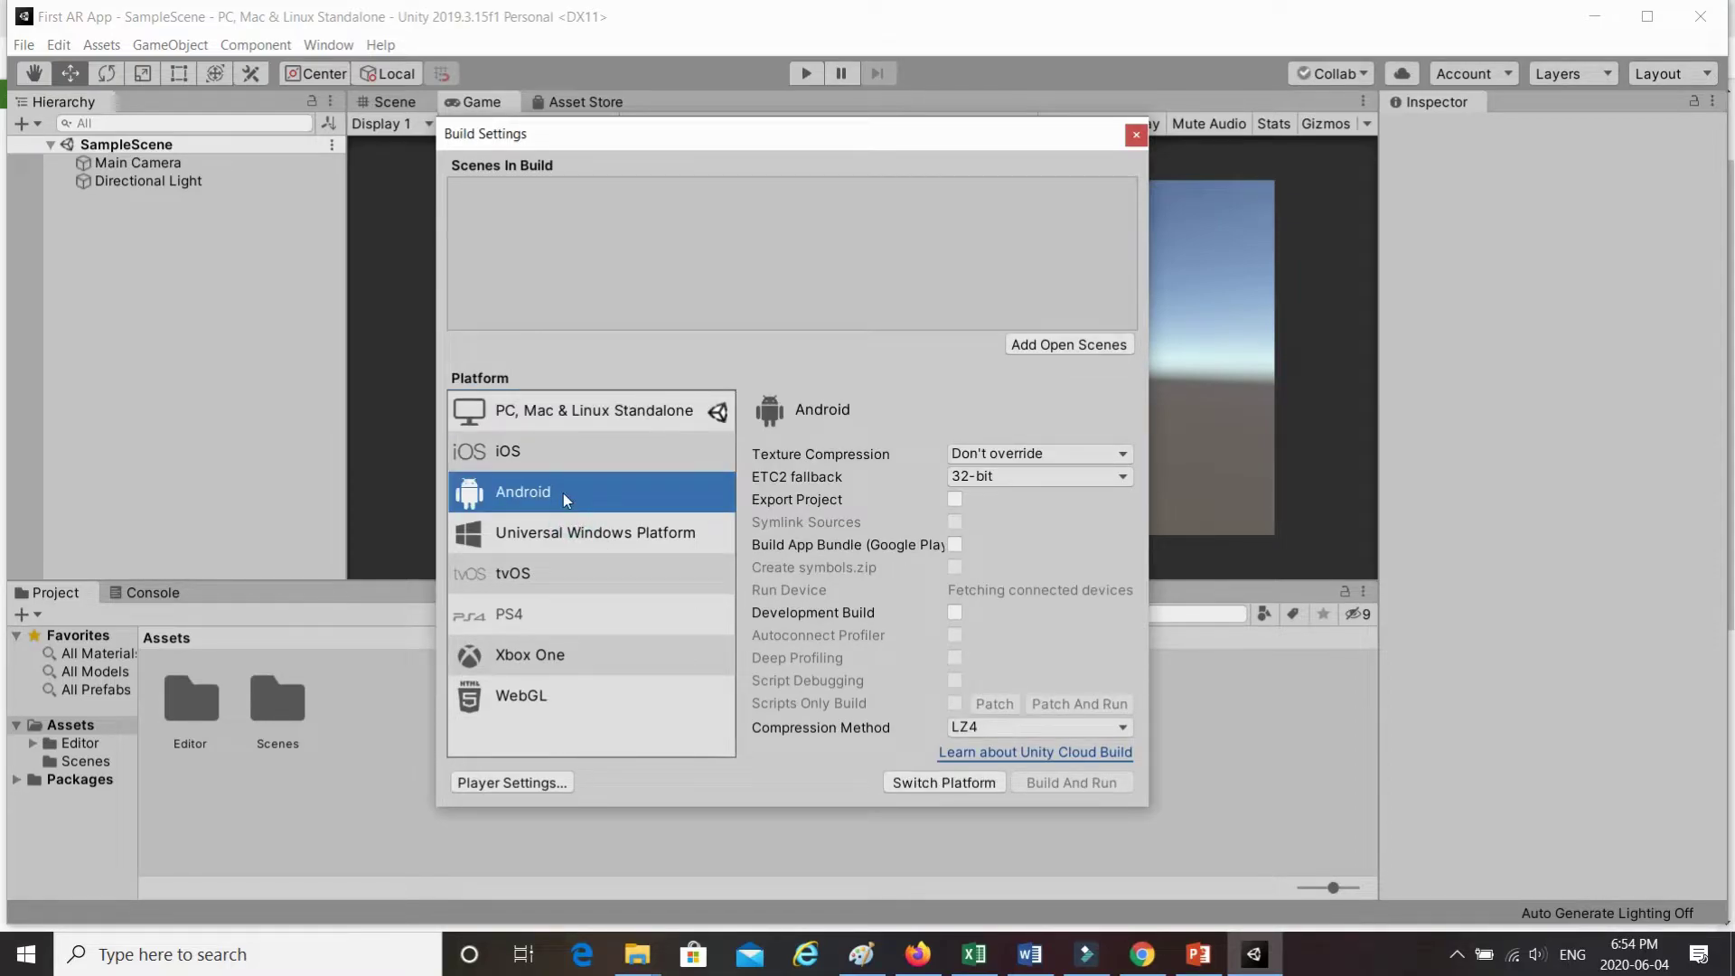
left_click(951, 783)
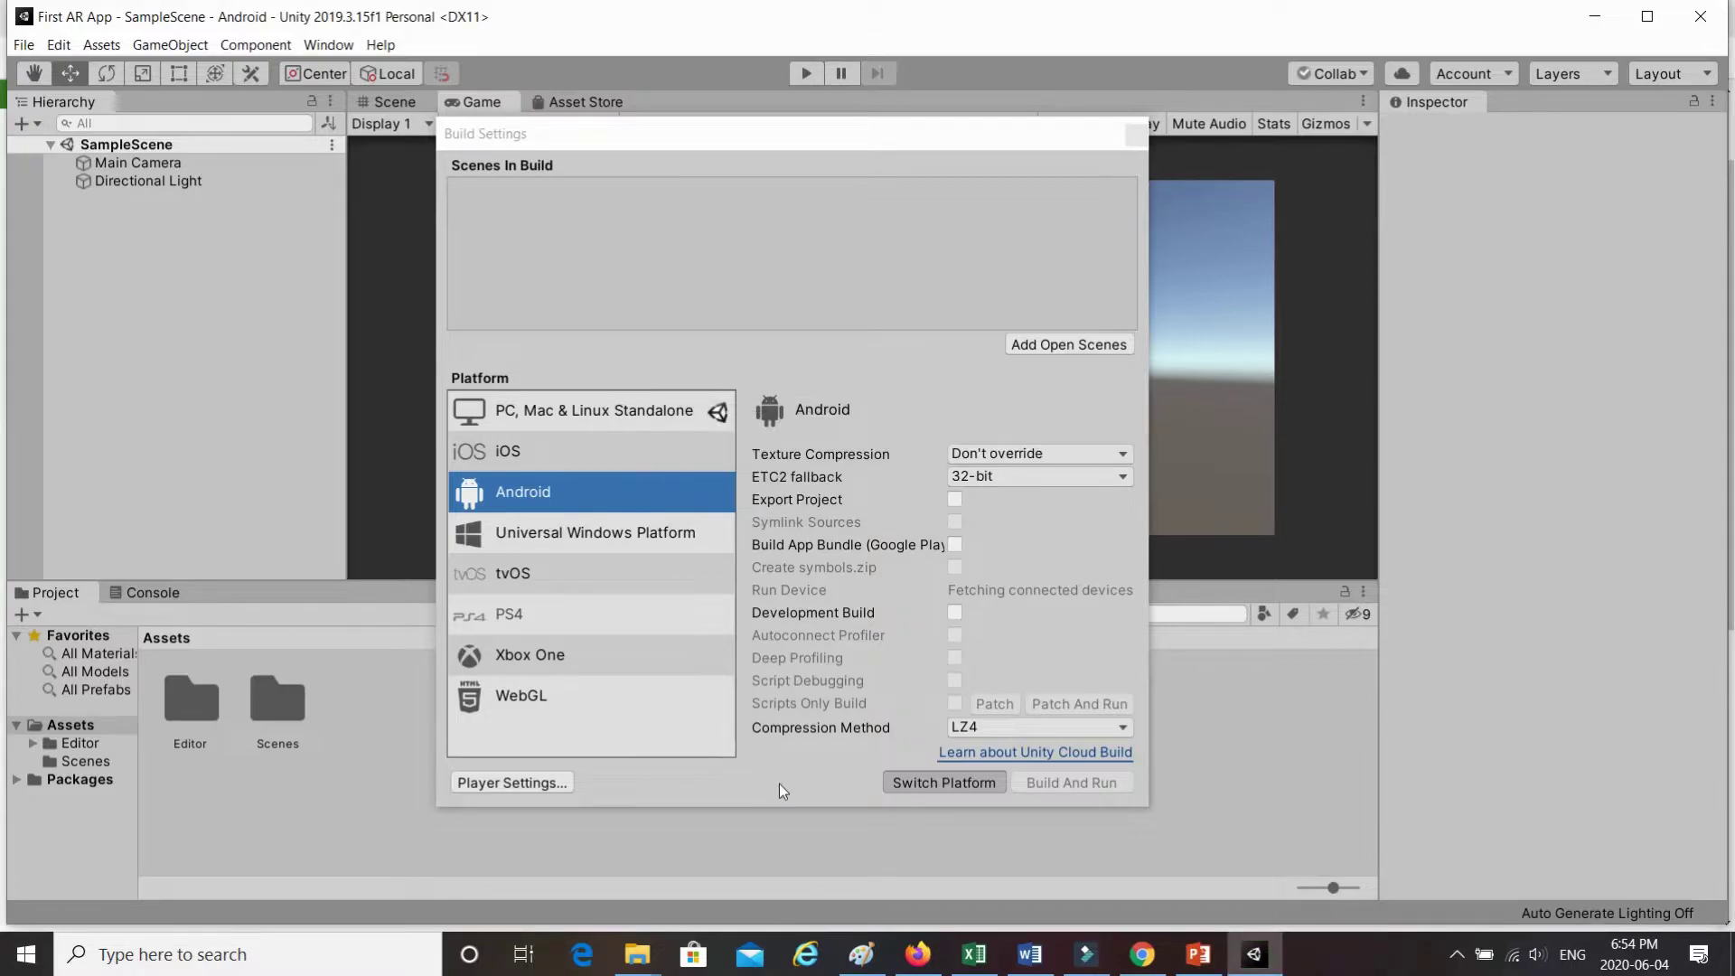
- Close Build Settings and set the Game view to 2560x1440 Landscape after trying 800x480 sizes
left_click(1136, 135)
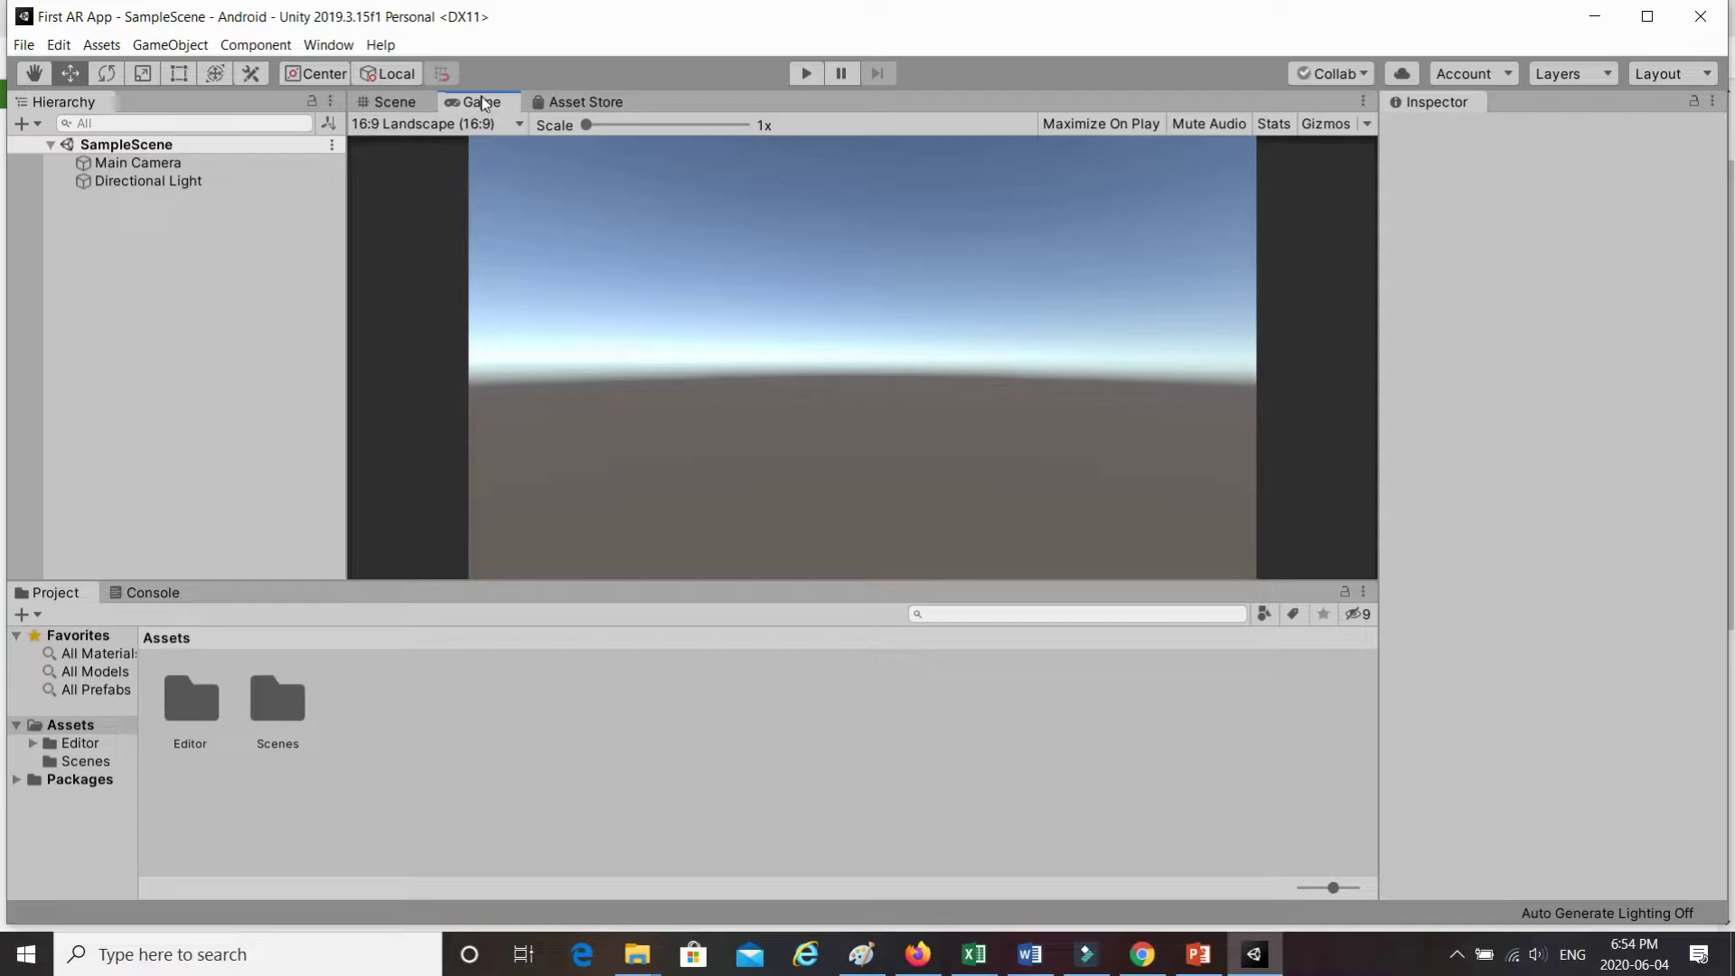
left_click(521, 123)
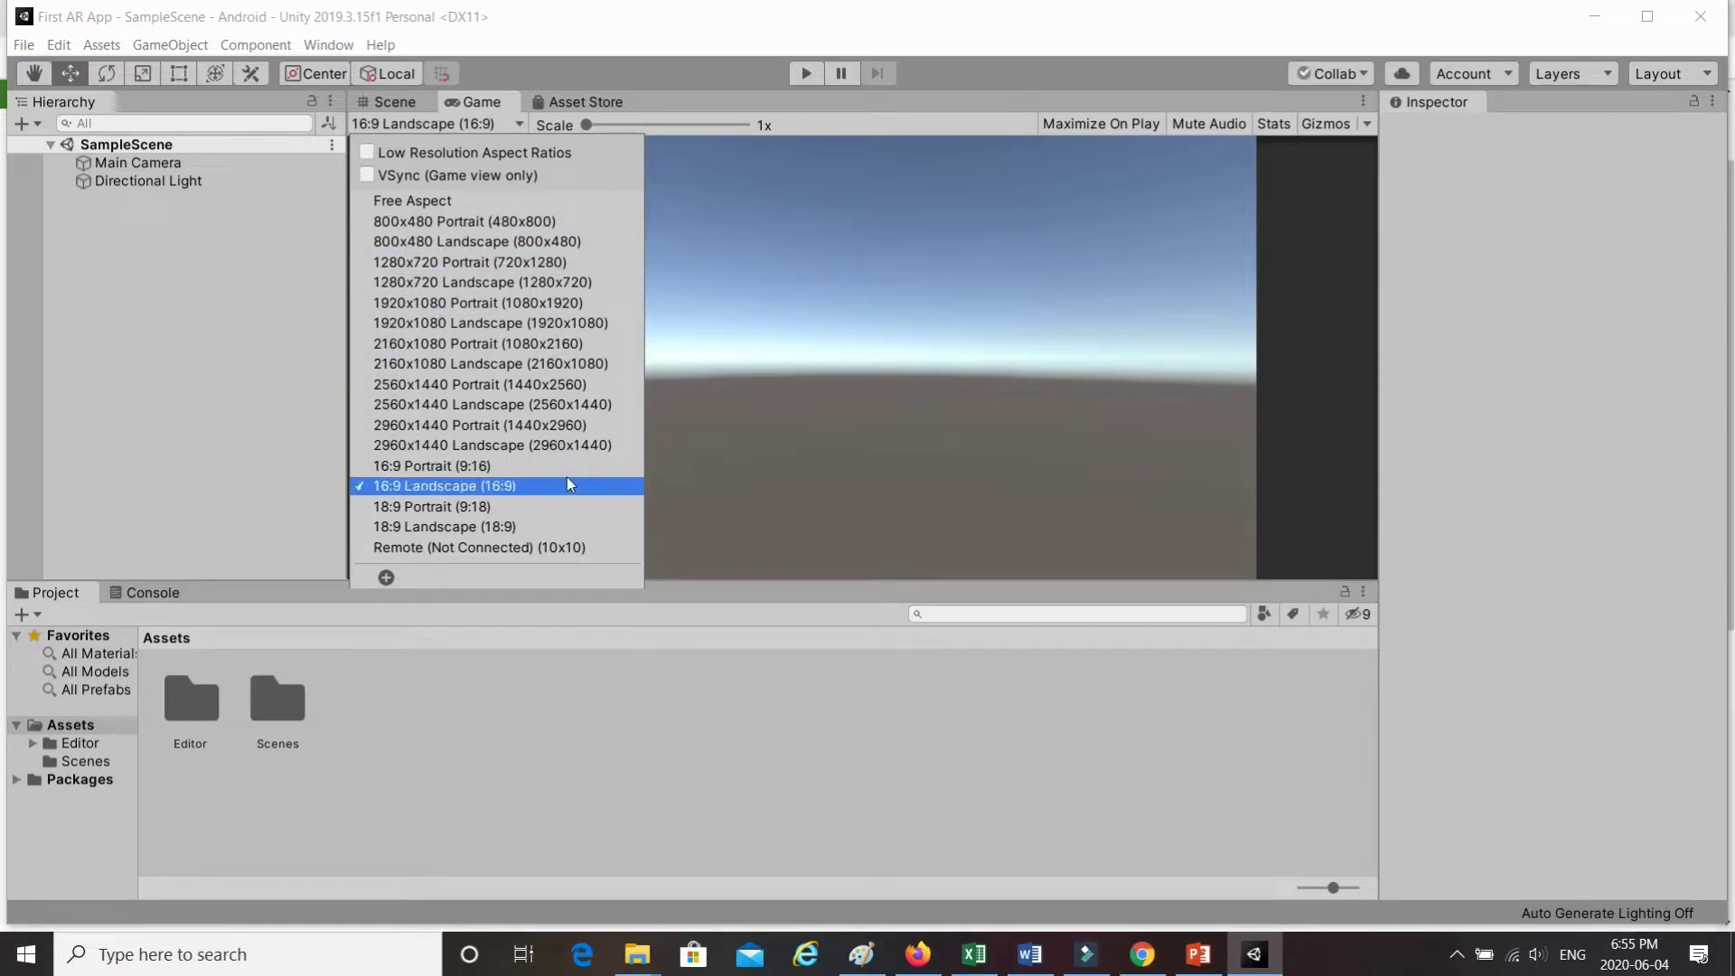
left_click(512, 221)
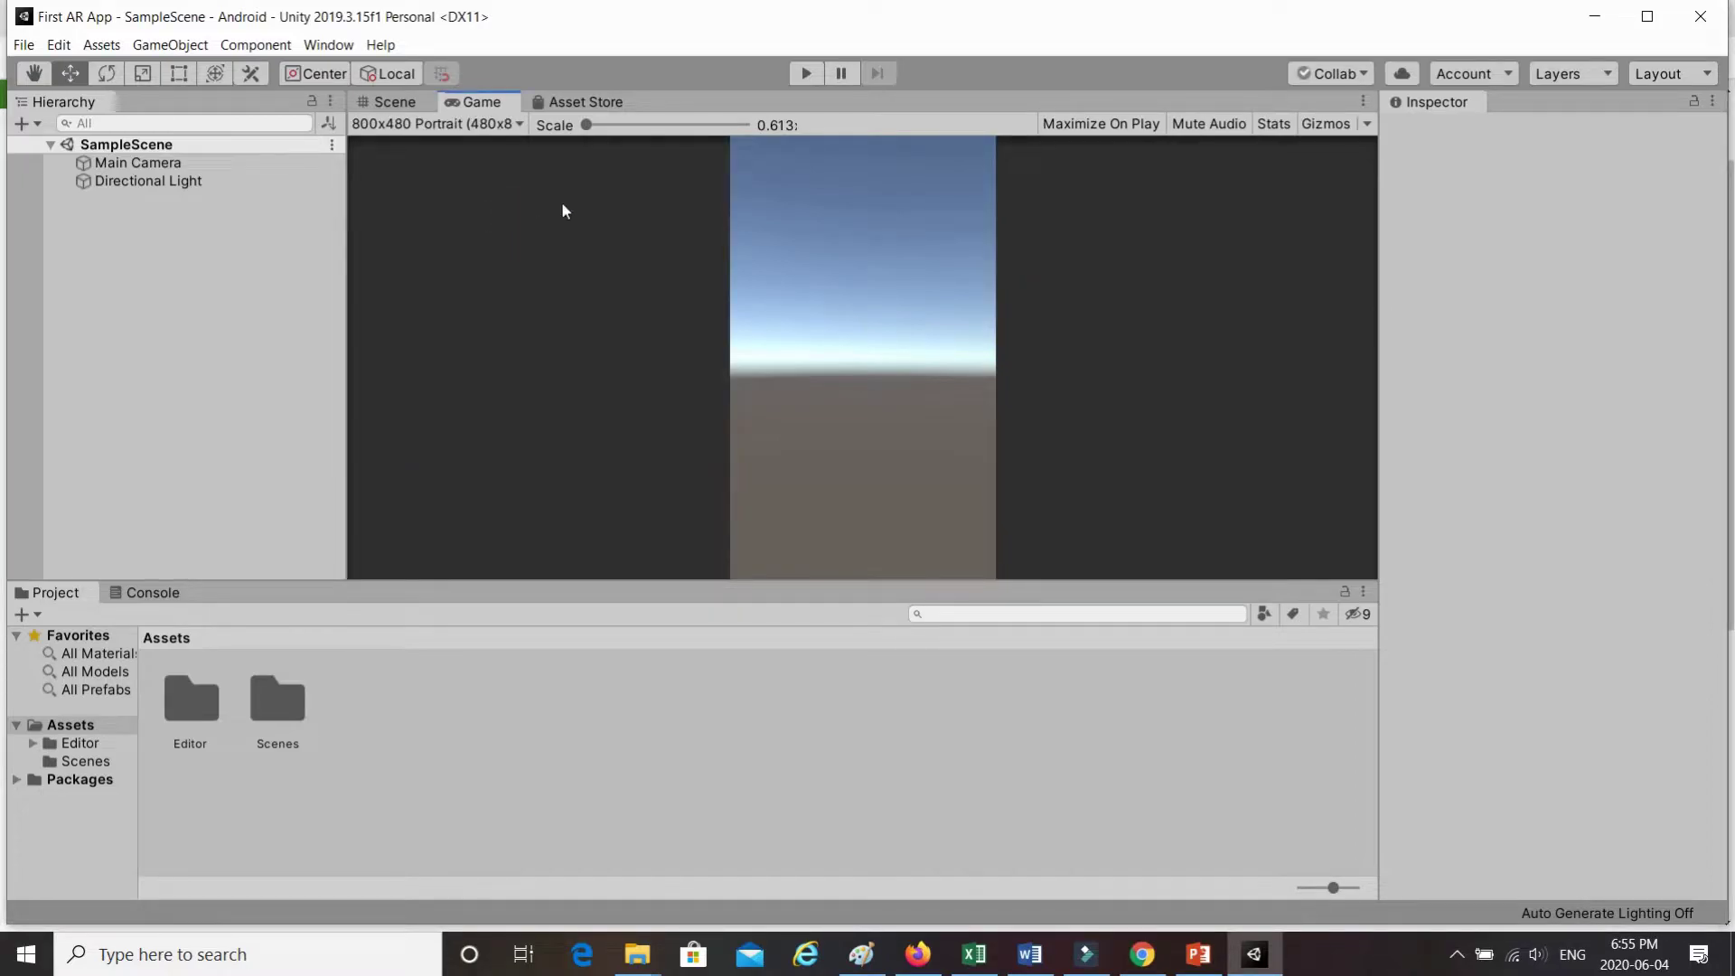
left_click(495, 125)
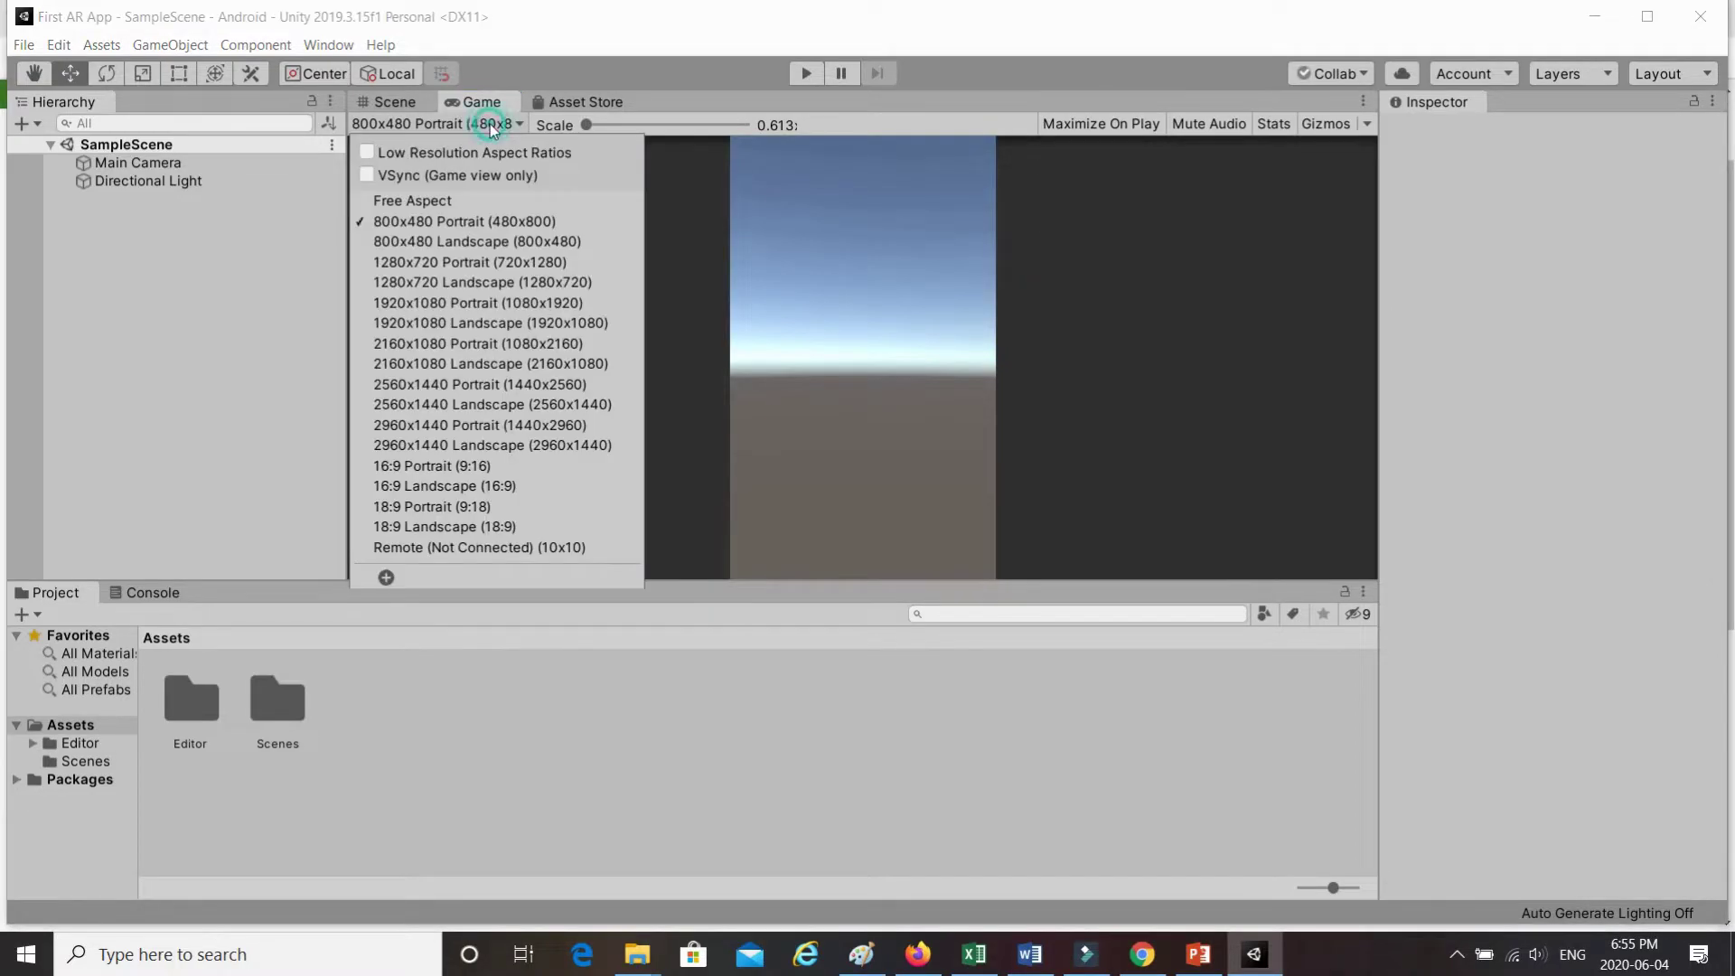
left_click(513, 242)
left_click(443, 127)
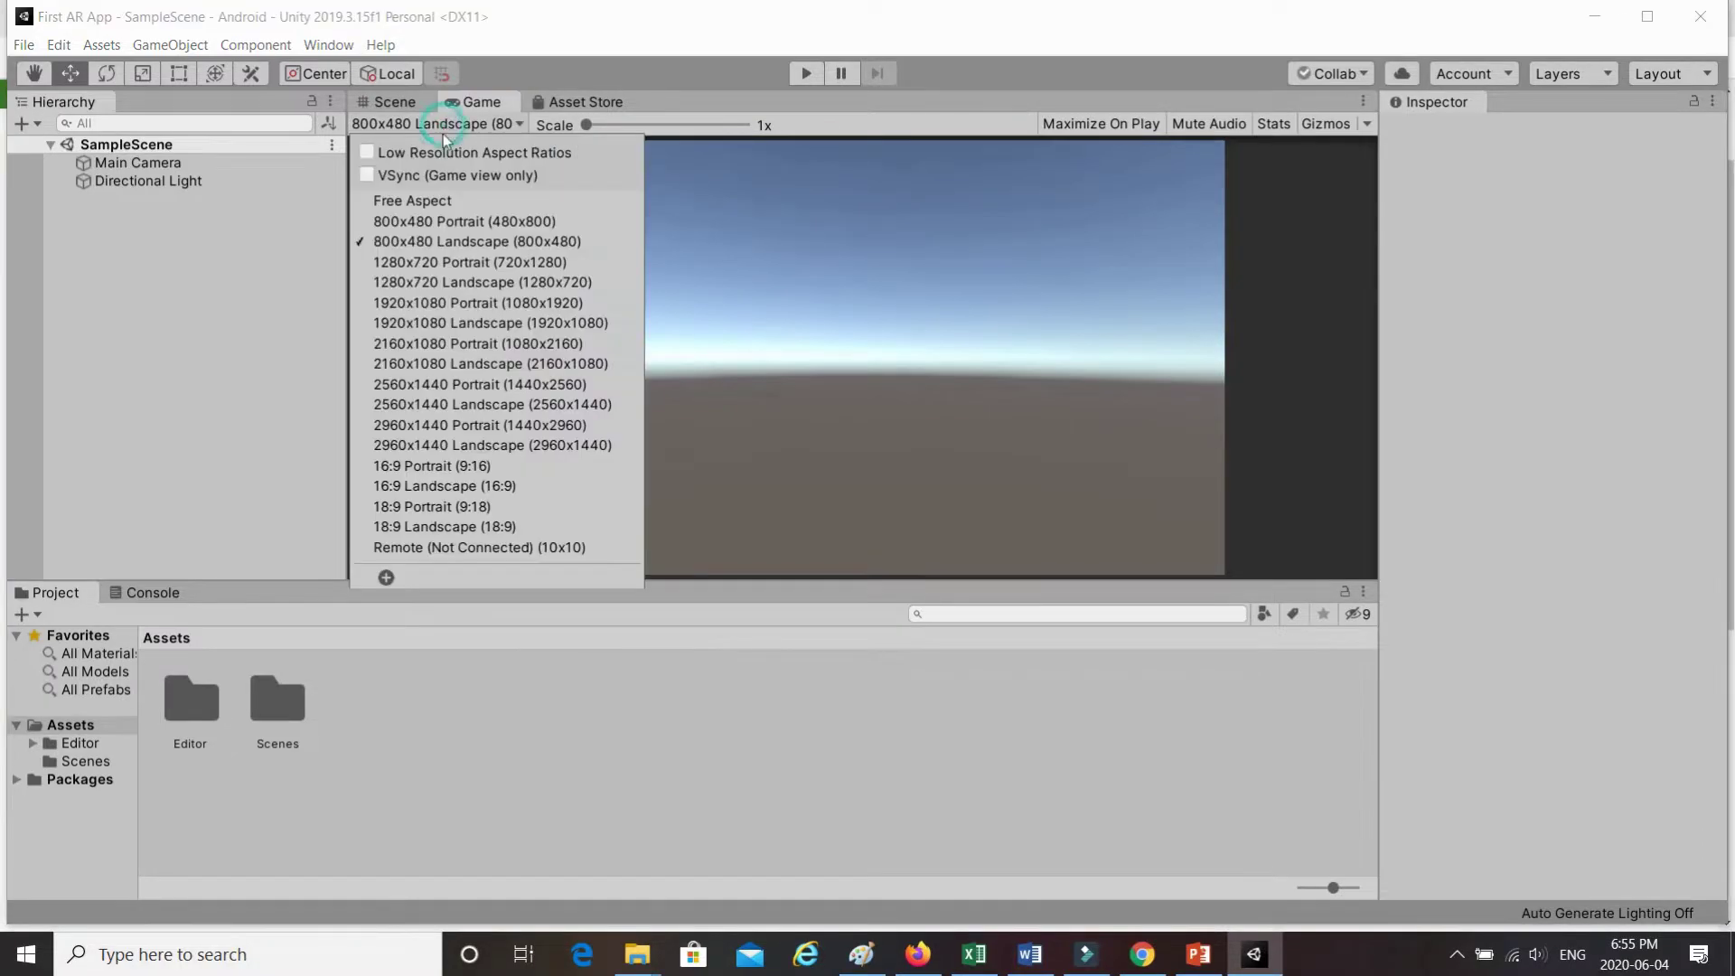
left_click(515, 385)
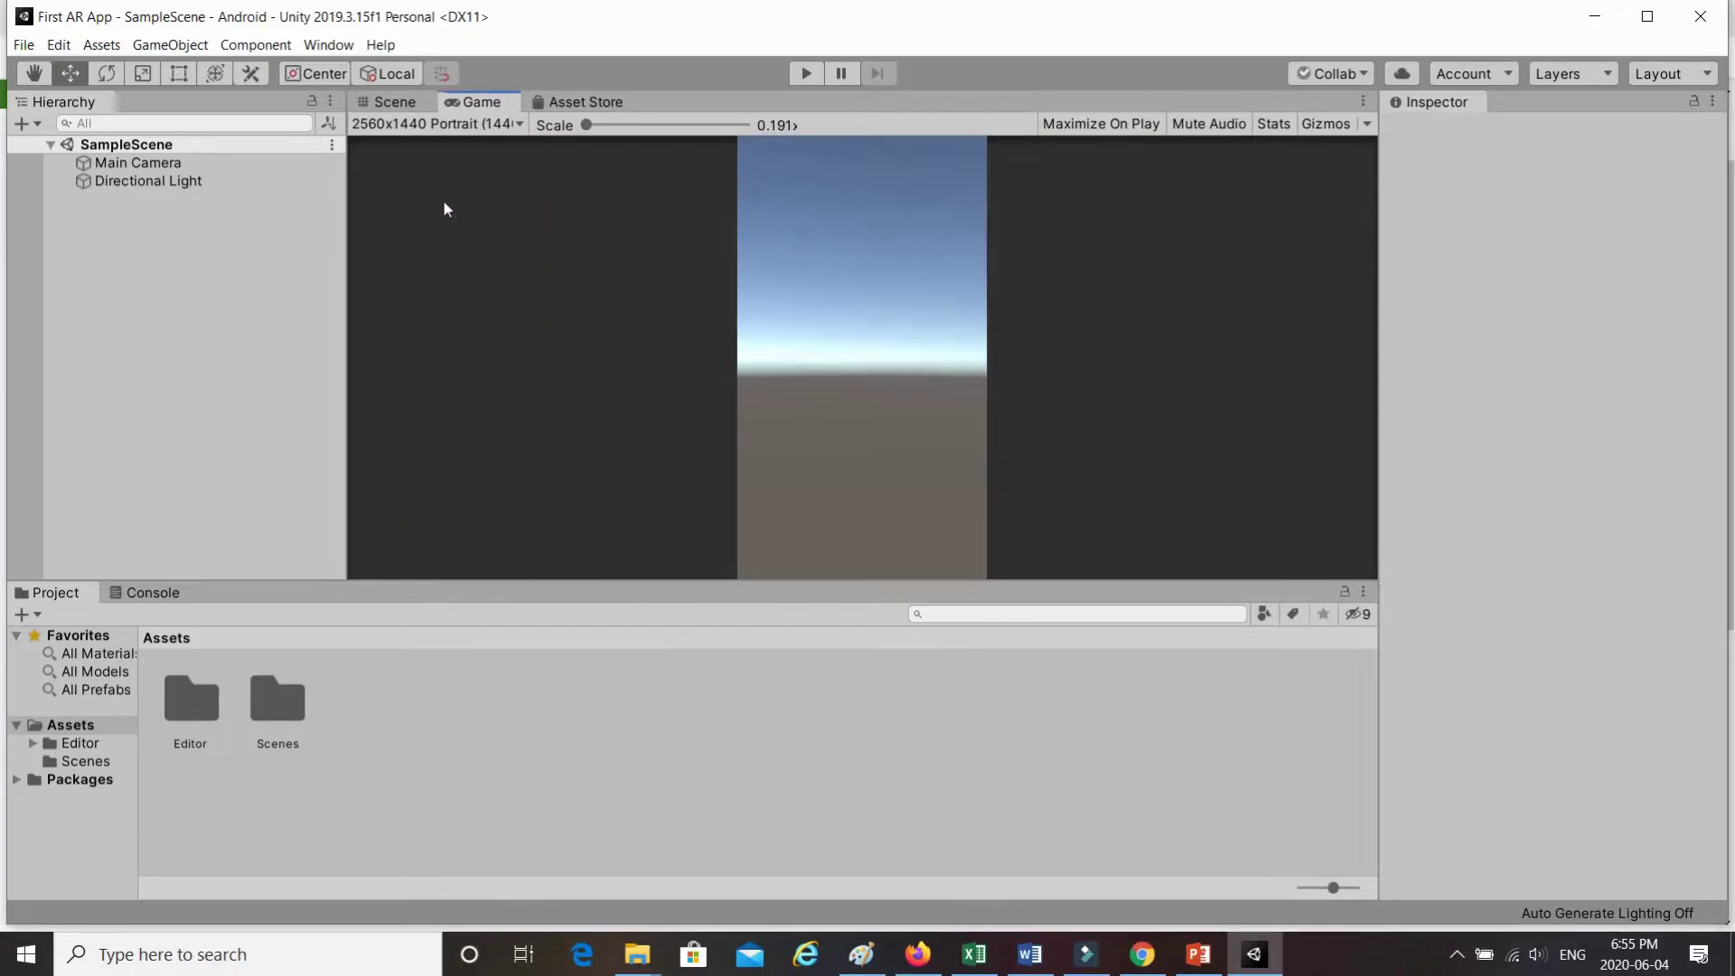
left_click(438, 124)
left_click(502, 403)
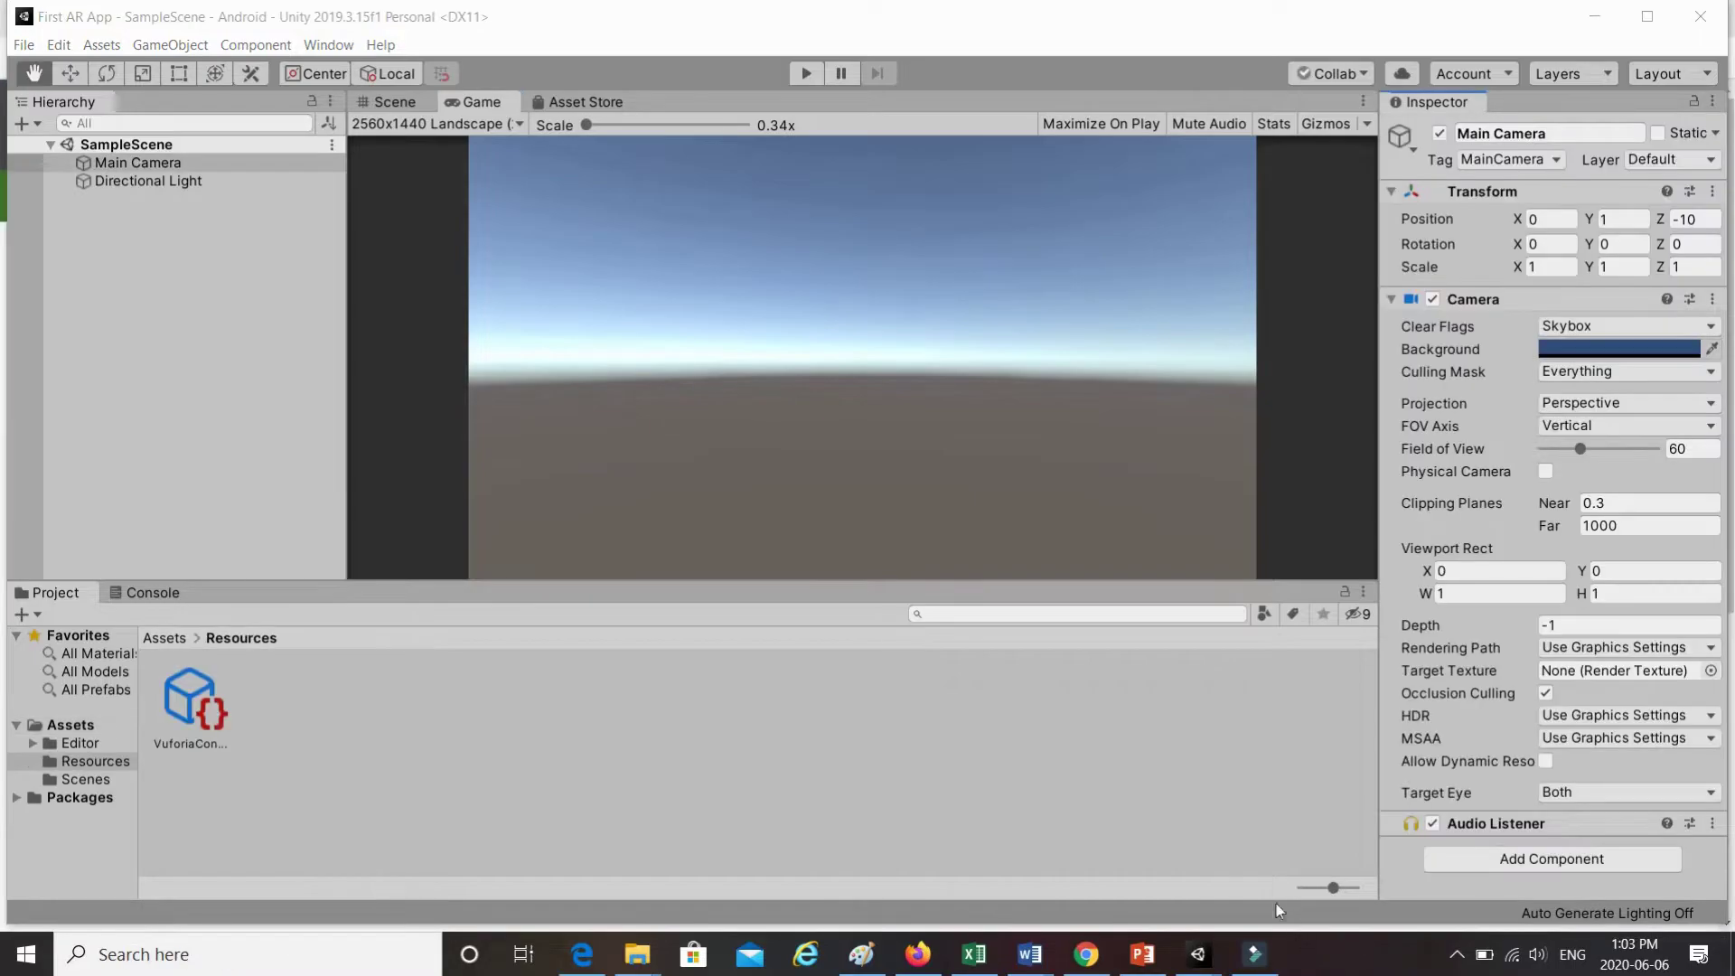
right_click(196, 239)
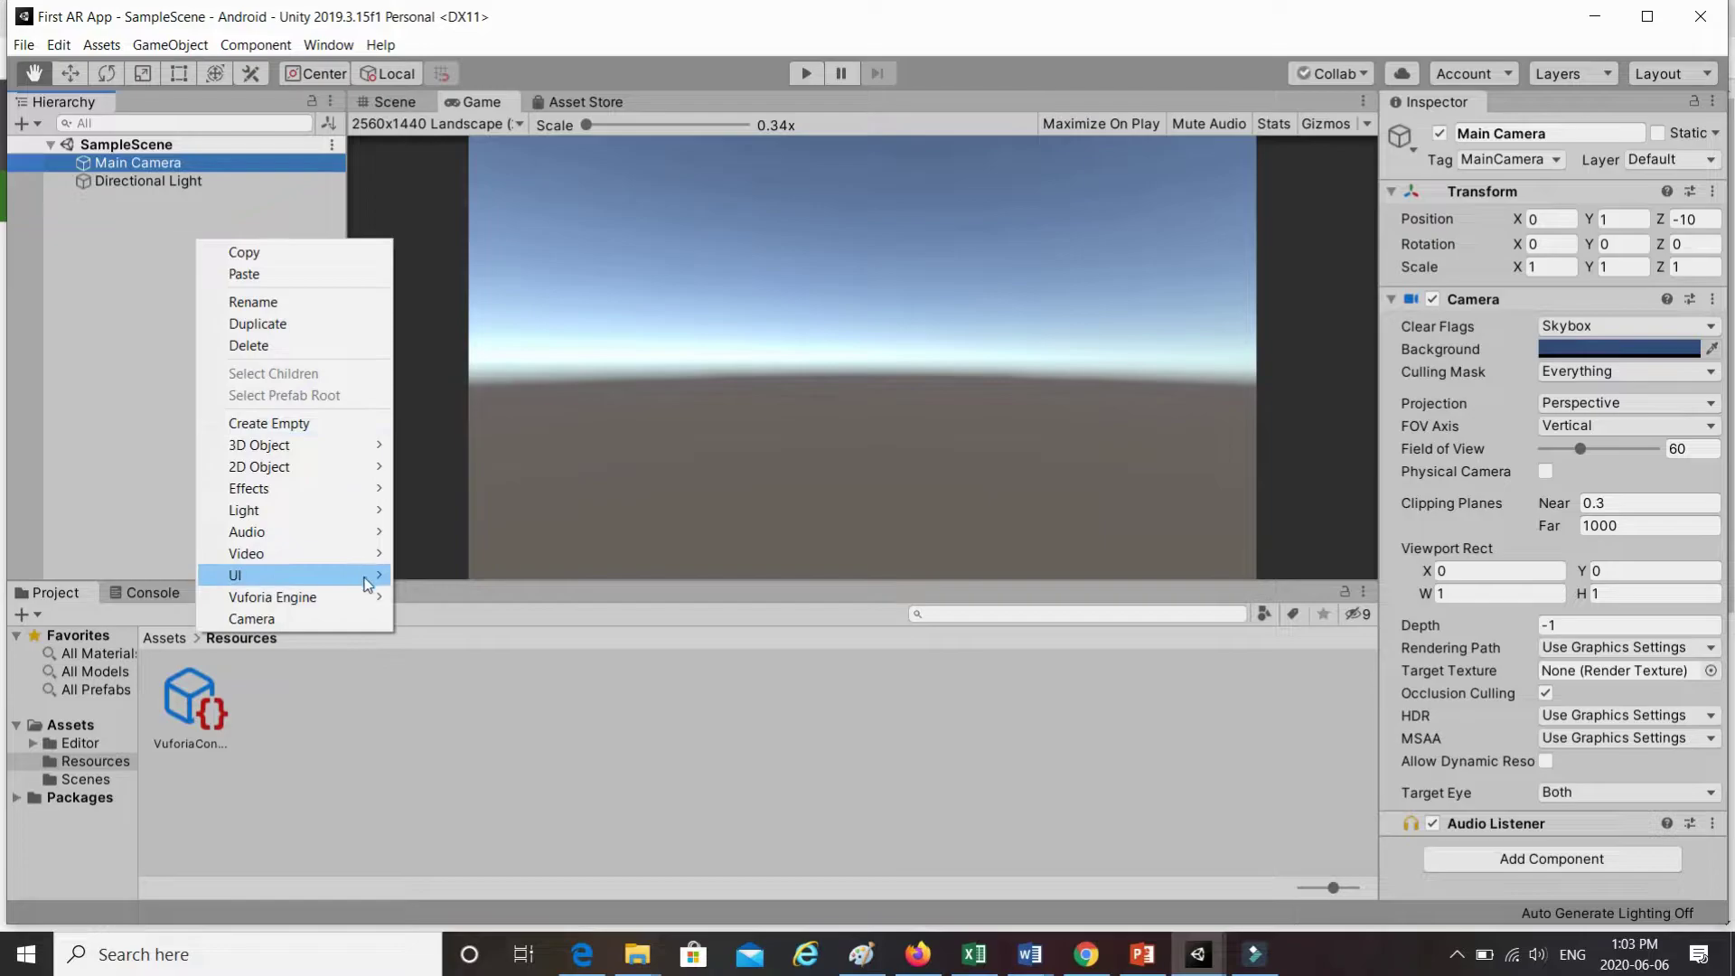
- Add a Vuforia ARCamera to the scene and delete the Main Camera
mouse_move(361, 596)
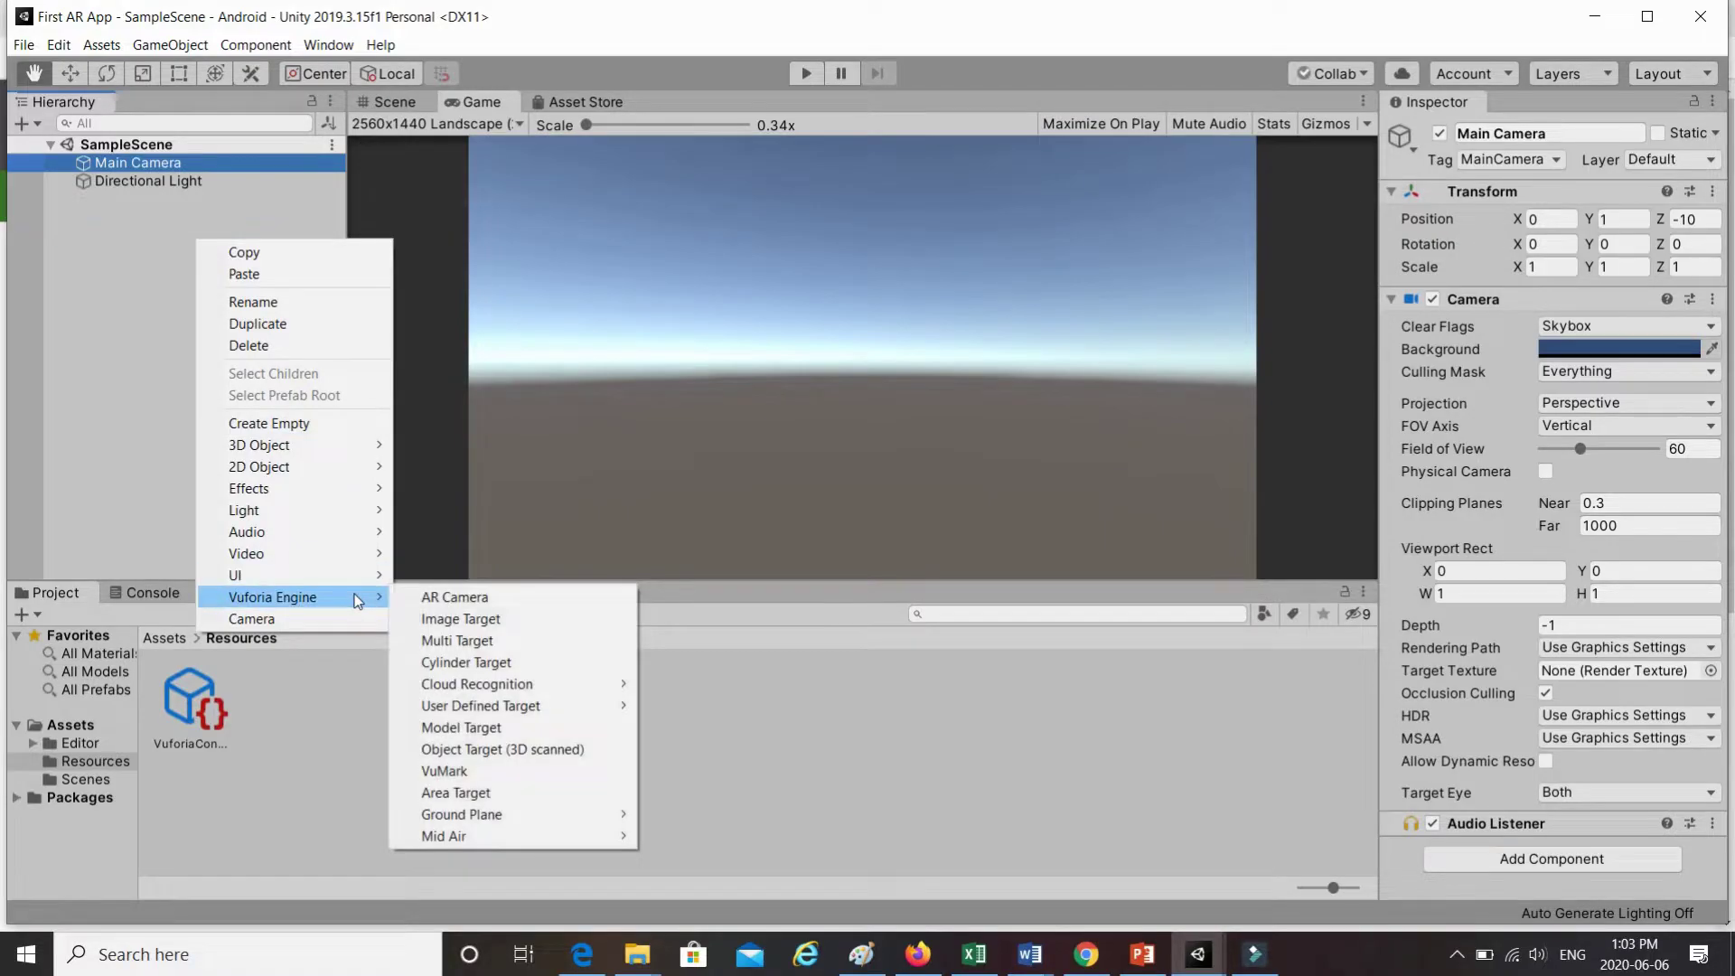
left_click(428, 600)
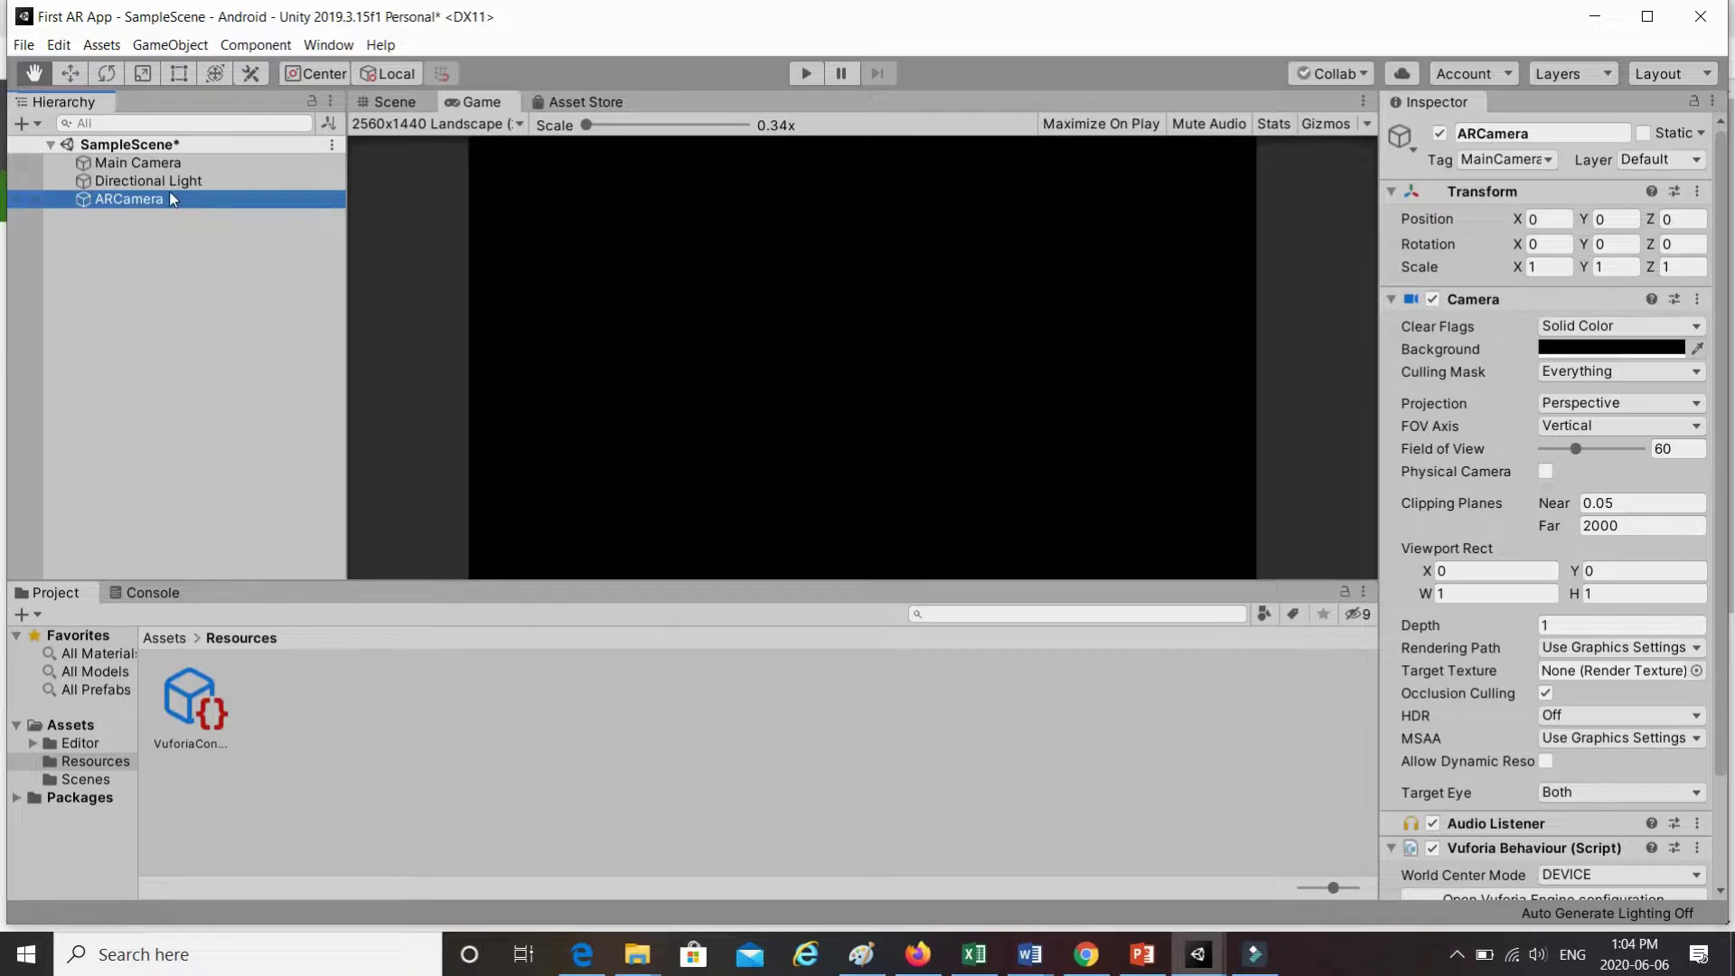
left_click(211, 164)
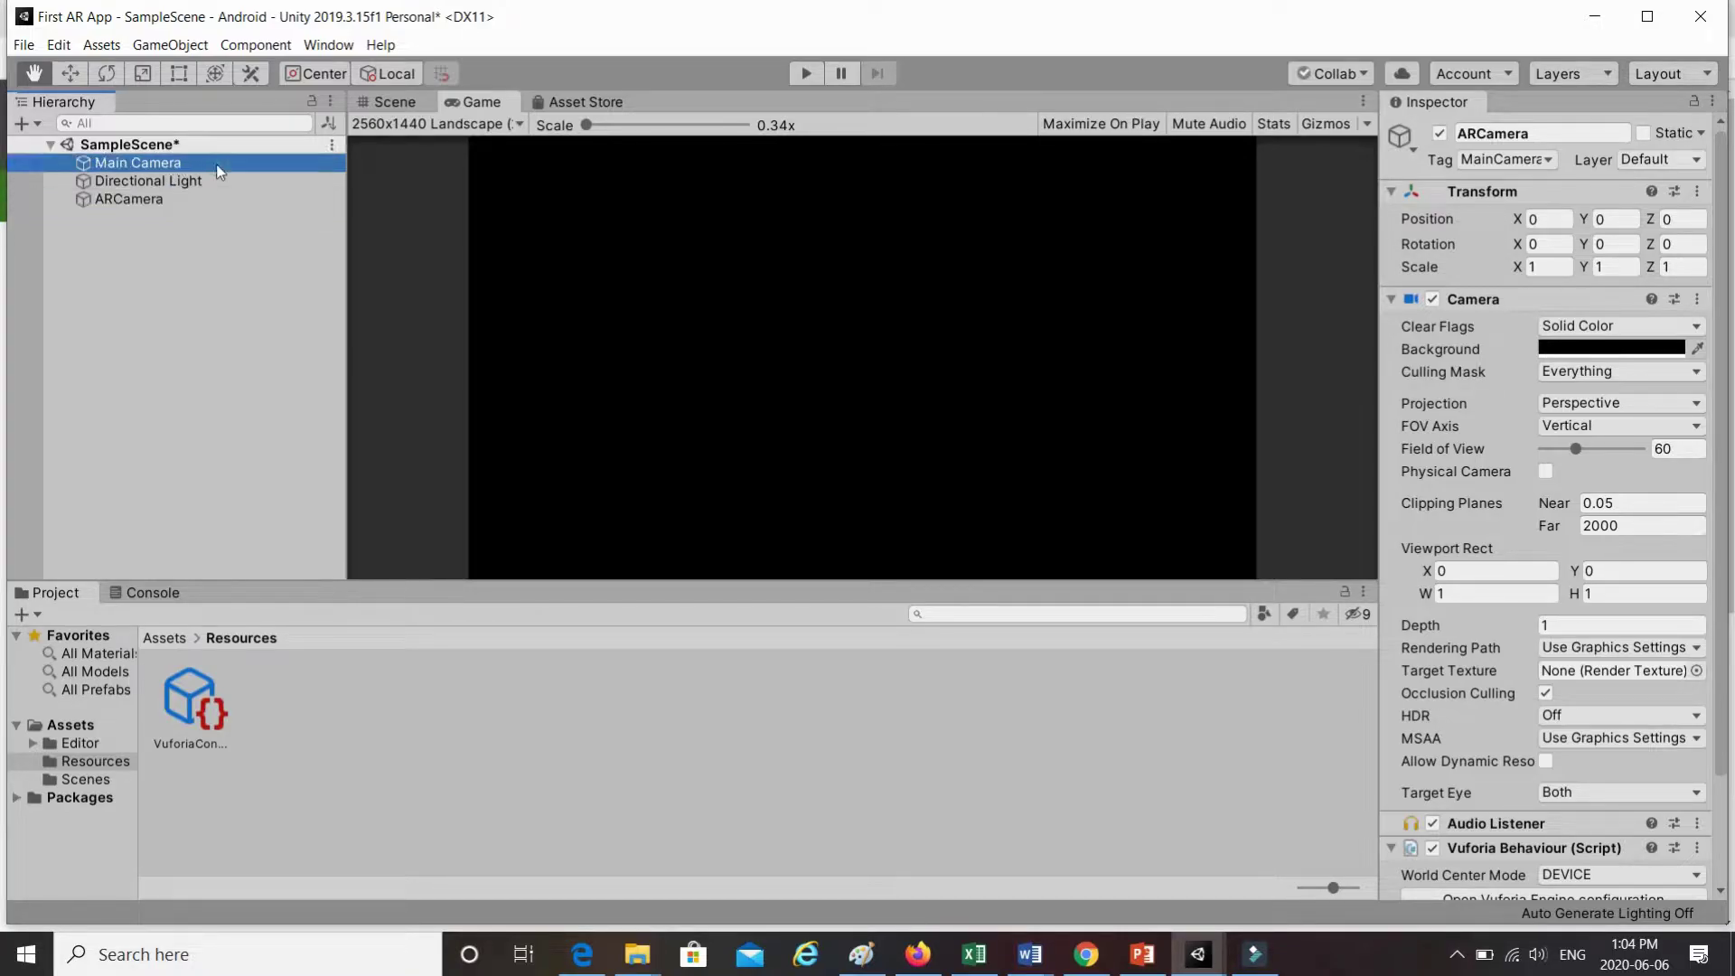
right_click(215, 165)
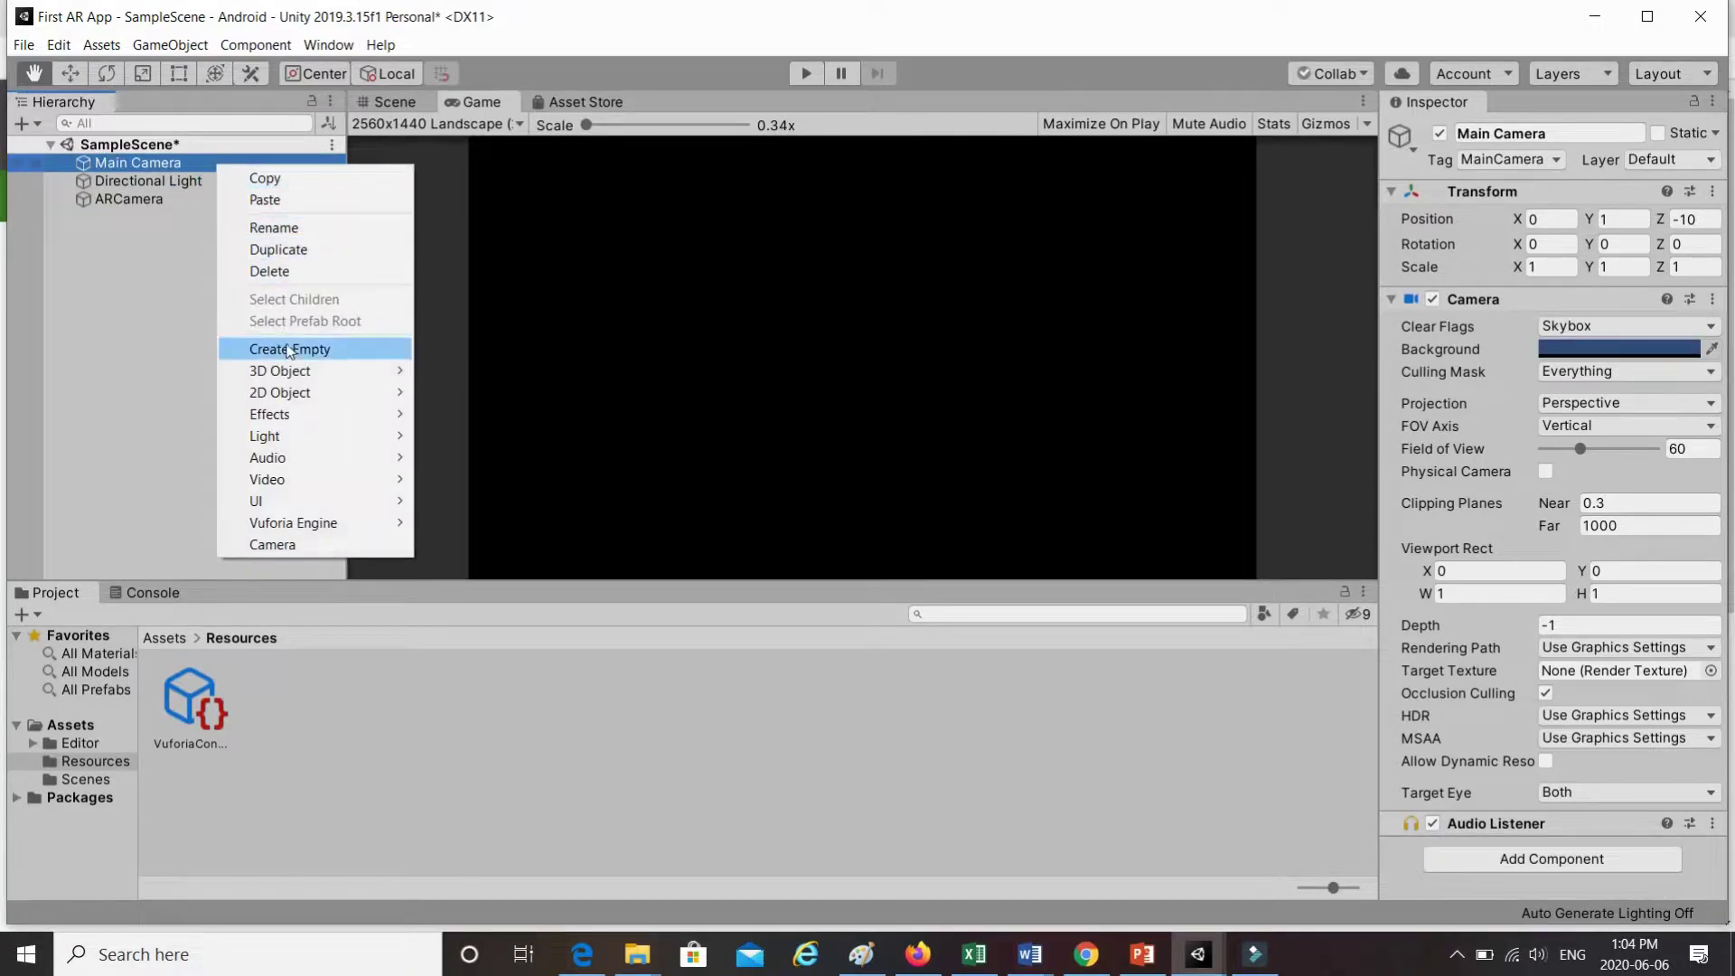
left_click(287, 271)
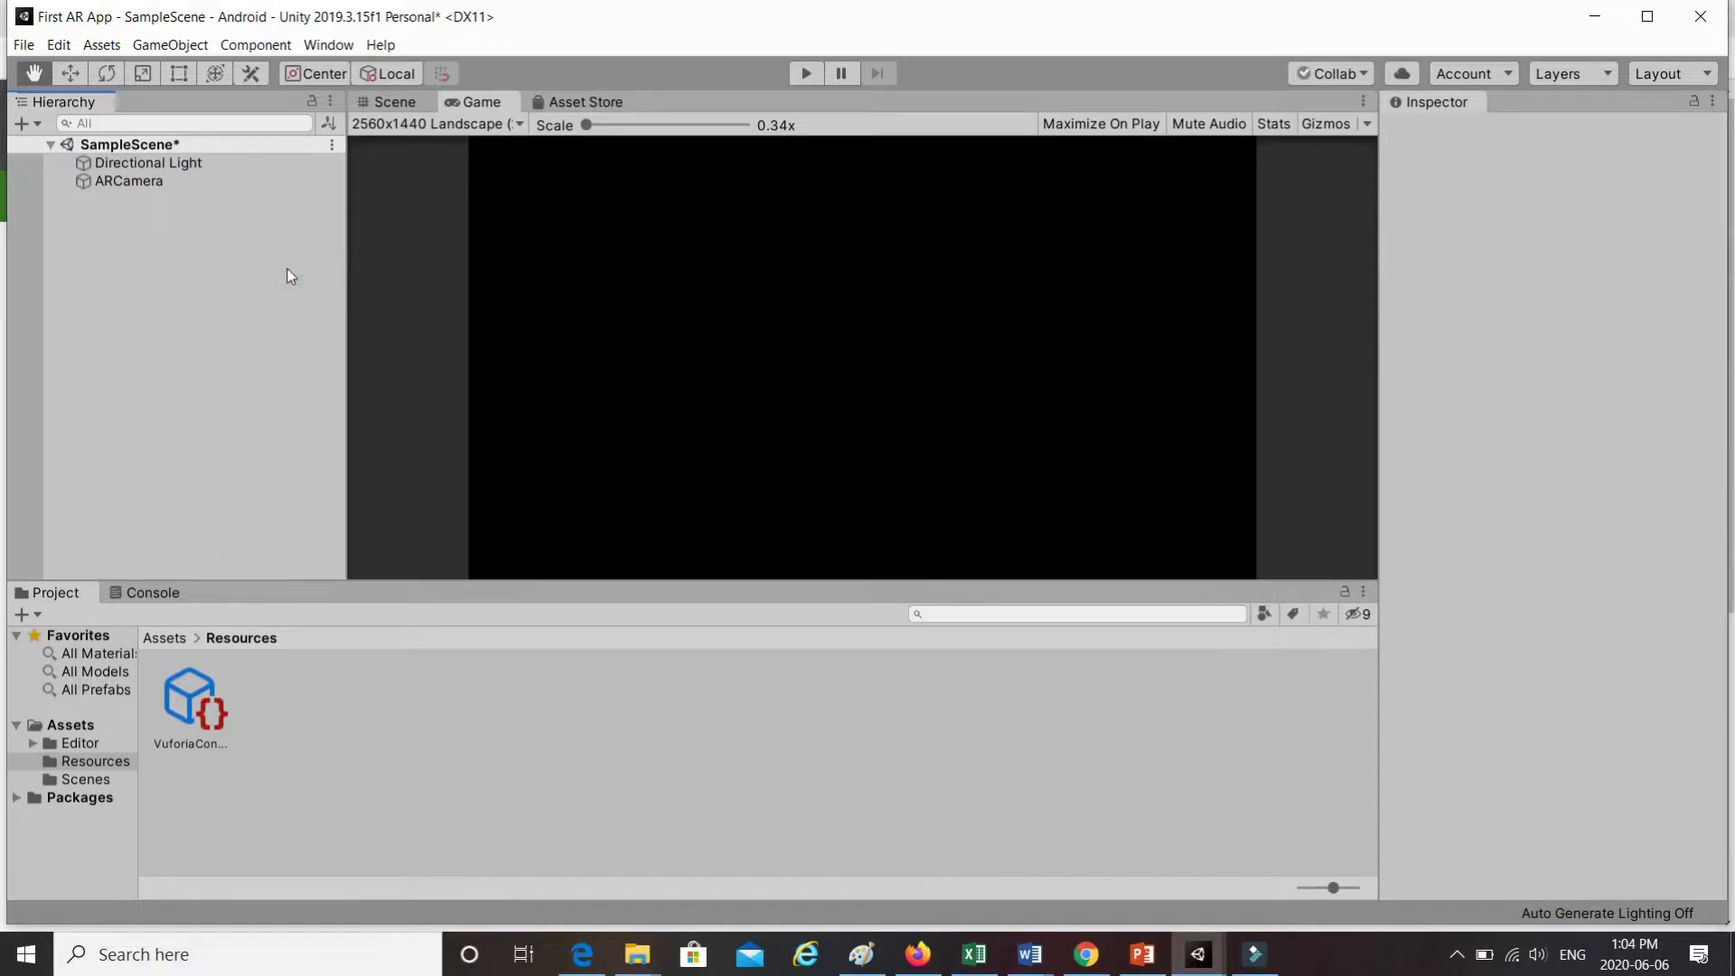
- Open the ARCamera's Vuforia Engine configuration and focus its empty App License Key field
left_click(148, 181)
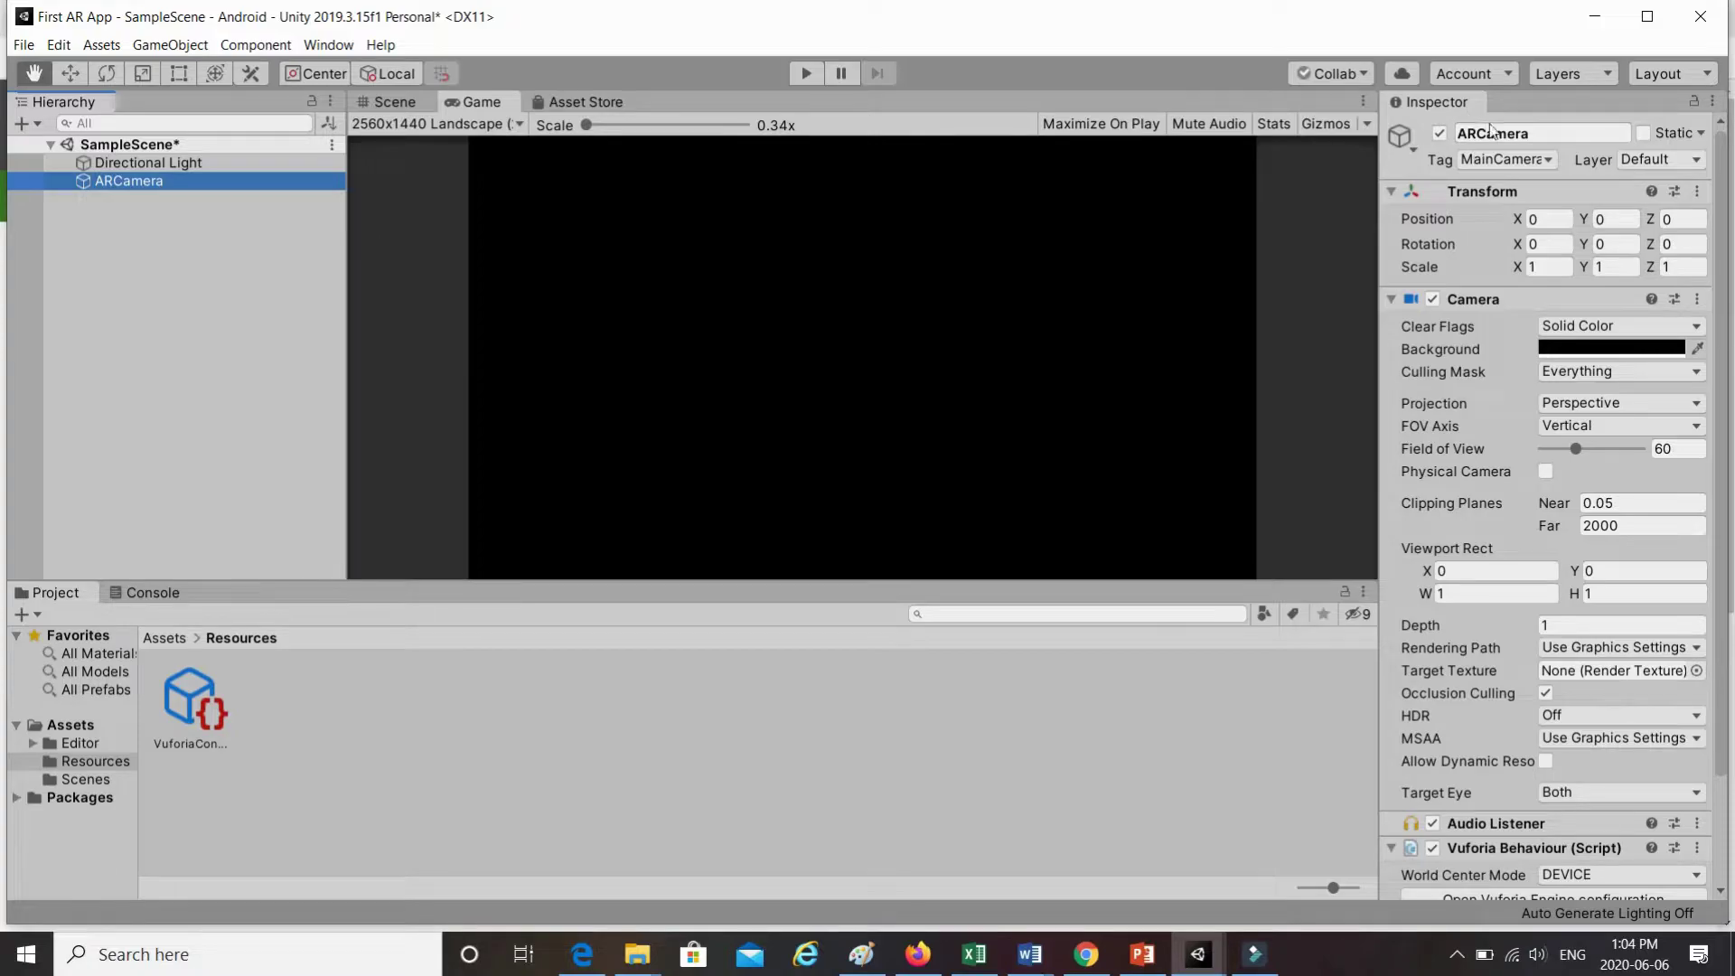
scroll(1625, 365, "down", 3)
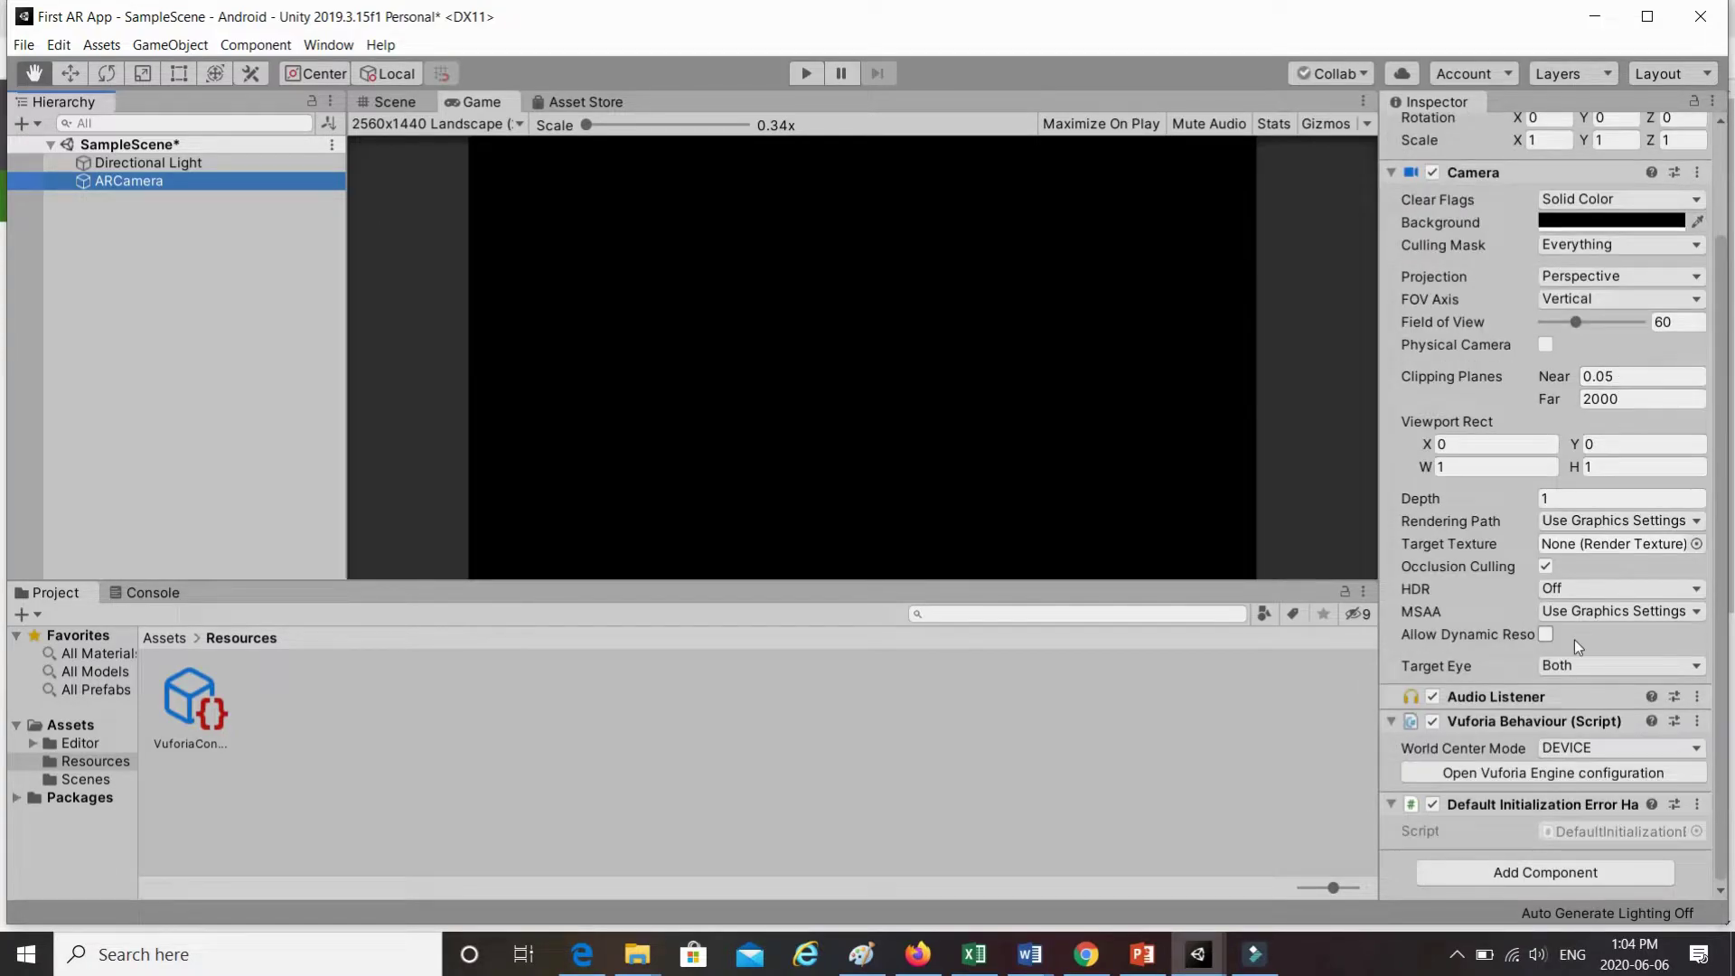
left_click(1564, 772)
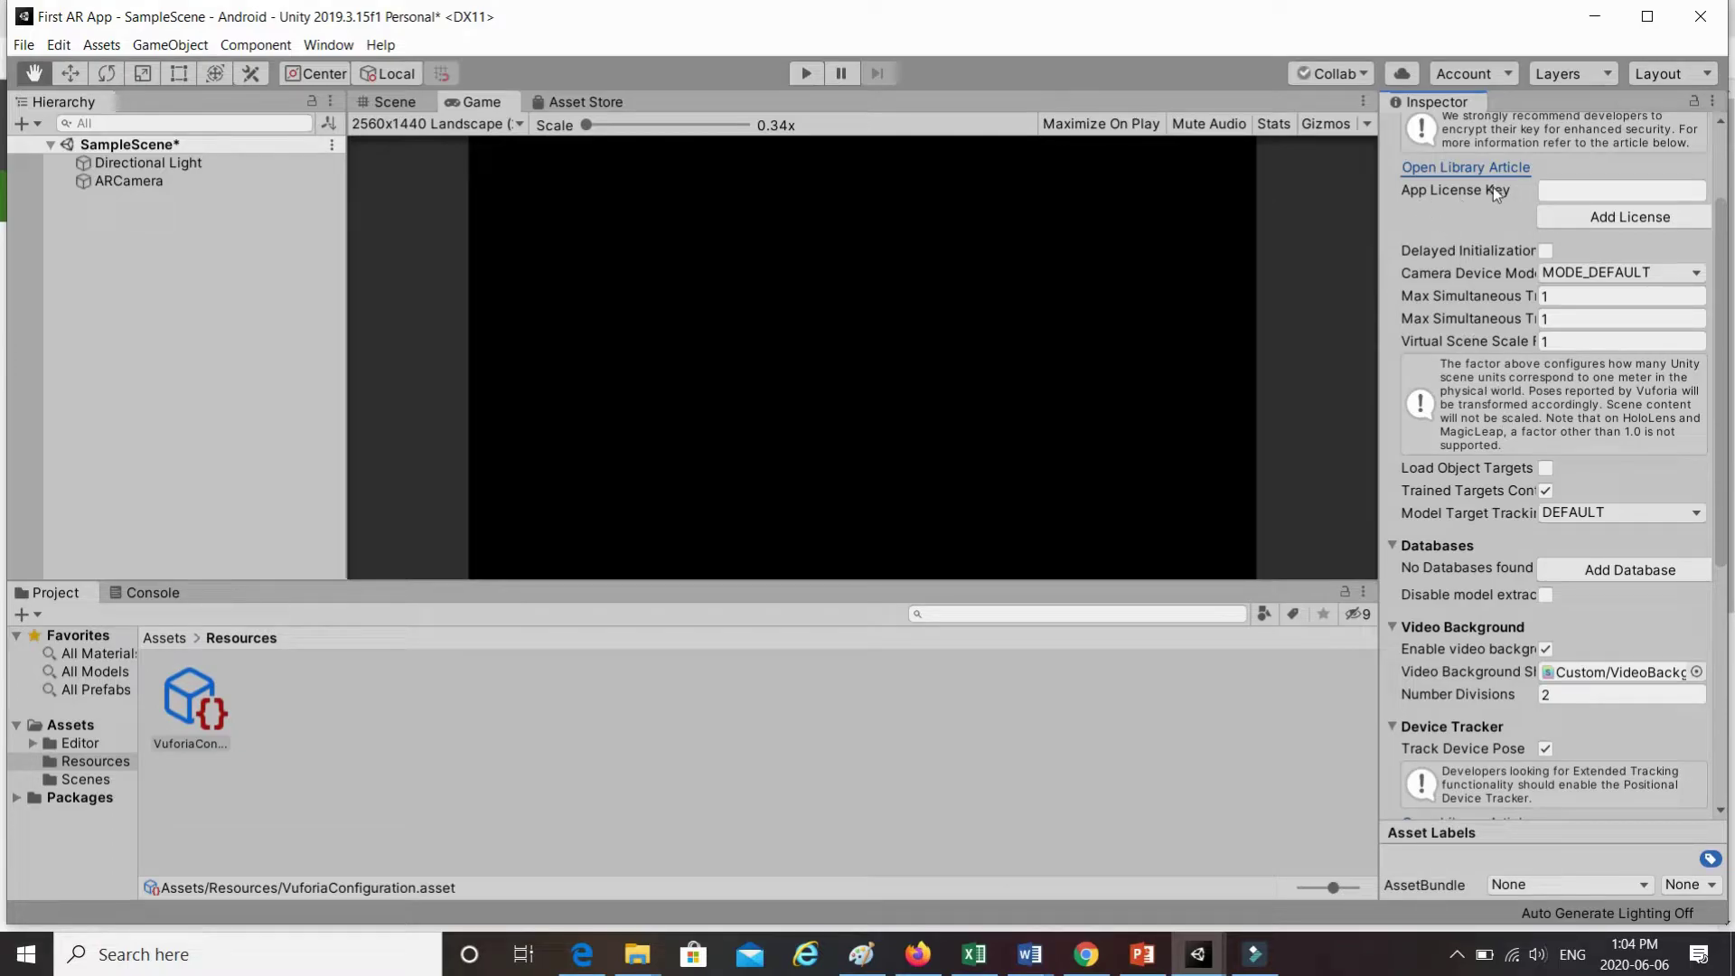
left_click(1562, 192)
left_click(1088, 956)
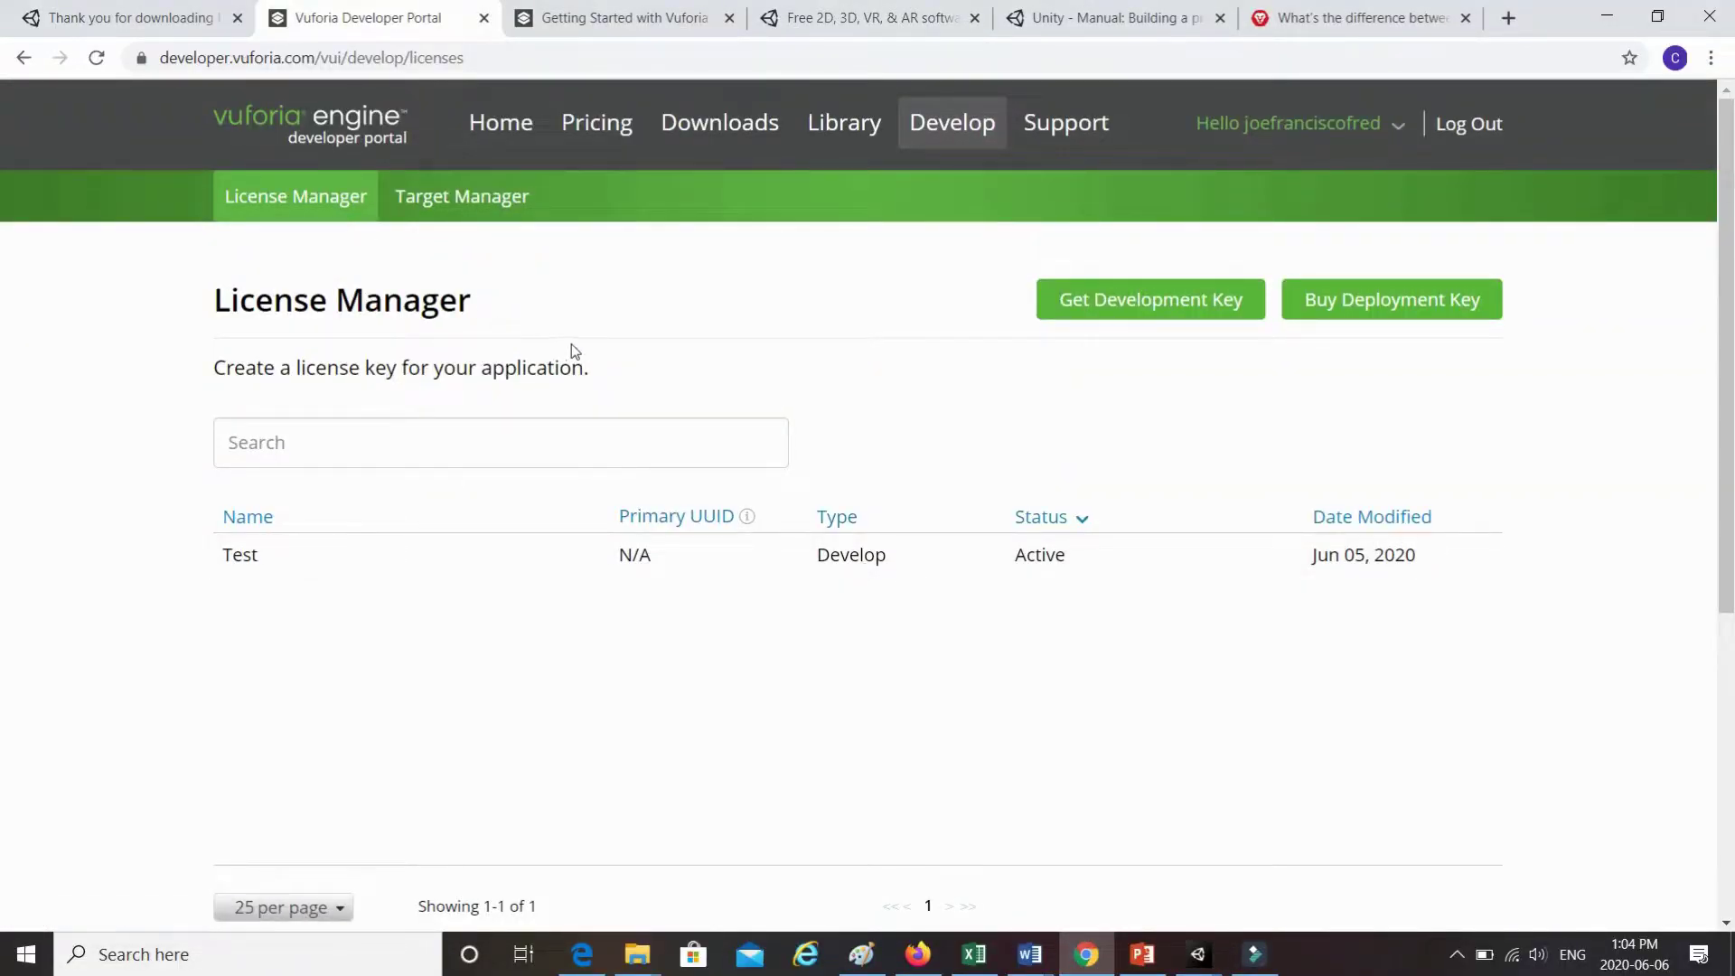
- Create a free development license key named FirstARApp, accepting the developer agreement
left_click(1183, 309)
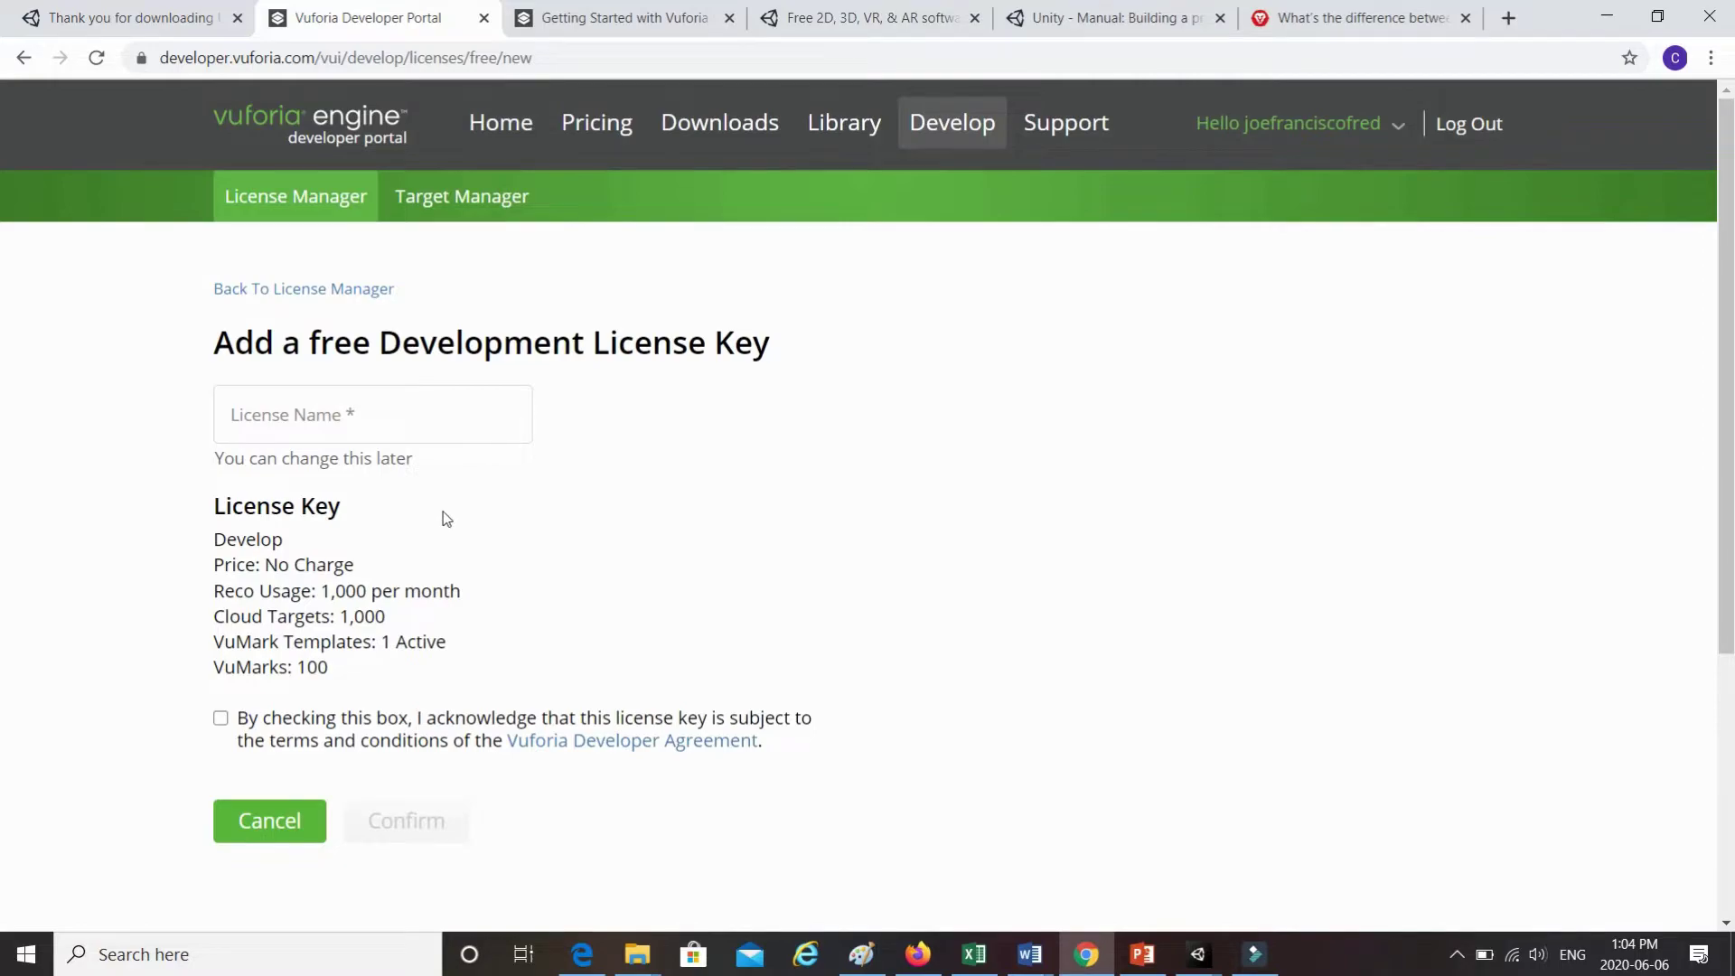
left_click(467, 422)
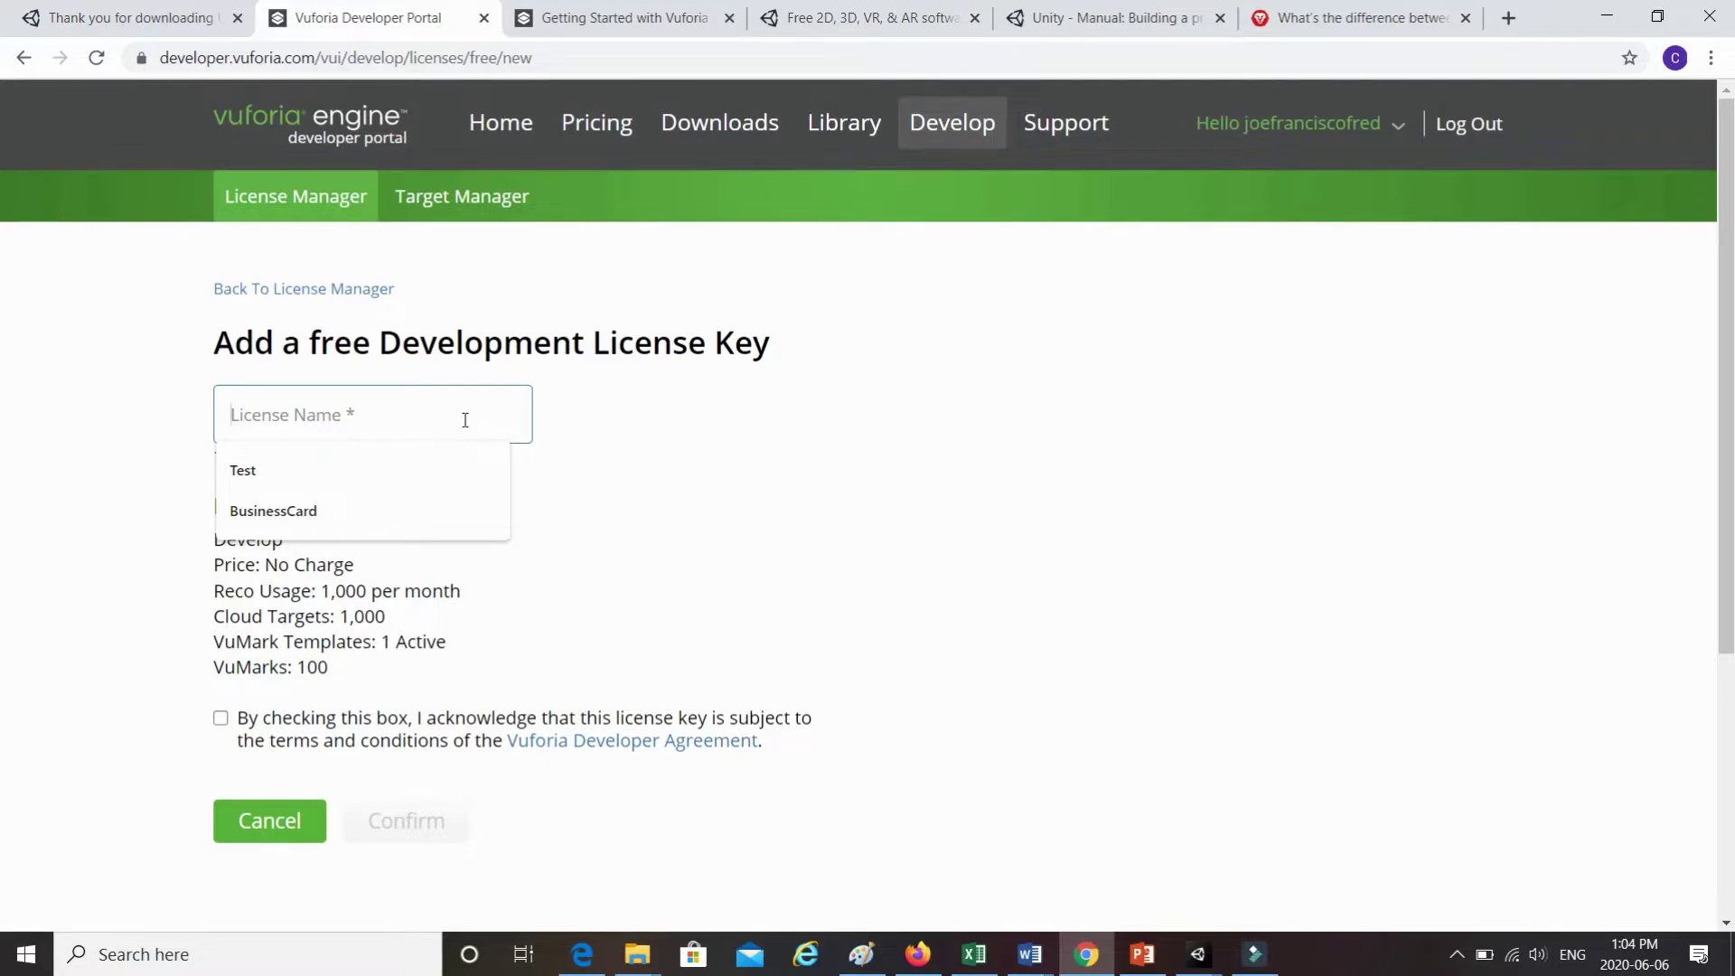
type("First")
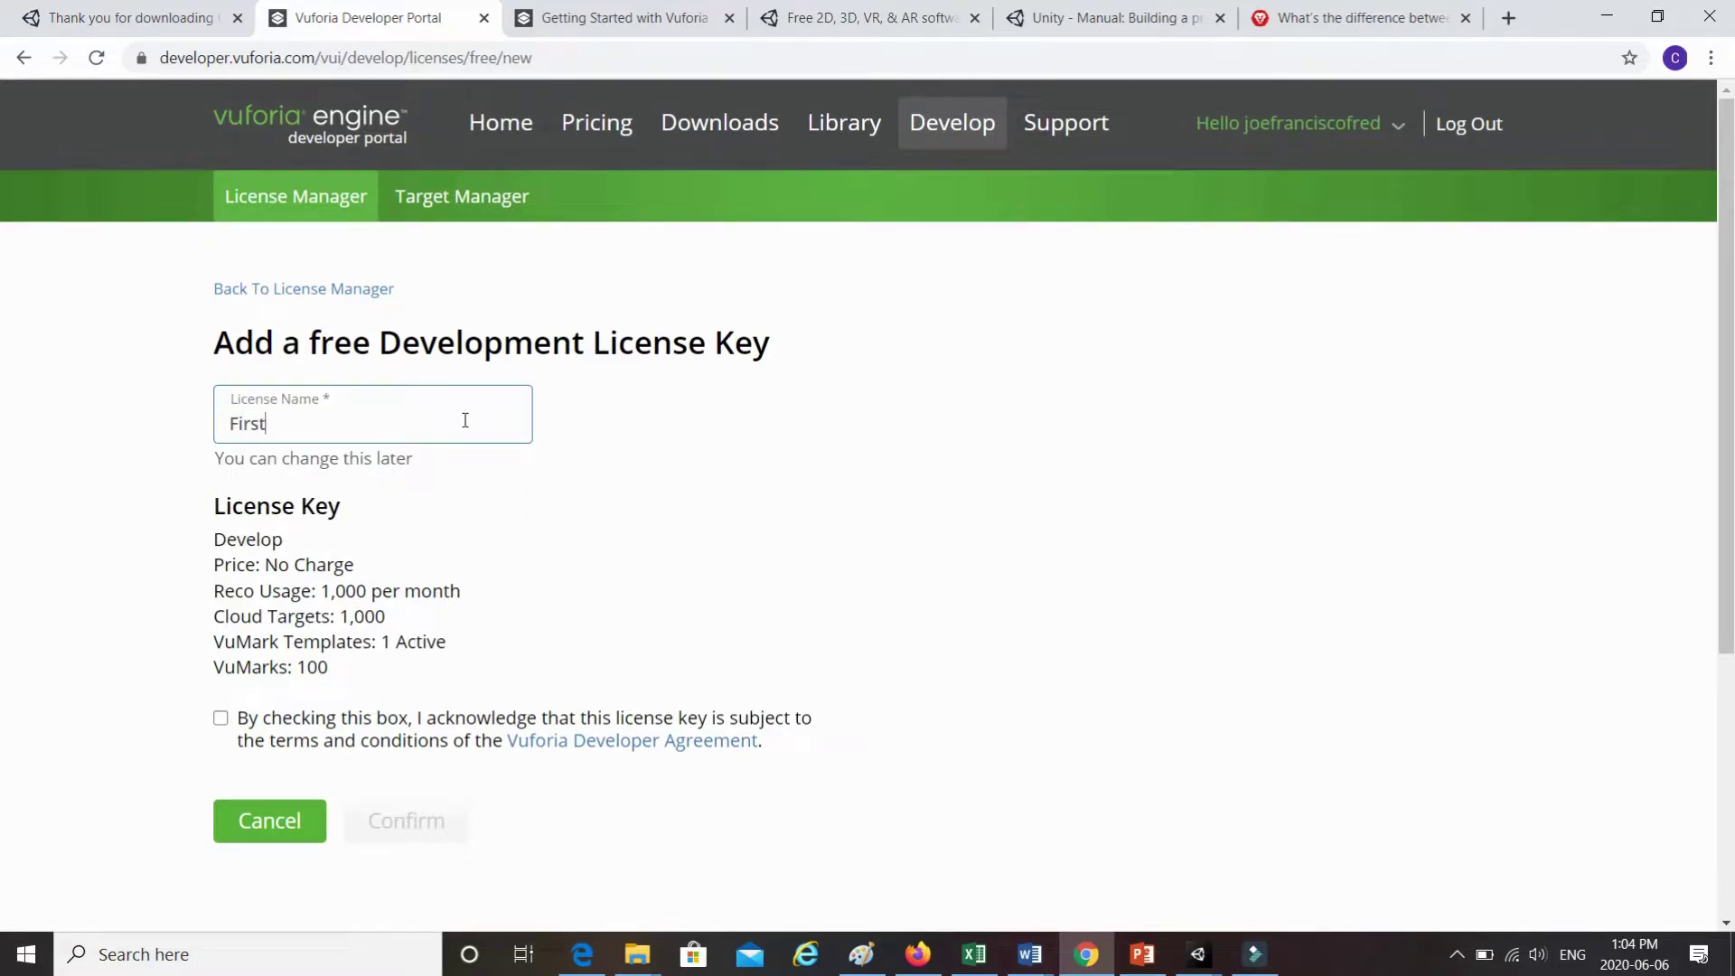
type("ARApp")
left_click(221, 720)
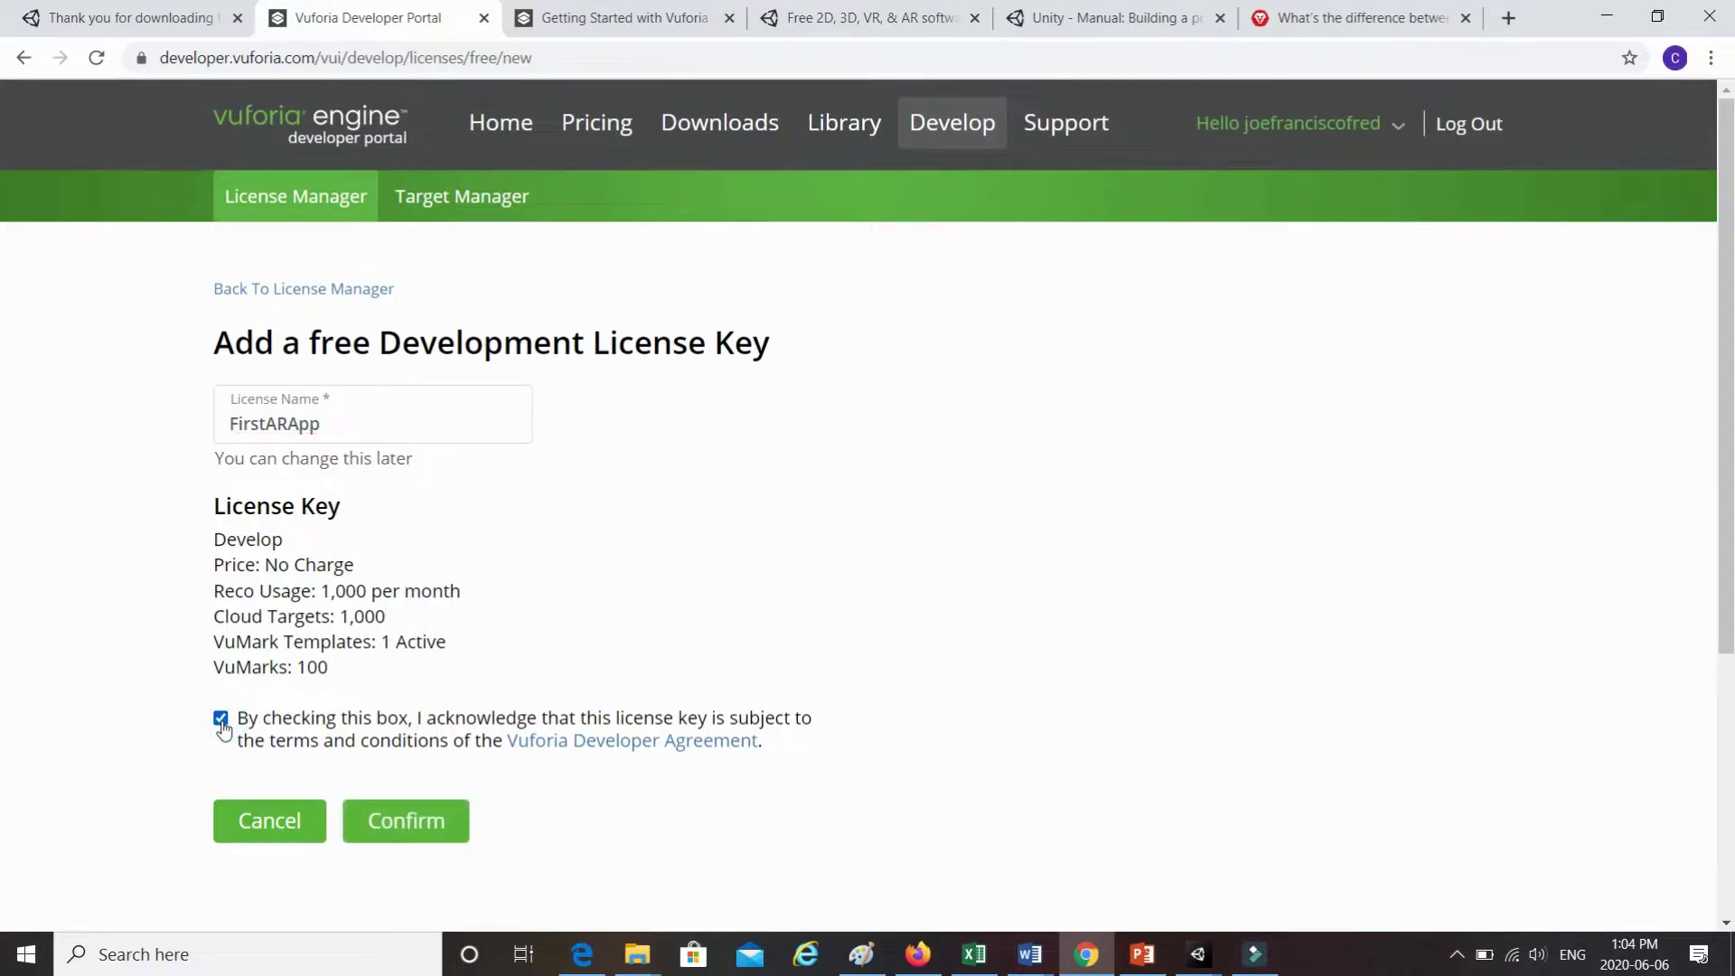
left_click(403, 824)
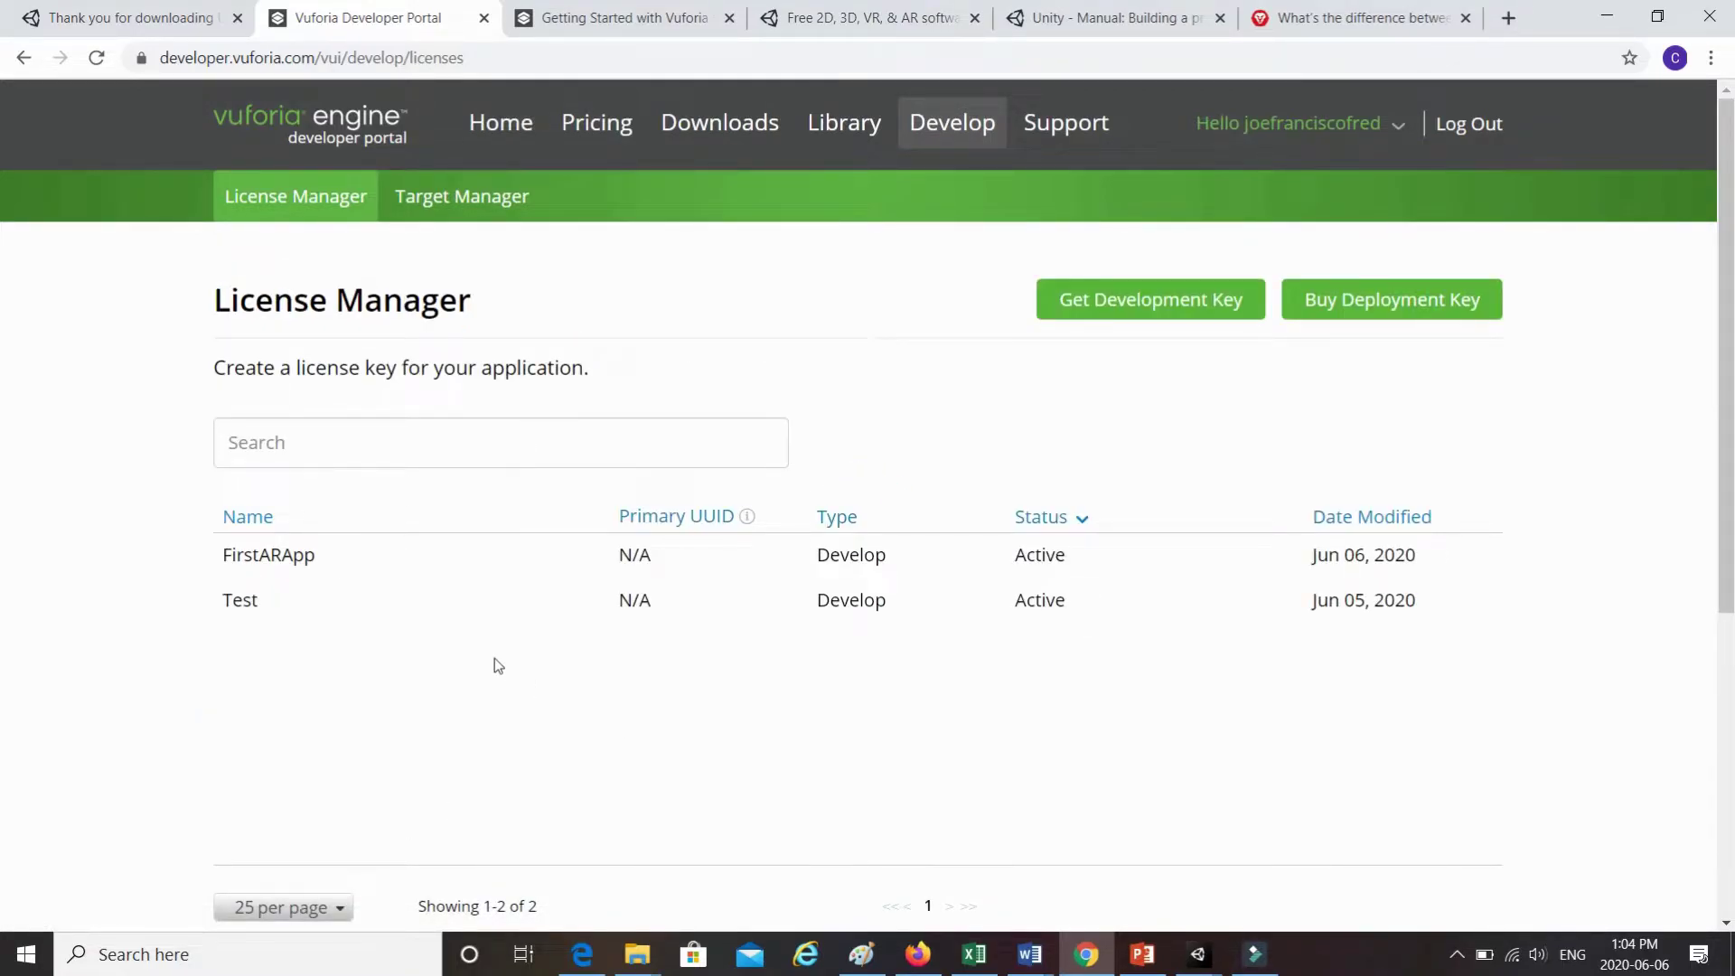
- Open the FirstARApp license details and copy its key to the clipboard
left_click(325, 560)
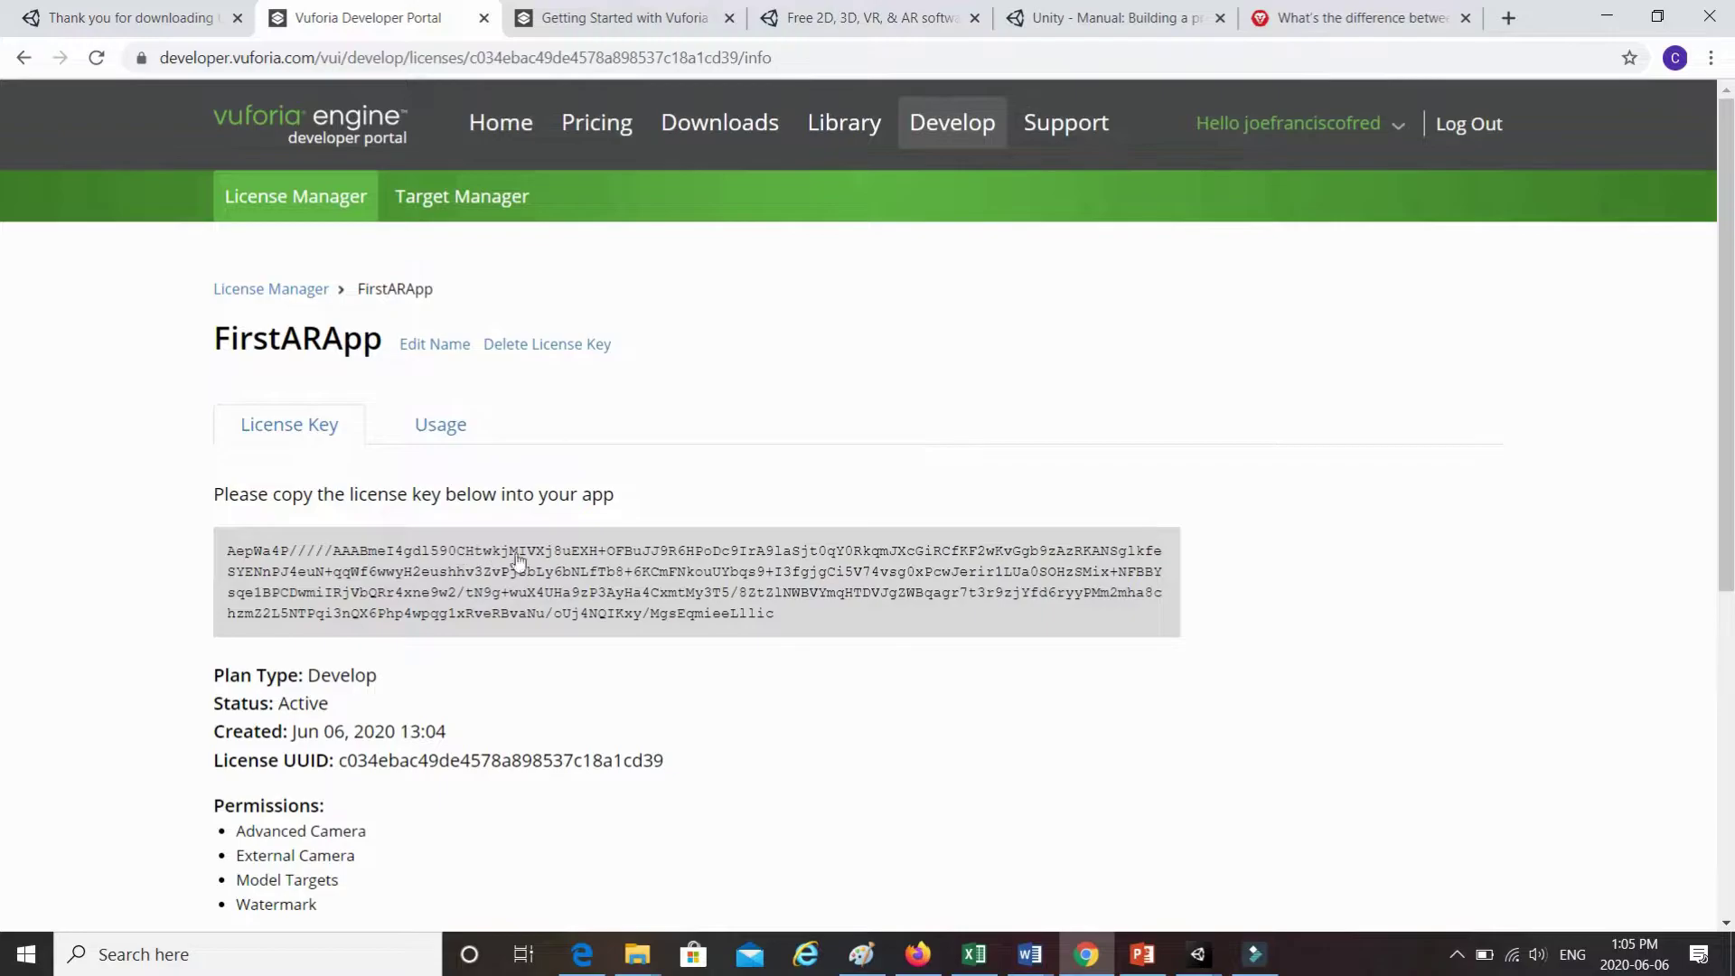
left_click(1056, 630)
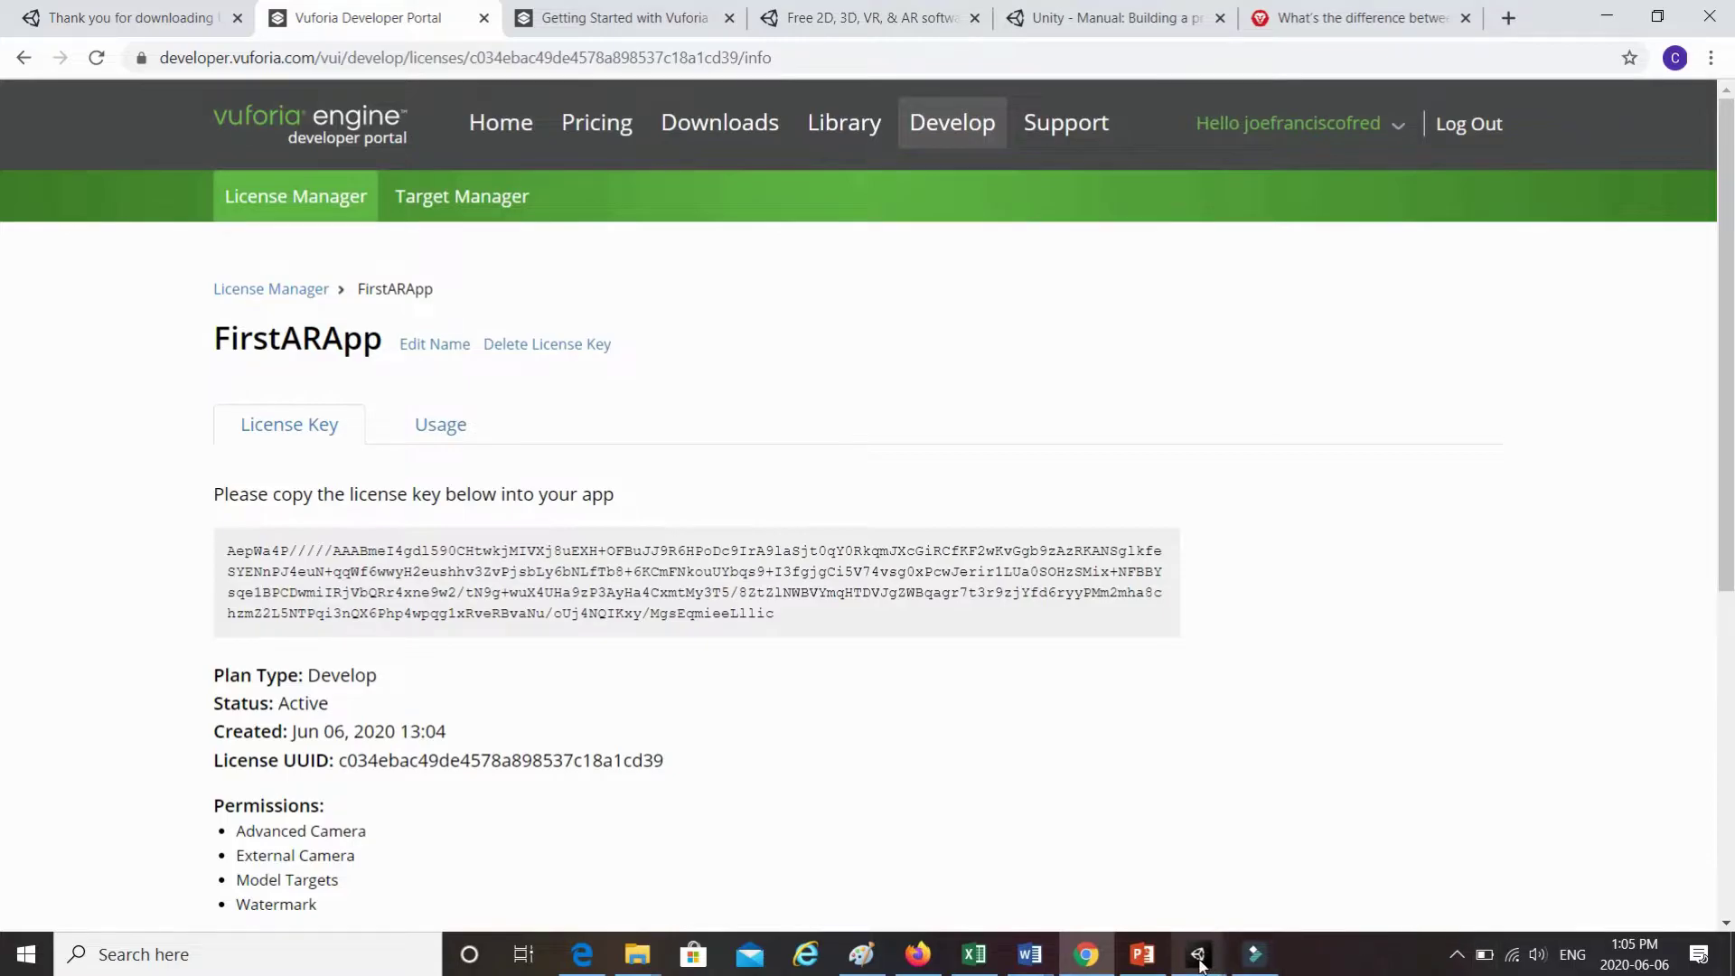
mouse_move(1200, 957)
left_click(1114, 787)
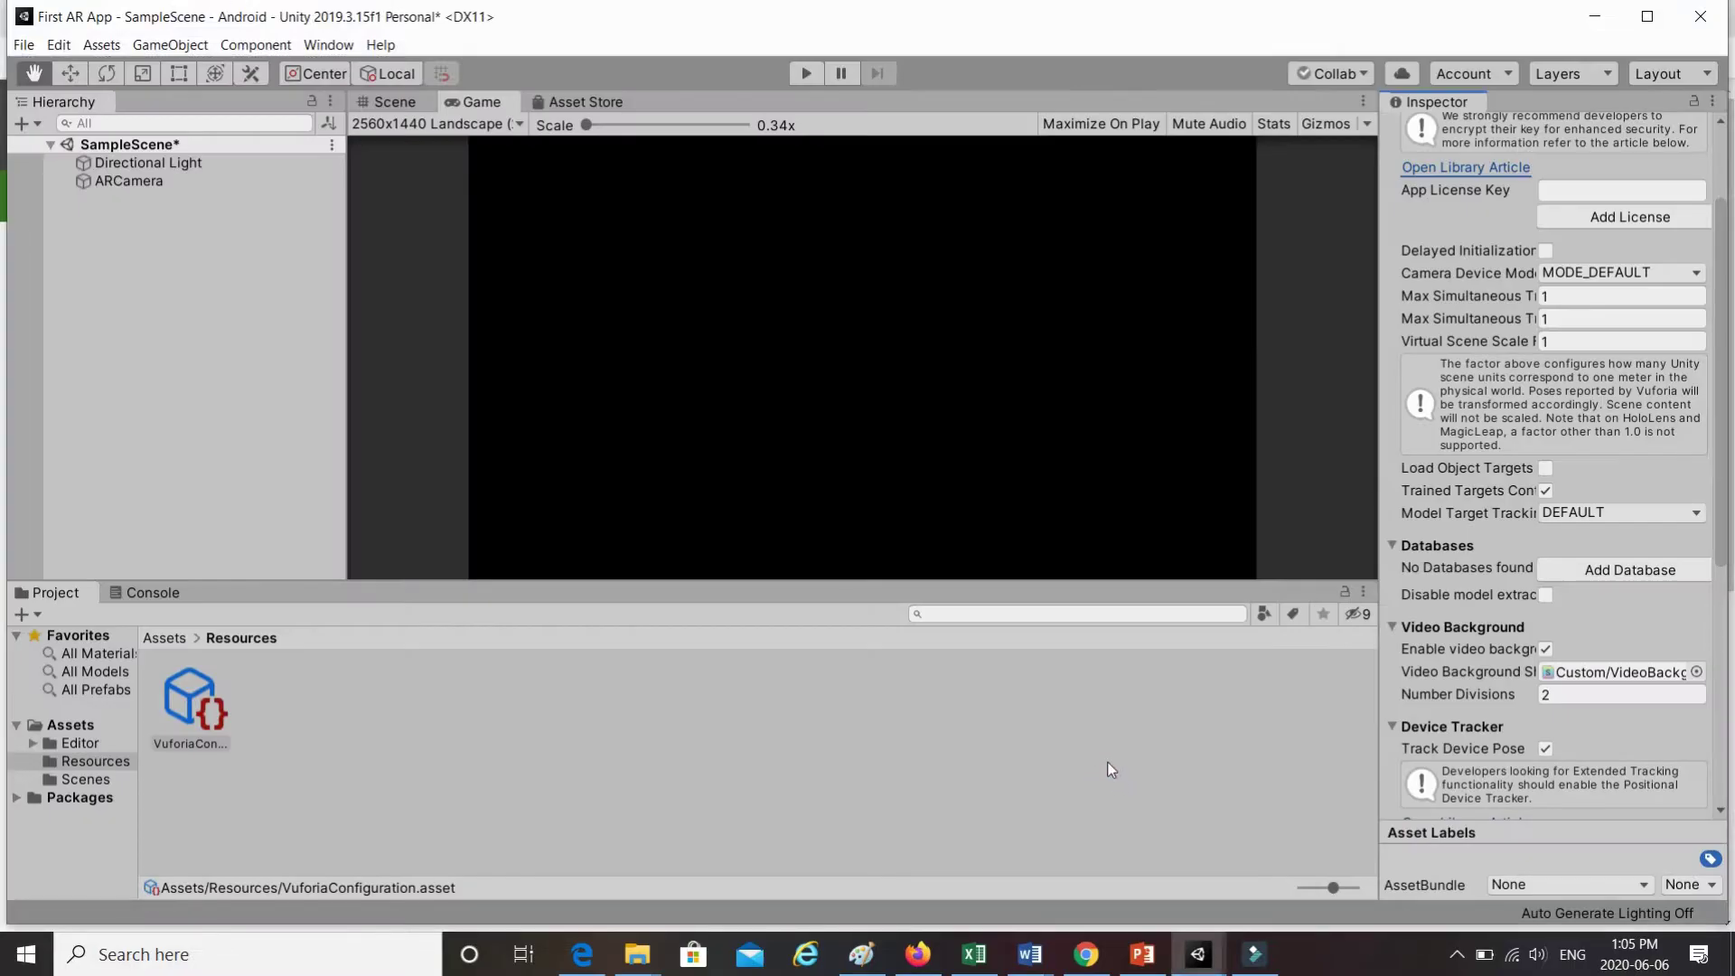
- Paste the copied license key into the Vuforia configuration's App License Key field
left_click(1577, 190)
right_click(1580, 190)
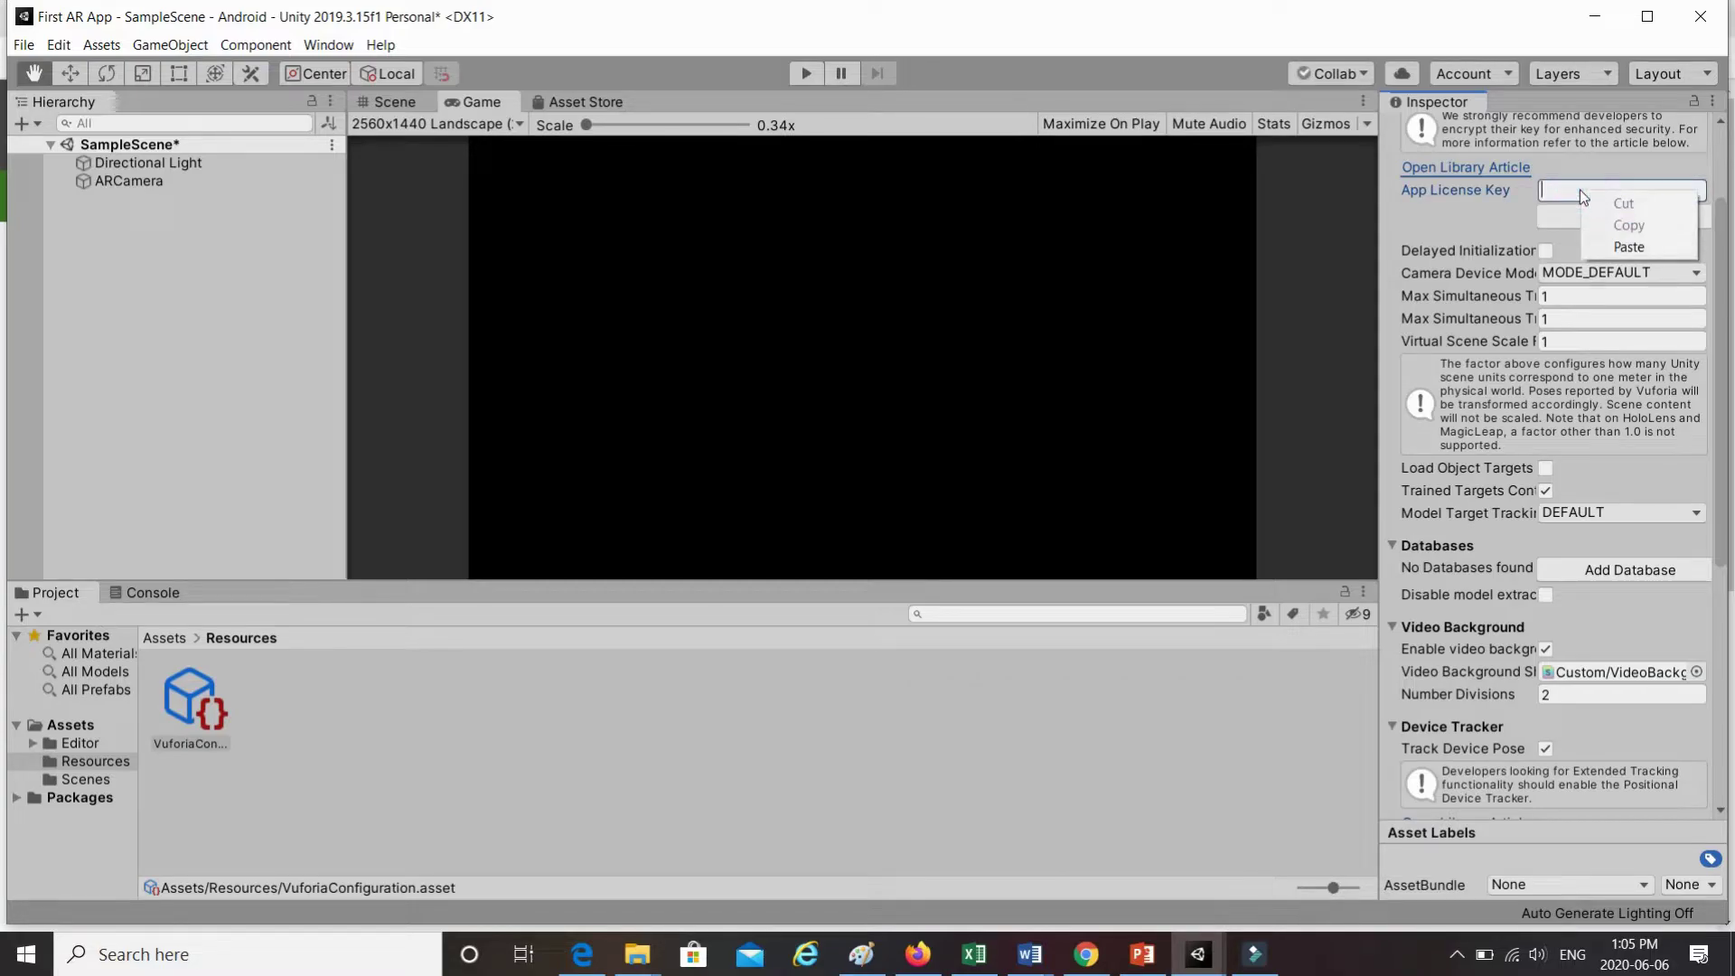
left_click(1629, 247)
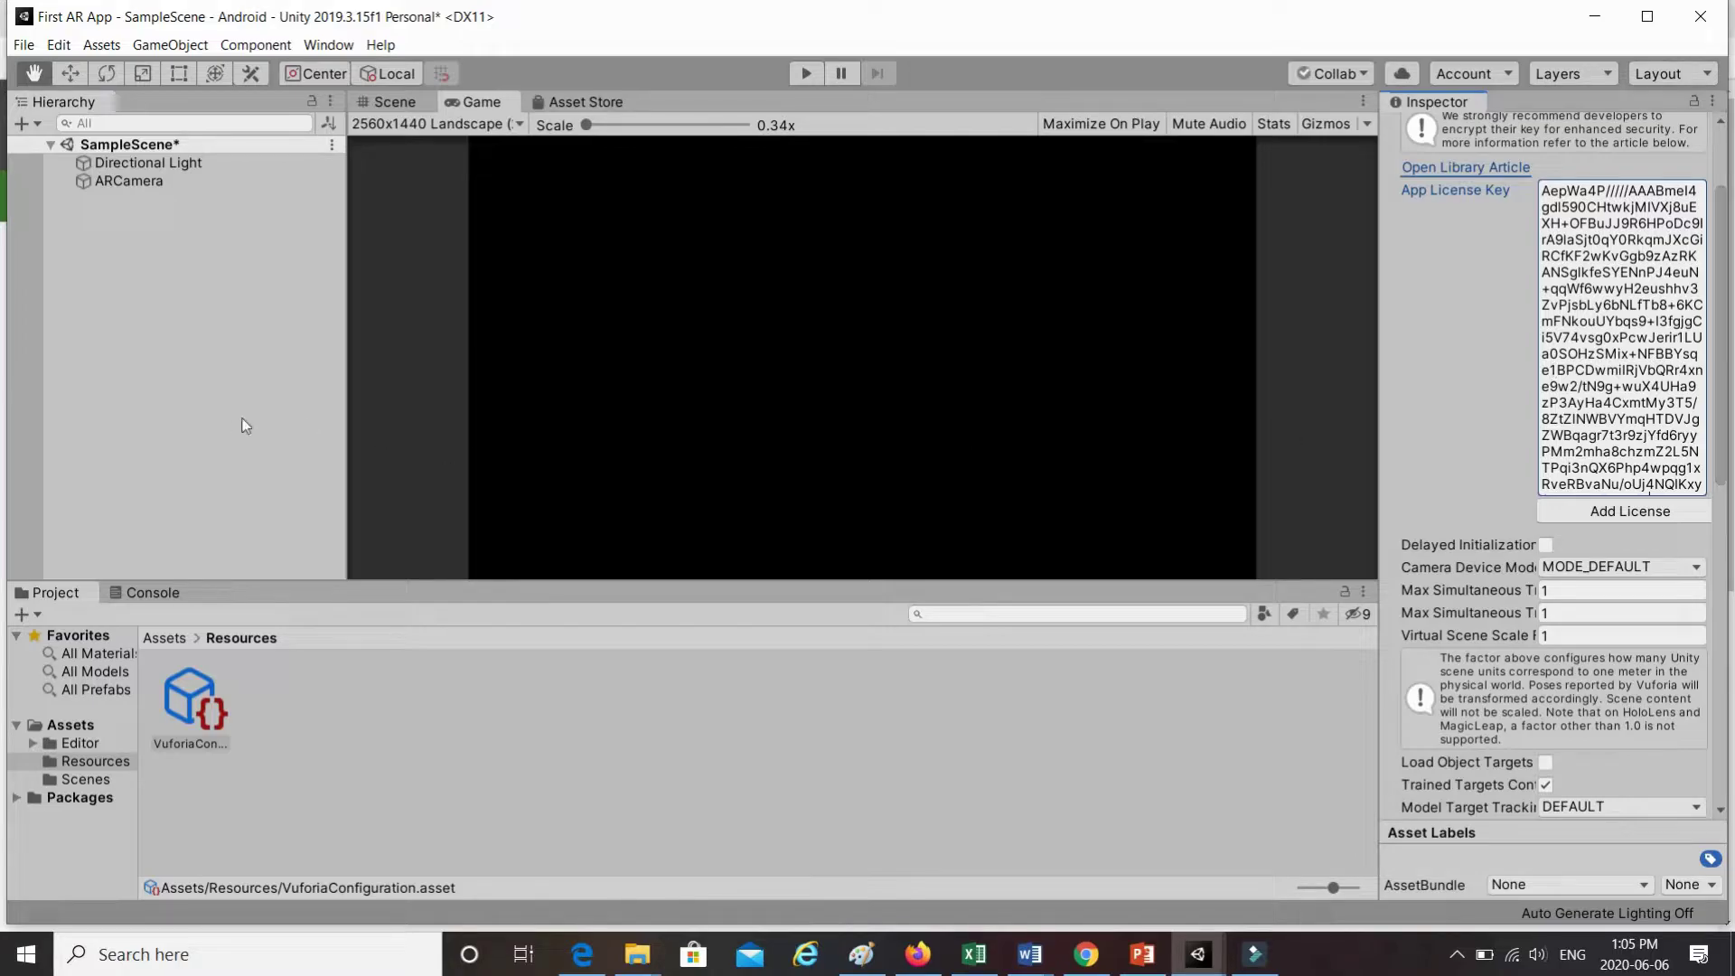
left_click(218, 422)
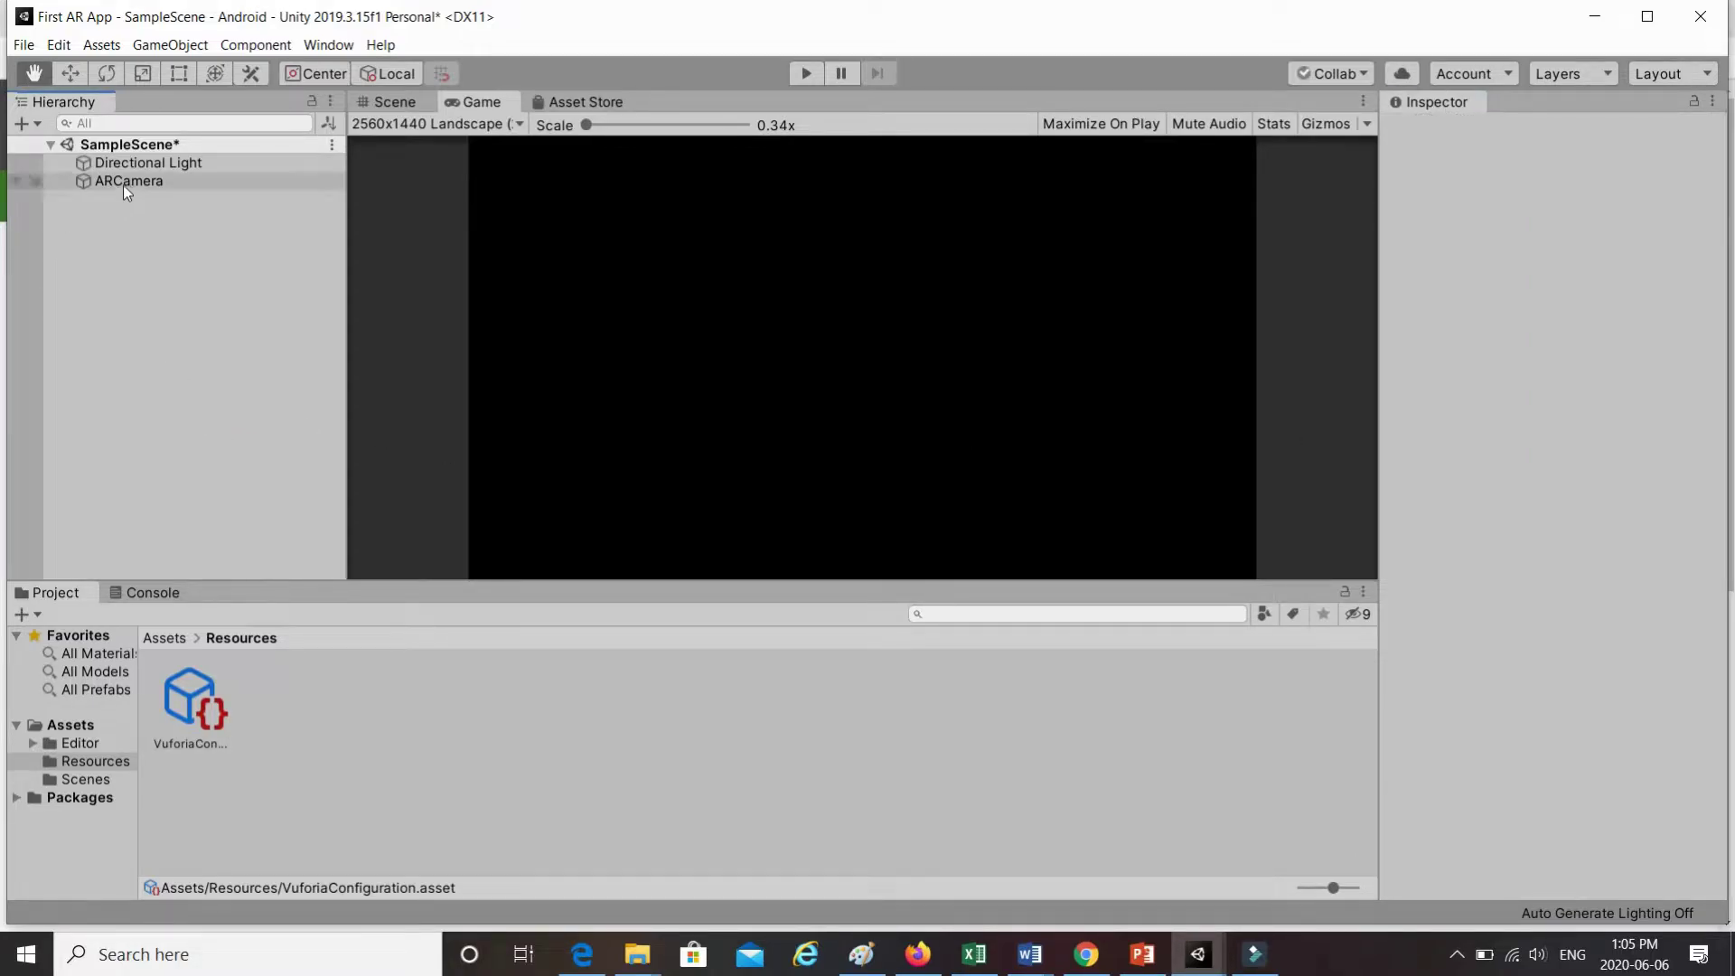
- Add a Vuforia Engine Image Target to the scene from the Hierarchy
right_click(176, 237)
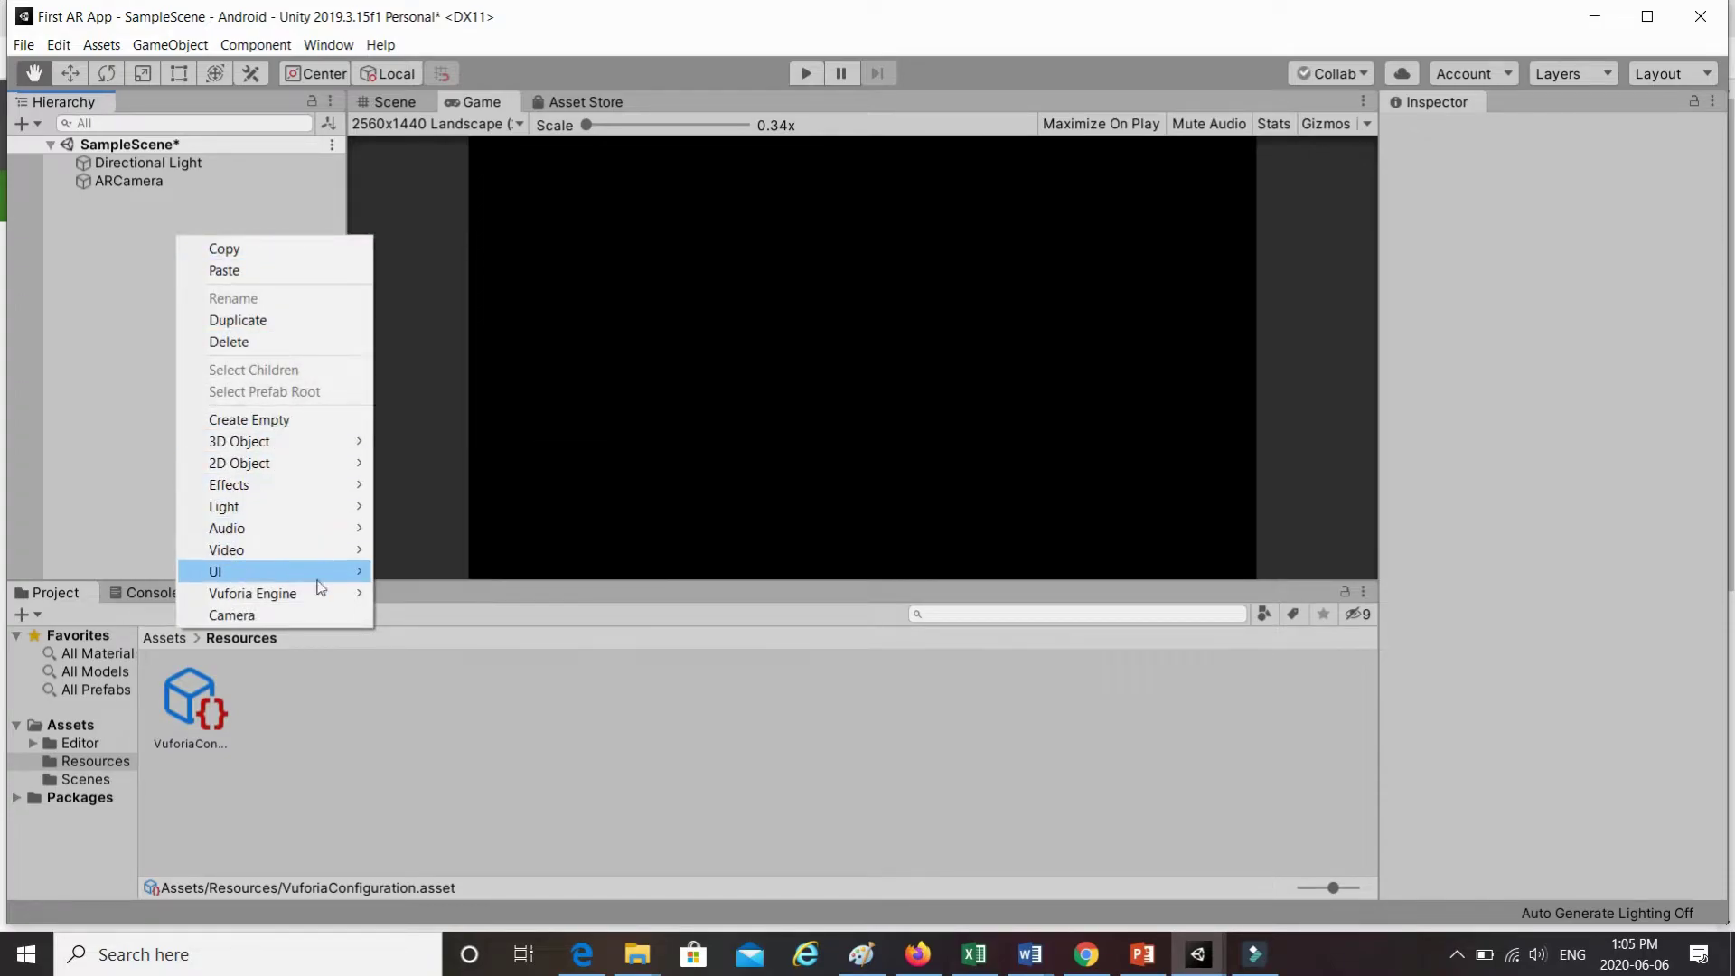
mouse_move(321, 593)
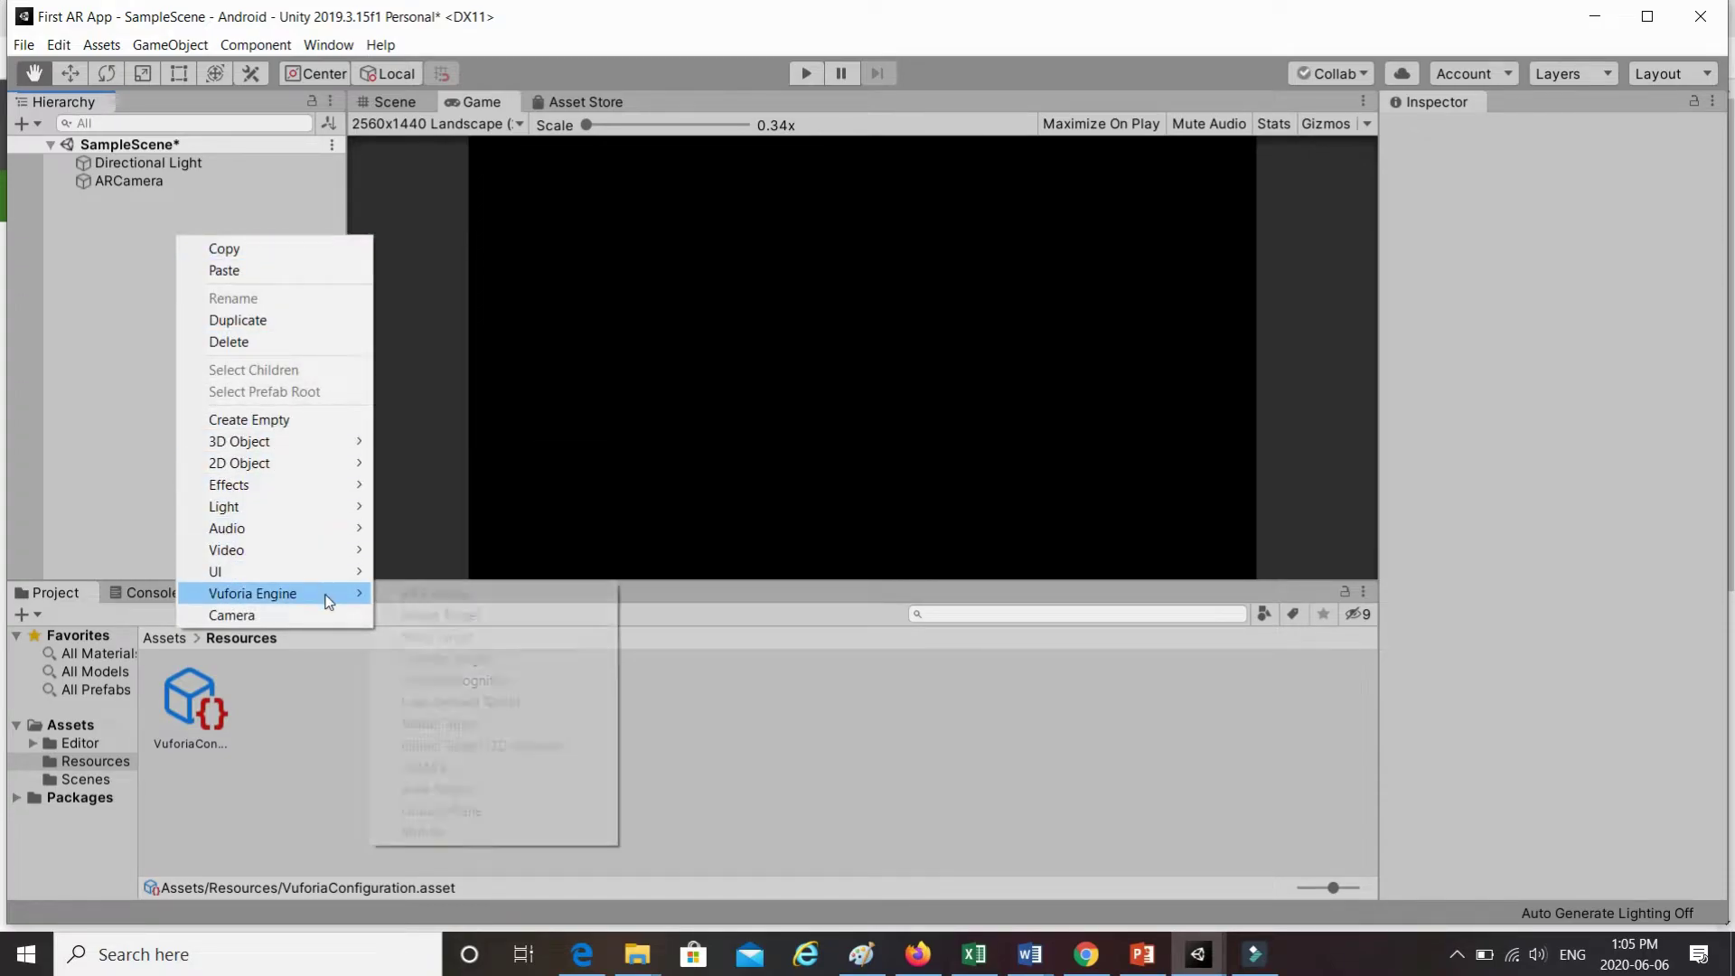
left_click(506, 615)
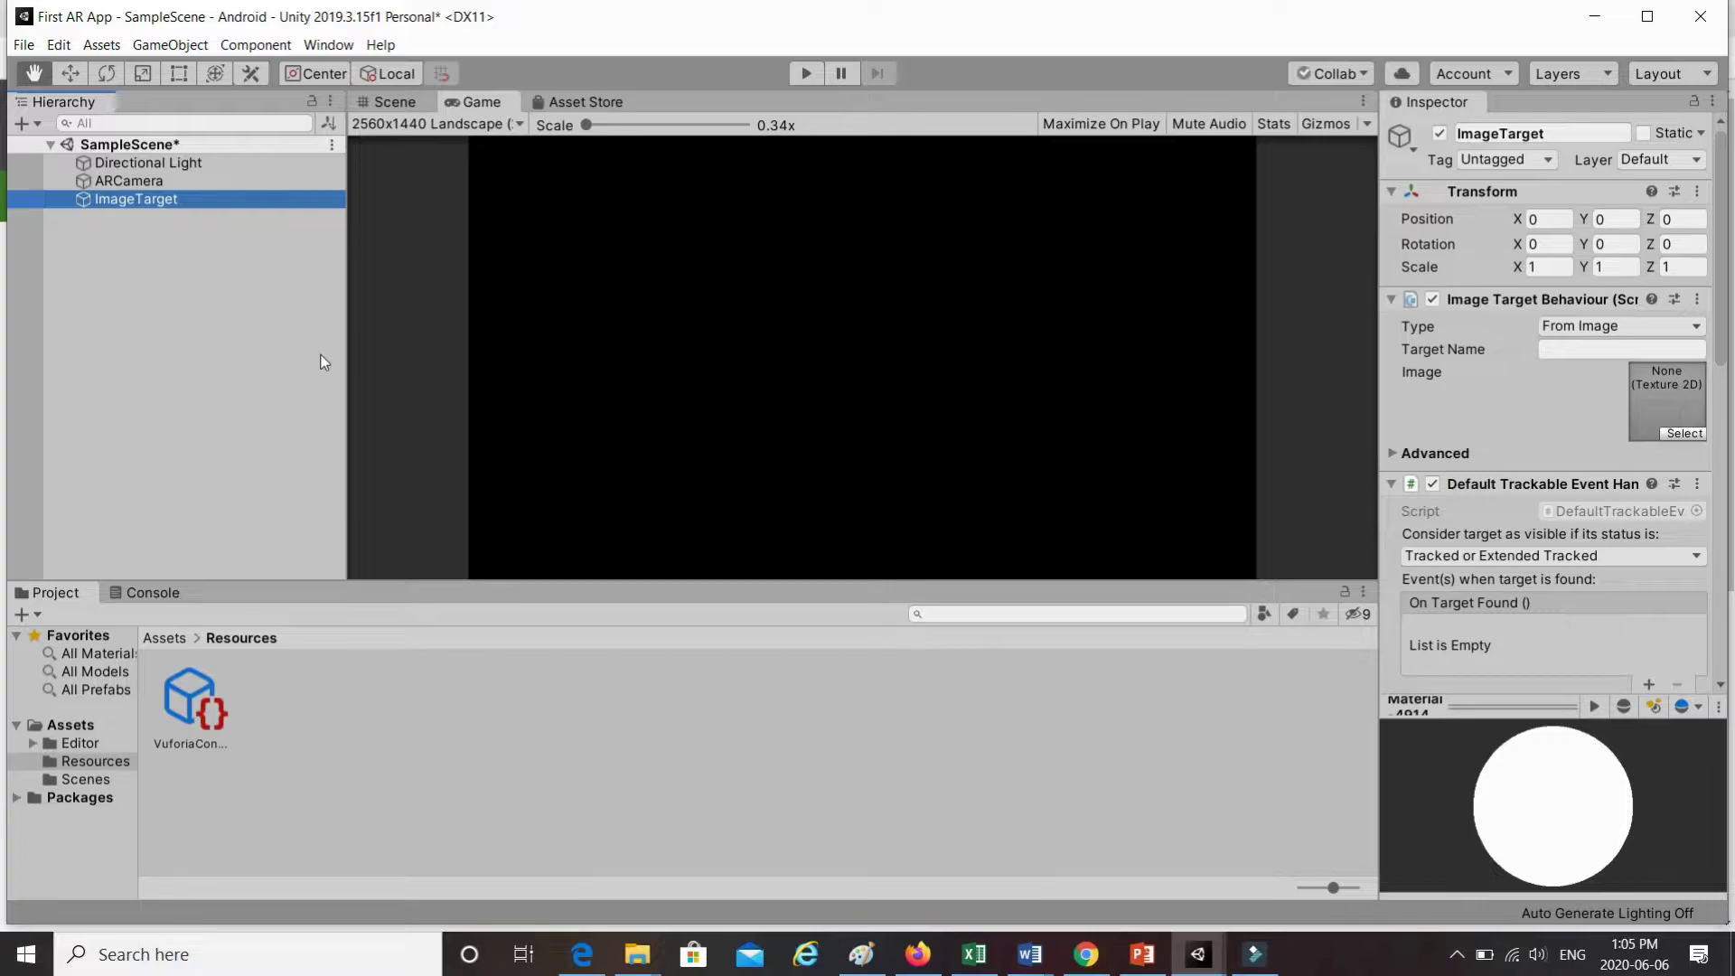
- In the Vuforia Target Manager, add a Device database named BusinessCard
mouse_move(1087, 953)
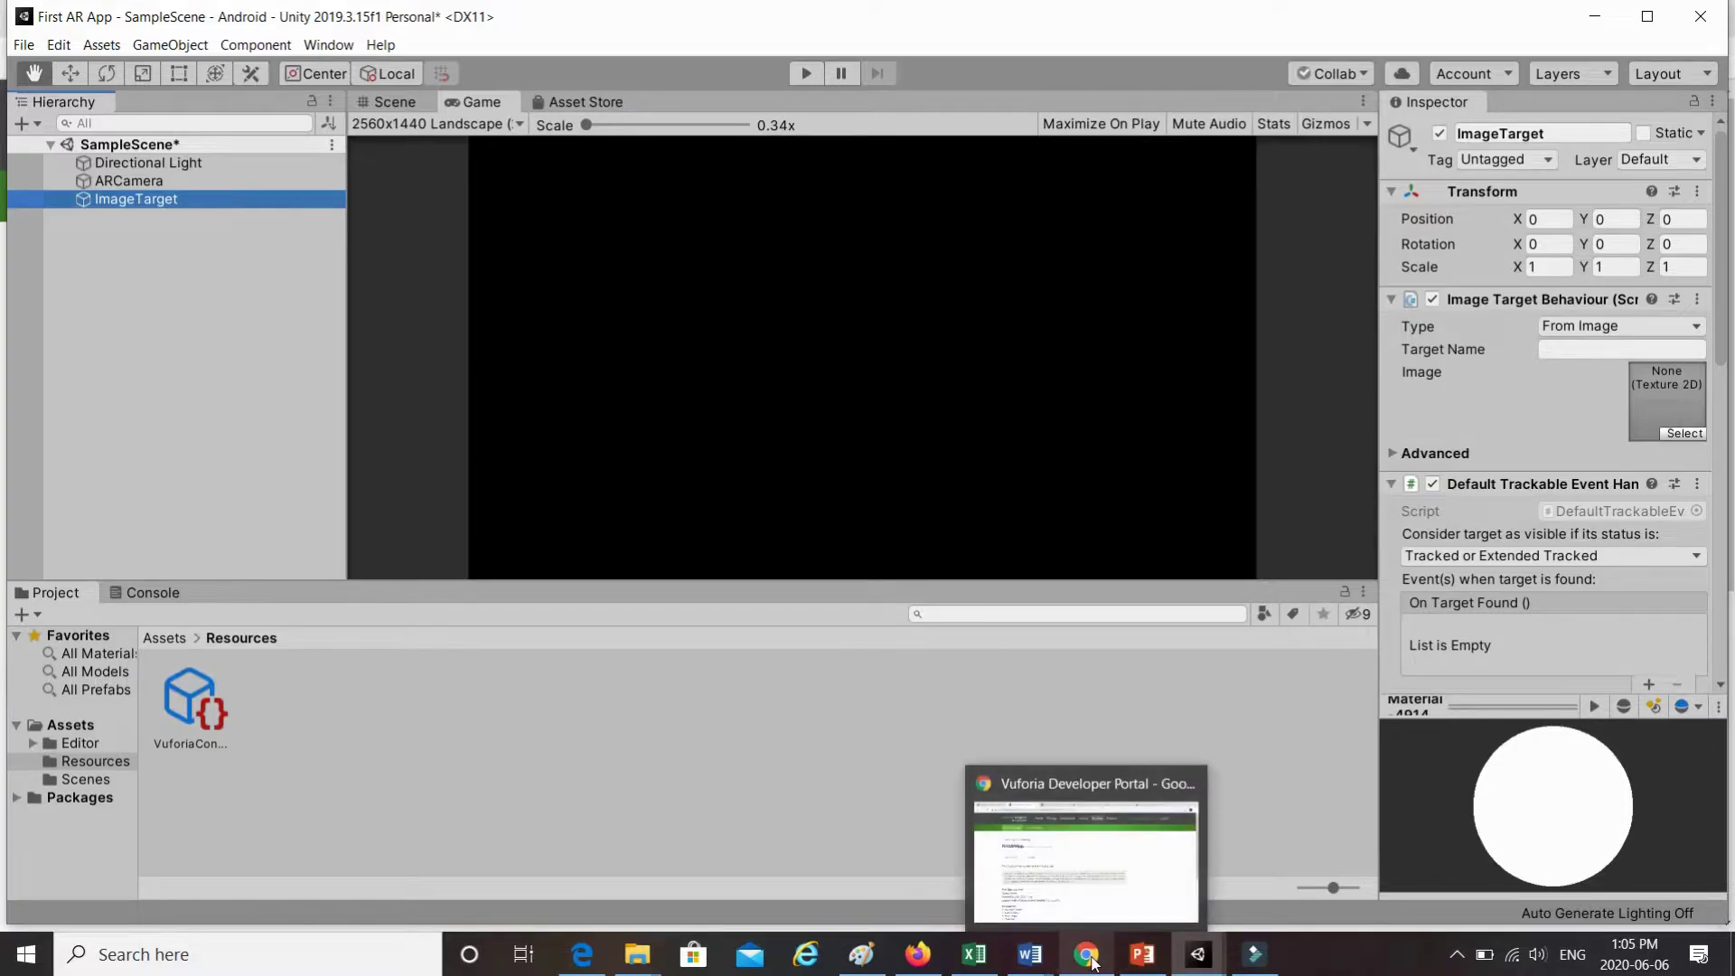
left_click(1081, 897)
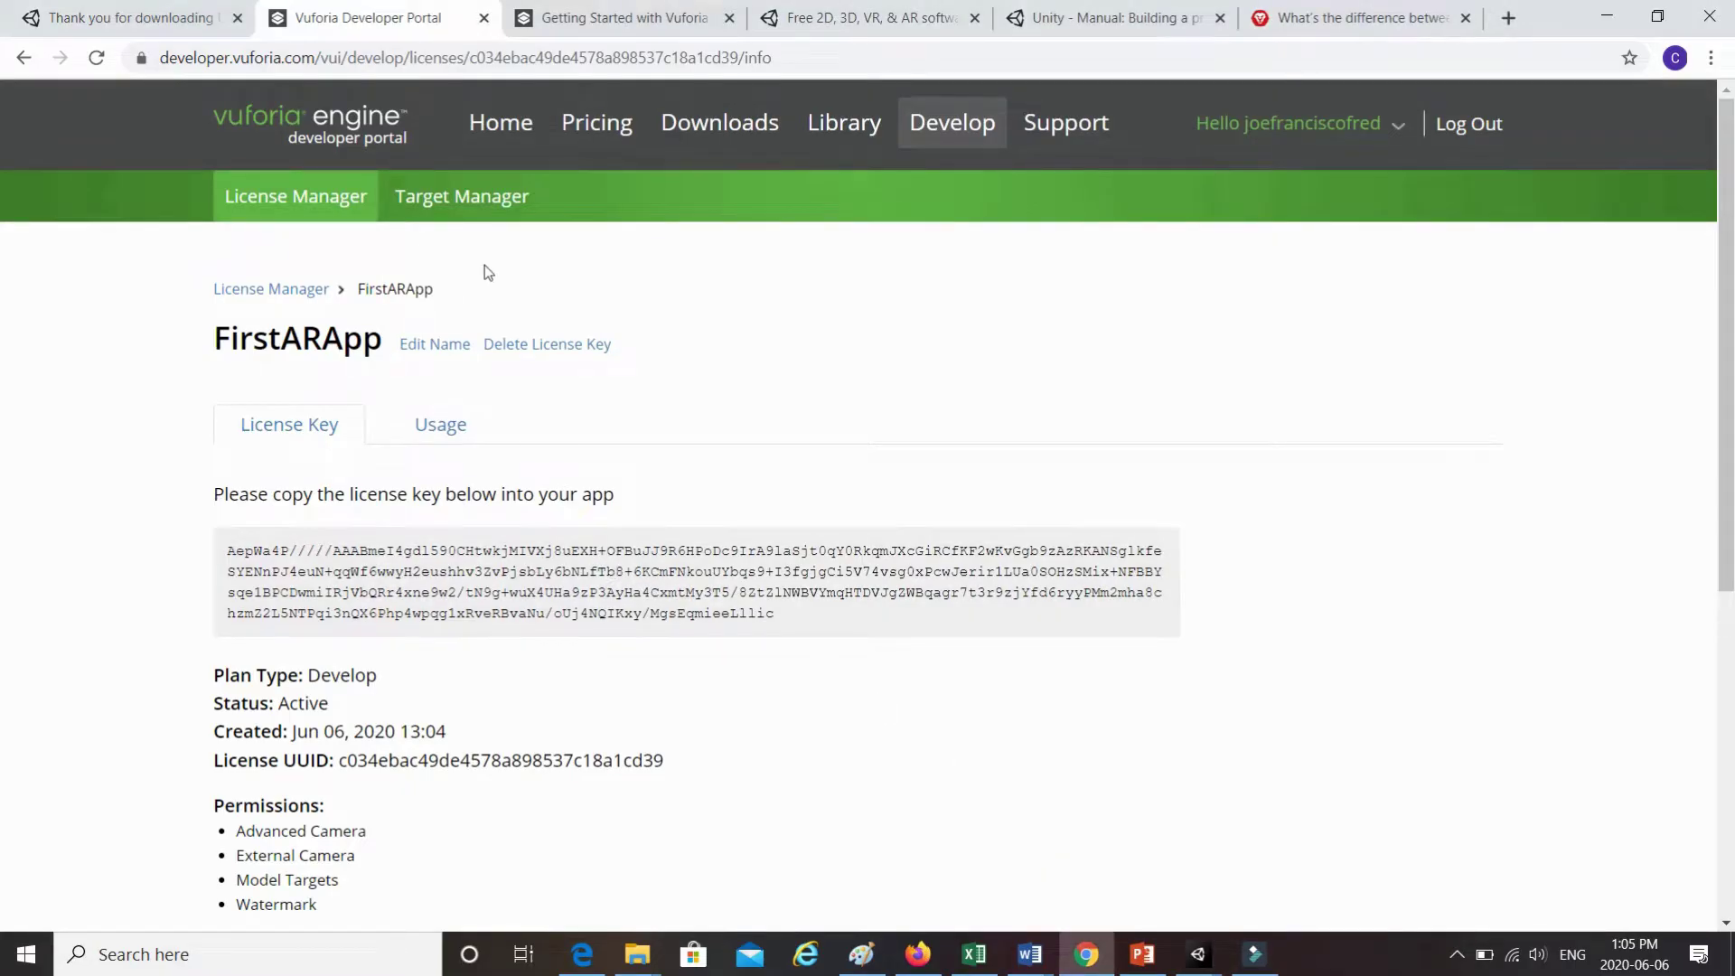
left_click(479, 217)
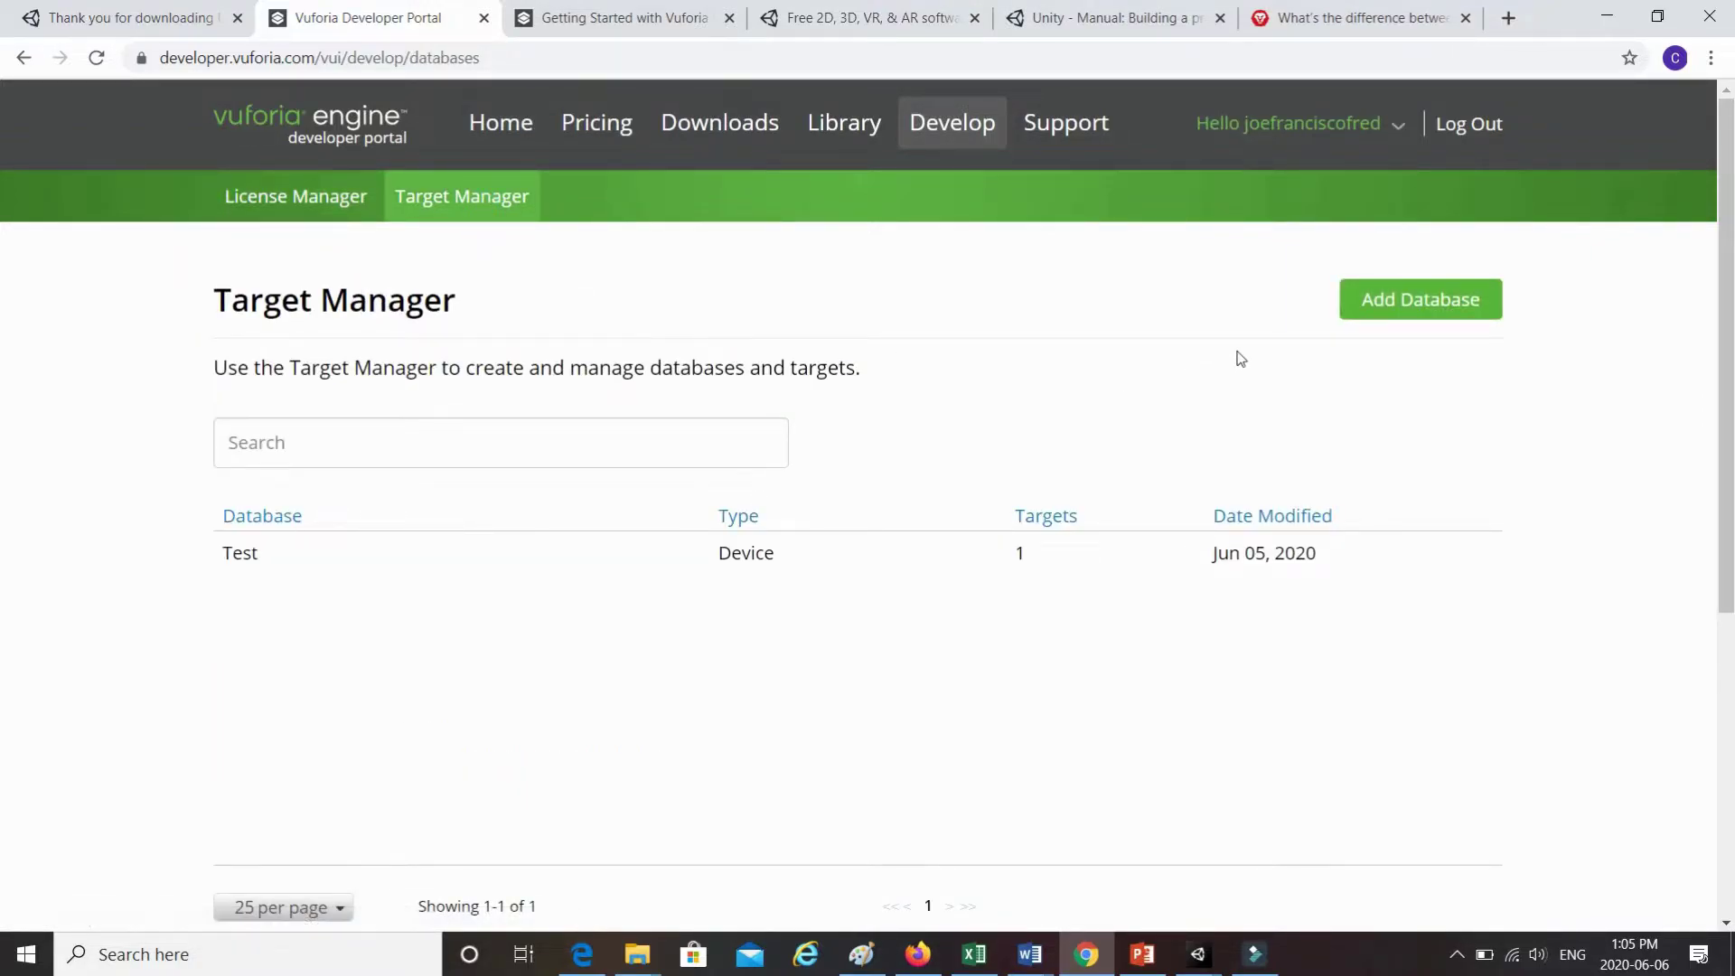
left_click(1446, 323)
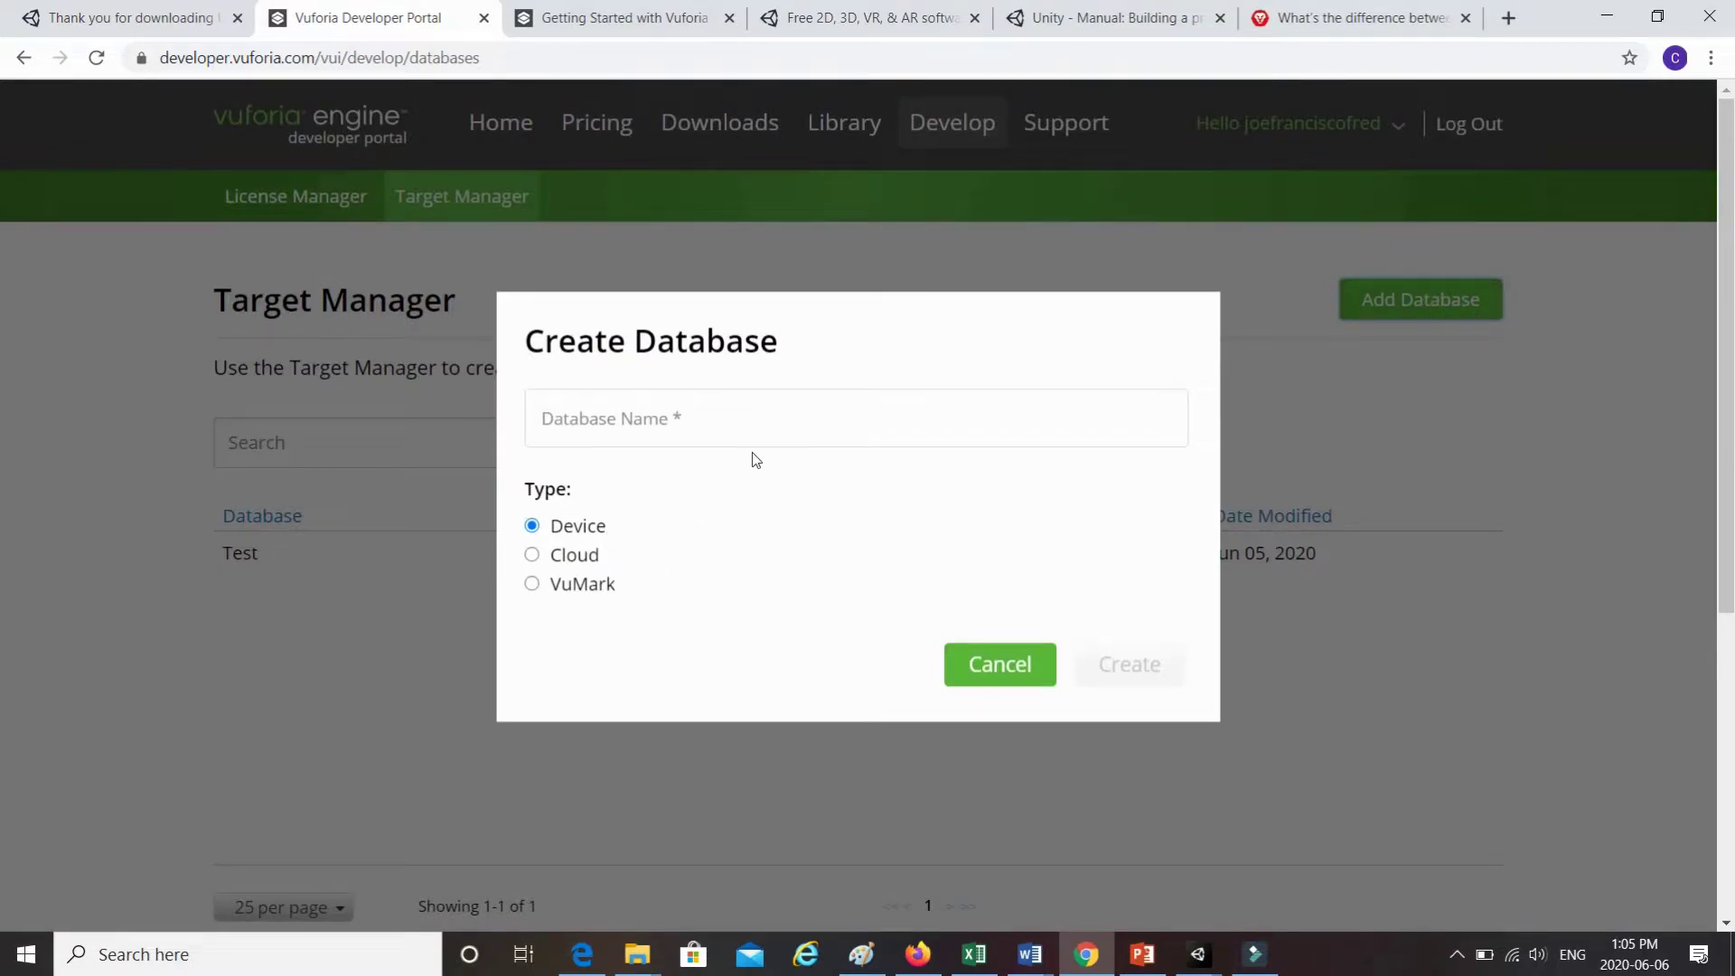
left_click(761, 413)
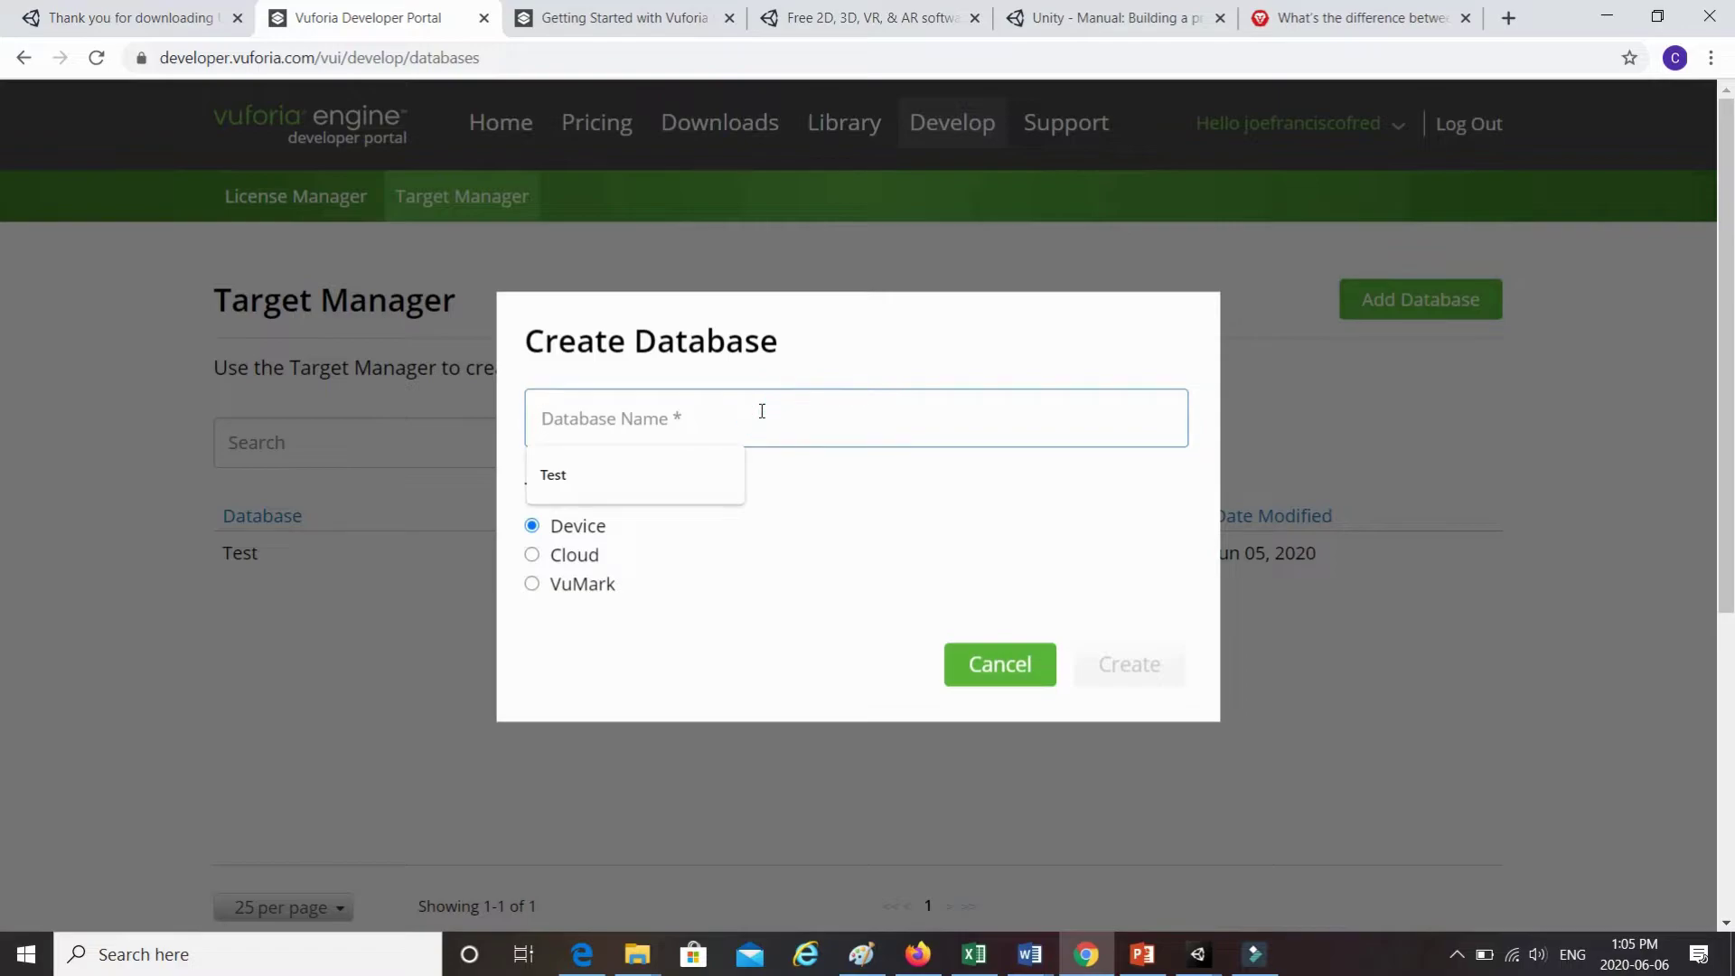
type("Bus")
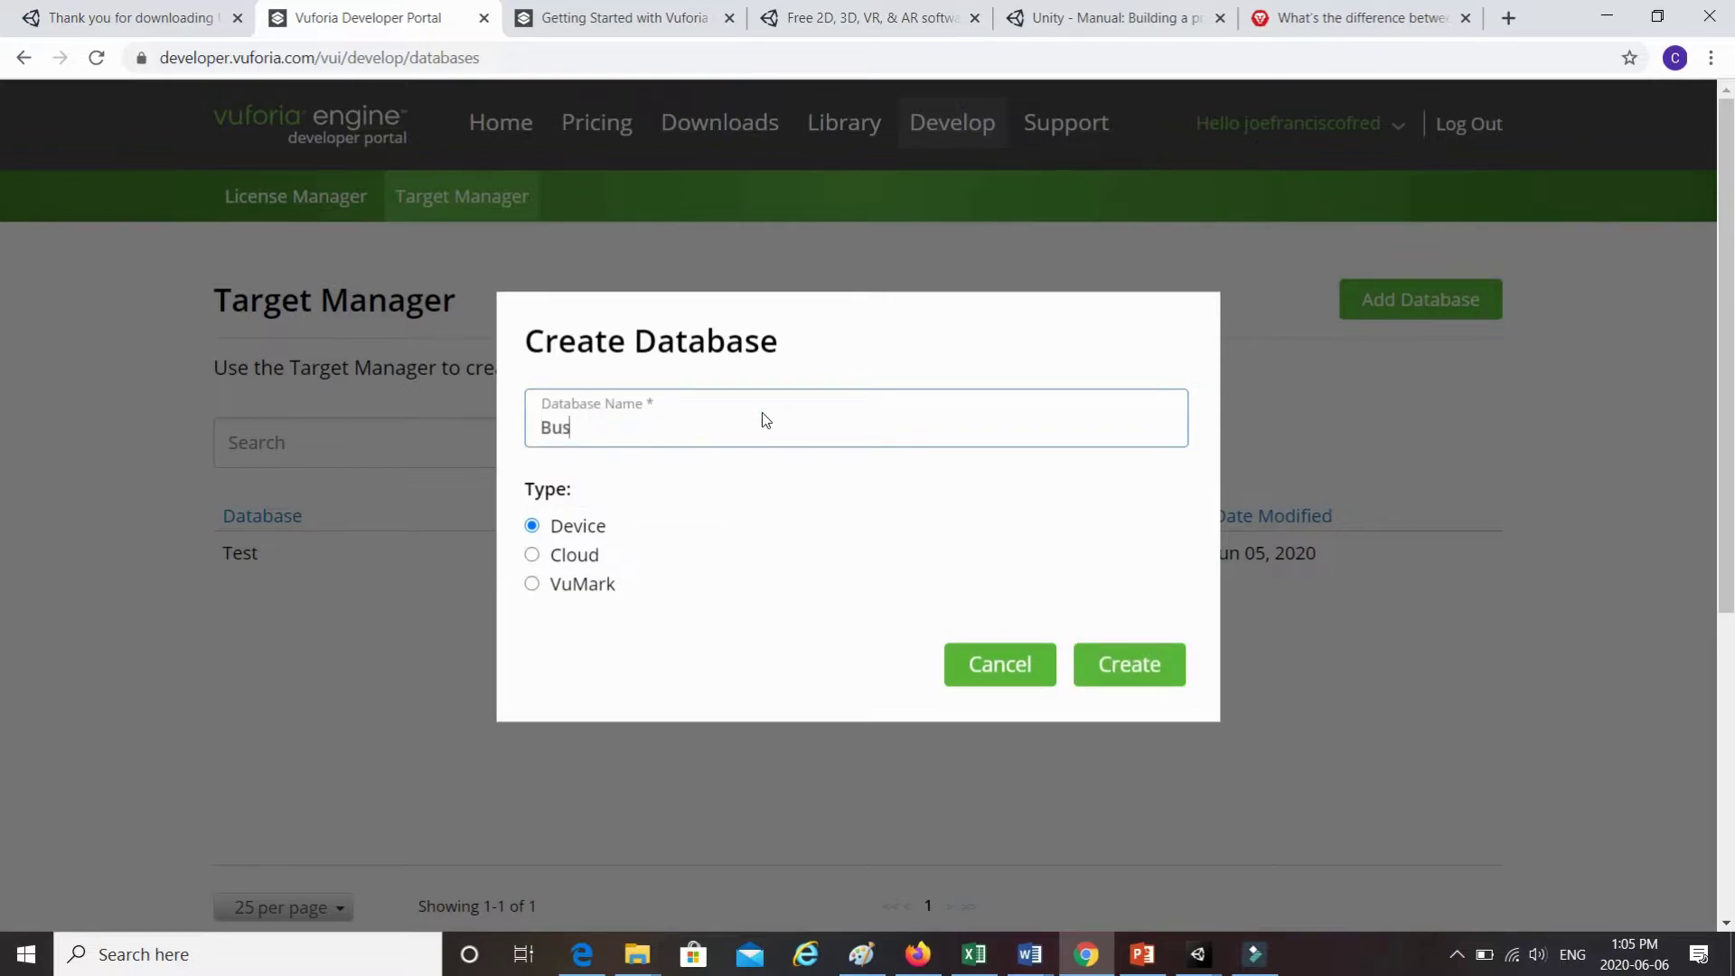
type("inessCard")
left_click(1143, 675)
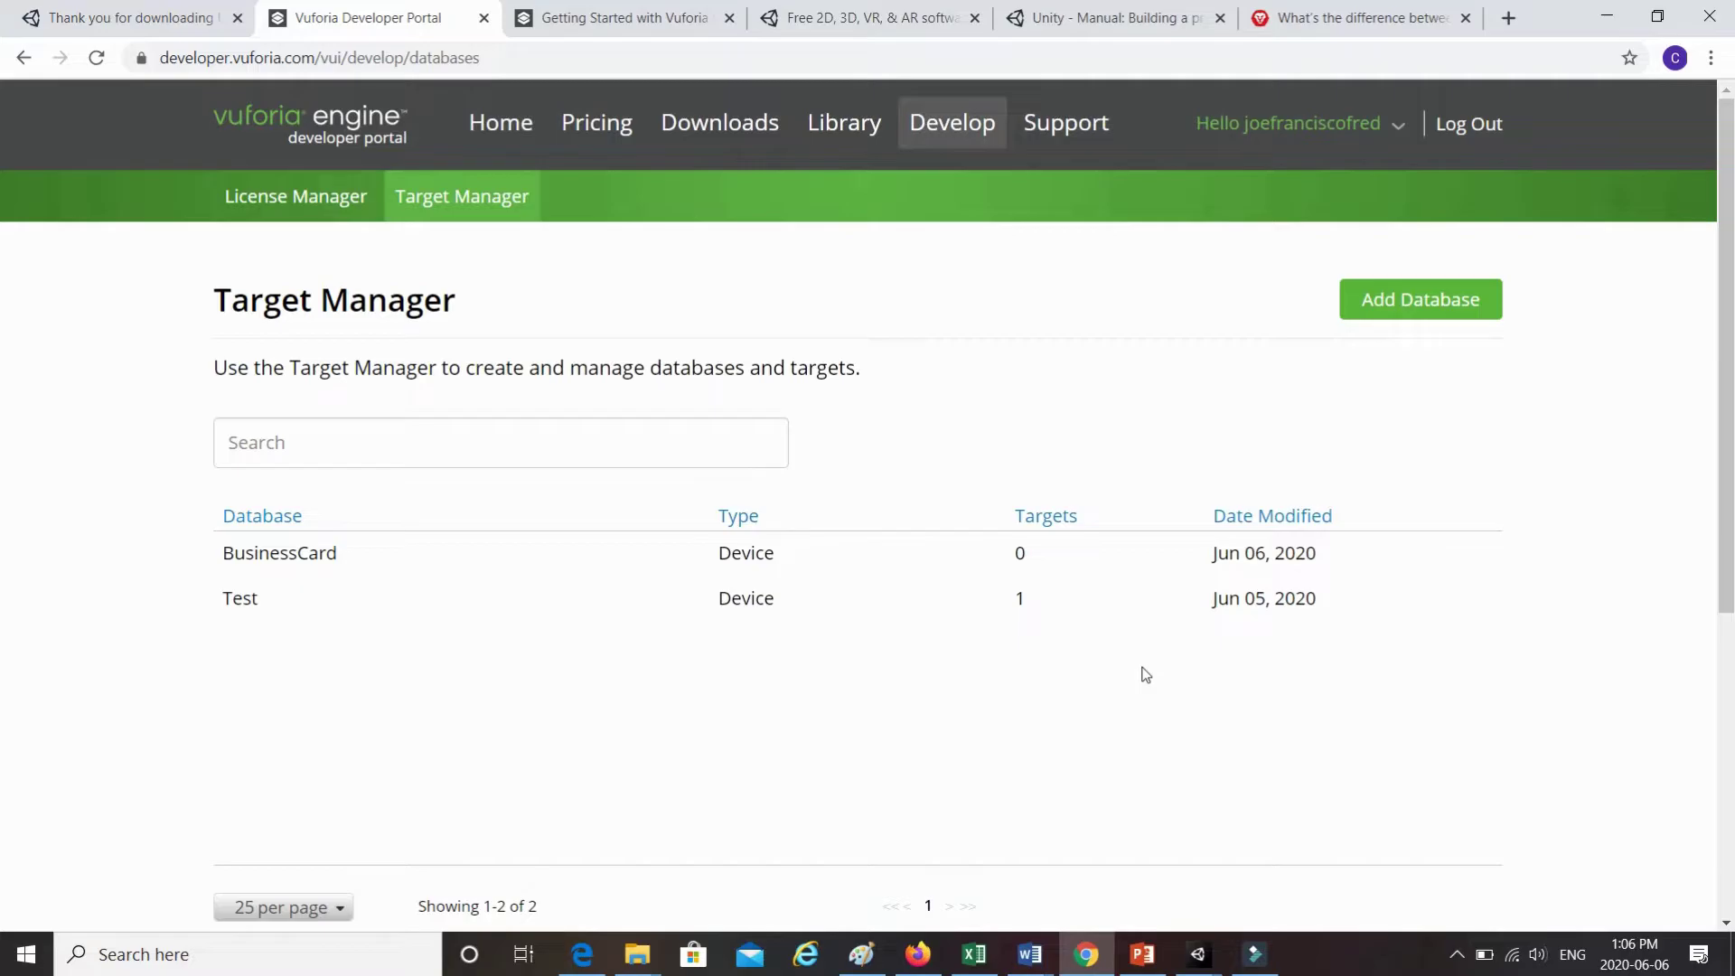
- Open the BusinessCard database and begin adding a Single Image target
left_click(311, 557)
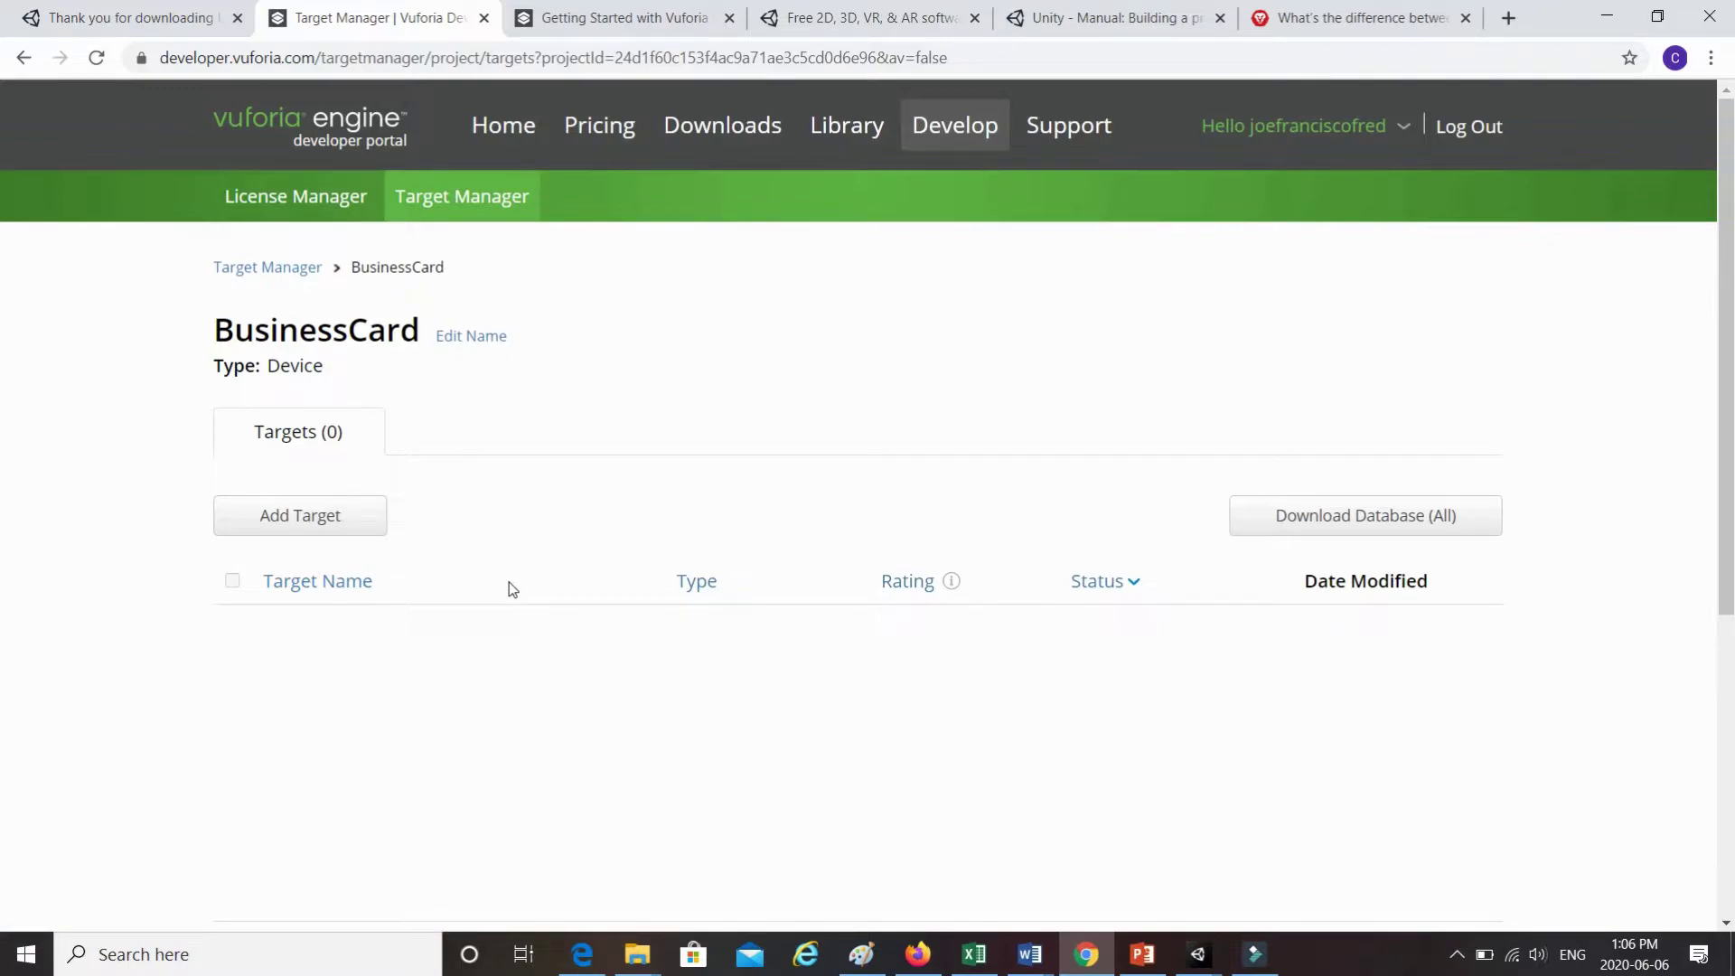
left_click(357, 519)
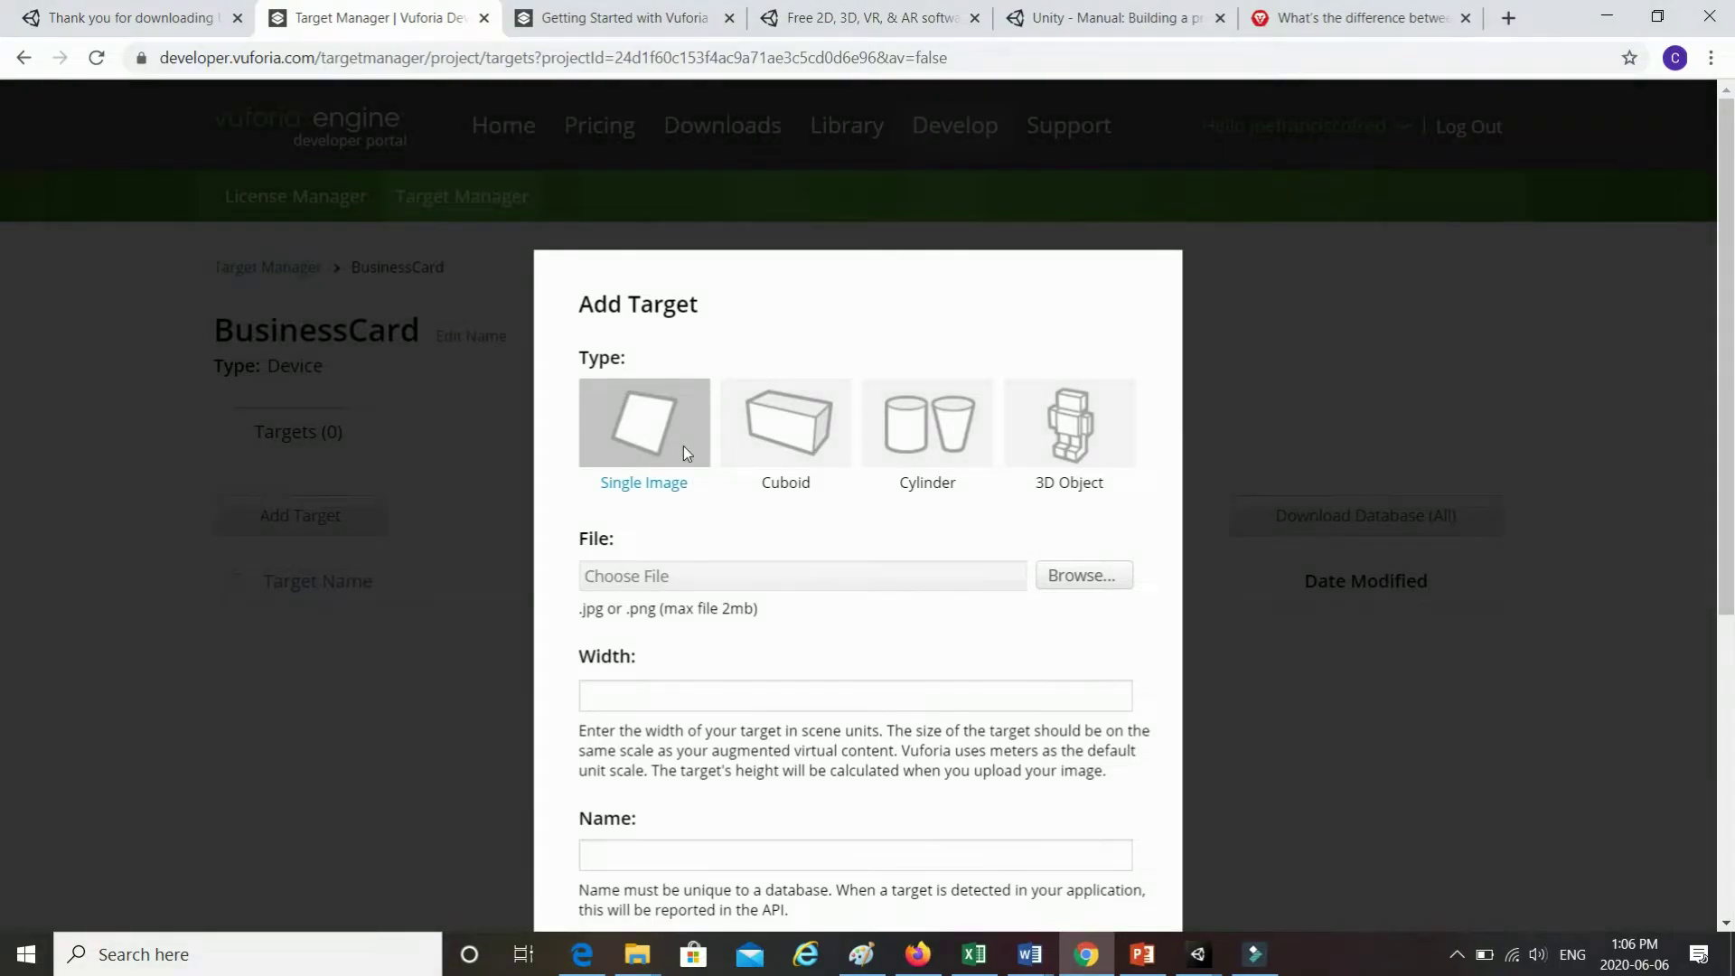
- Add the business card image as a target with width 1, then reload to refresh its status
left_click(1103, 576)
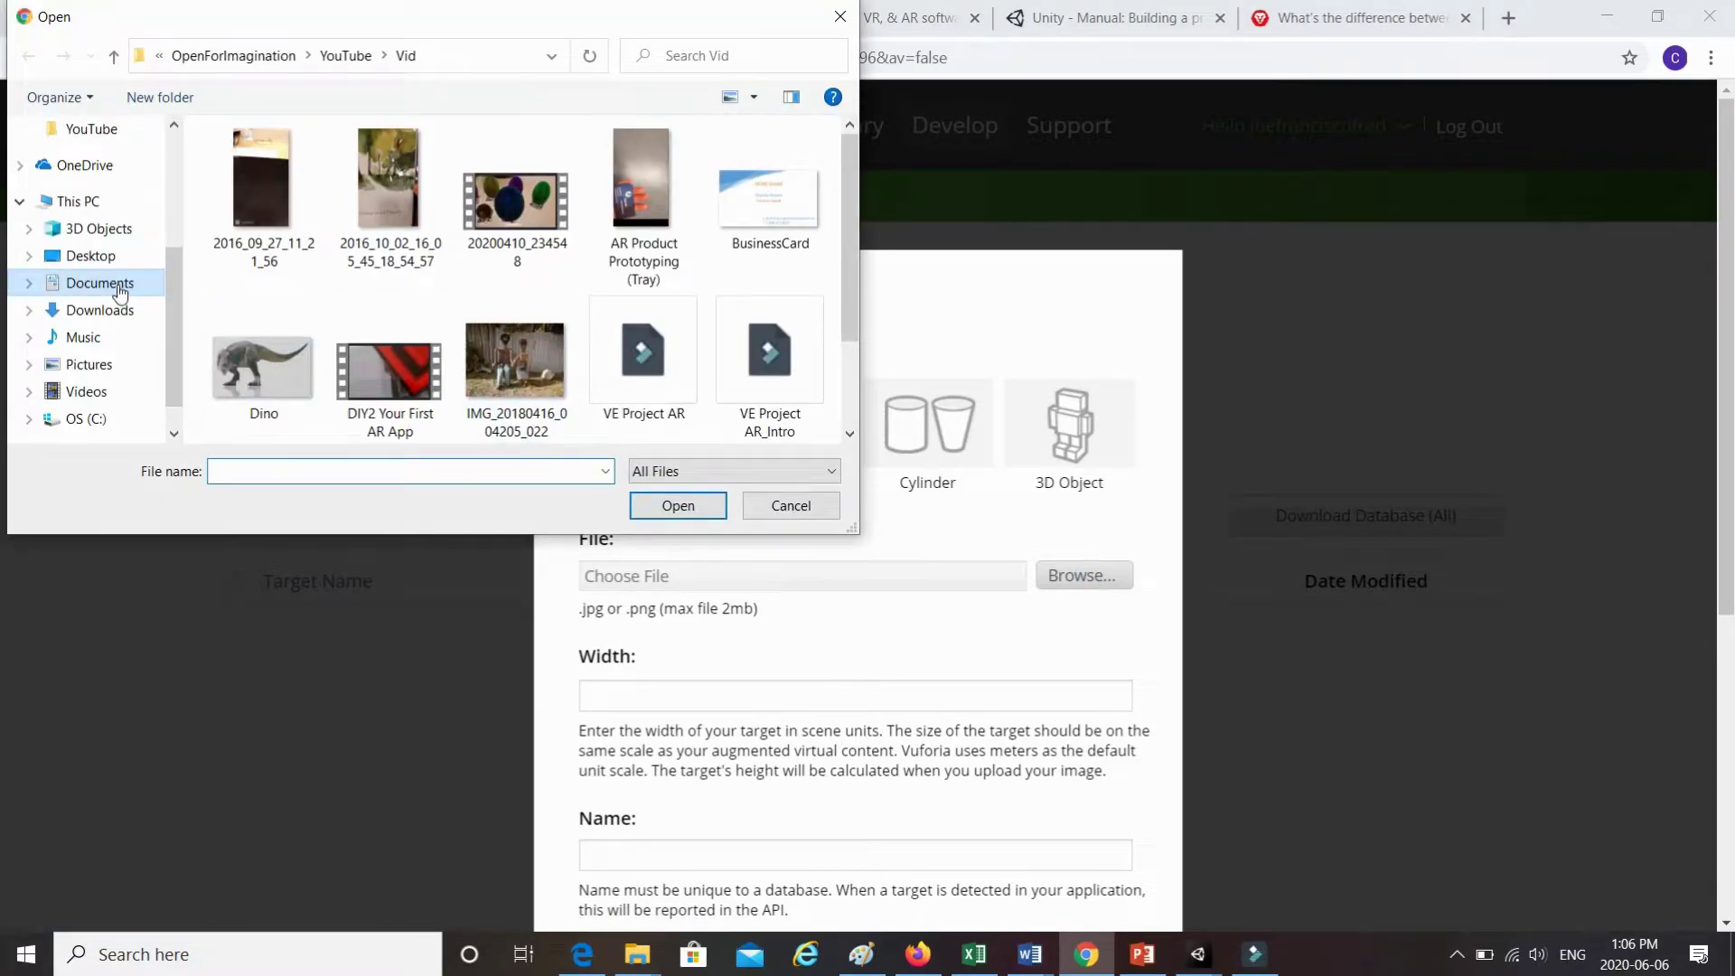
double_click(779, 201)
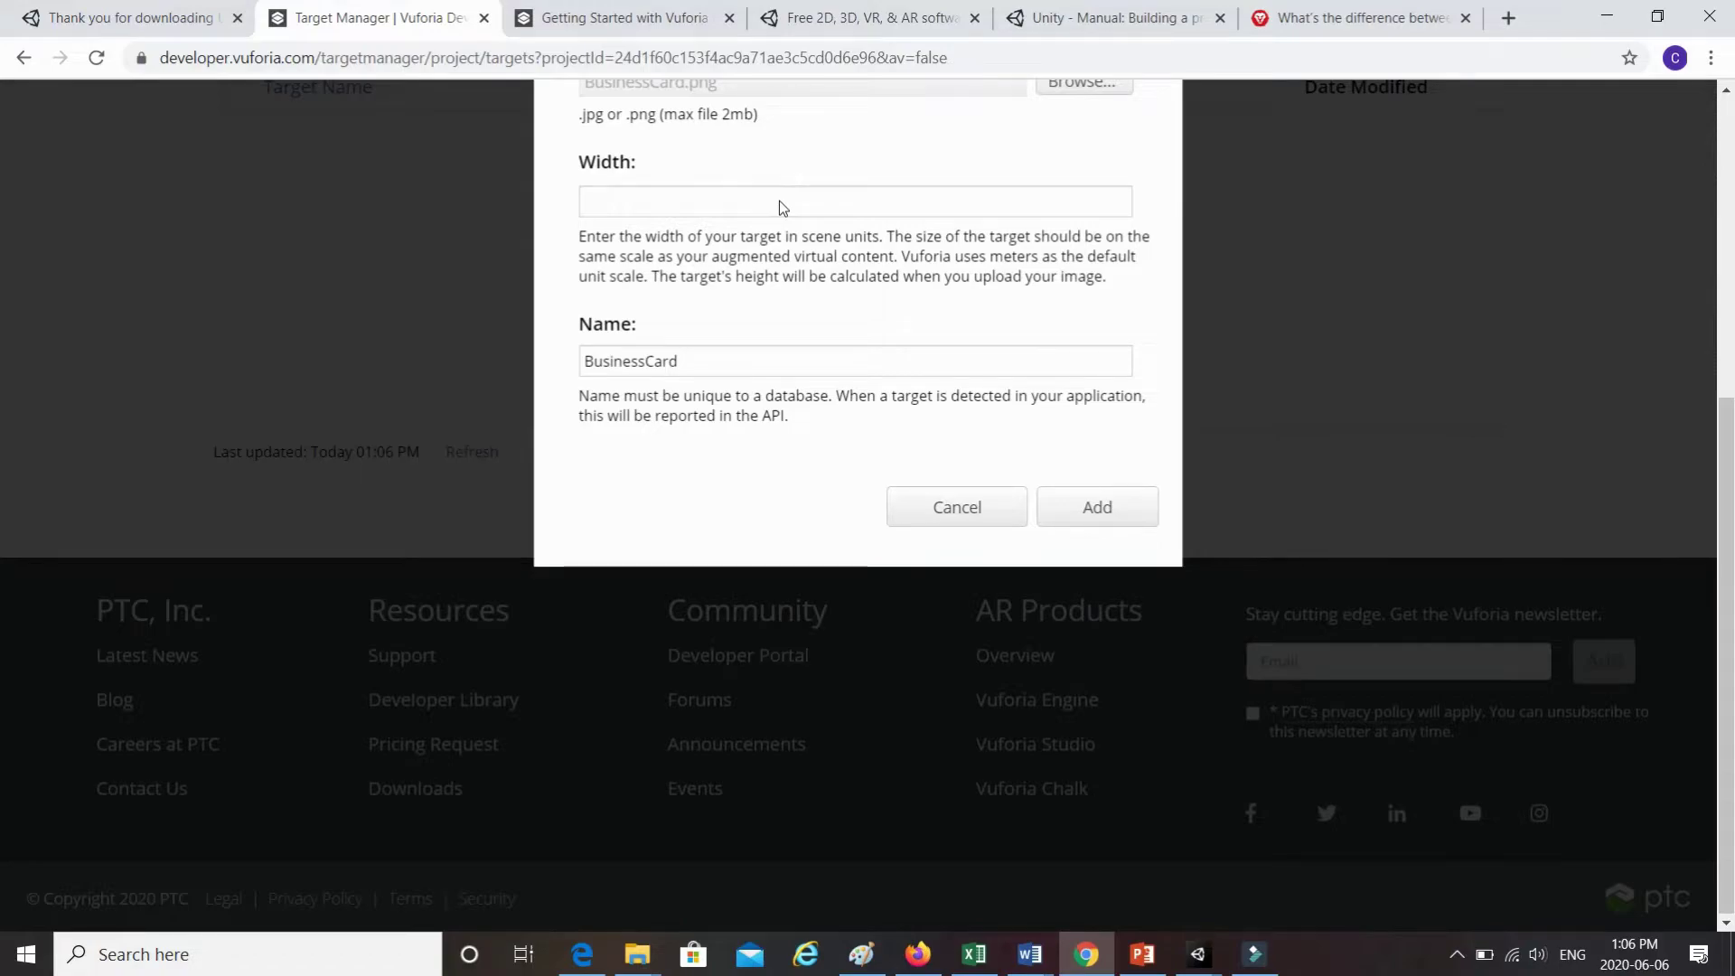
left_click(711, 199)
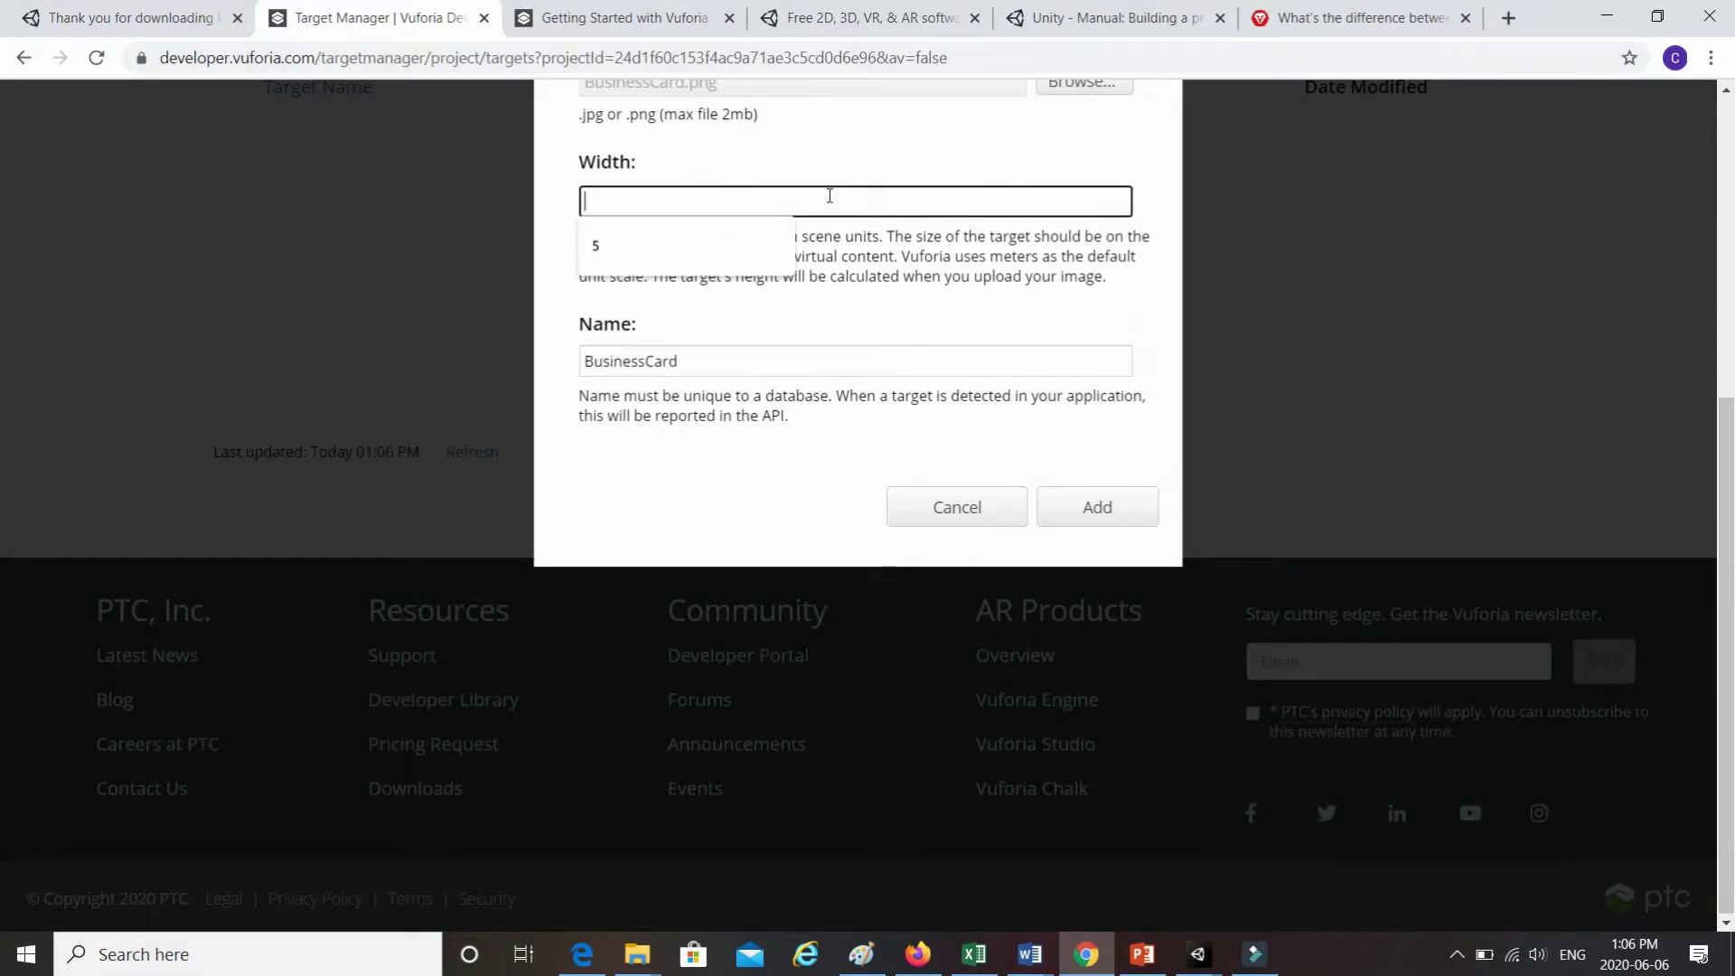
type("1")
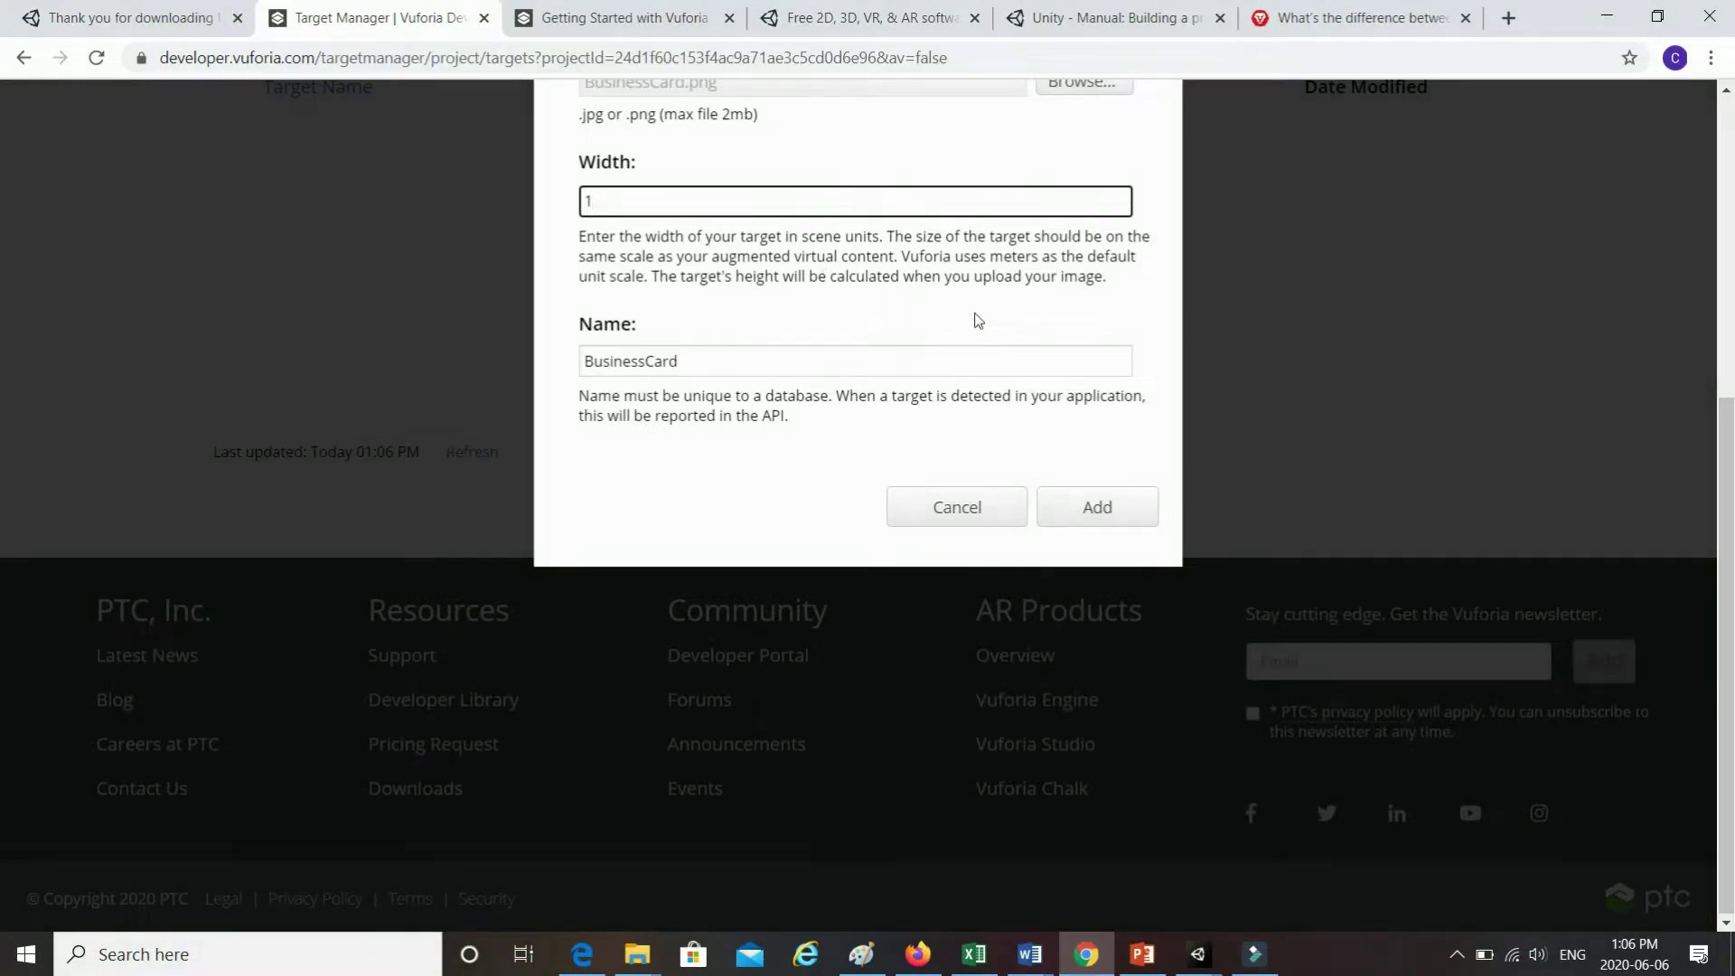
left_click(1108, 519)
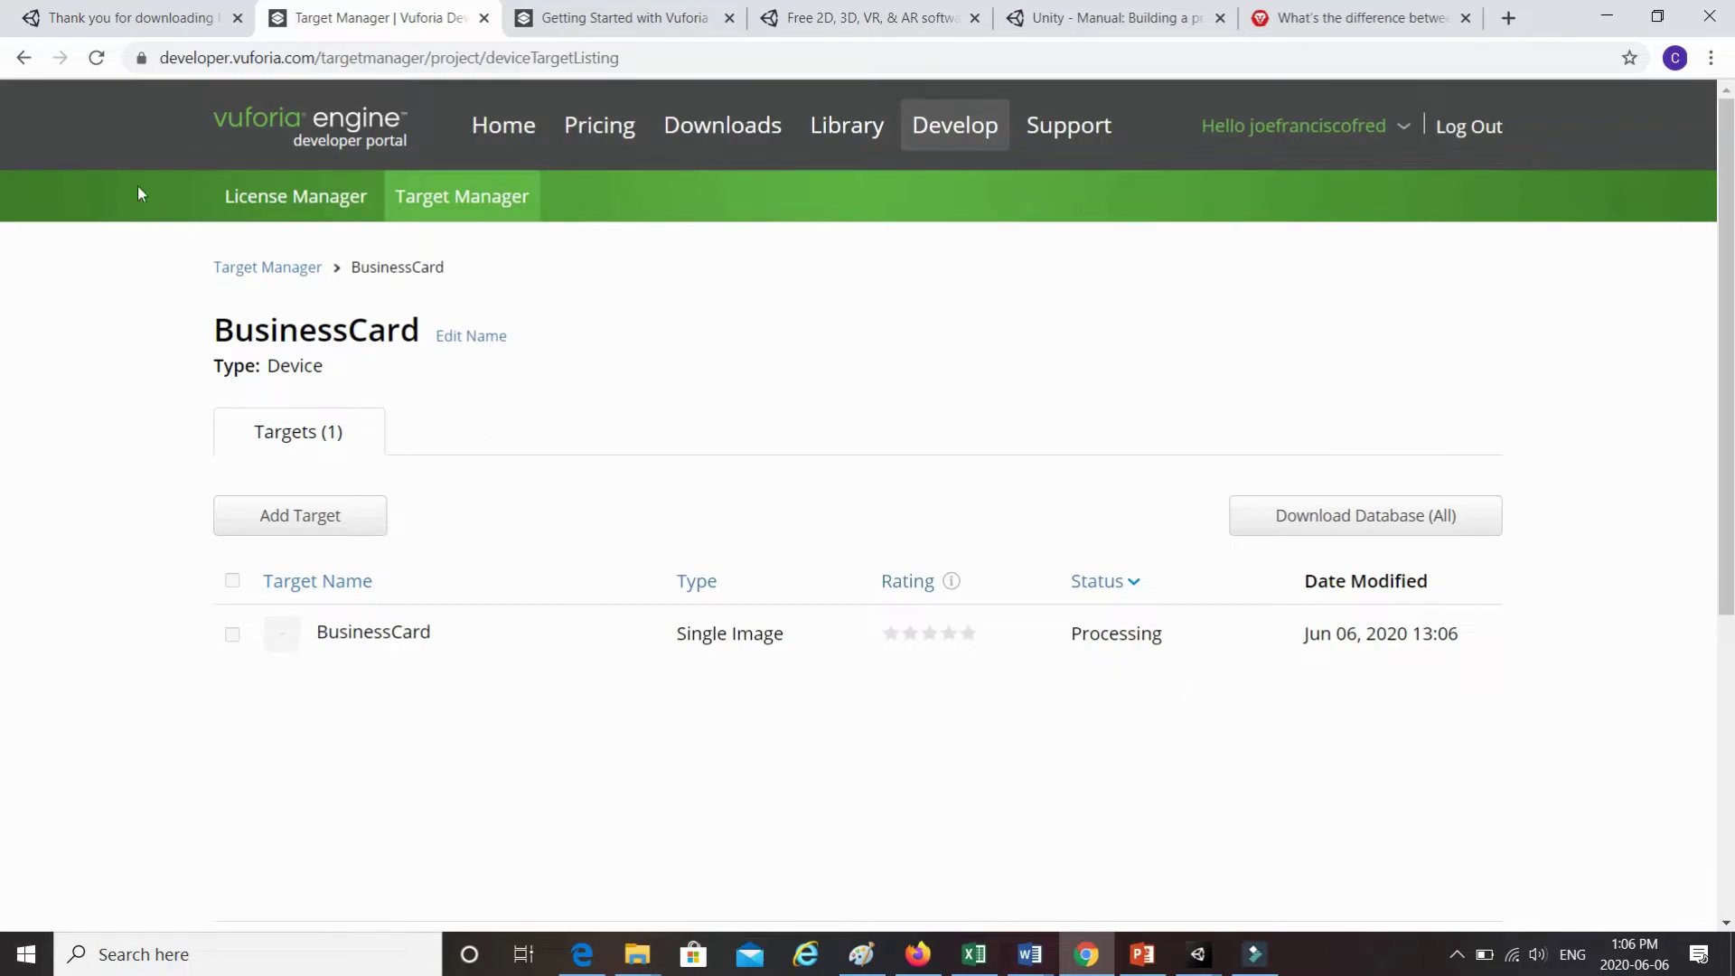
left_click(97, 58)
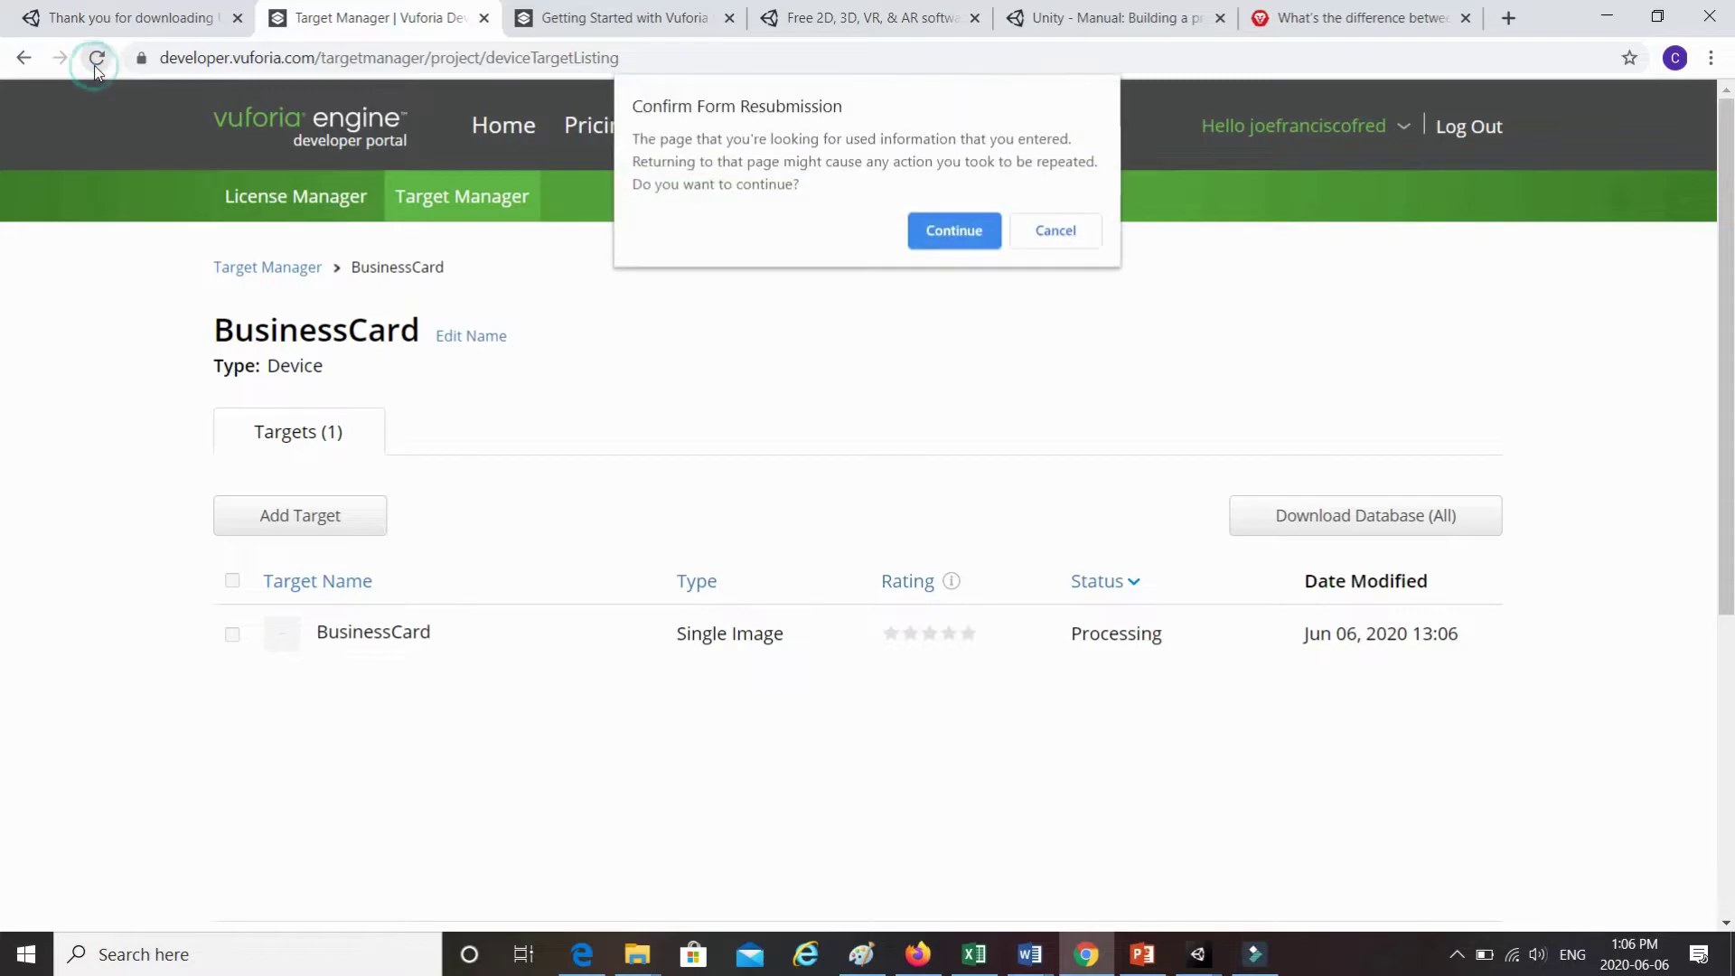
left_click(942, 231)
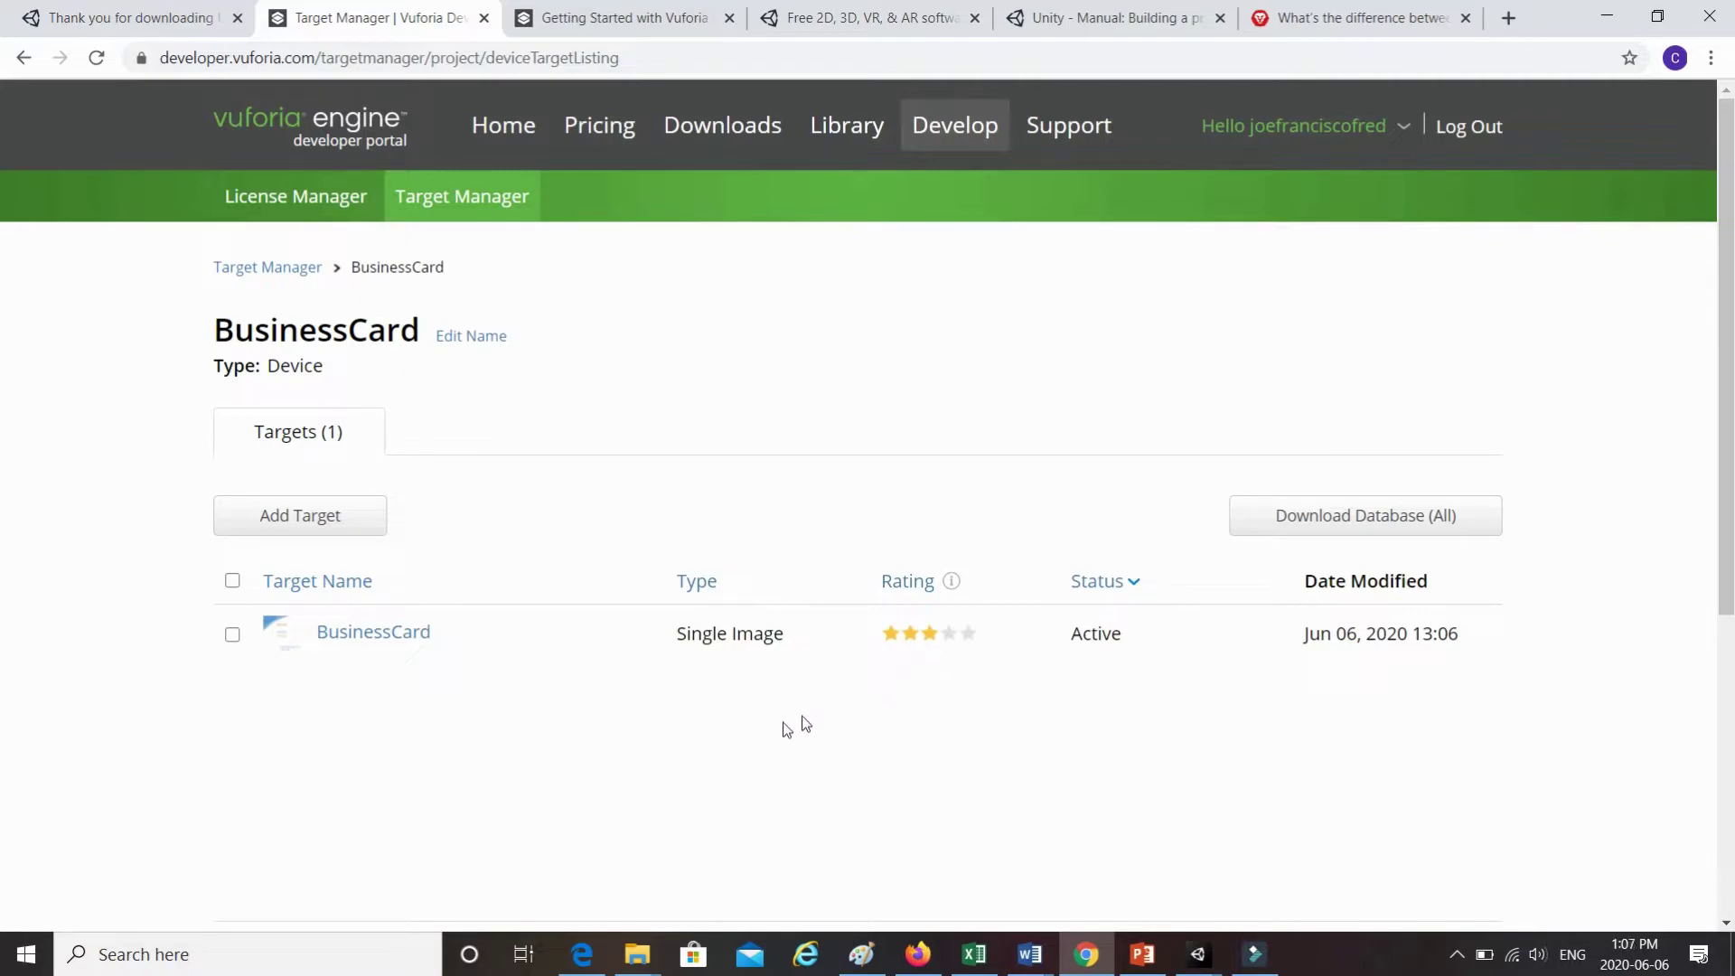
left_click(403, 638)
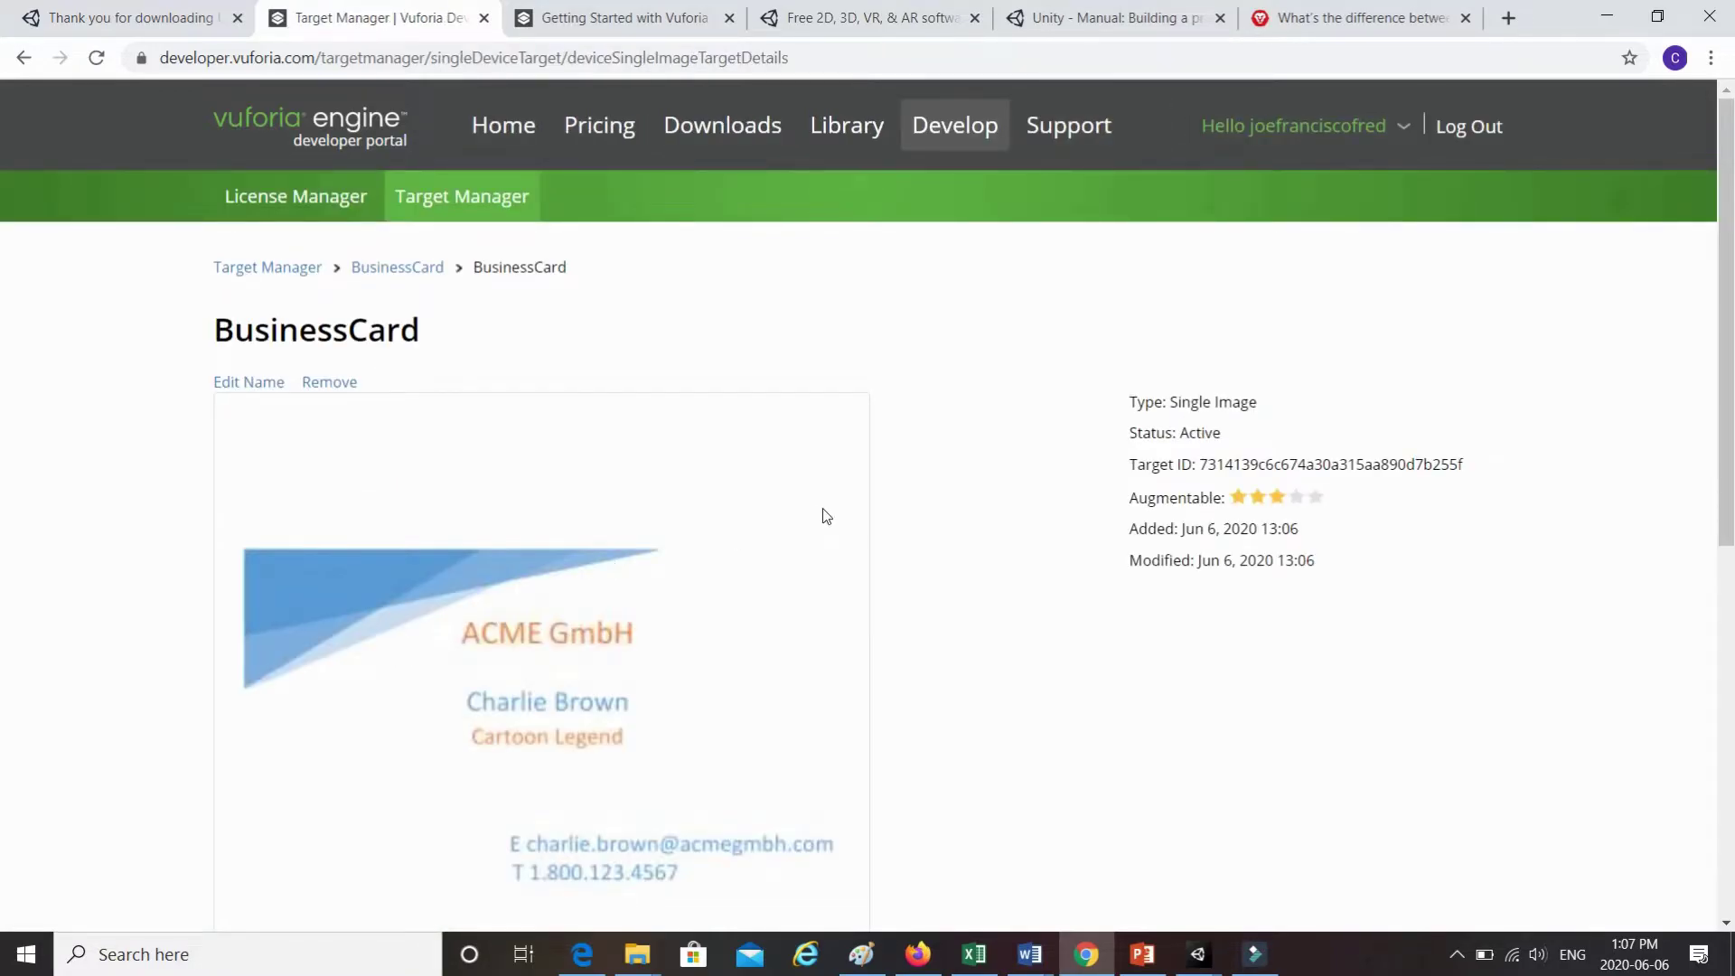
scroll(822, 511, "down", 1)
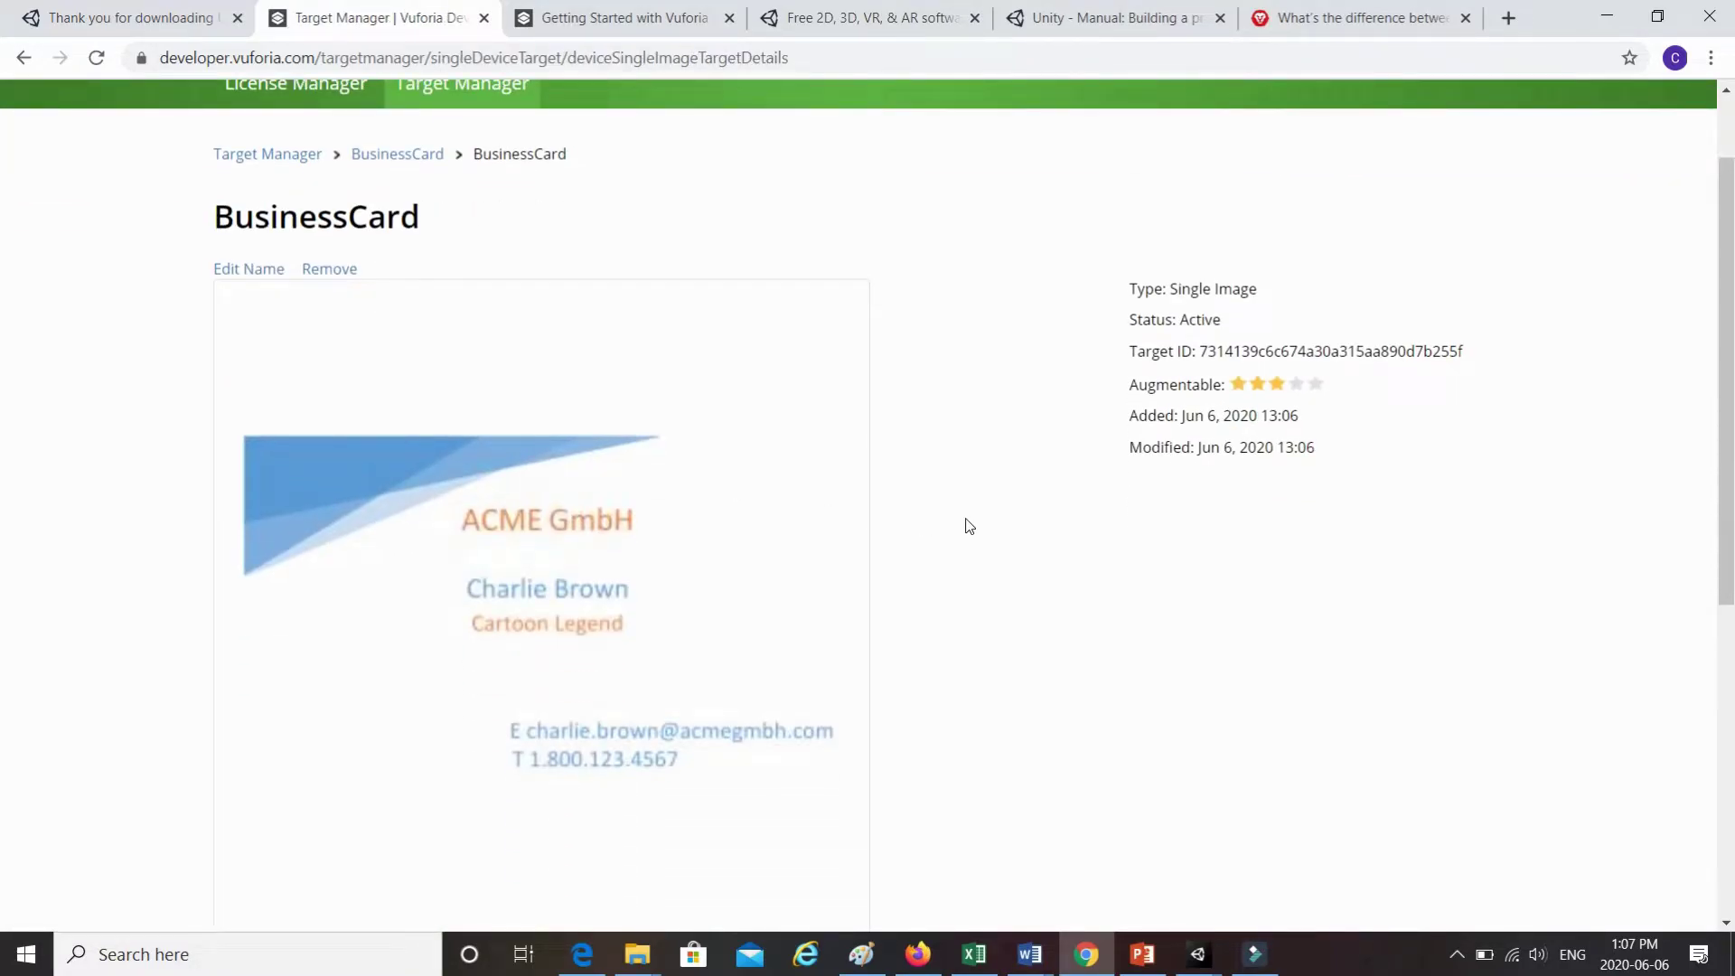
scroll(967, 524, "down", 4)
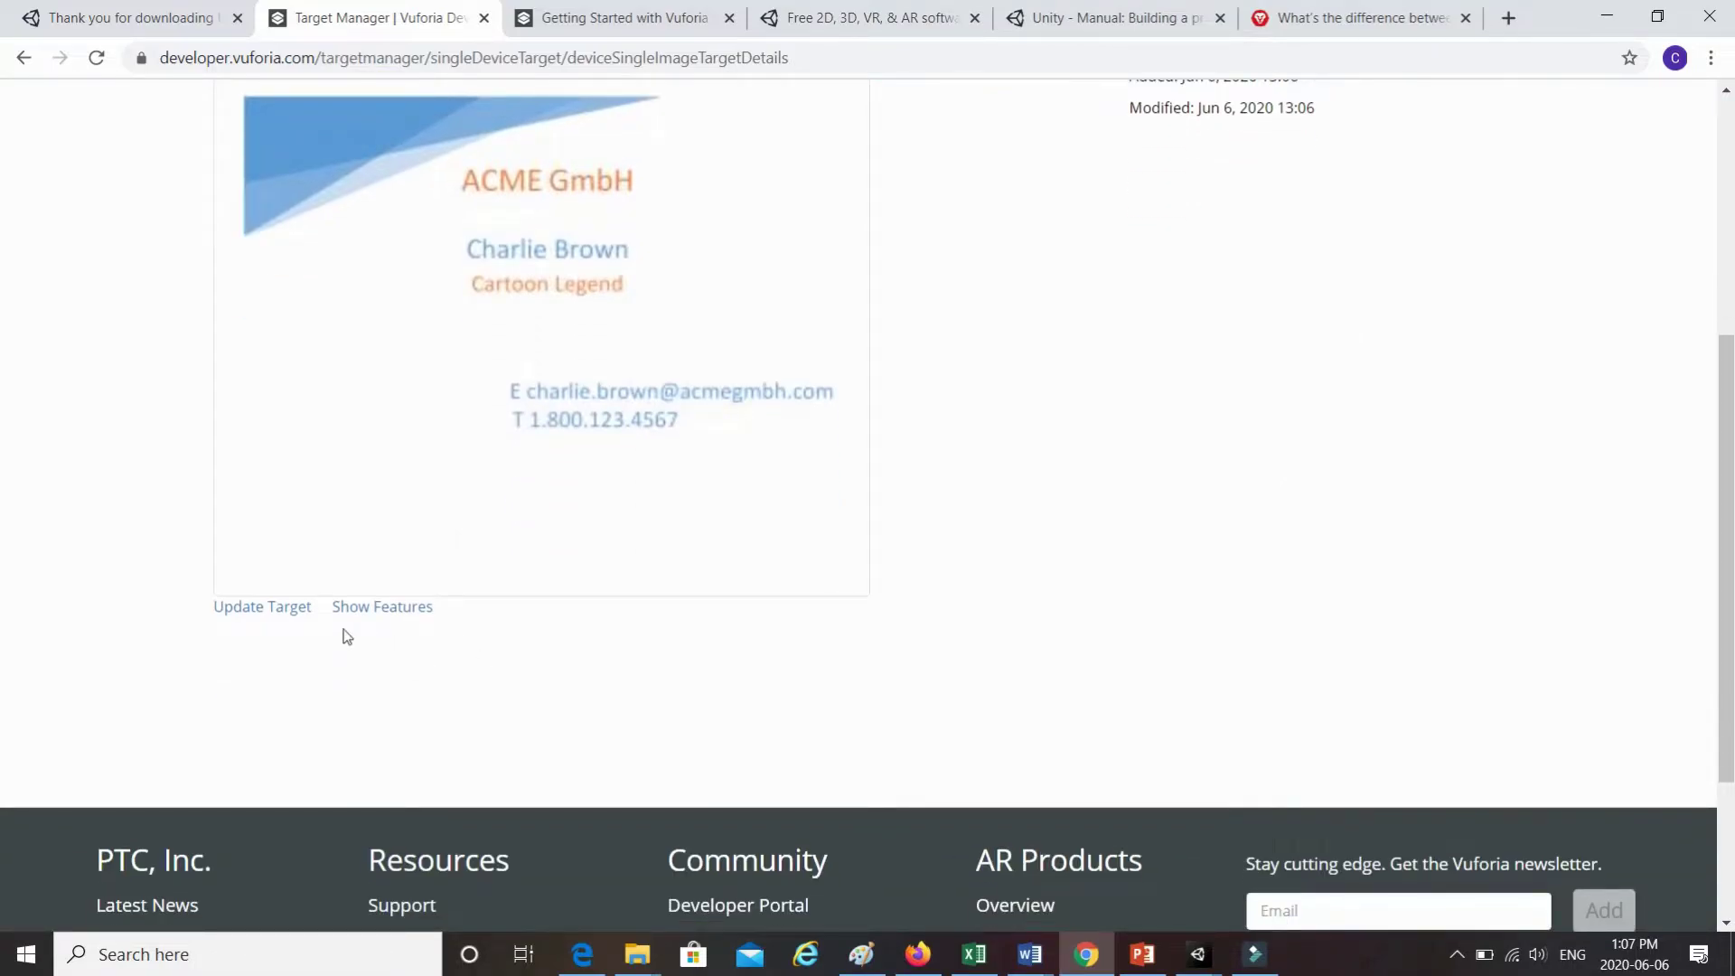
left_click(389, 609)
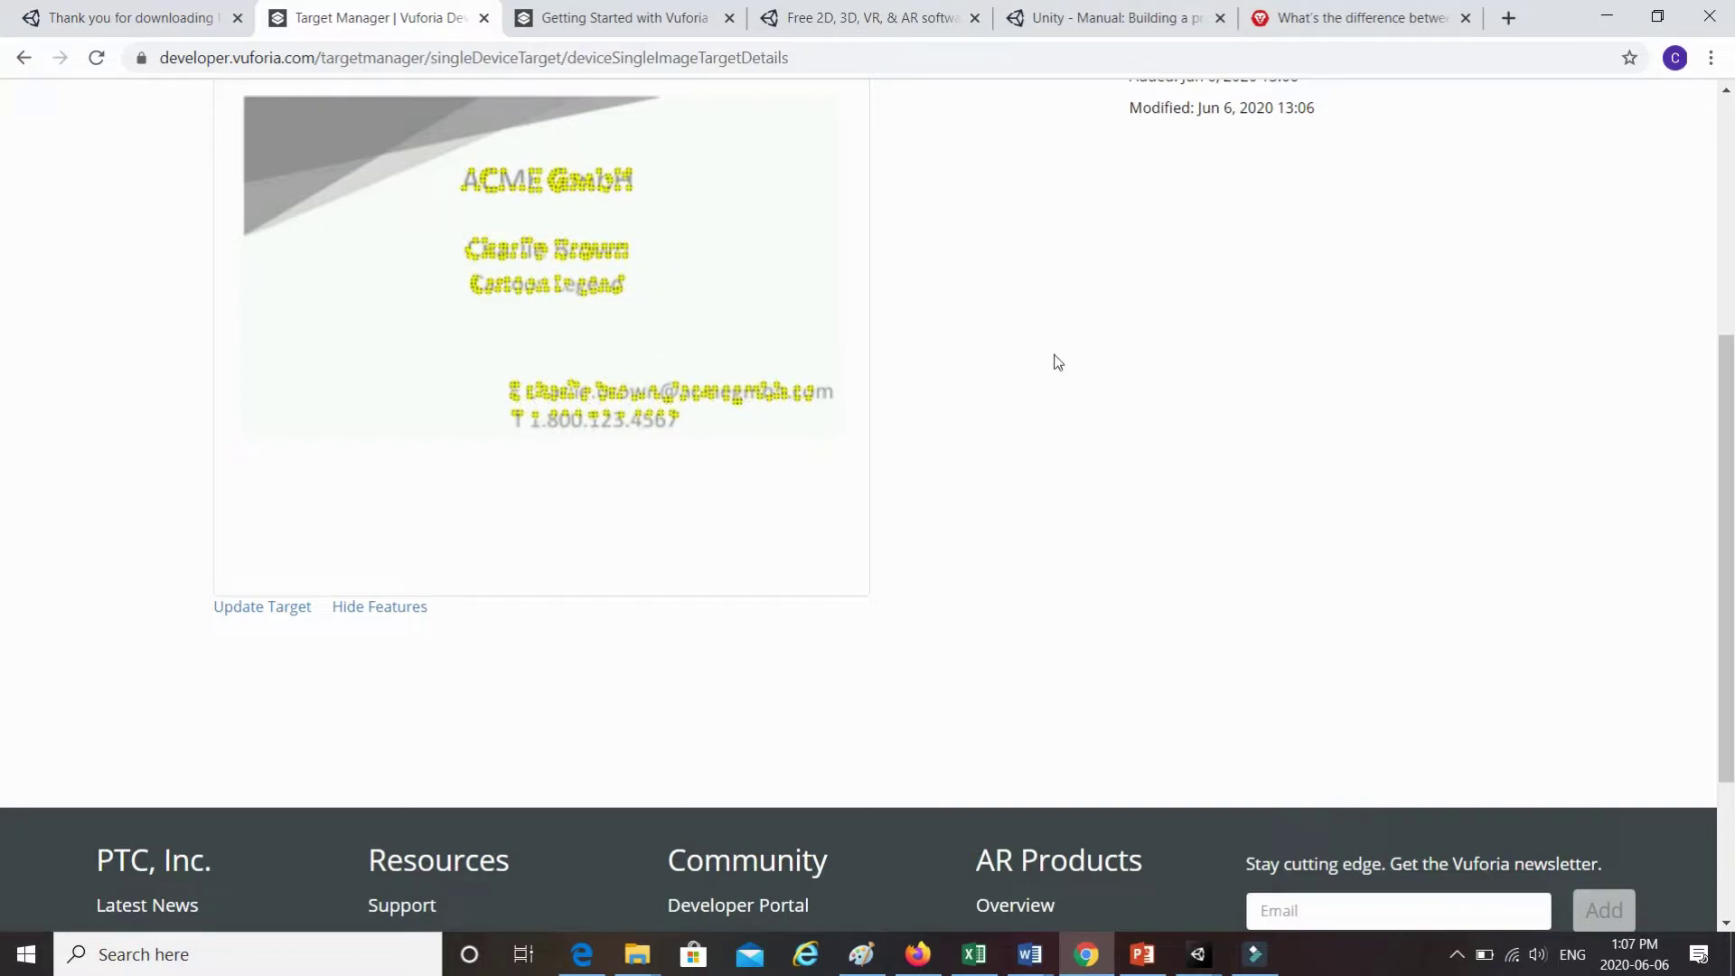
scroll(1061, 372, "up", 4)
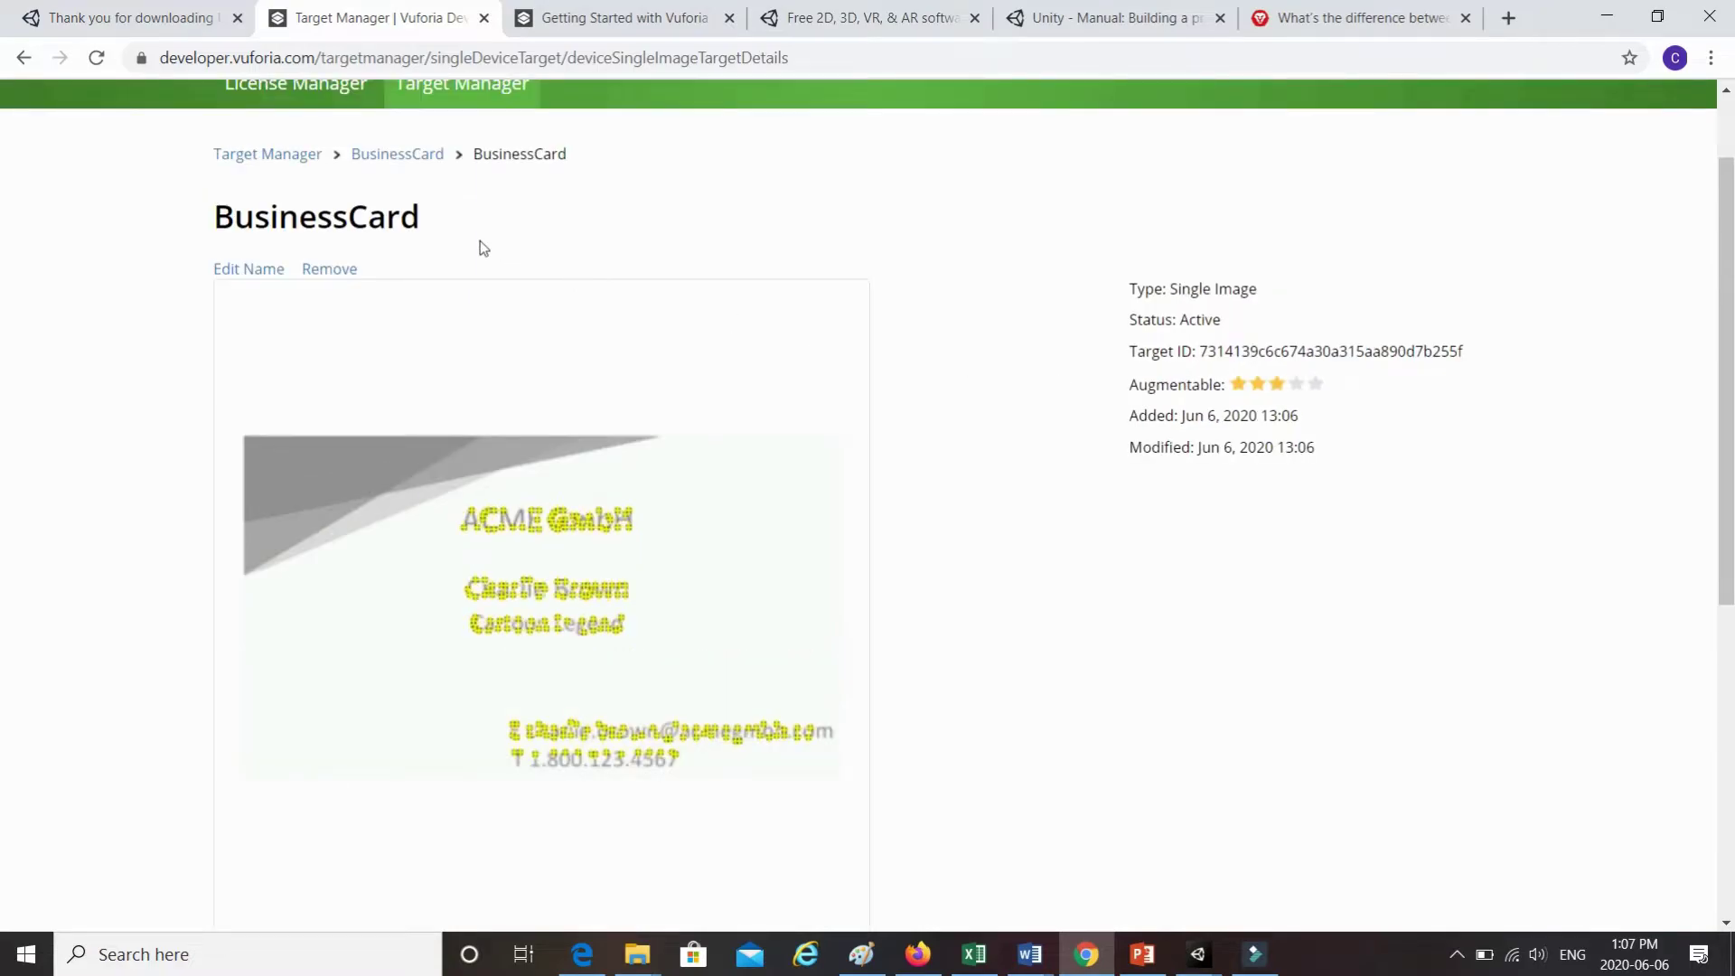
left_click(384, 163)
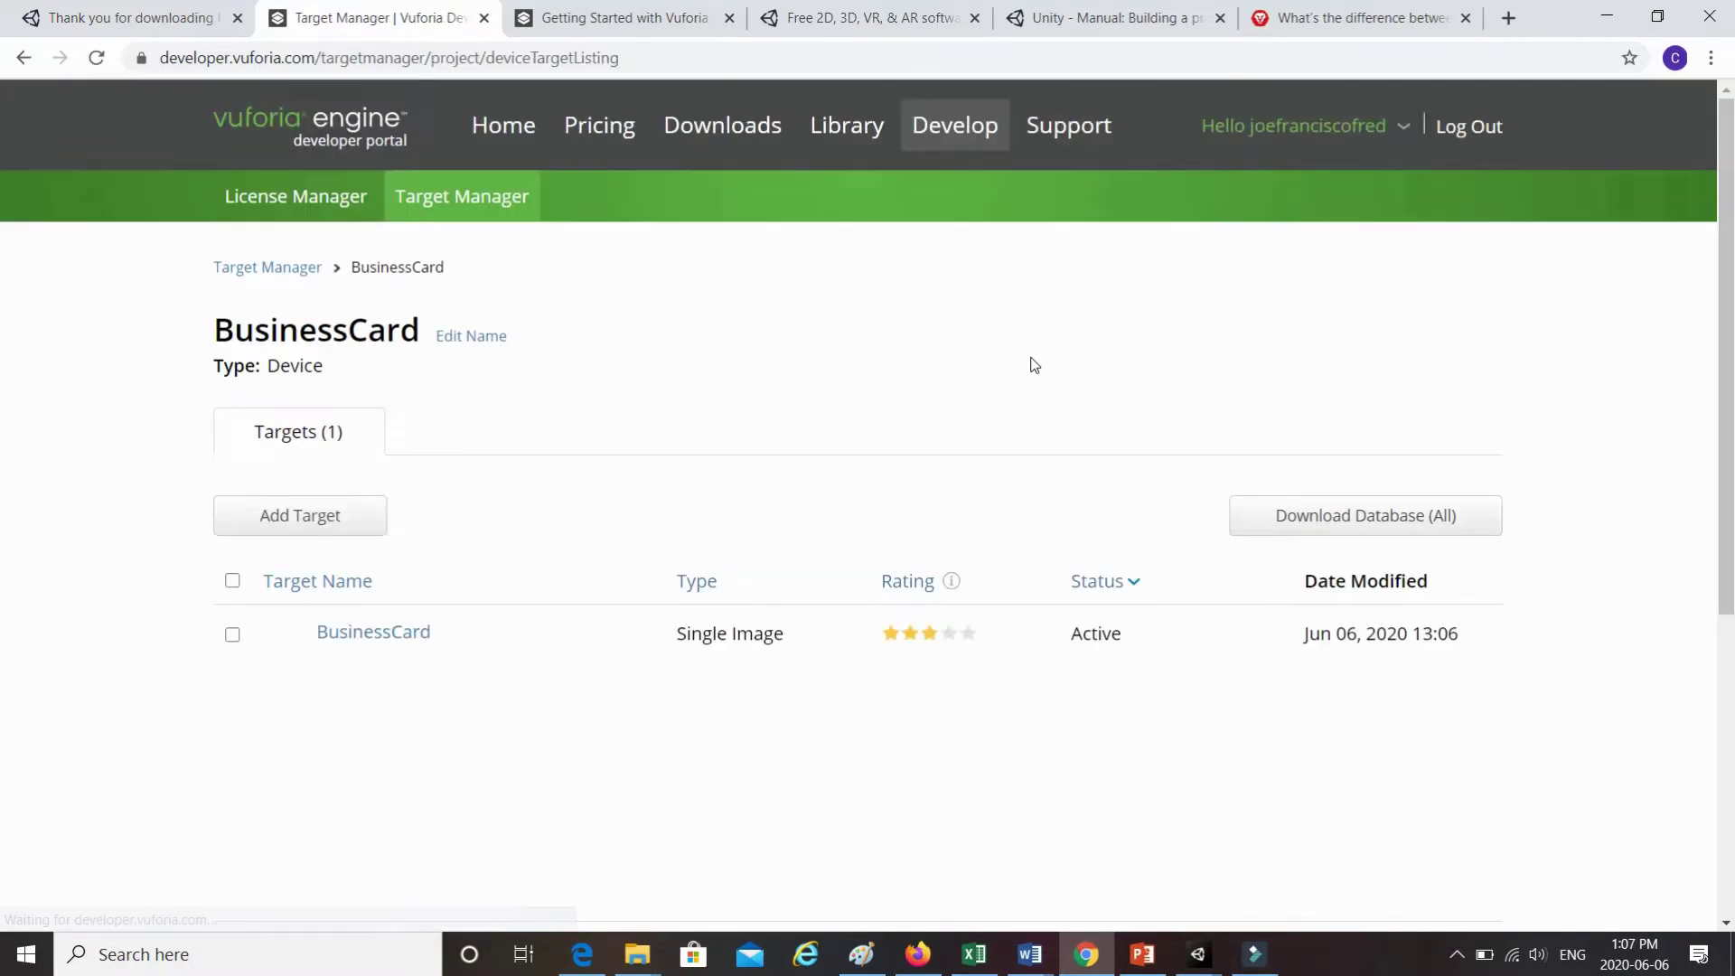
- Download the BusinessCard database for Unity Editor as BusinessCard.unitypackage and open the package
left_click(232, 634)
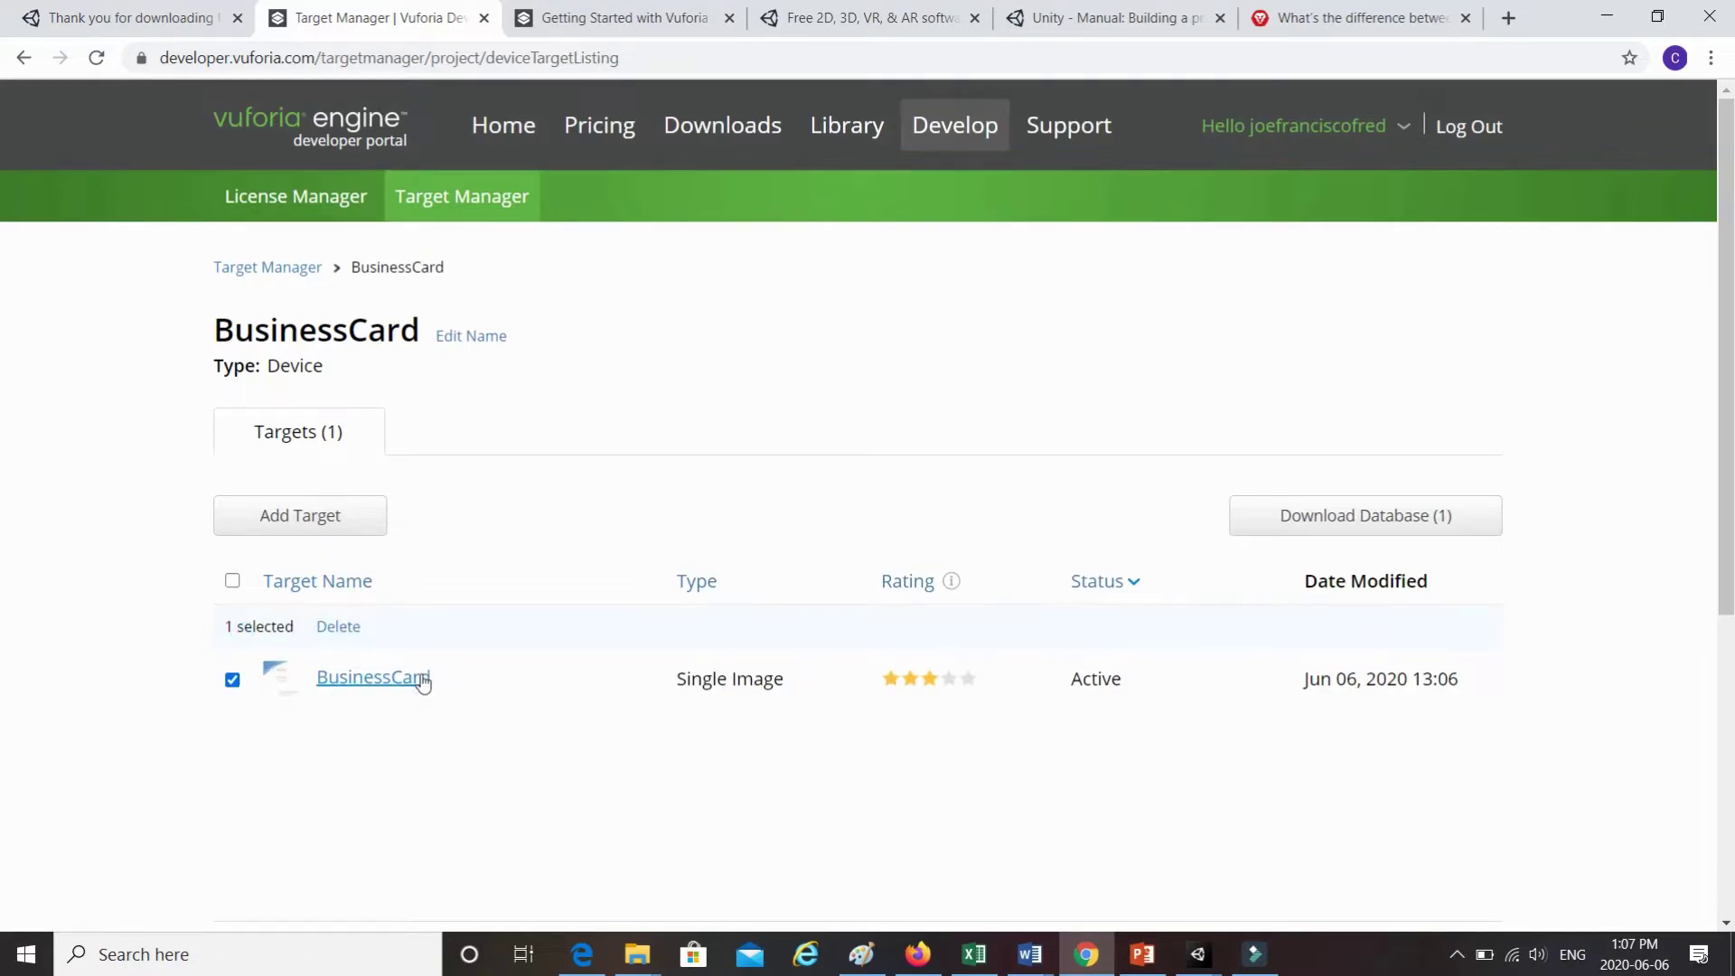
left_click(1376, 517)
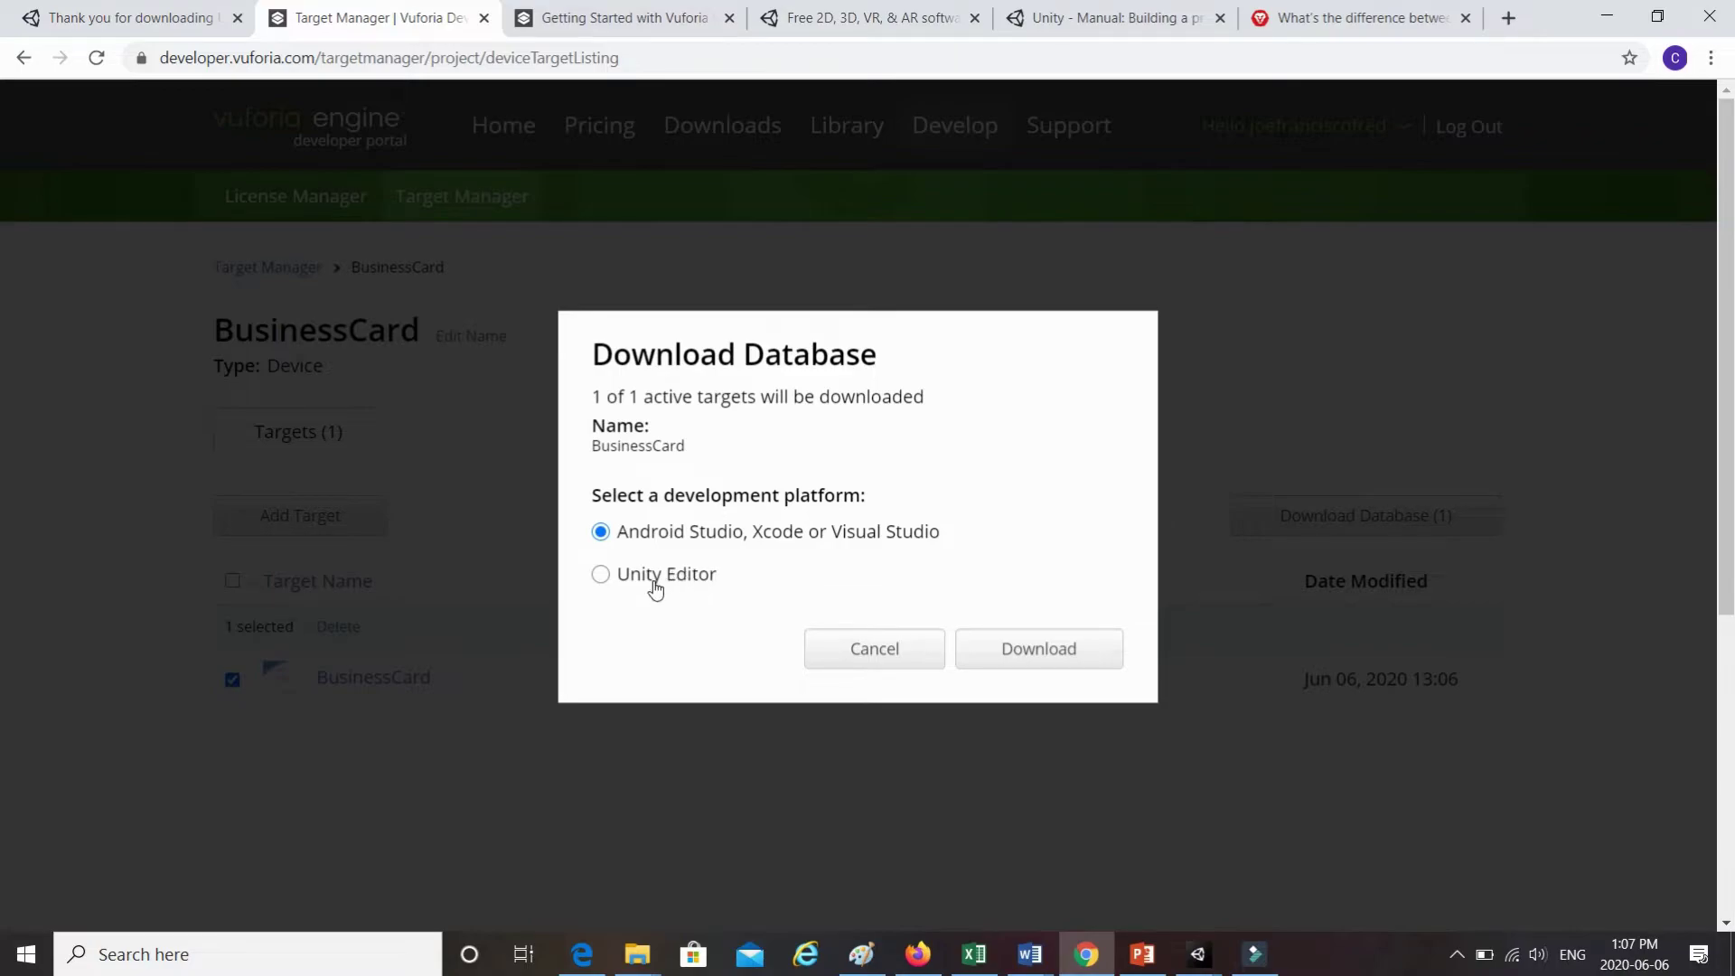
left_click(601, 577)
left_click(1076, 652)
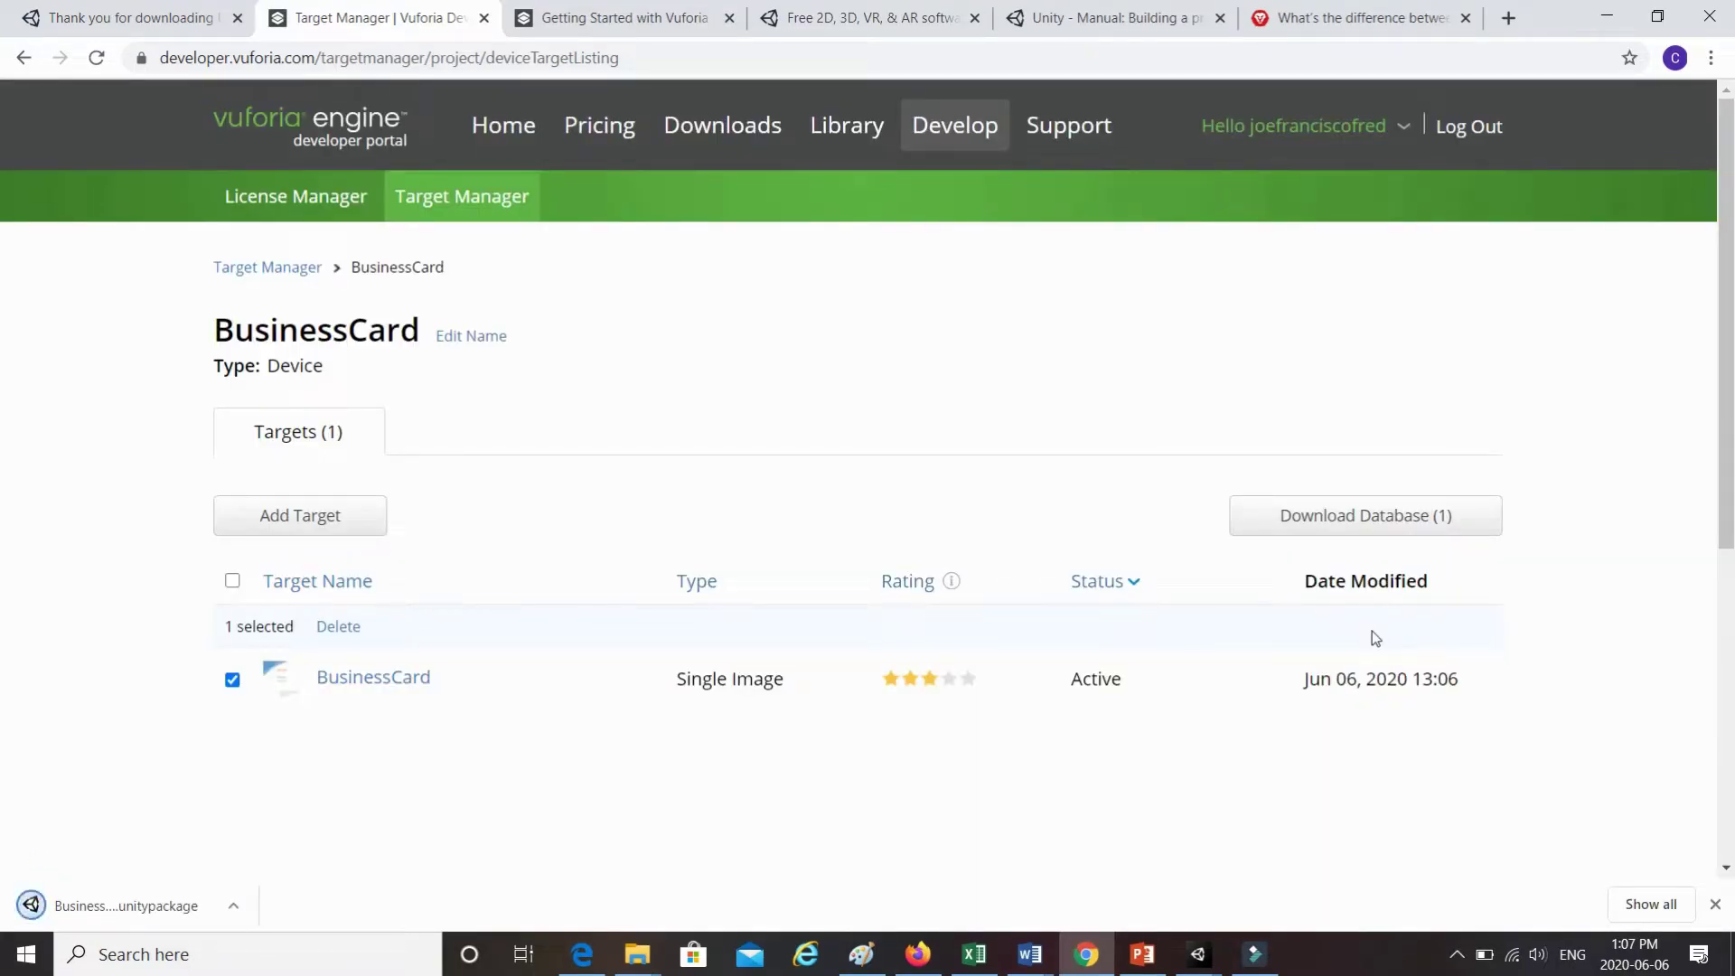
left_click(172, 907)
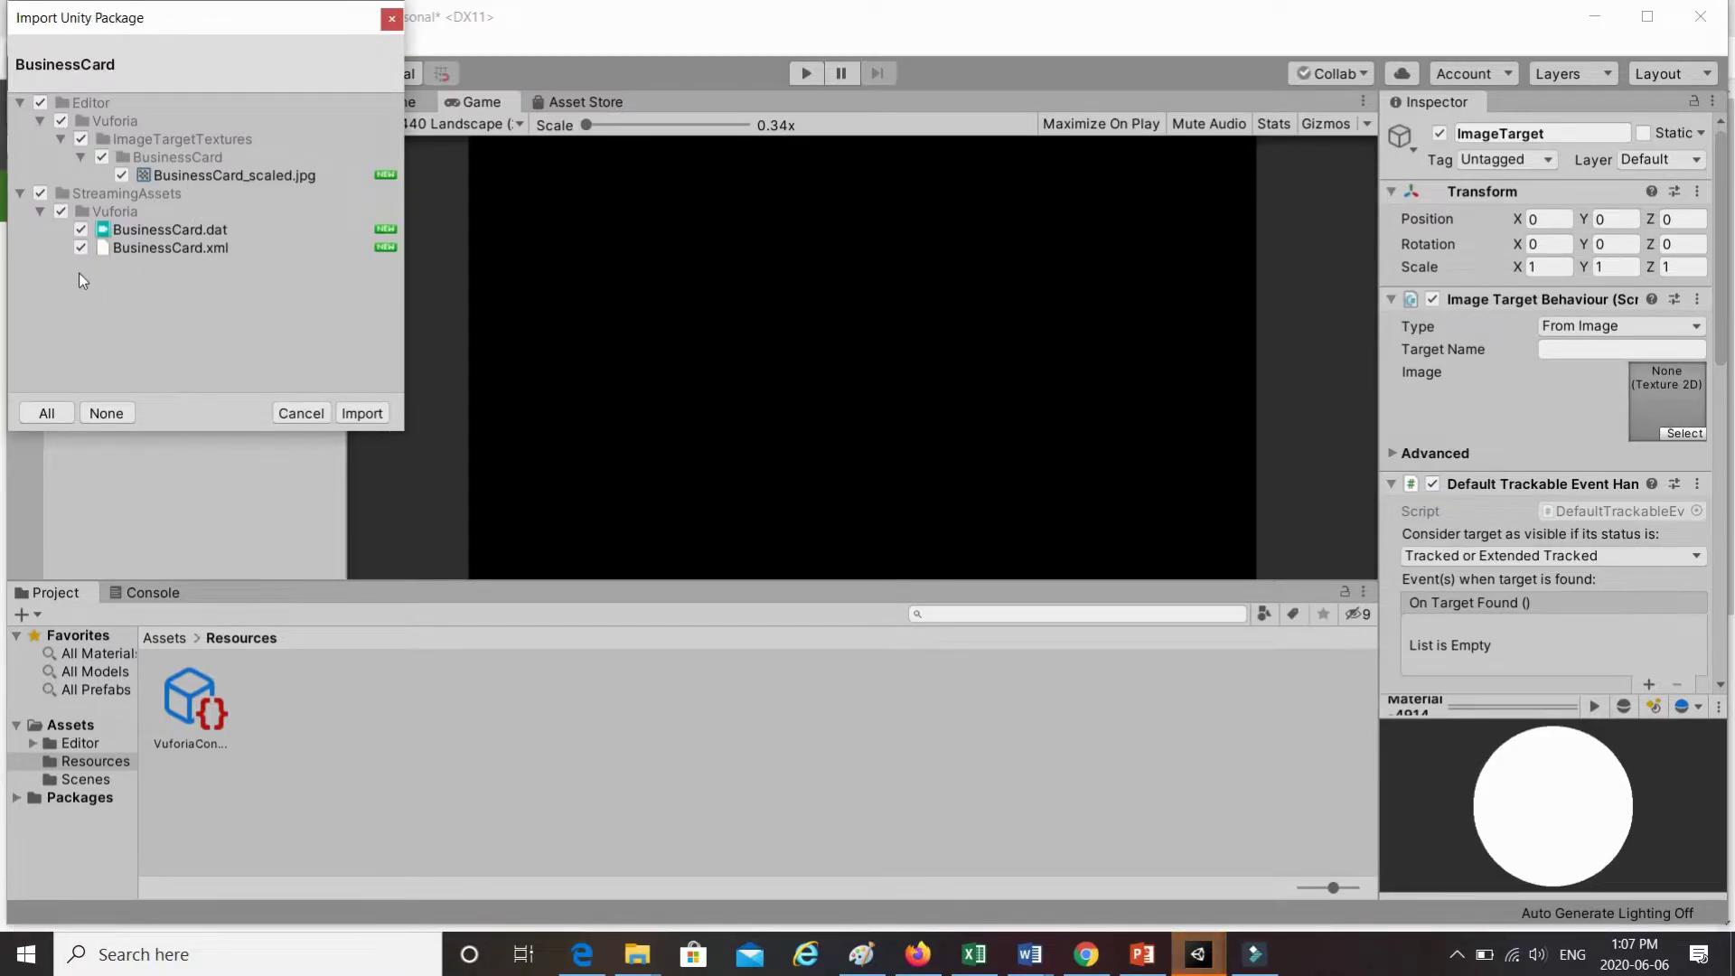
- Import the BusinessCard package, adding StreamingAssets, then select the ImageTarget
left_click(366, 413)
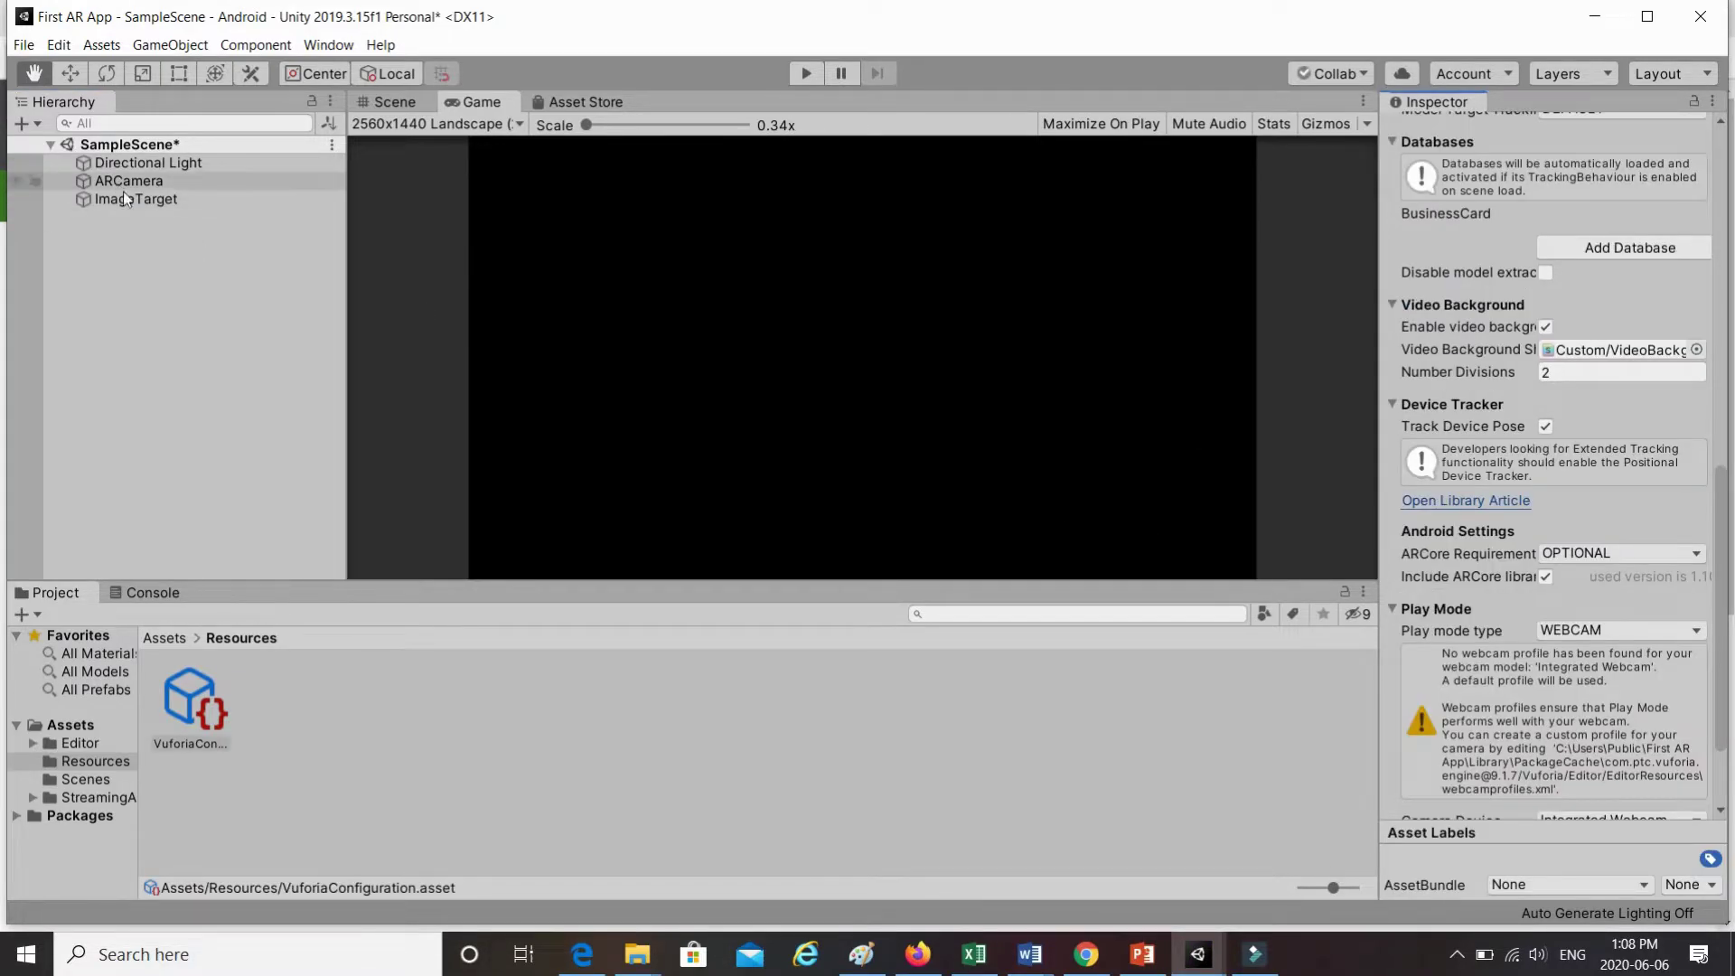
left_click(128, 199)
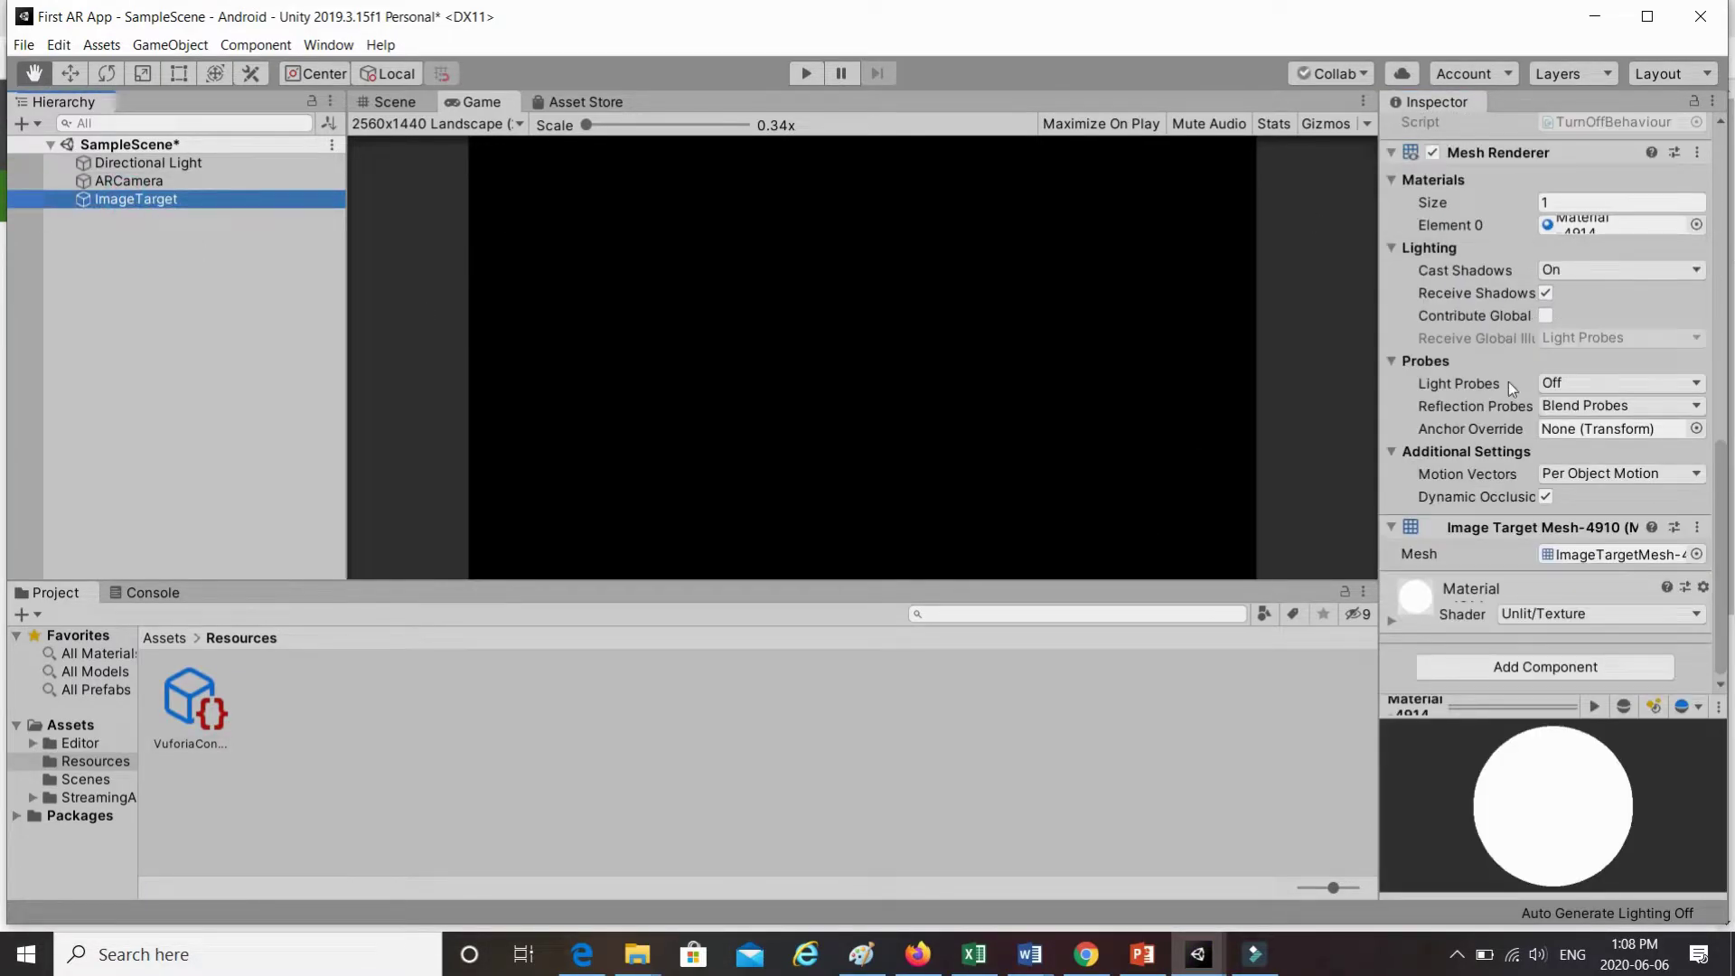
- Set the ImageTarget's type to From Database, using BusinessCard as database and target
left_click(1730, 508)
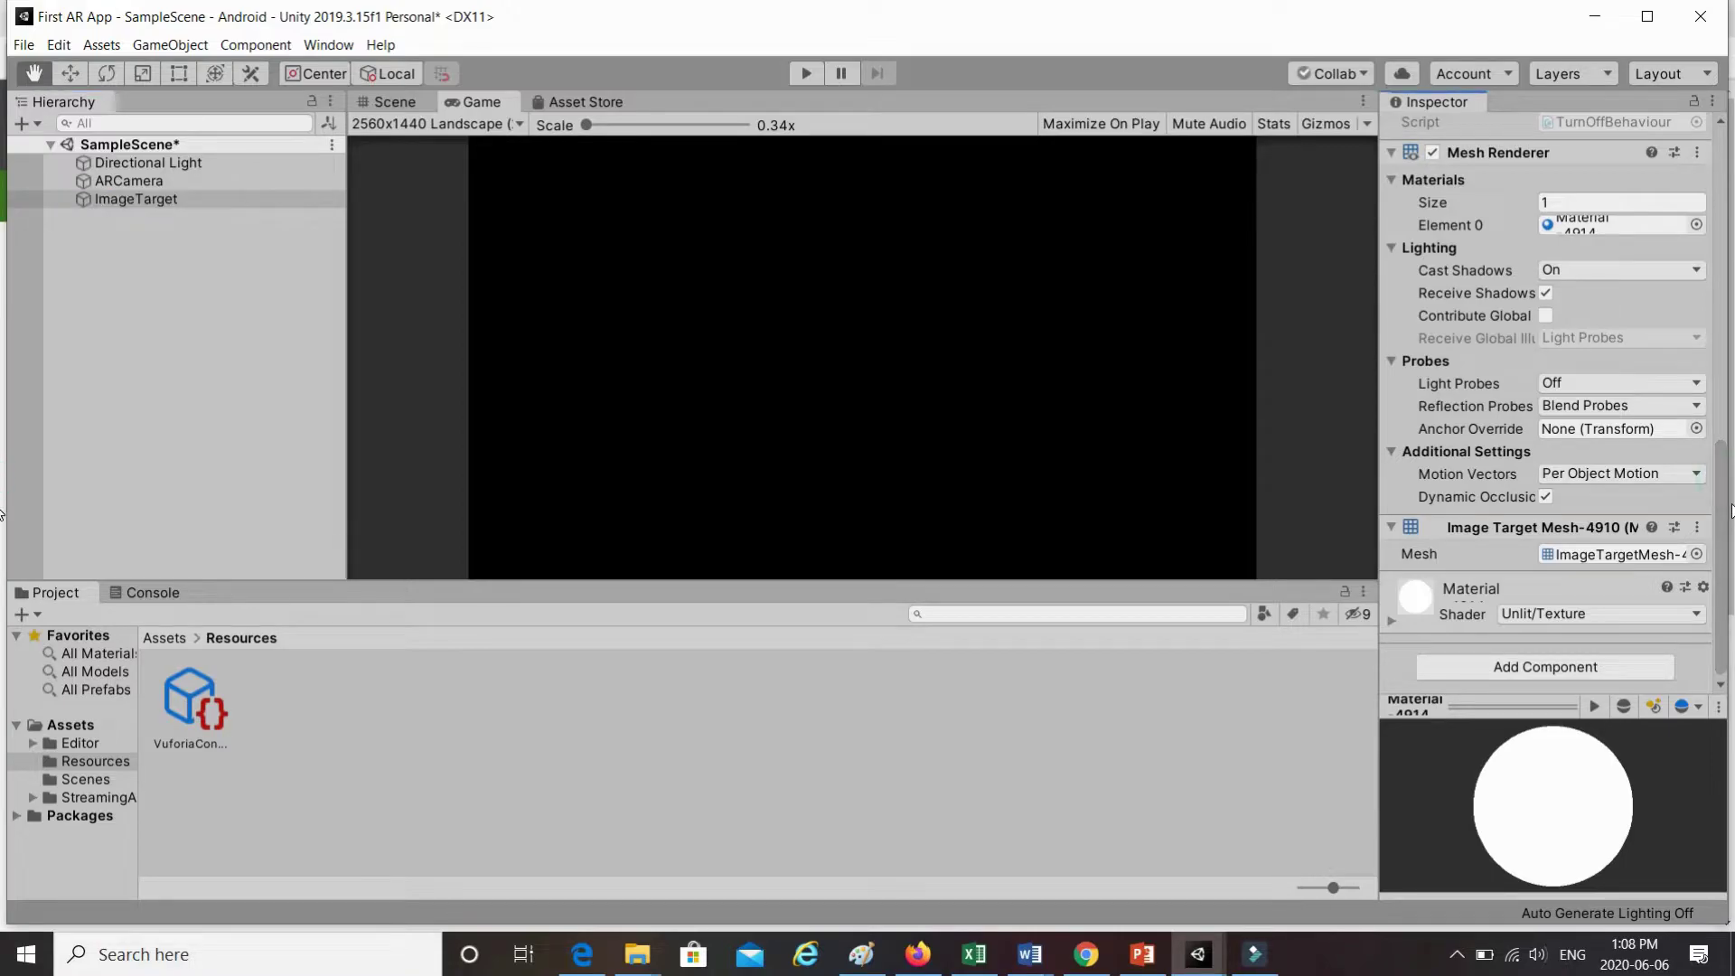
left_click_drag(1730, 508, 1732, 140)
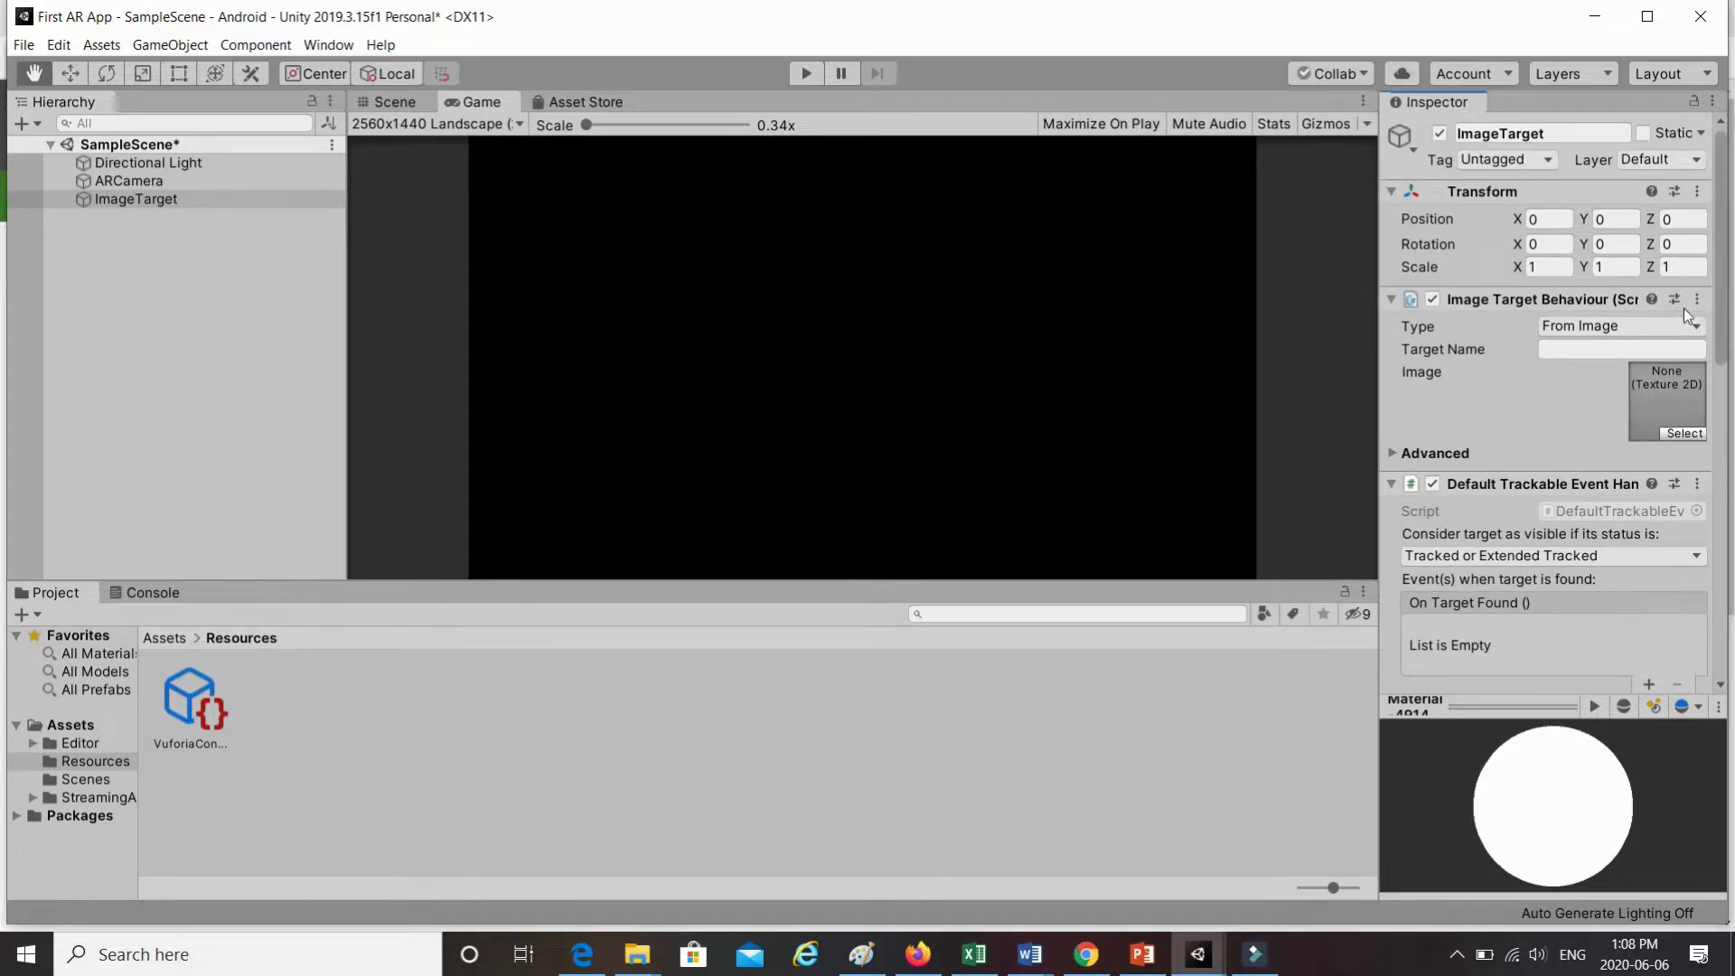
left_click(1652, 325)
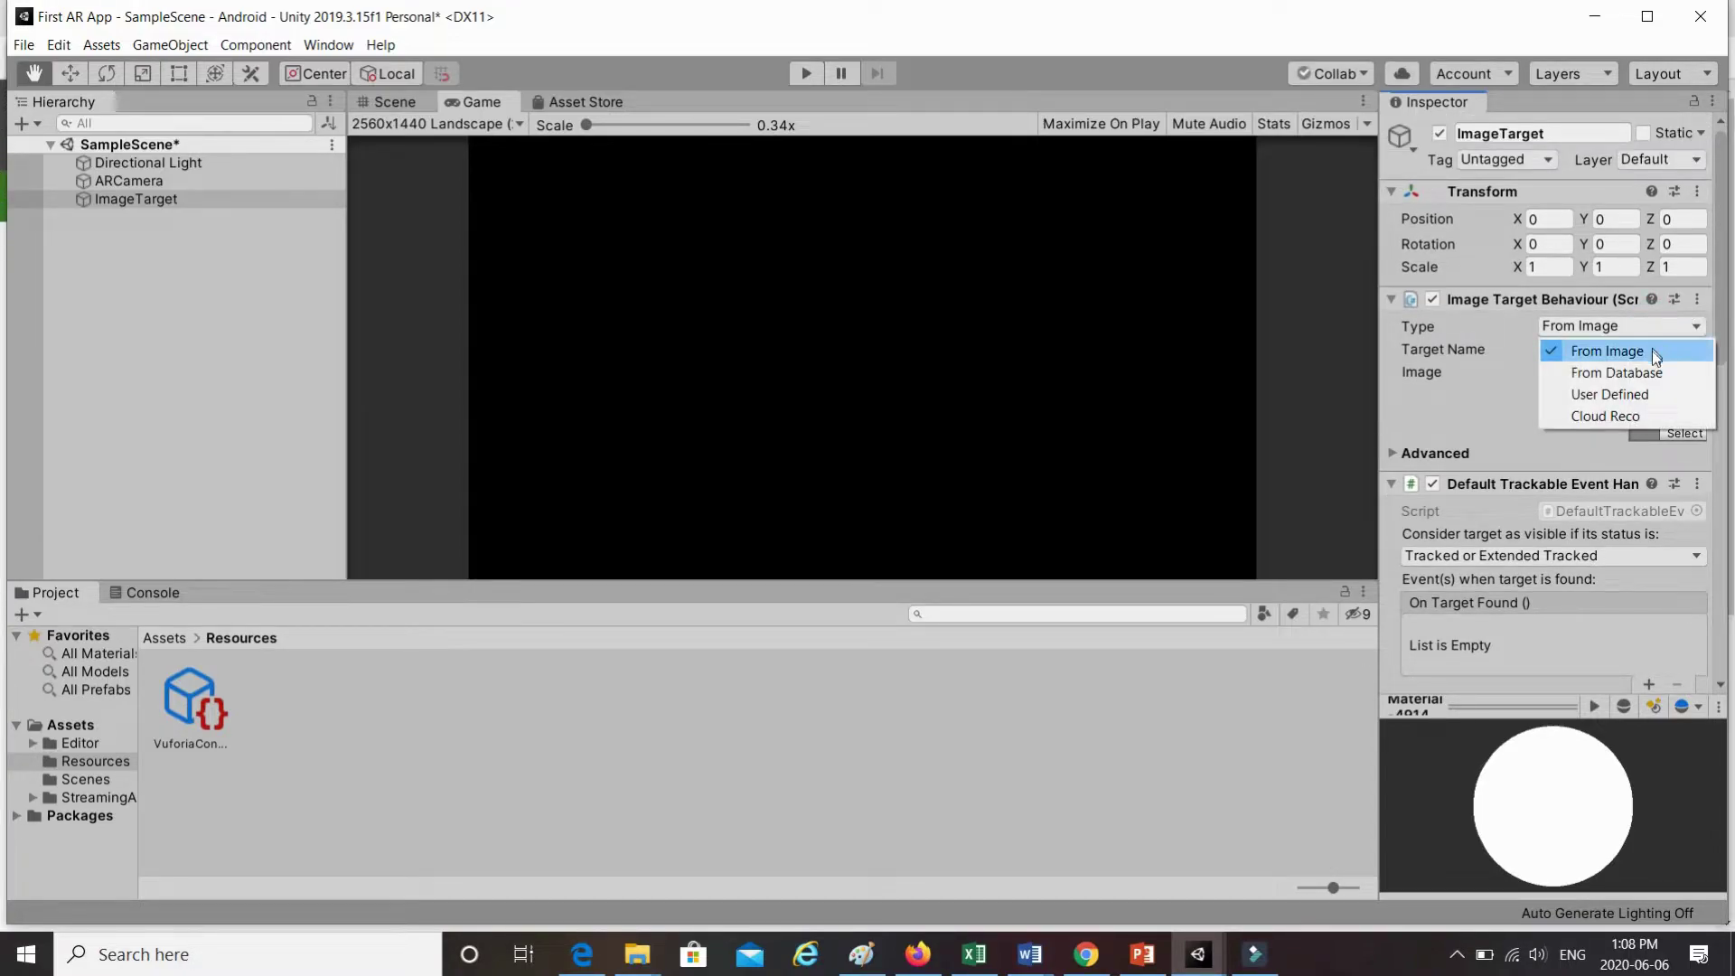
left_click(1655, 371)
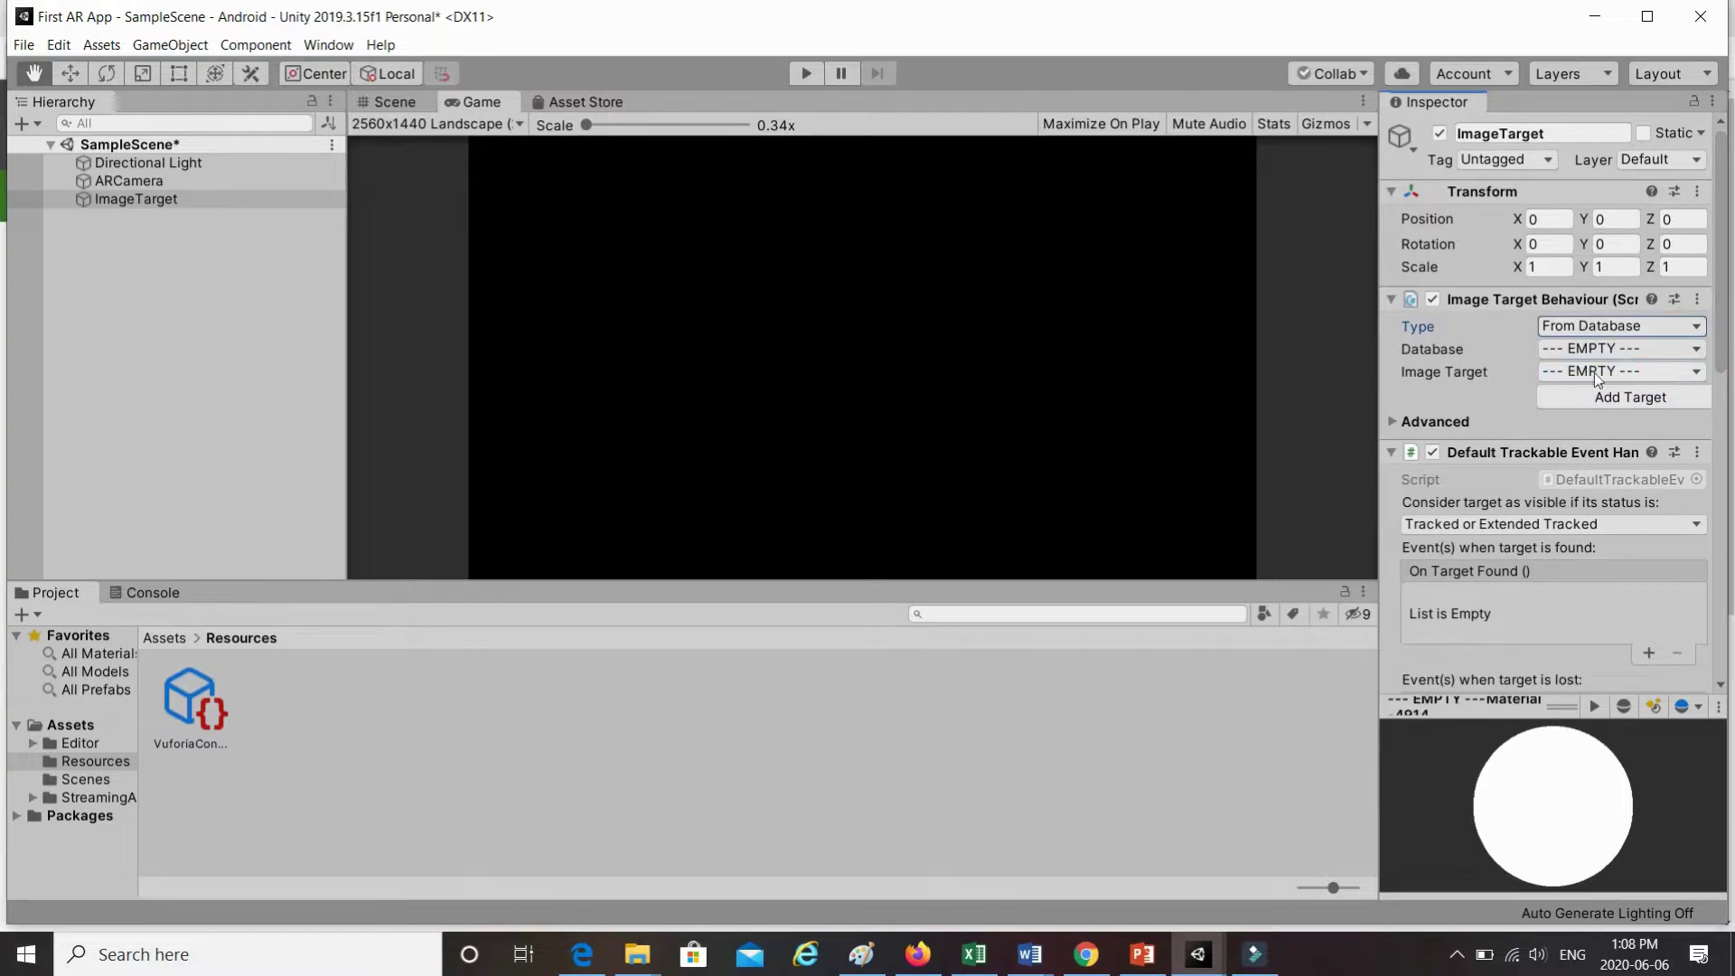
left_click(1619, 348)
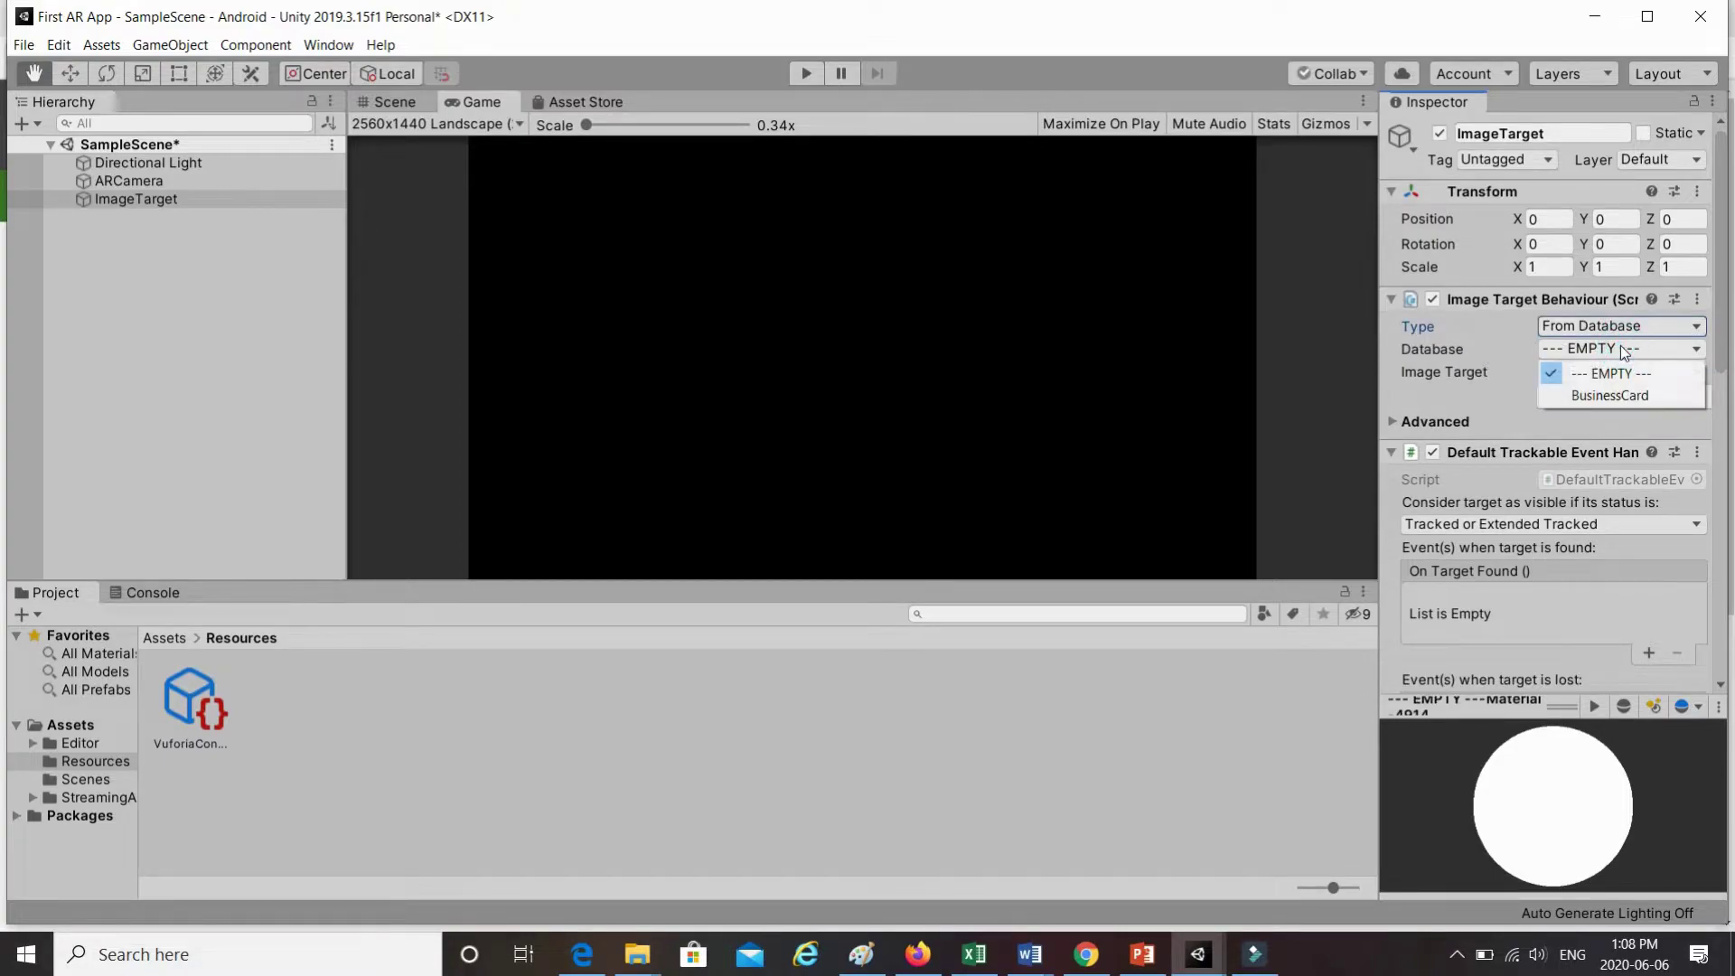
left_click(1632, 396)
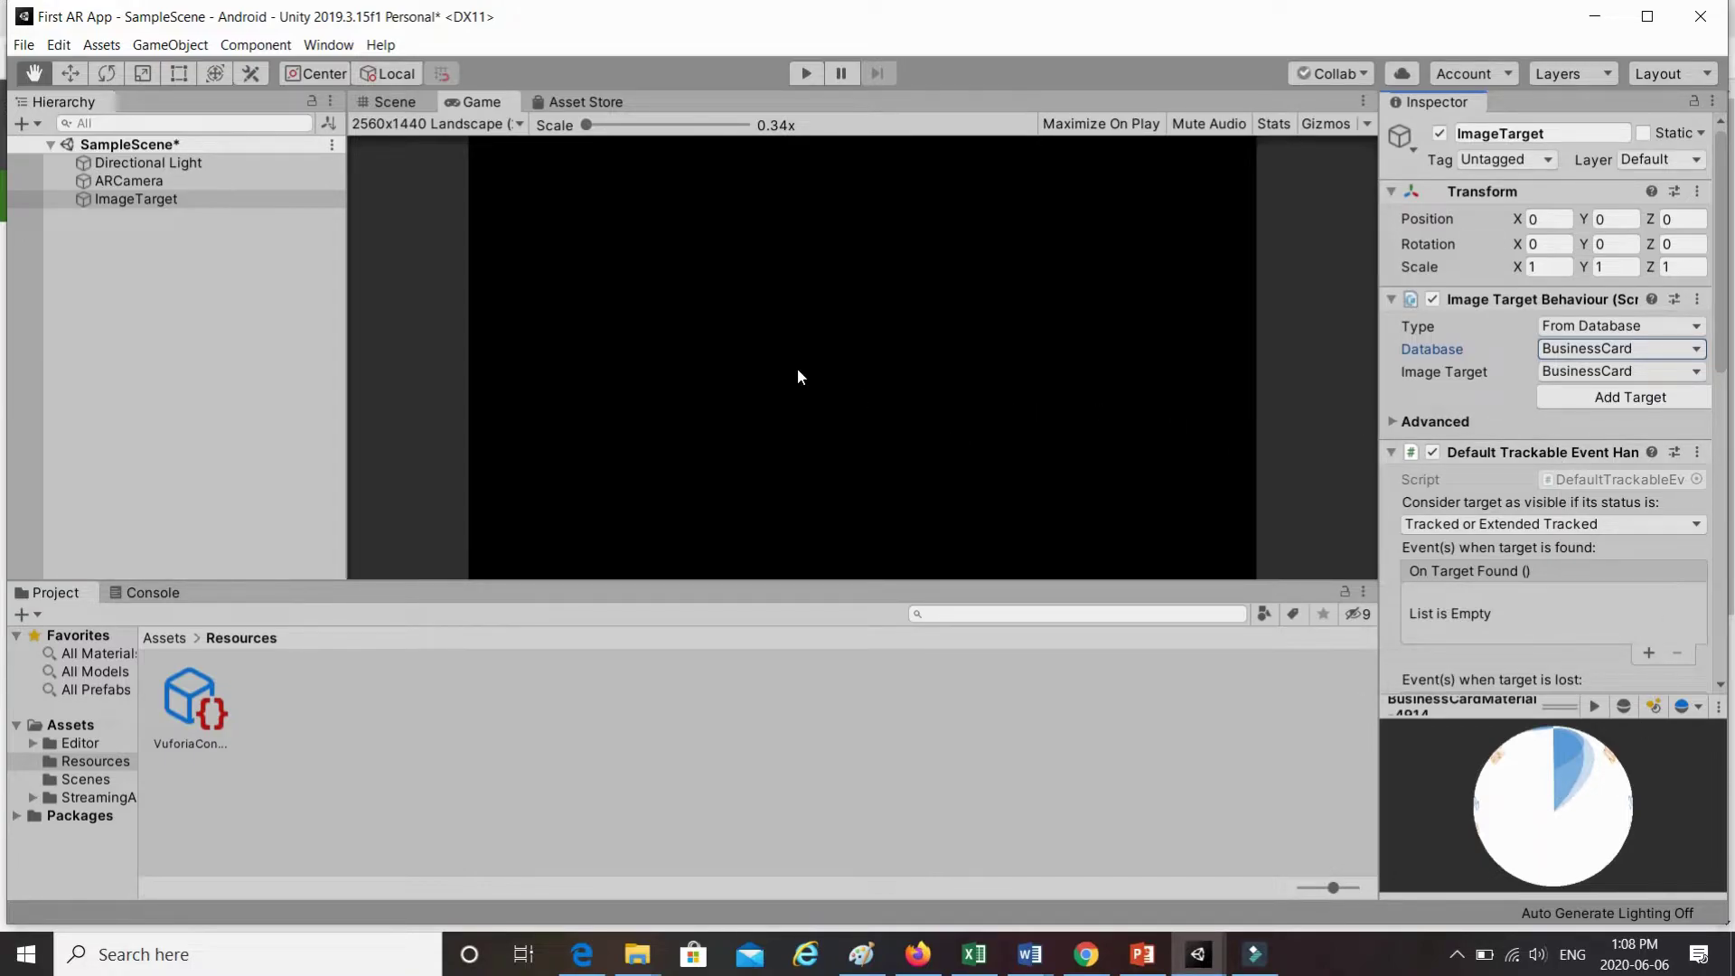
left_click(135, 200)
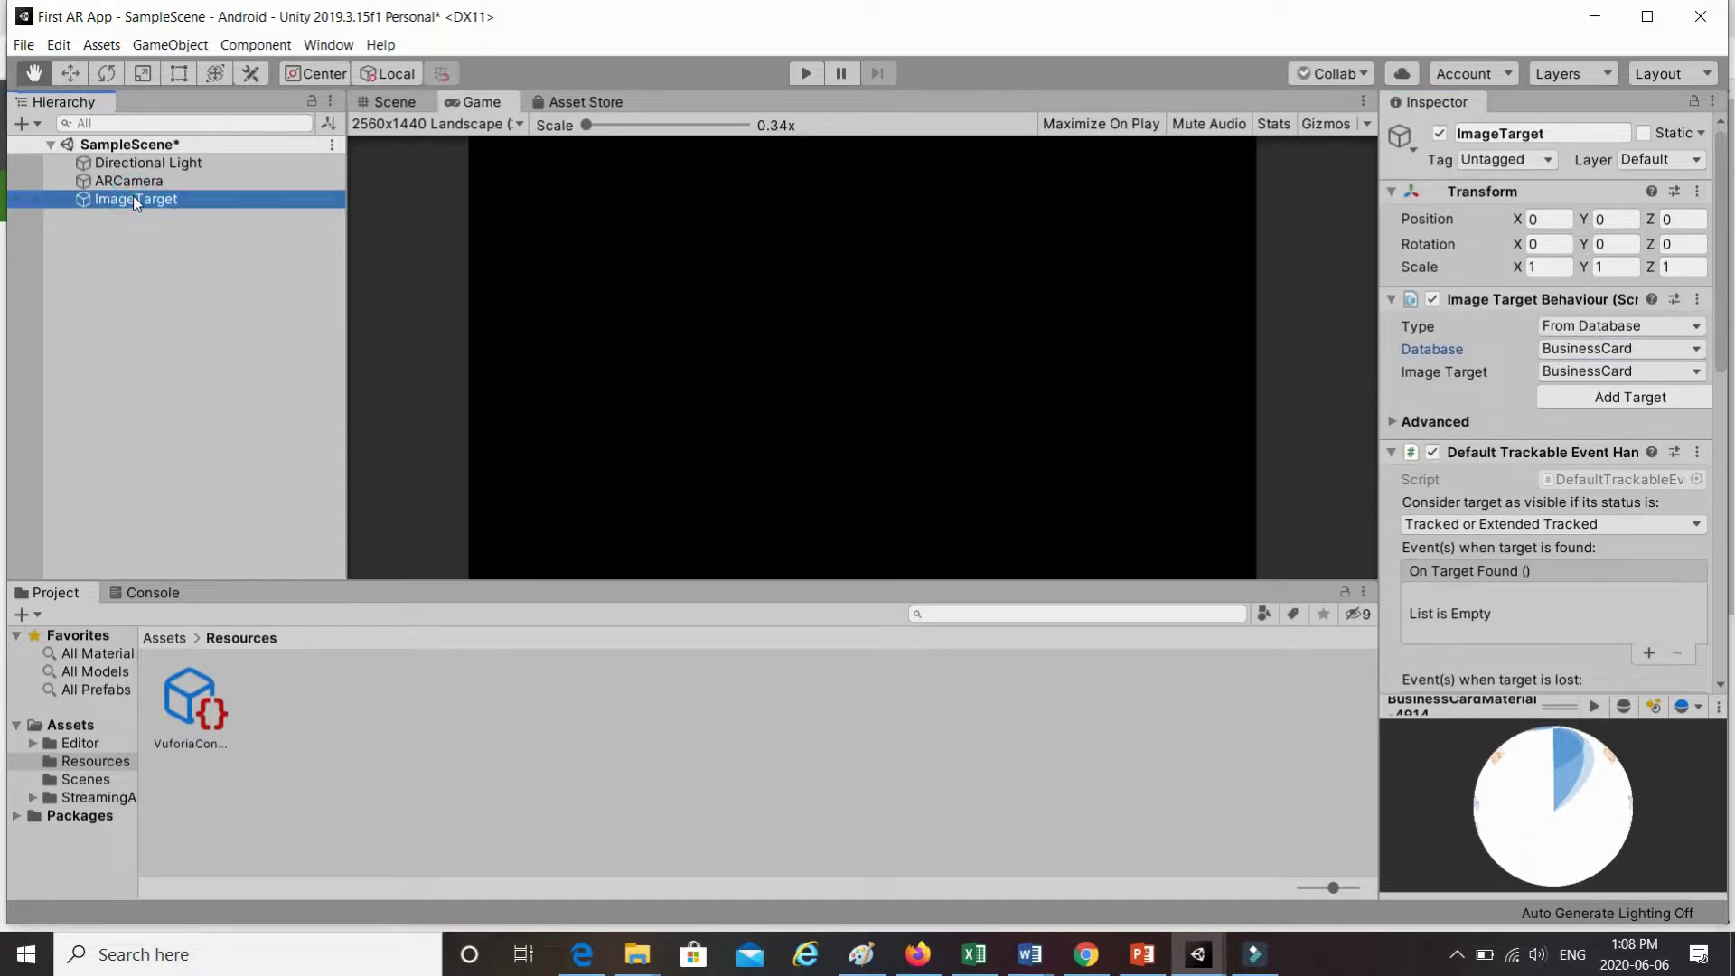
left_click(391, 102)
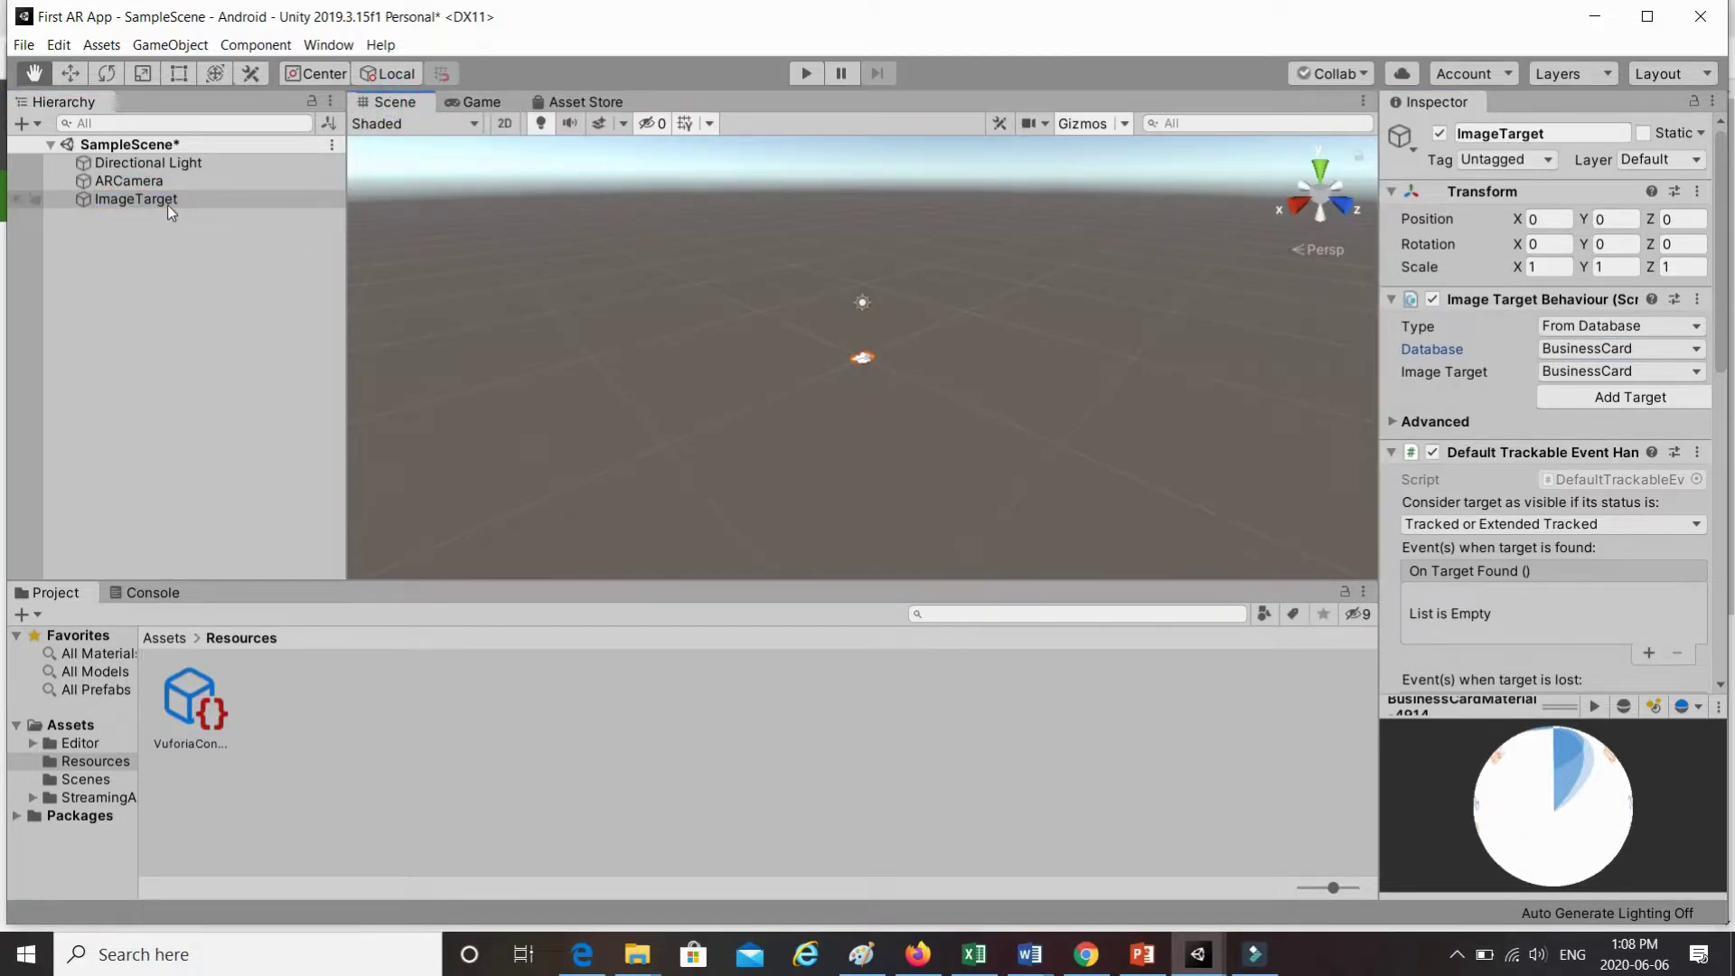
left_click(166, 204)
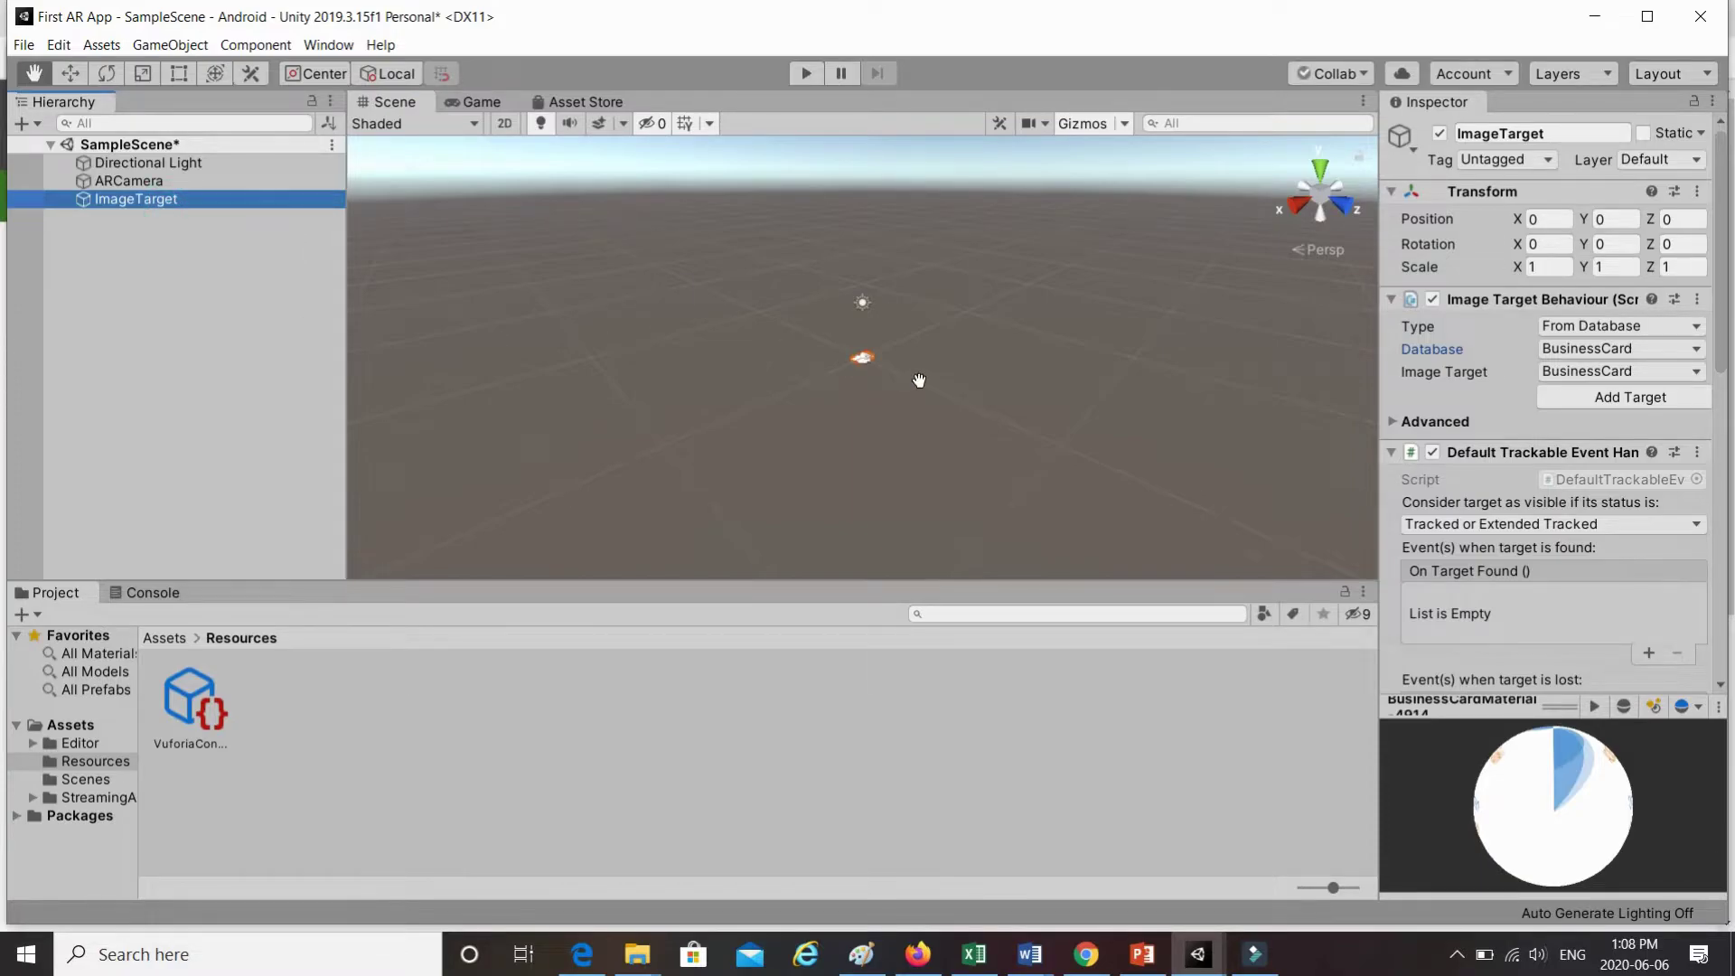
scroll(886, 368, "up", 1)
scroll(887, 368, "up", 3)
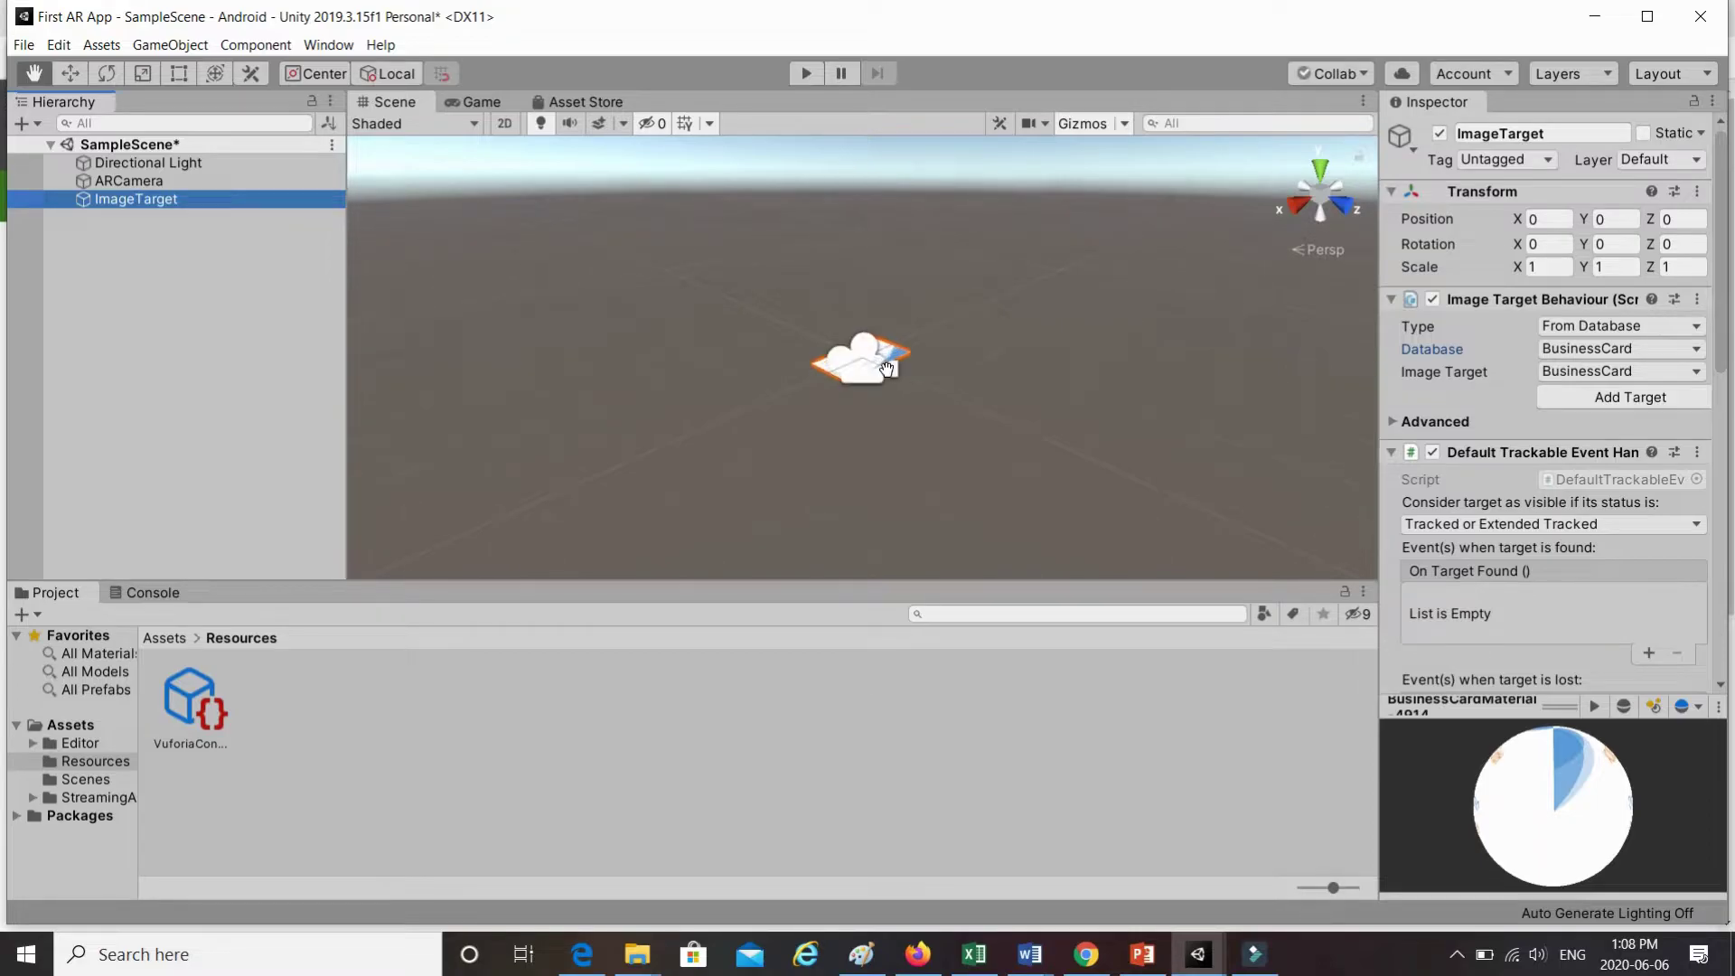
scroll(886, 368, "up", 6)
scroll(895, 368, "down", 4)
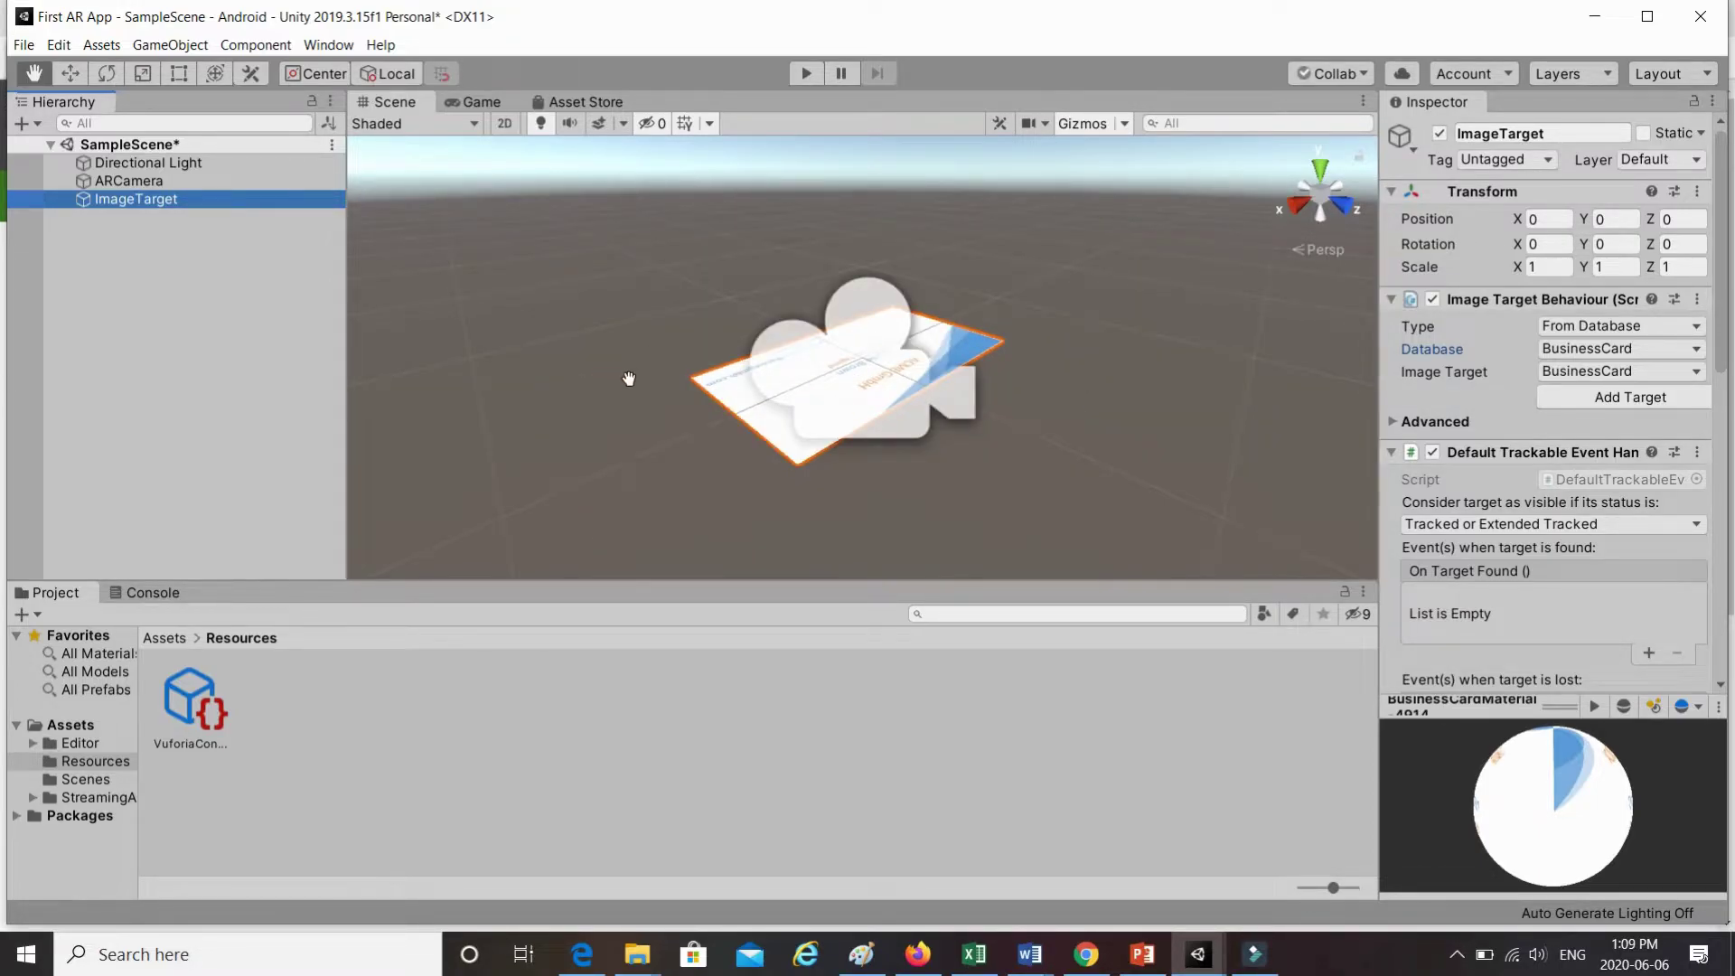
scroll(709, 334, "down", 5)
scroll(709, 333, "up", 3)
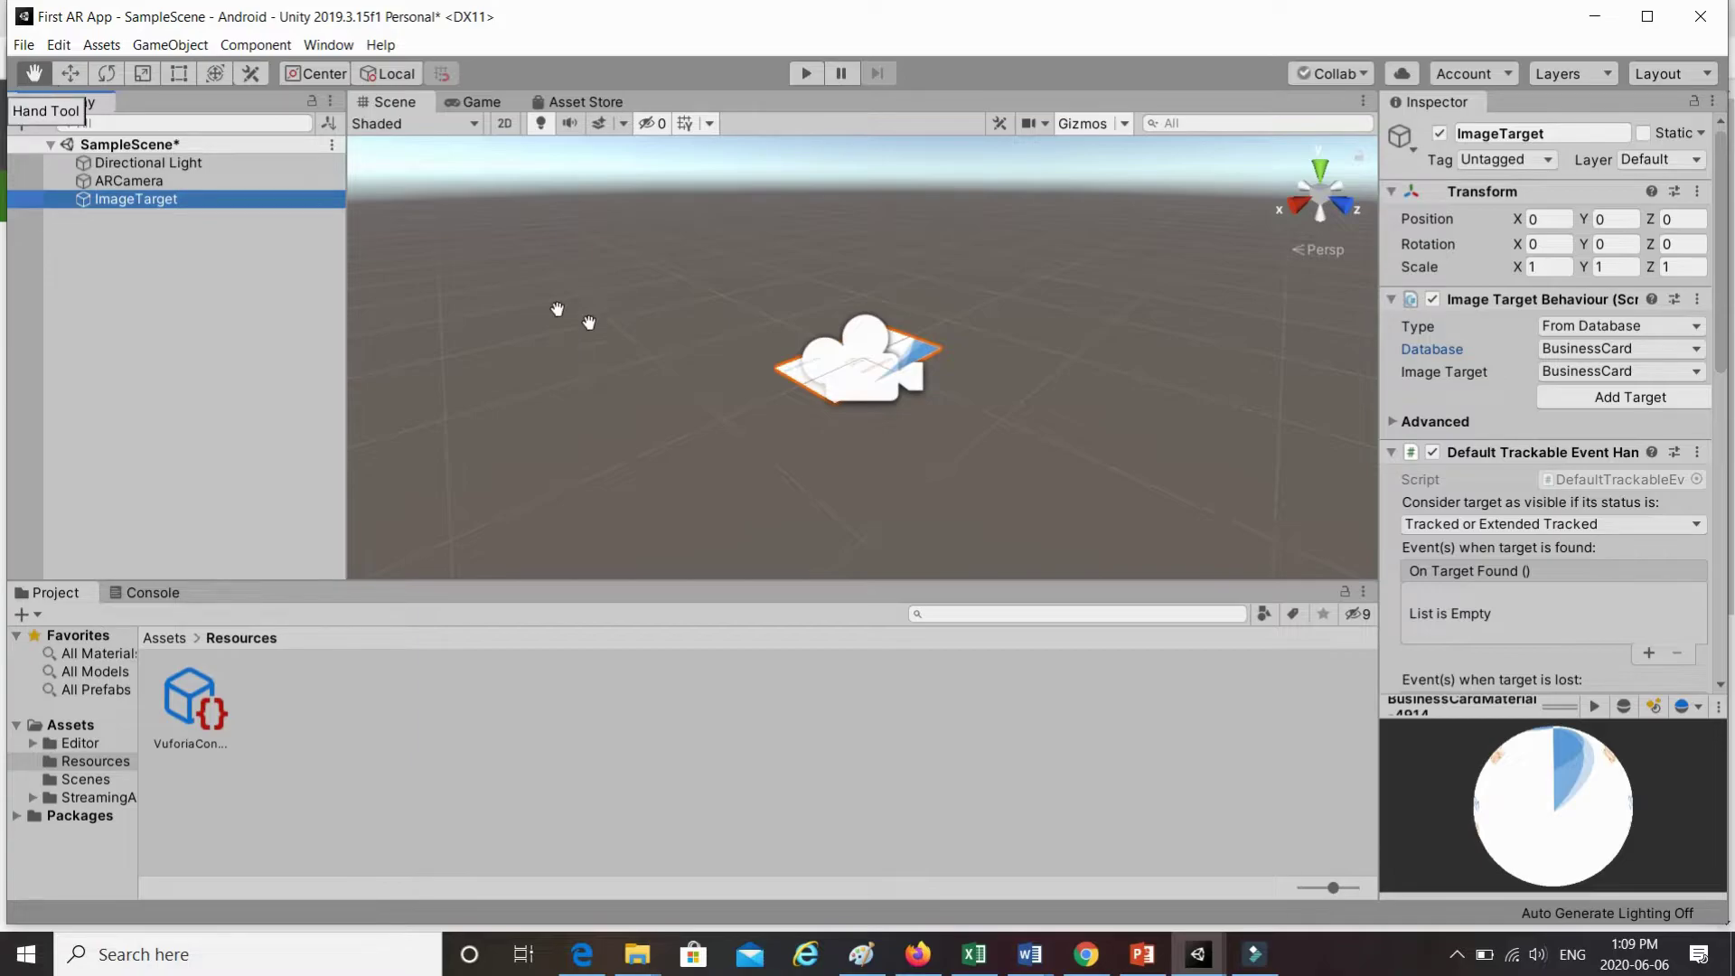
left_click(752, 391)
mouse_move(752, 391)
left_mouse_down()
mouse_move(612, 390)
mouse_move(837, 379)
mouse_move(753, 394)
mouse_move(739, 336)
mouse_move(752, 391)
left_mouse_up()
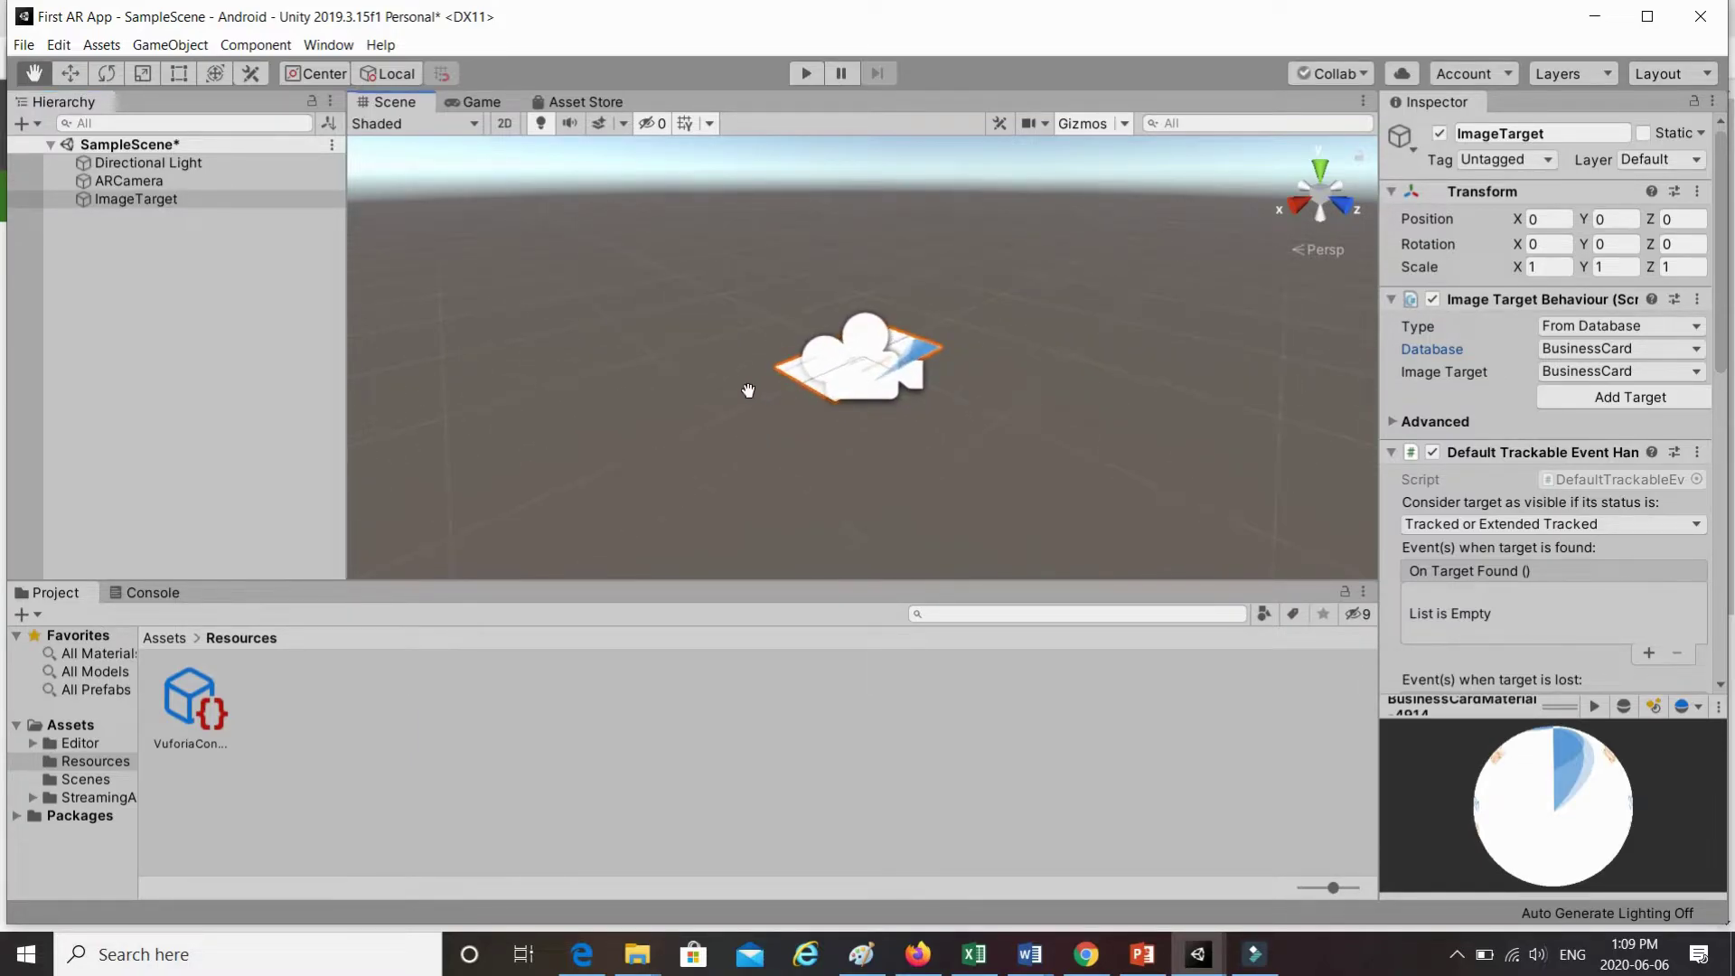
mouse_move(796, 312)
left_mouse_down("alt")
mouse_move(837, 480)
mouse_move(827, 278)
mouse_move(666, 325)
mouse_move(979, 345)
mouse_move(797, 319)
left_mouse_up("alt")
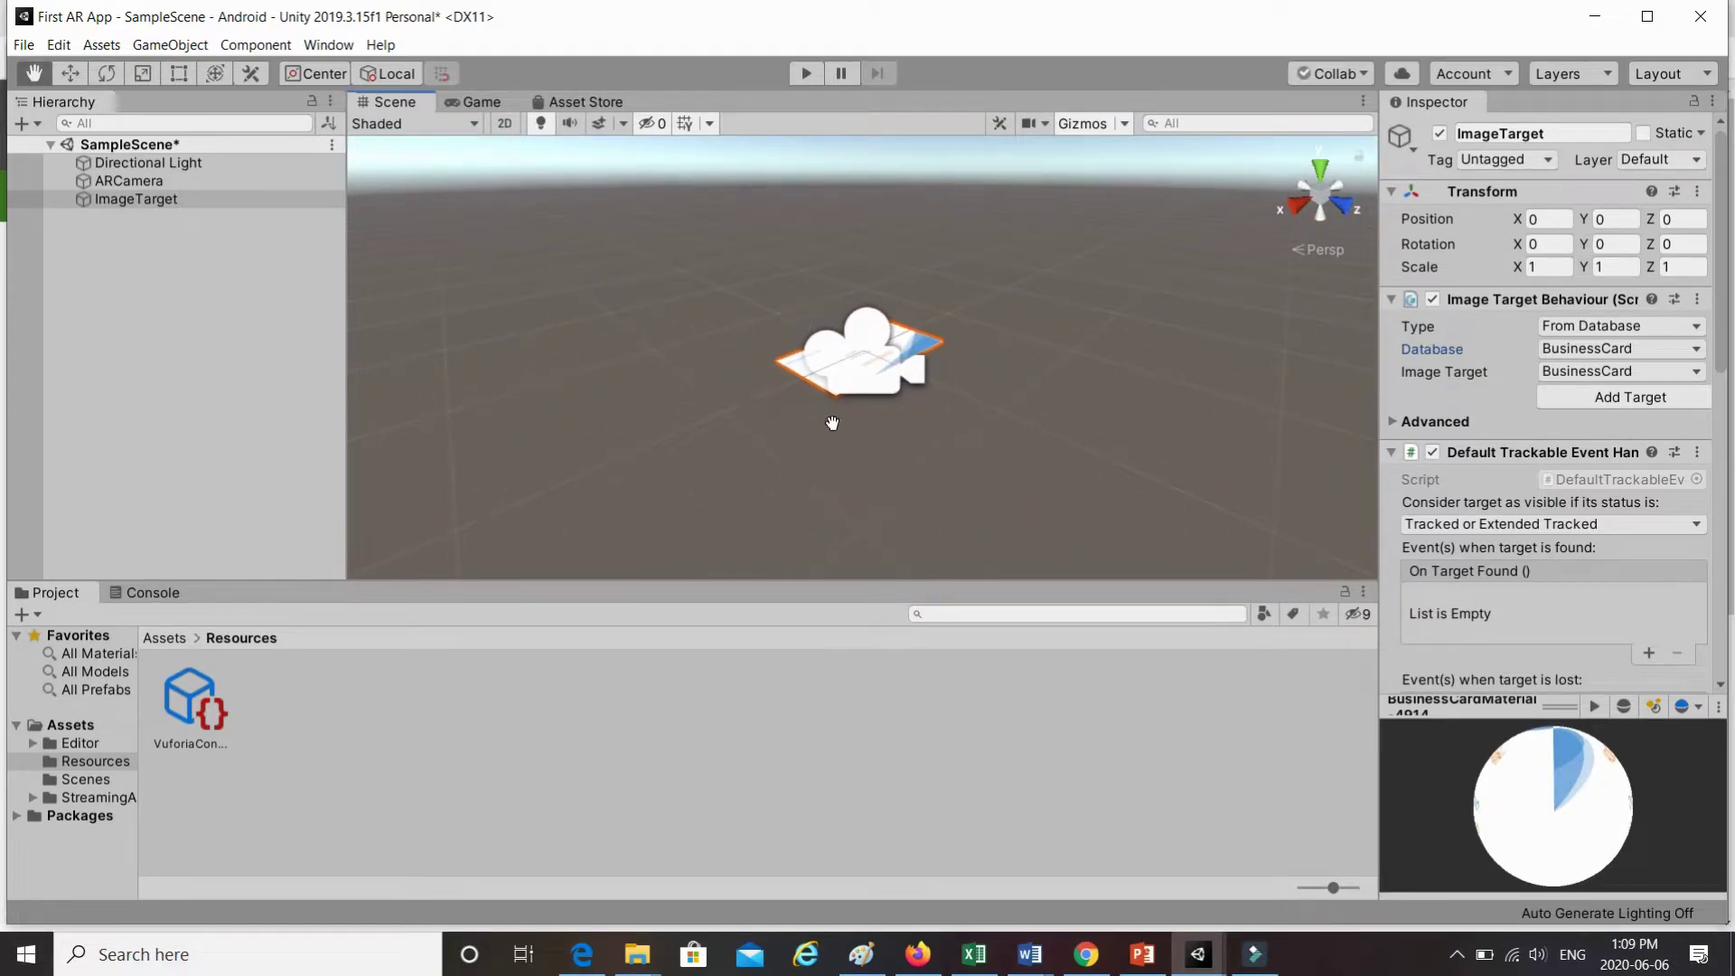
scroll(871, 407, "up", 3)
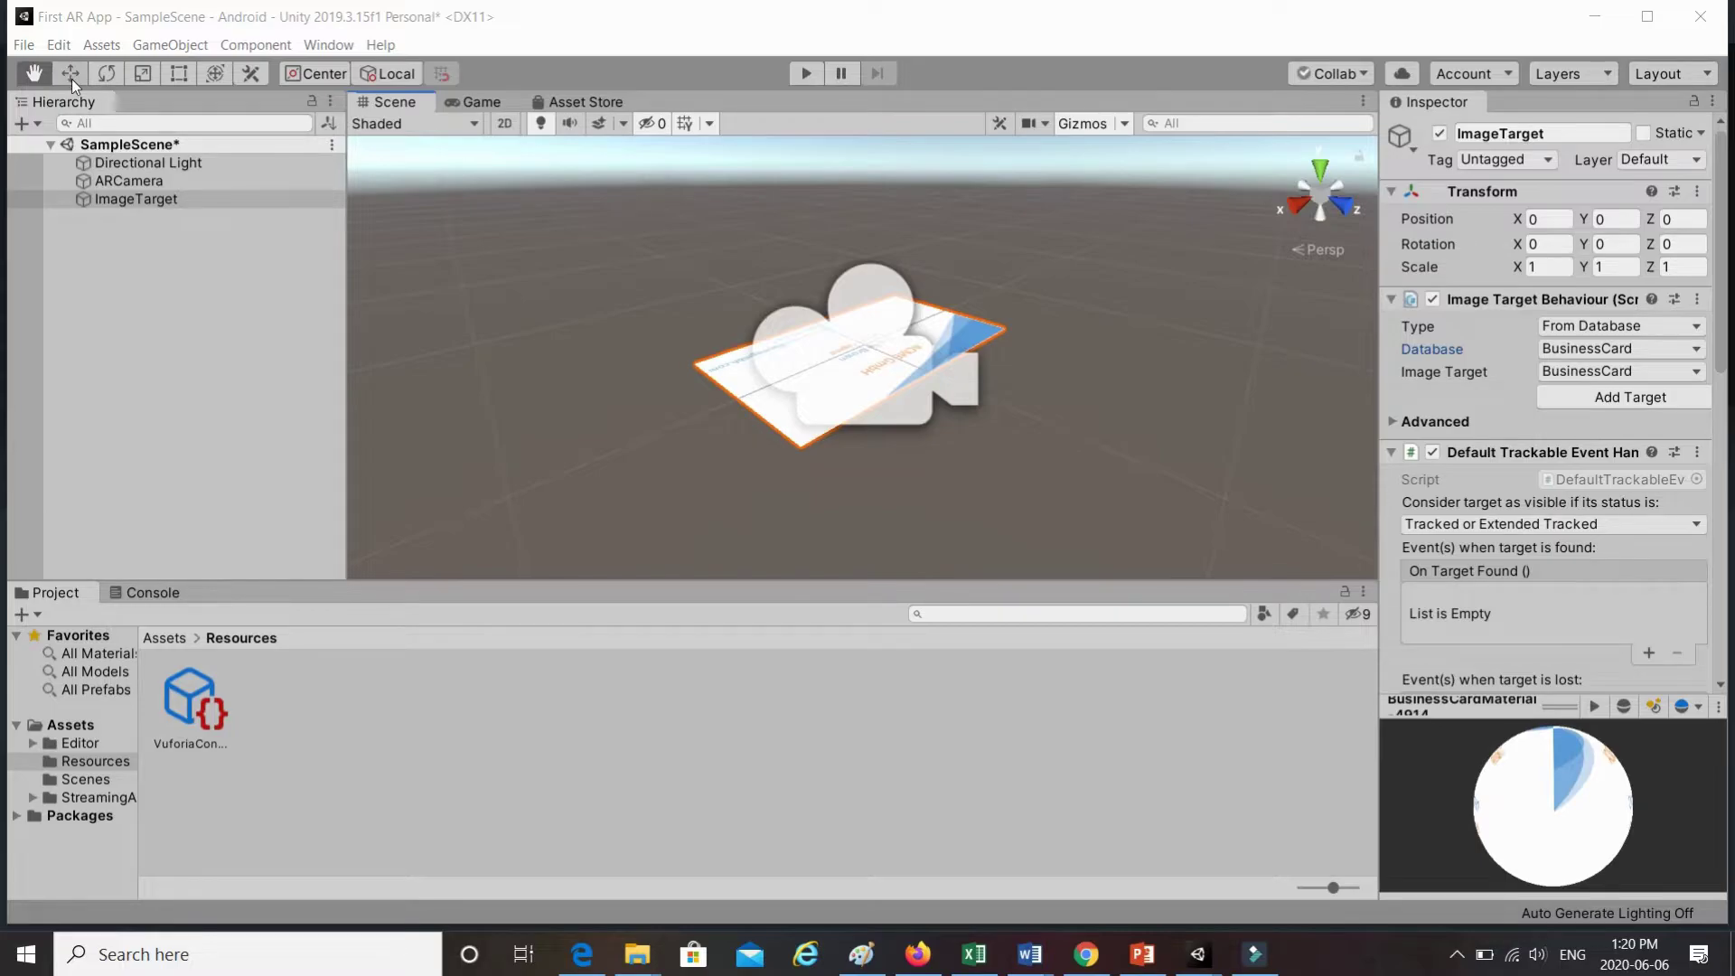
left_click(72, 79)
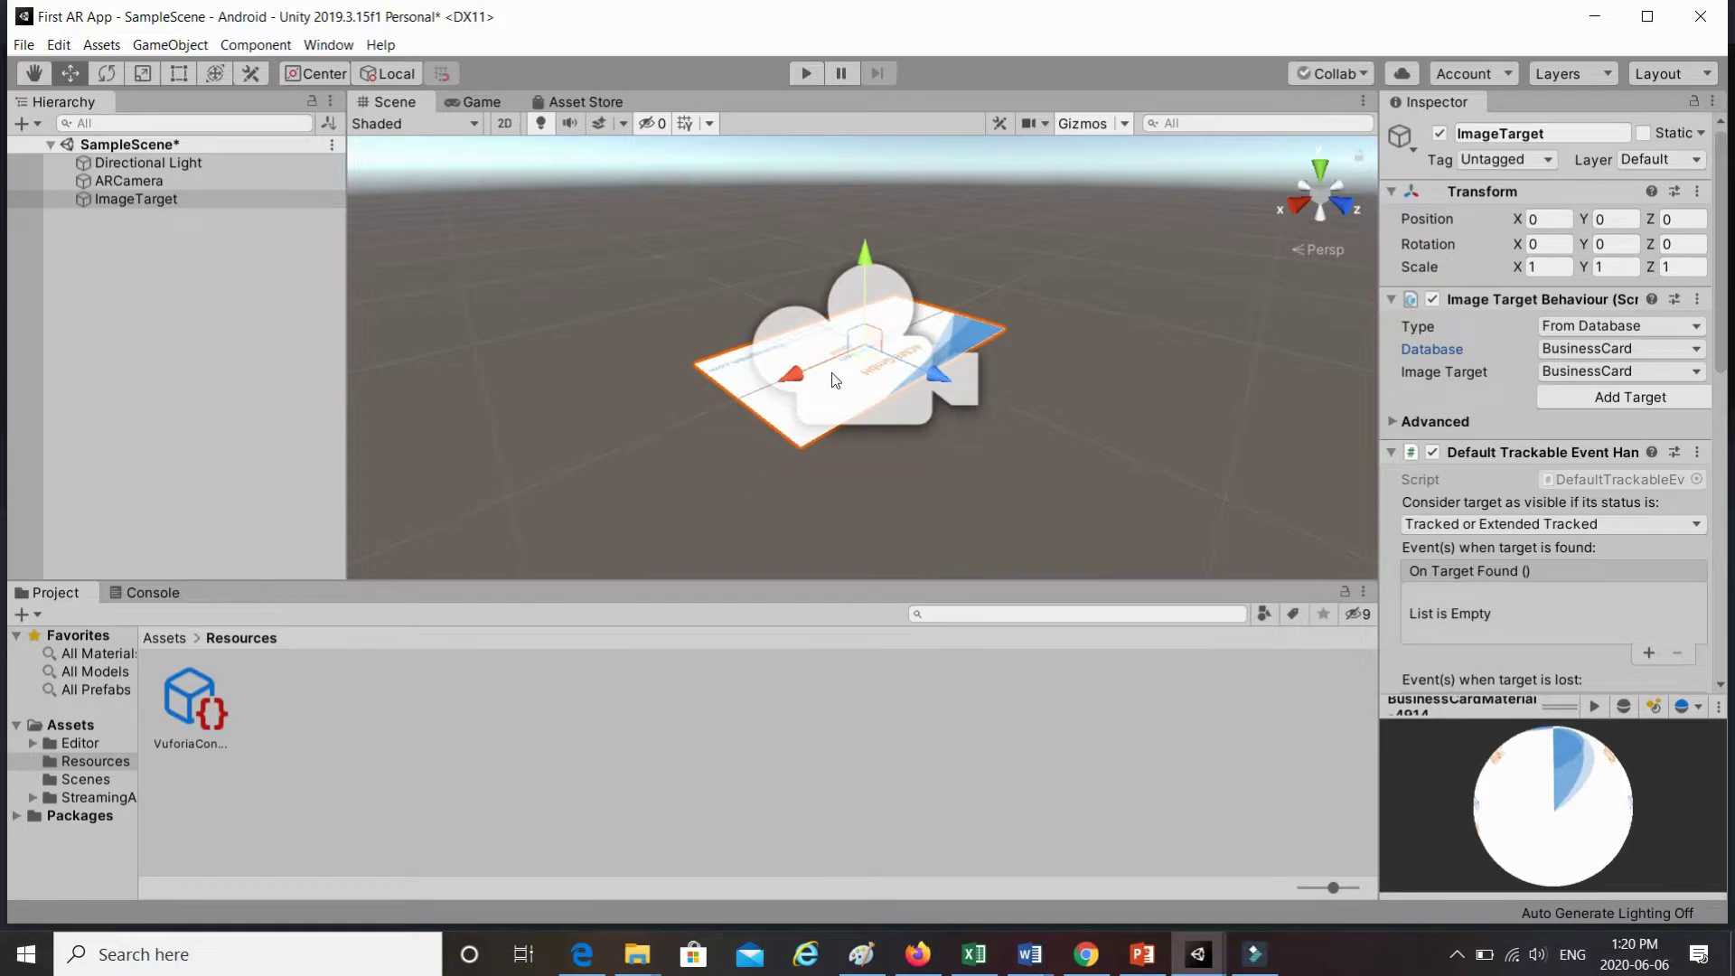
mouse_move(868, 255)
left_mouse_down()
mouse_move(875, 203)
mouse_move(870, 327)
mouse_move(850, 226)
mouse_move(854, 263)
left_mouse_up()
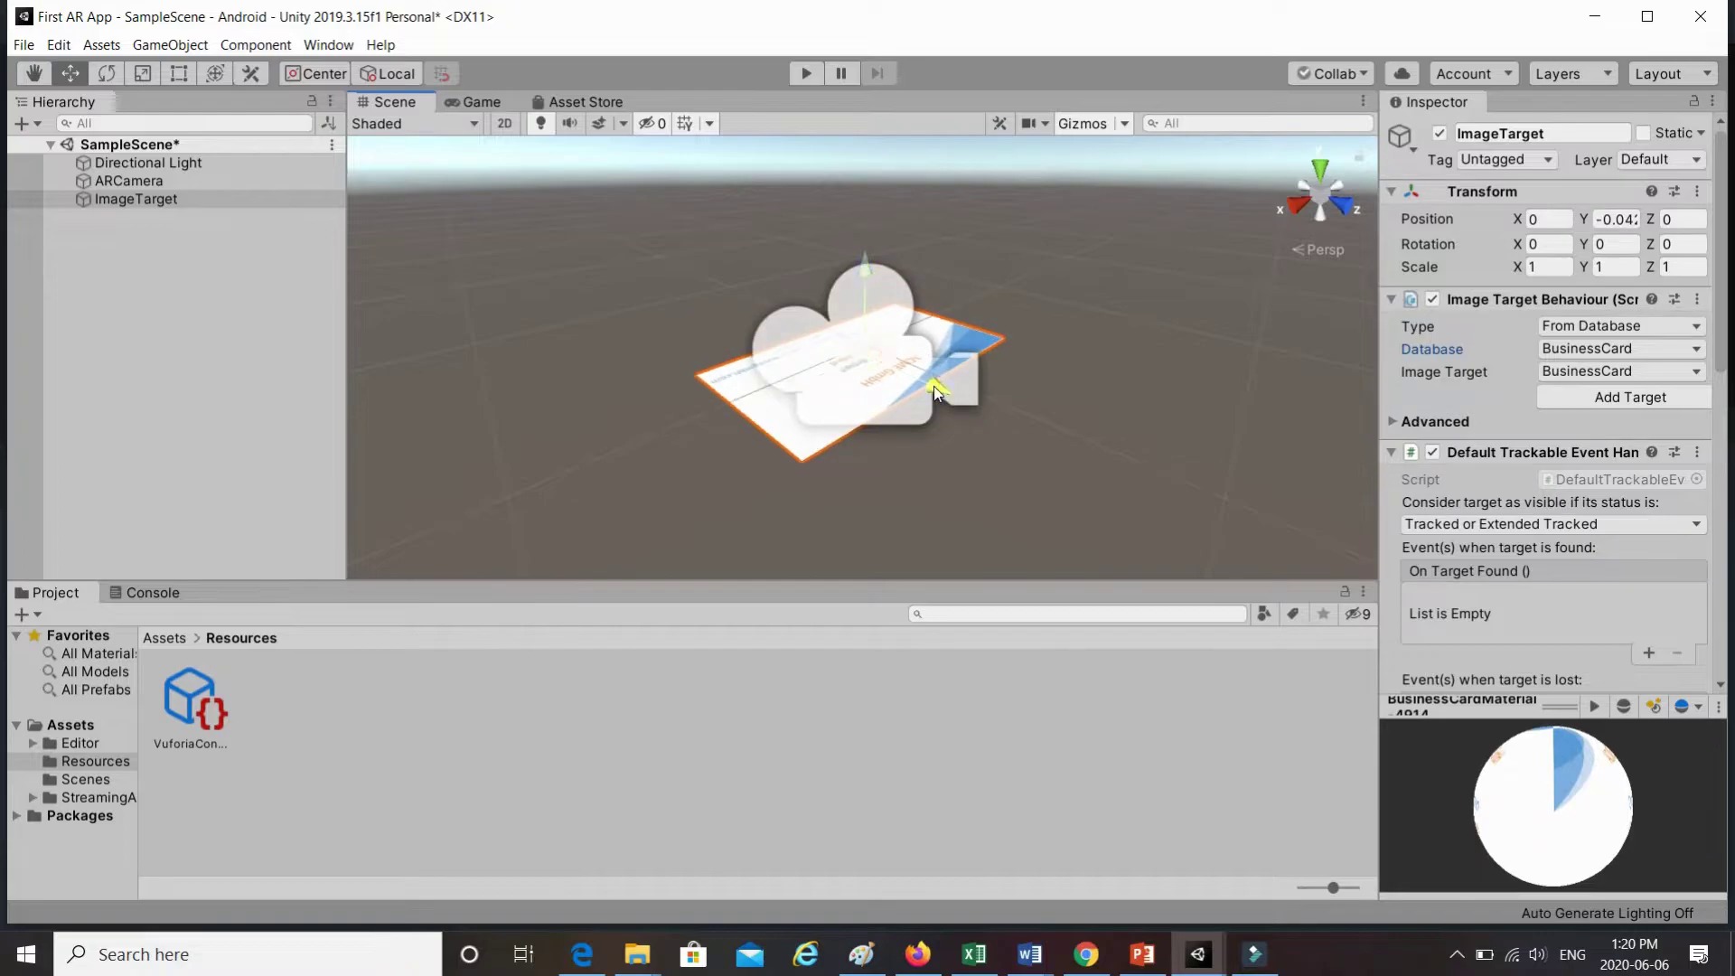
mouse_move(934, 387)
left_mouse_down()
mouse_move(1102, 375)
mouse_move(844, 303)
mouse_move(904, 372)
left_mouse_up()
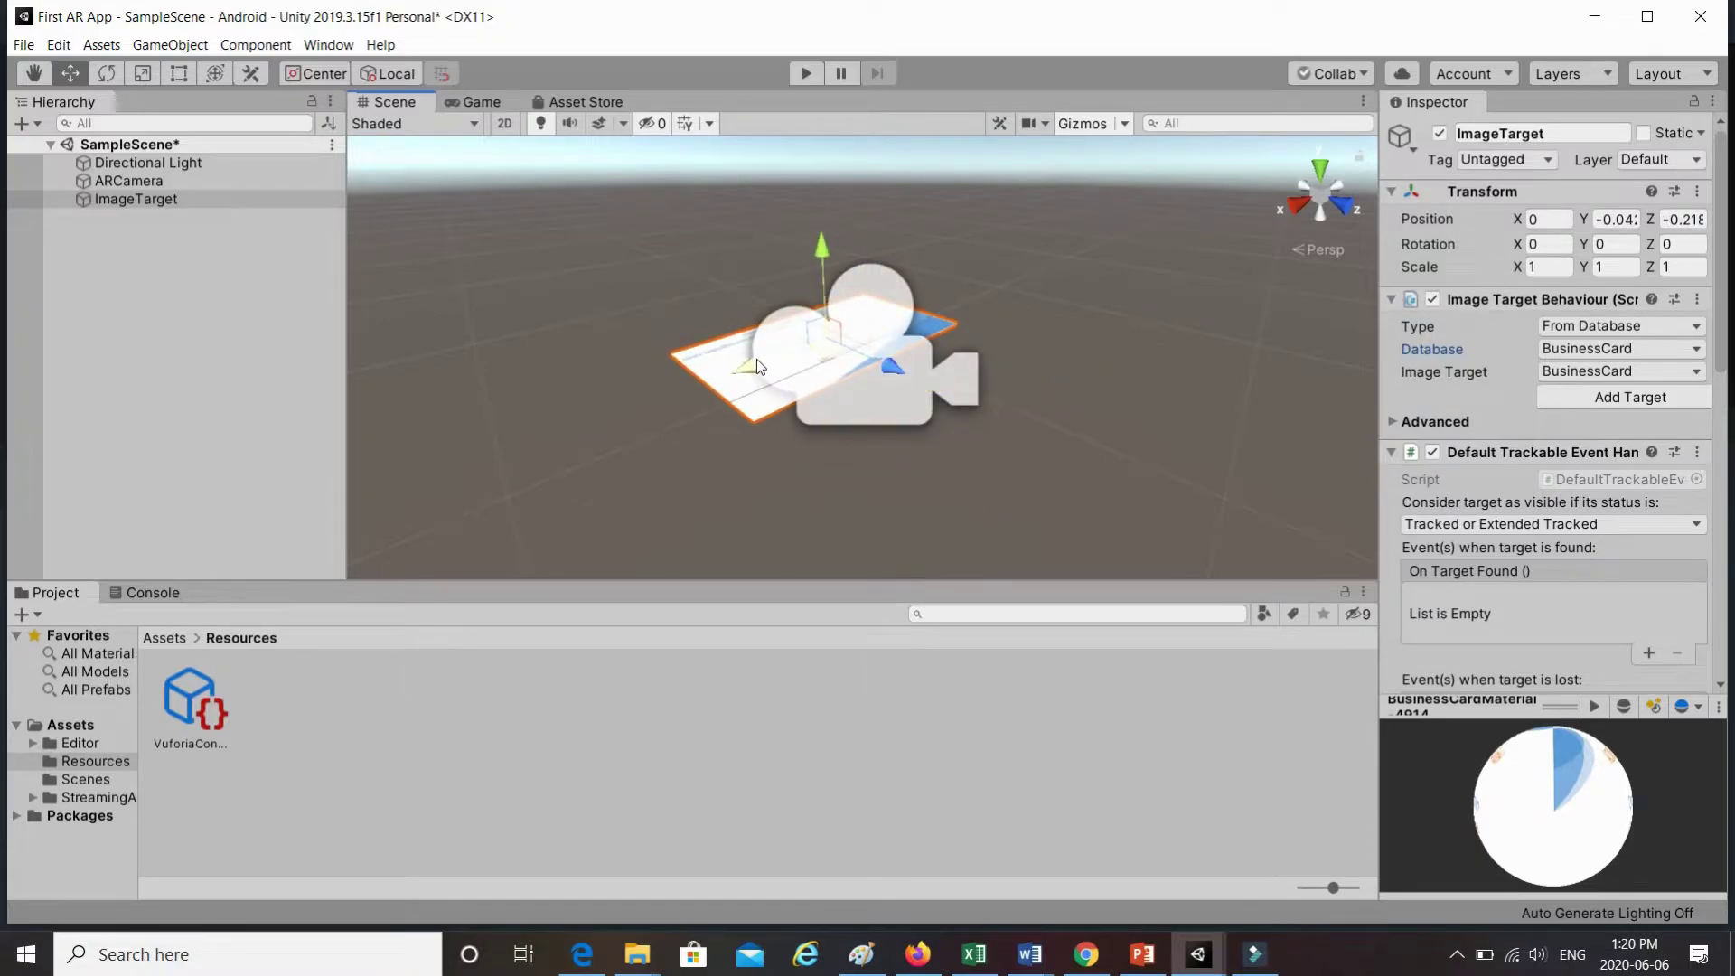
mouse_move(756, 360)
left_mouse_down()
mouse_move(668, 389)
mouse_move(777, 362)
left_mouse_up()
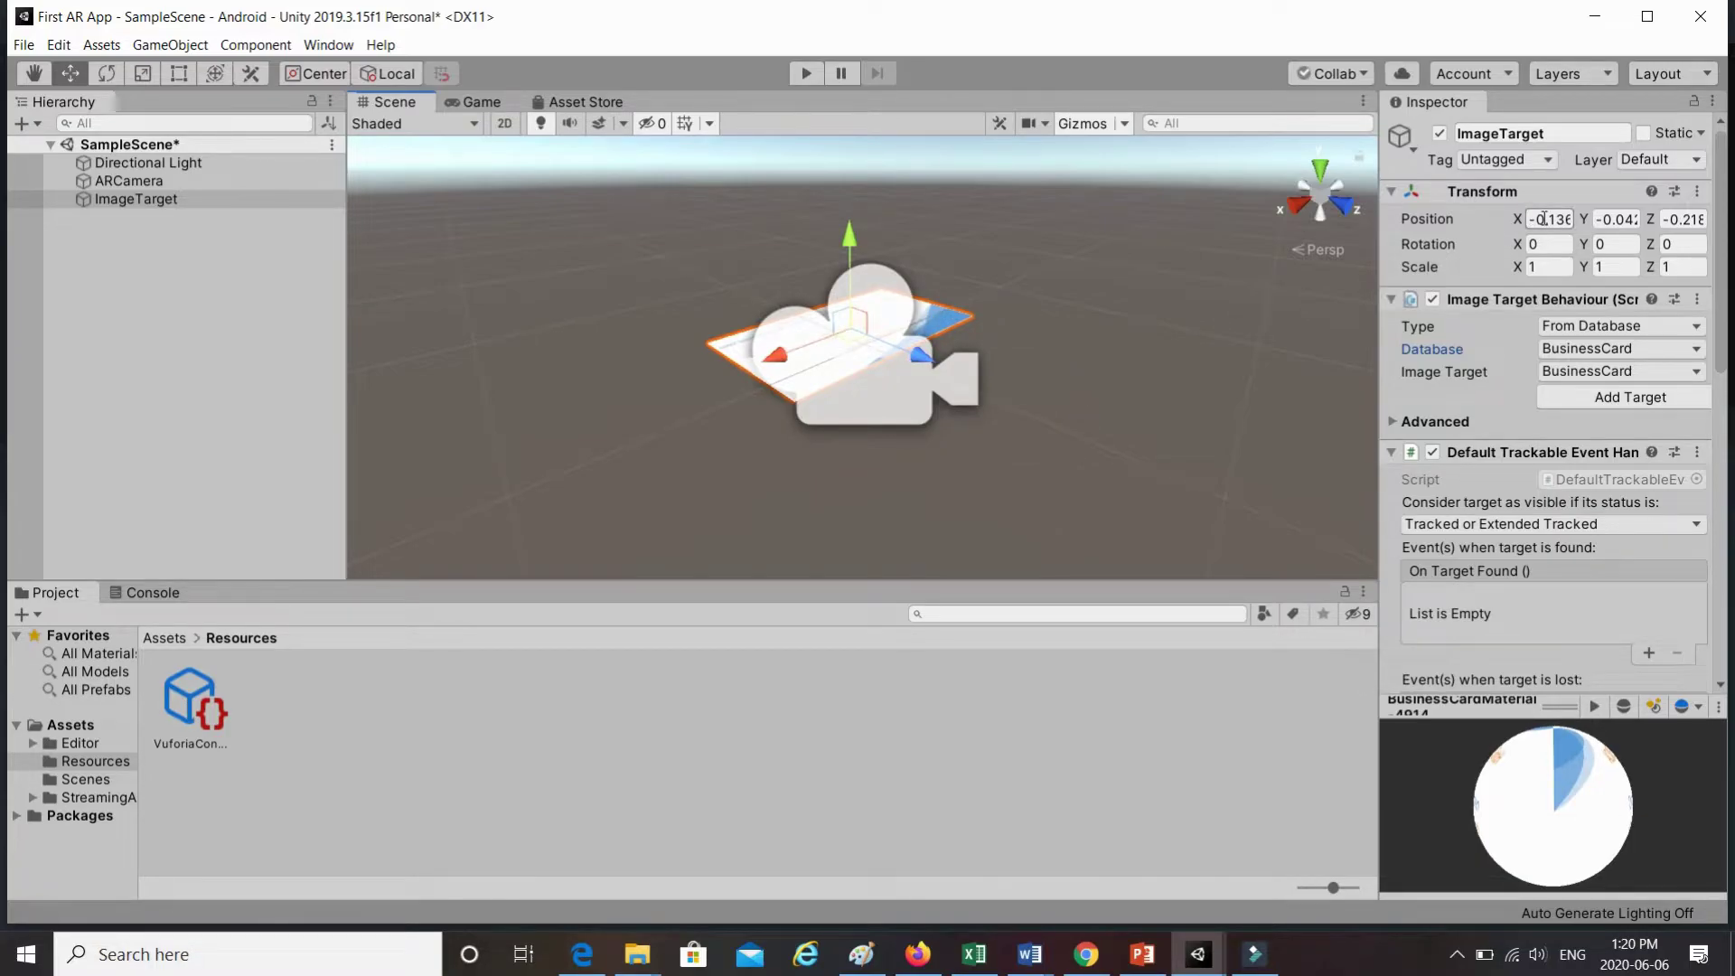
left_click(1545, 219)
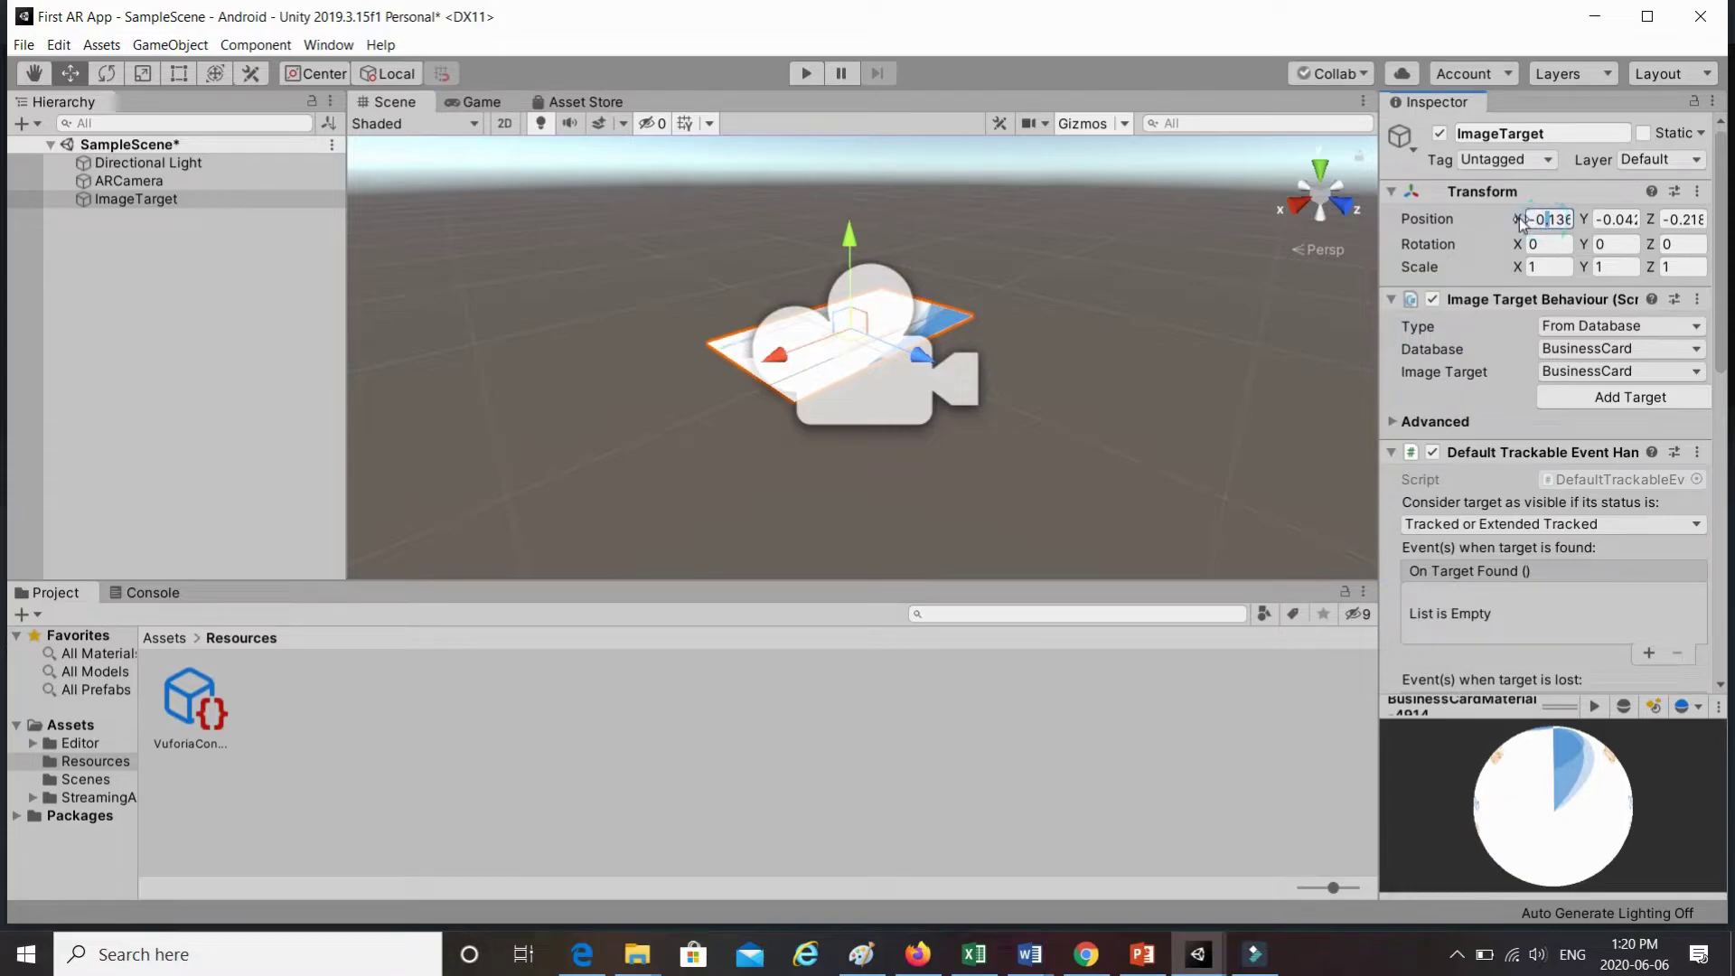
left_click_drag(1523, 223, 1580, 222)
type("0")
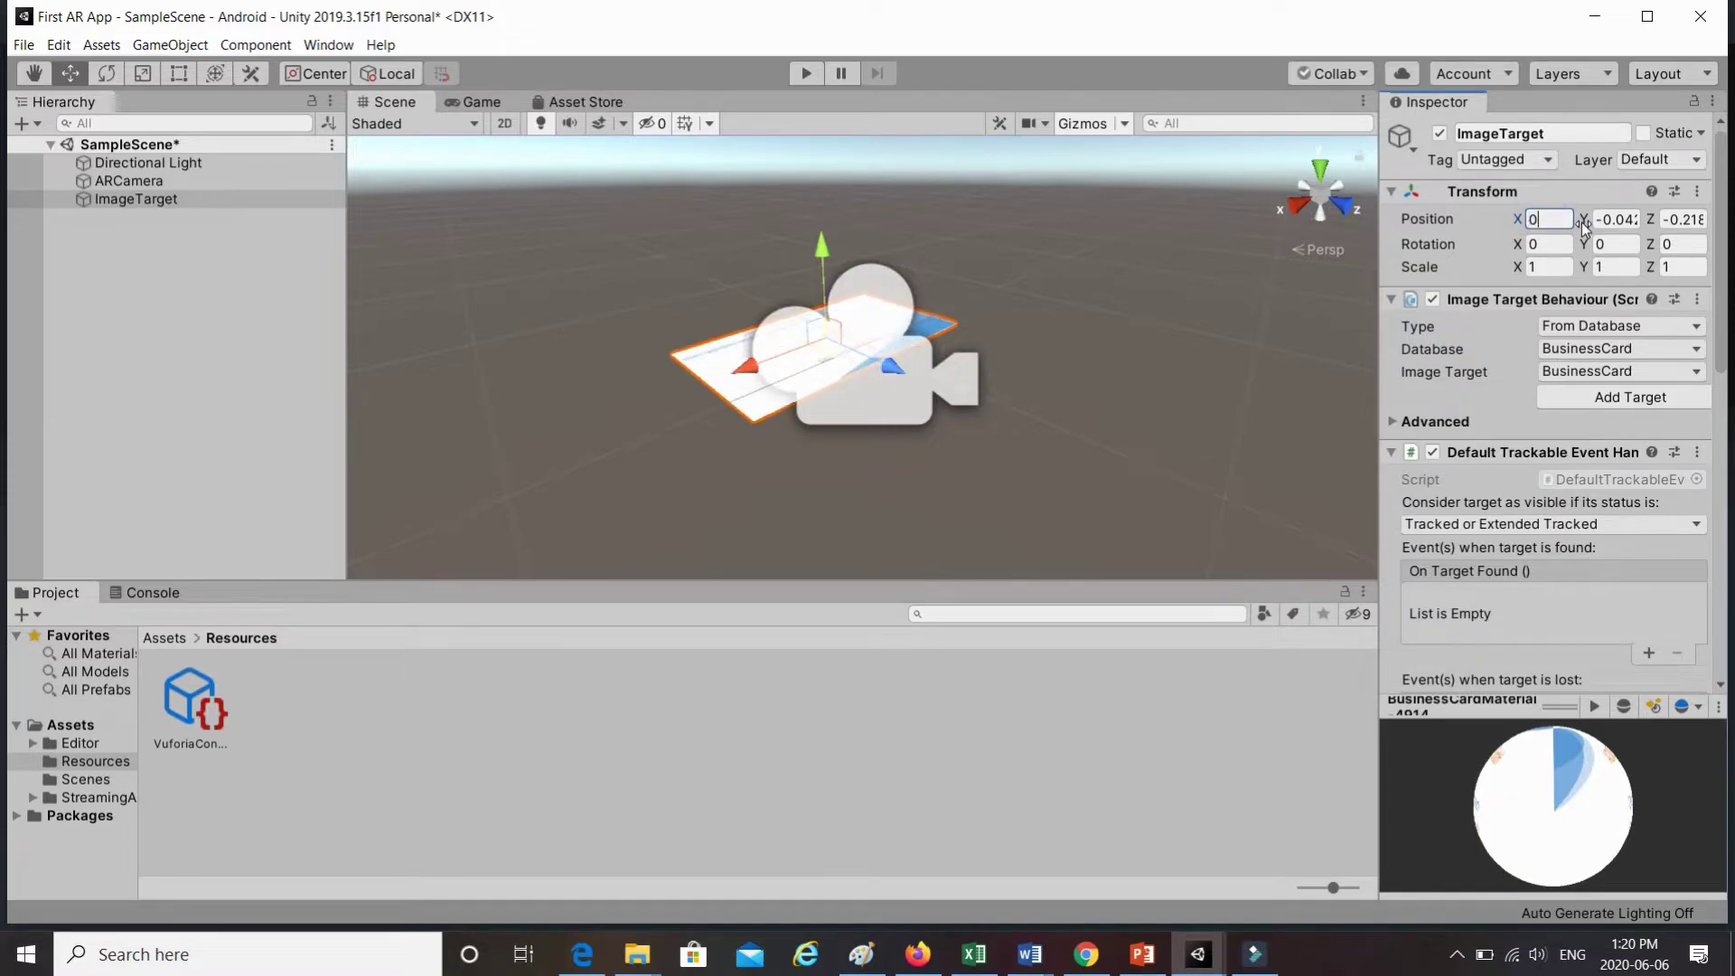
left_click_drag(1598, 219, 1643, 220)
type("0")
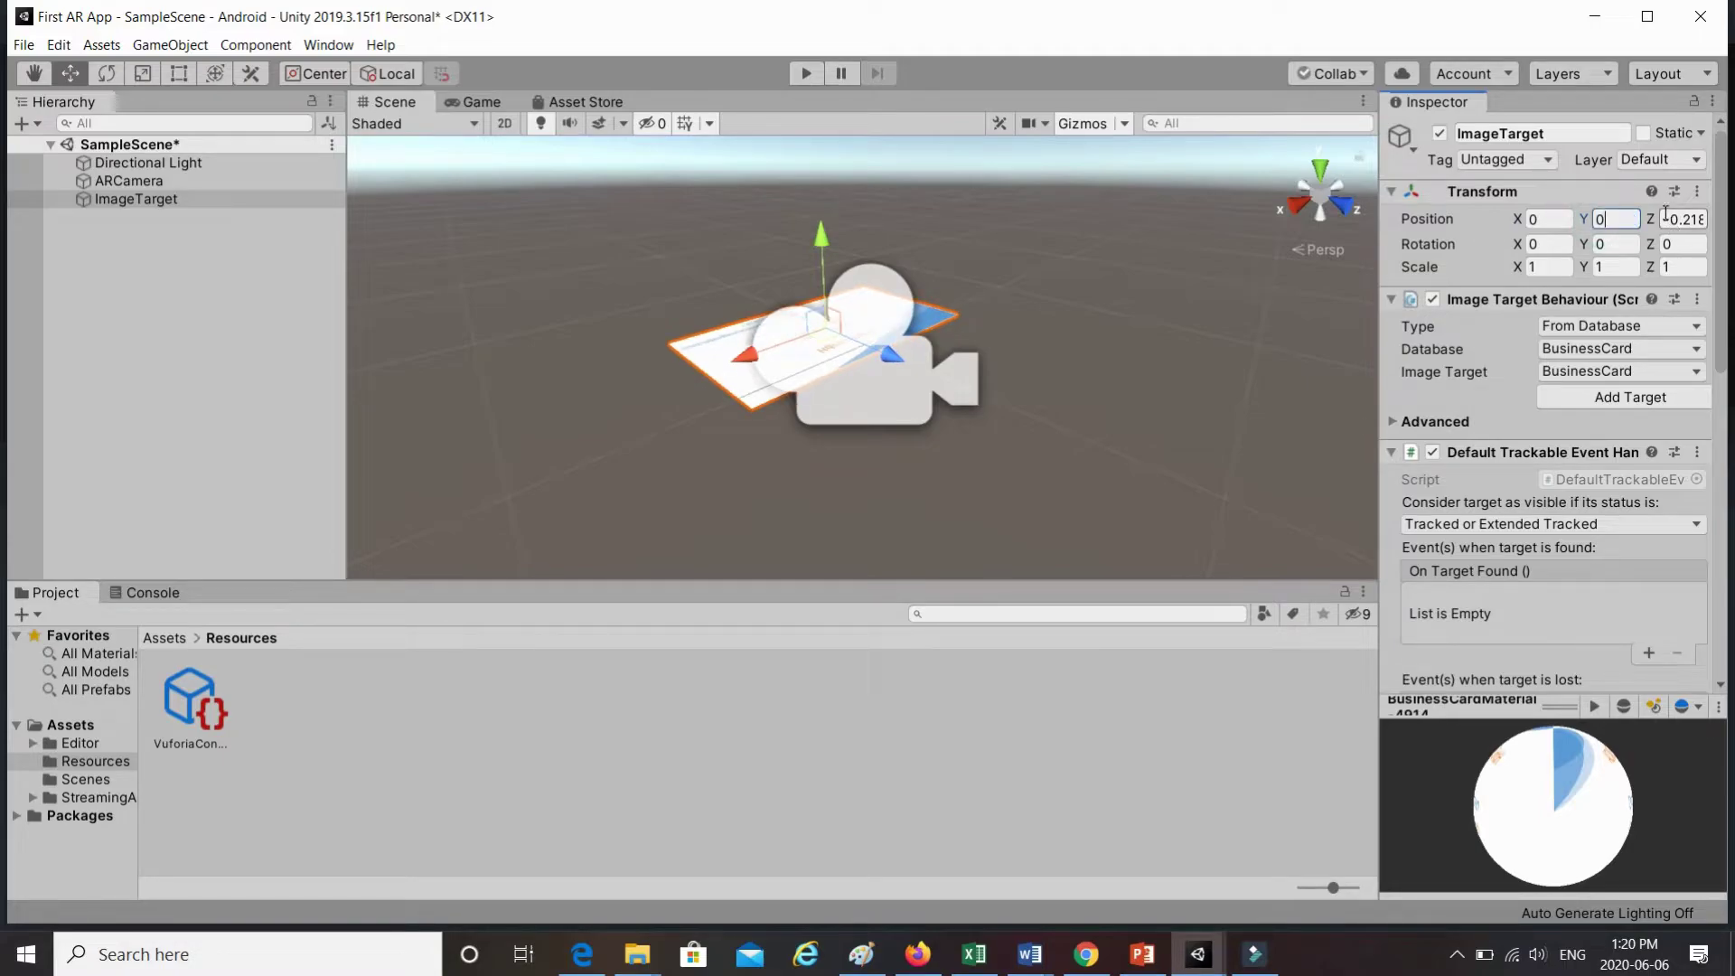
left_click(1661, 219)
type("0")
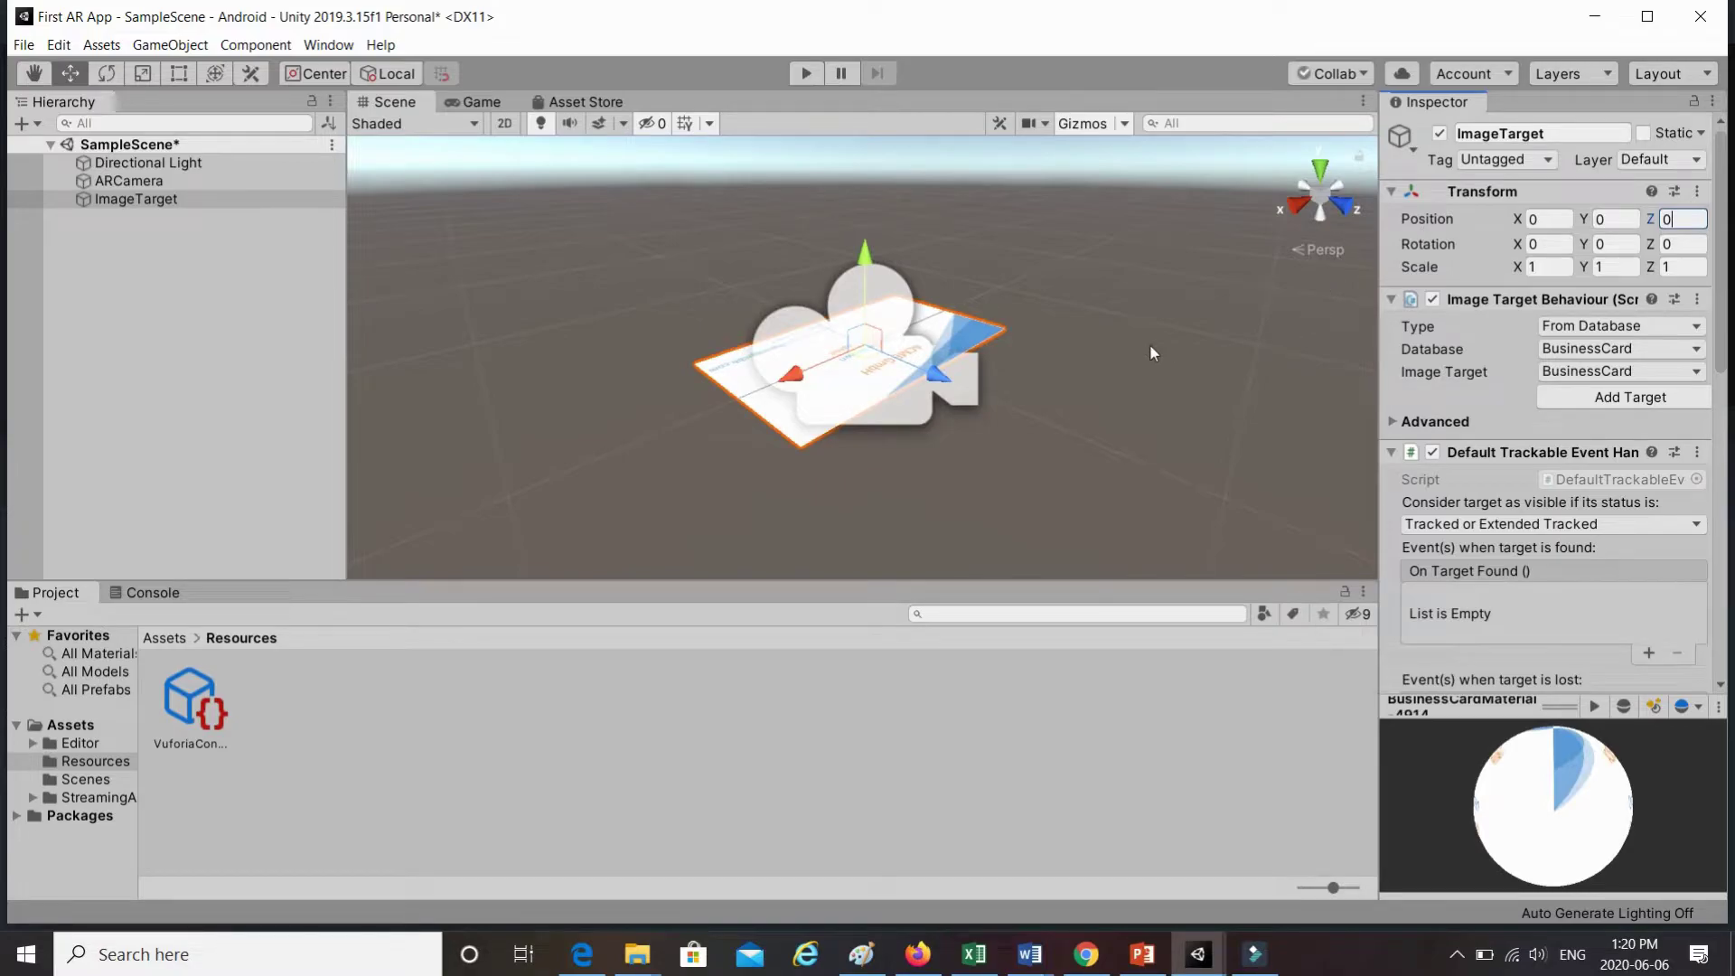
left_click(105, 74)
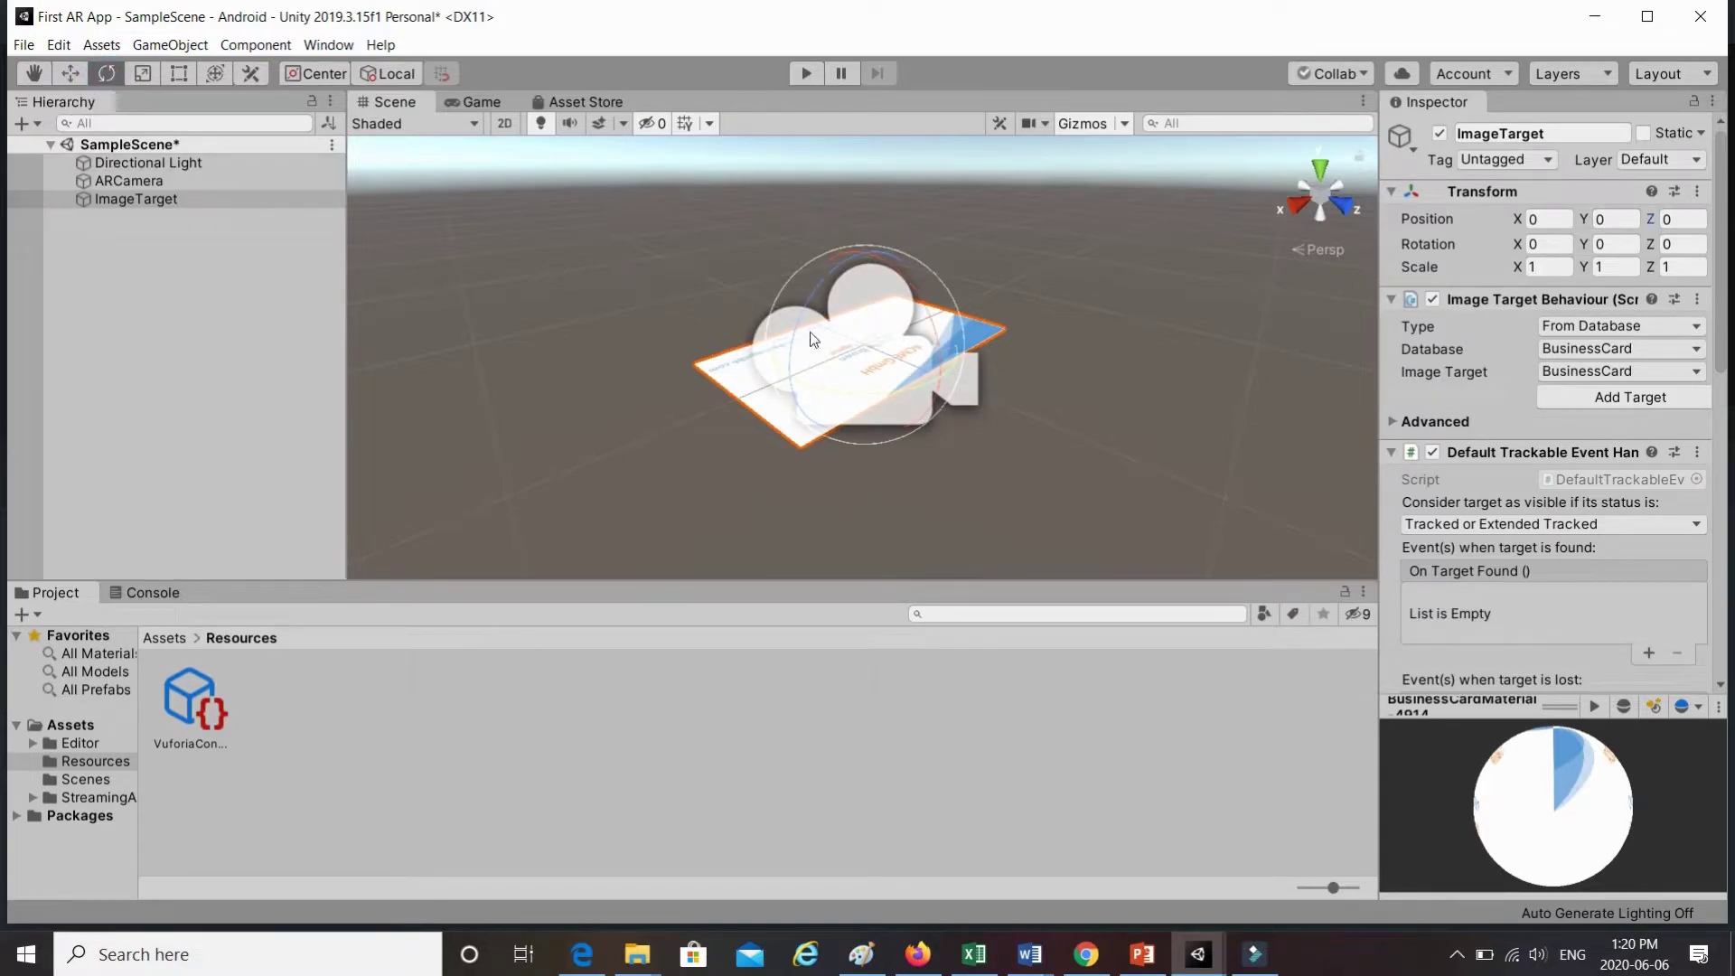
left_click_drag(834, 268, 942, 400)
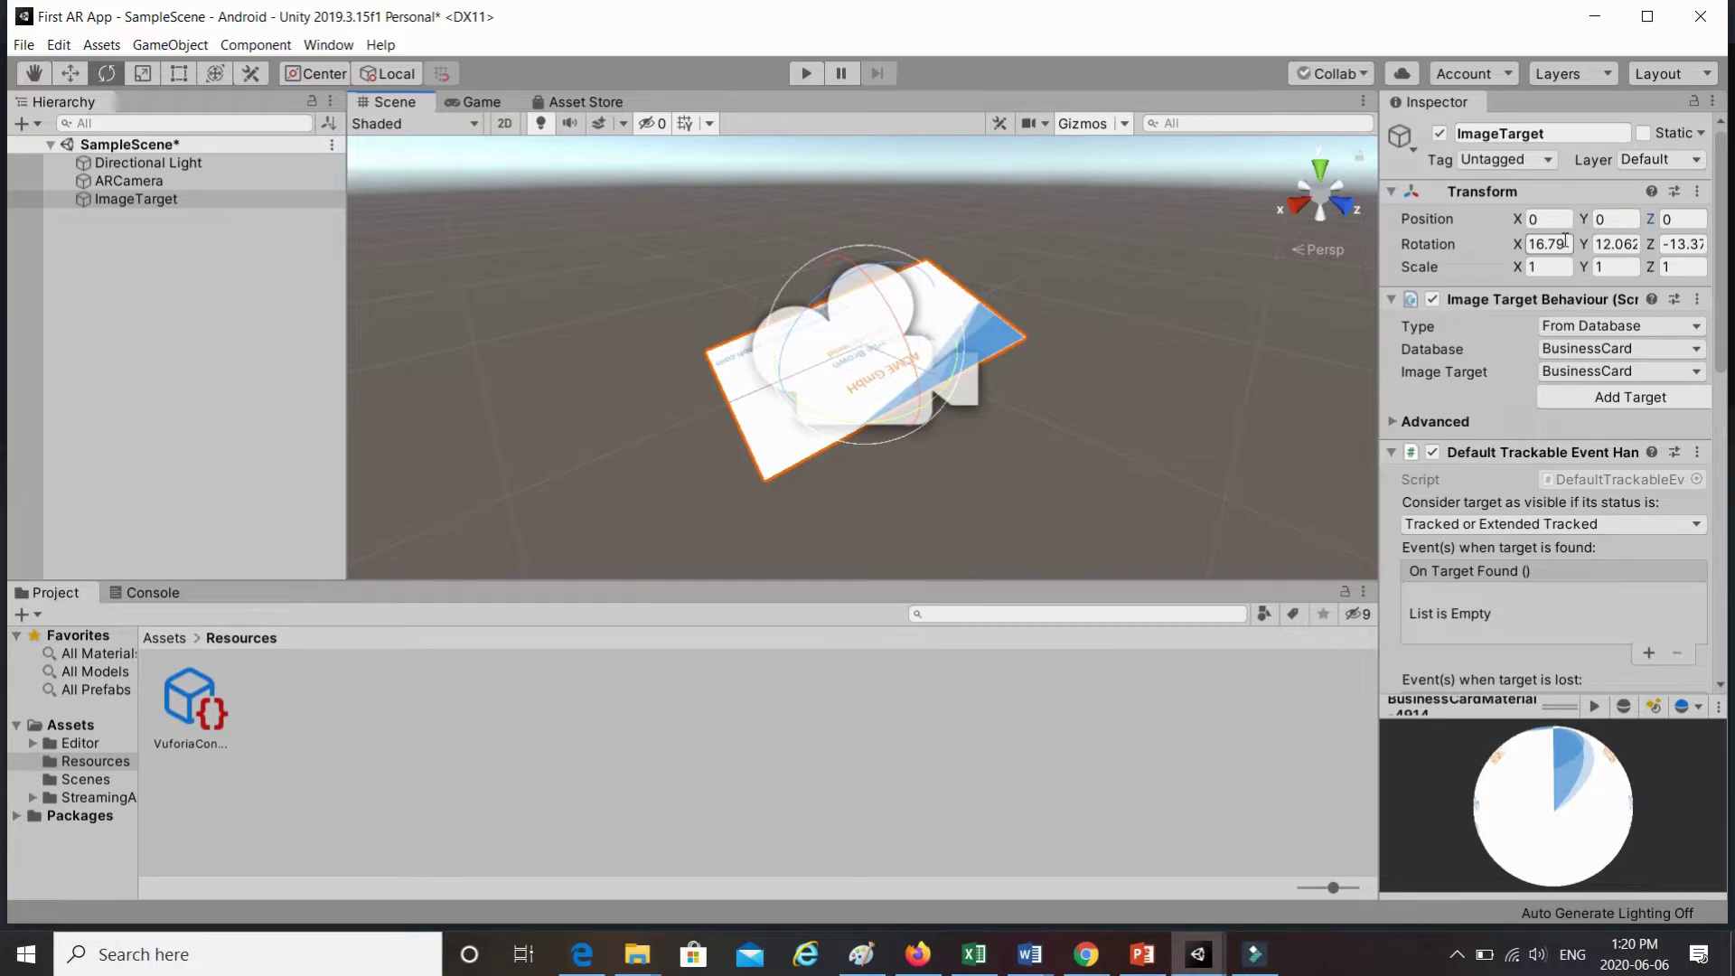
left_click(1565, 241)
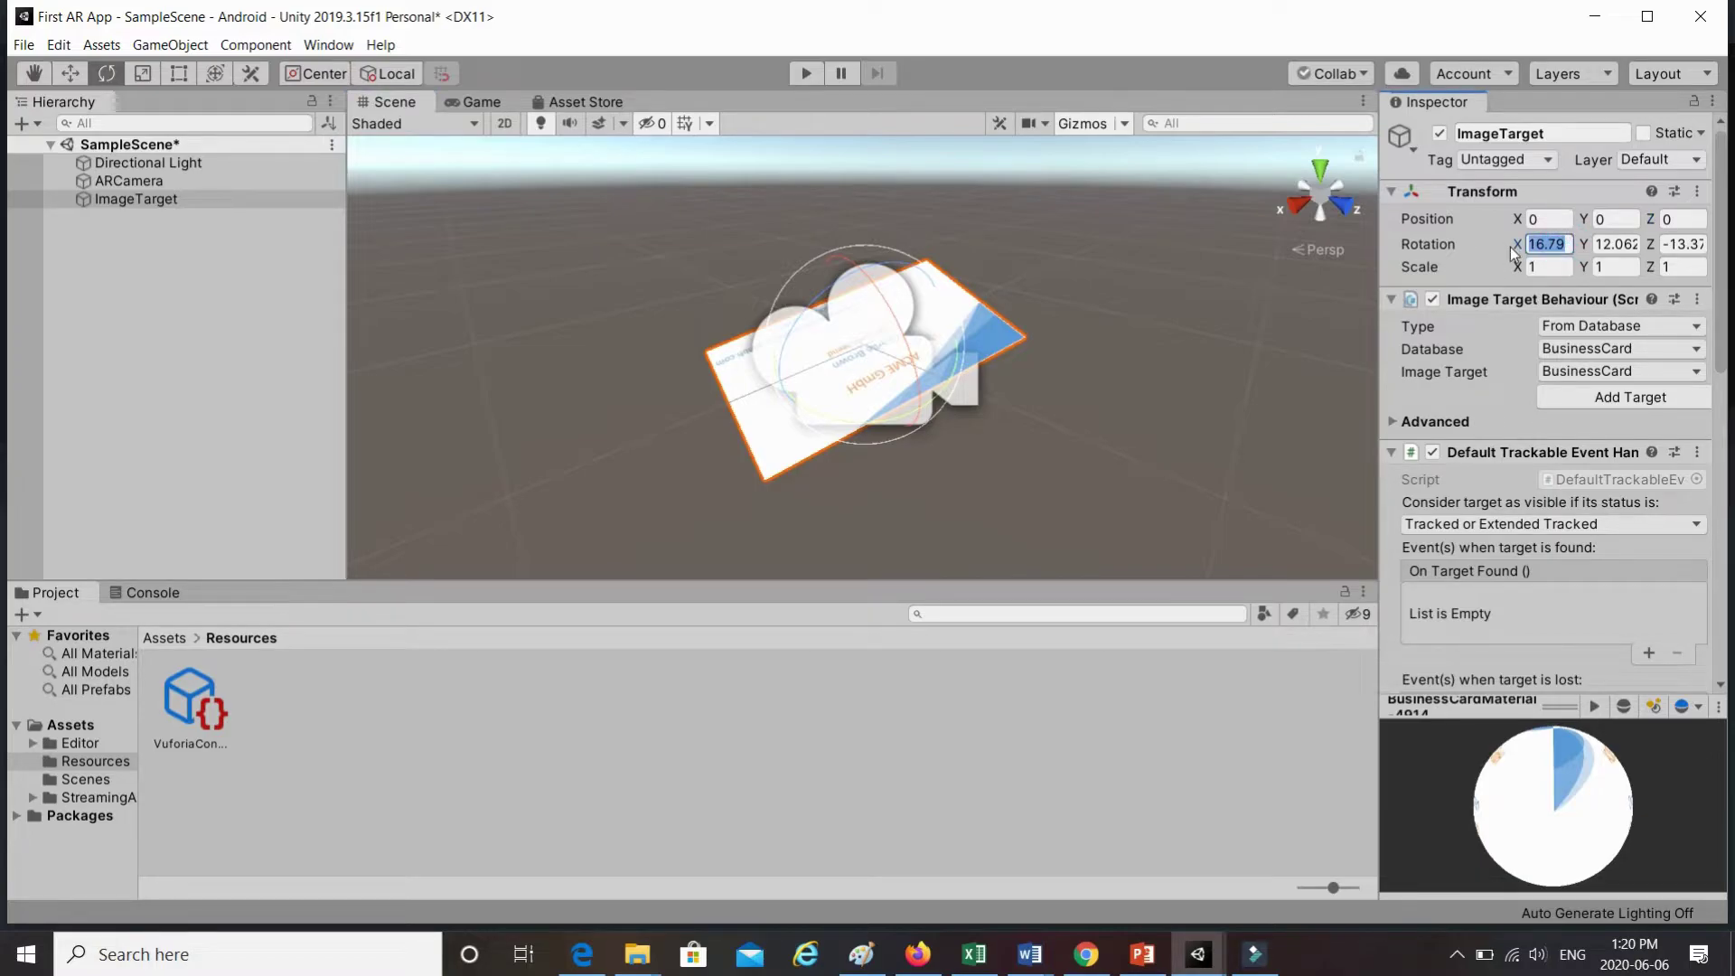
type("0")
left_click(1596, 242)
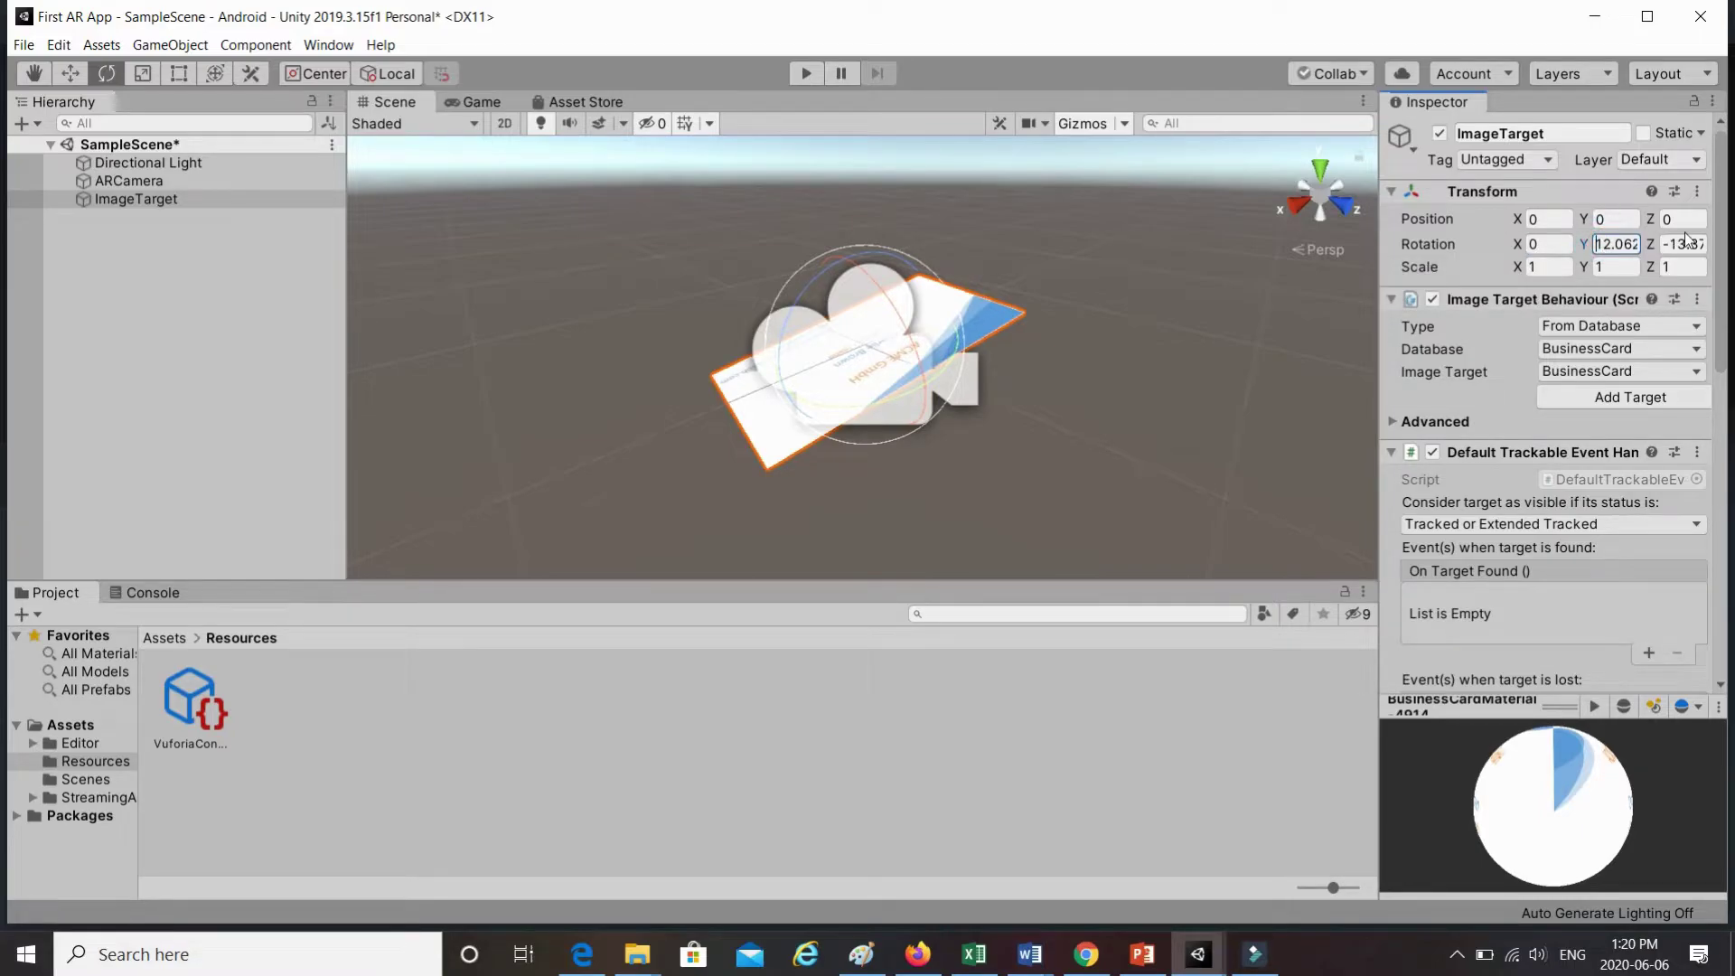
type("0")
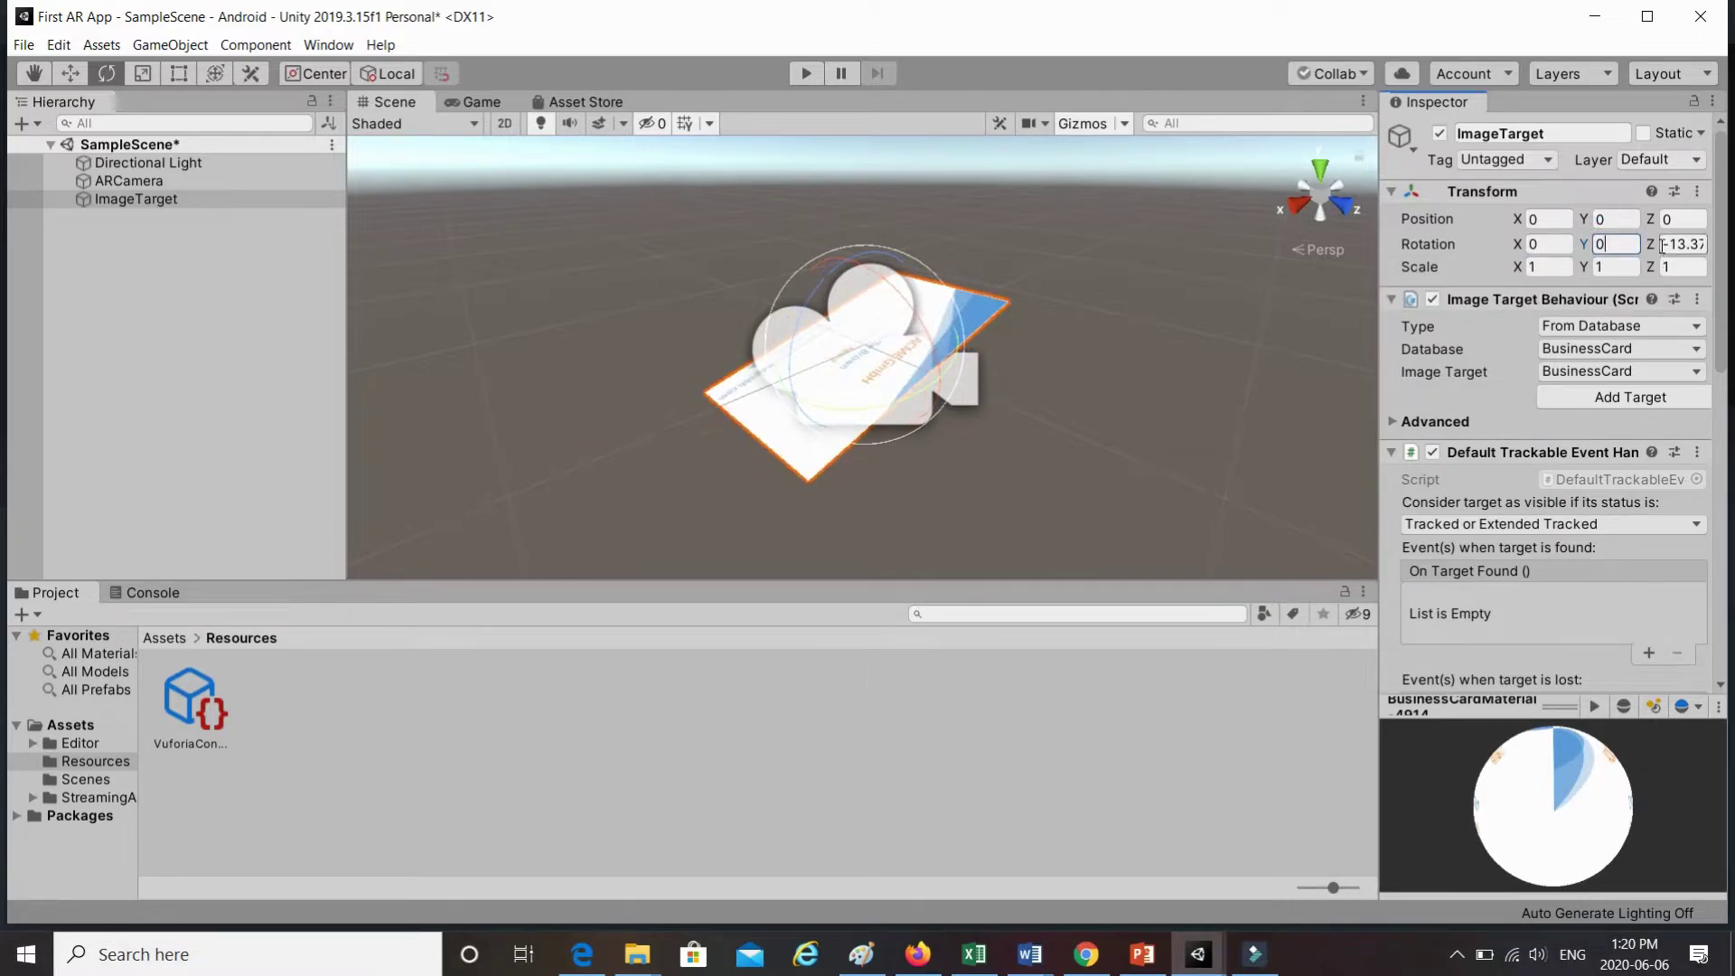
left_click(1665, 244)
left_click(1666, 244)
key("Delete")
key("ctrl+a")
type("0")
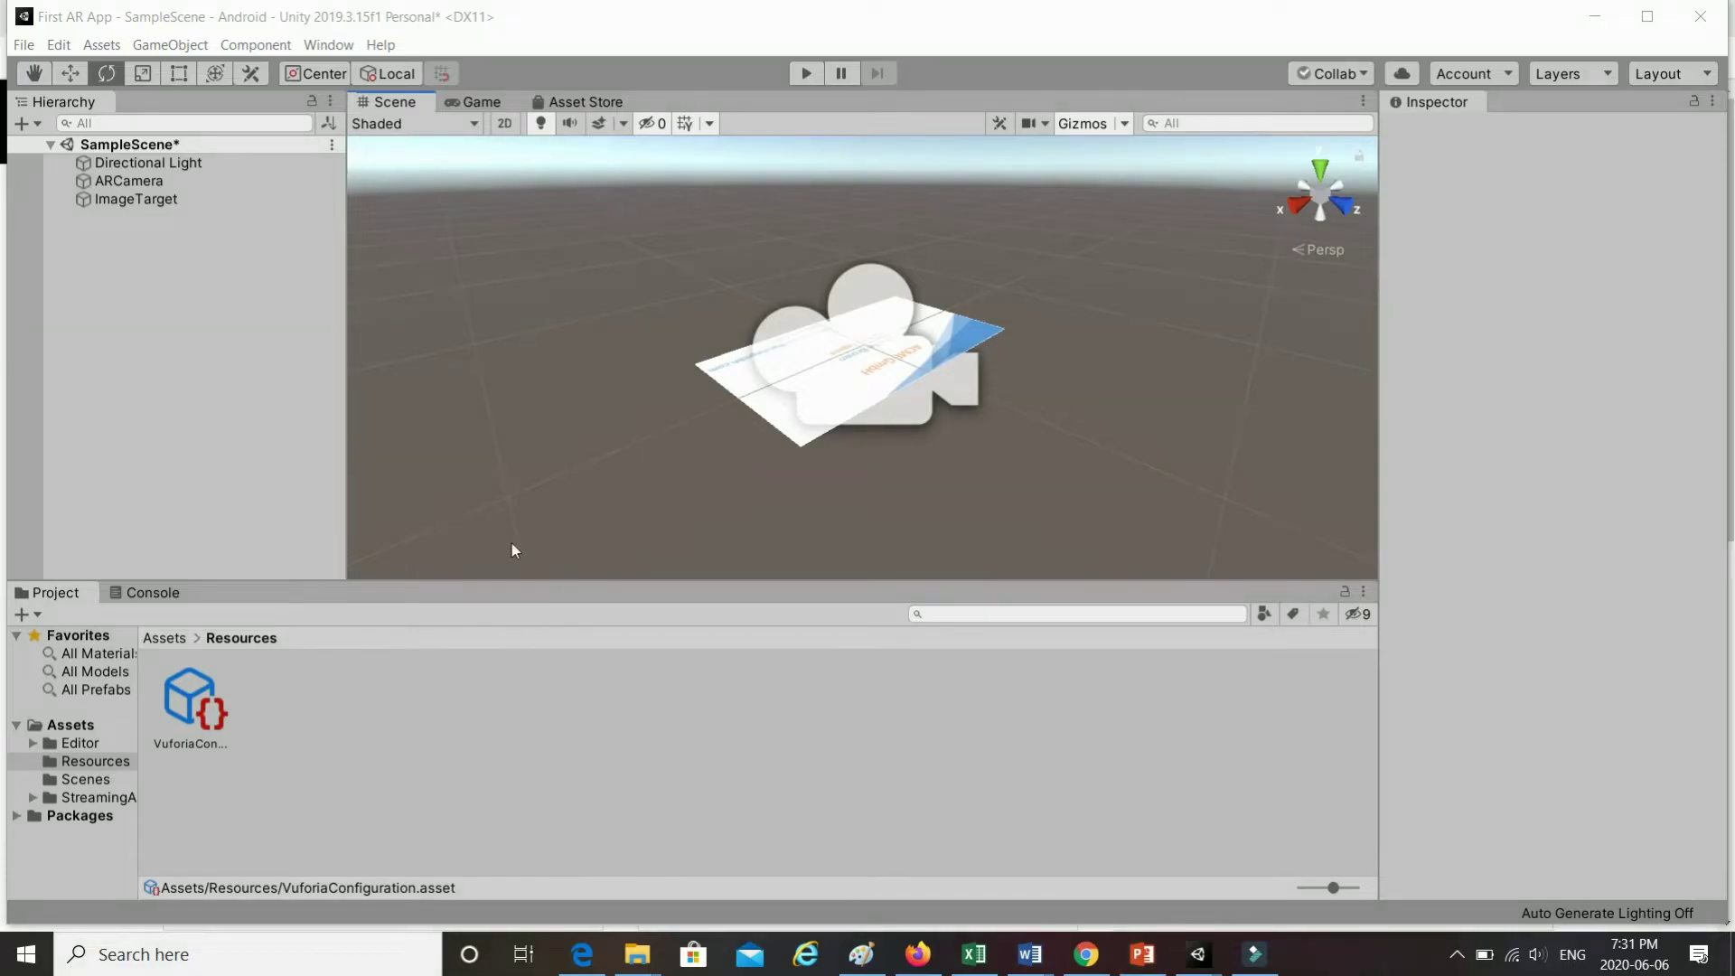
- Add a Cube as a child of ImageTarget and scale it to X 0.5, Y 1.2
left_click(164, 204)
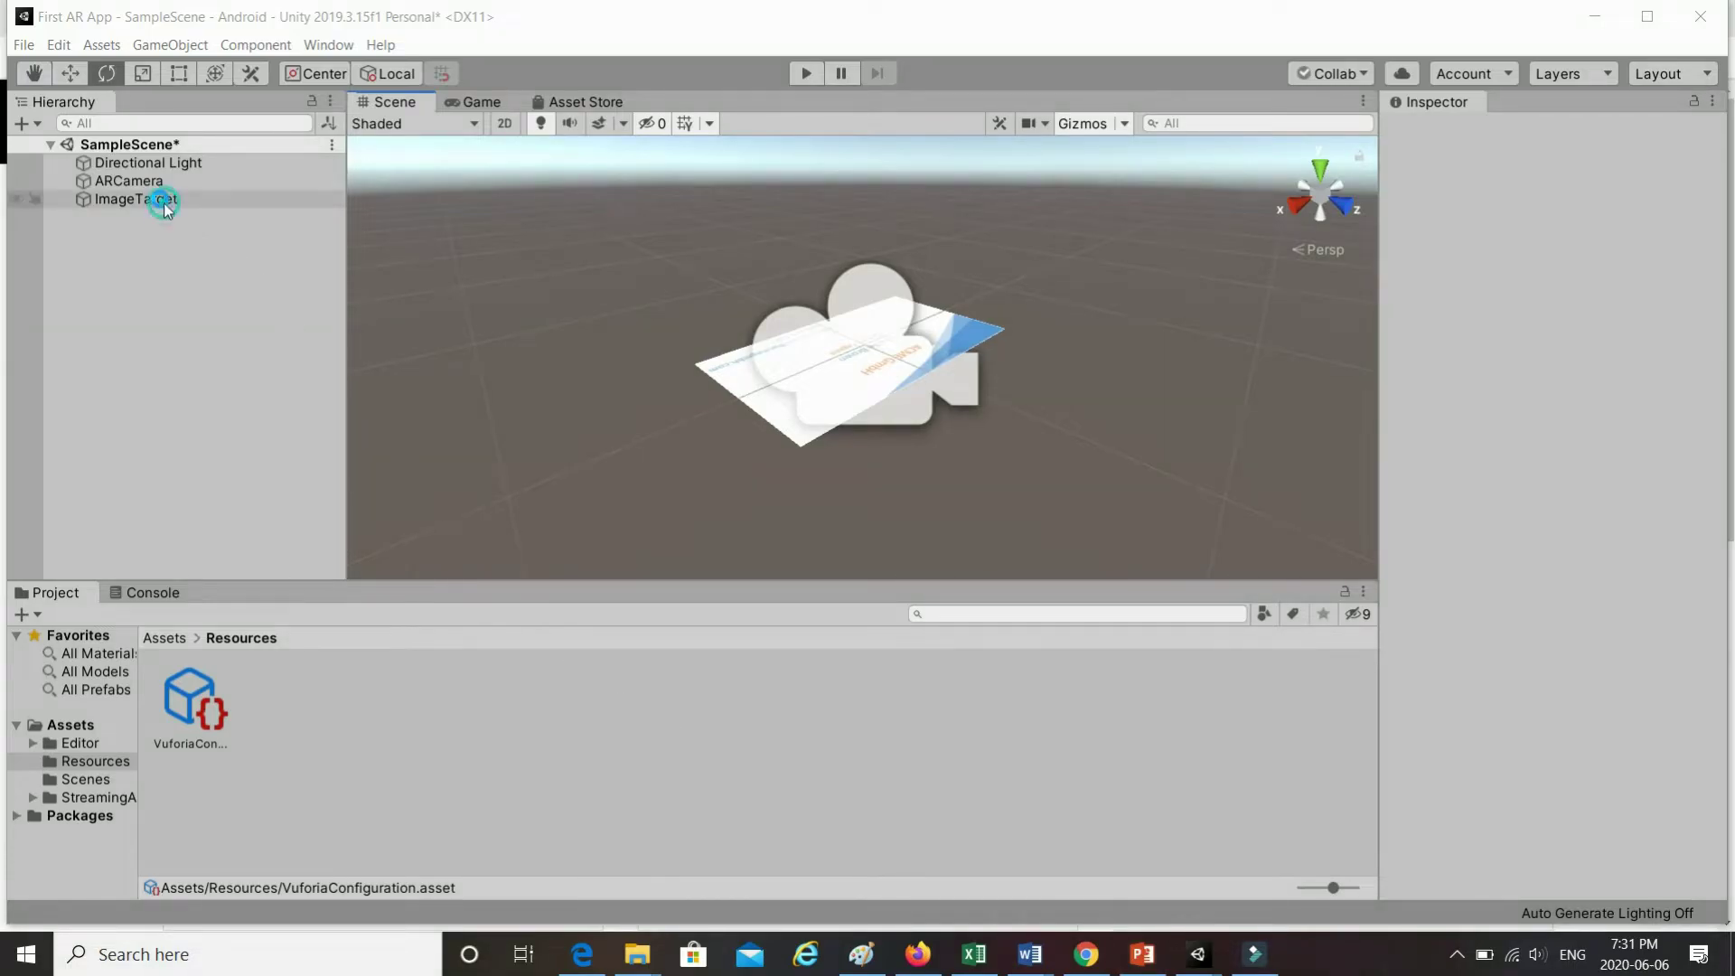
right_click(164, 199)
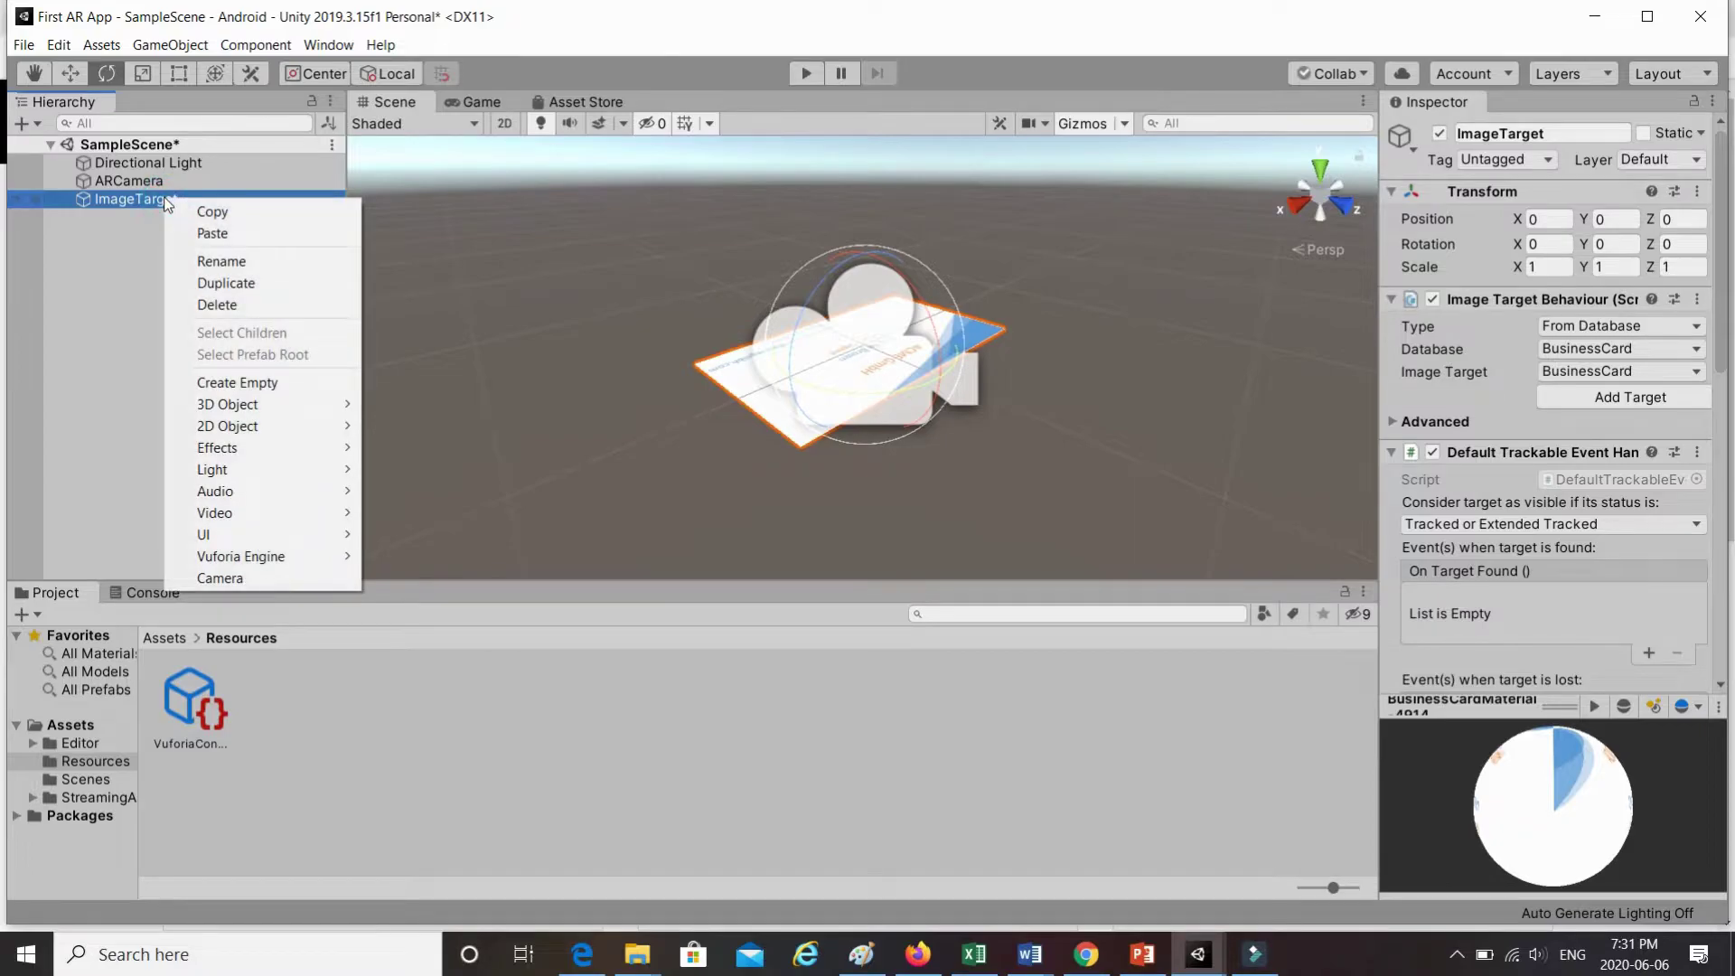
mouse_move(321, 408)
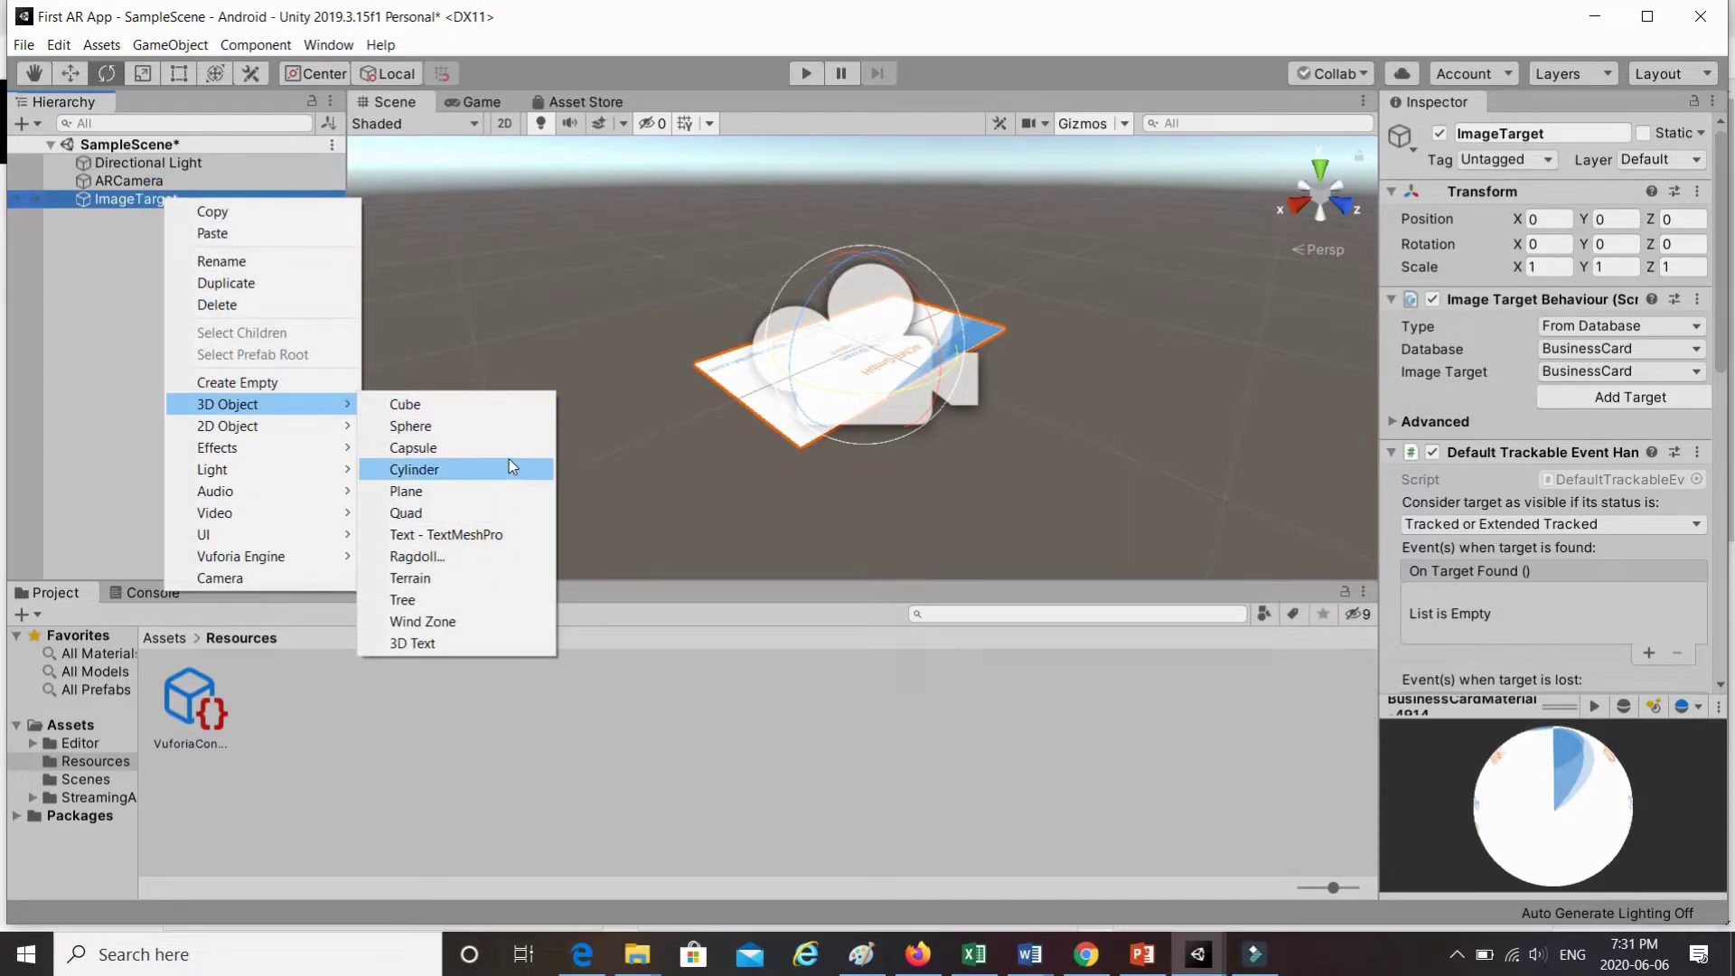
left_click(508, 403)
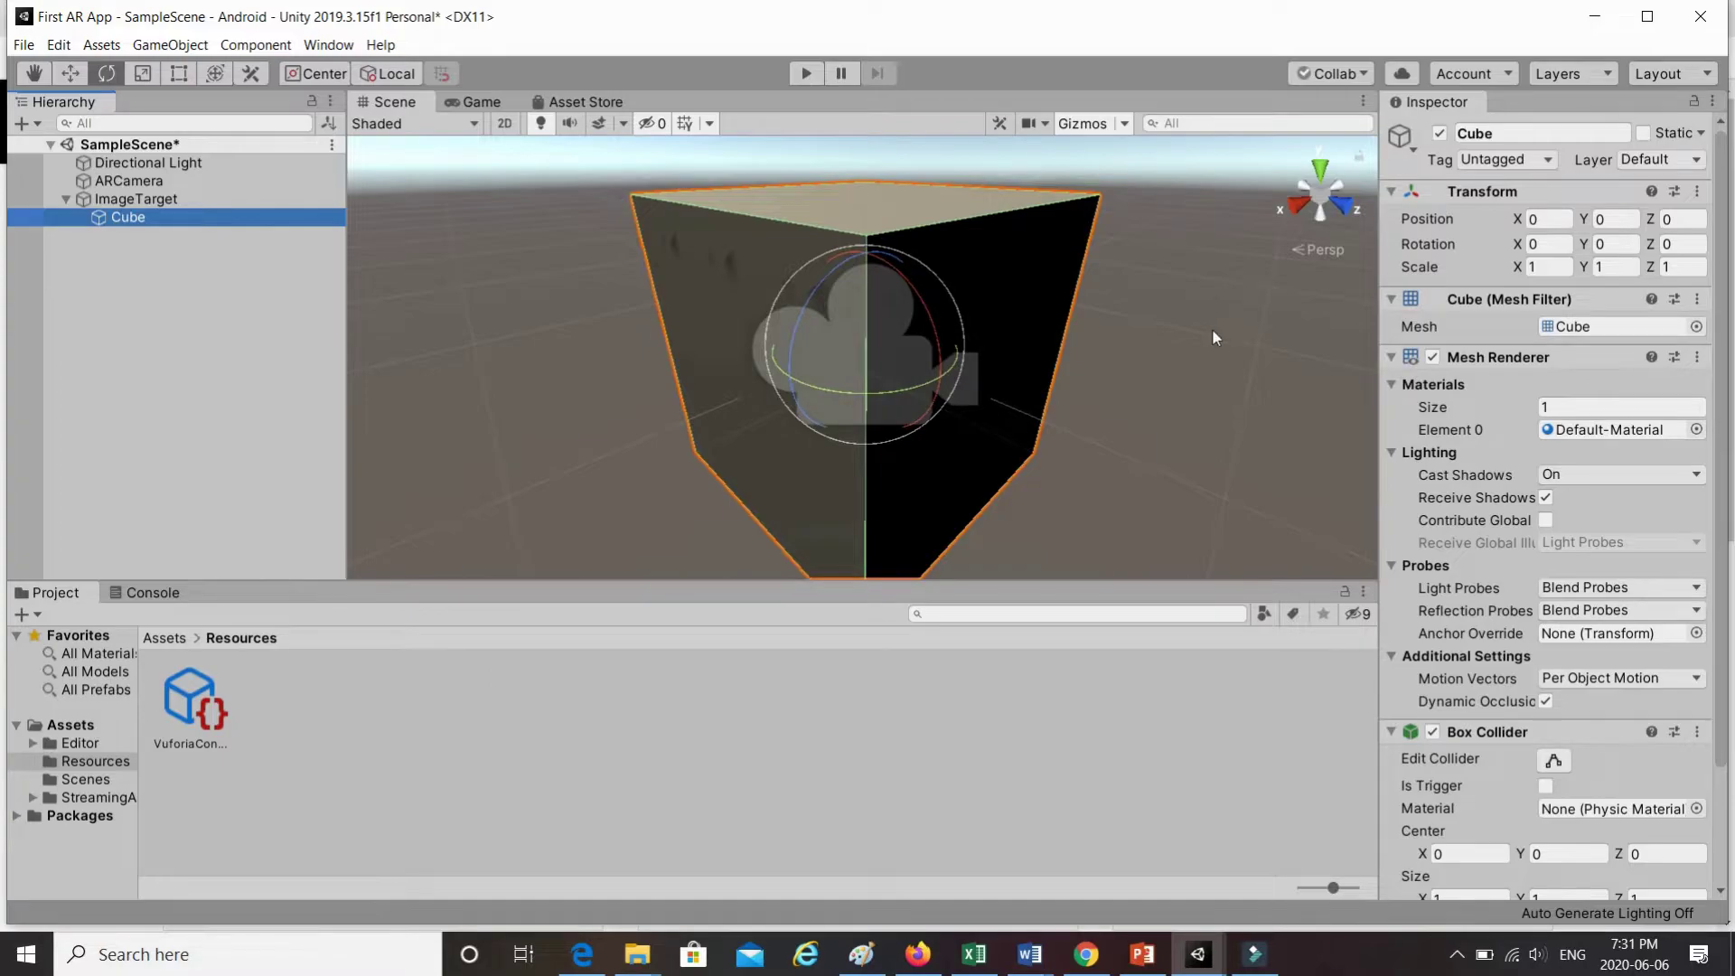
left_click(1543, 267)
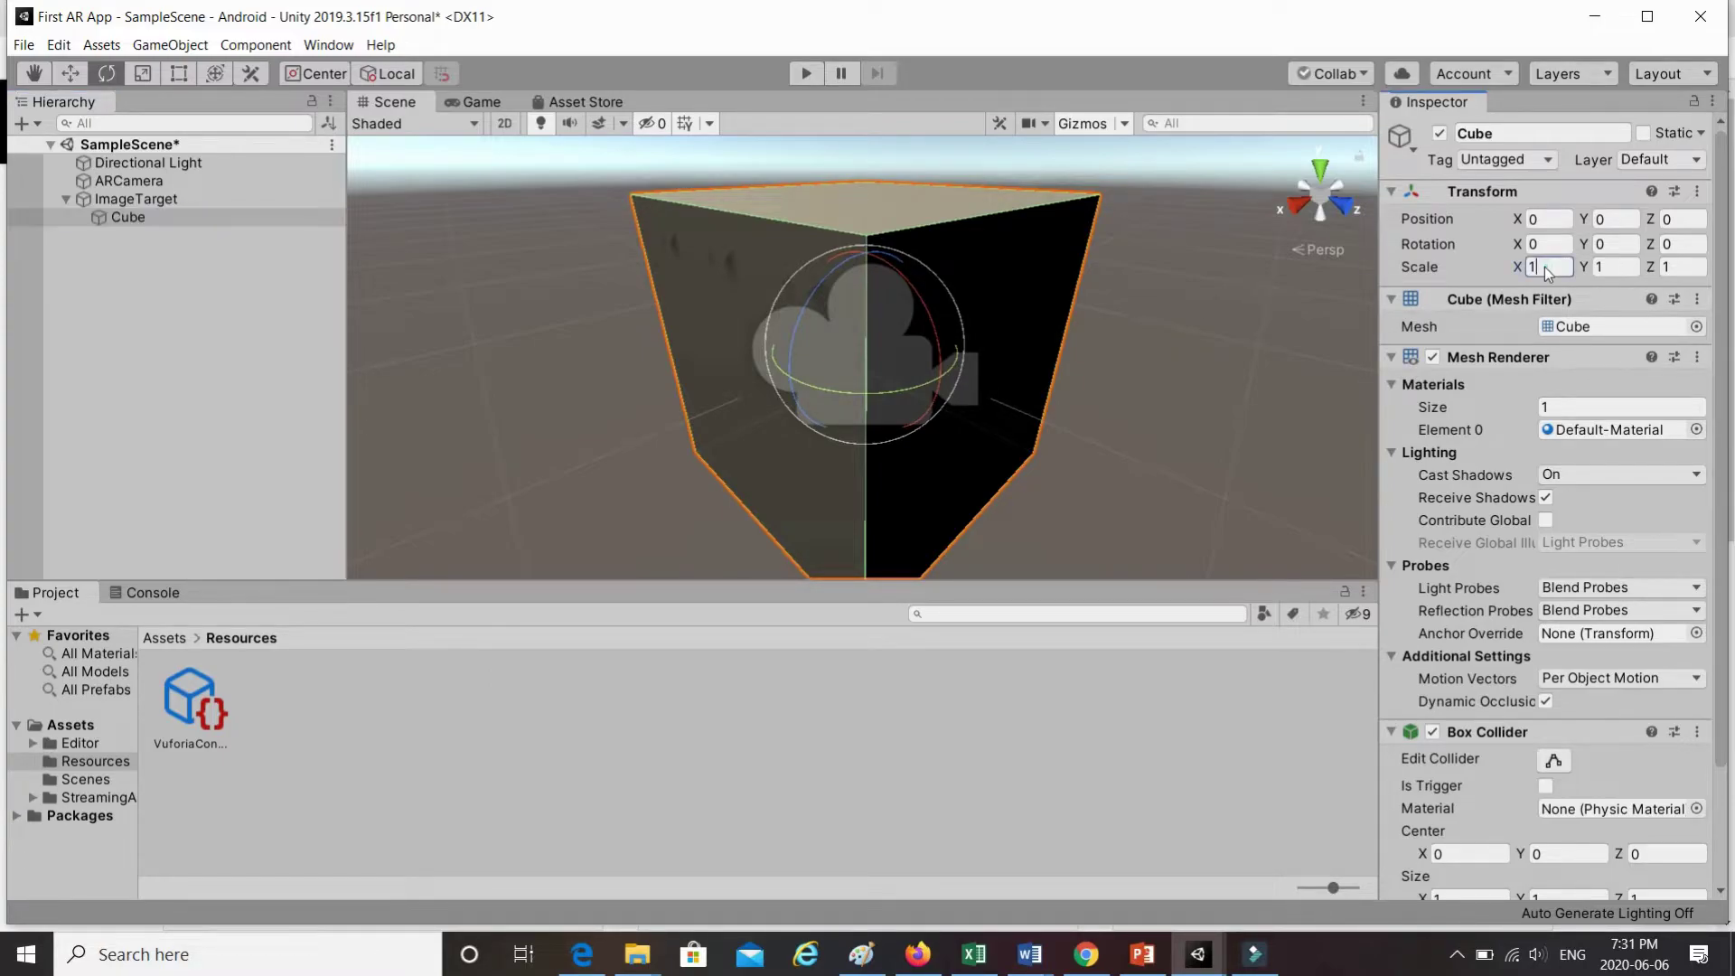
type("0.5")
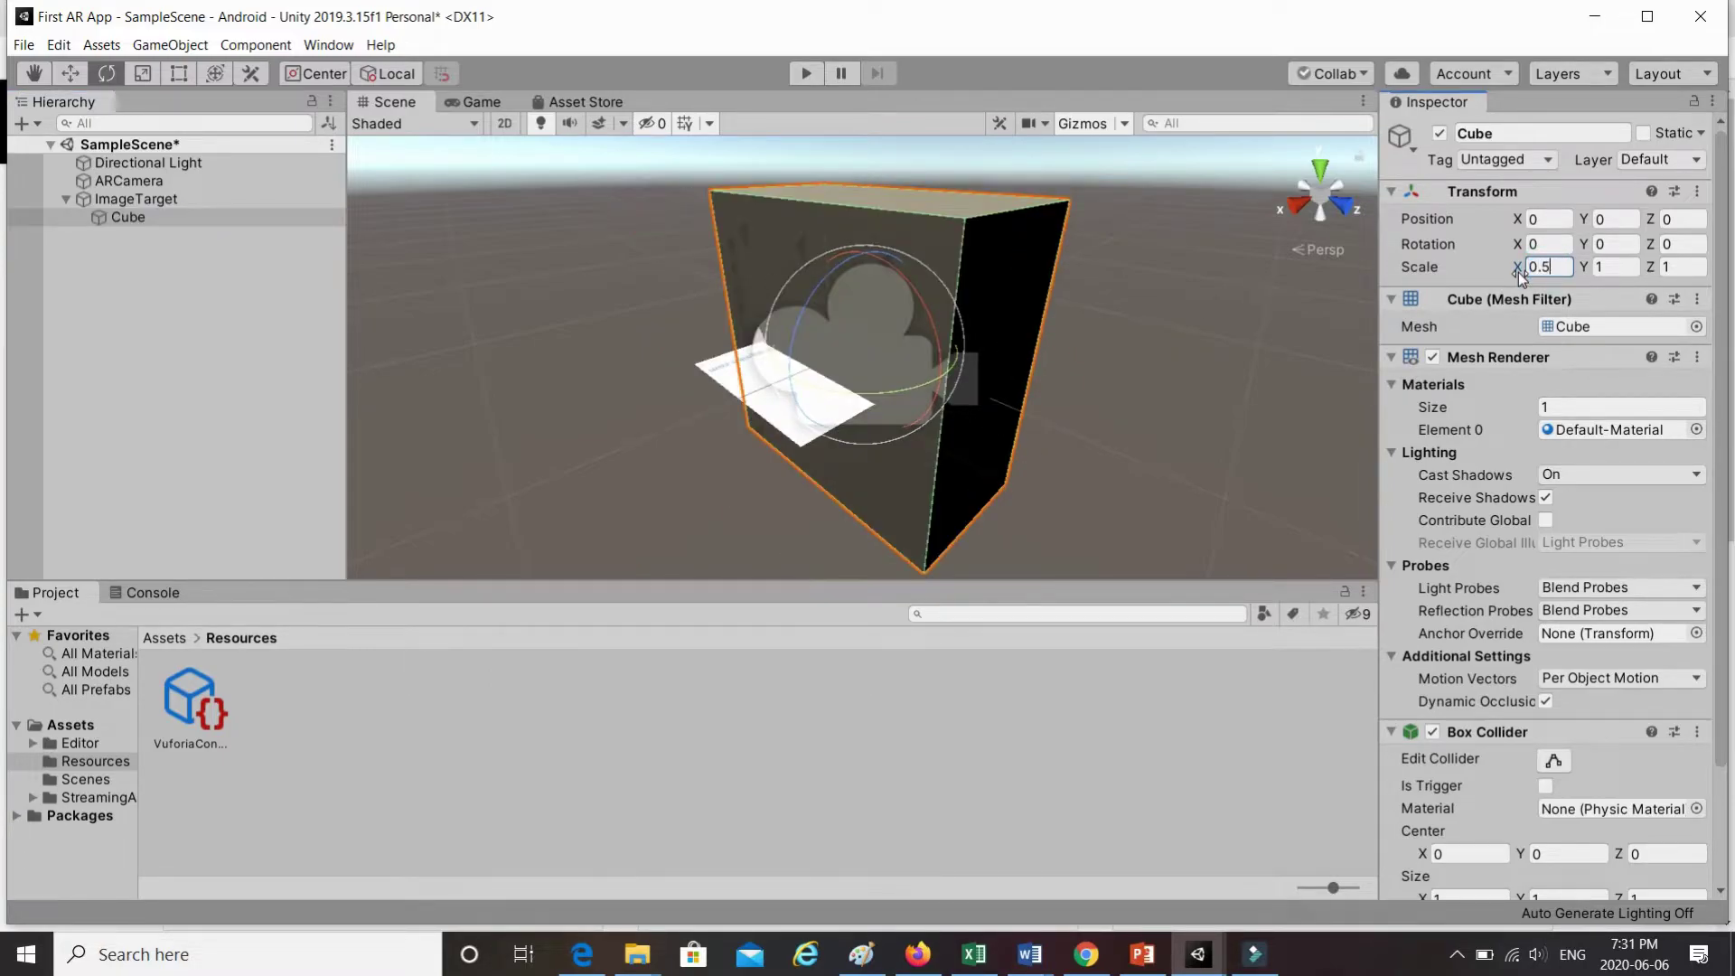
left_click(1616, 265)
type("1.2")
- Move the Cube up to Y 3.044 and tilt it to 11.416° about X
left_click(1147, 372)
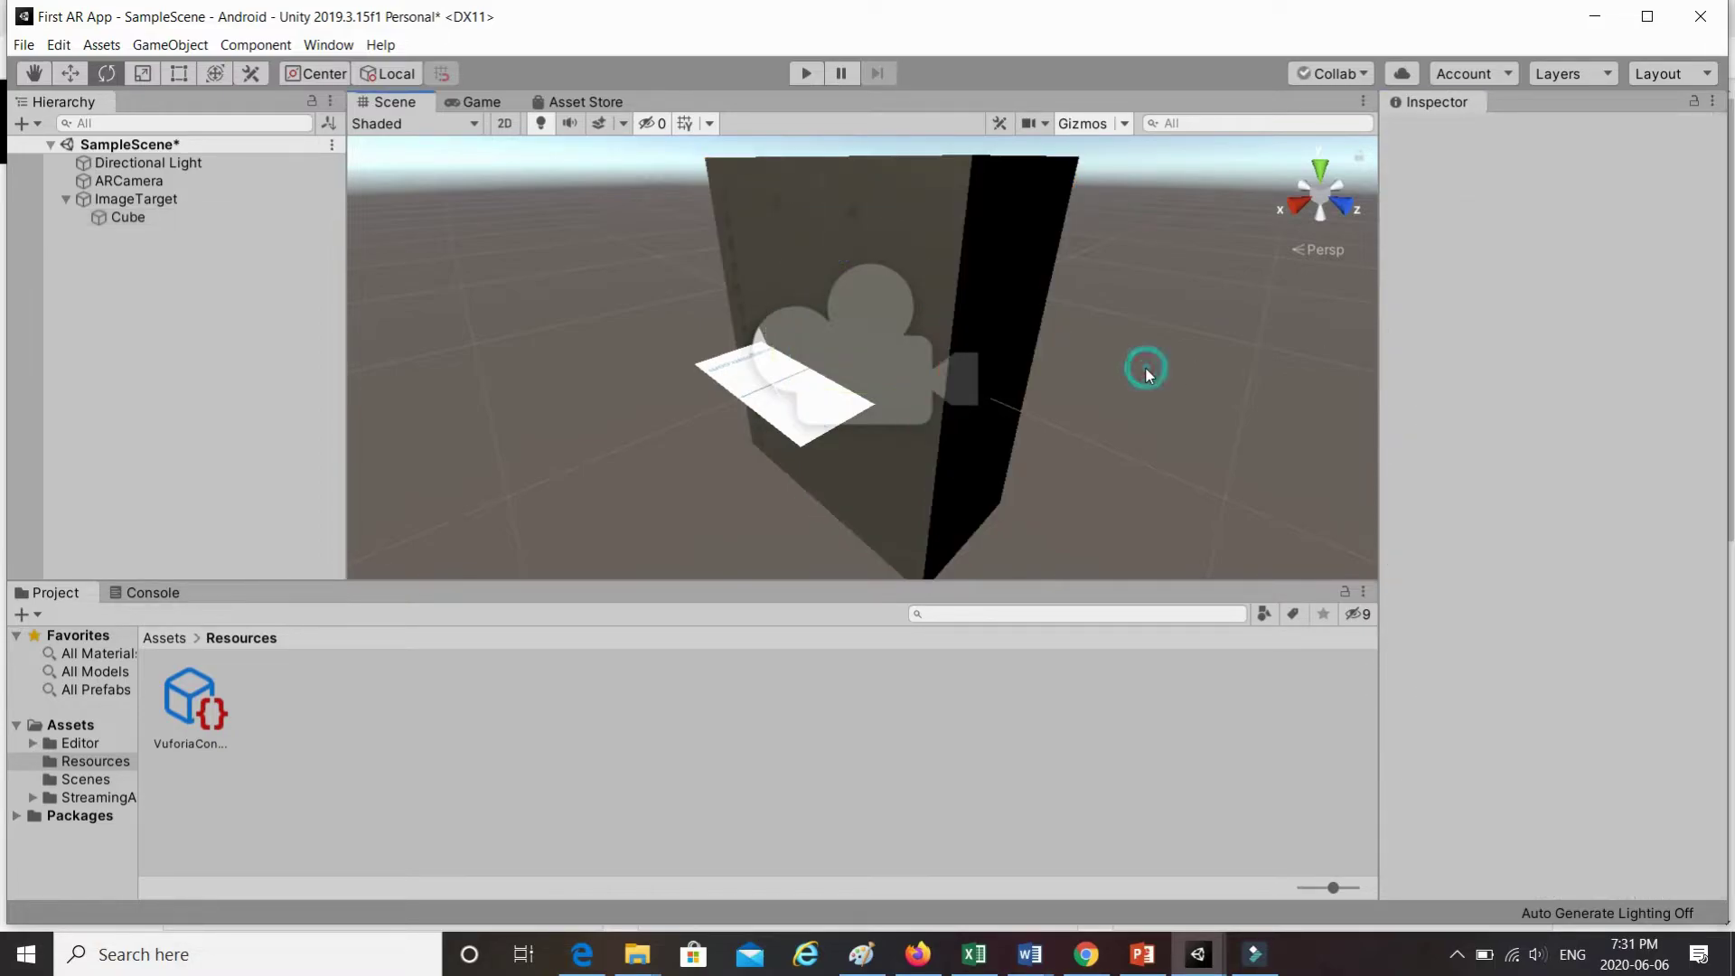
left_click(964, 284)
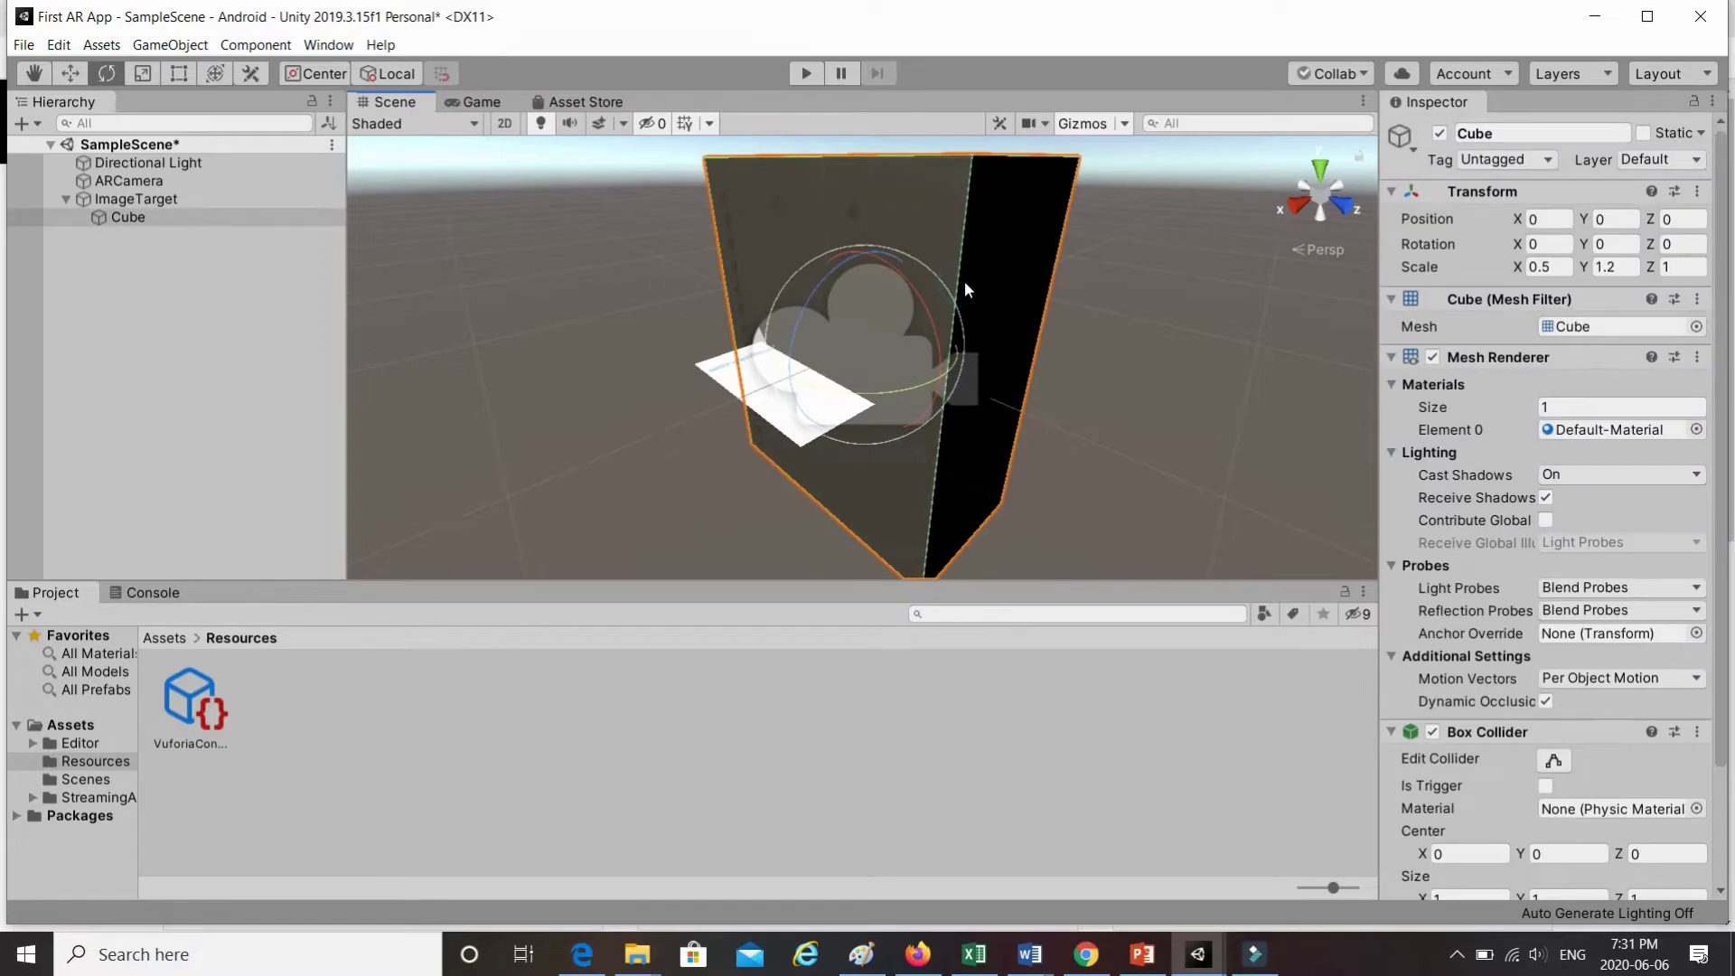
left_click(73, 74)
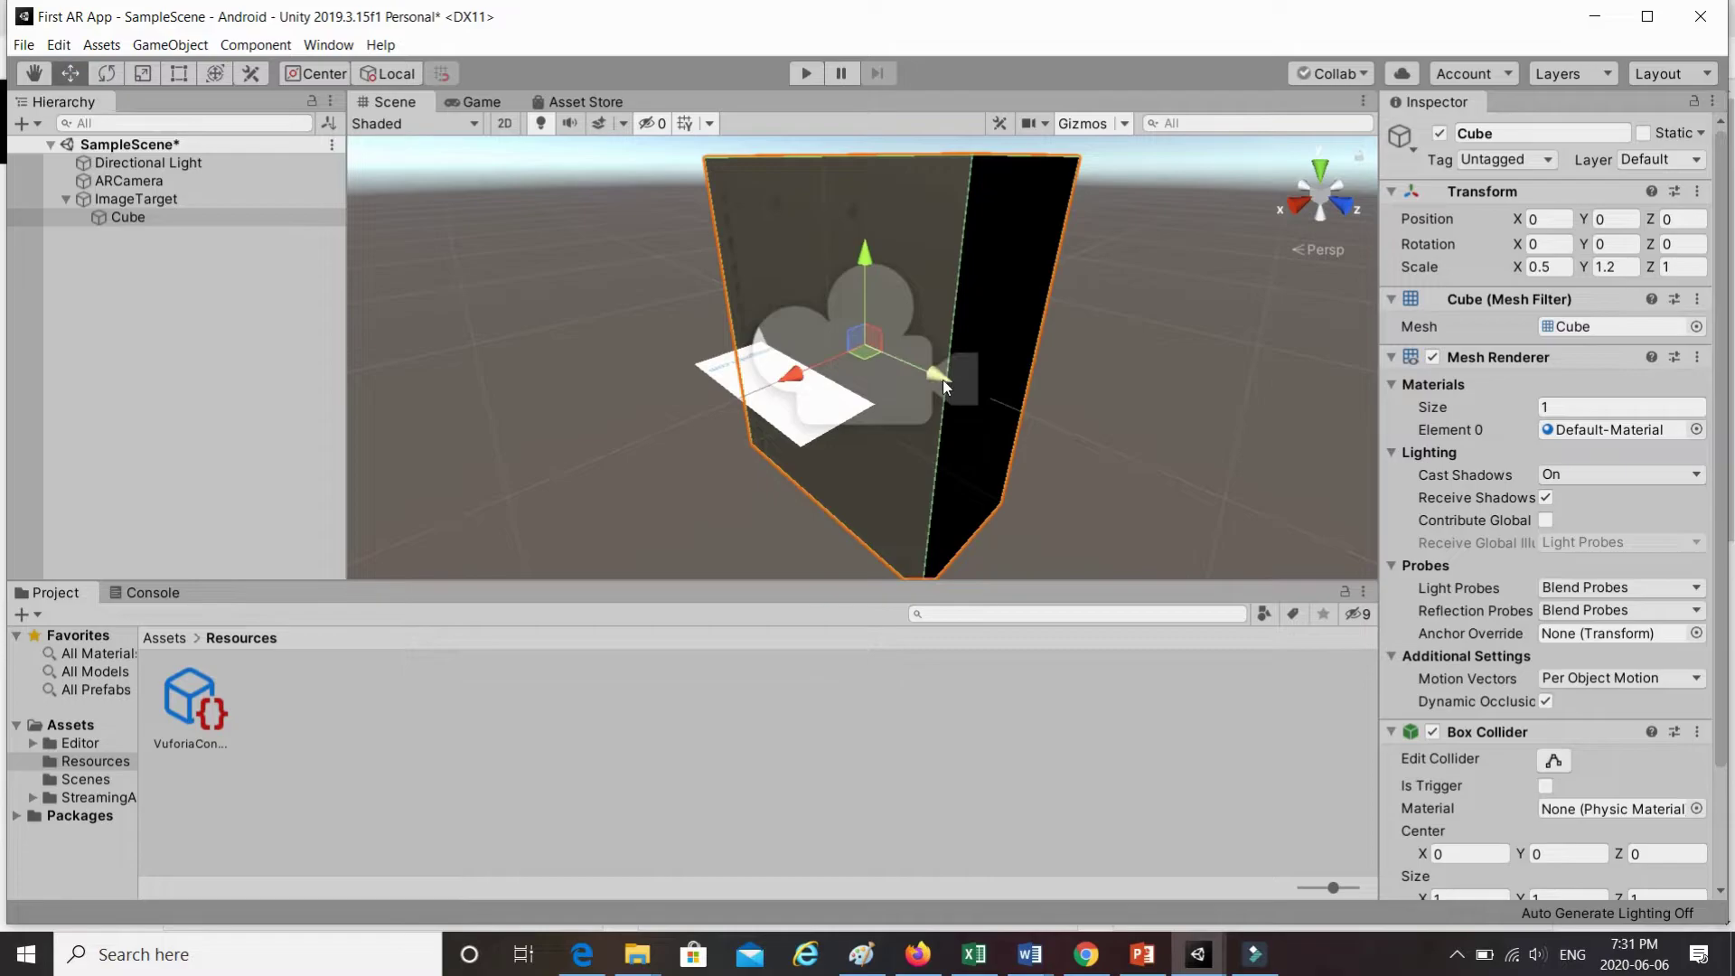
left_click_drag(951, 396, 911, 367)
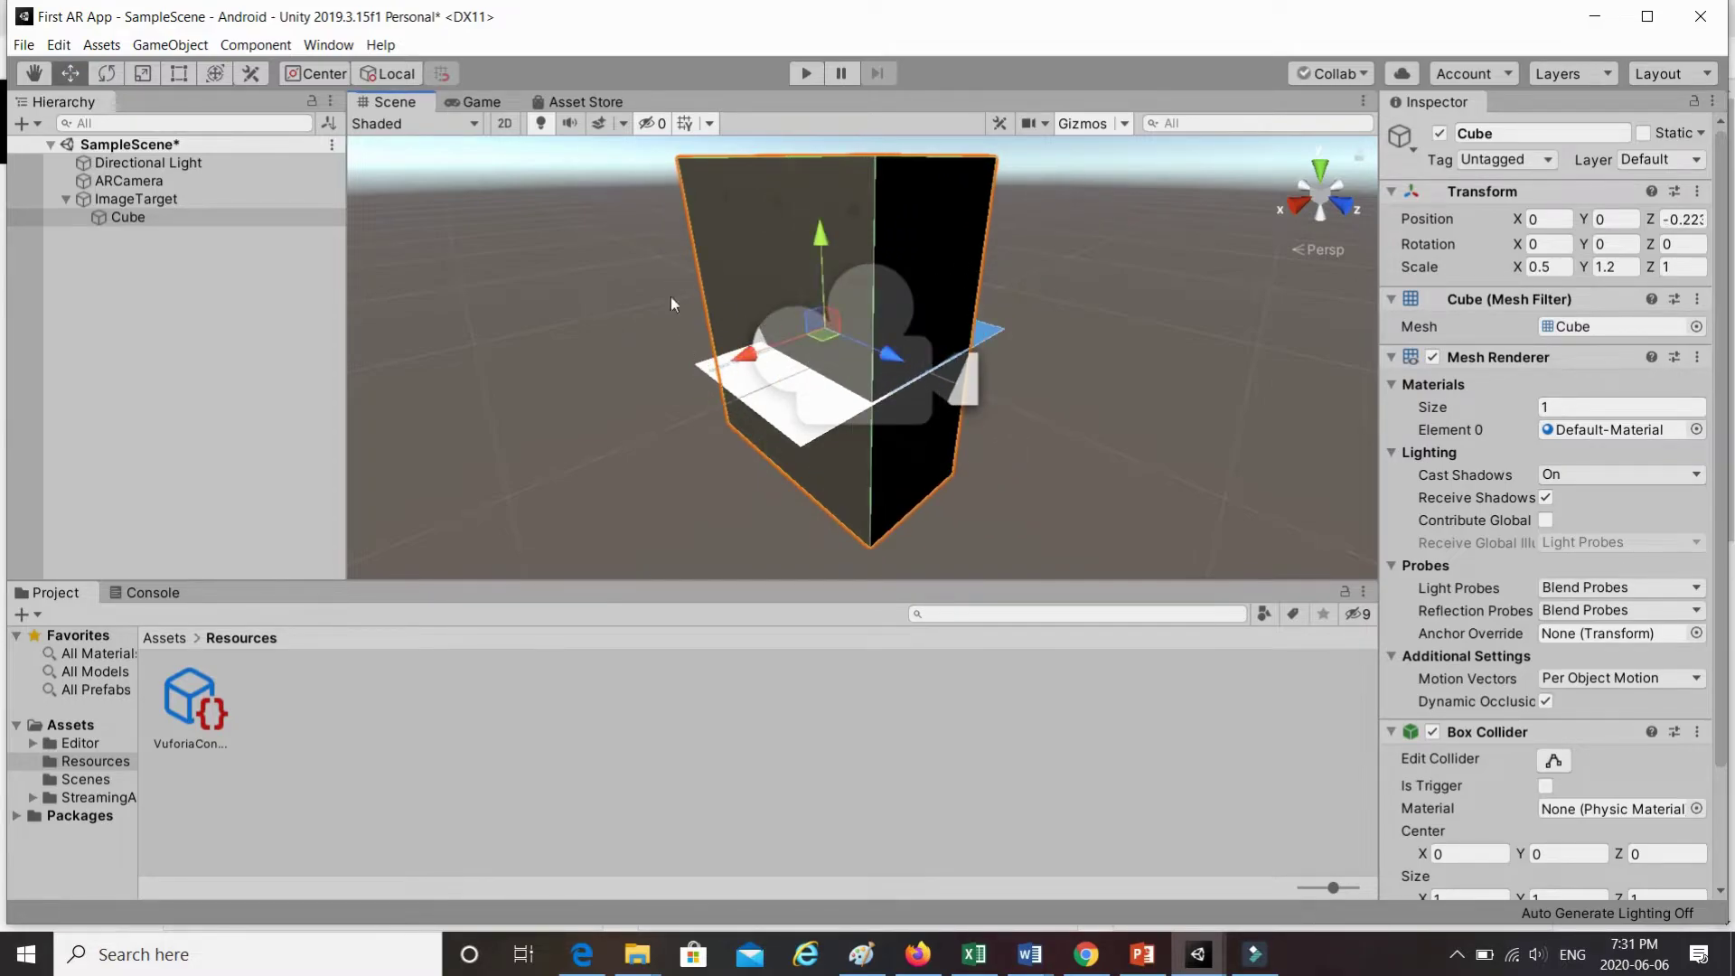
left_click(105, 74)
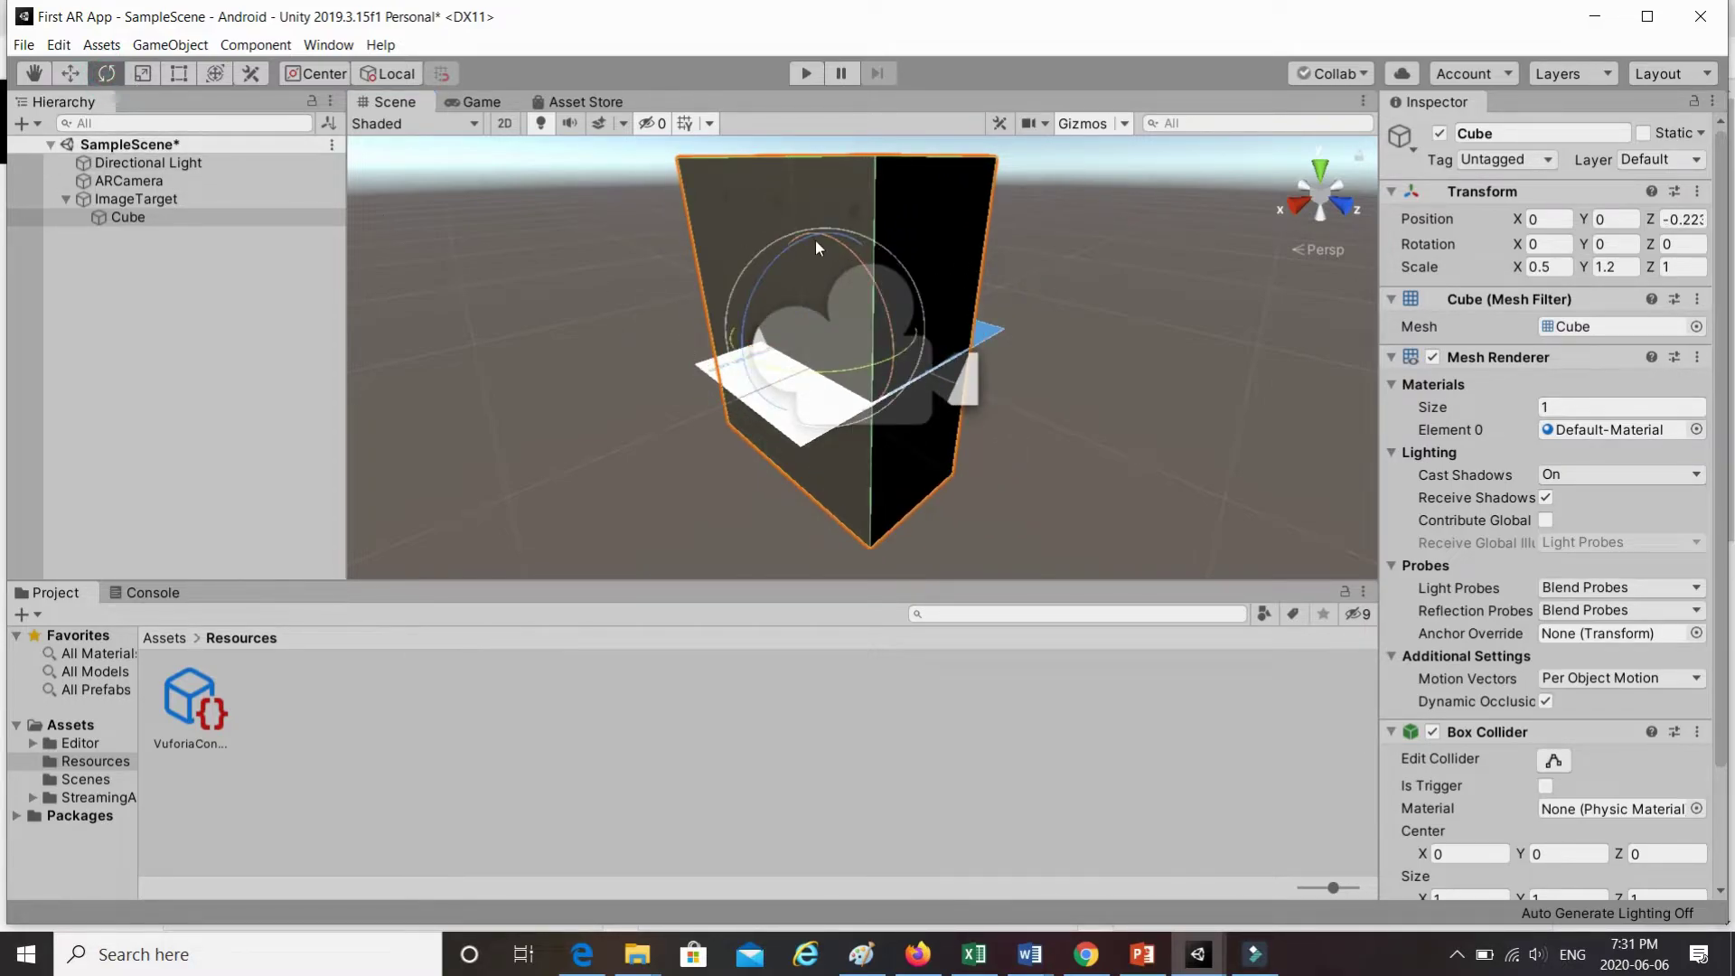
mouse_move(803, 237)
left_mouse_down()
mouse_move(779, 258)
mouse_move(822, 257)
left_mouse_up()
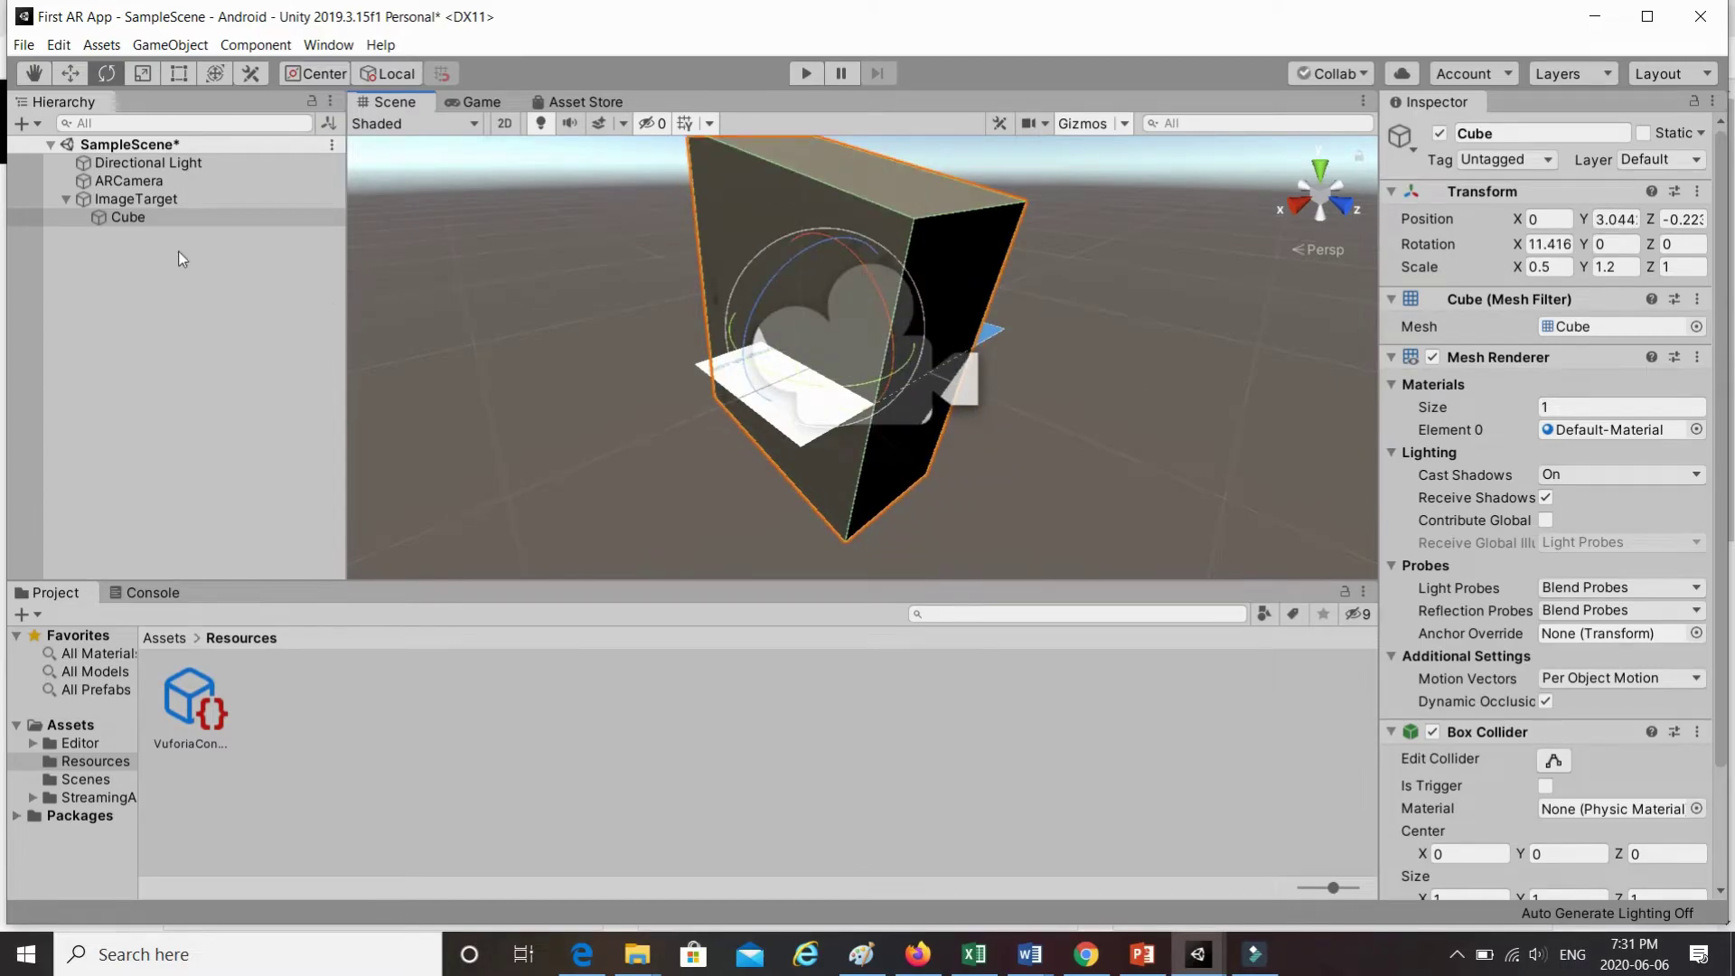
left_click(138, 202)
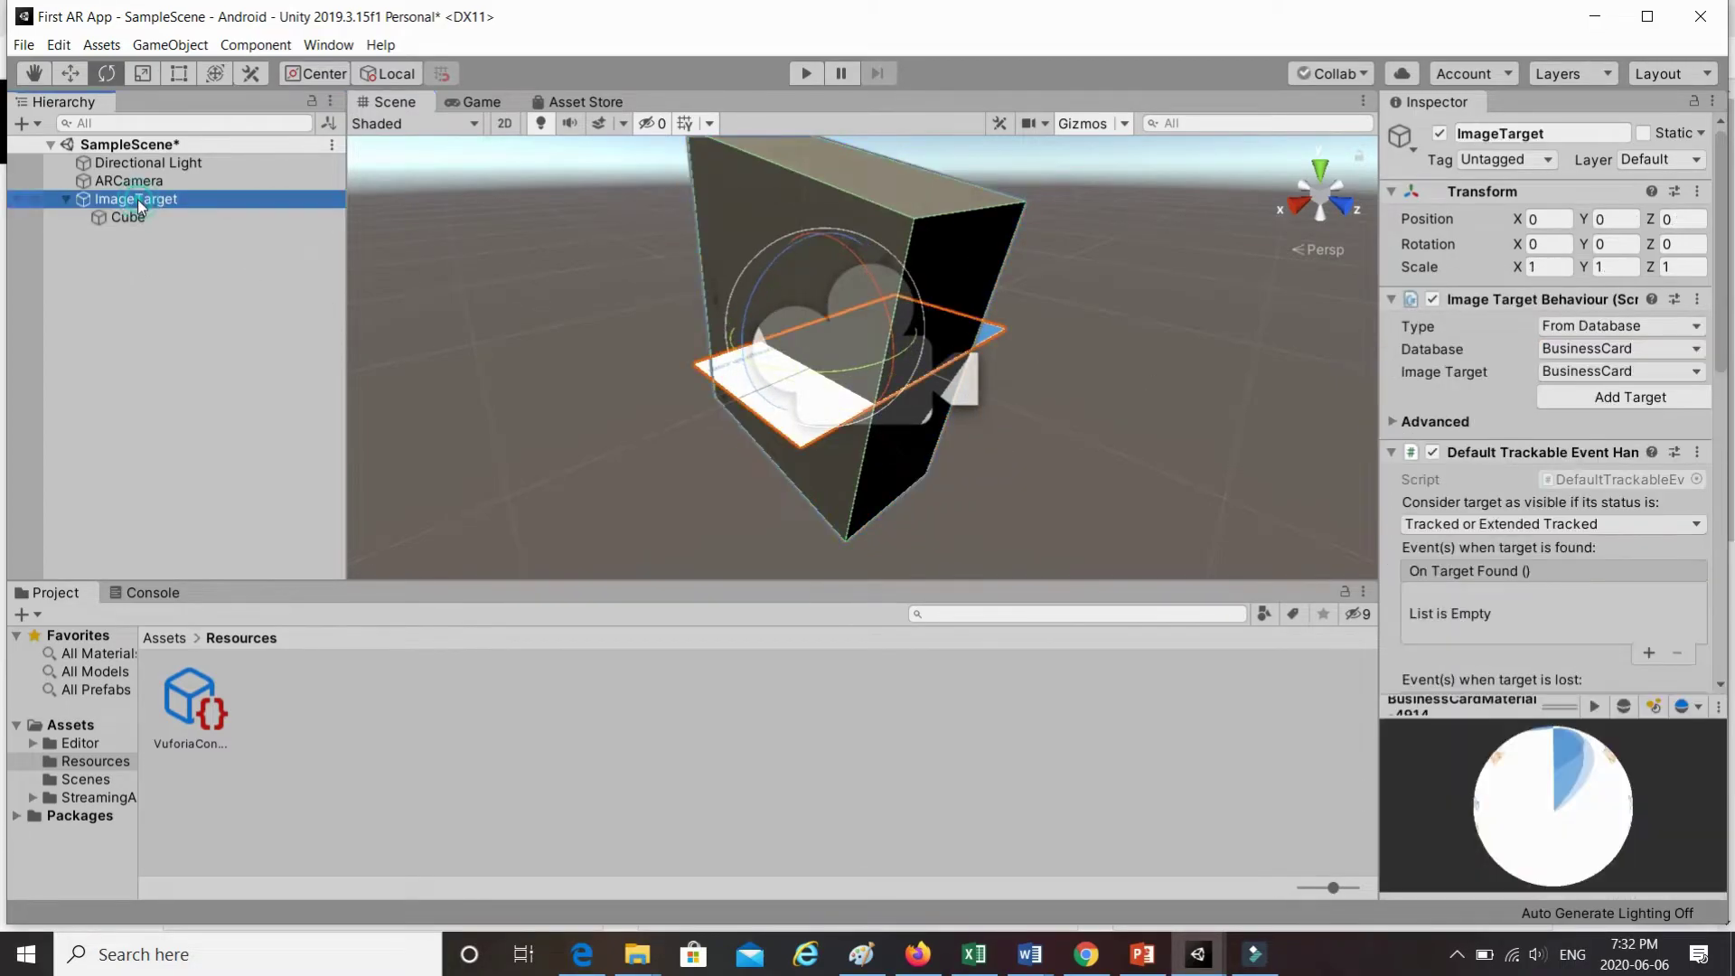
right_click(137, 199)
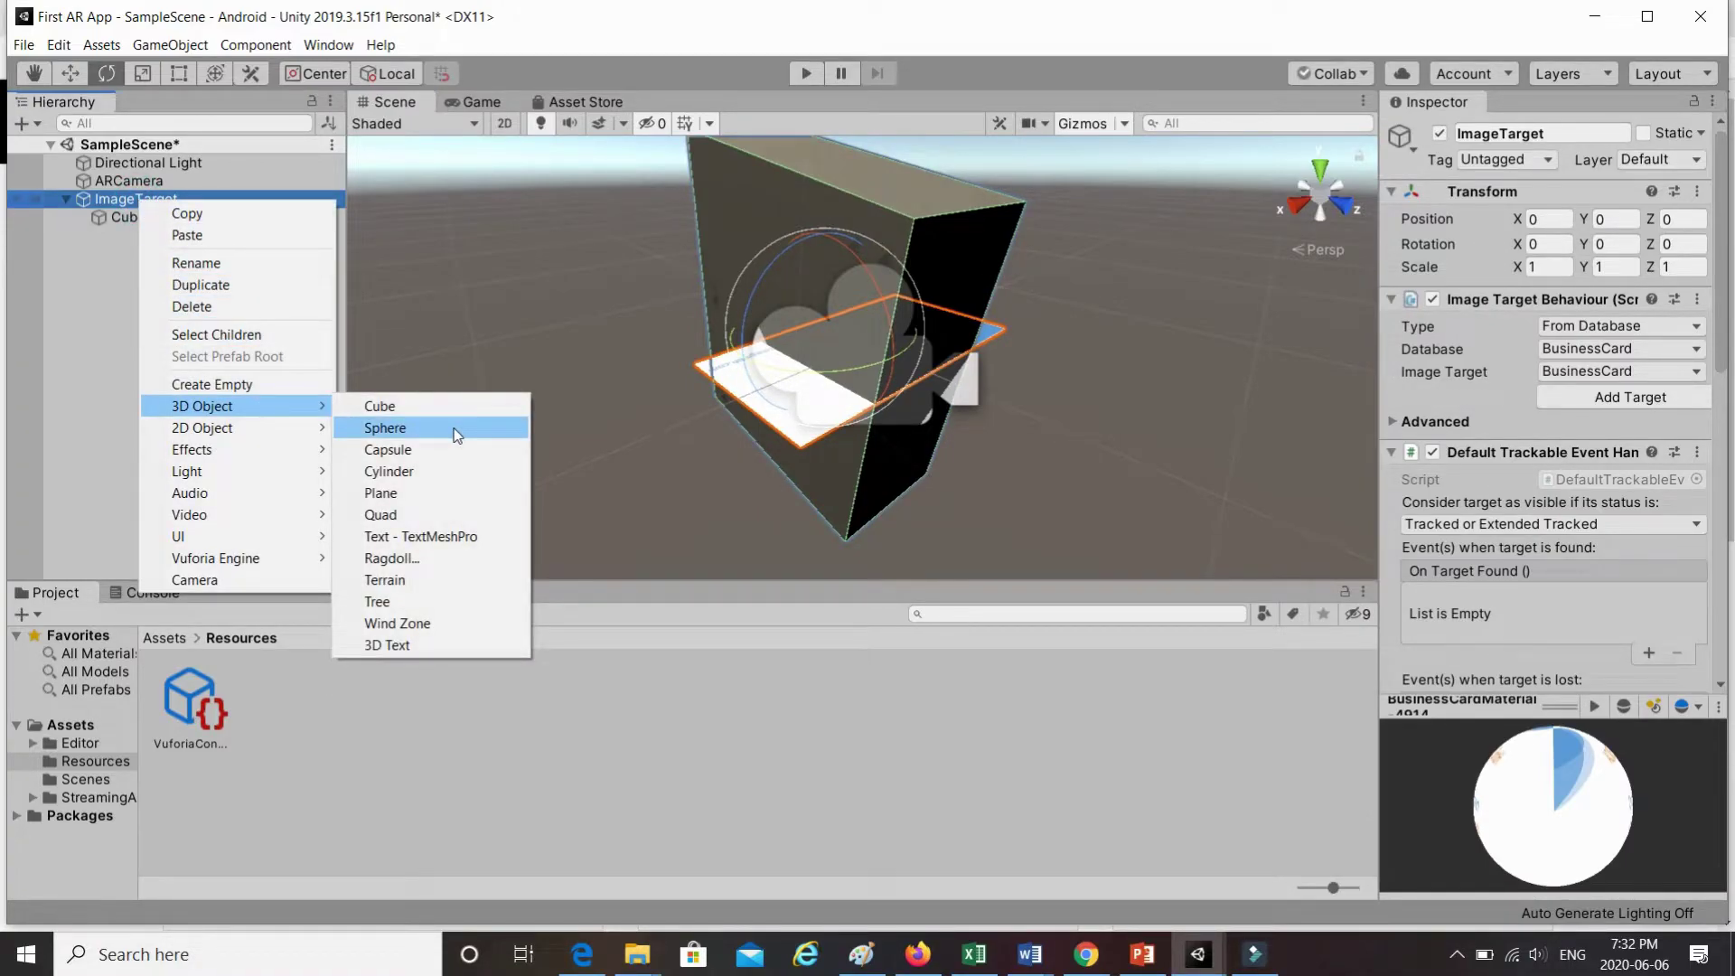
- Add a Sphere under ImageTarget and scale it to X 1.2, Y 0.8
left_click(457, 433)
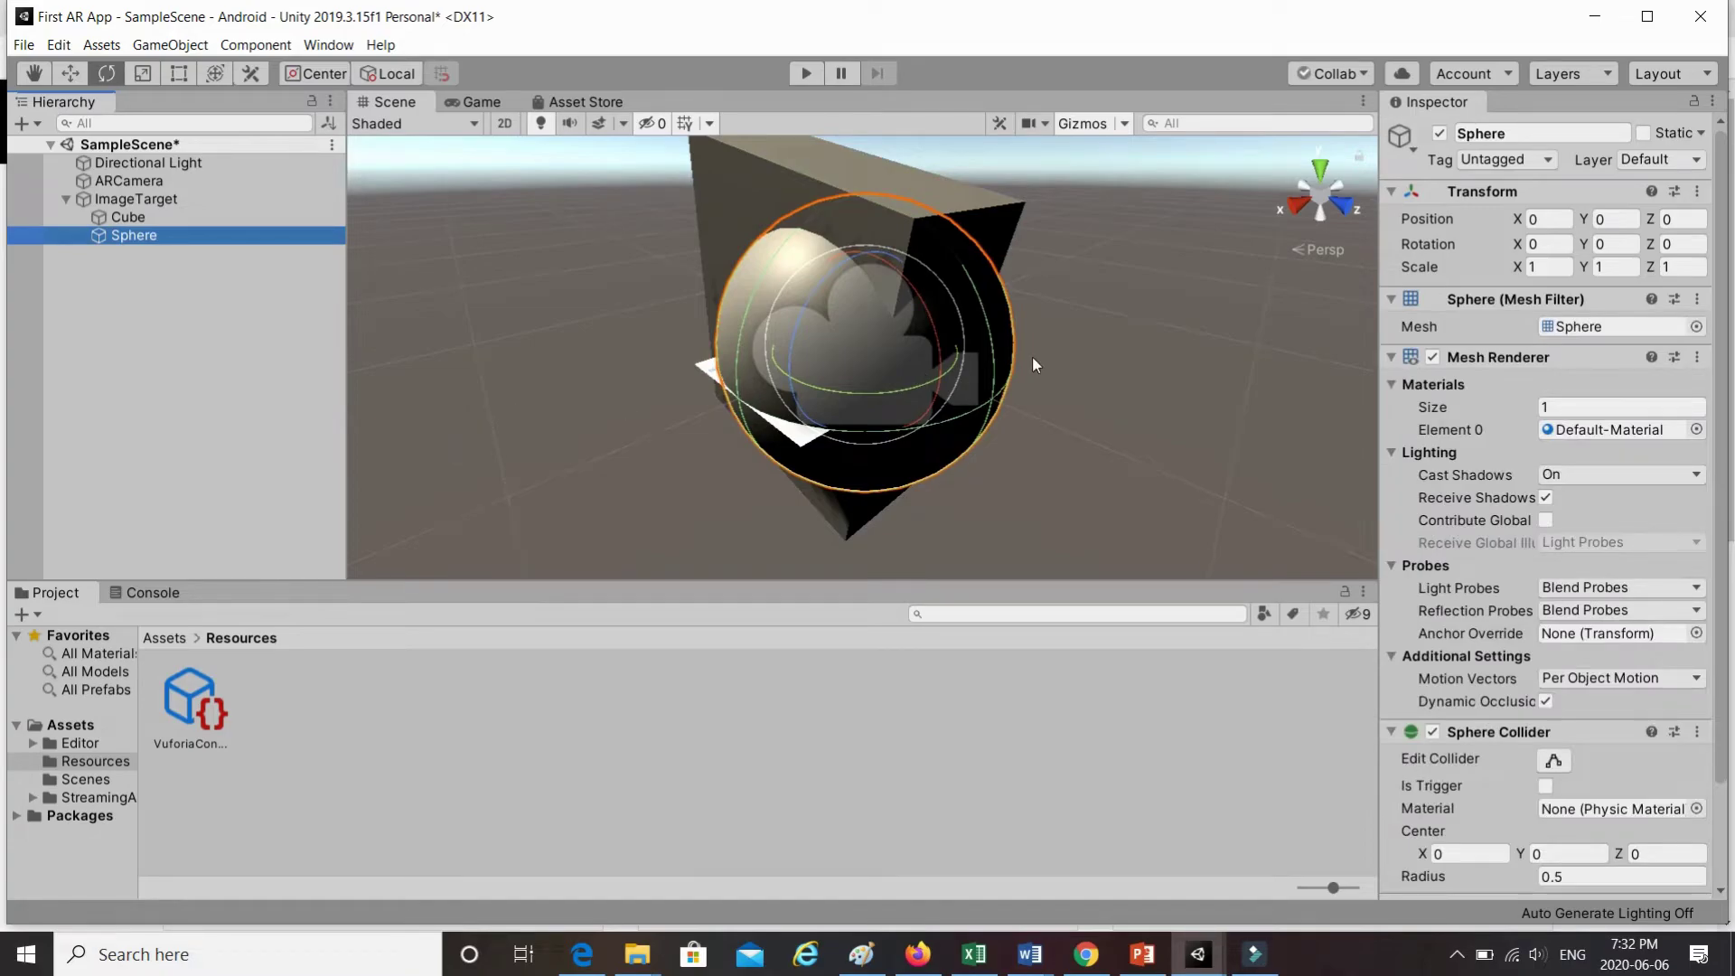
left_click(989, 361)
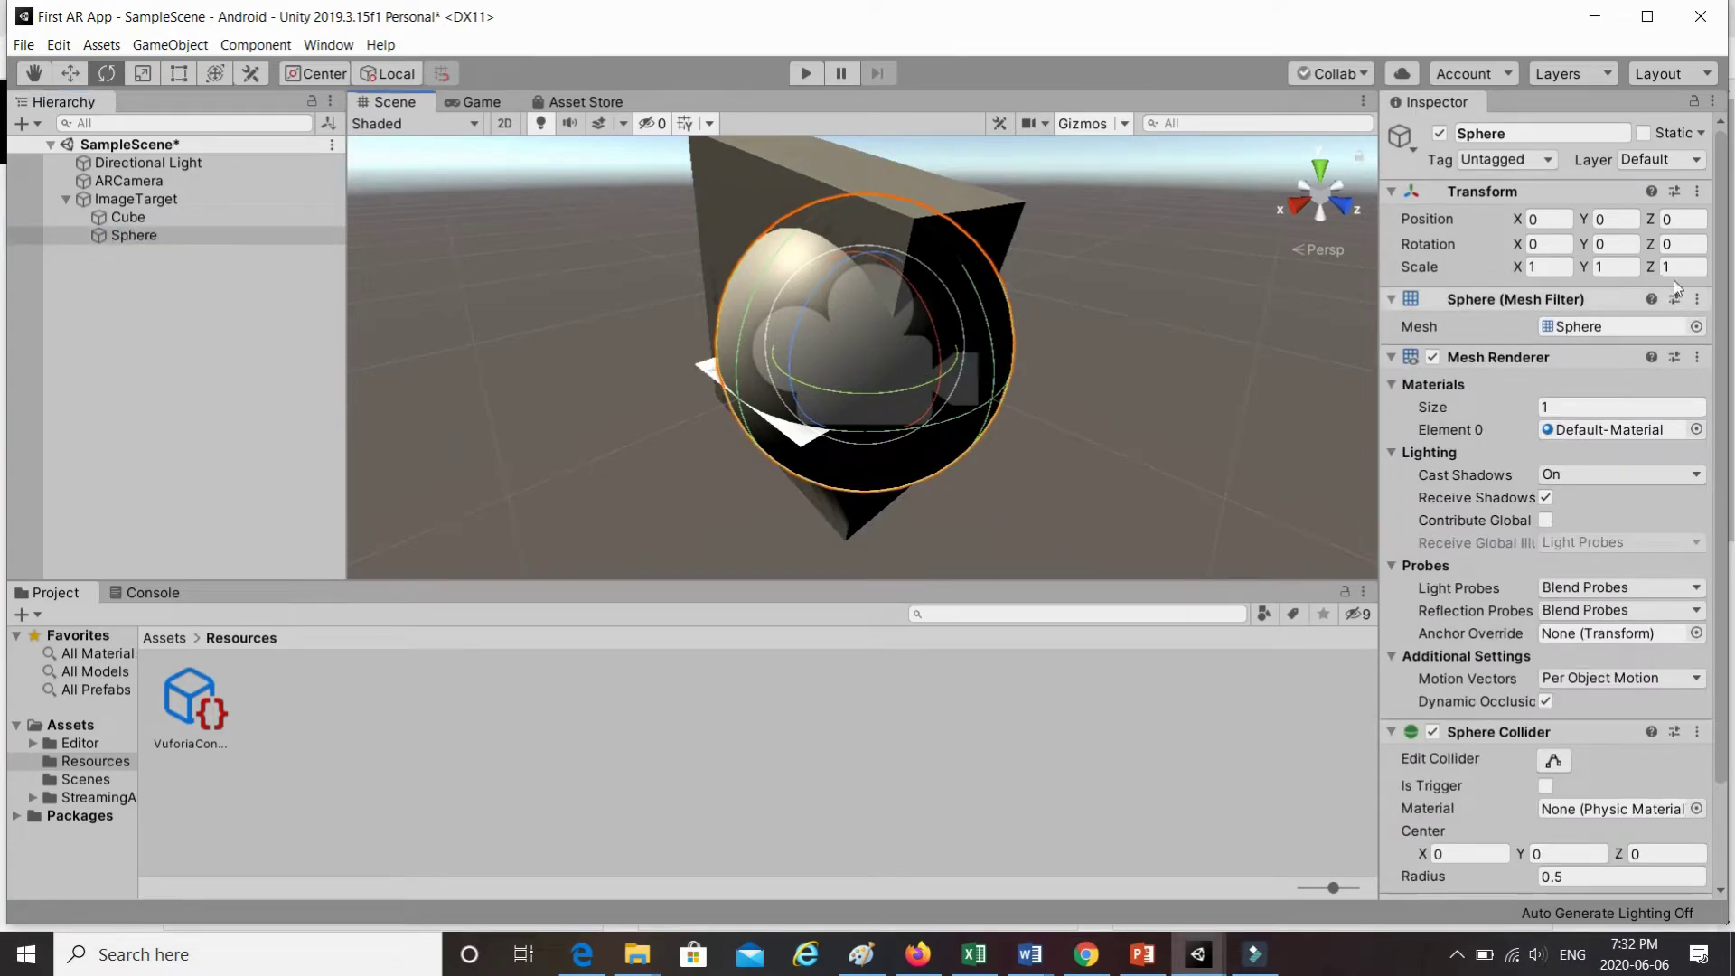
left_click(1619, 264)
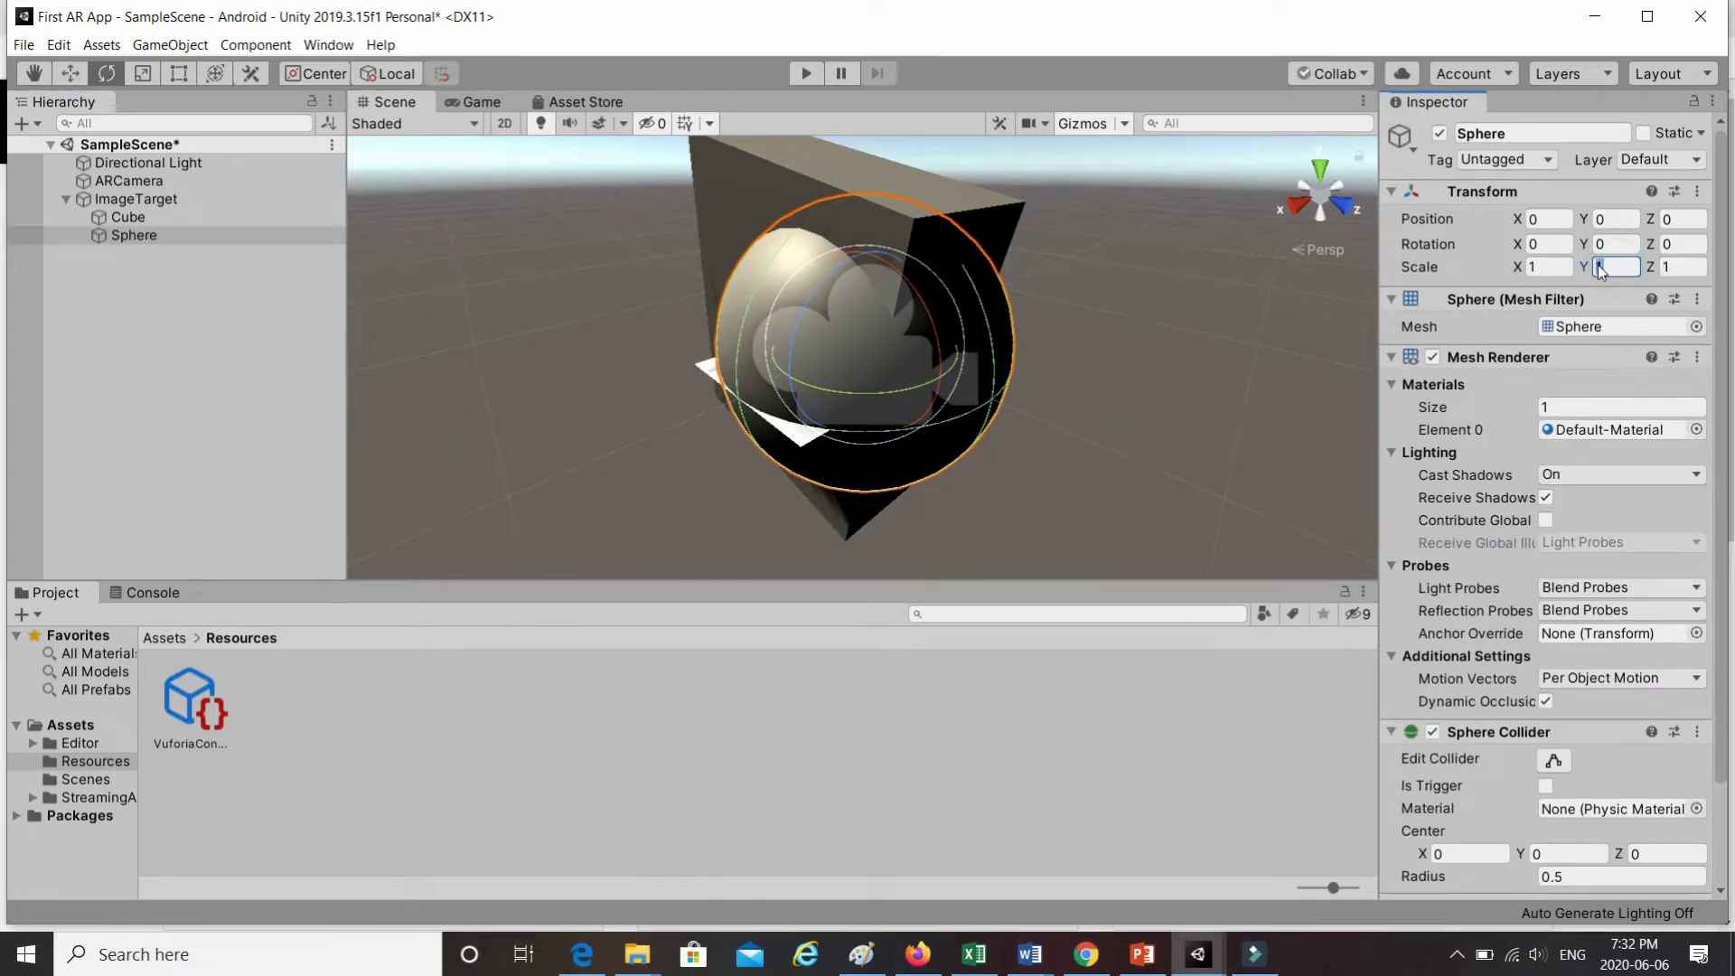
type("0.8")
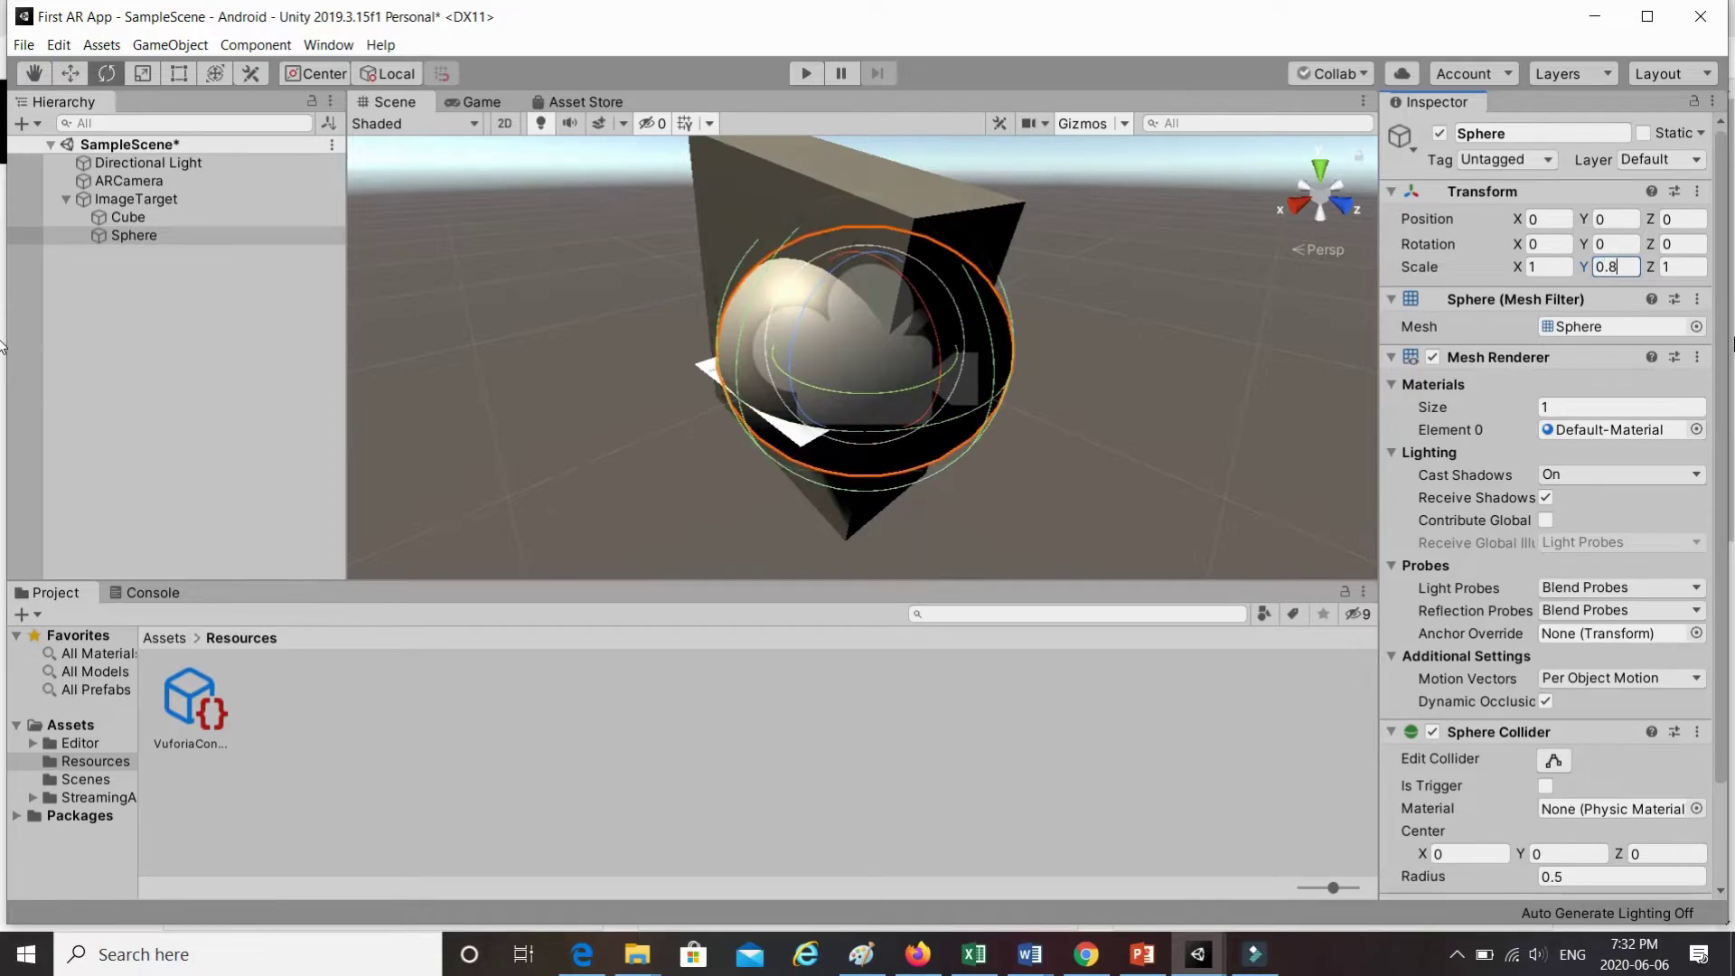
left_click(1556, 263)
type("1.2")
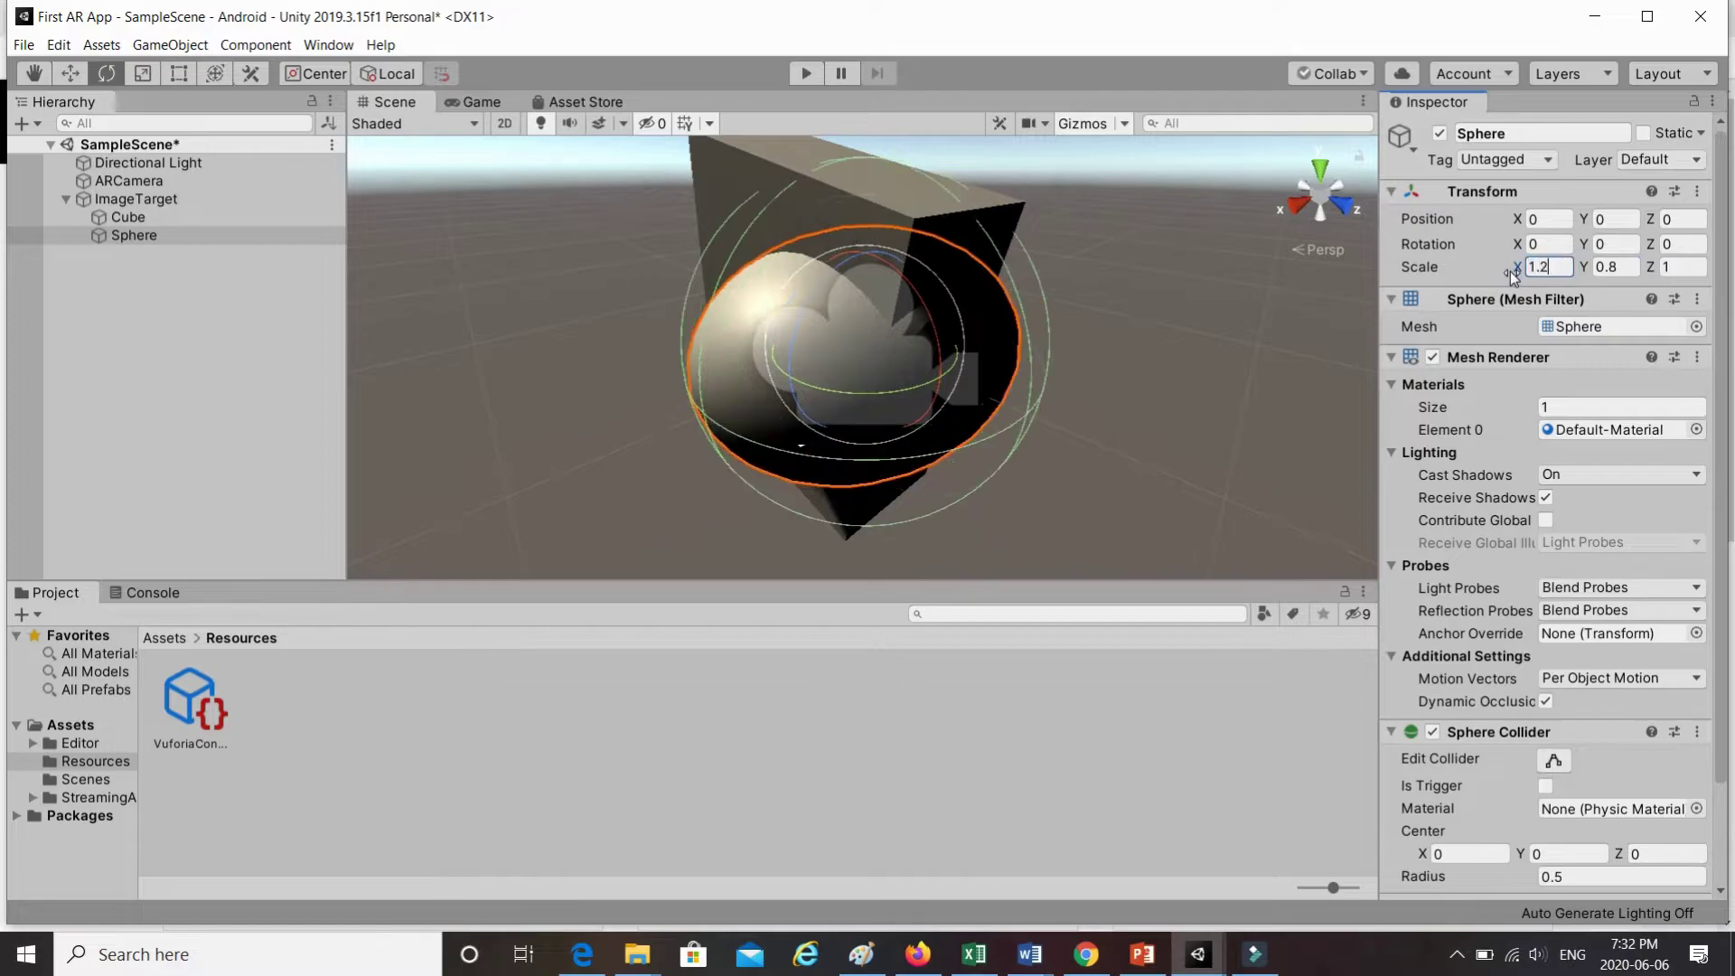
- Move the Sphere forward, upward and sideways so it sits partly behind the Cube
left_click(1075, 405)
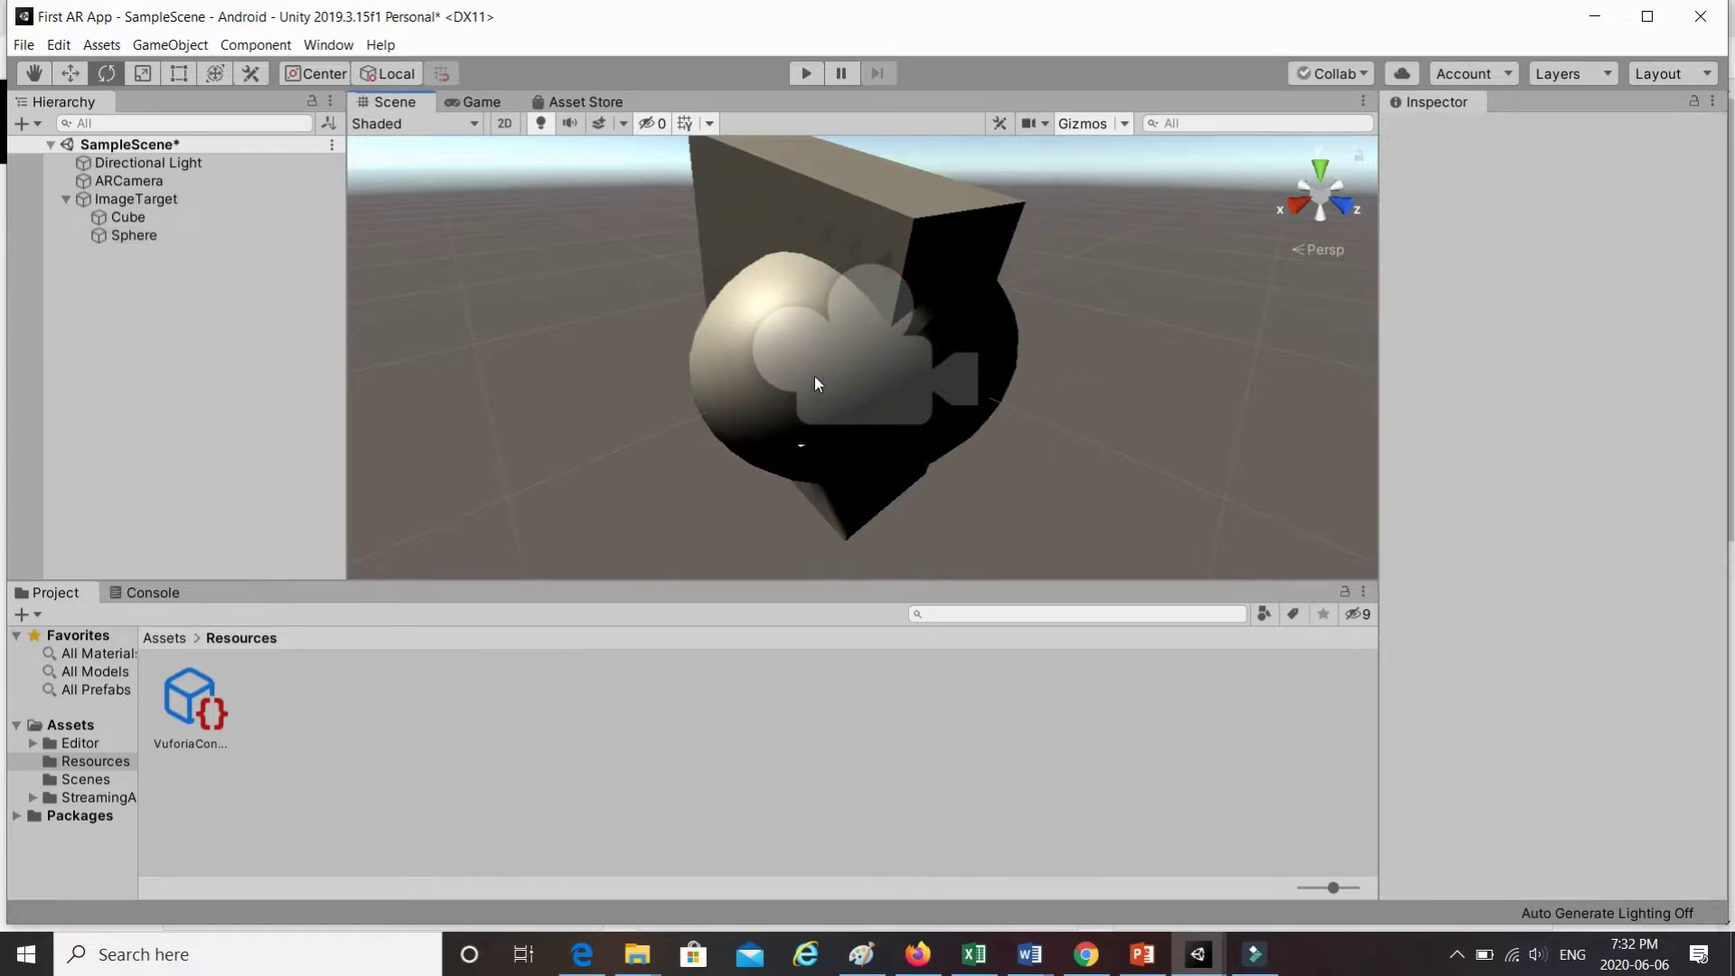
left_click(784, 374)
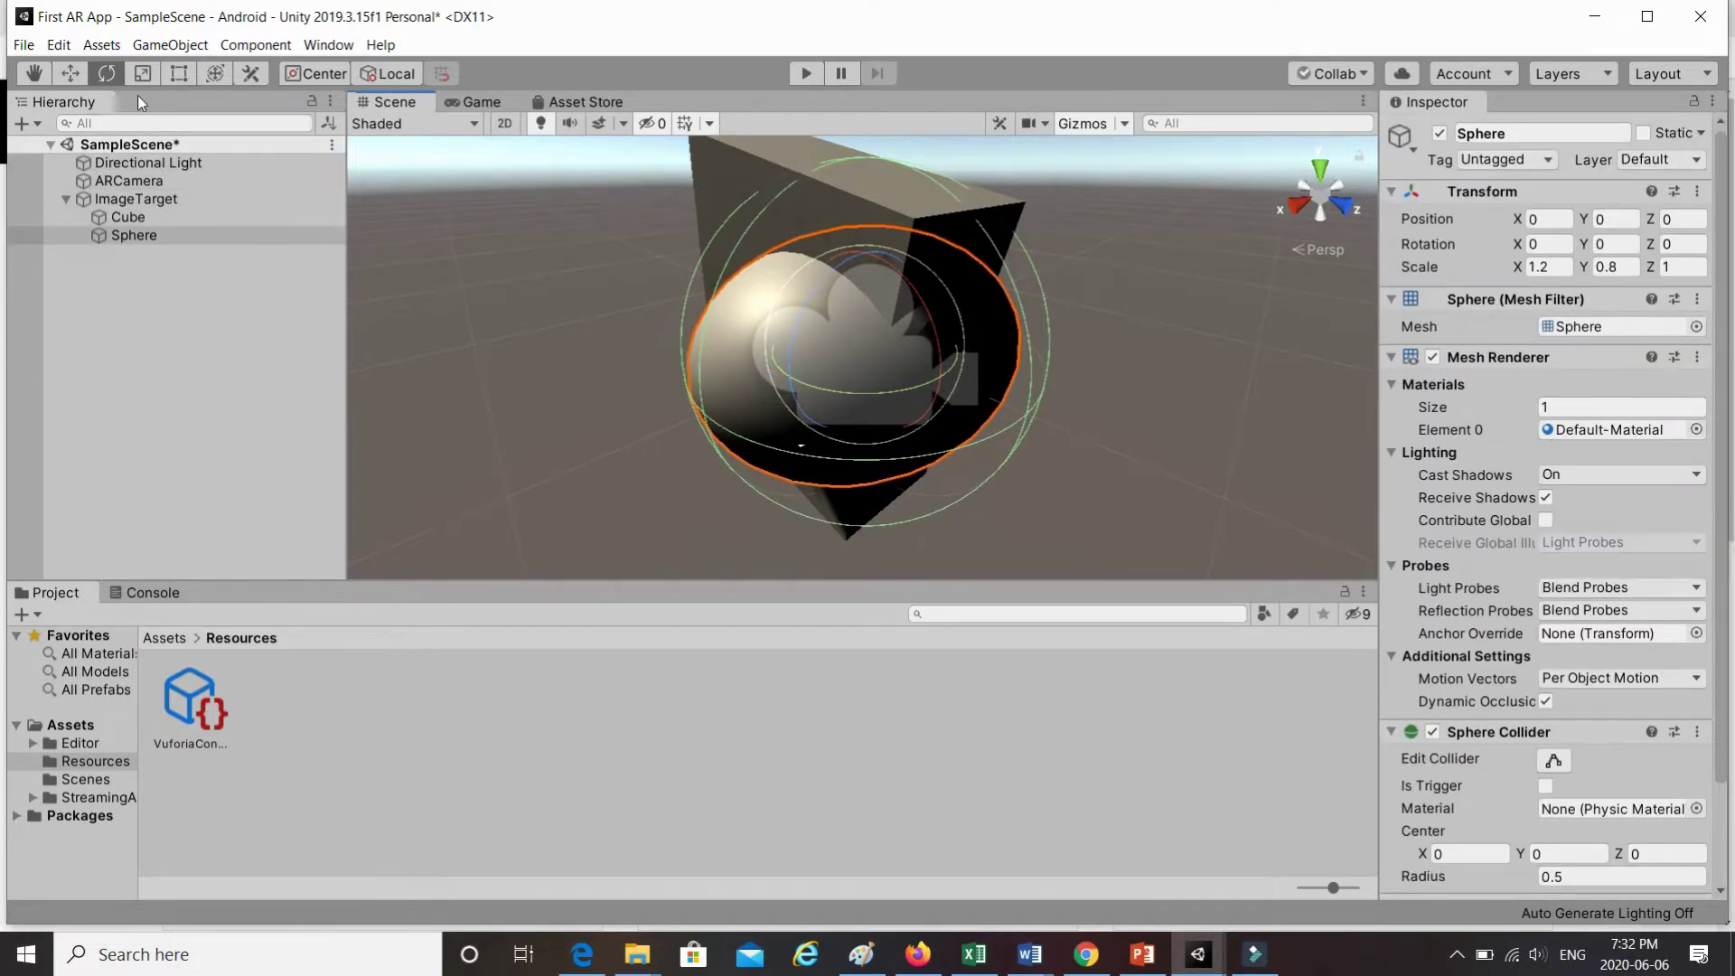
left_click(67, 72)
left_click_drag(925, 366, 892, 353)
left_click_drag(801, 236, 811, 176)
left_click_drag(714, 259, 756, 236)
left_click(1127, 340)
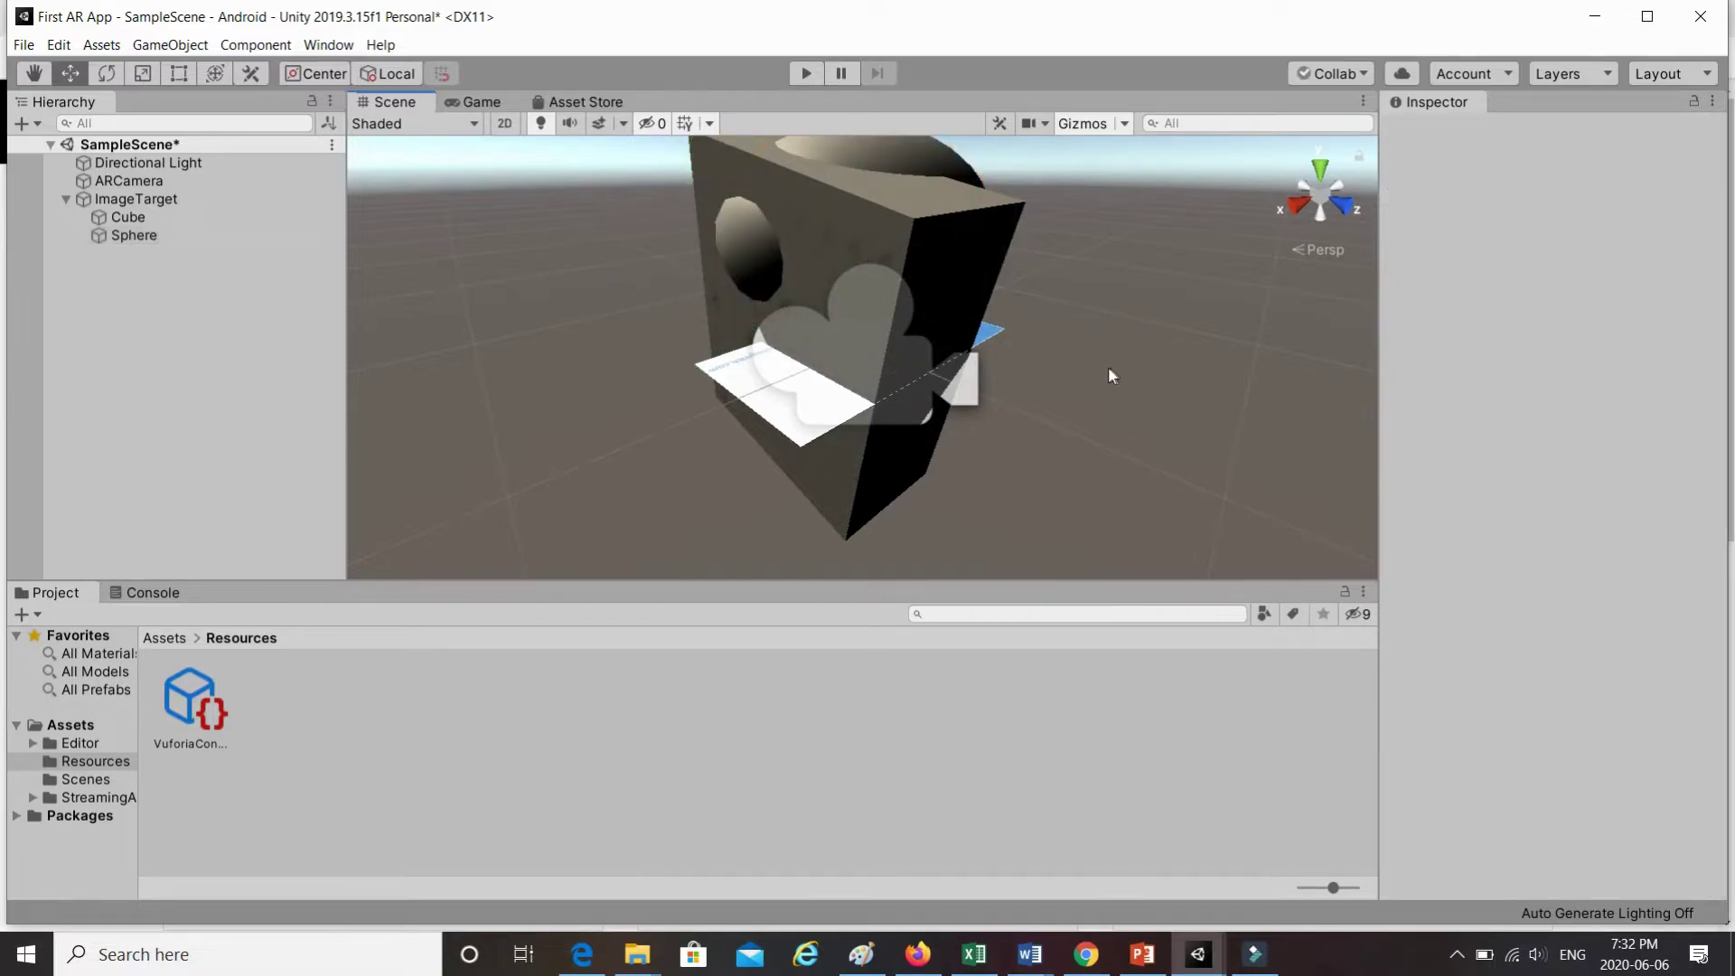
scroll(1113, 347, "down", 2)
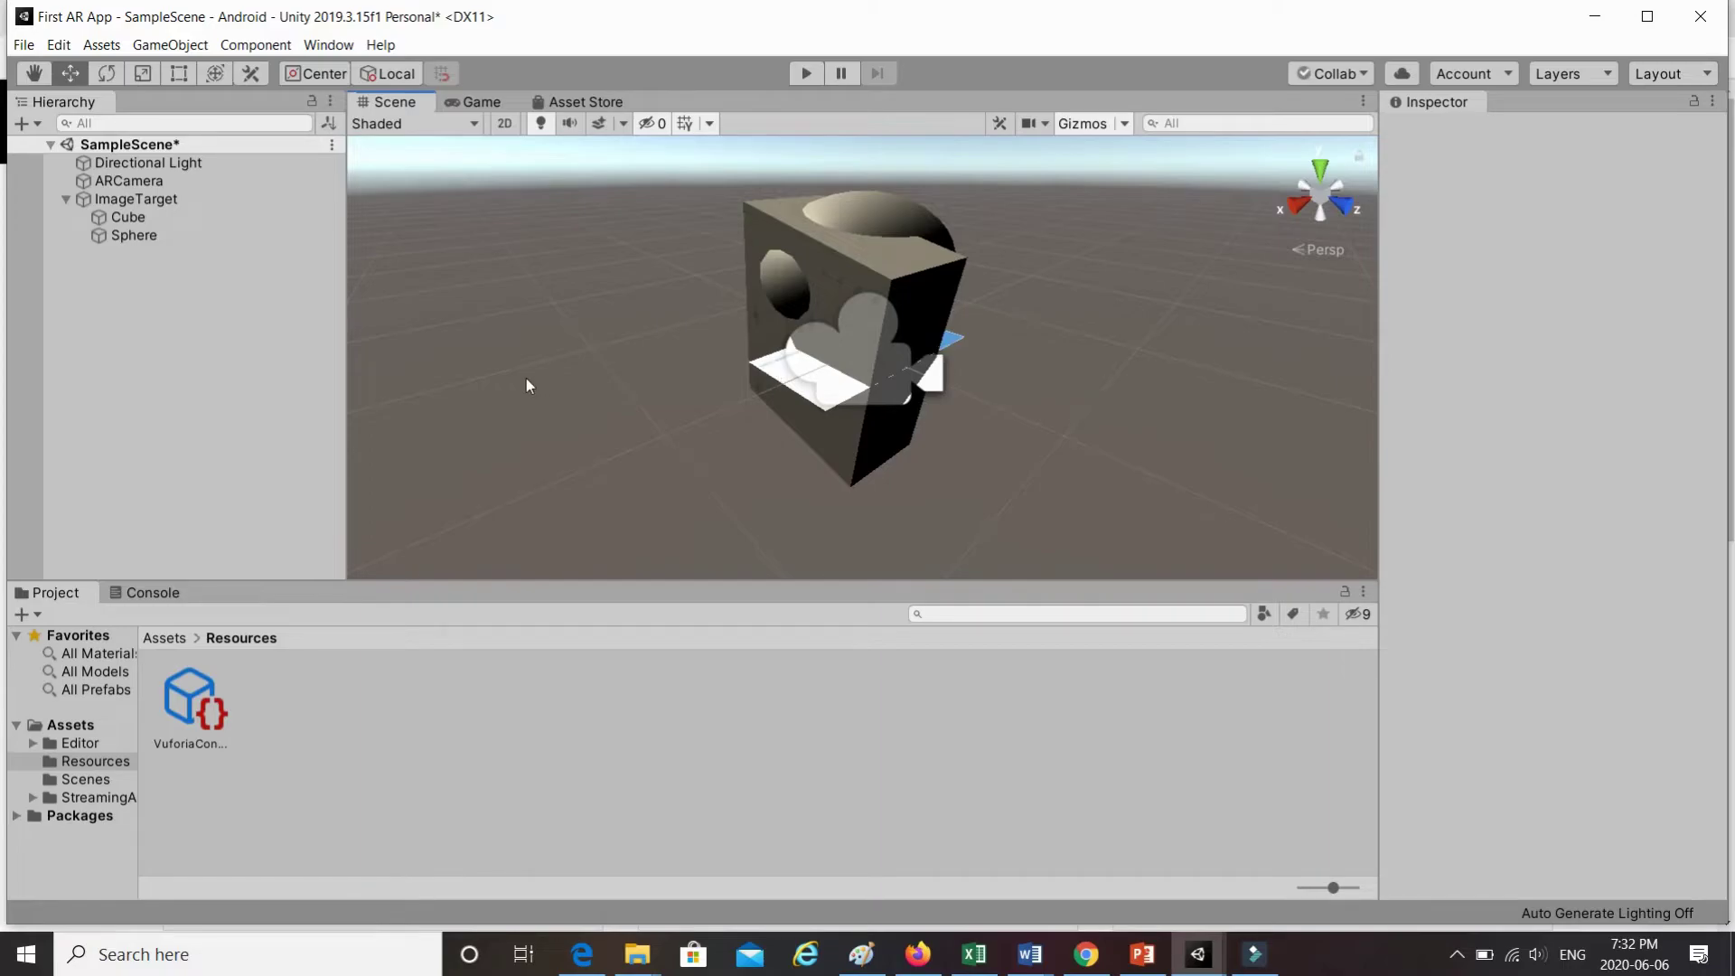
- Select both the Cube and the Sphere and bring up their context menu
left_click(127, 215)
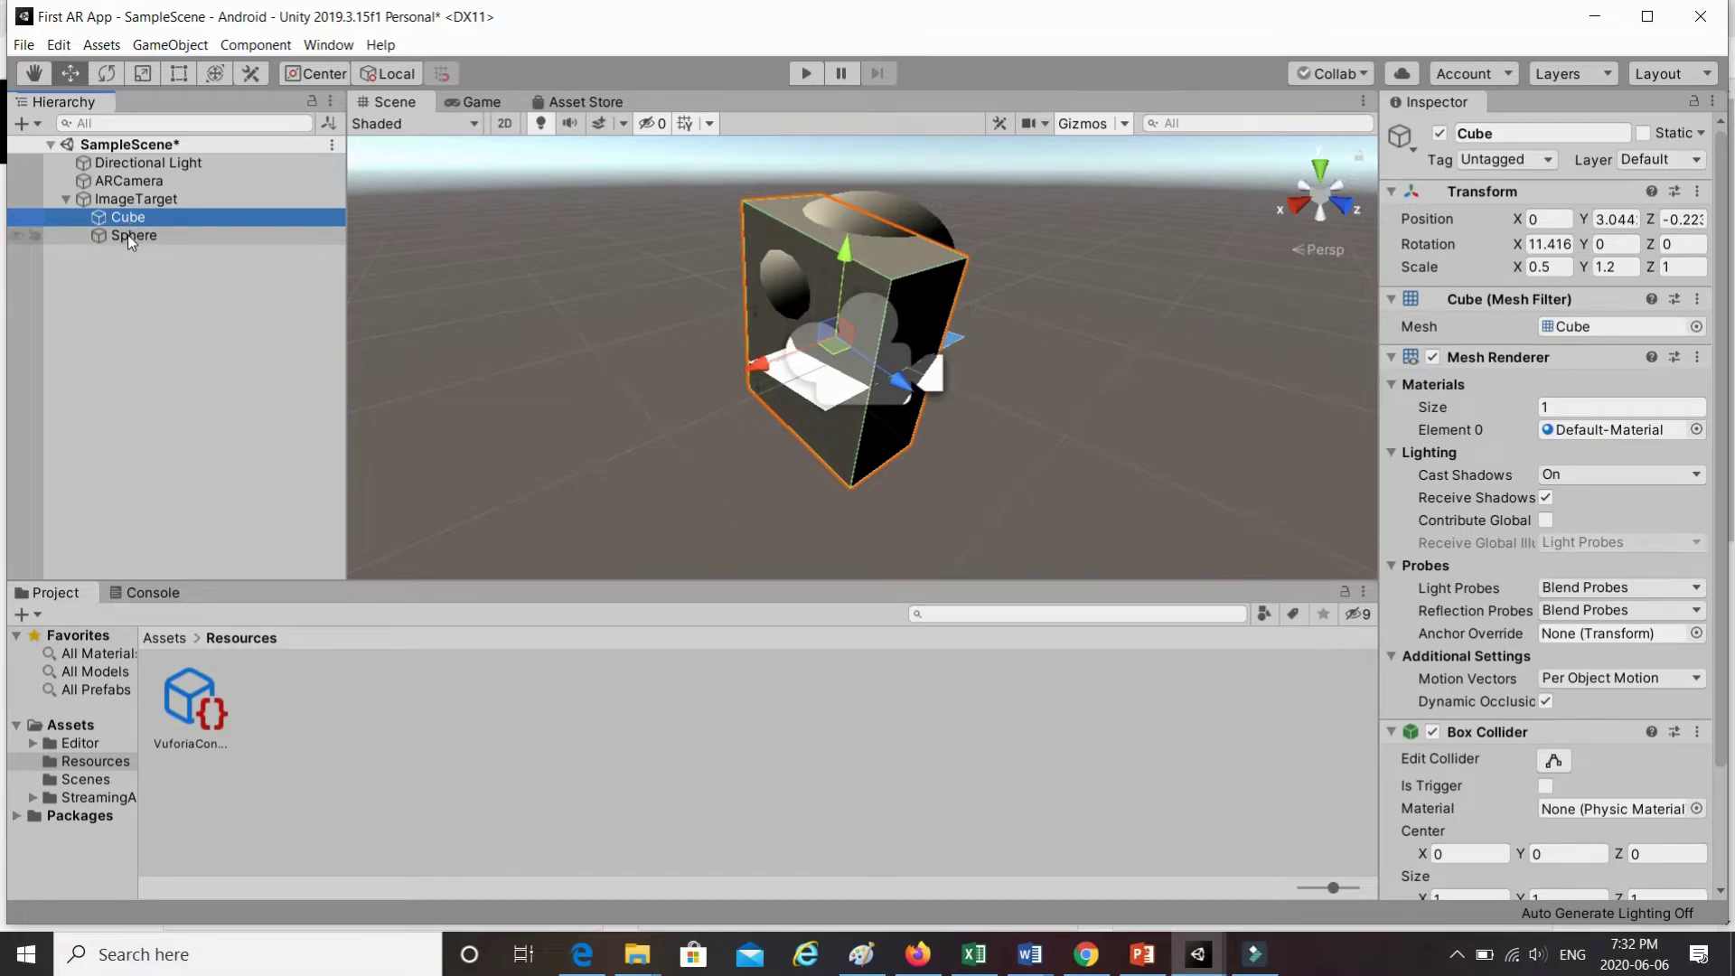
left_click(127, 235, "ctrl")
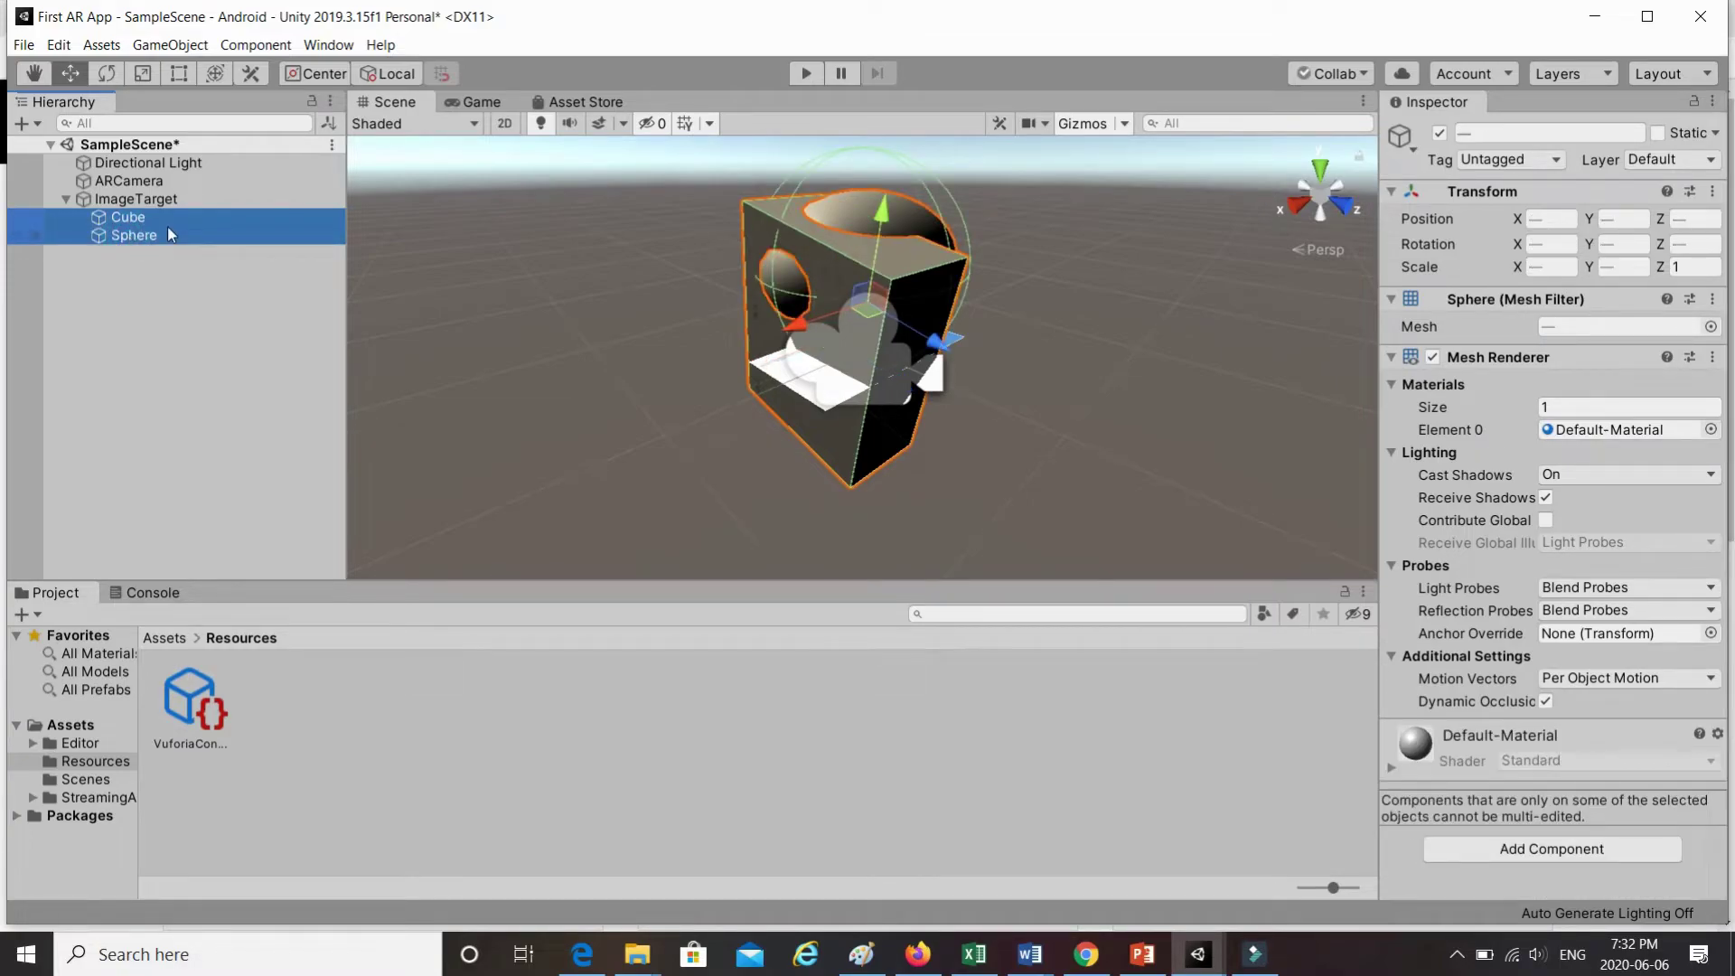
right_click(168, 234)
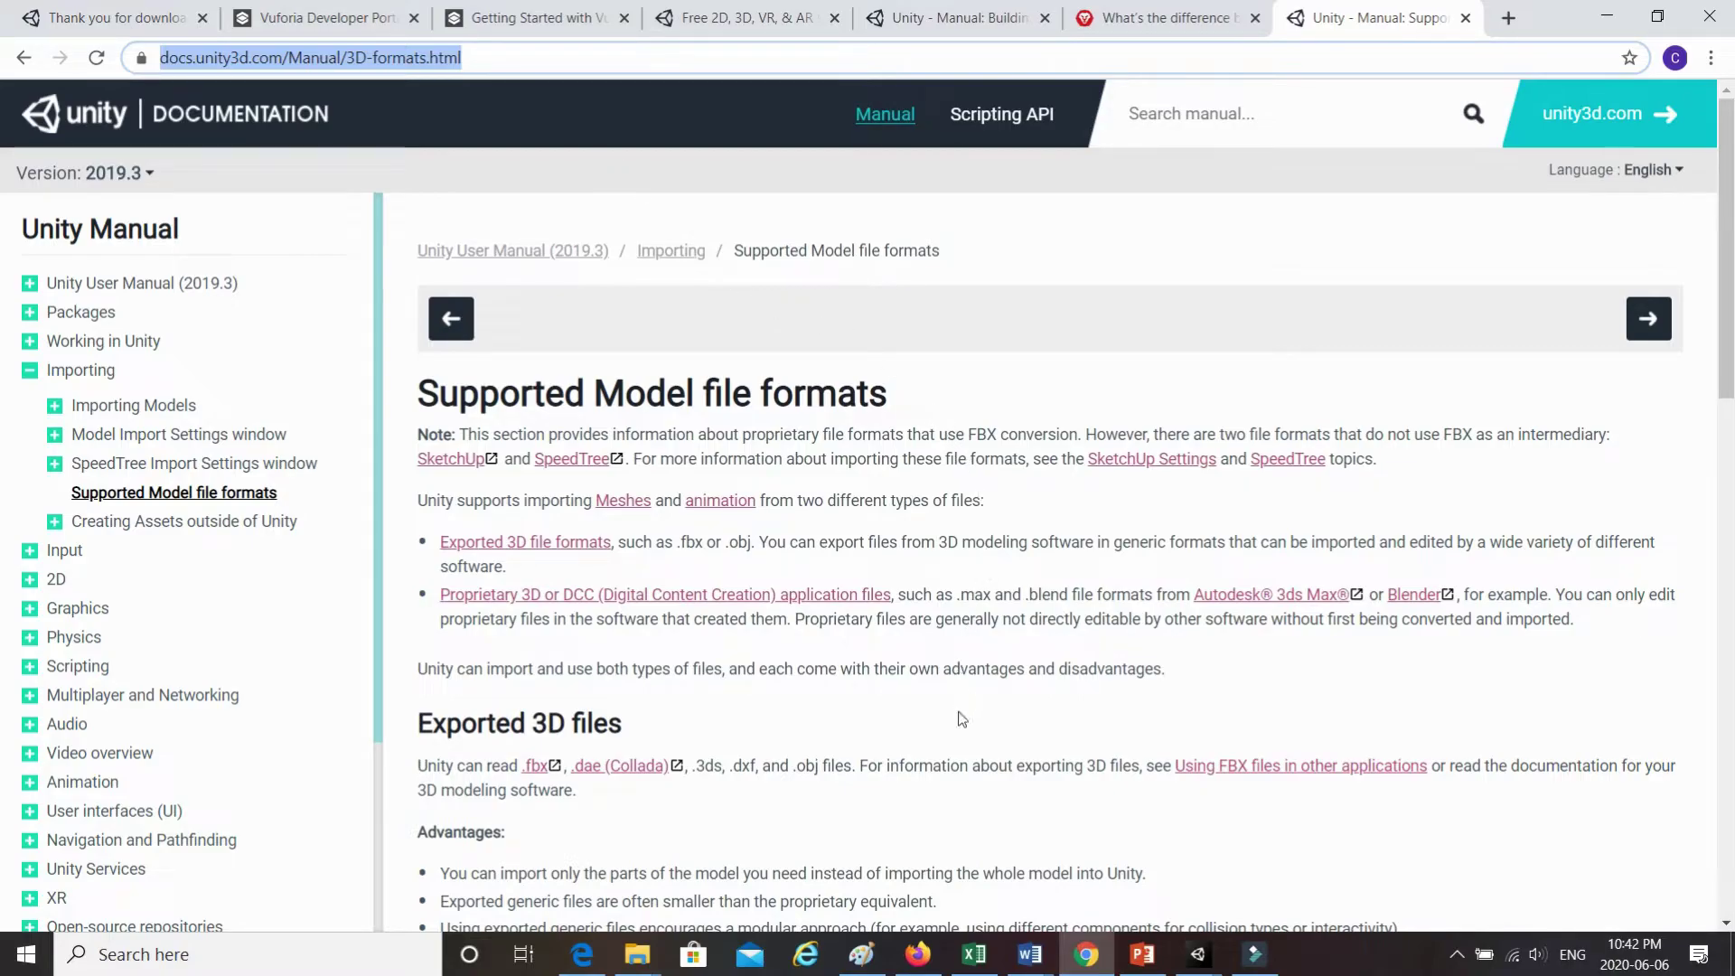
- Scroll through the Exported 3D files section of the Supported Model file formats page
scroll(962, 719, "down", 1)
scroll(961, 718, "down", 4)
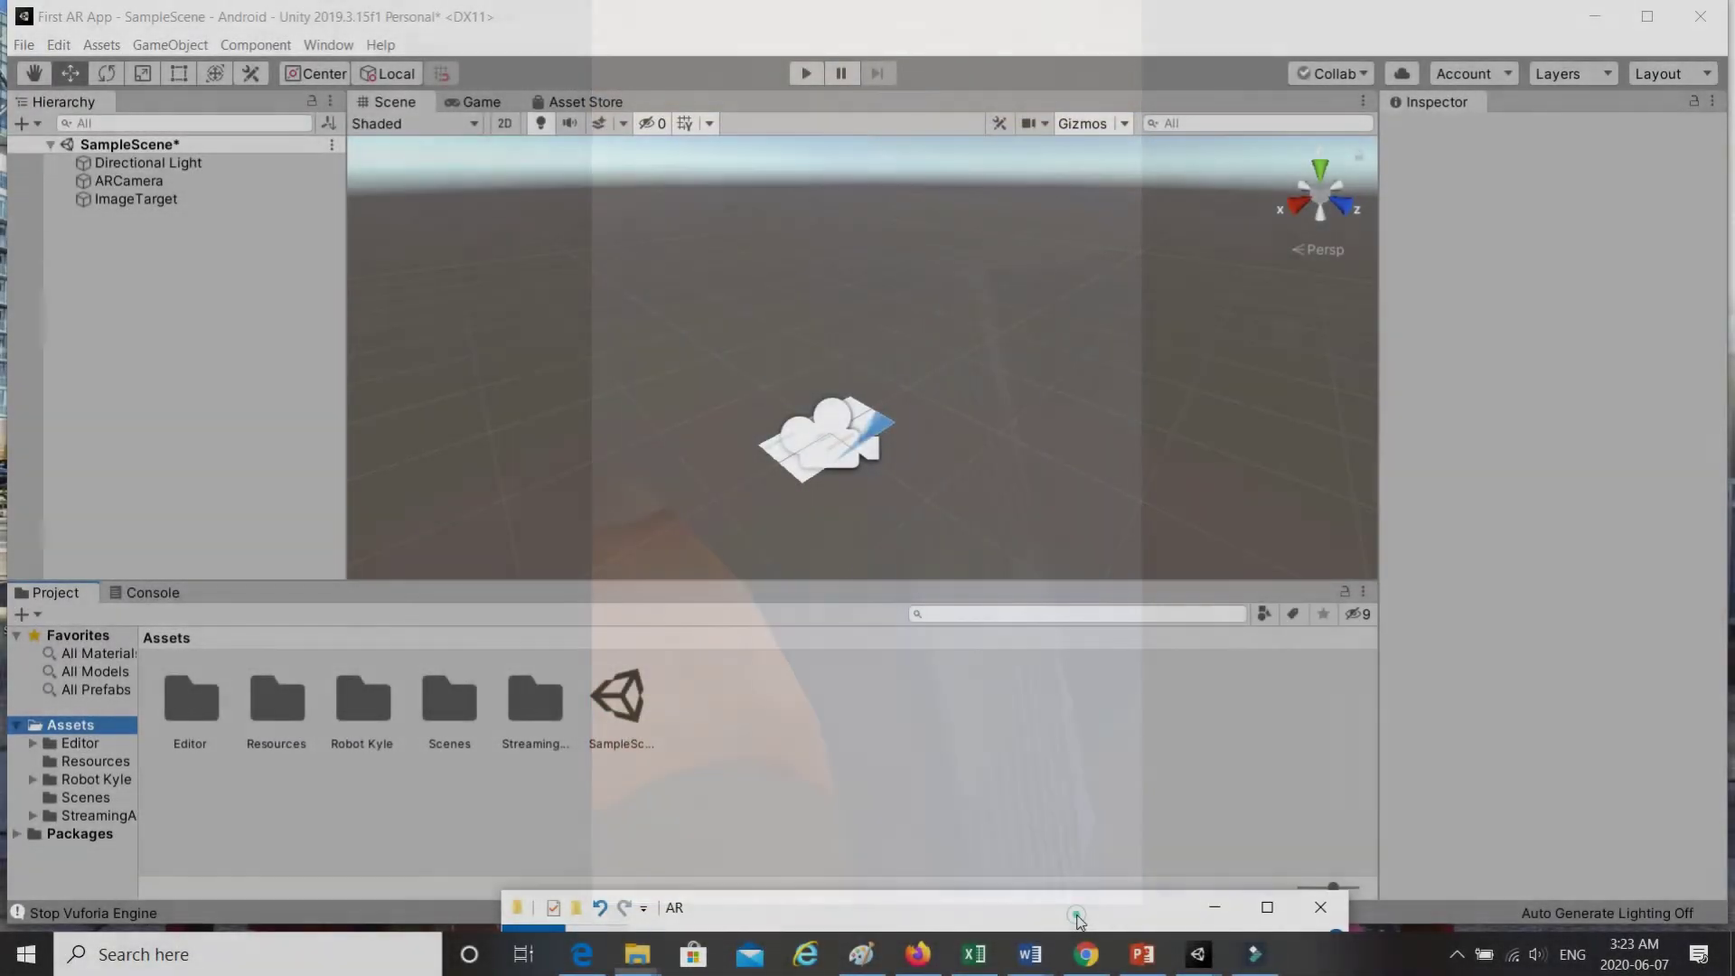
- Copy Tray1 from the Explorer AR folder into Unity's Assets, then minimize Explorer
left_click_drag(1076, 917, 1250, 326)
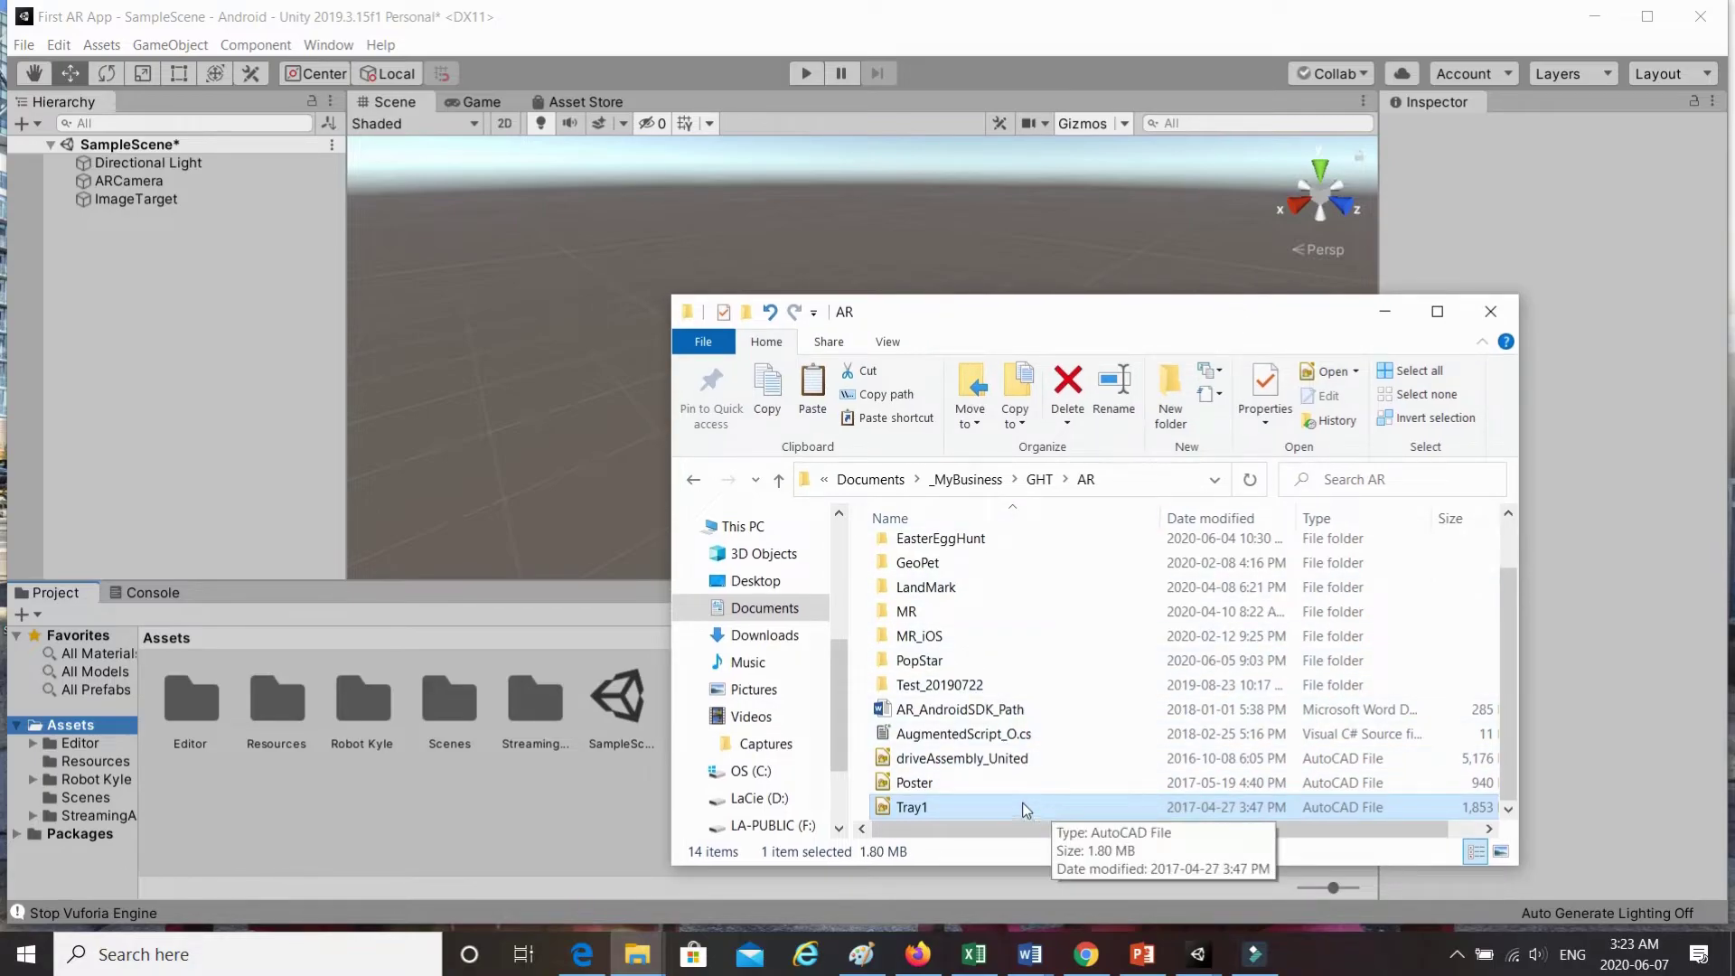
left_click(916, 811)
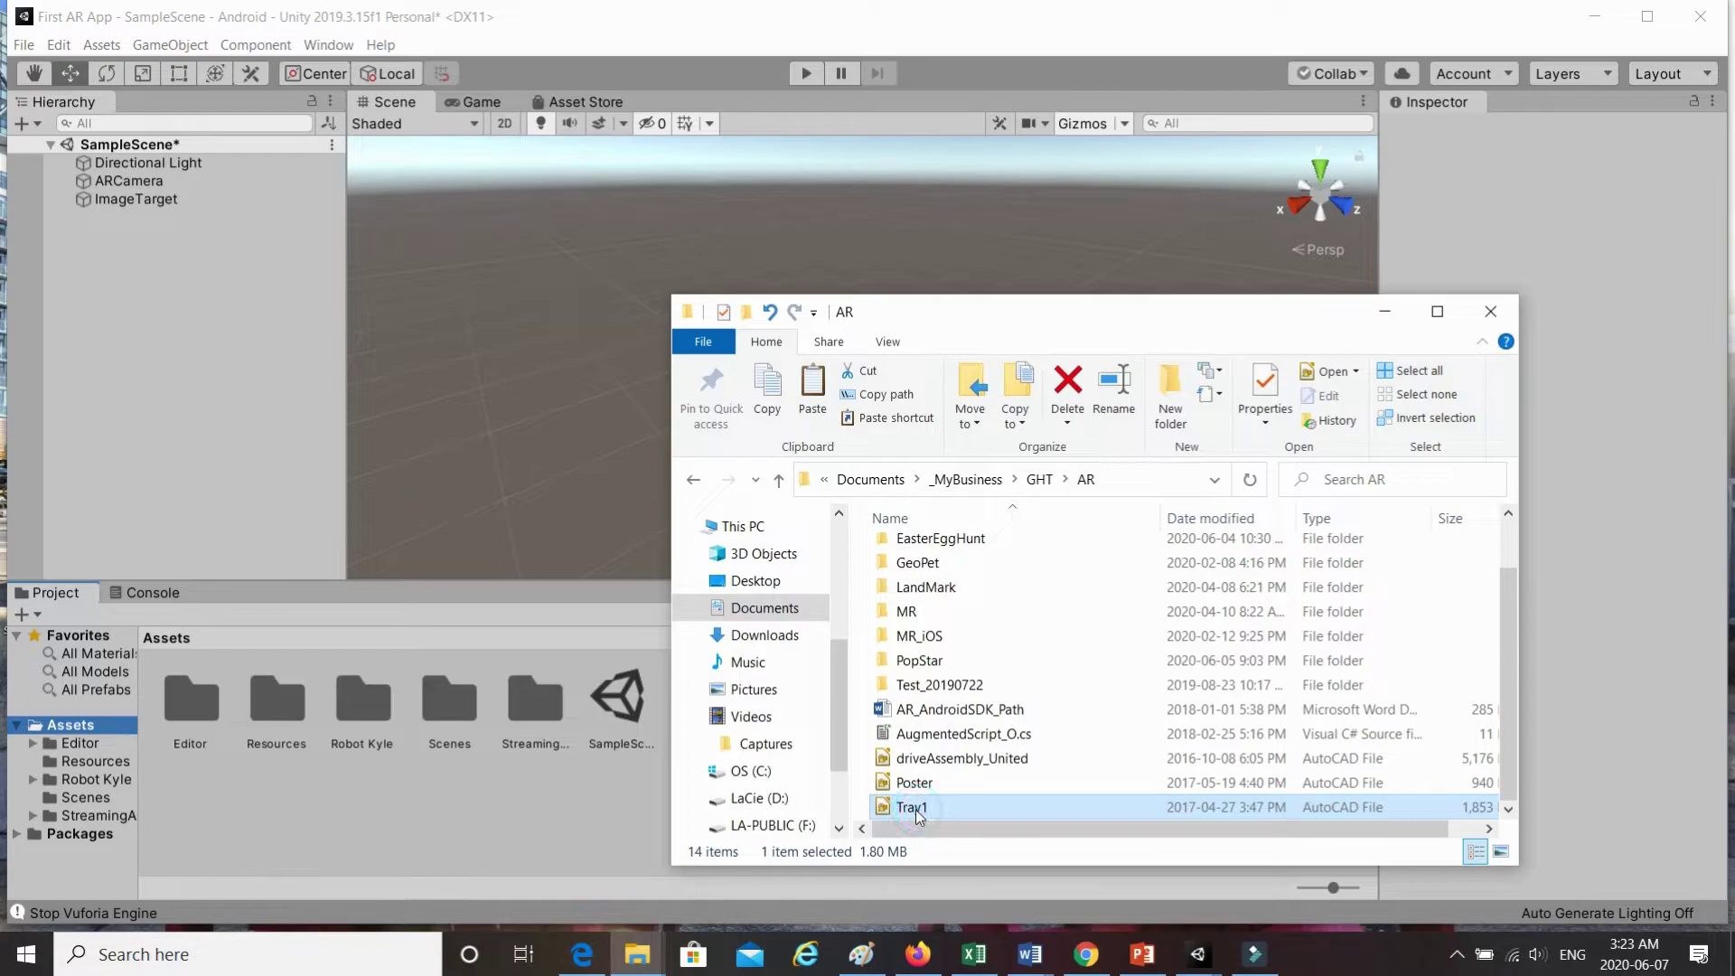
left_click_drag(914, 810, 593, 797)
left_click(1384, 311)
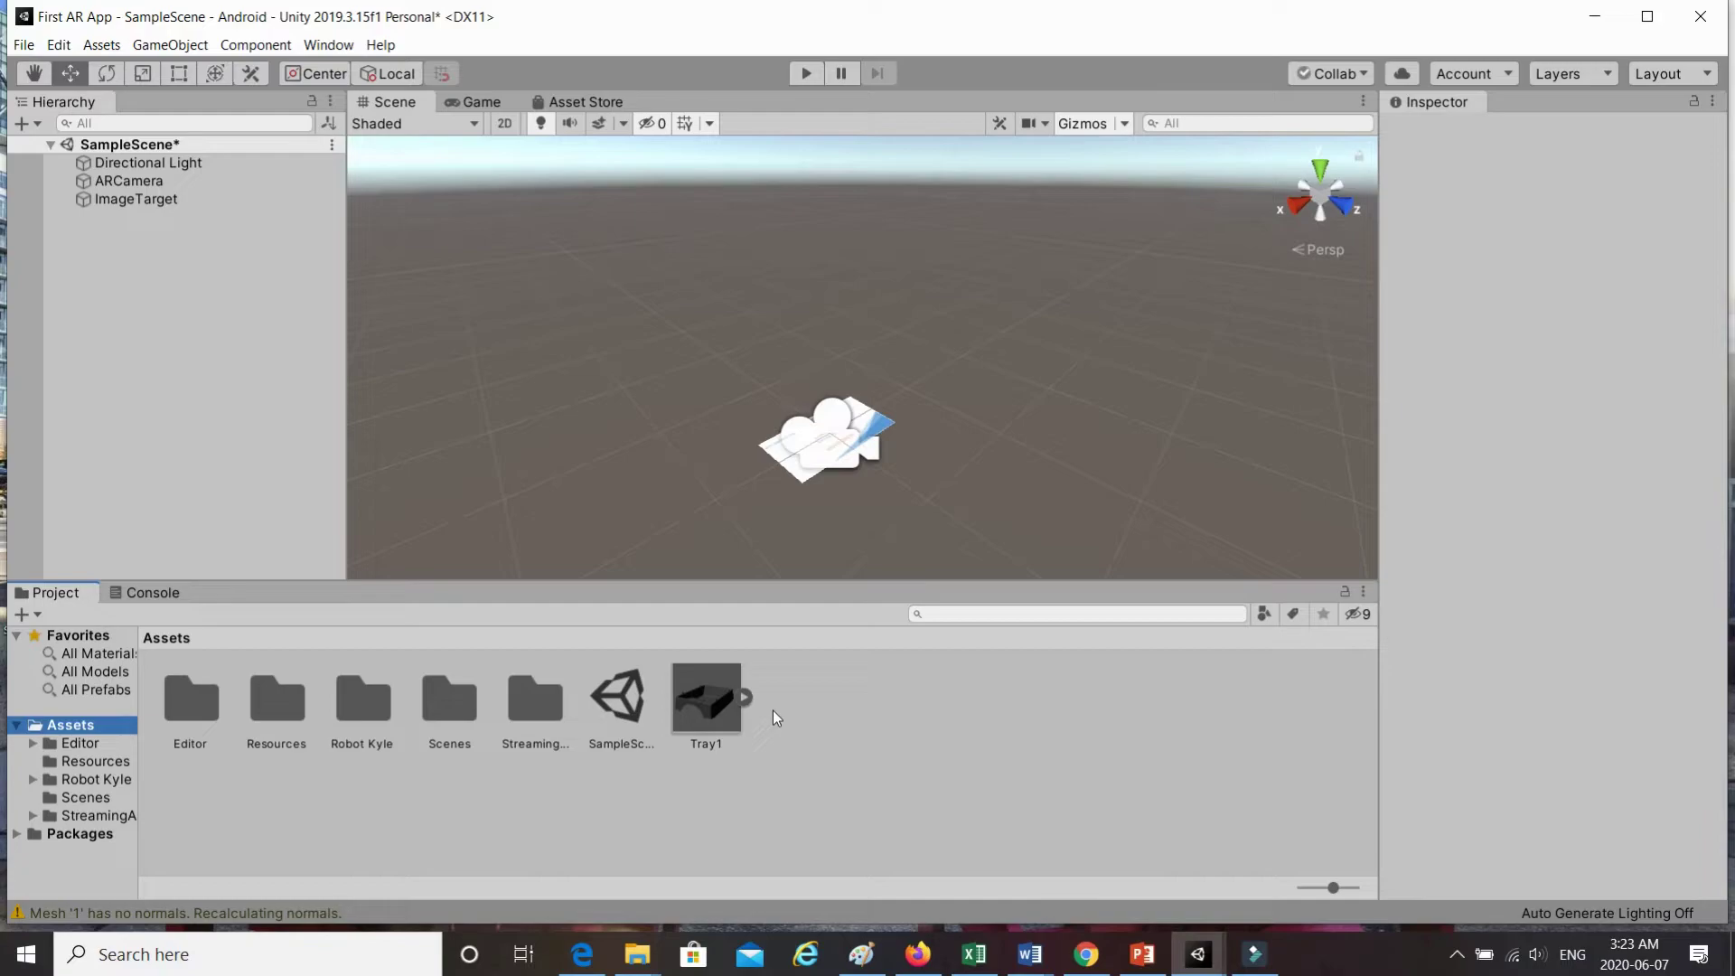
left_click(710, 710)
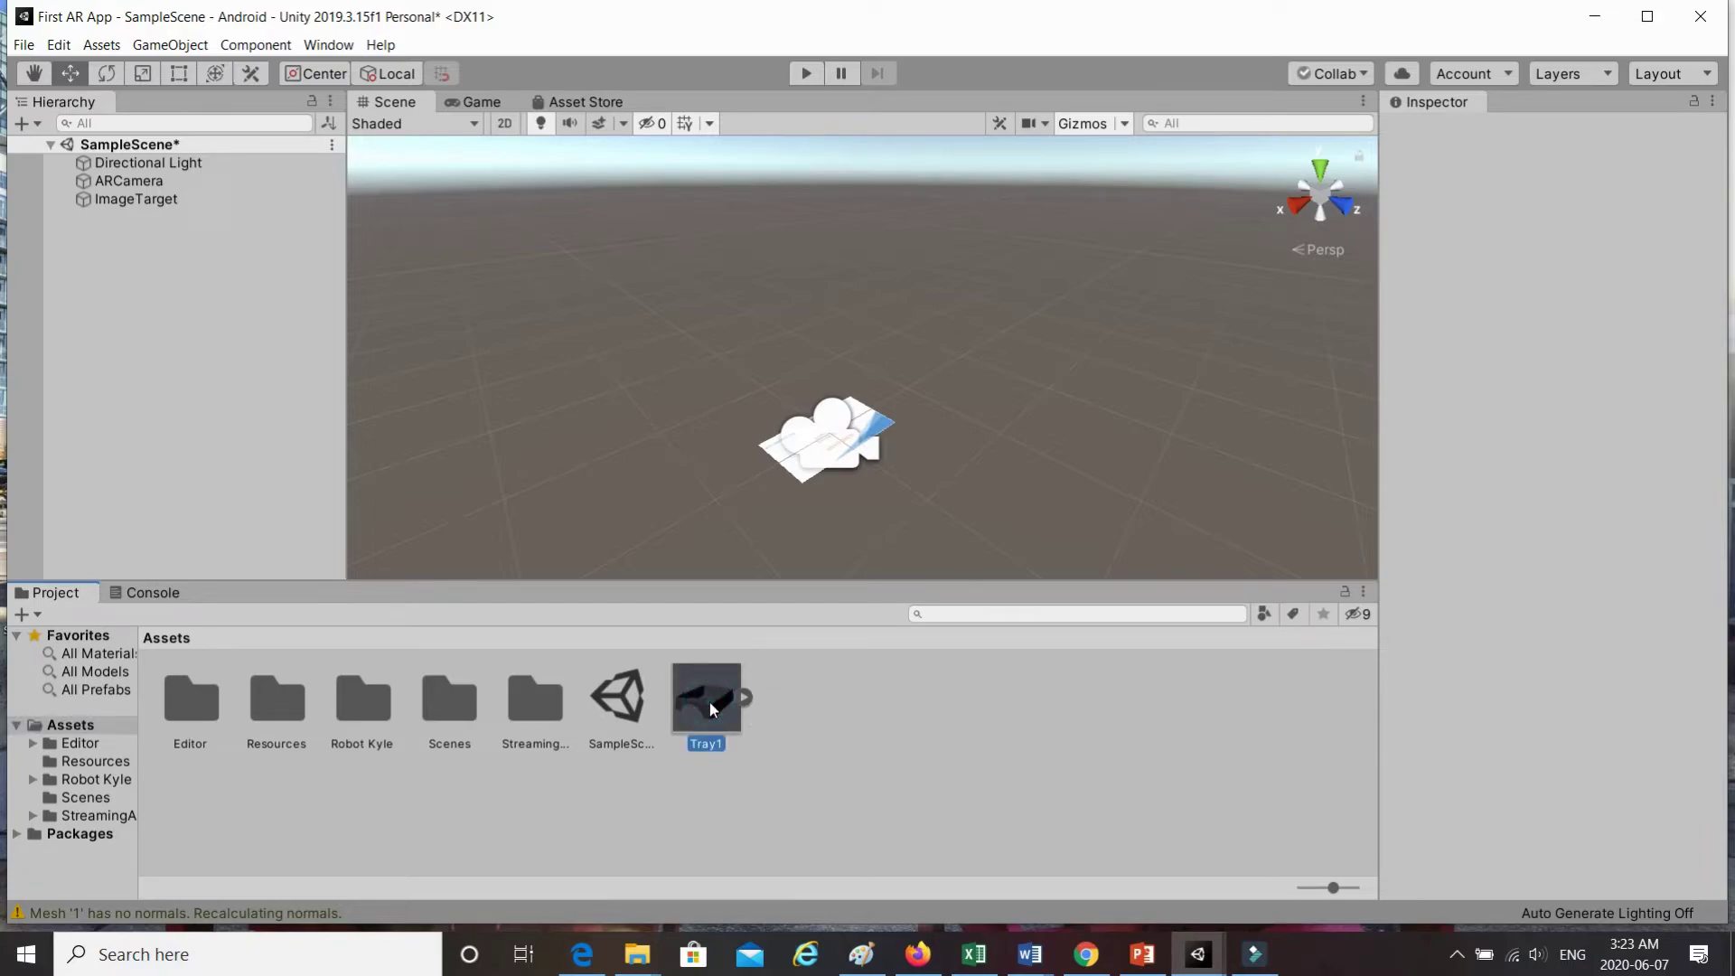
- Place Tray1 in the scene as a child of ImageTarget with X rotation 0
left_click_drag(710, 710, 240, 304)
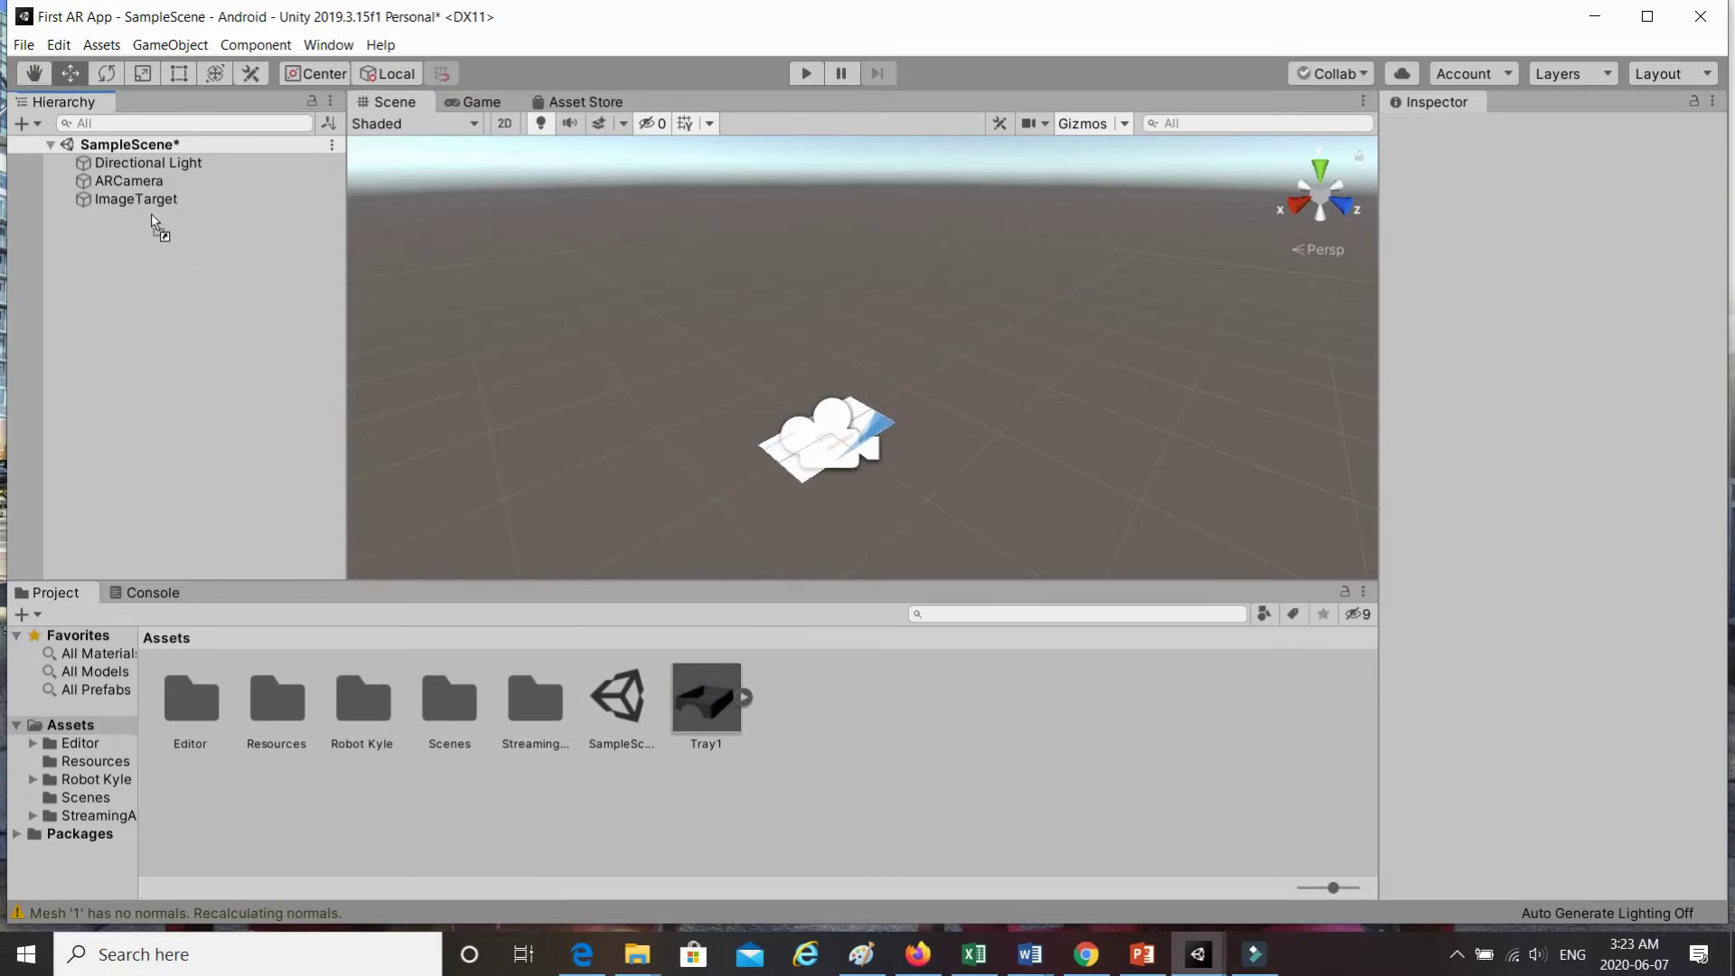
left_click_drag(151, 215, 141, 199)
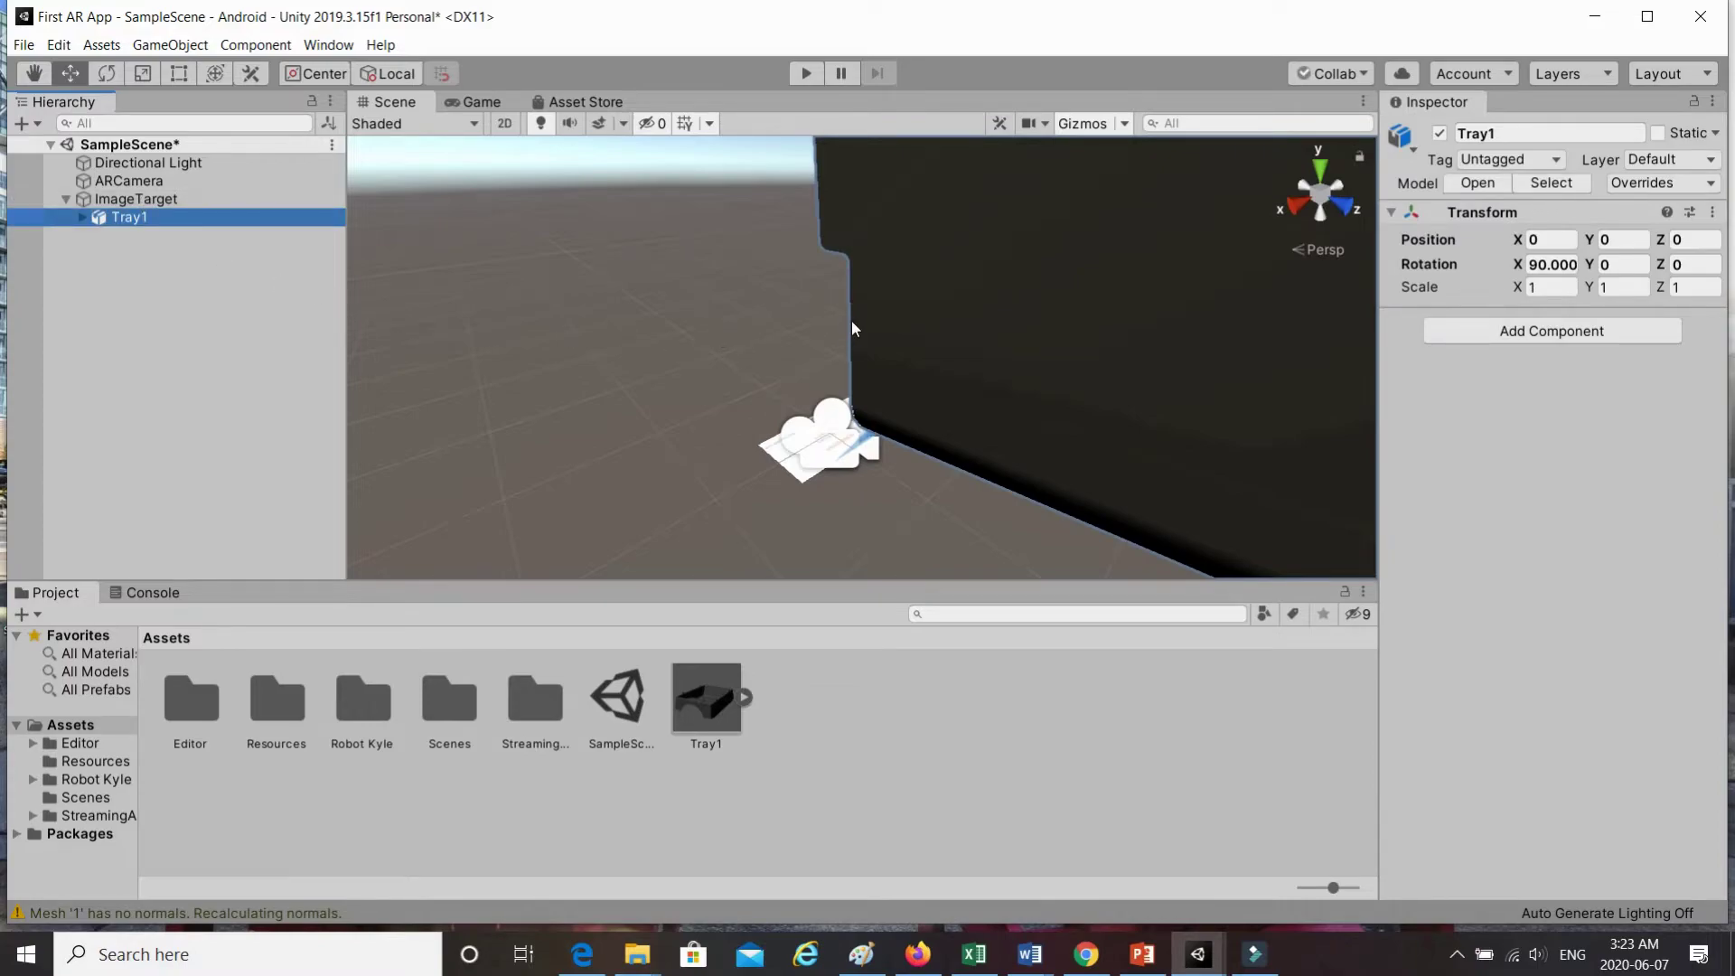
scroll(868, 317, "down", 5)
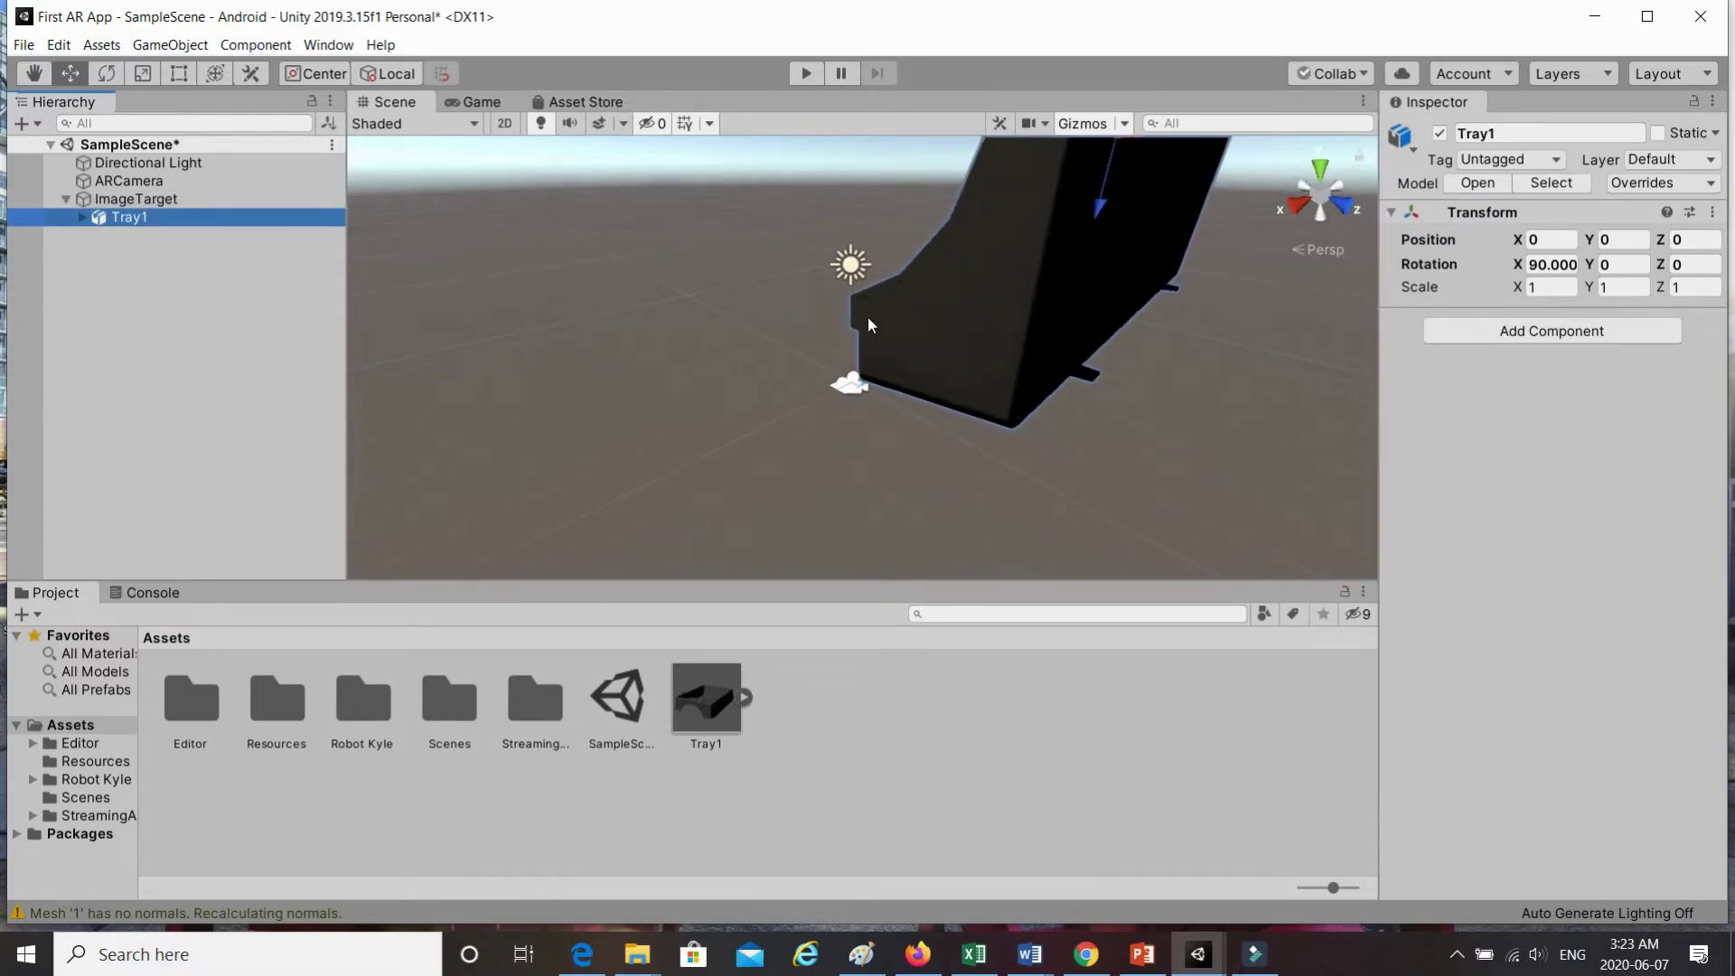
scroll(867, 321, "down", 4)
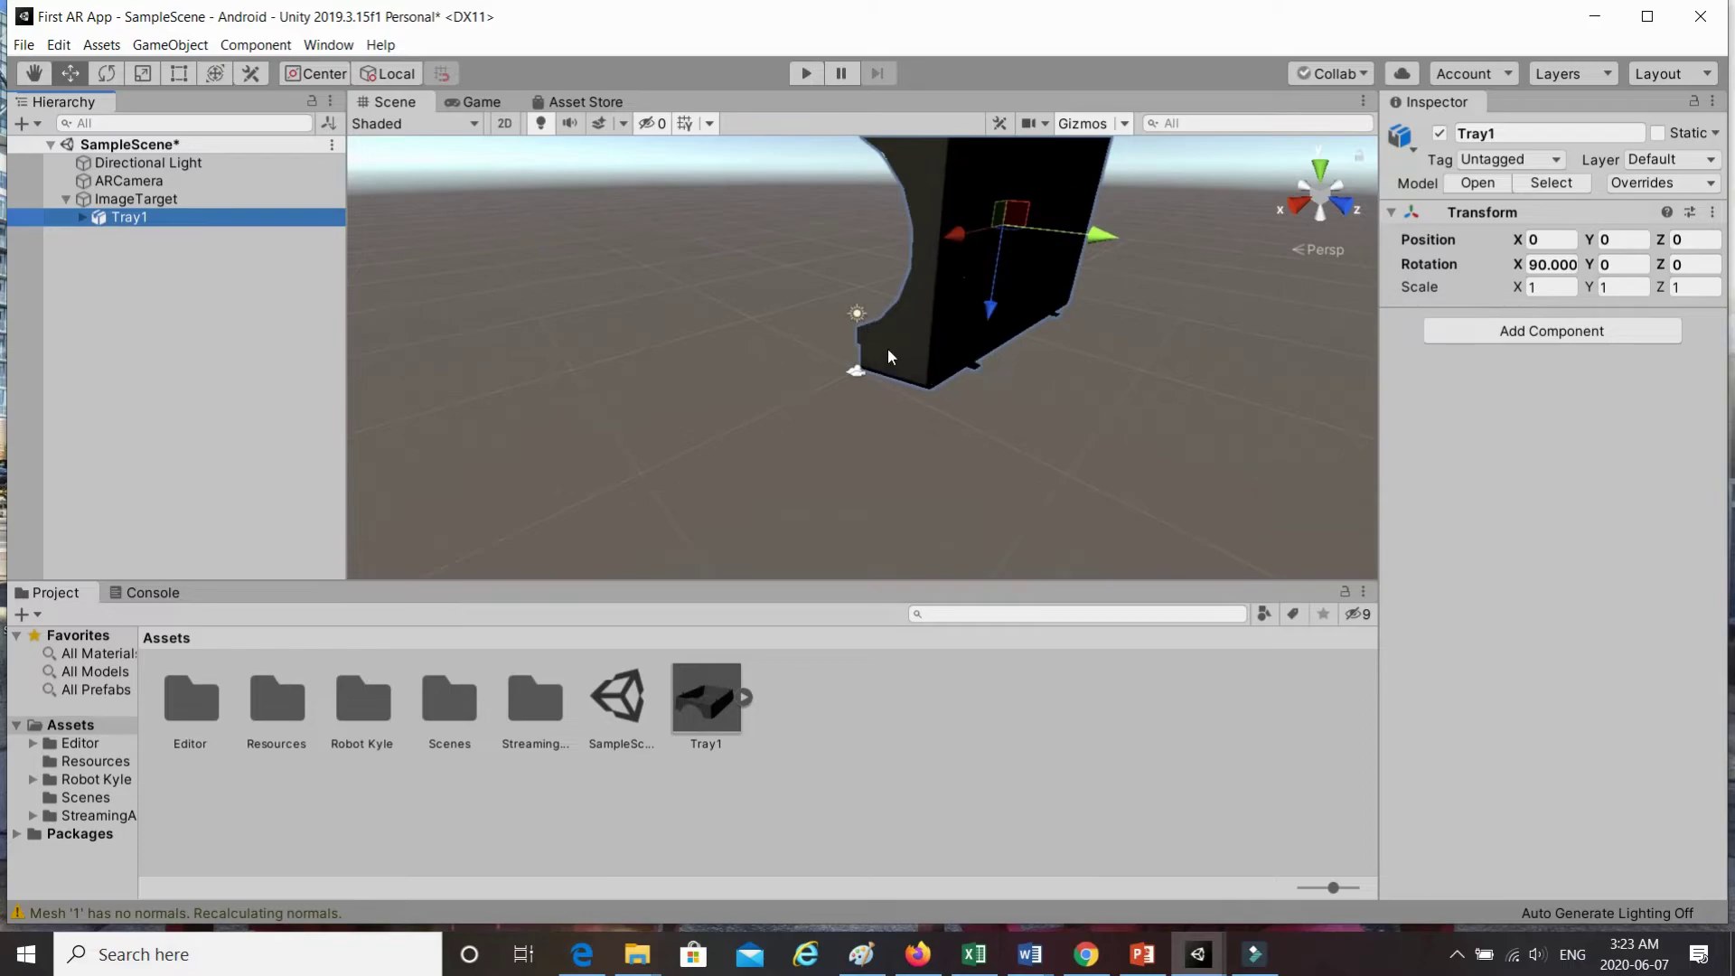
scroll(972, 367, "down", 4)
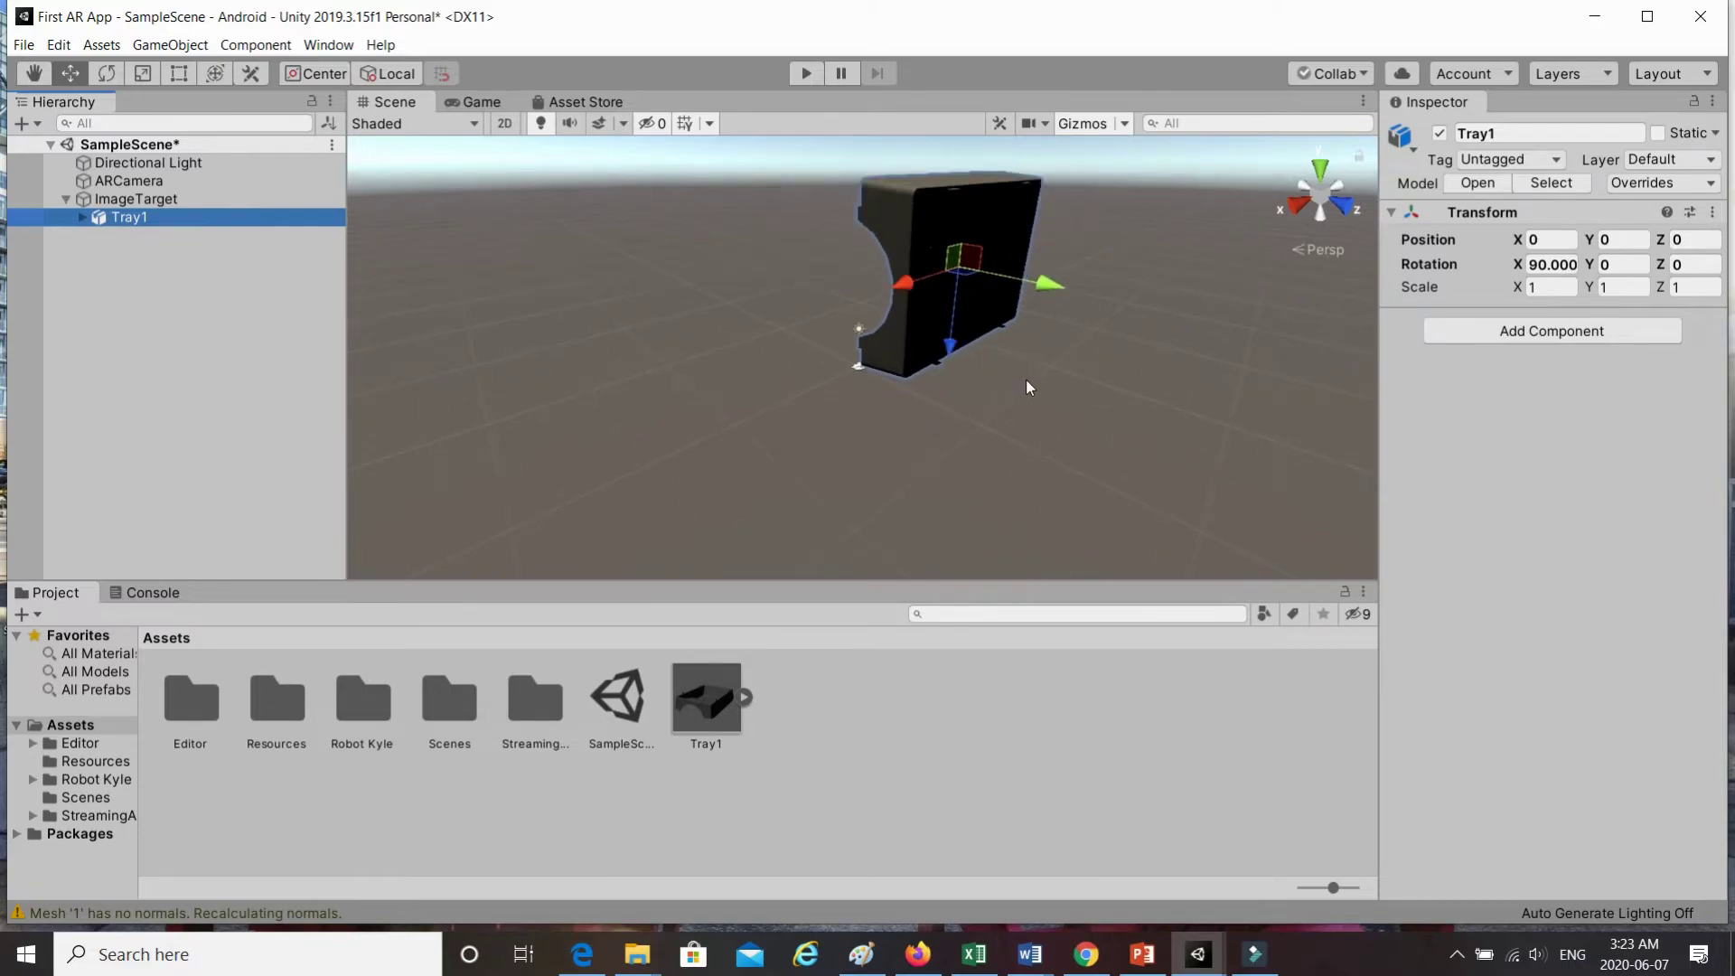
left_click(1545, 264)
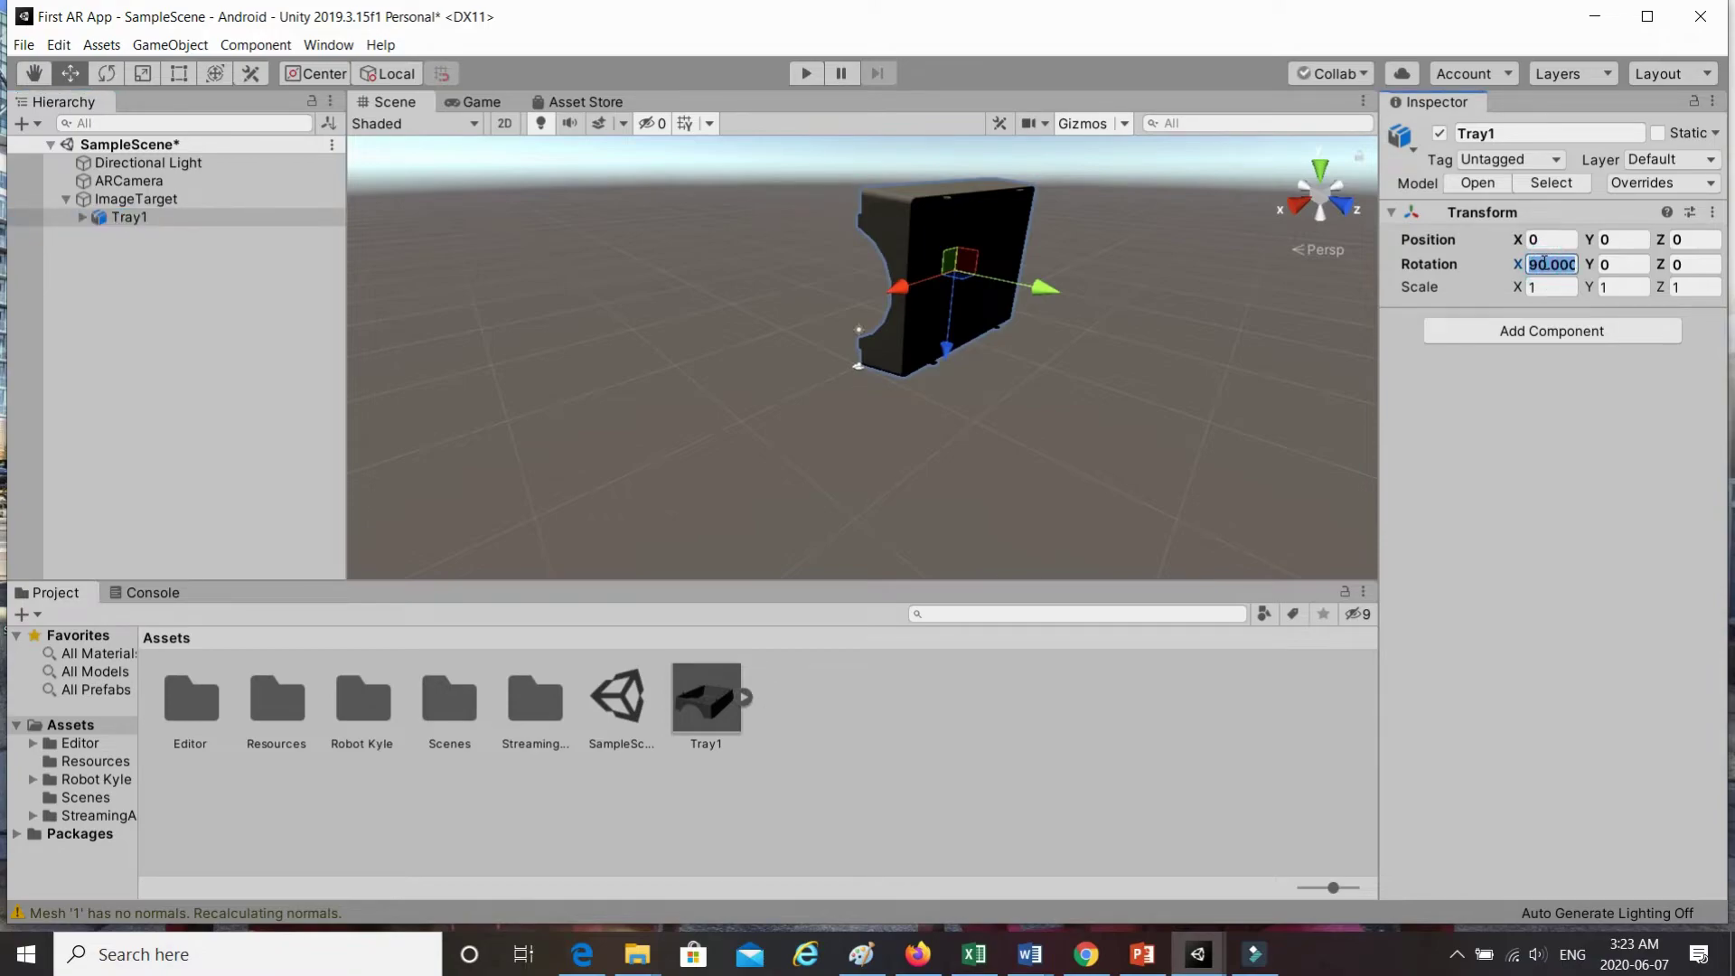
type("0")
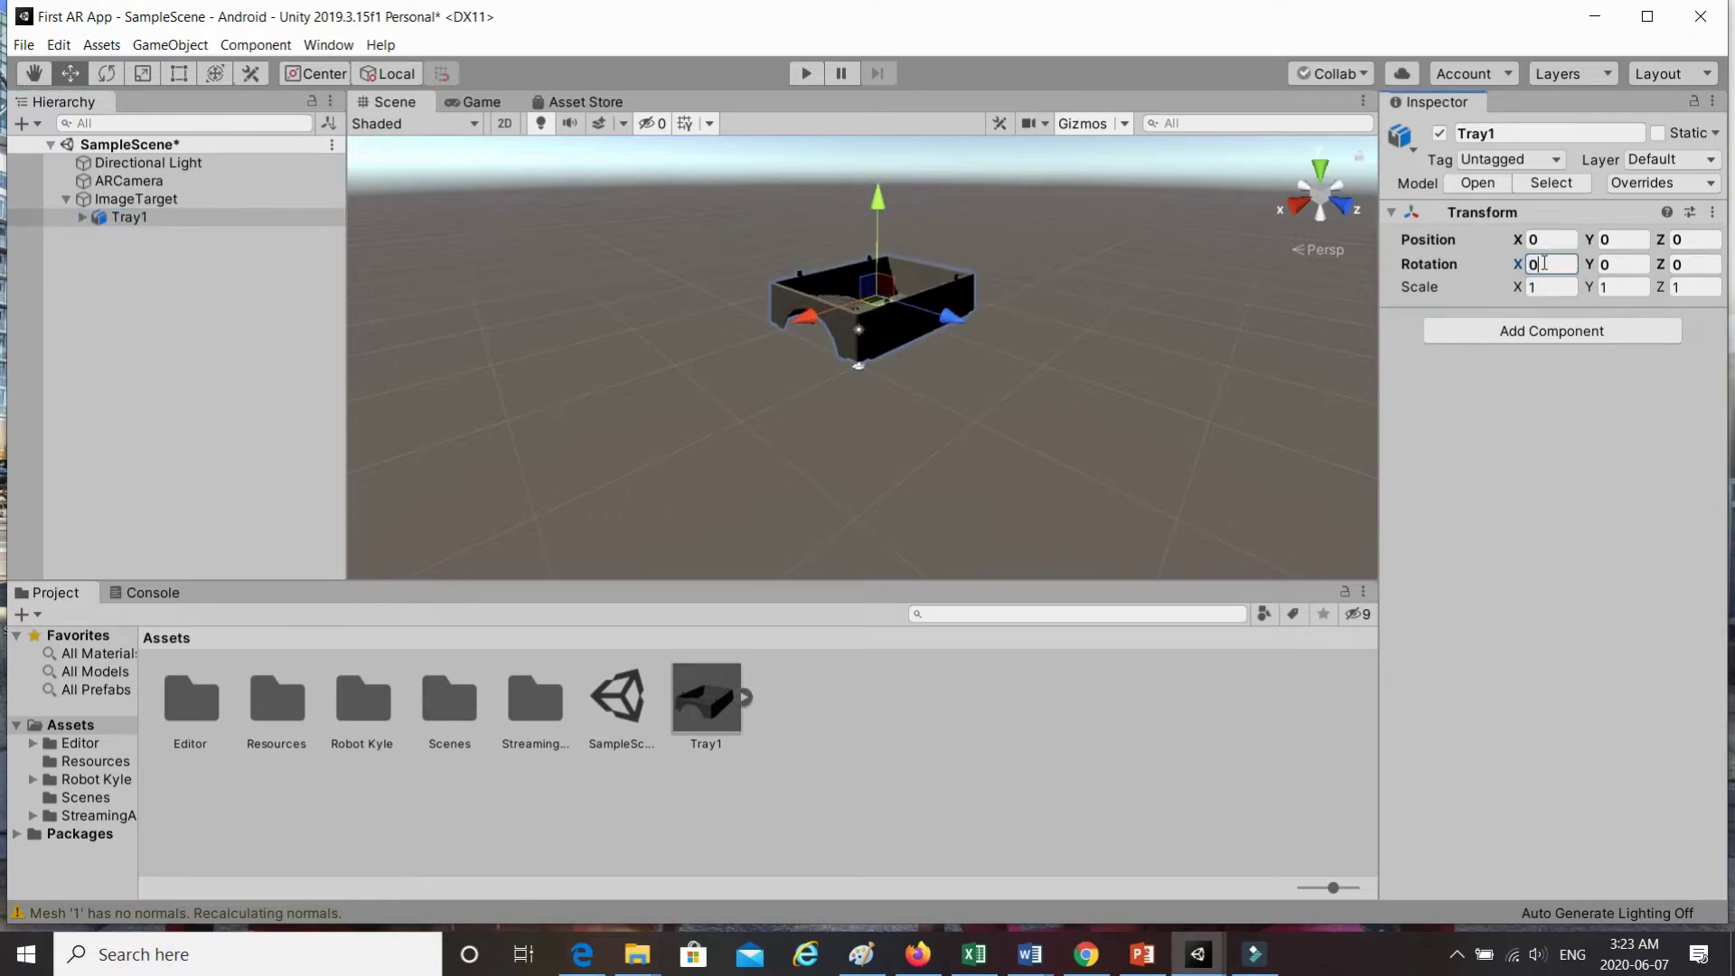
- Tilt the view down onto the tray and expand Tray1 to show its meshes and Material0
left_click(975, 374)
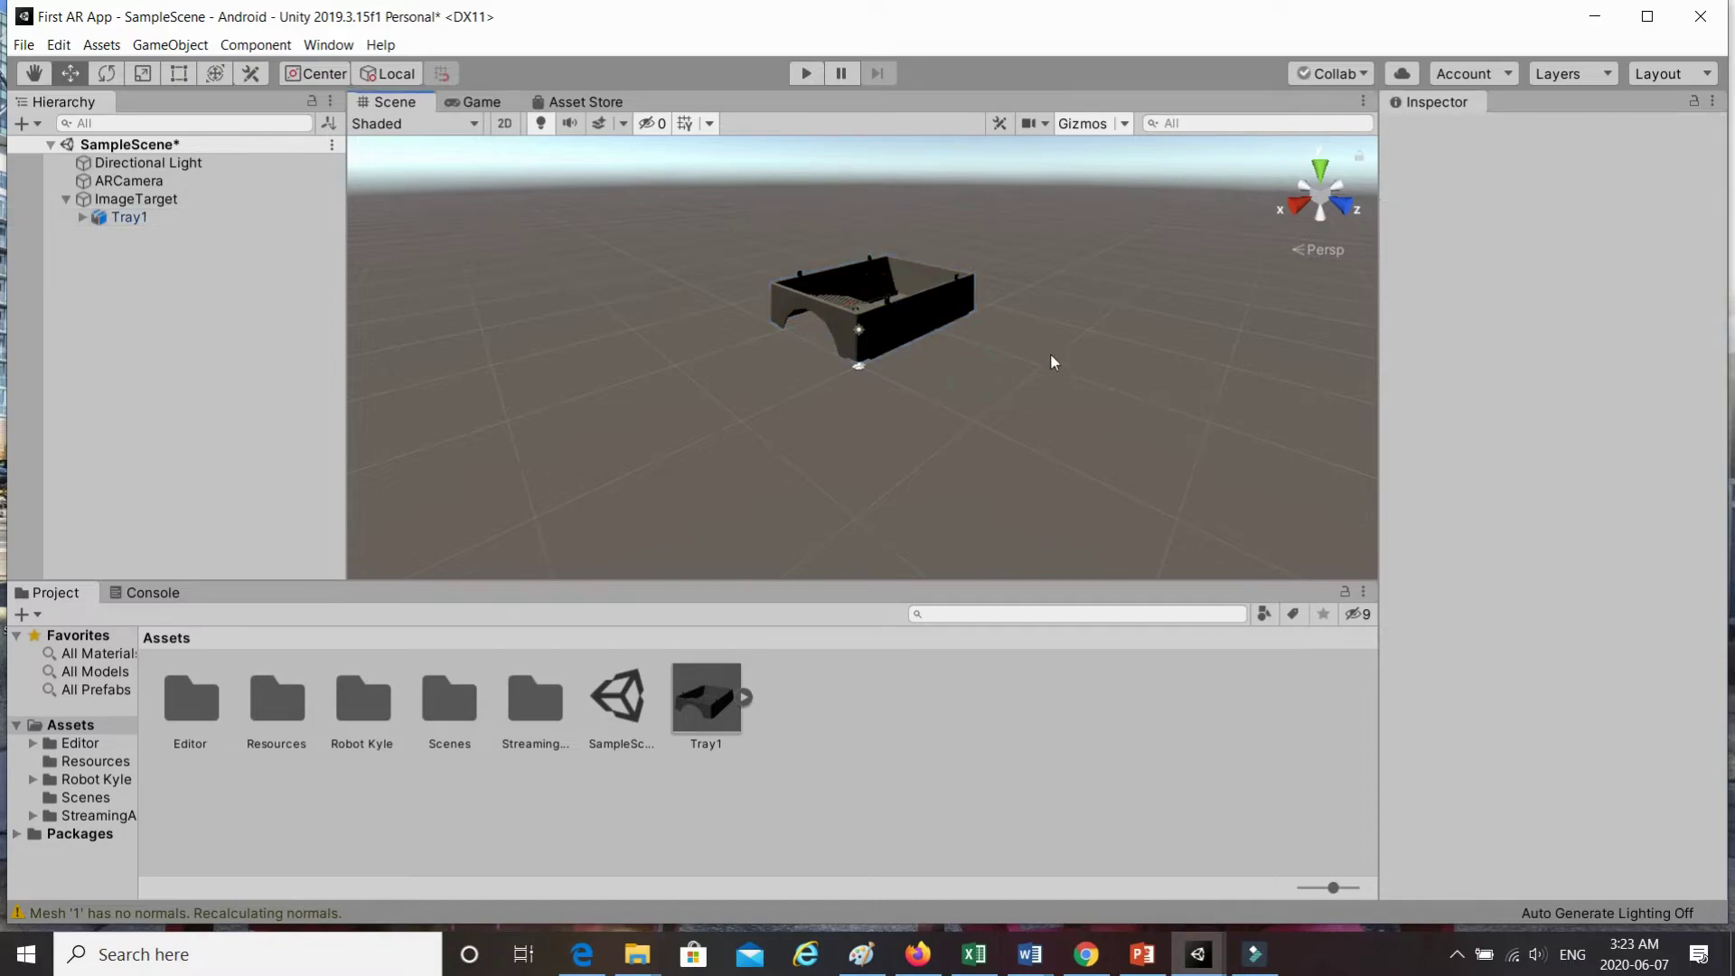
right_click_drag(978, 349, 855, 427)
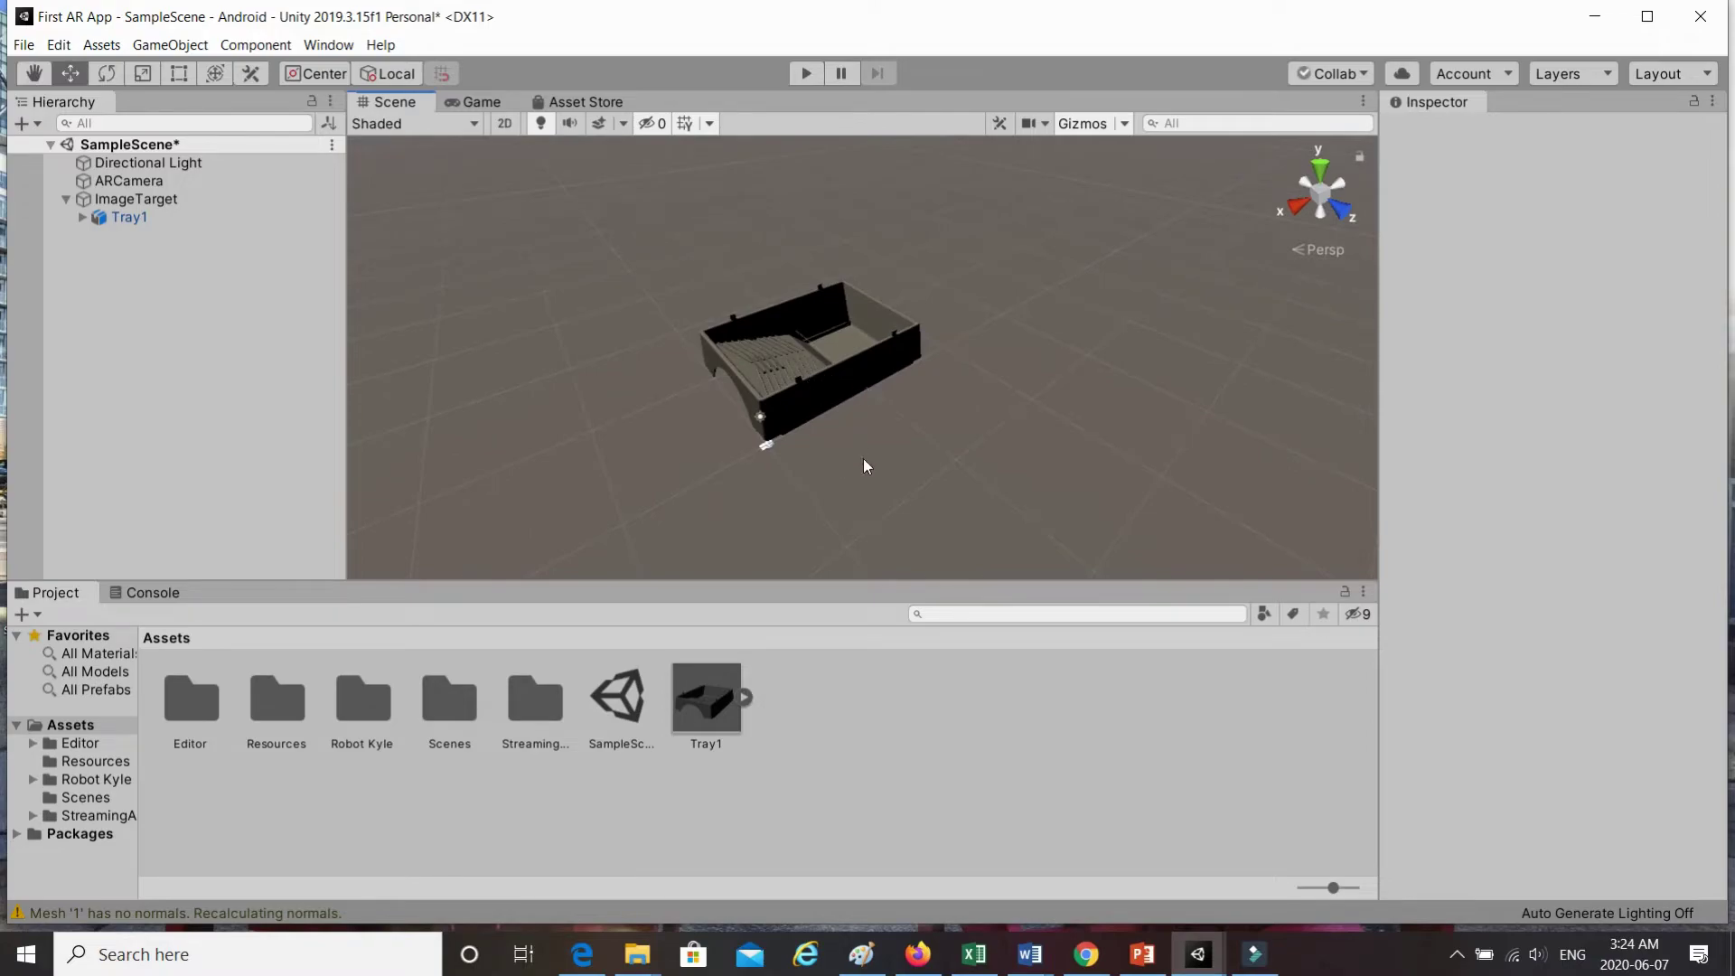
left_click(744, 697)
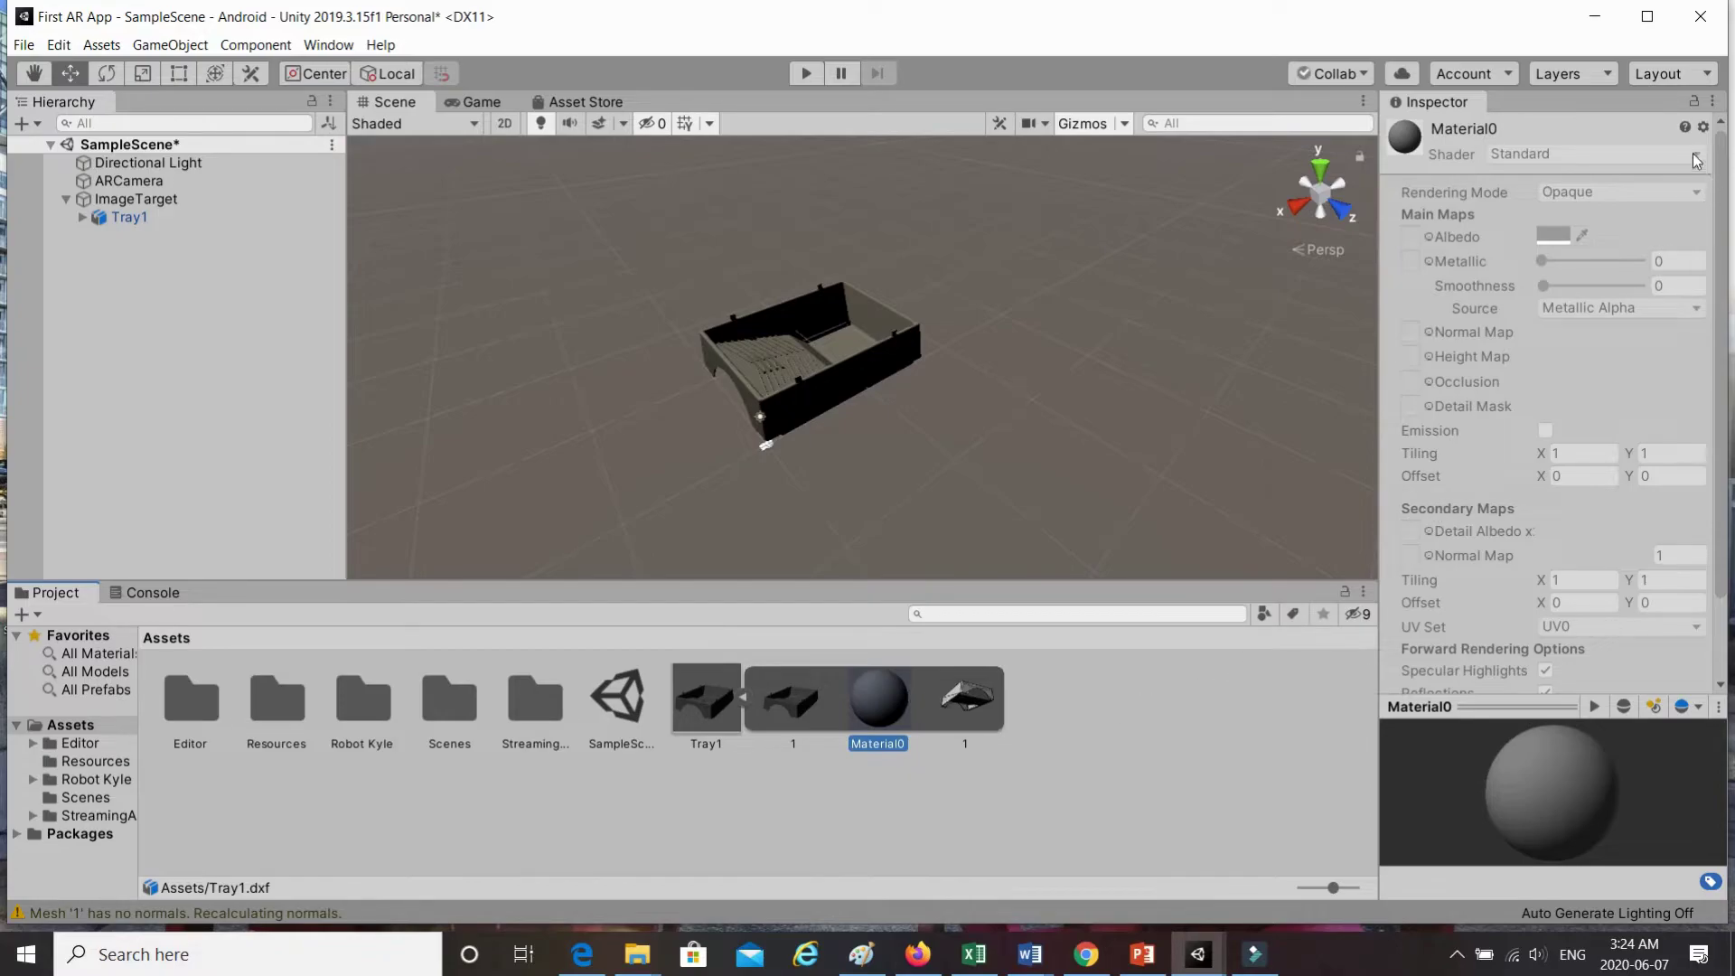
- Create a Tray1 material from Material0 with blue albedo 2825EA and apply it to the tray
left_click(1704, 128)
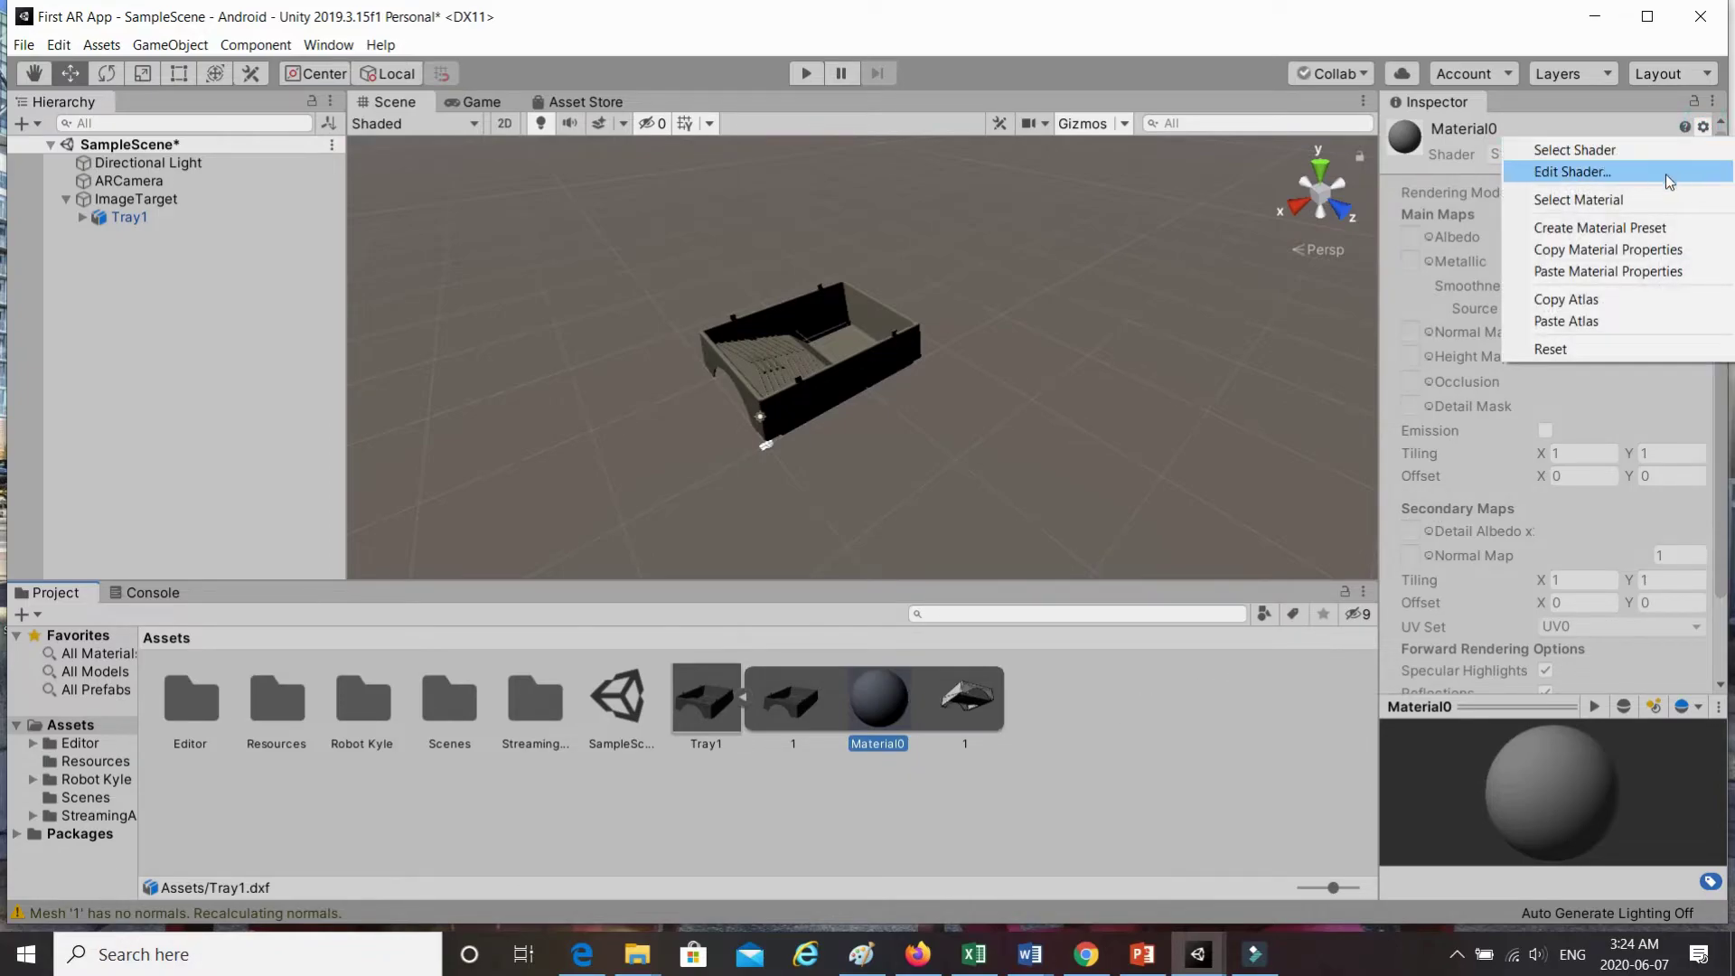
left_click(1683, 226)
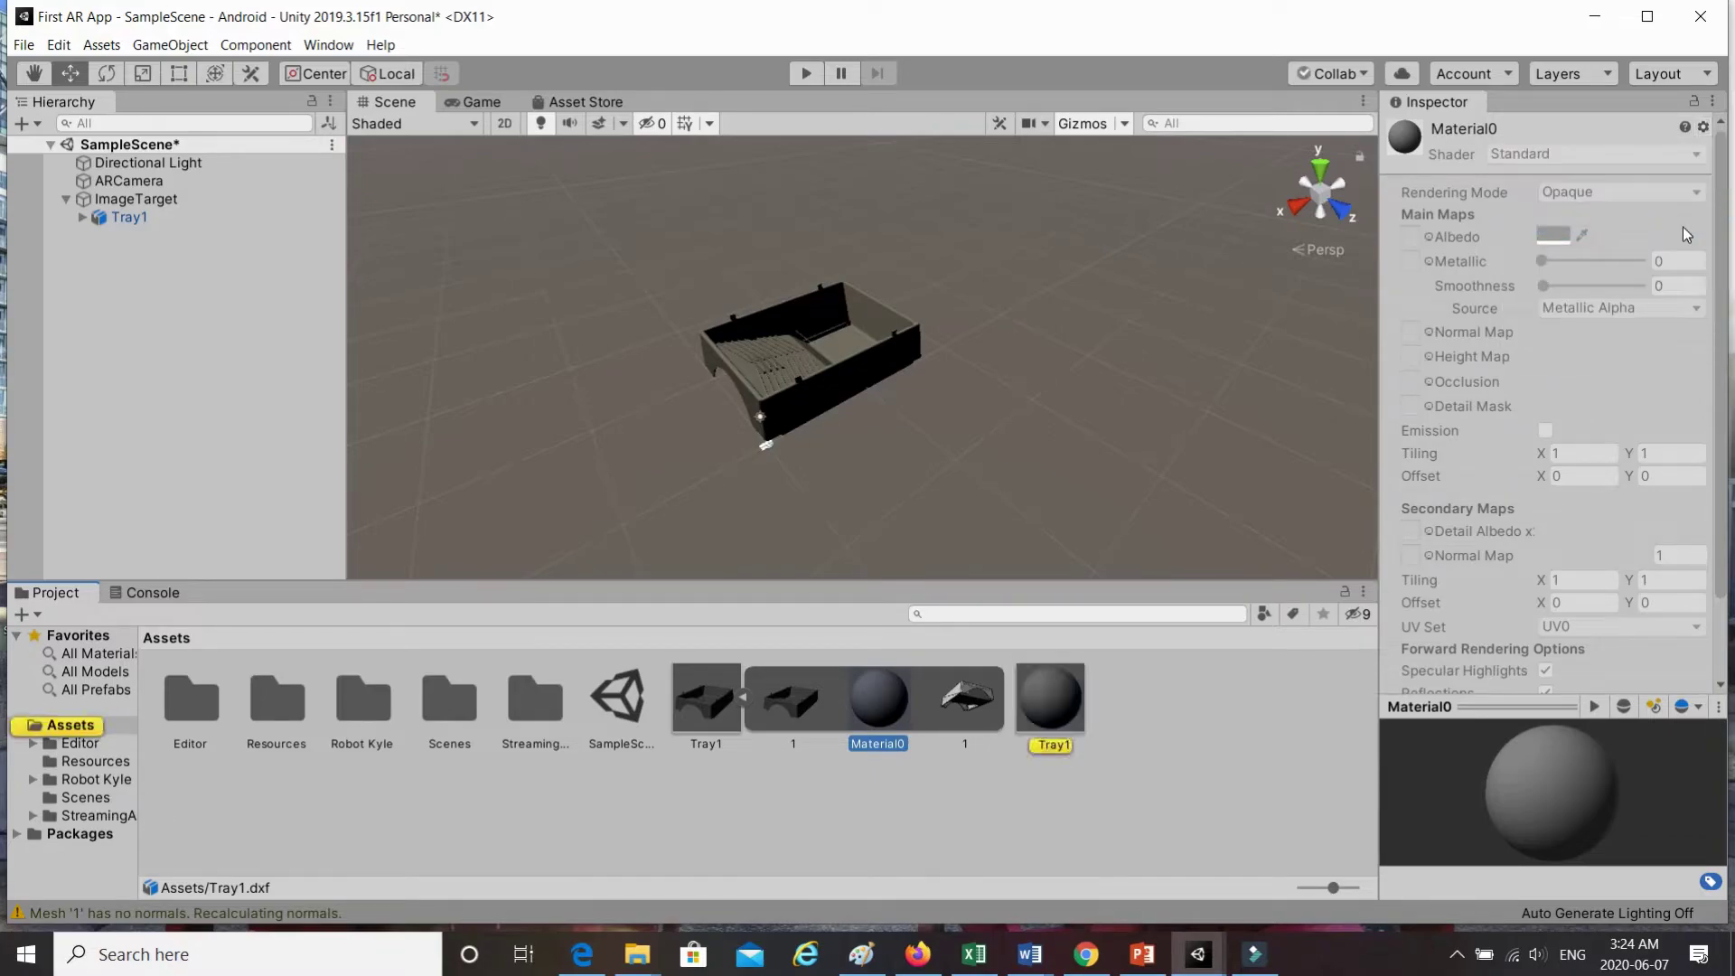
left_click(1058, 704)
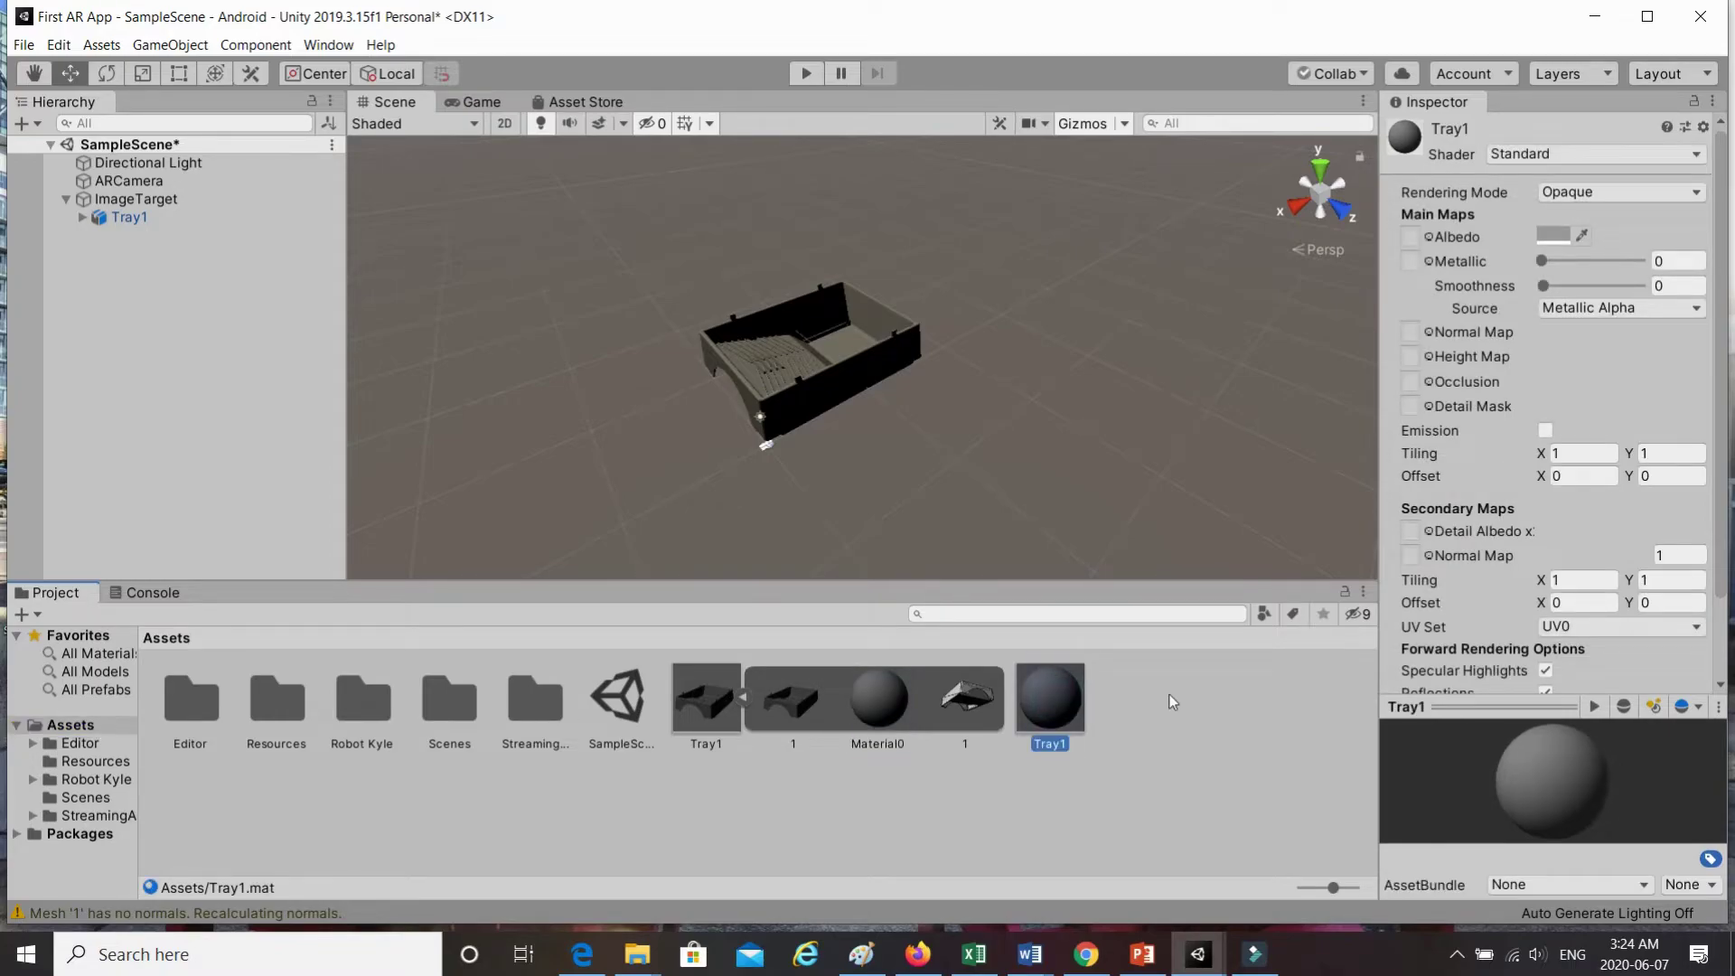
left_click(1555, 236)
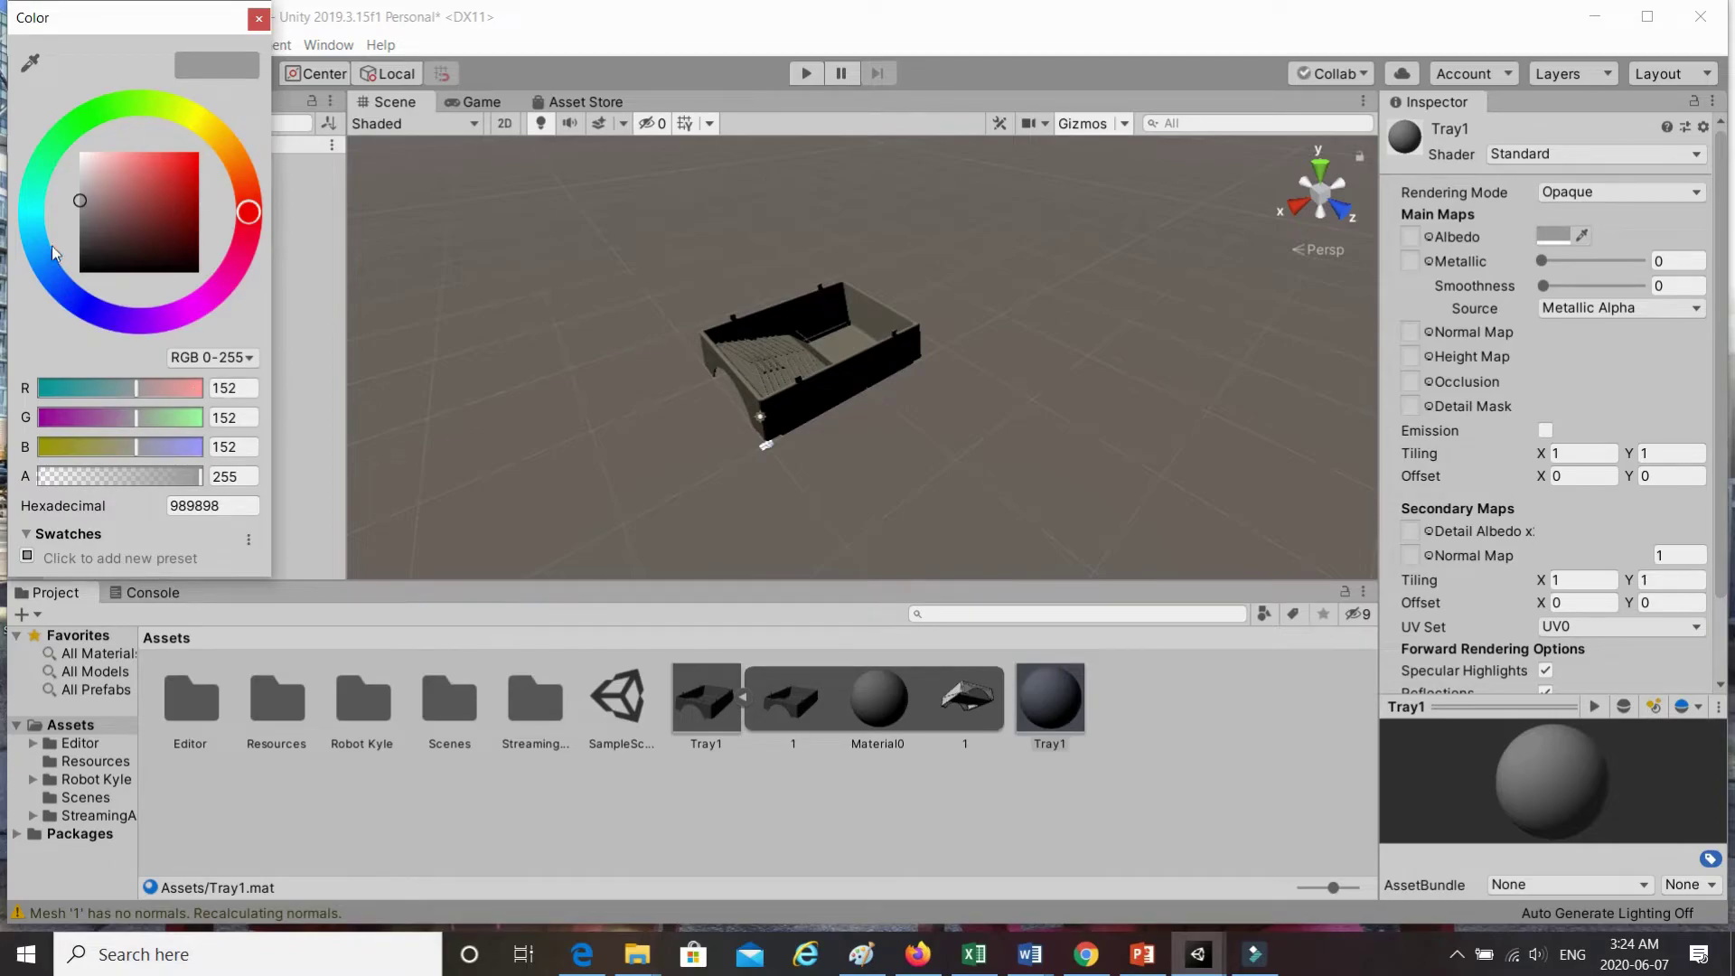
left_click(86, 309)
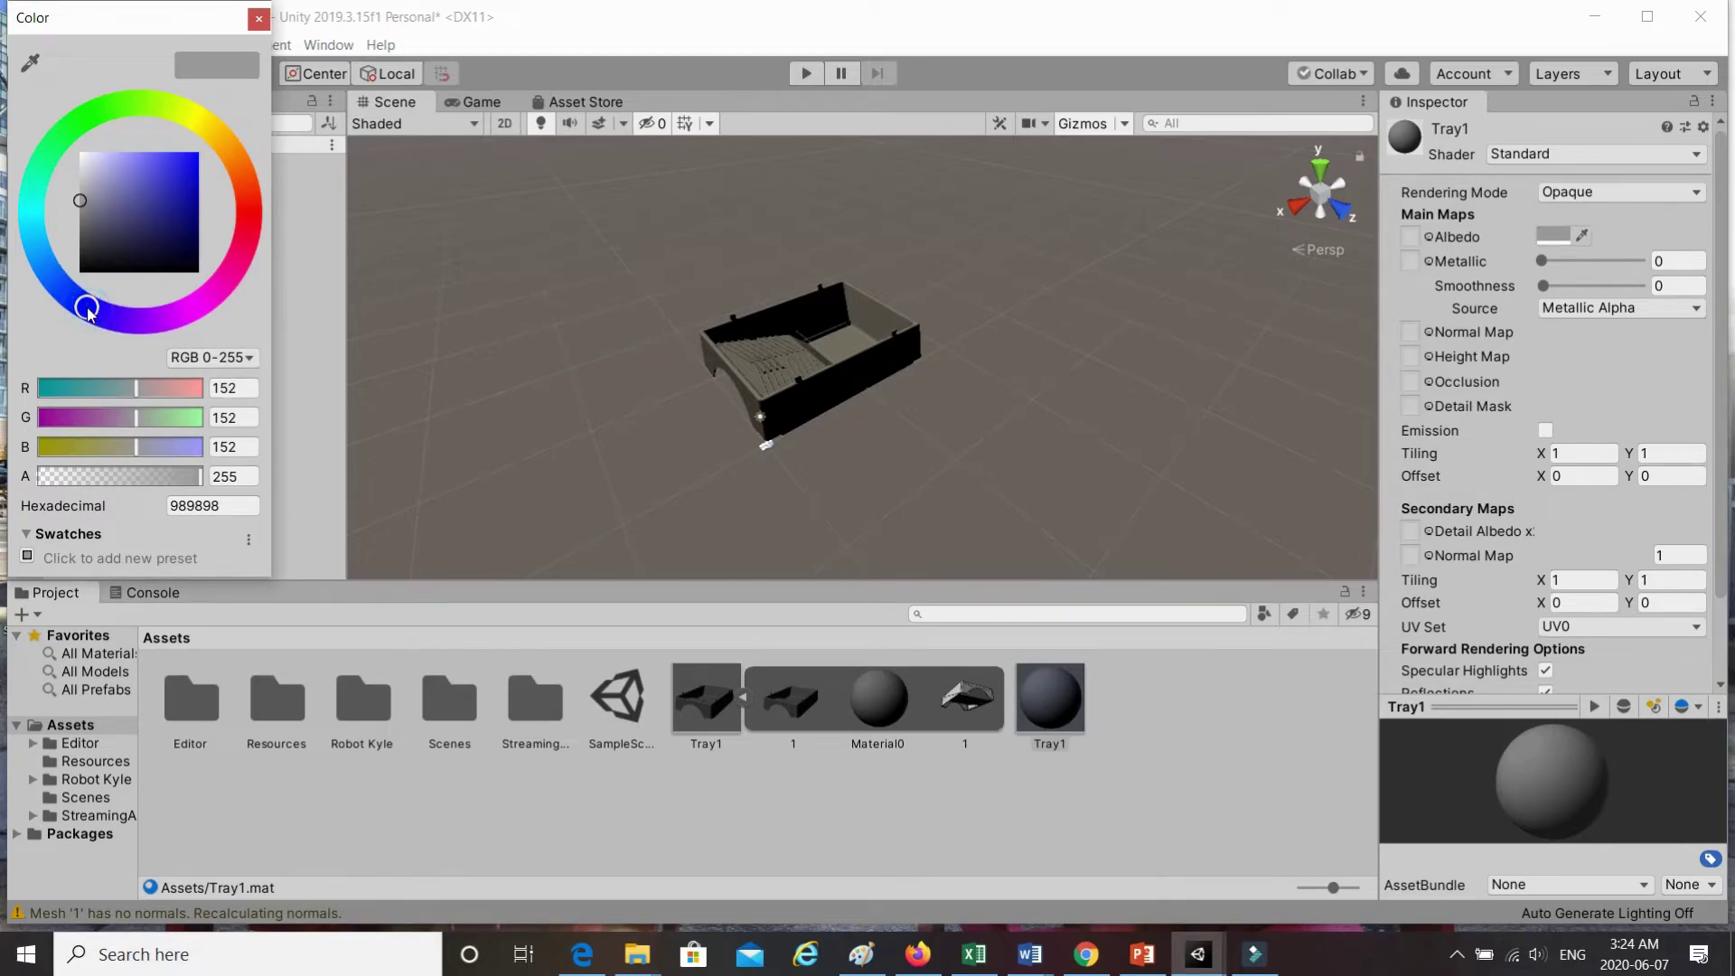
left_click(183, 167)
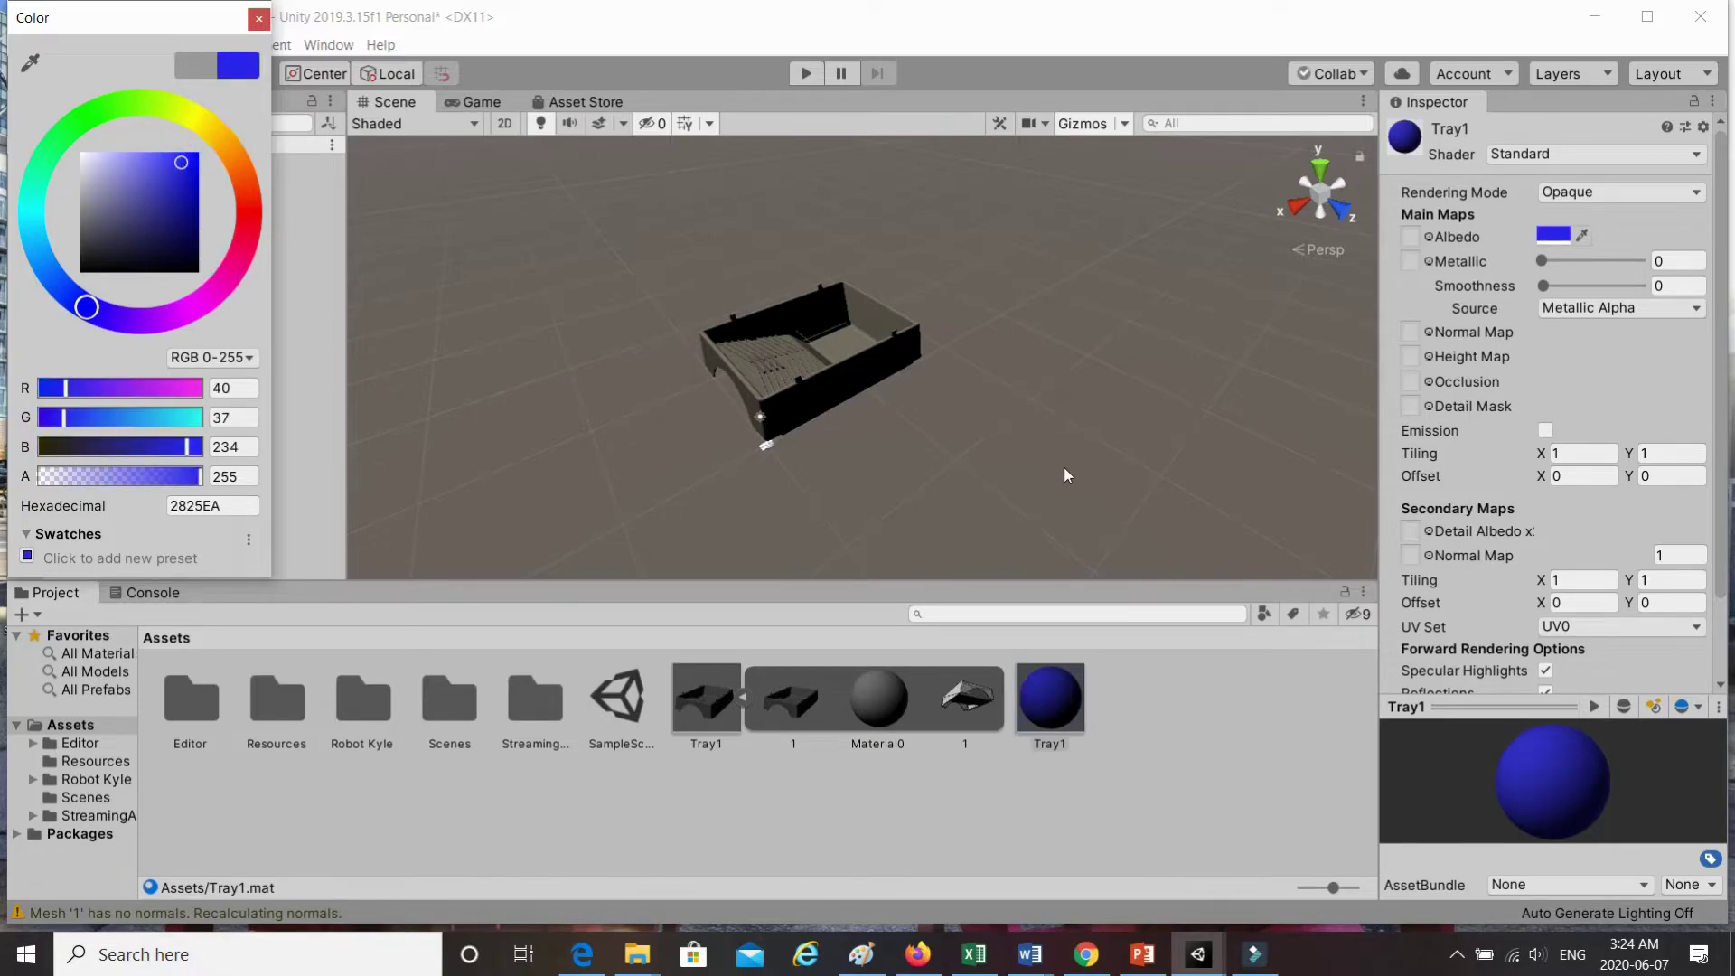
left_click(1056, 710)
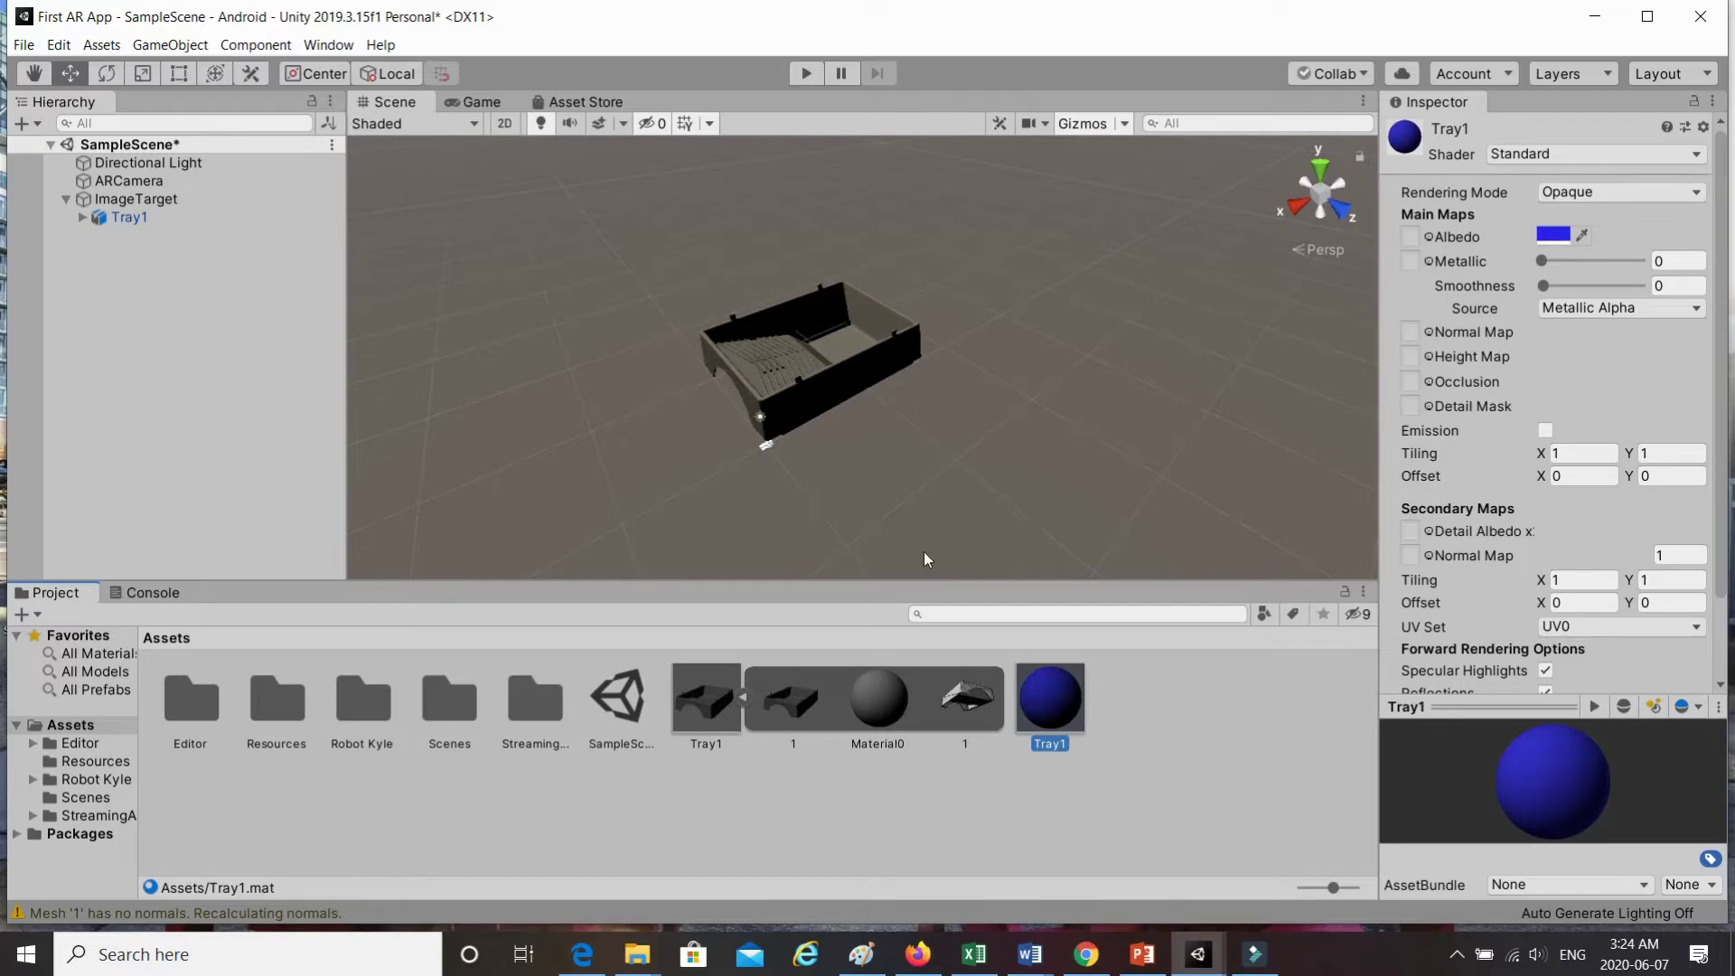
left_click_drag(1042, 696, 847, 376)
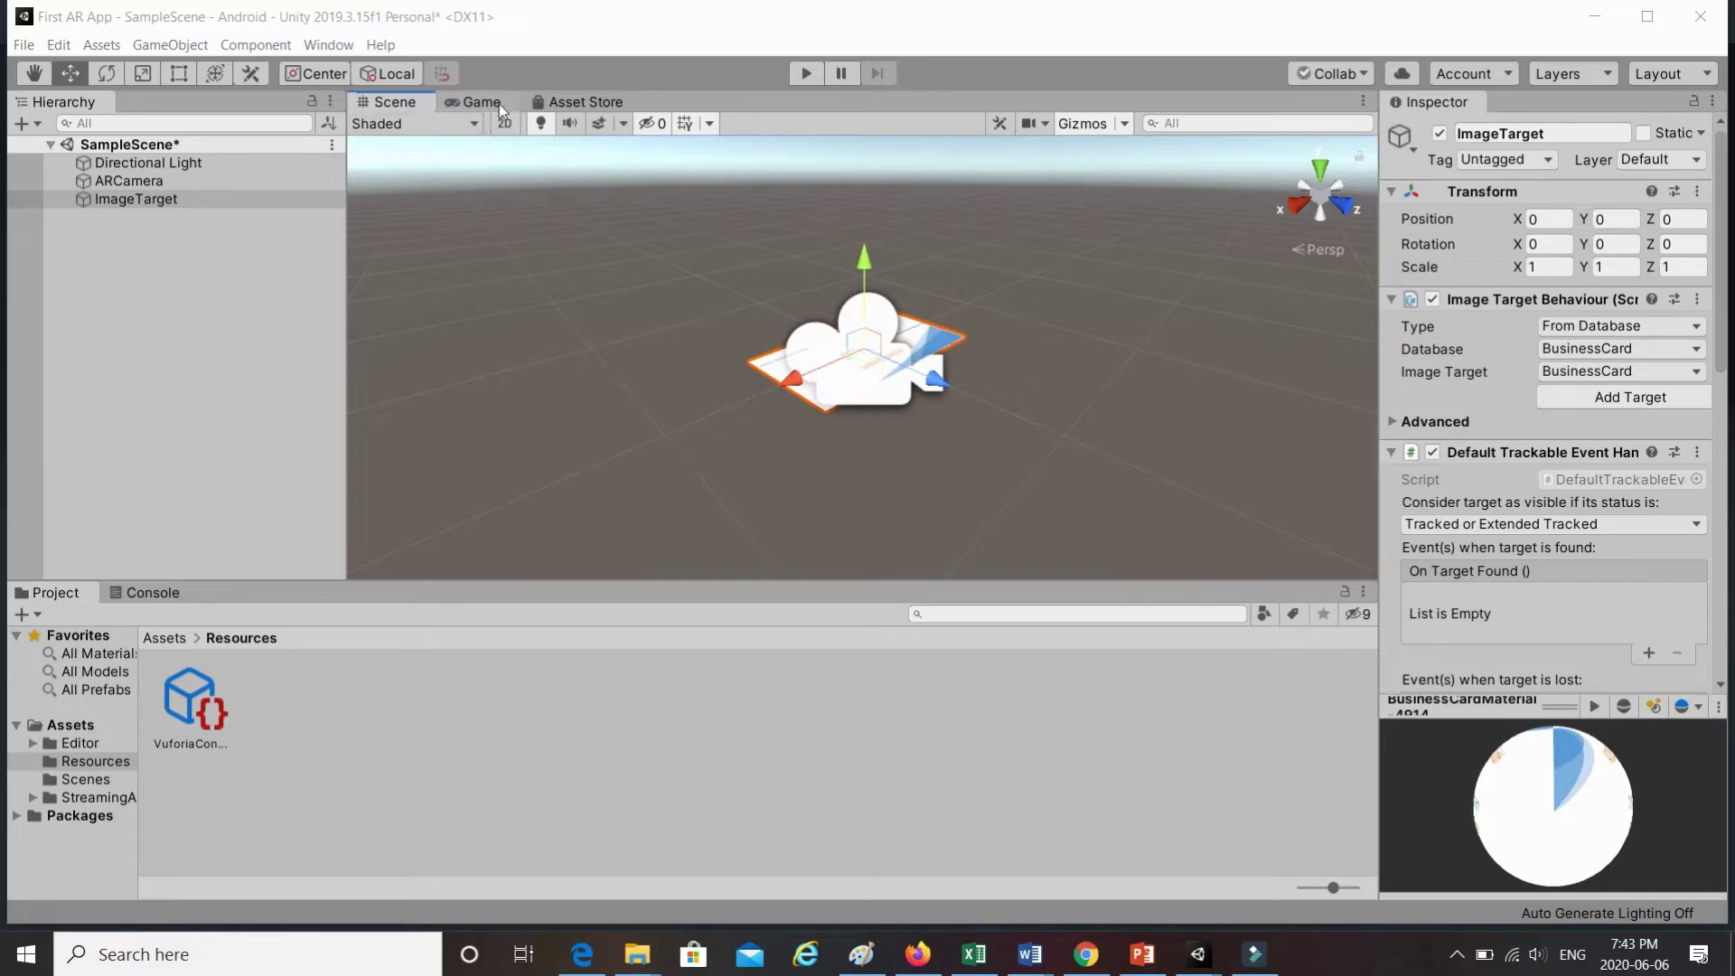
- Load the Asset Store in the editor and filter it to the 3D category
left_click(592, 99)
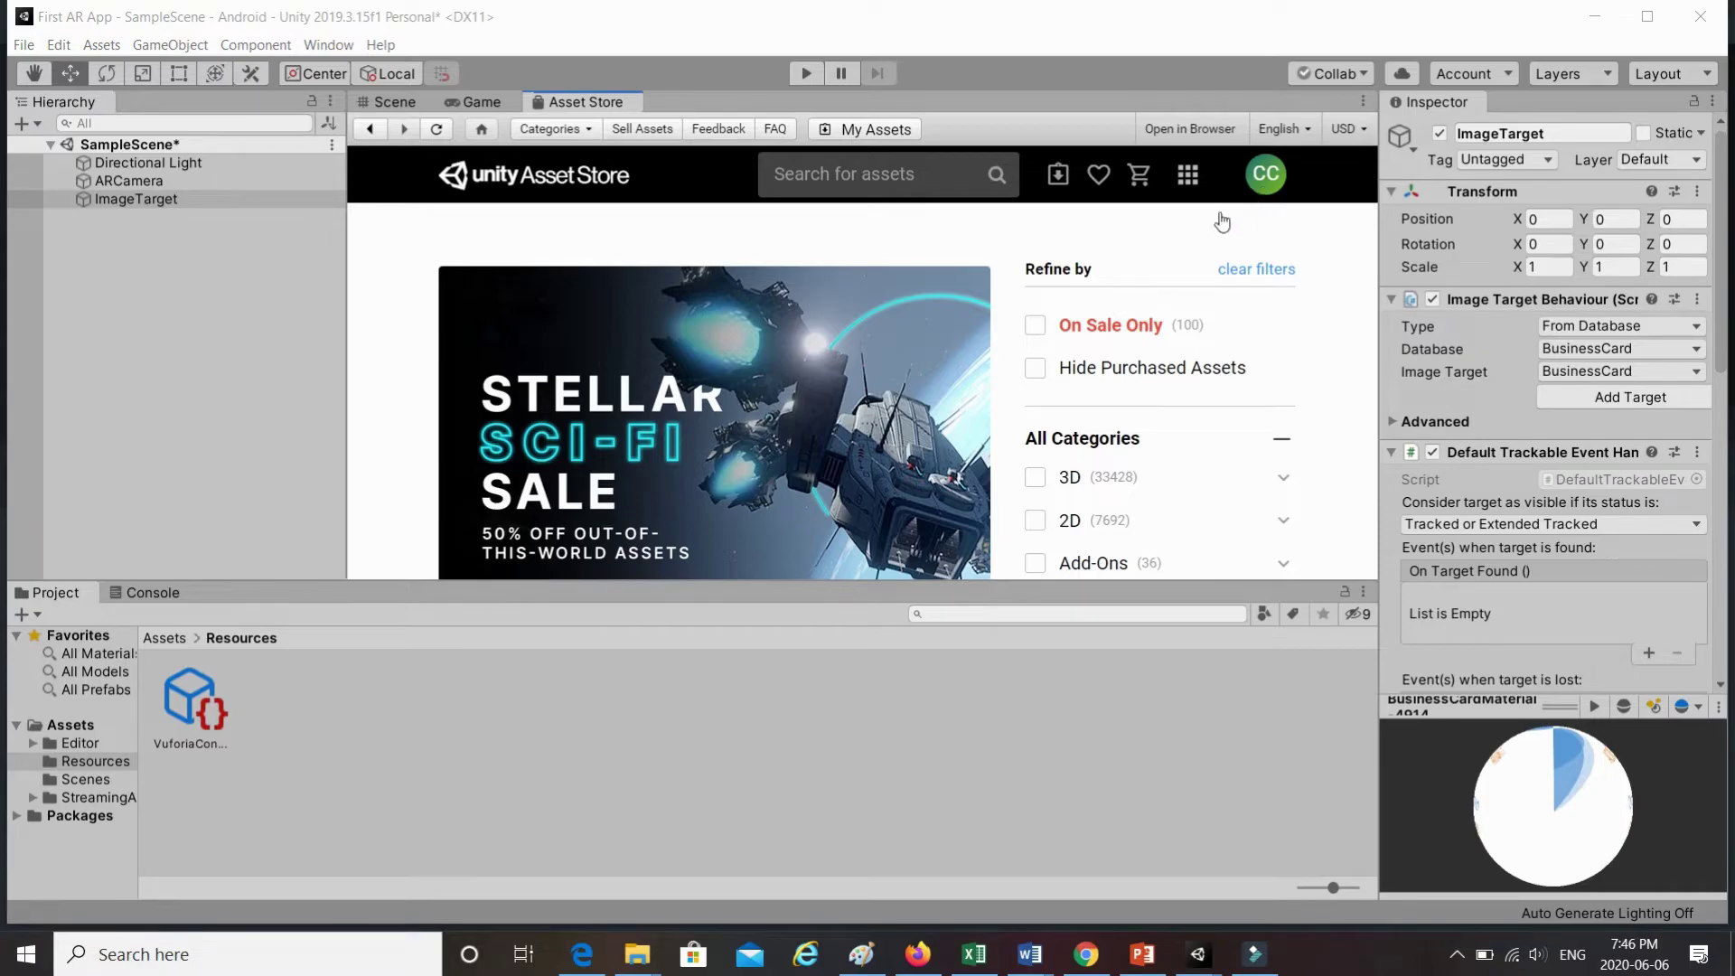
scroll(1213, 402, "down", 1)
scroll(1213, 401, "down", 1)
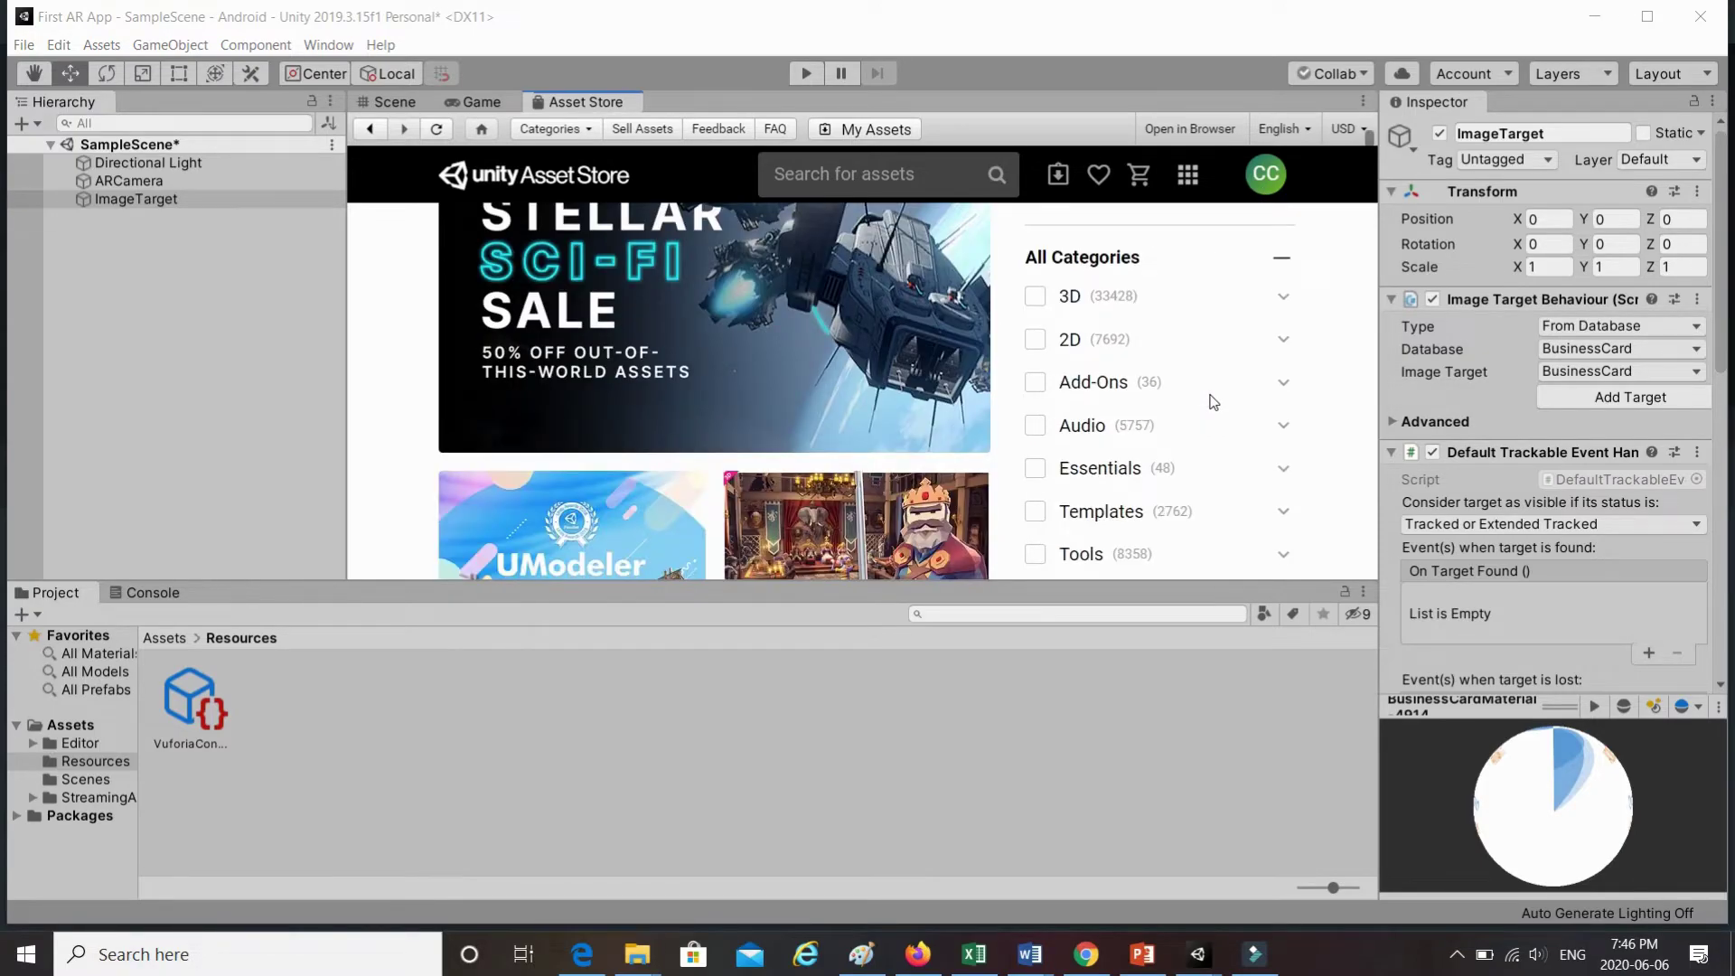
scroll(1213, 401, "down", 2)
scroll(1213, 401, "up", 3)
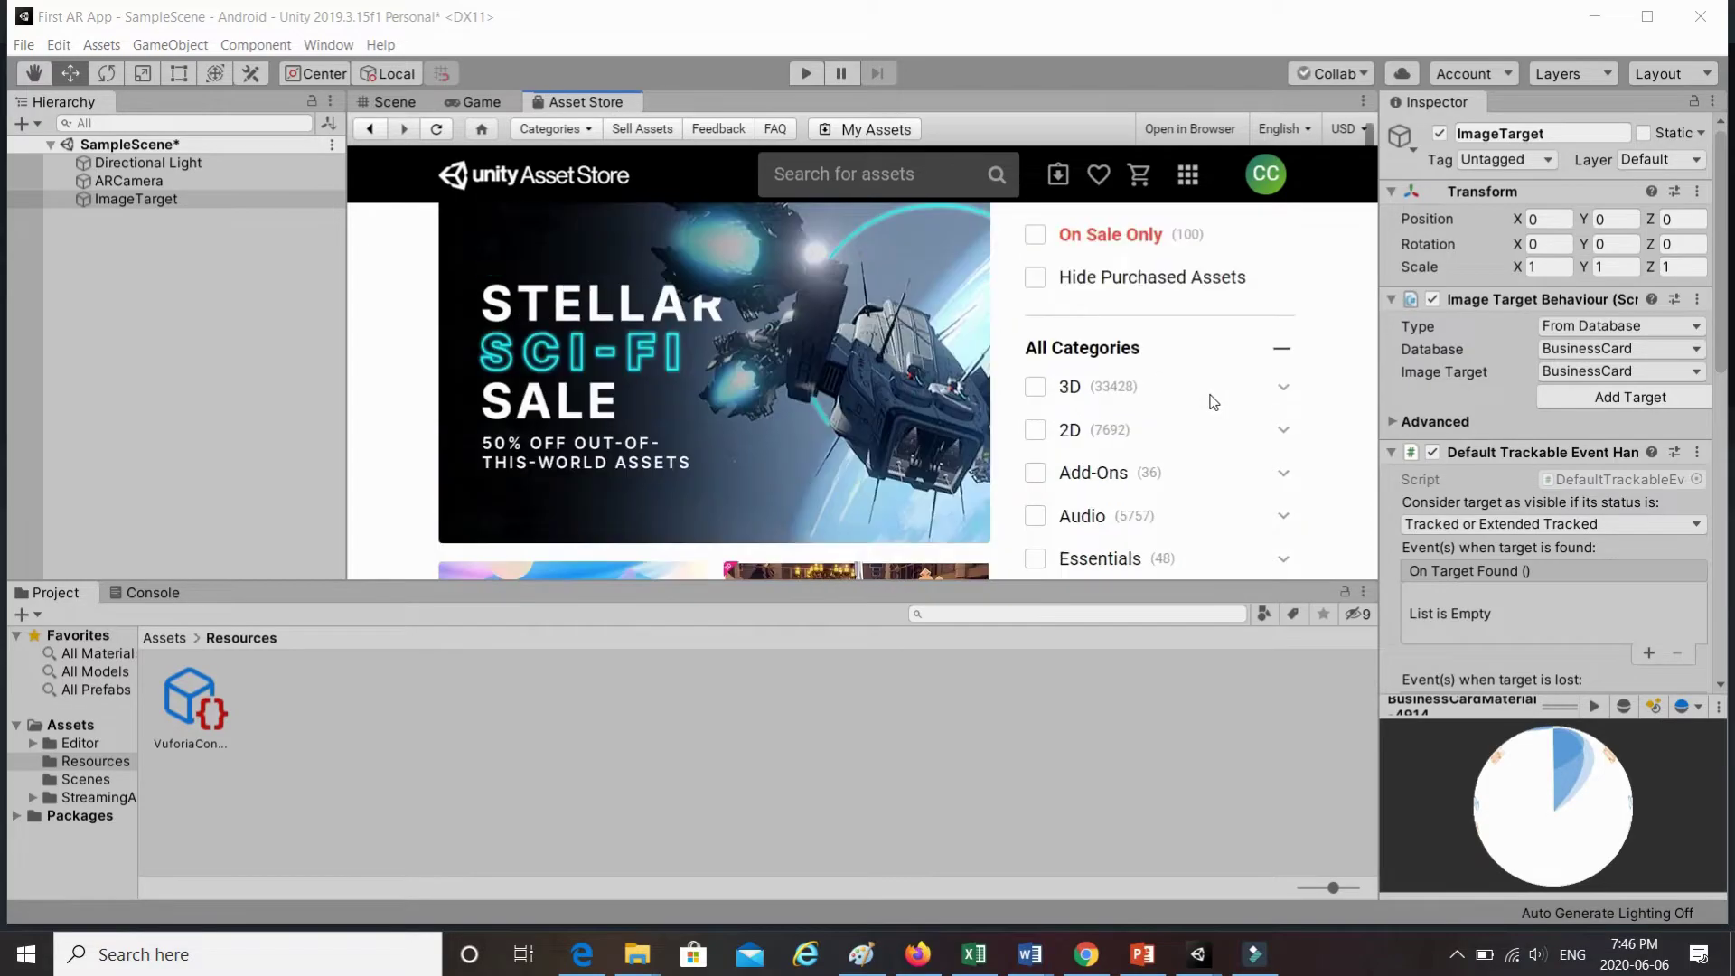
left_click(1034, 388)
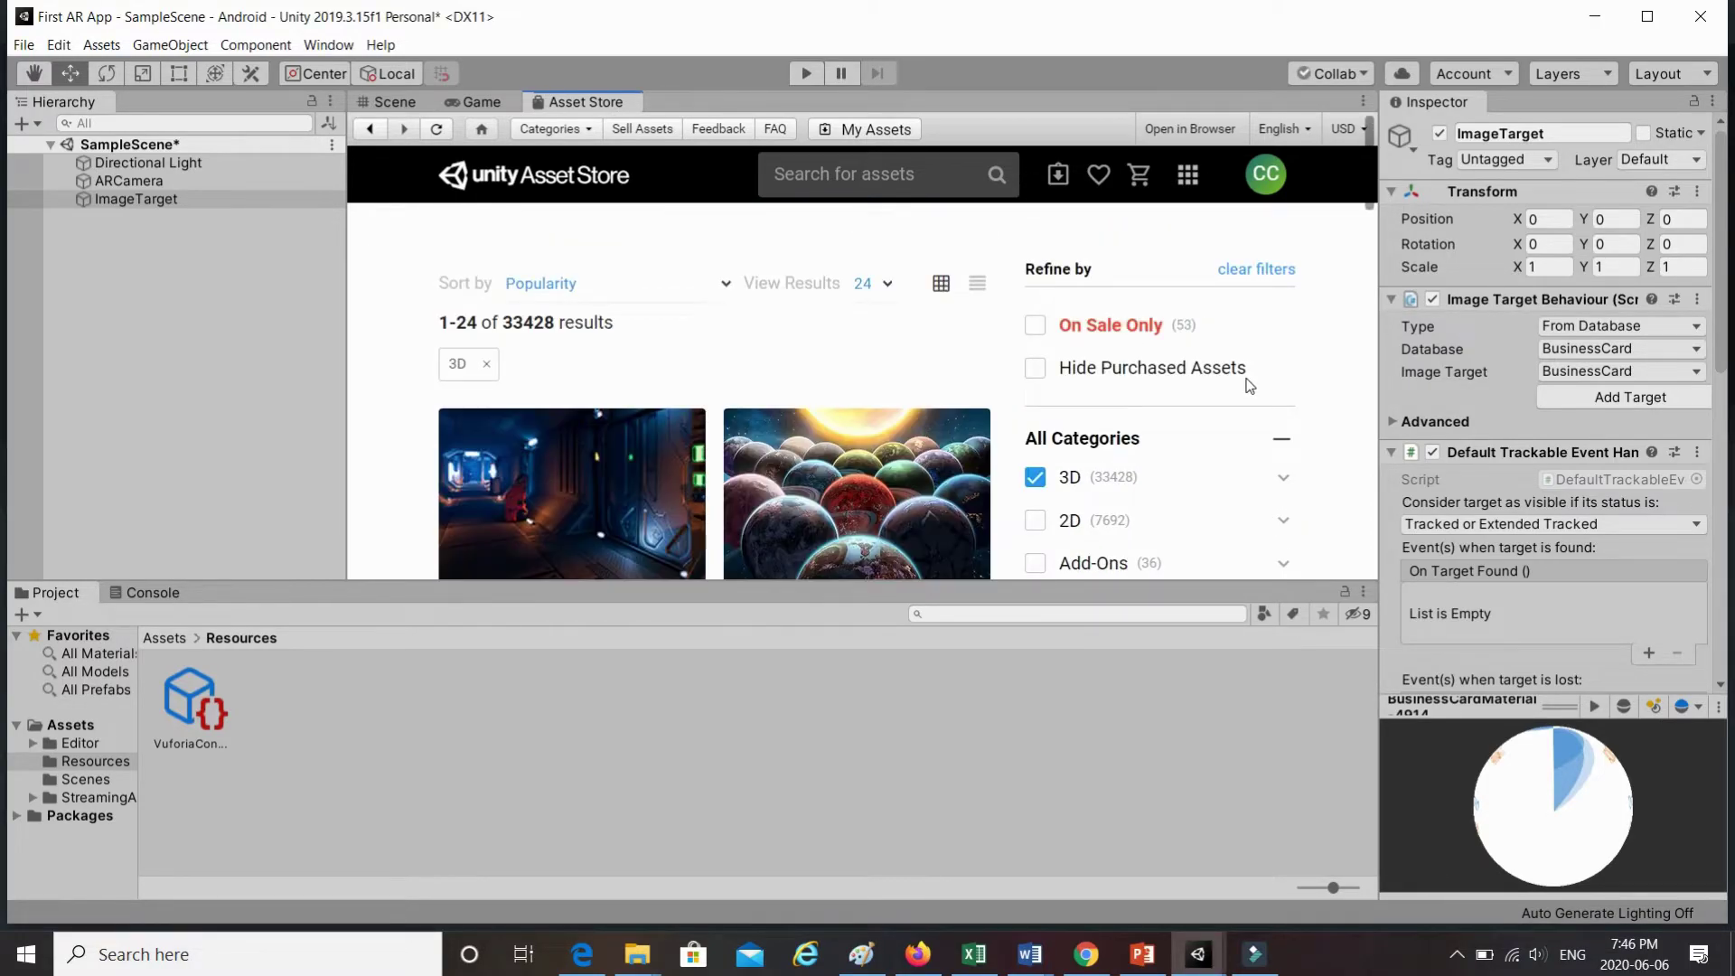
- Filter the Asset Store results to free 3D assets, leaving 2357 results
scroll(1208, 390, "down", 3)
scroll(1208, 390, "down", 3)
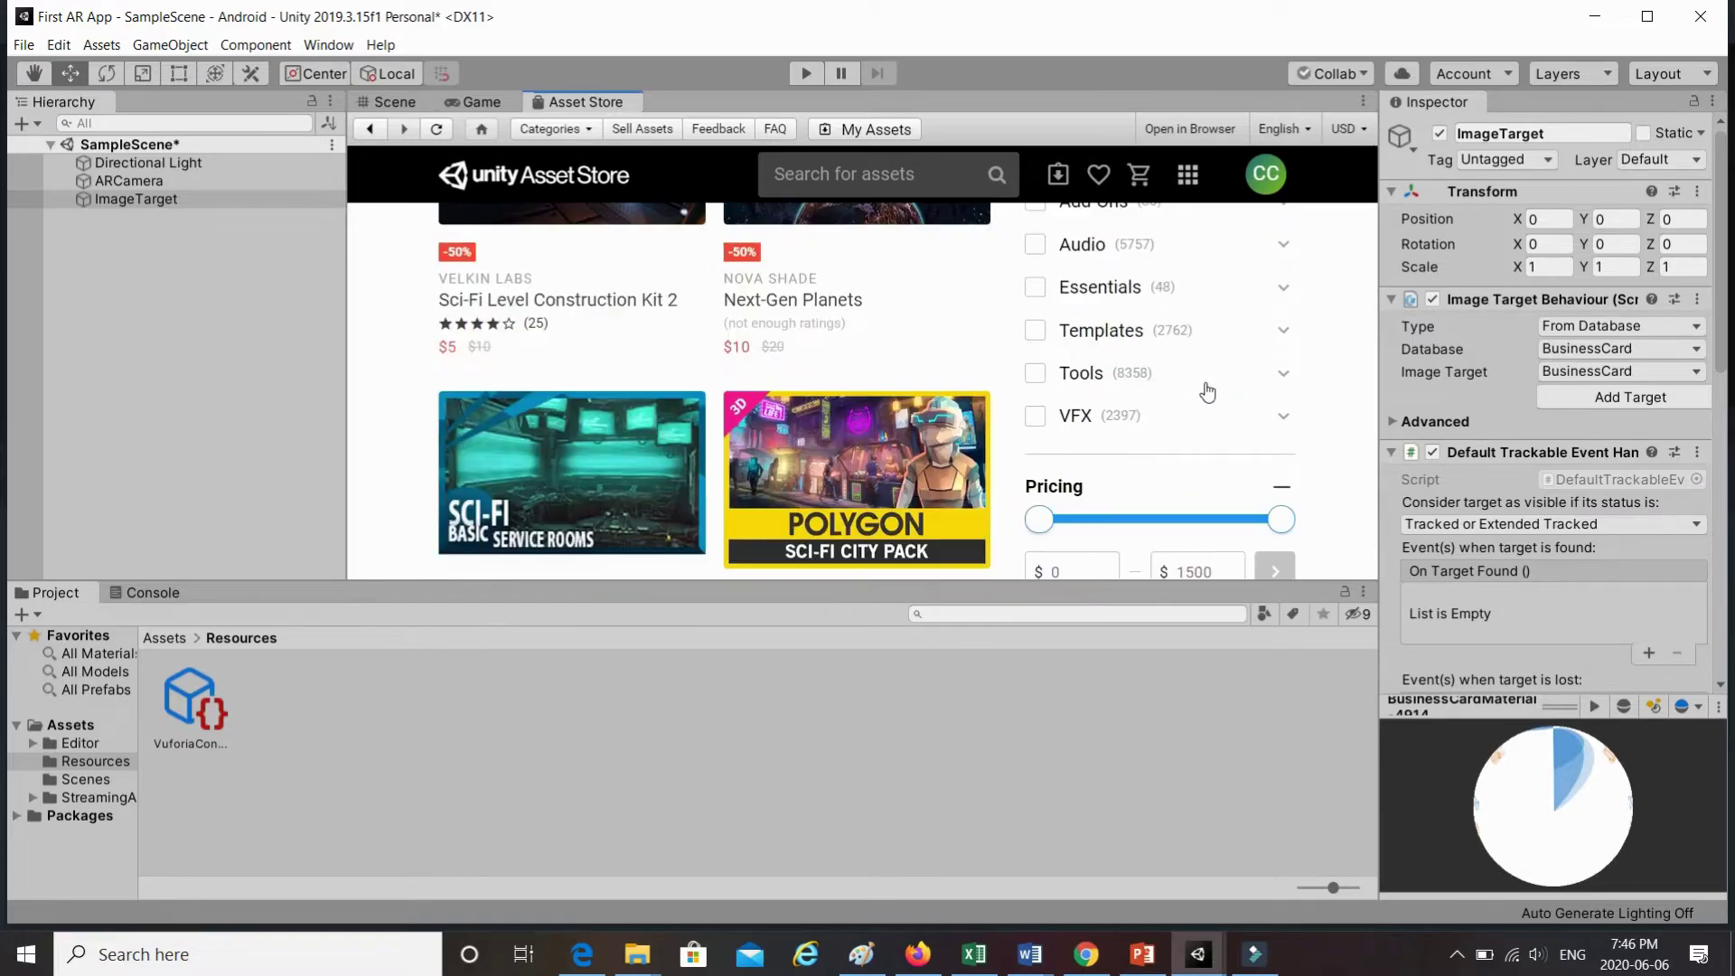
scroll(801, 400, "down", 5)
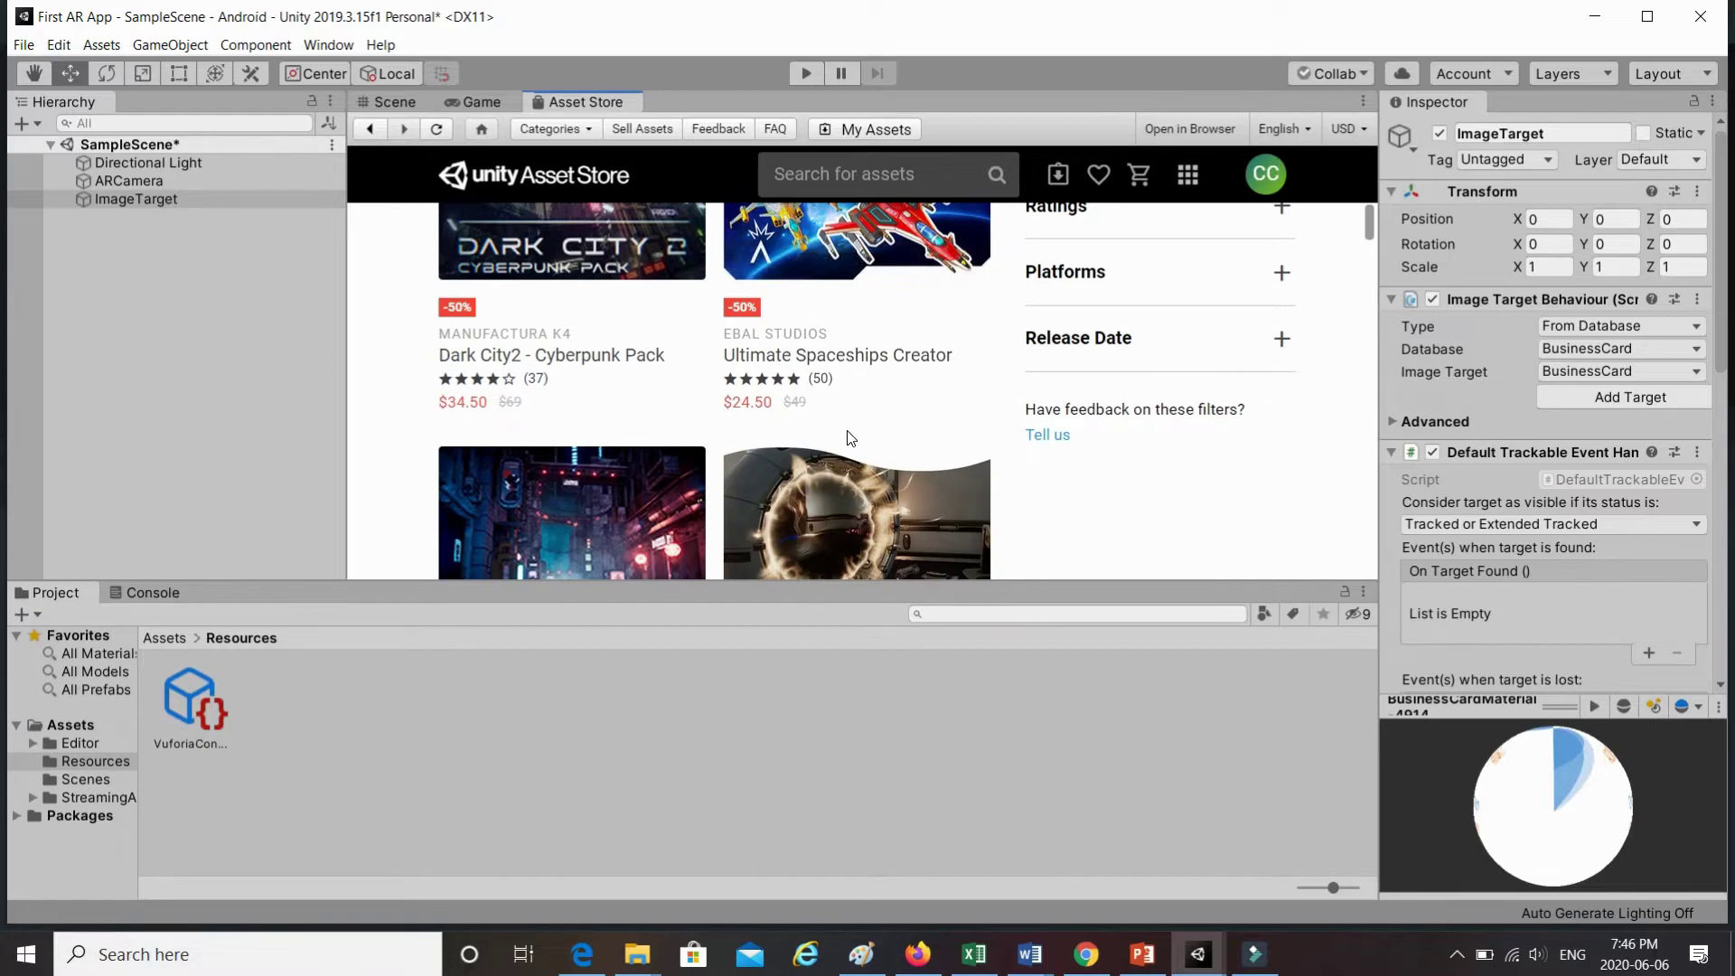
scroll(851, 440, "down", 2)
scroll(1019, 413, "up", 3)
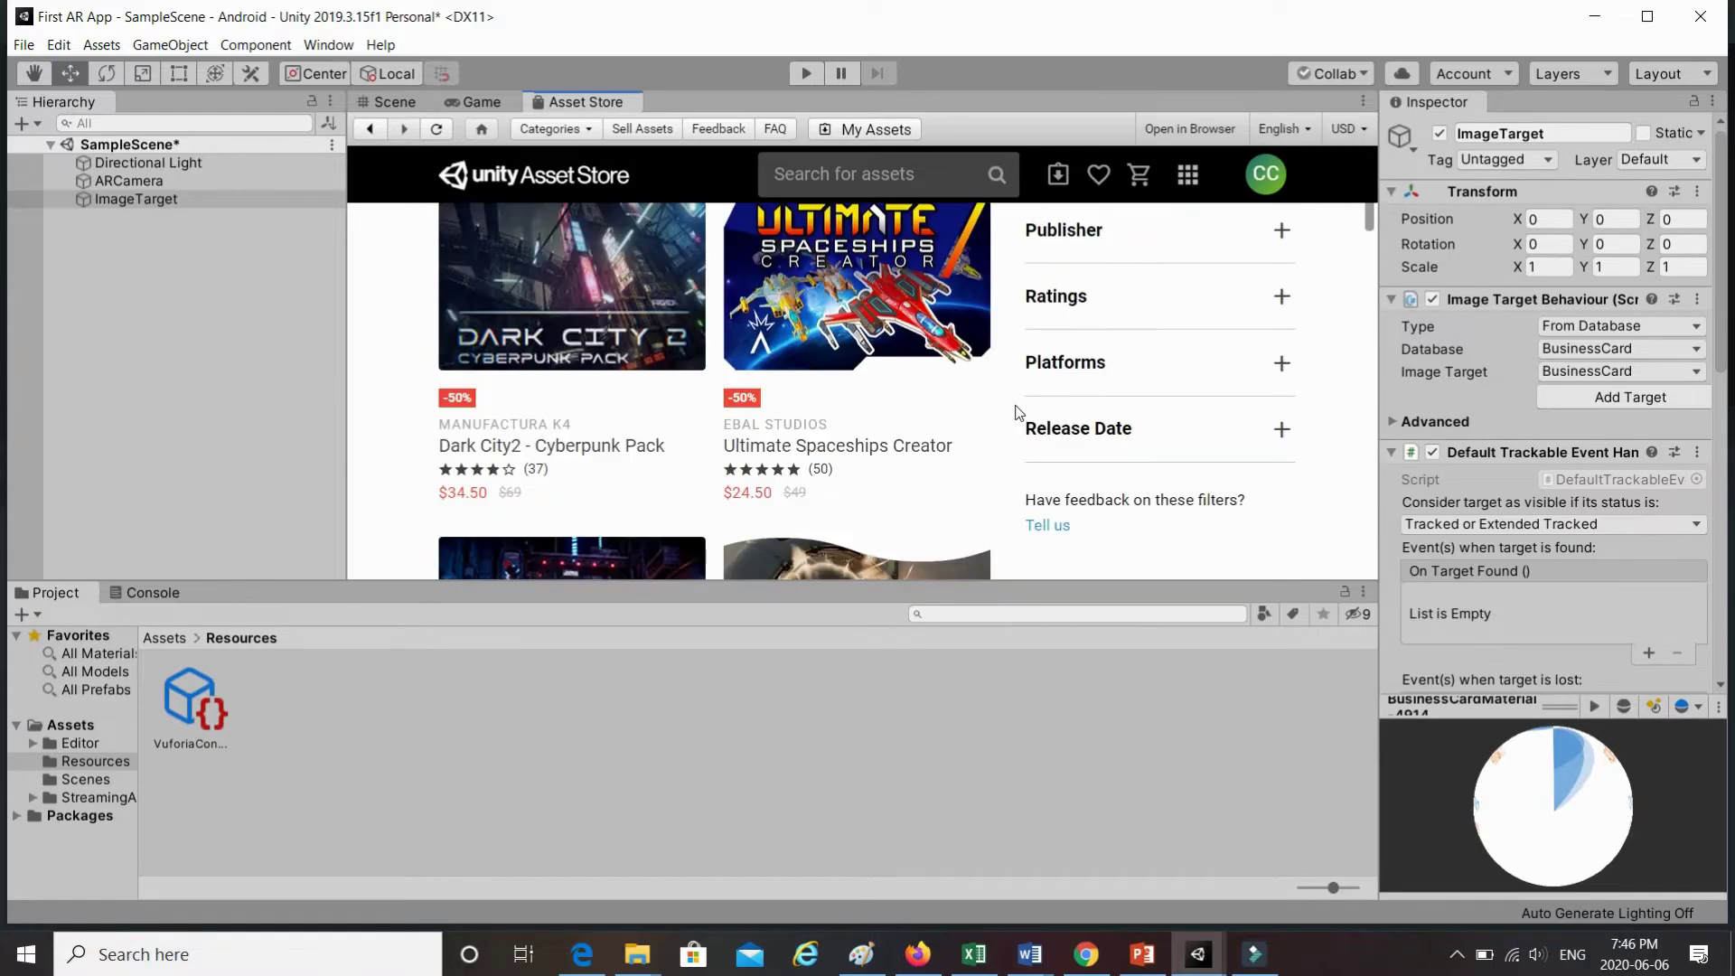
left_click(909, 168)
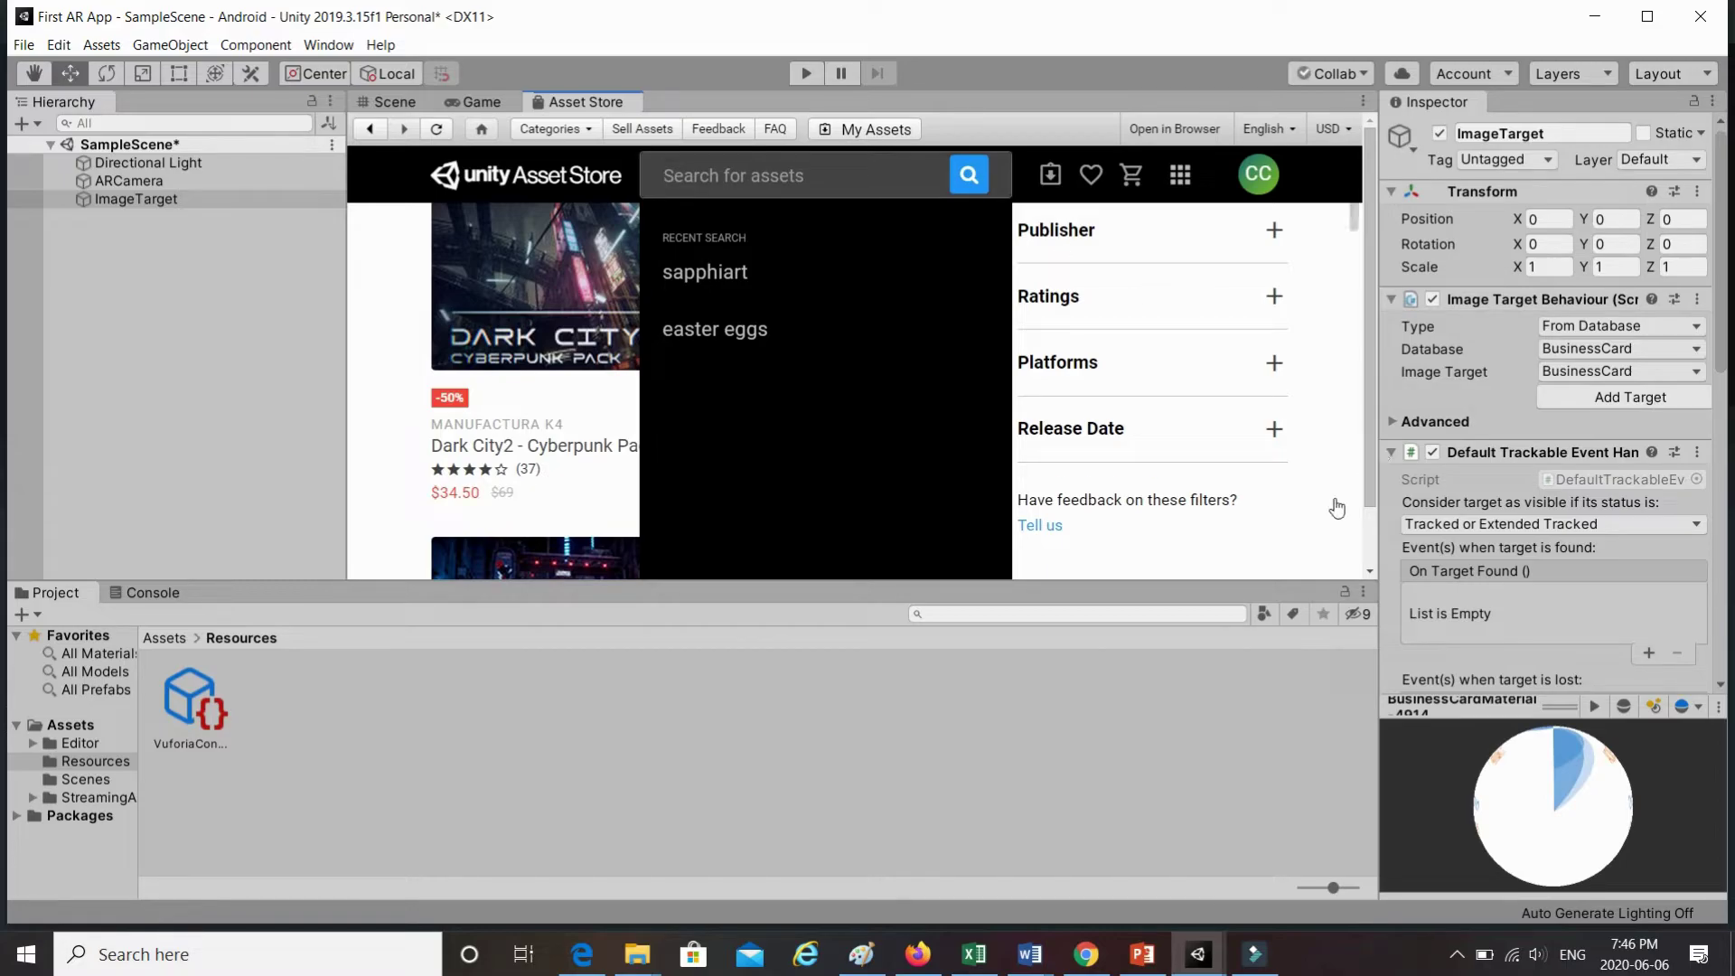
left_click(1288, 504)
scroll(1285, 502, "up", 3)
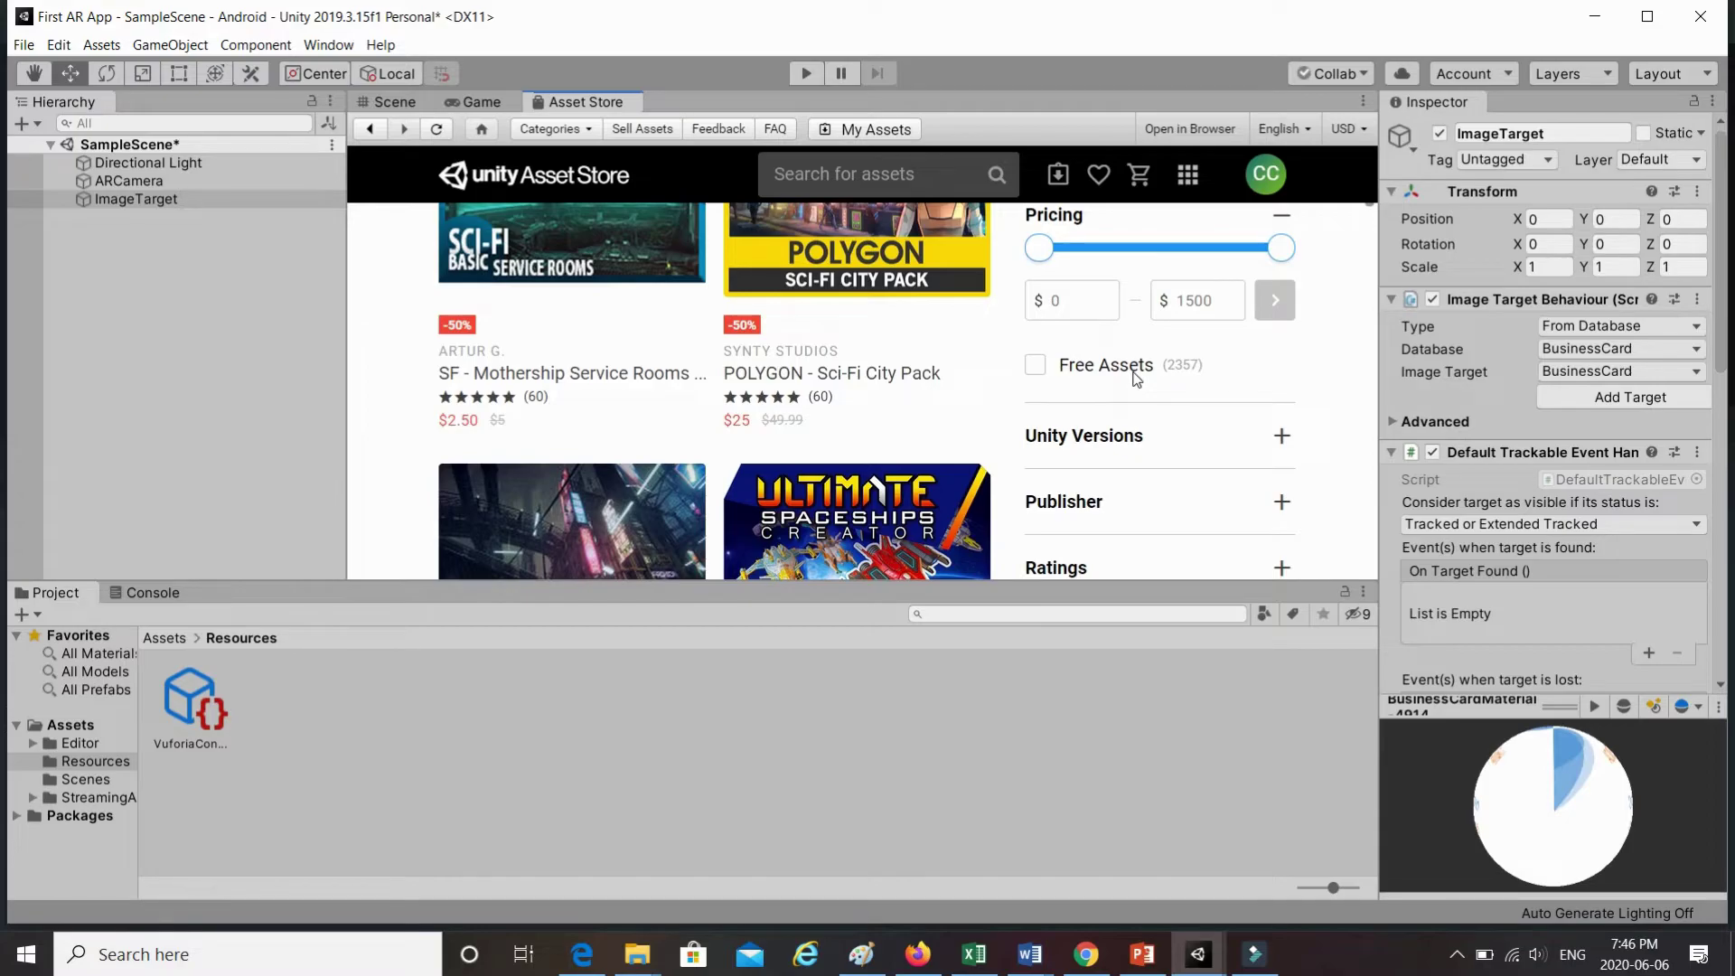
left_click(1037, 369)
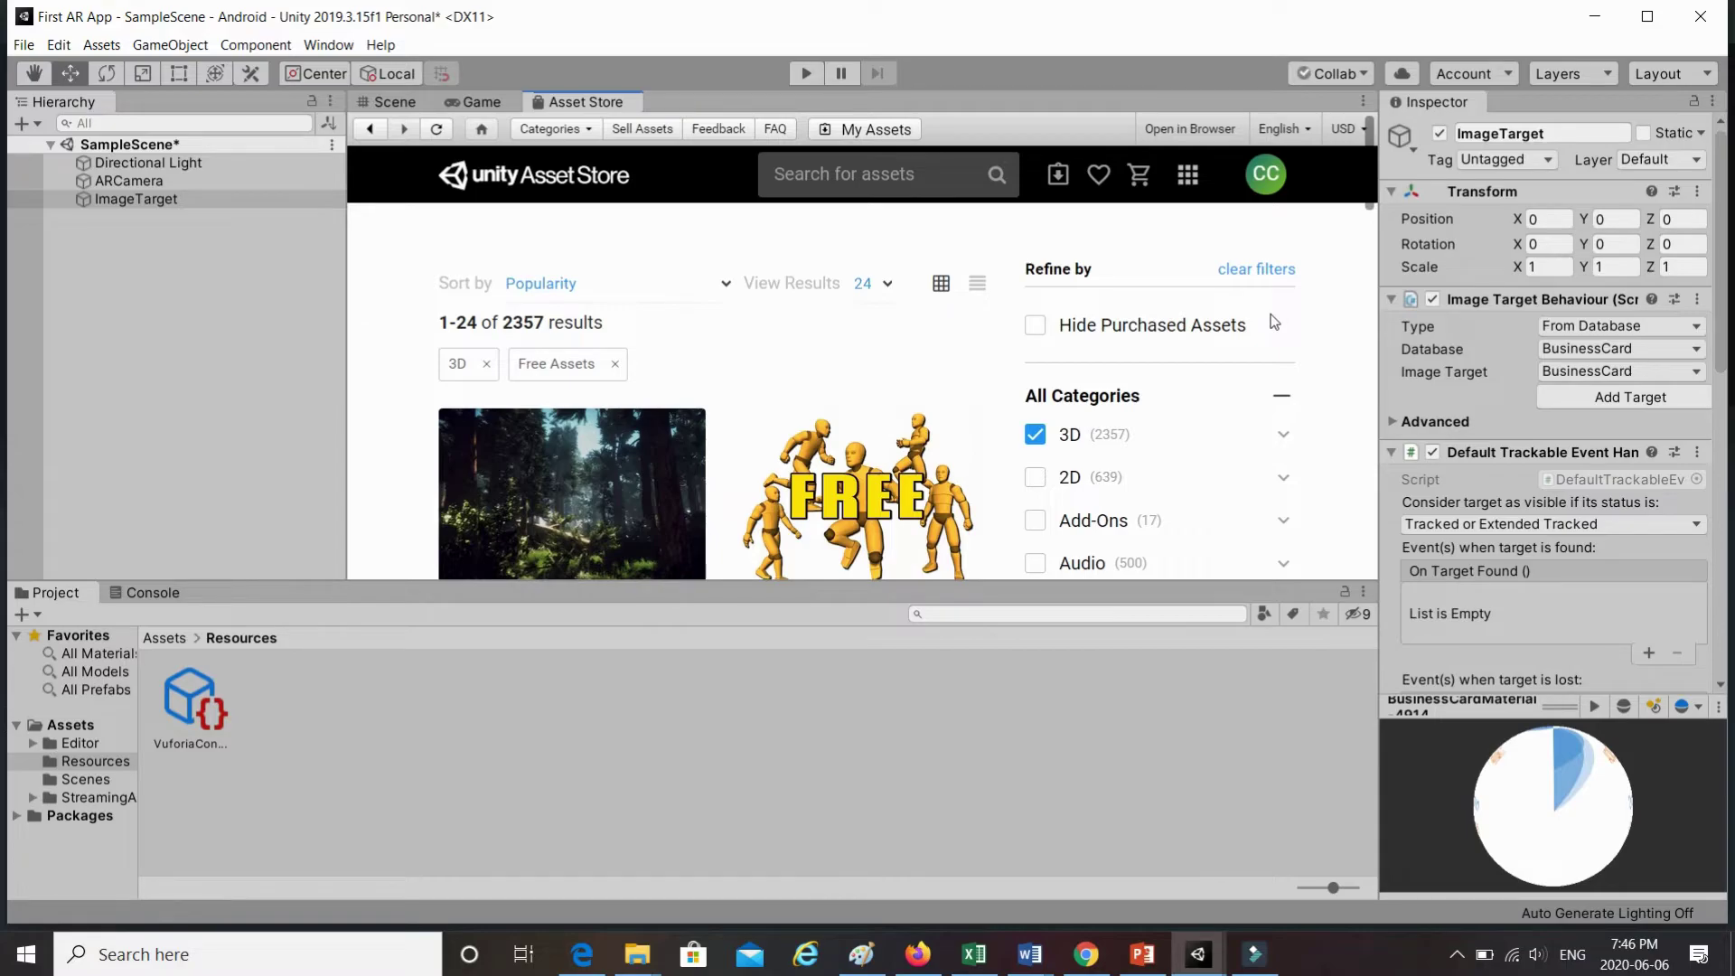
- Preview and close the Basic Motions FREE Pack details, then scroll to Space Robot Kyle
scroll(1273, 323, "down", 2)
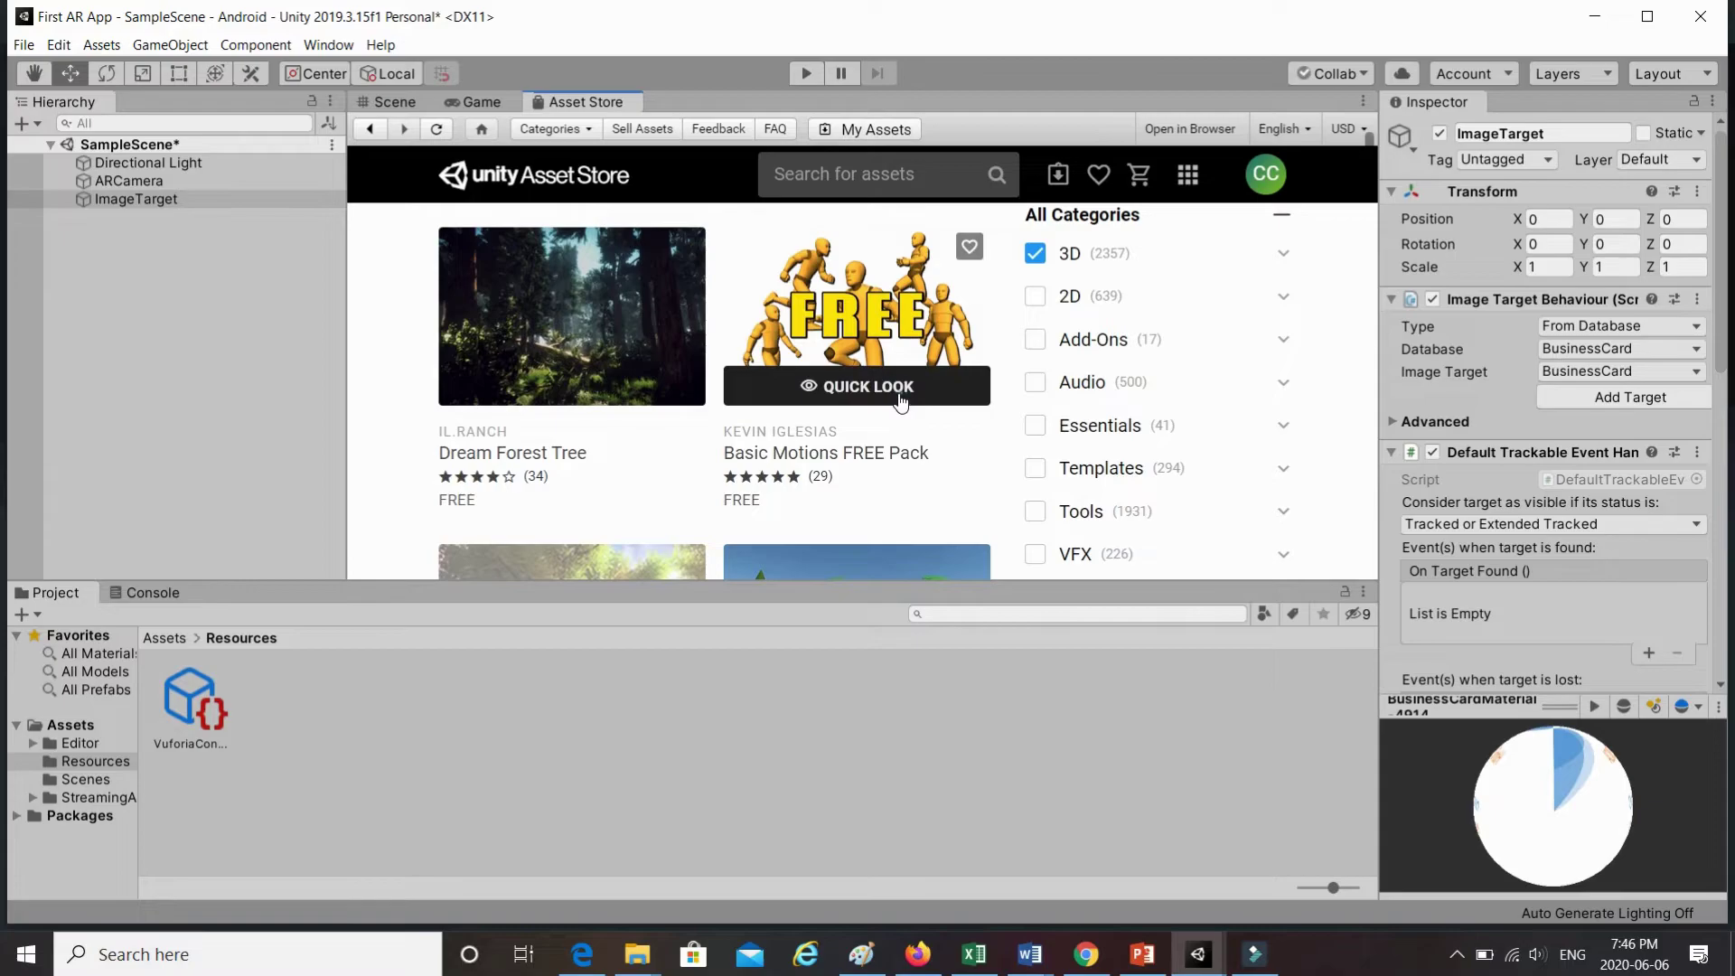
left_click(899, 390)
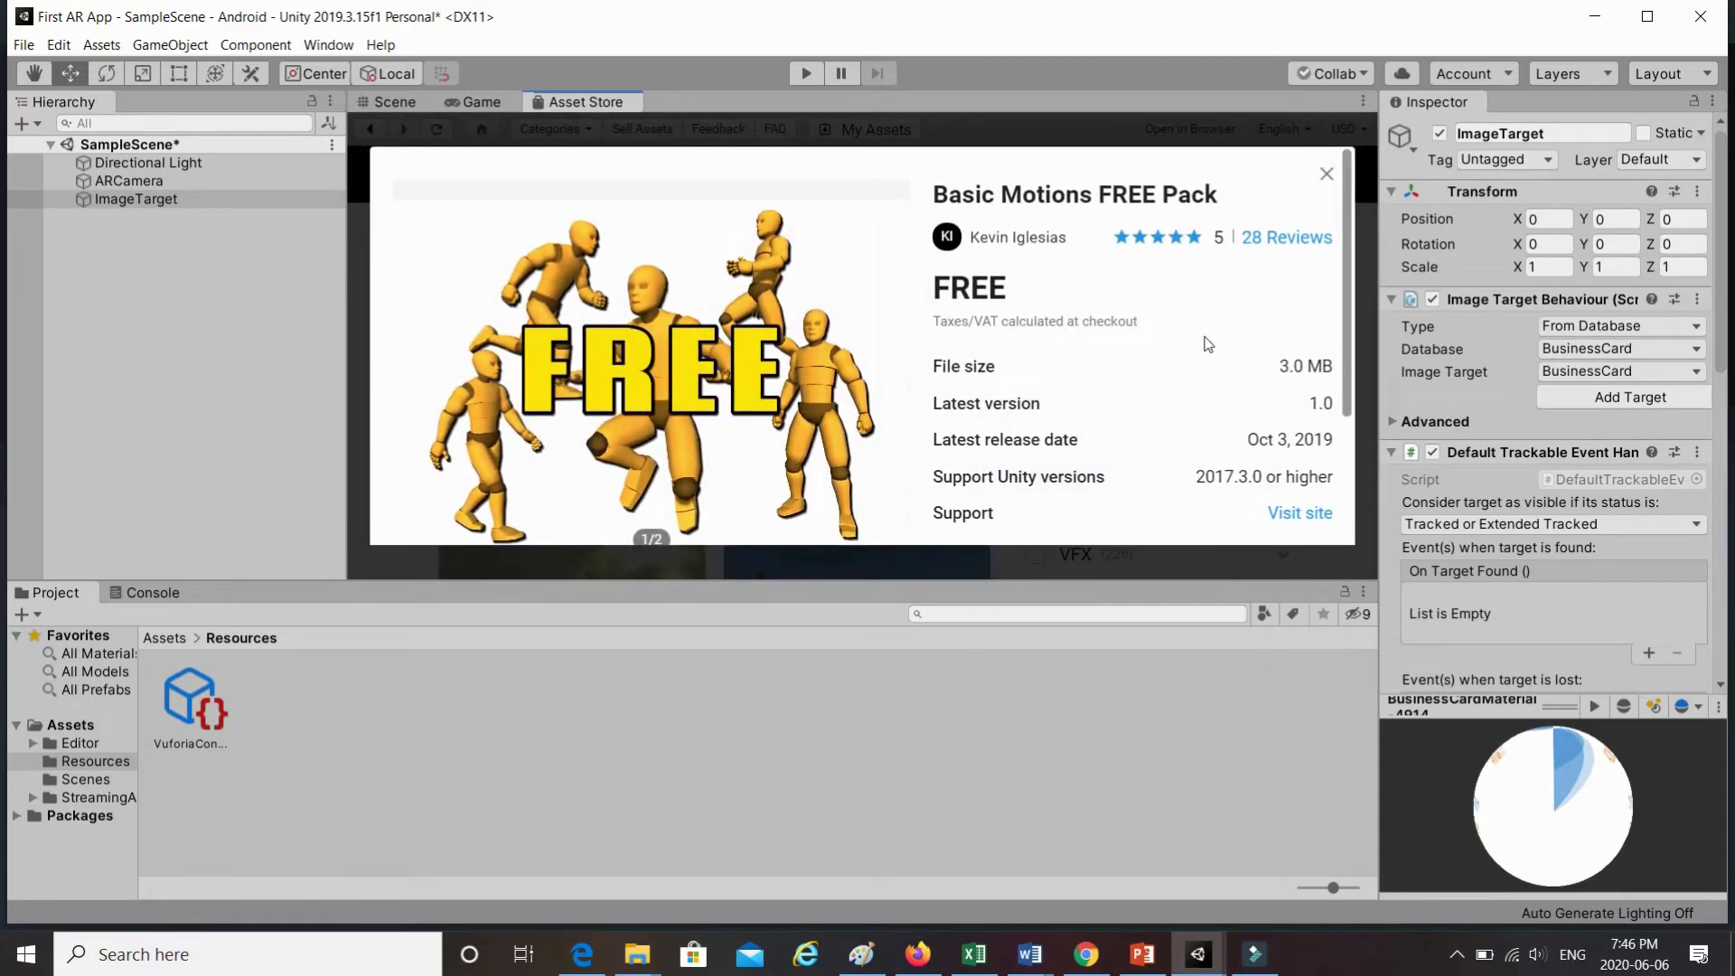
scroll(1209, 346, "down", 2)
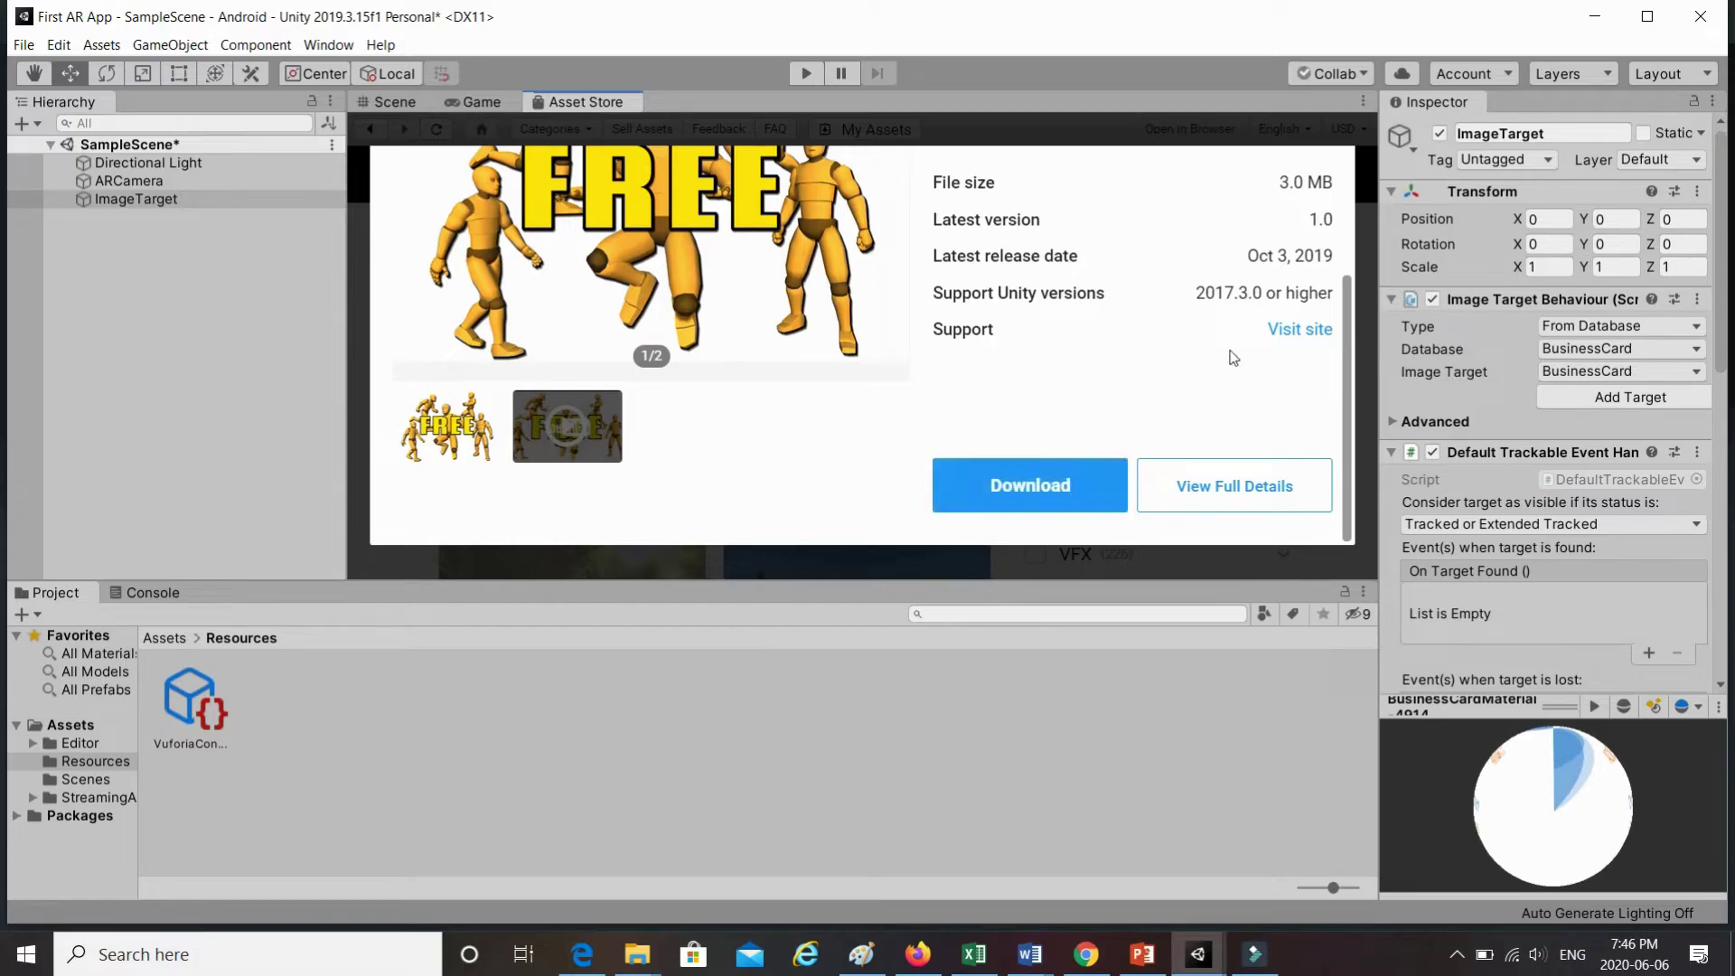
scroll(1234, 358, "up", 2)
left_click(1326, 174)
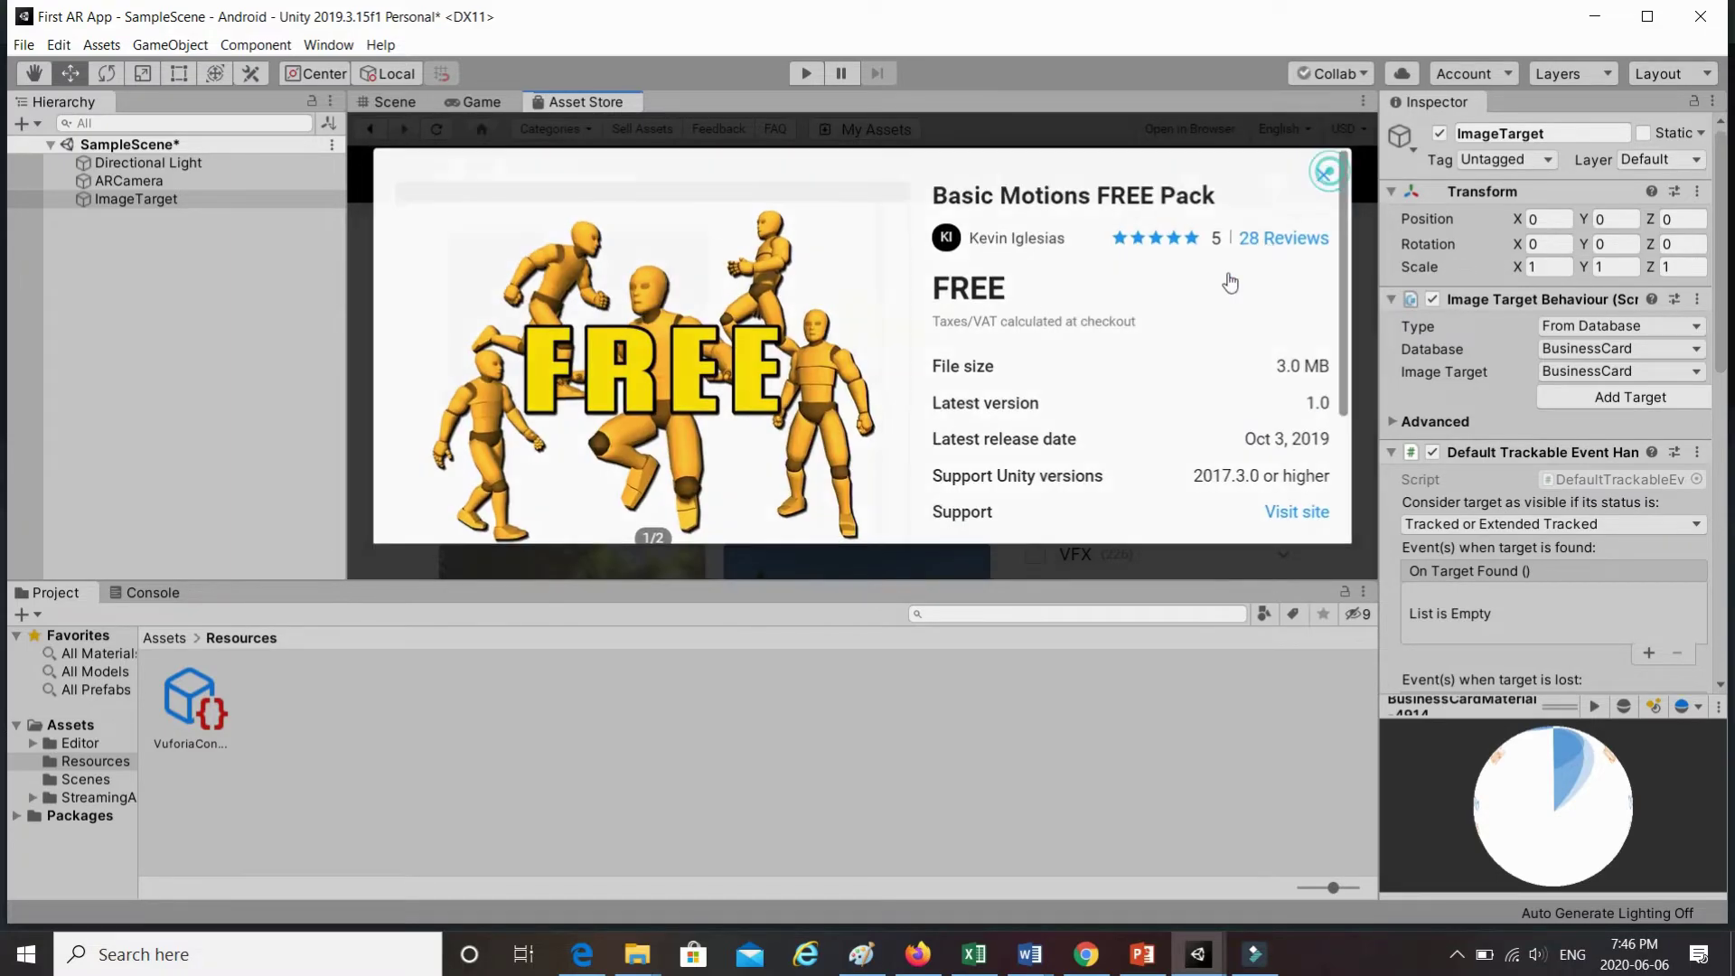
scroll(999, 337, "down", 1)
scroll(1000, 337, "down", 6)
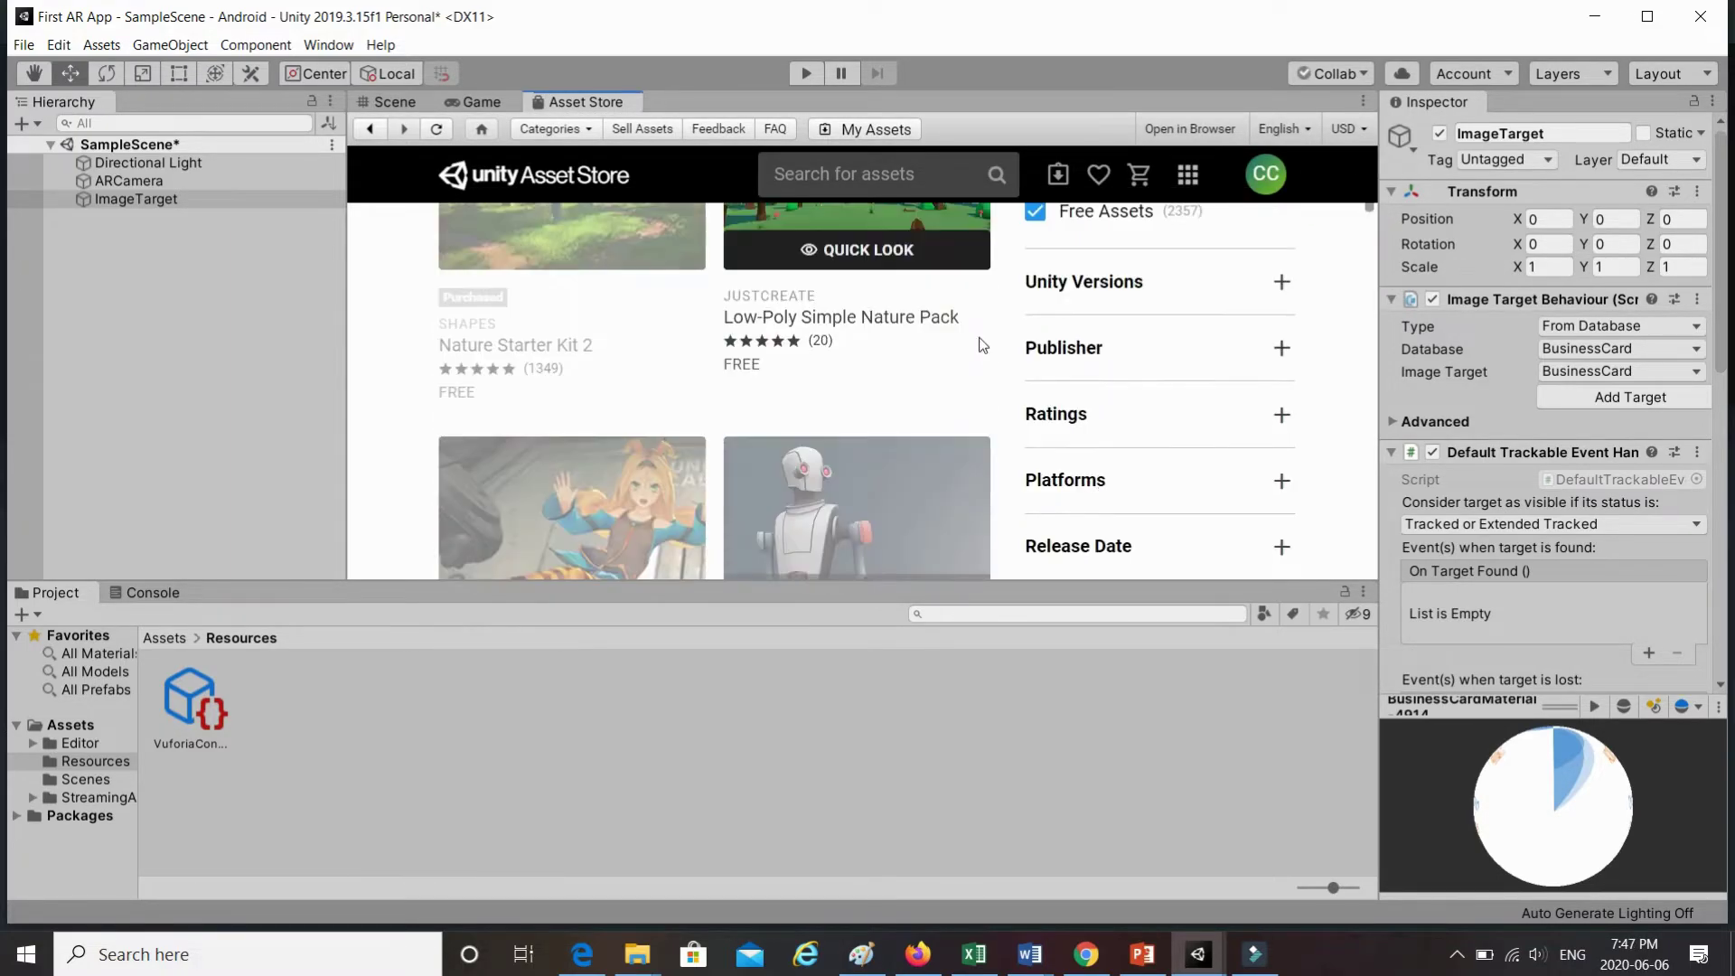
- Import all files of the free Space Robot Kyle package from its product page
left_click(935, 356)
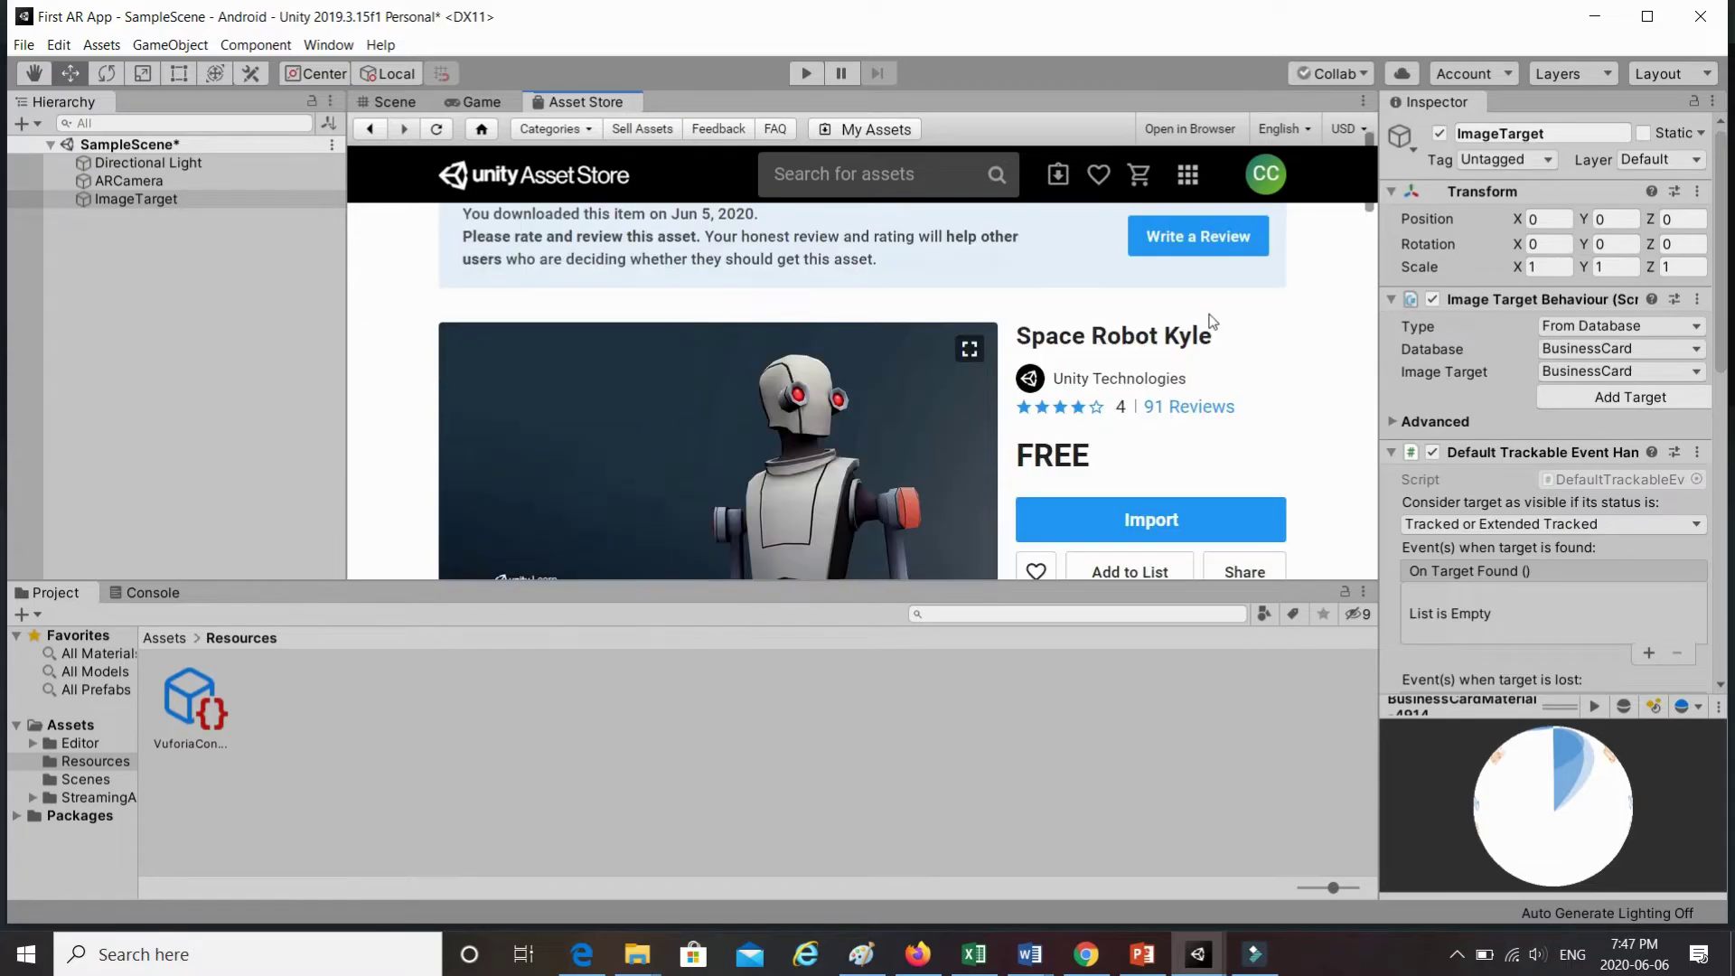
scroll(1212, 322, "down", 2)
left_click(1201, 338)
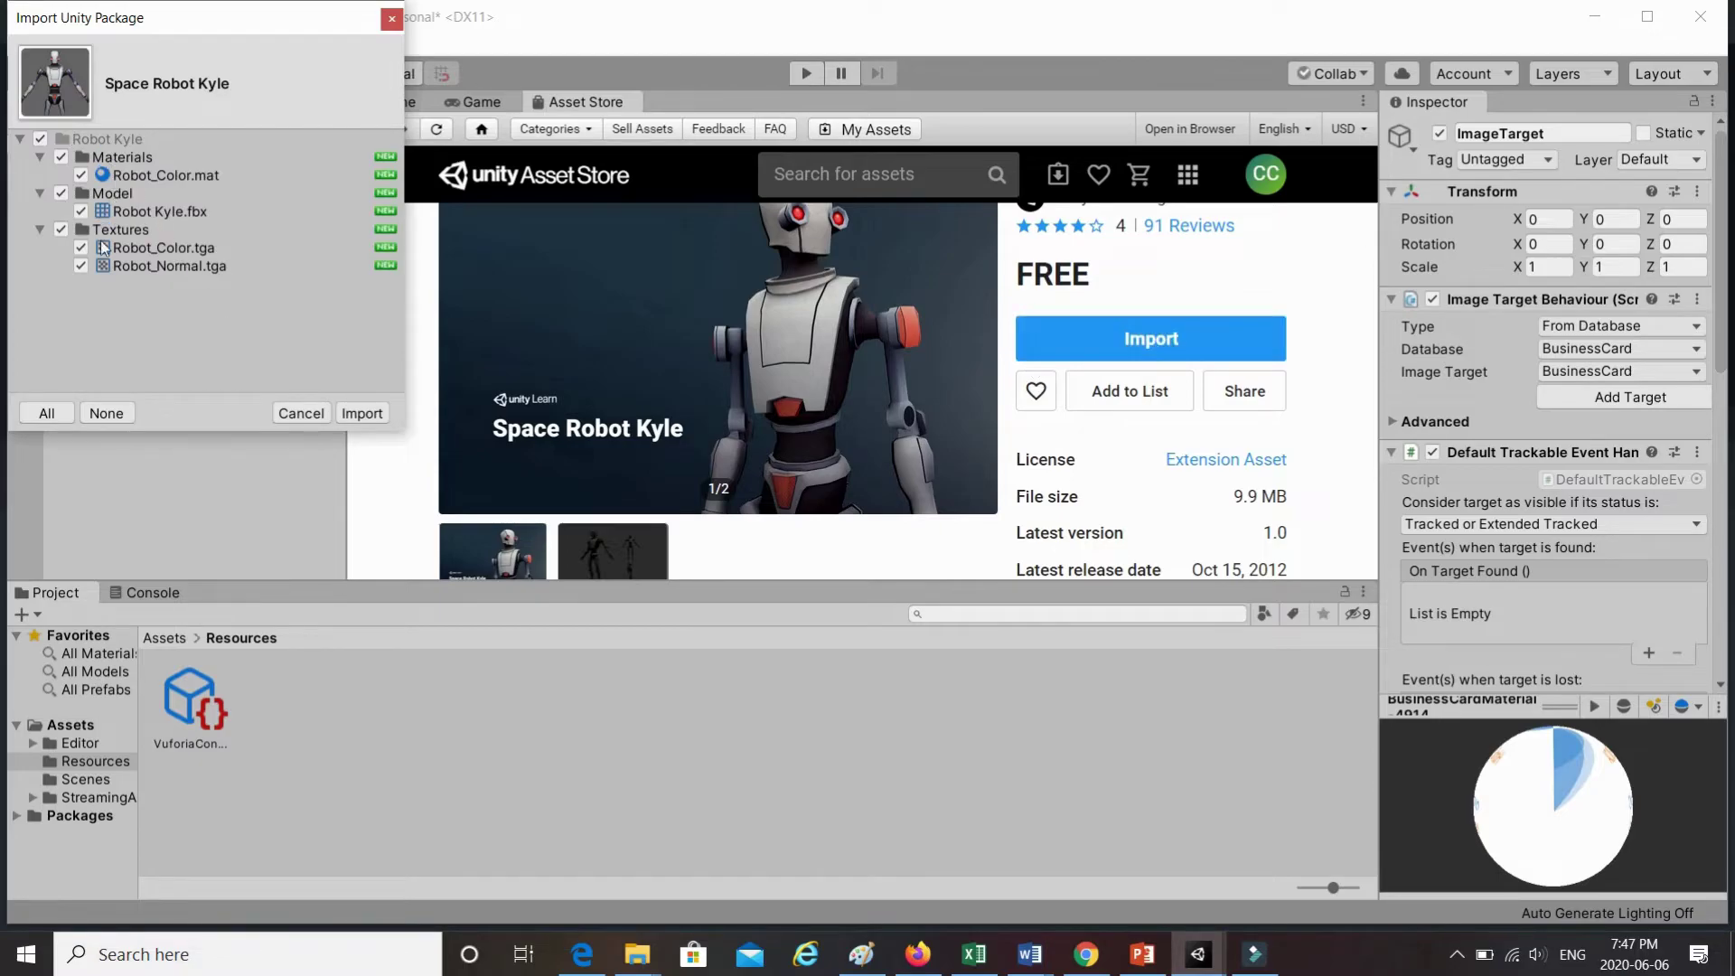
left_click(361, 413)
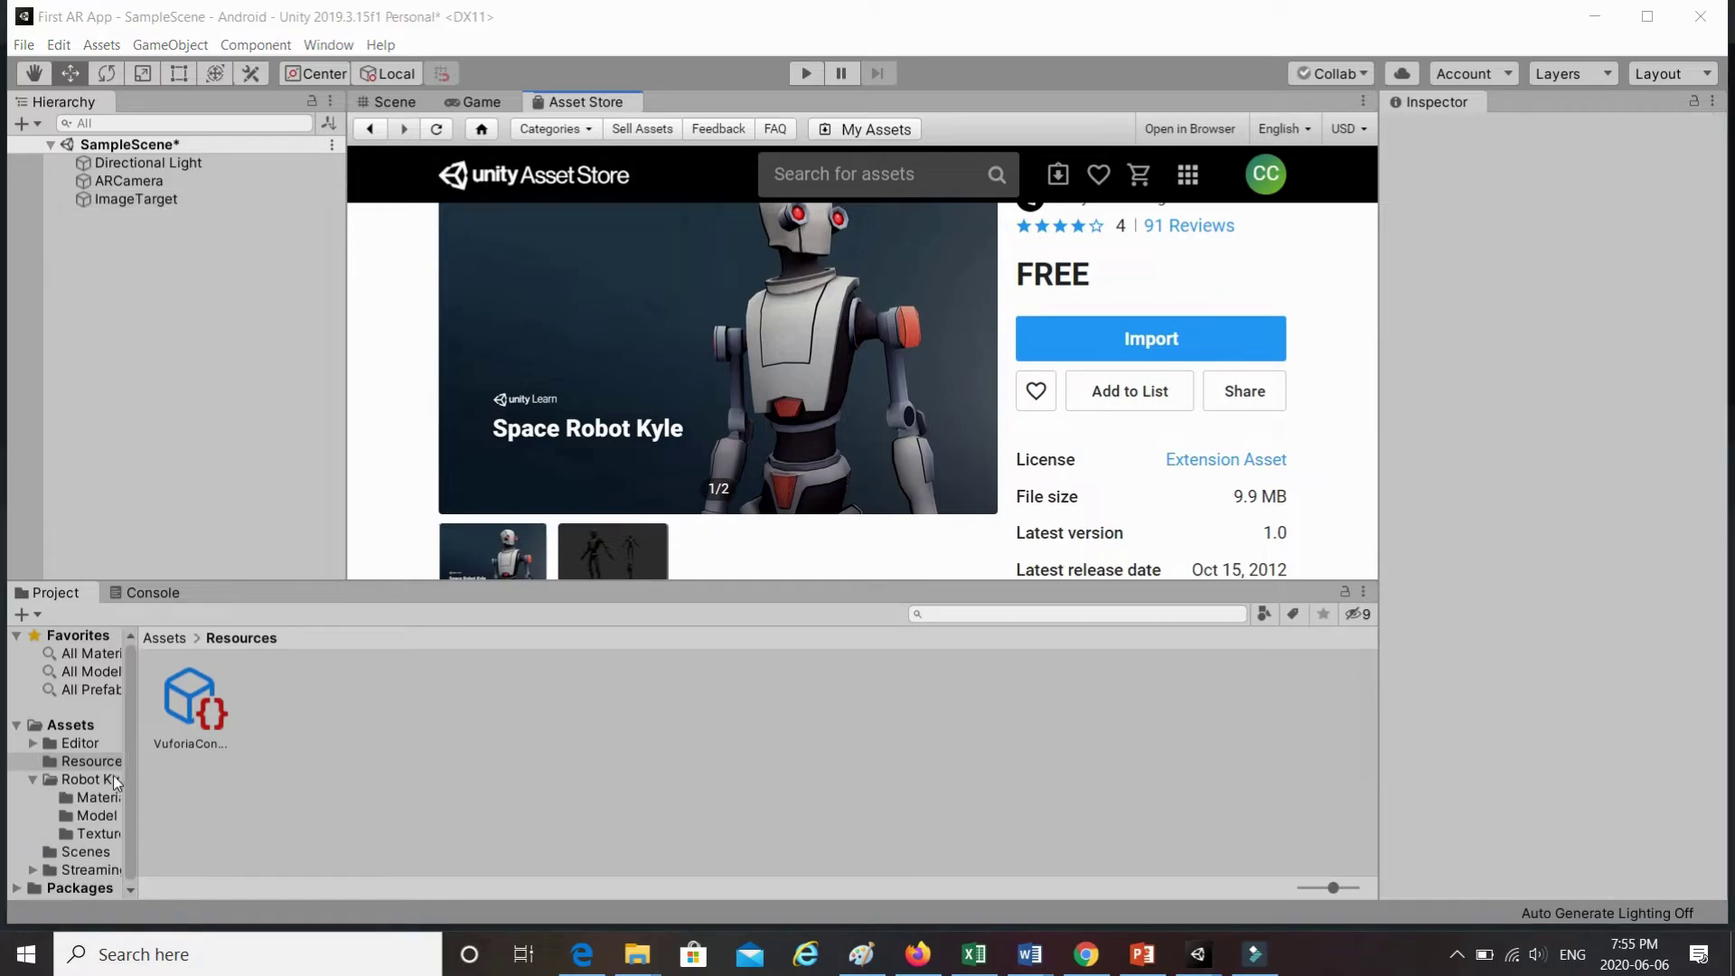
- Drag the Robot Kyle model from Assets/Robot Kyle/Model onto ImageTarget as its child
left_click(112, 779)
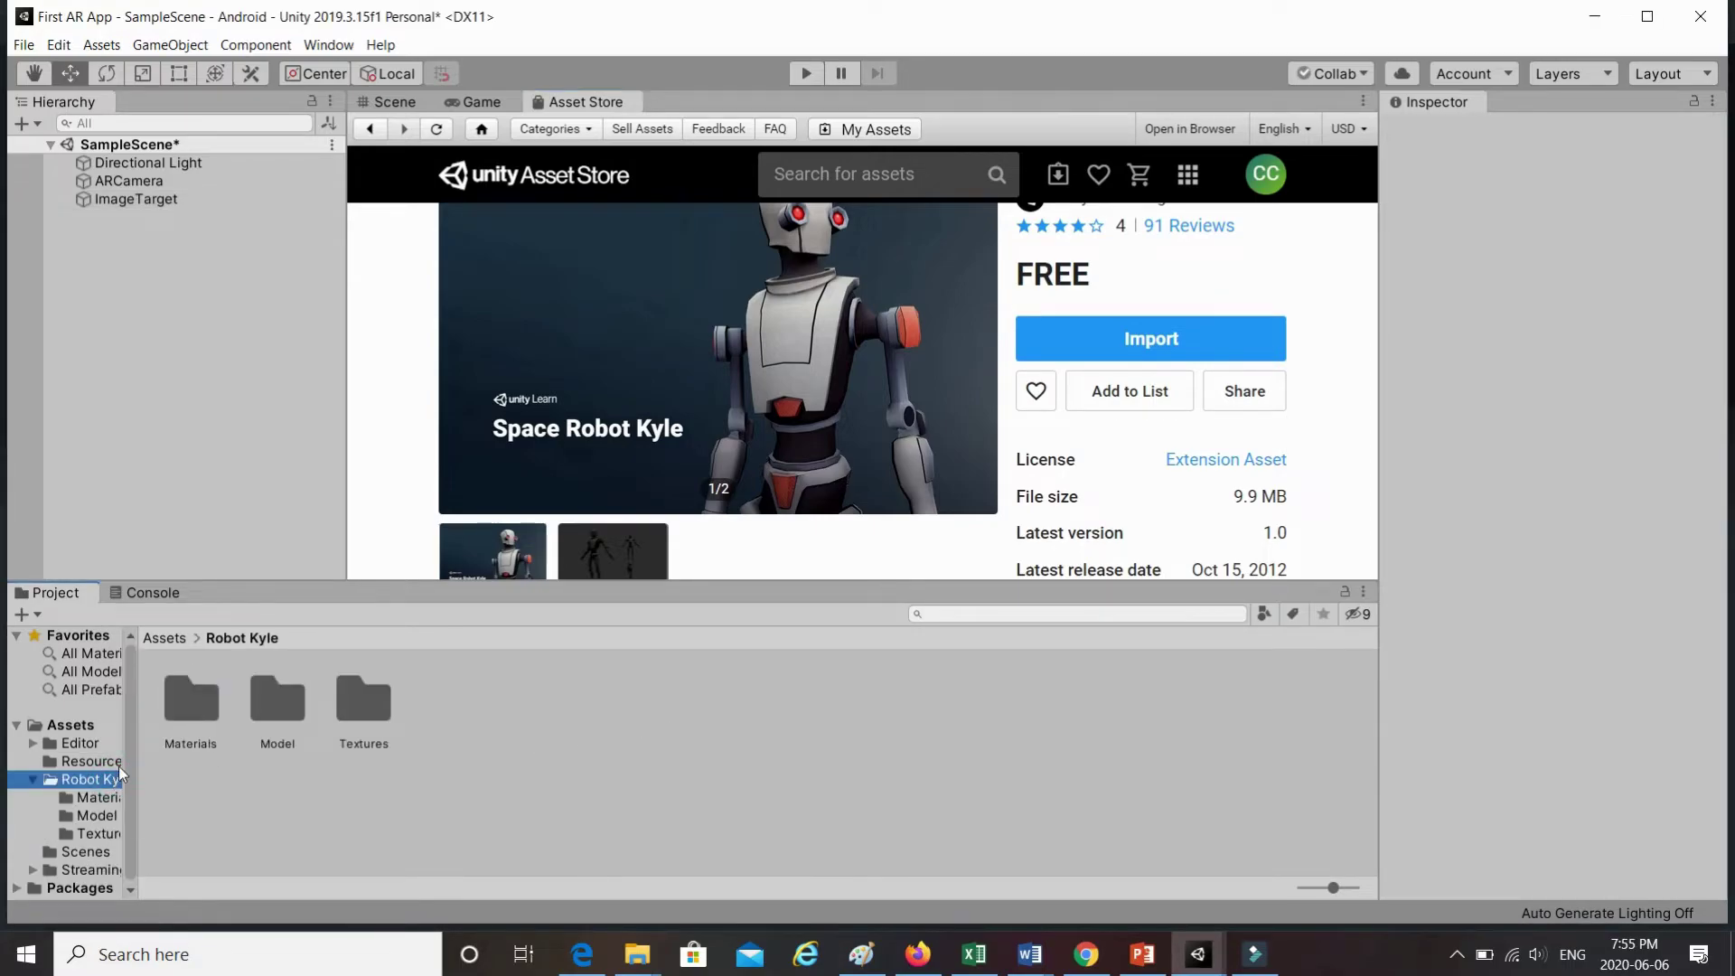
left_click(396, 102)
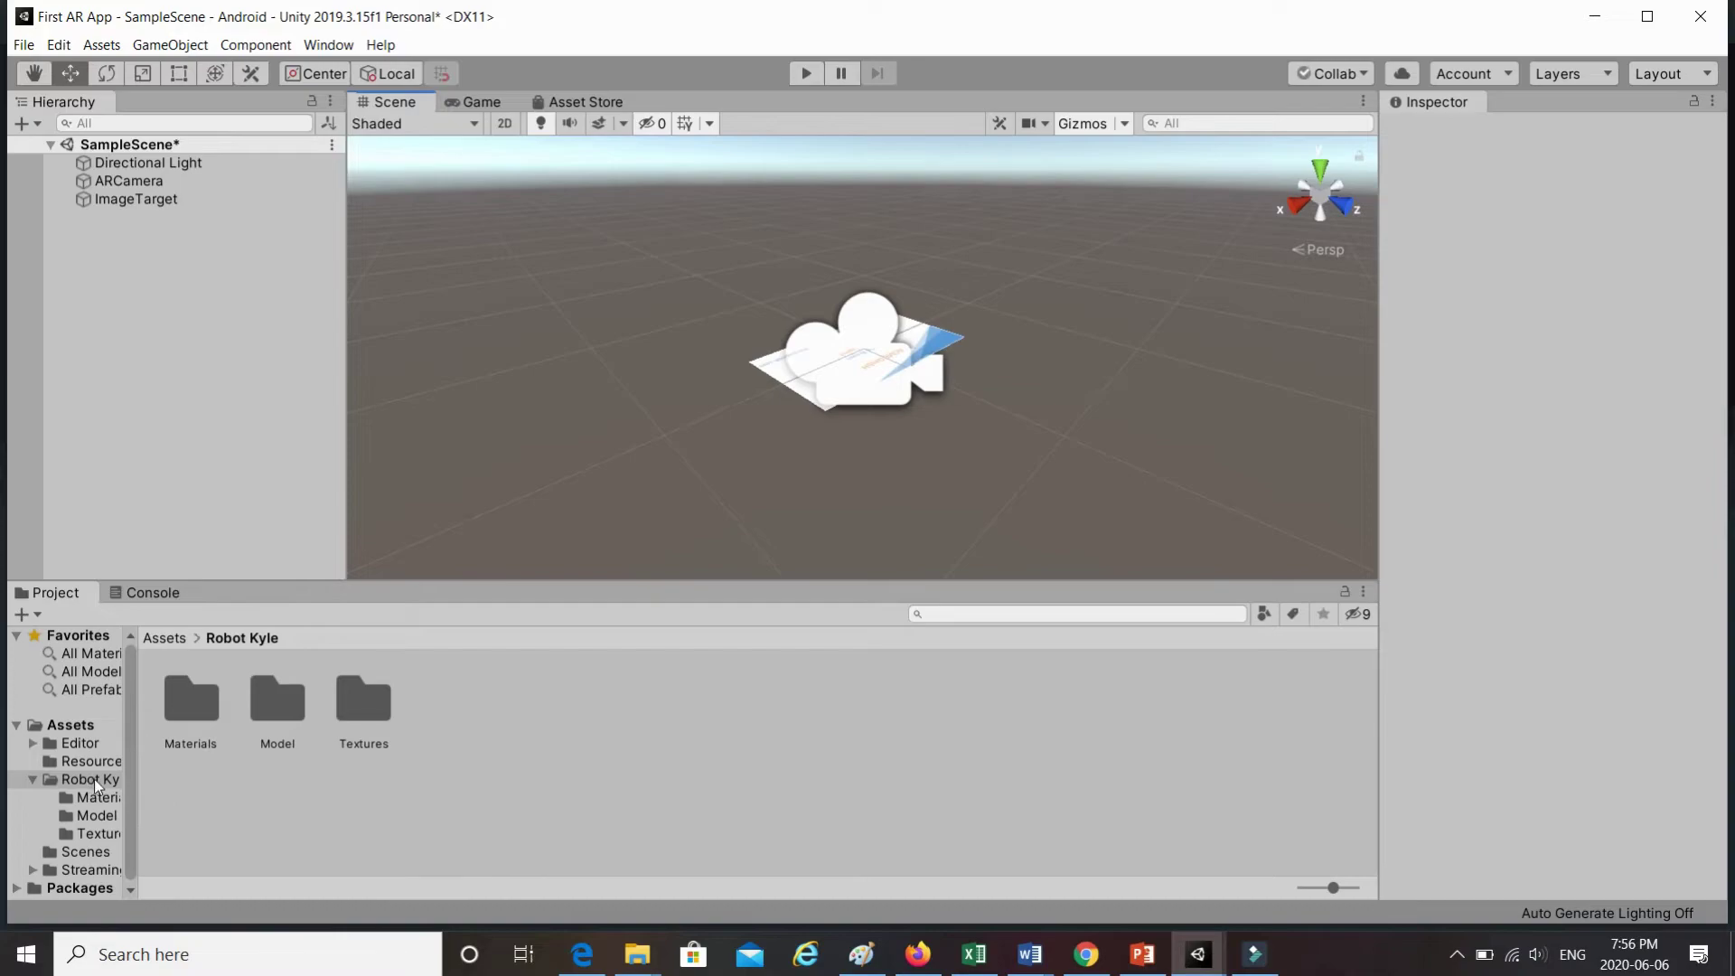
double_click(284, 701)
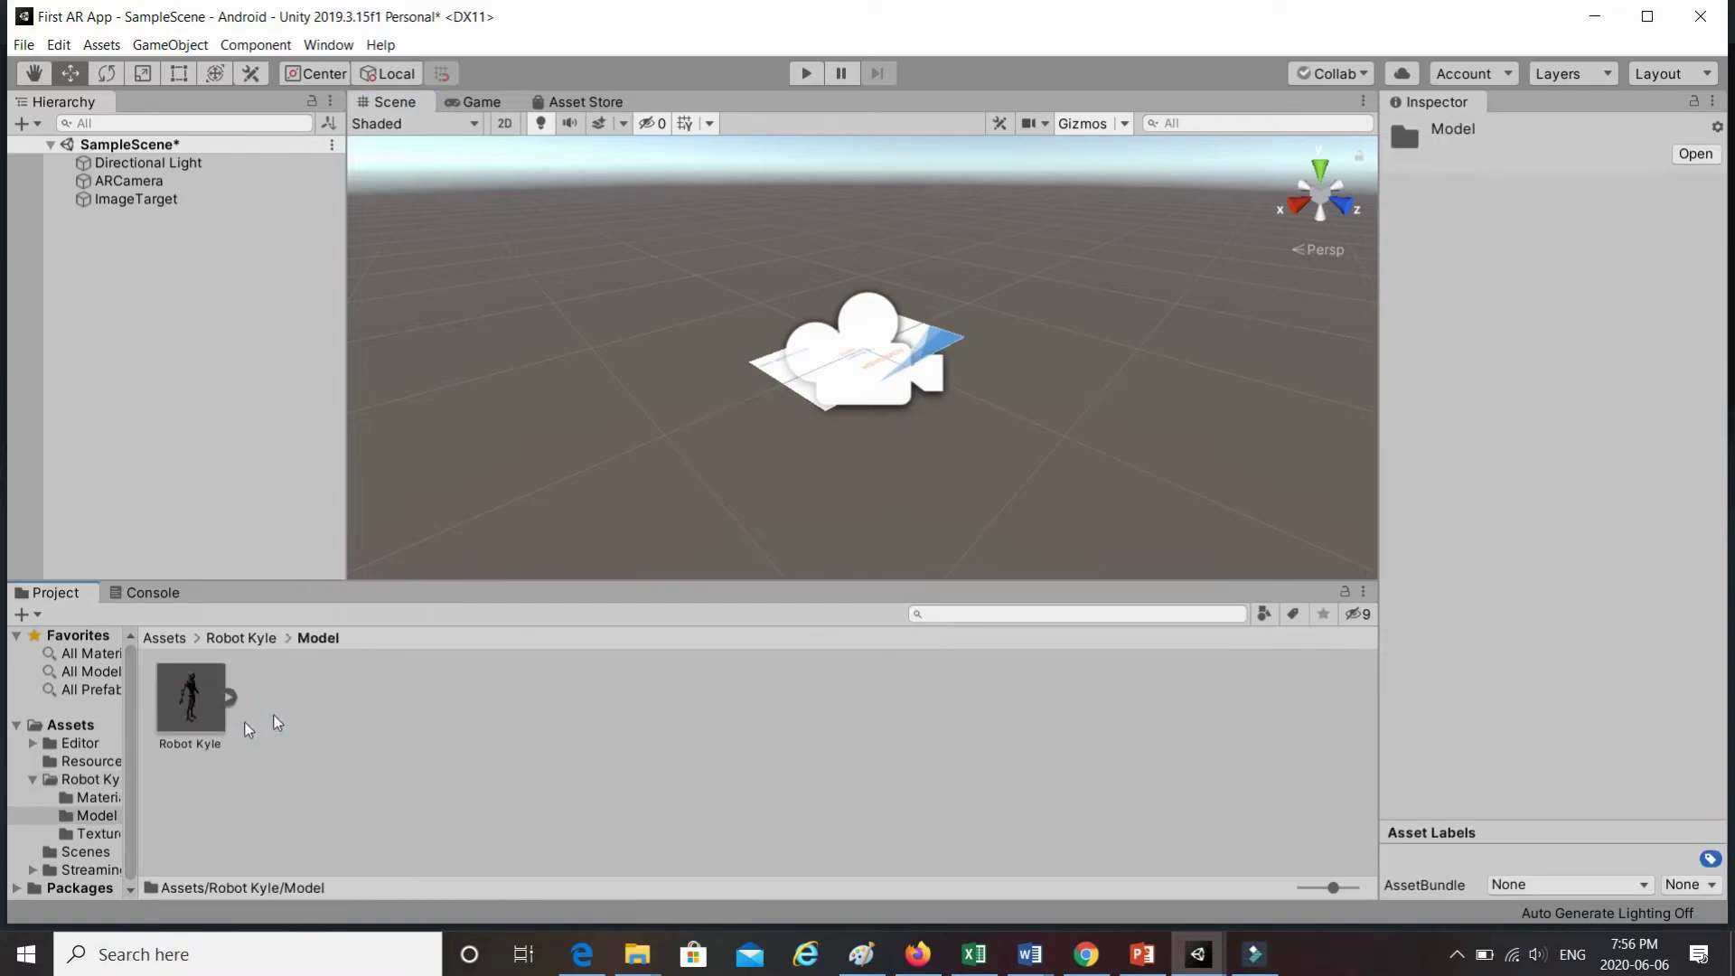
left_click_drag(198, 713, 176, 312)
left_click_drag(159, 237, 161, 199)
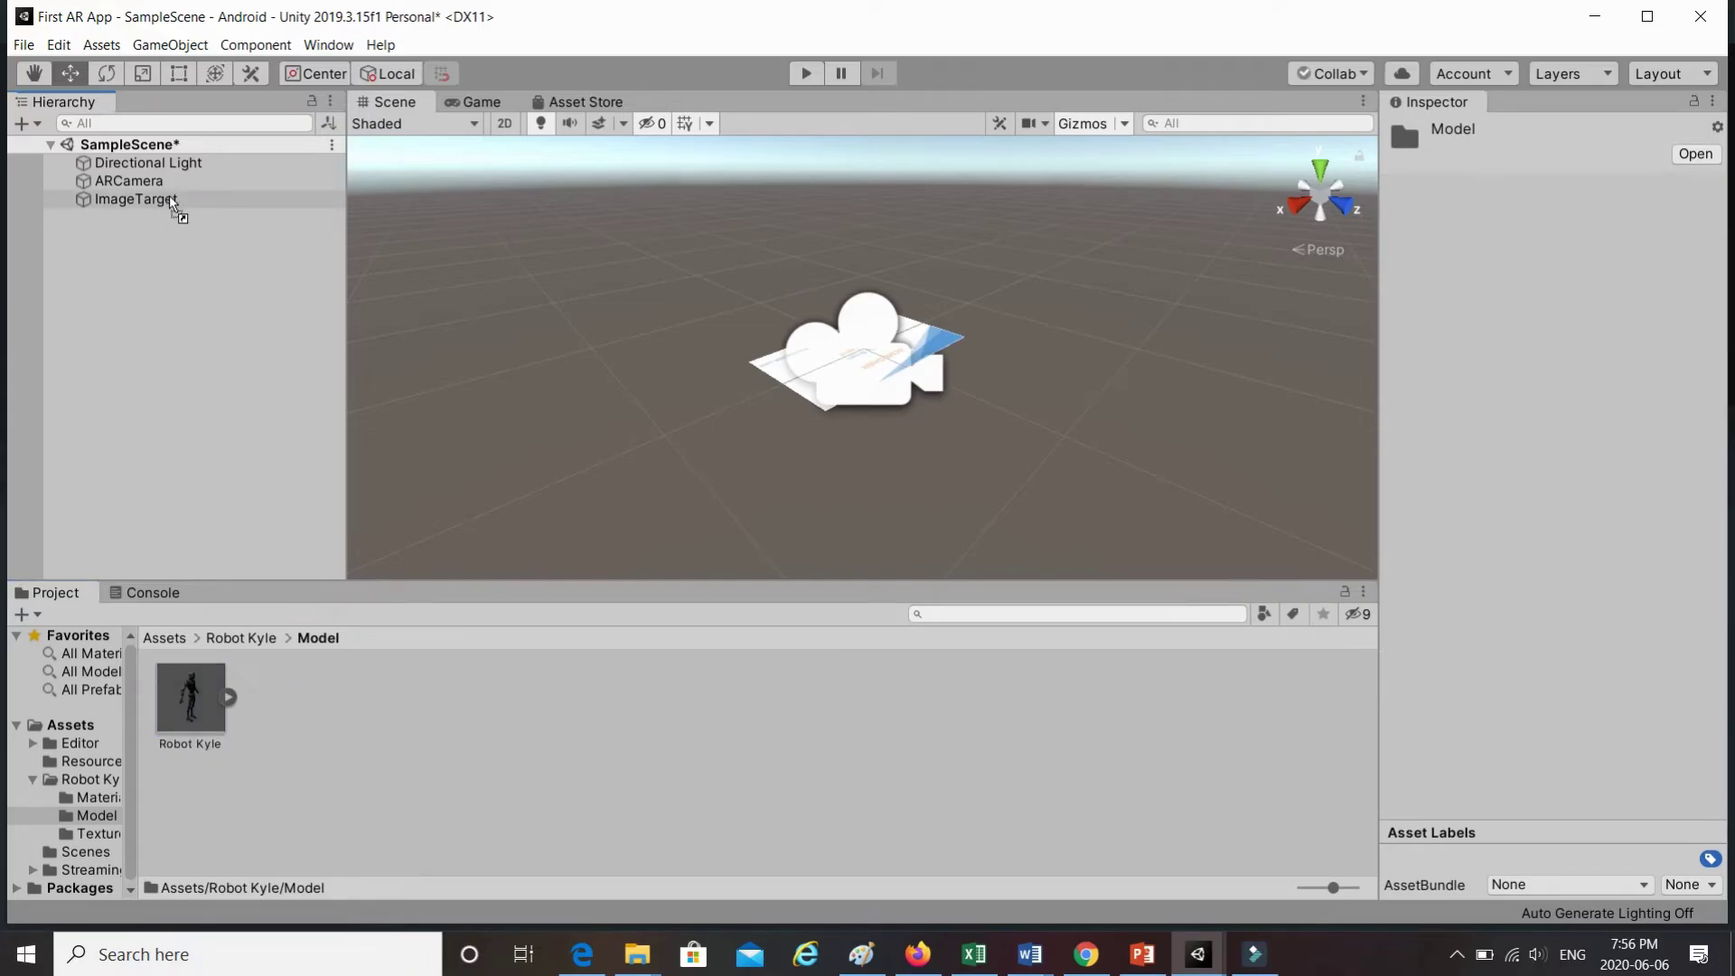
left_click_drag(168, 200, 168, 200)
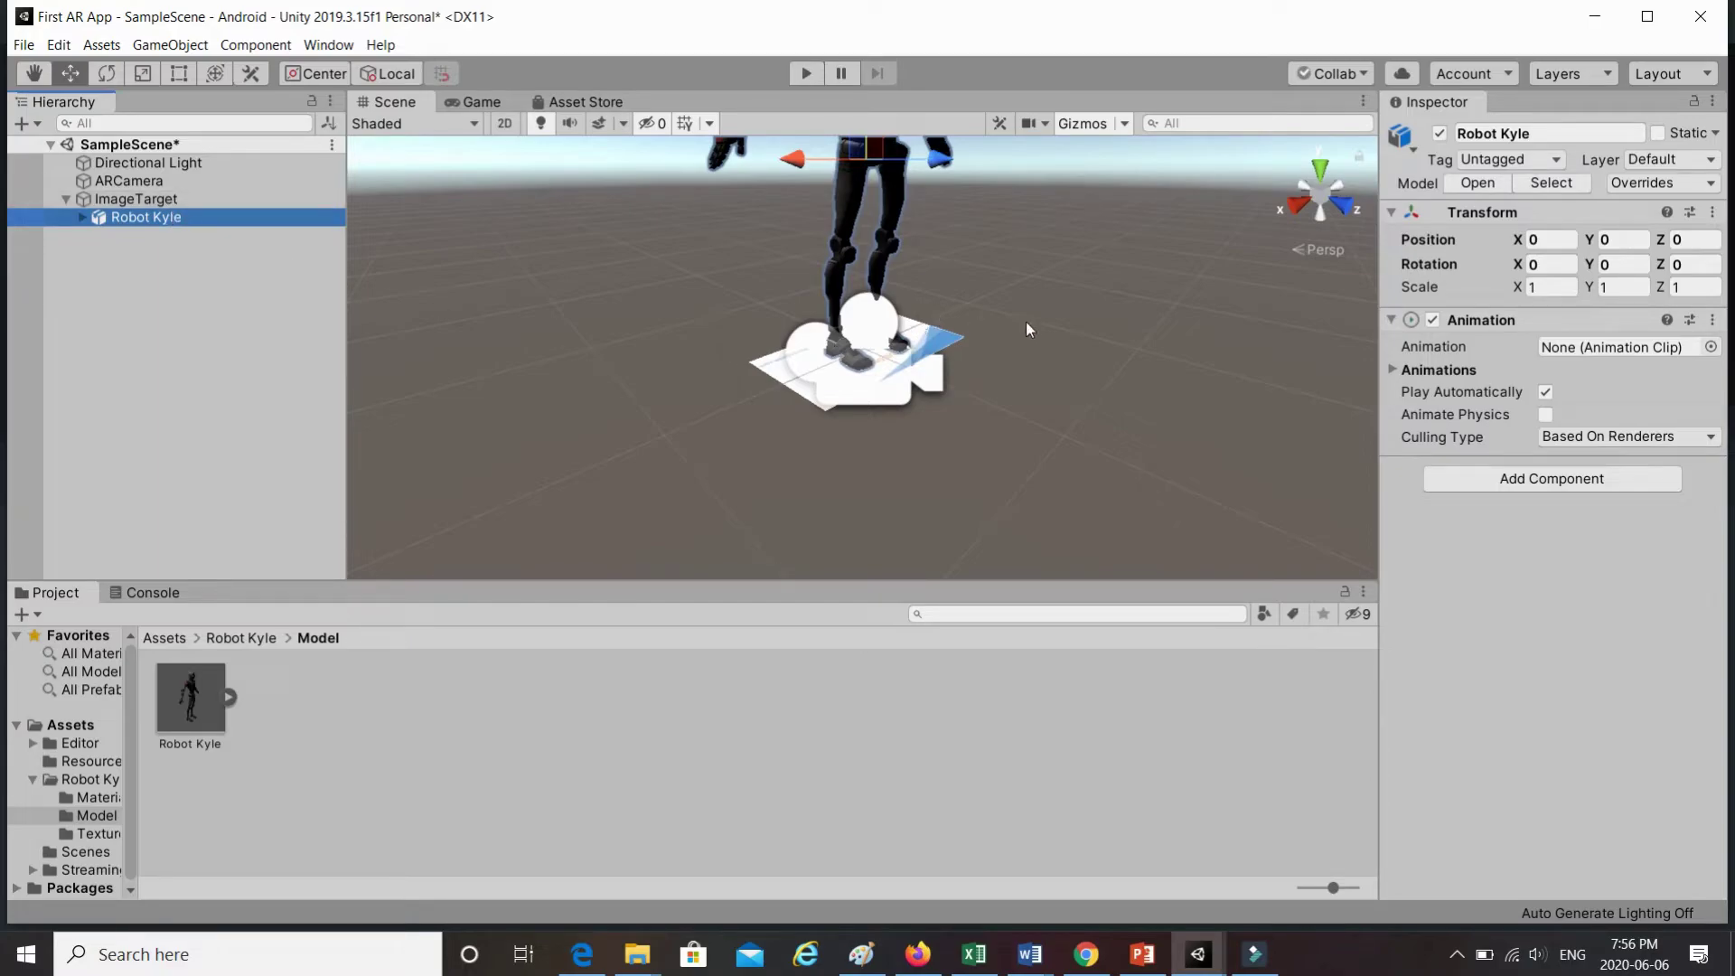
- Frame Robot Kyle in the Scene view and set its Rotation Y to 180
key("f")
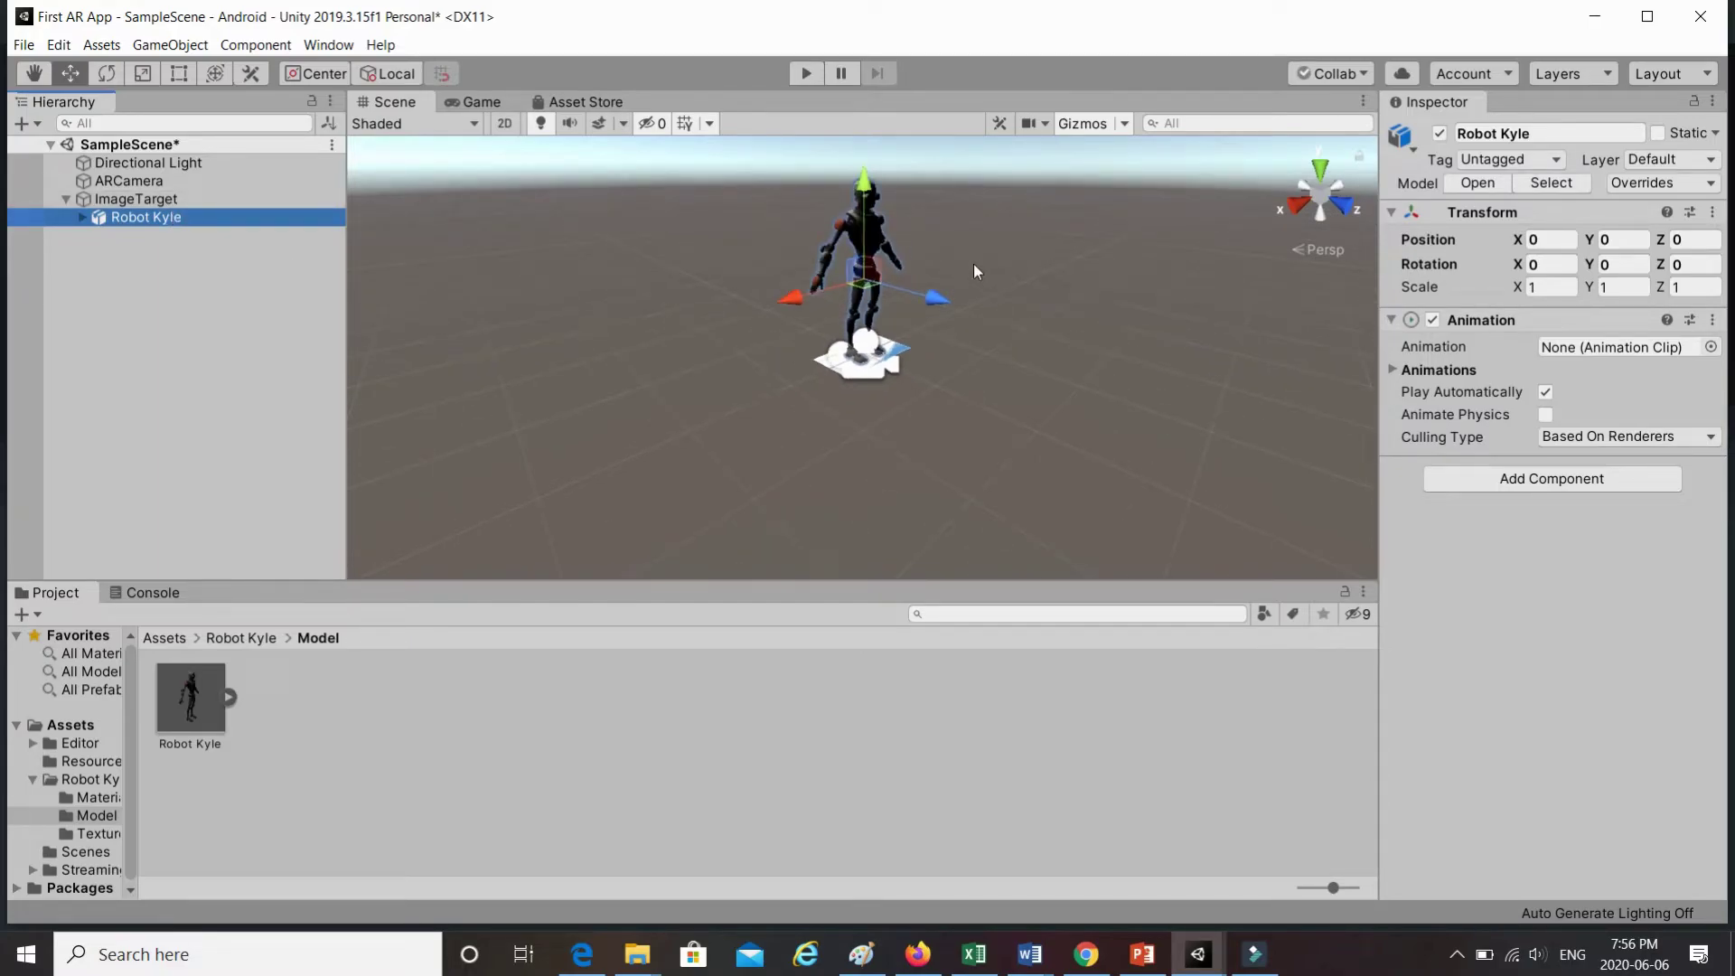
middle_click_drag(974, 264, 881, 380)
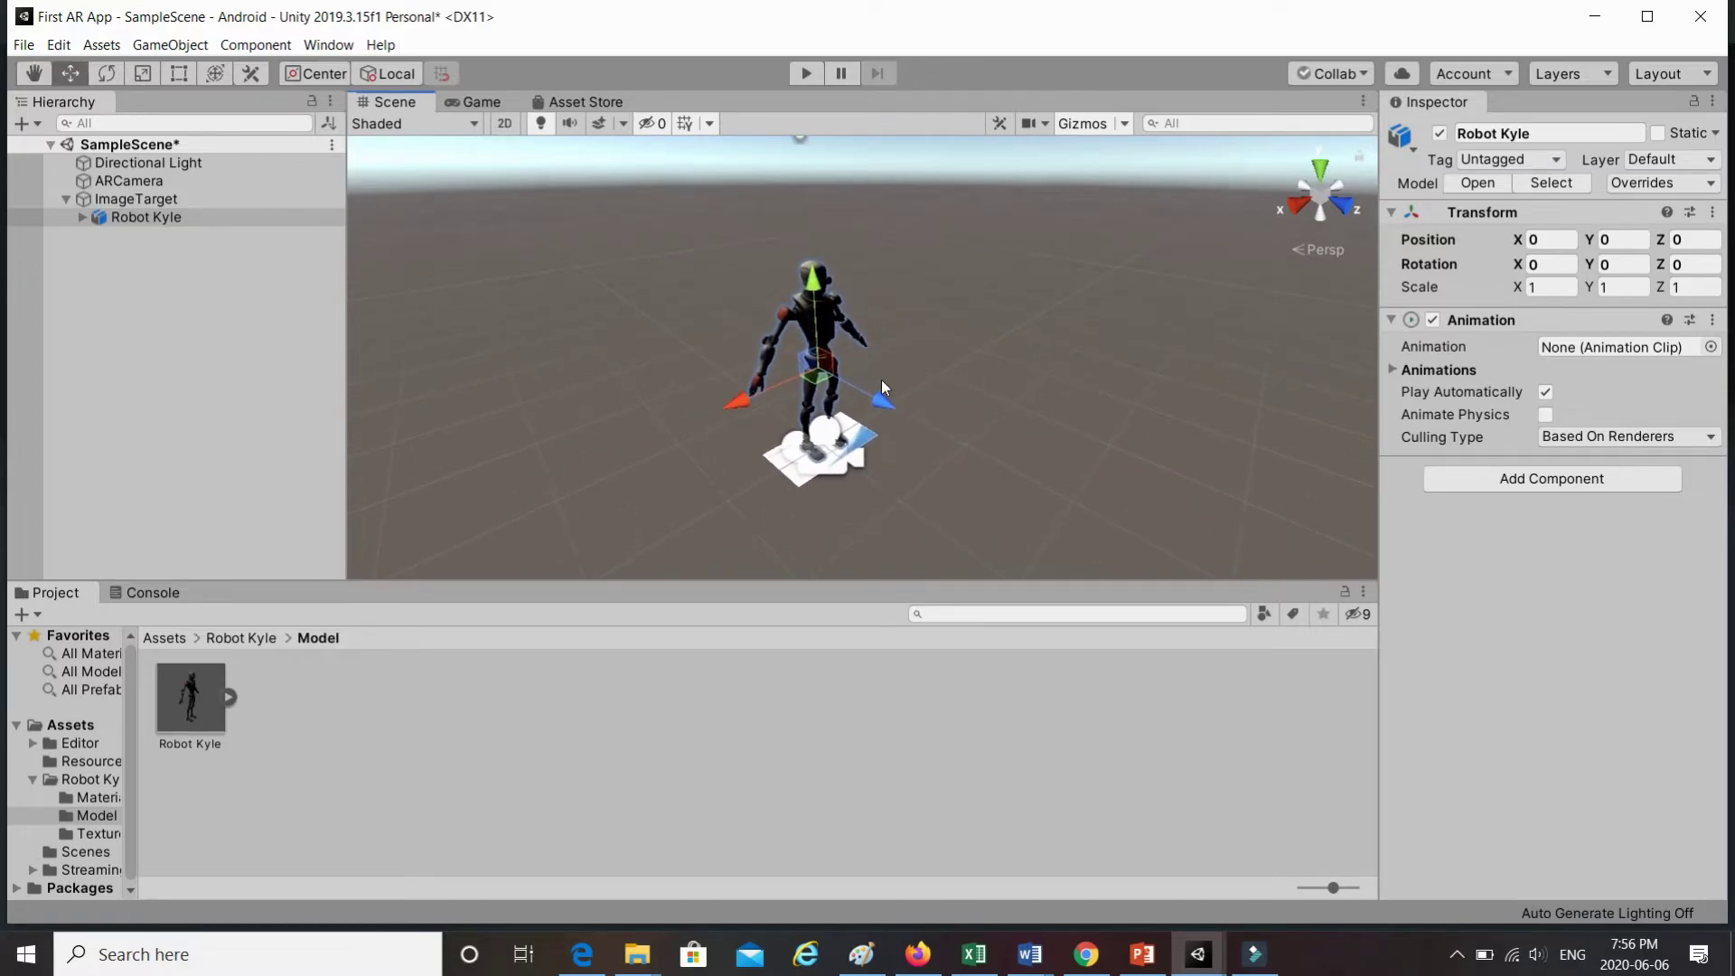
scroll(868, 382, "up", 2)
scroll(868, 383, "down", 1)
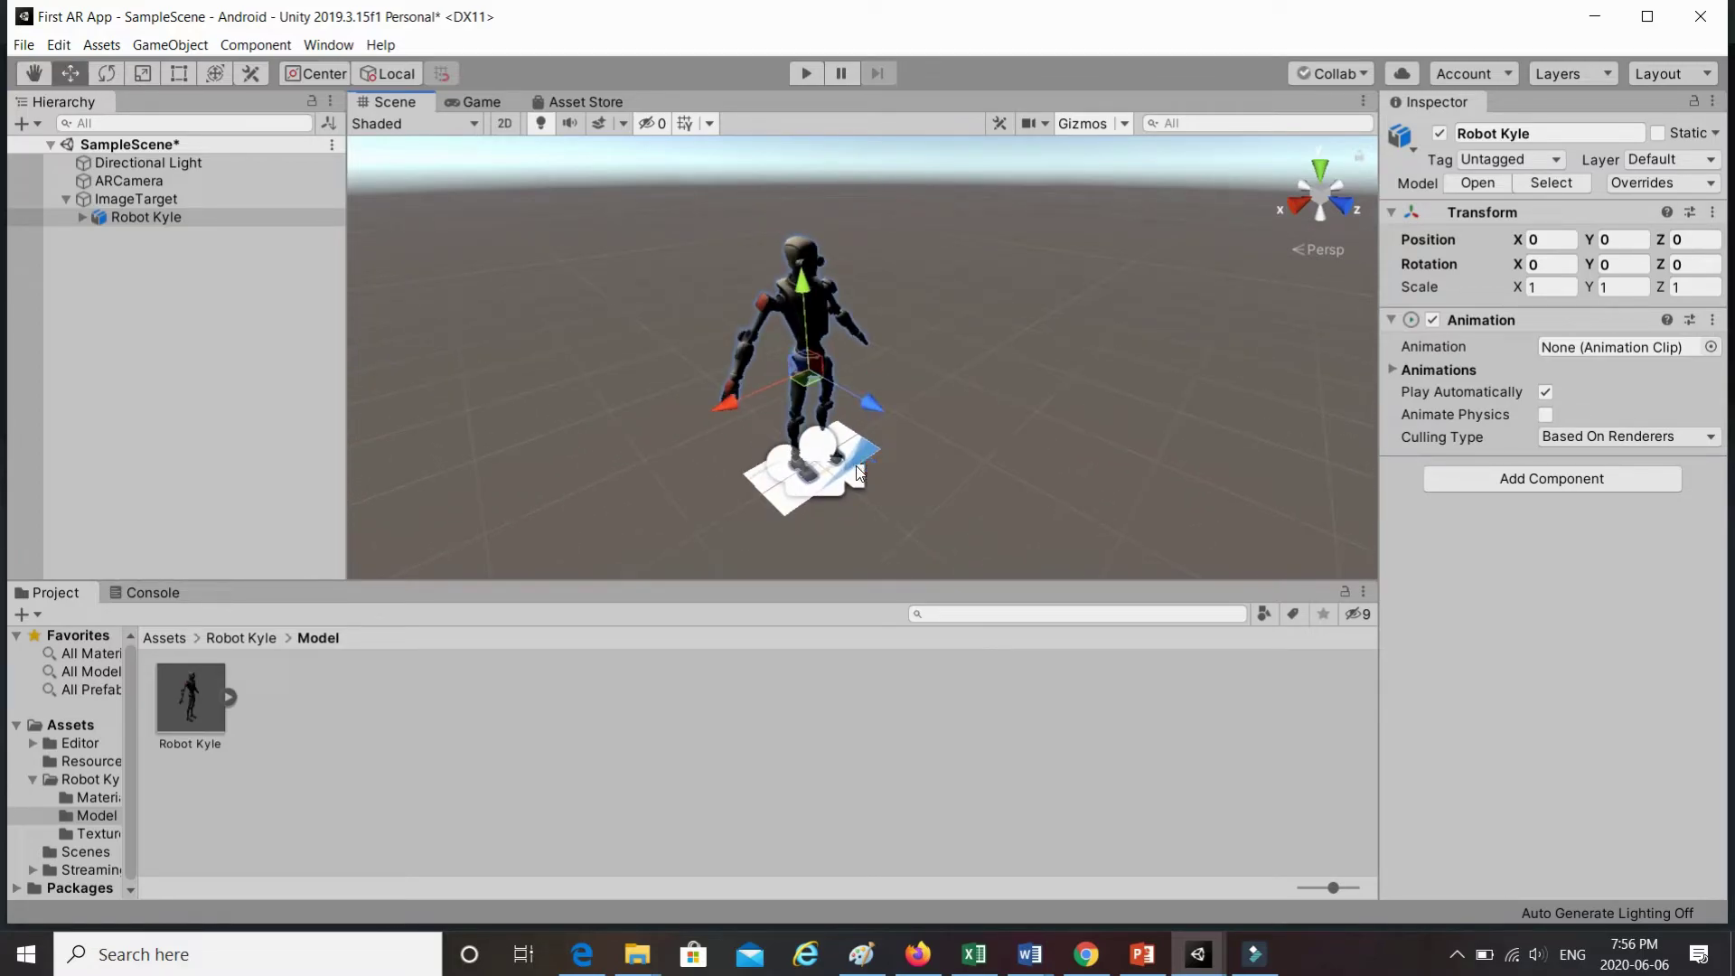
scroll(859, 470, "up", 1)
scroll(942, 439, "up", 3)
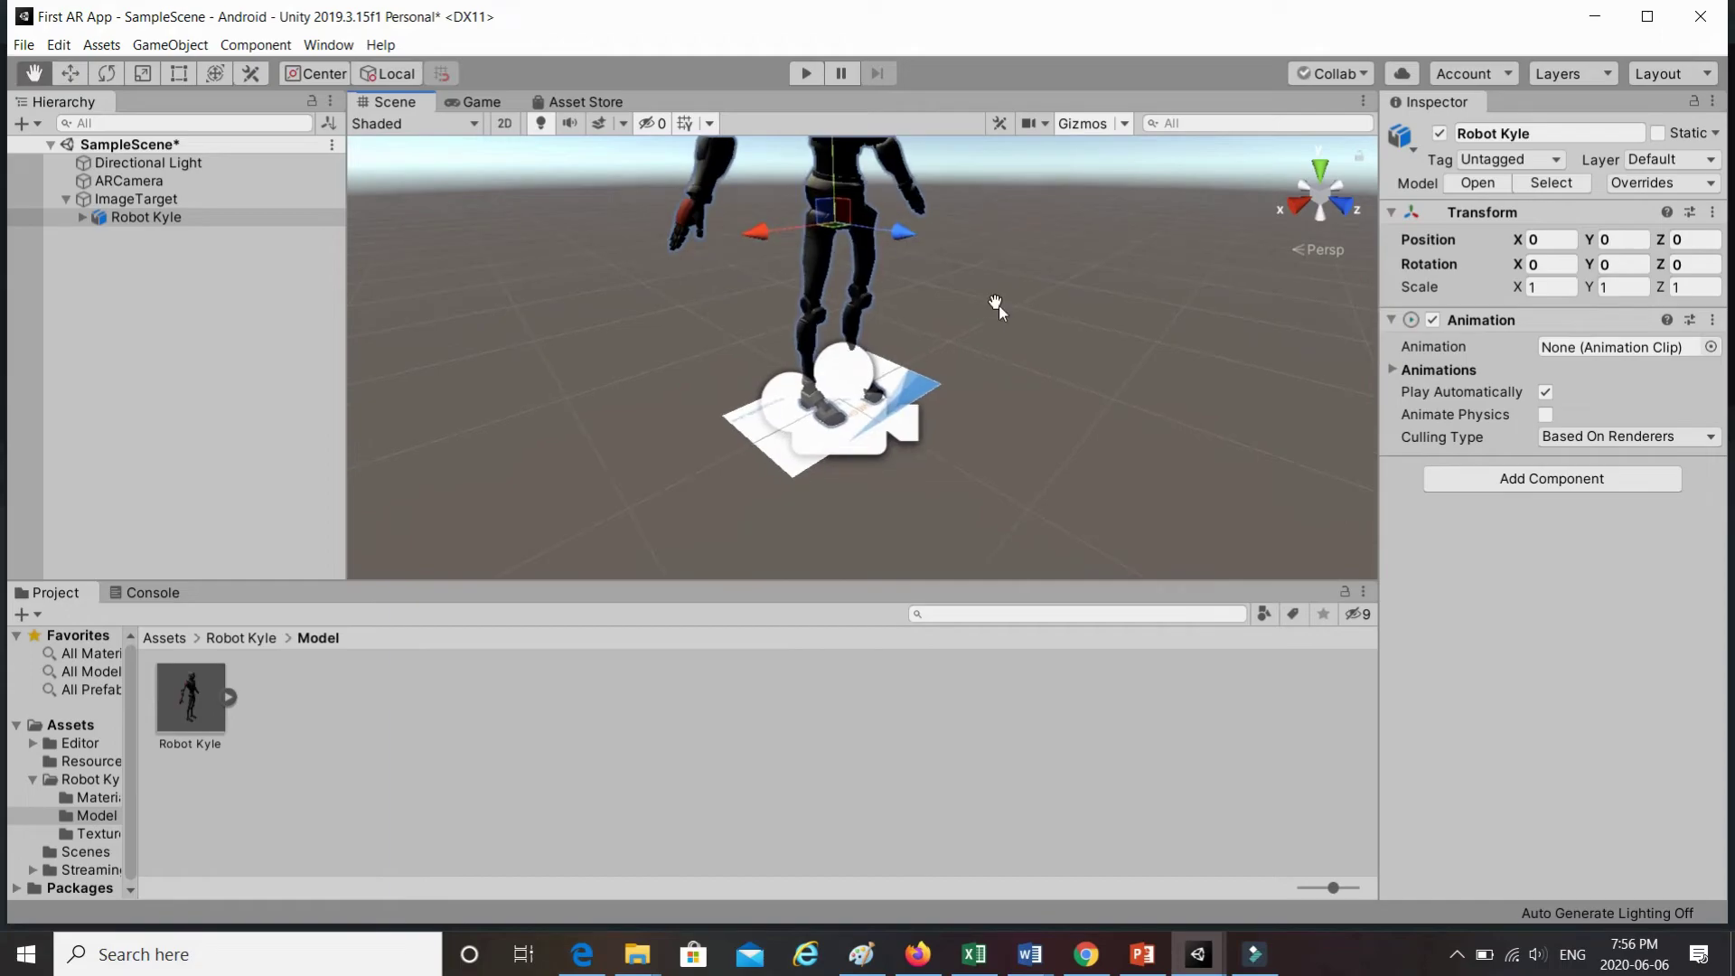
scroll(882, 402, "up", 3)
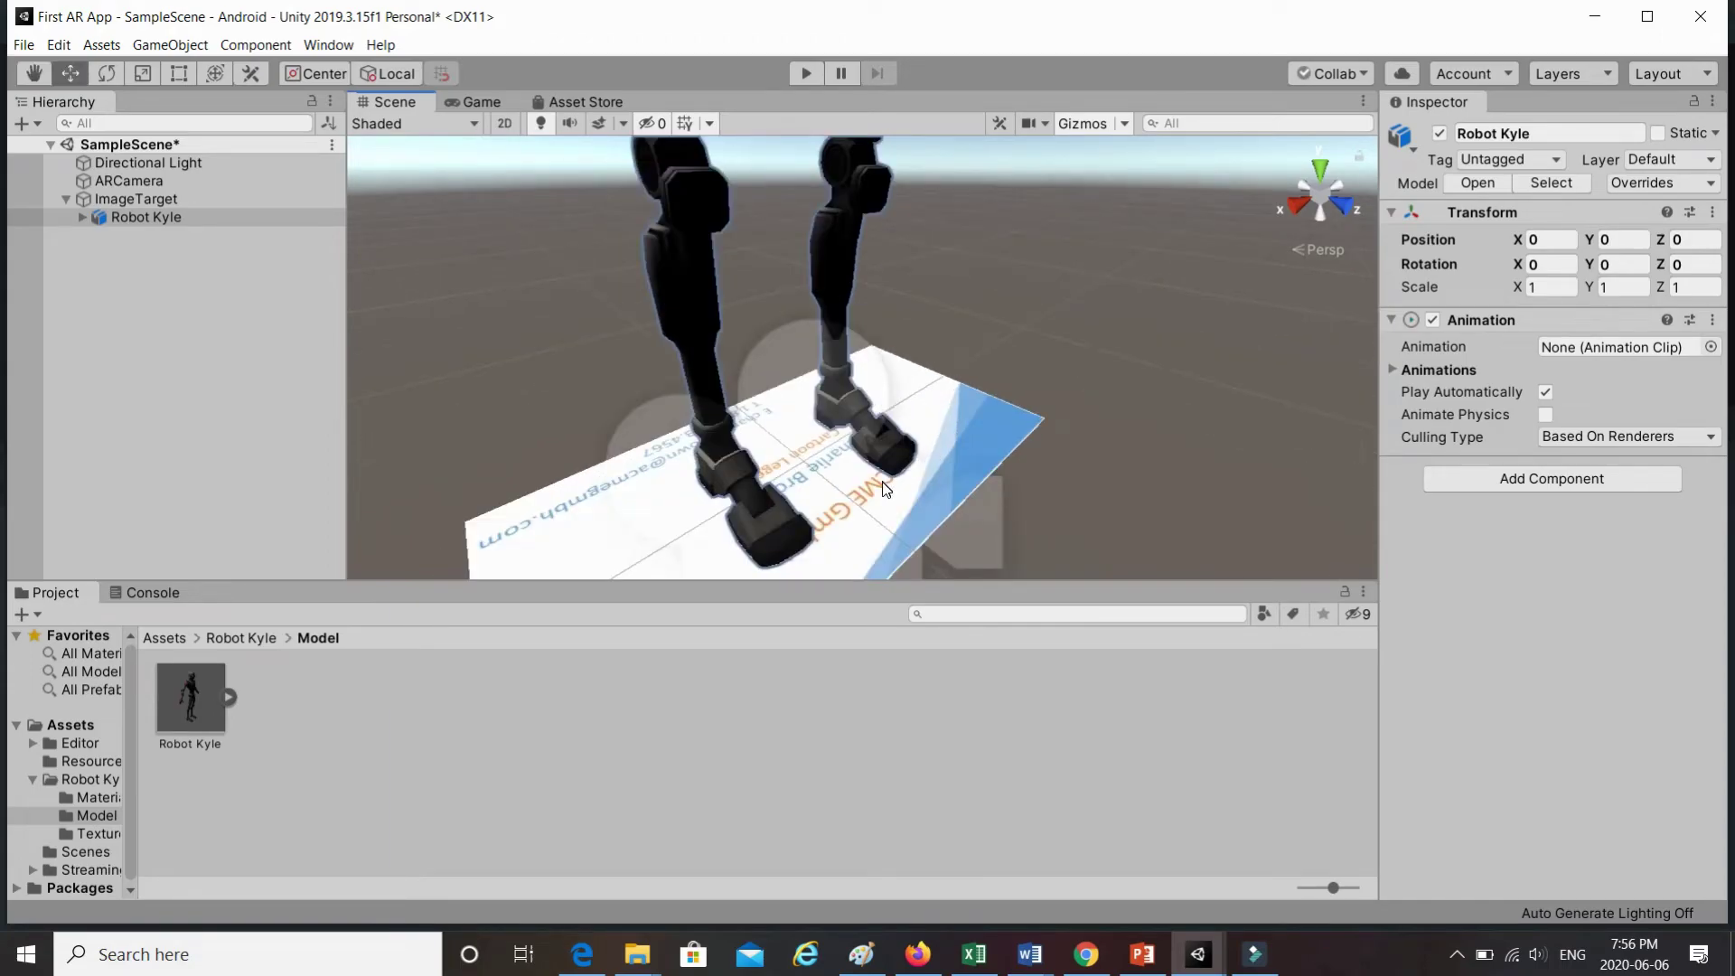
scroll(882, 382, "down", 5)
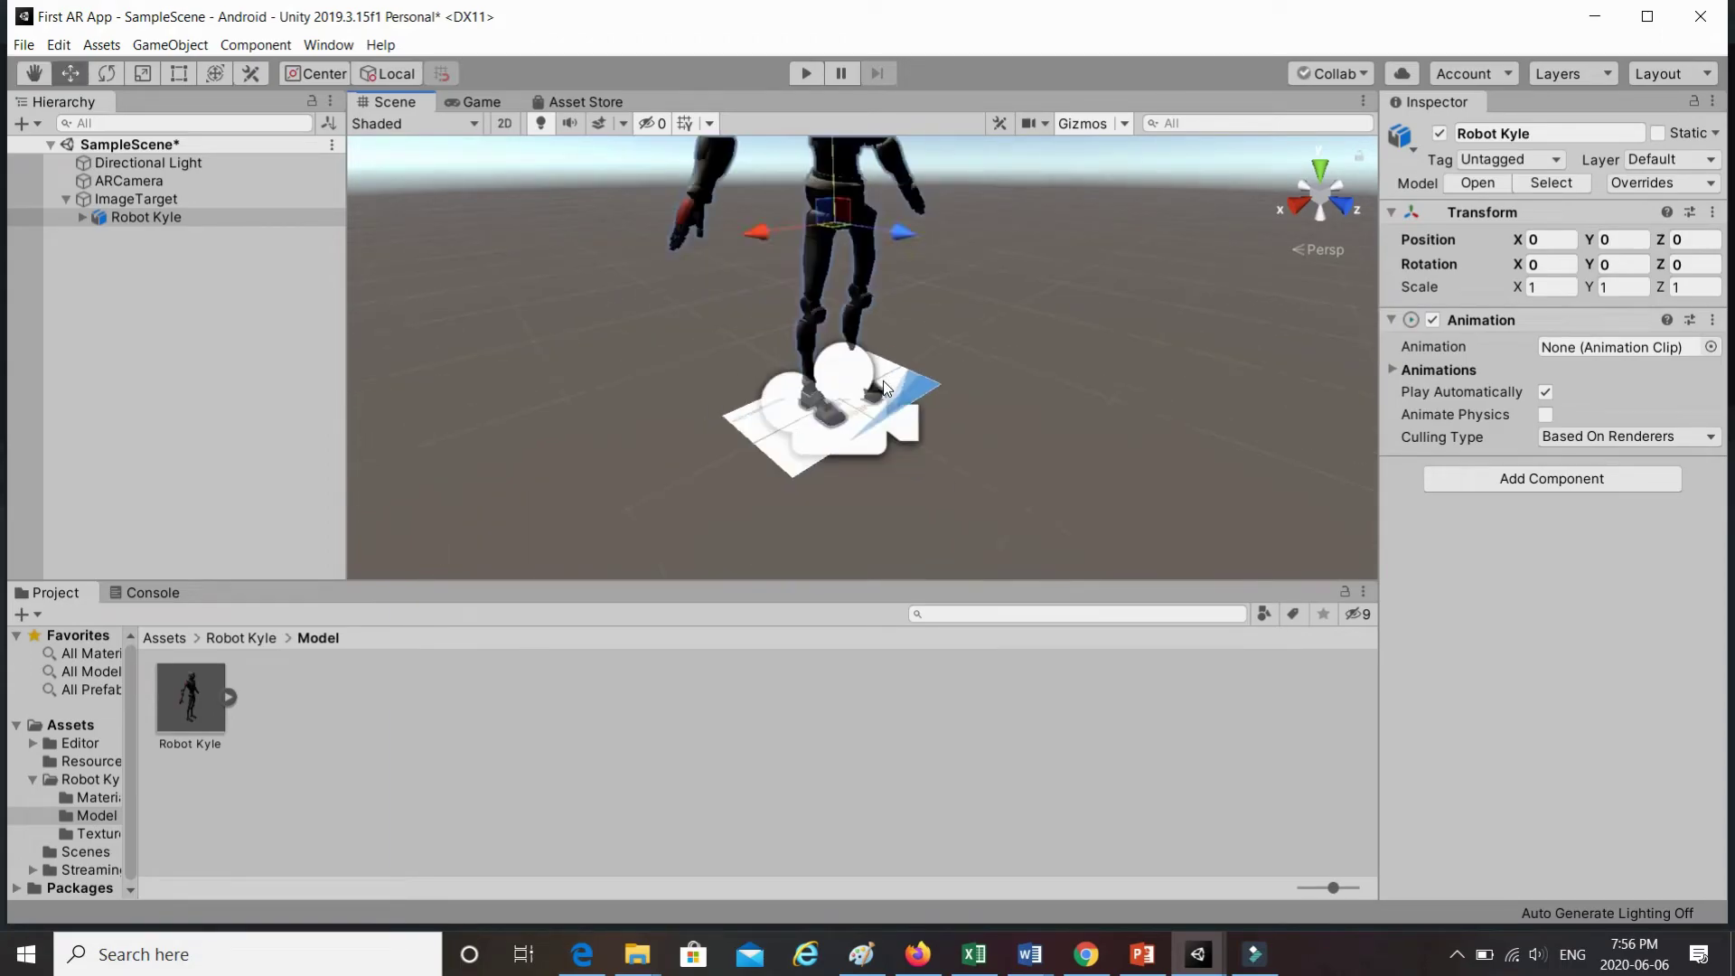
left_click(517, 258)
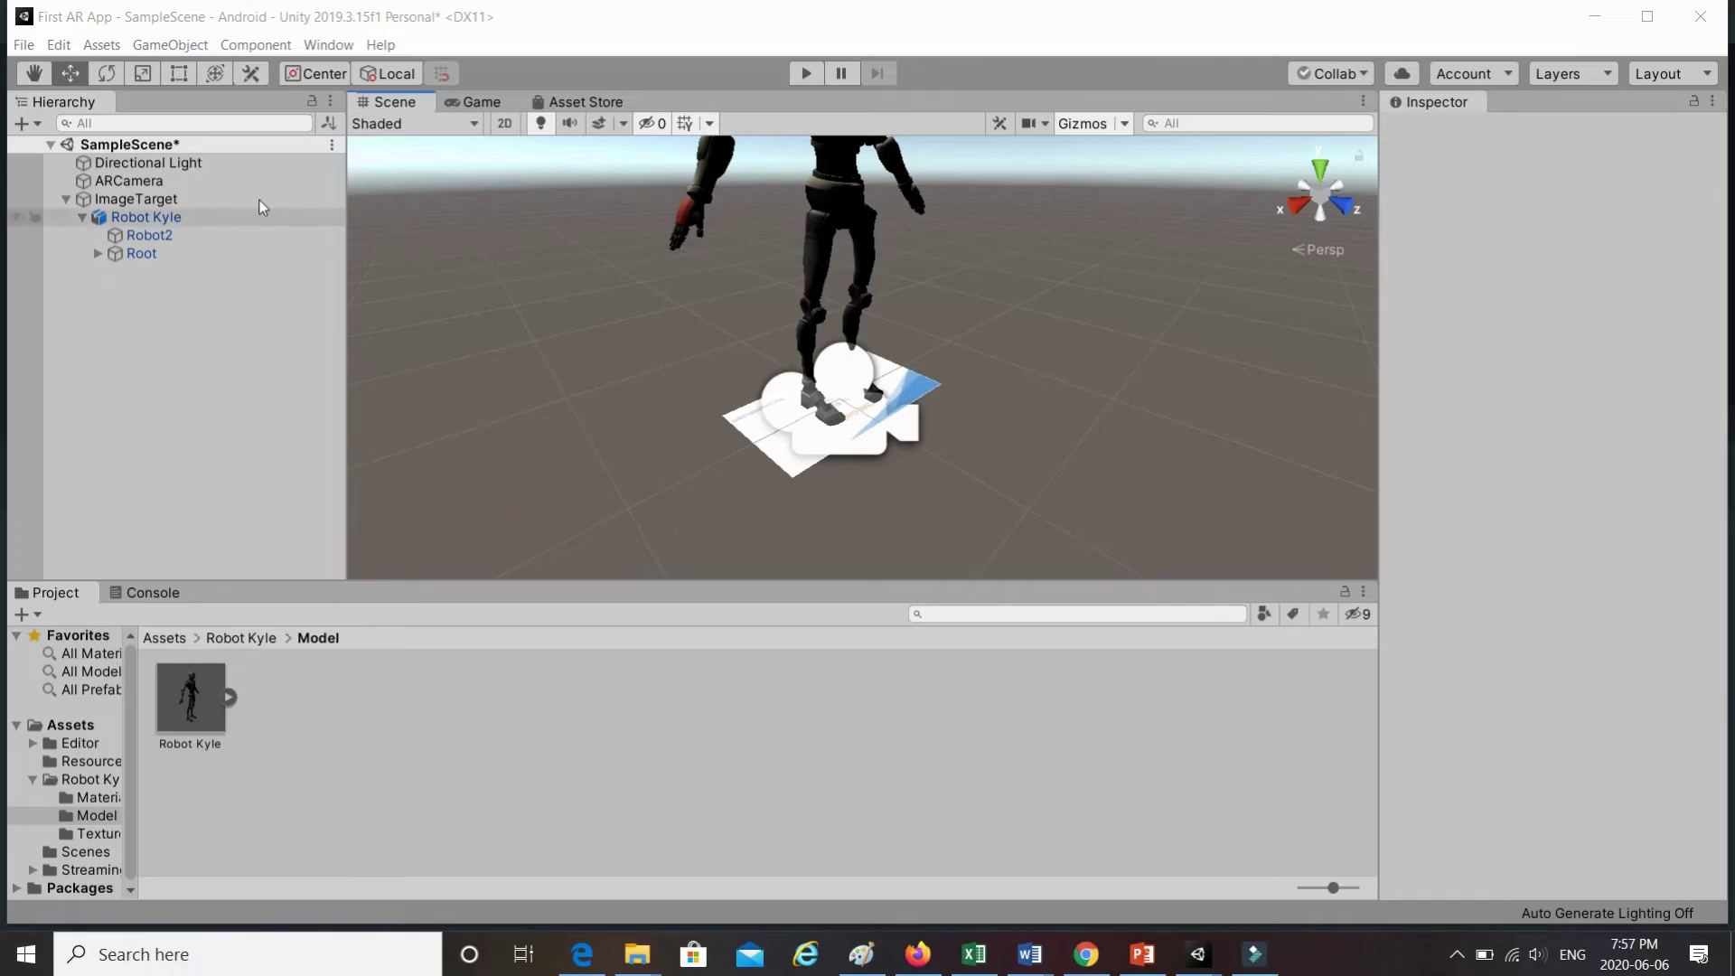
left_click(159, 218)
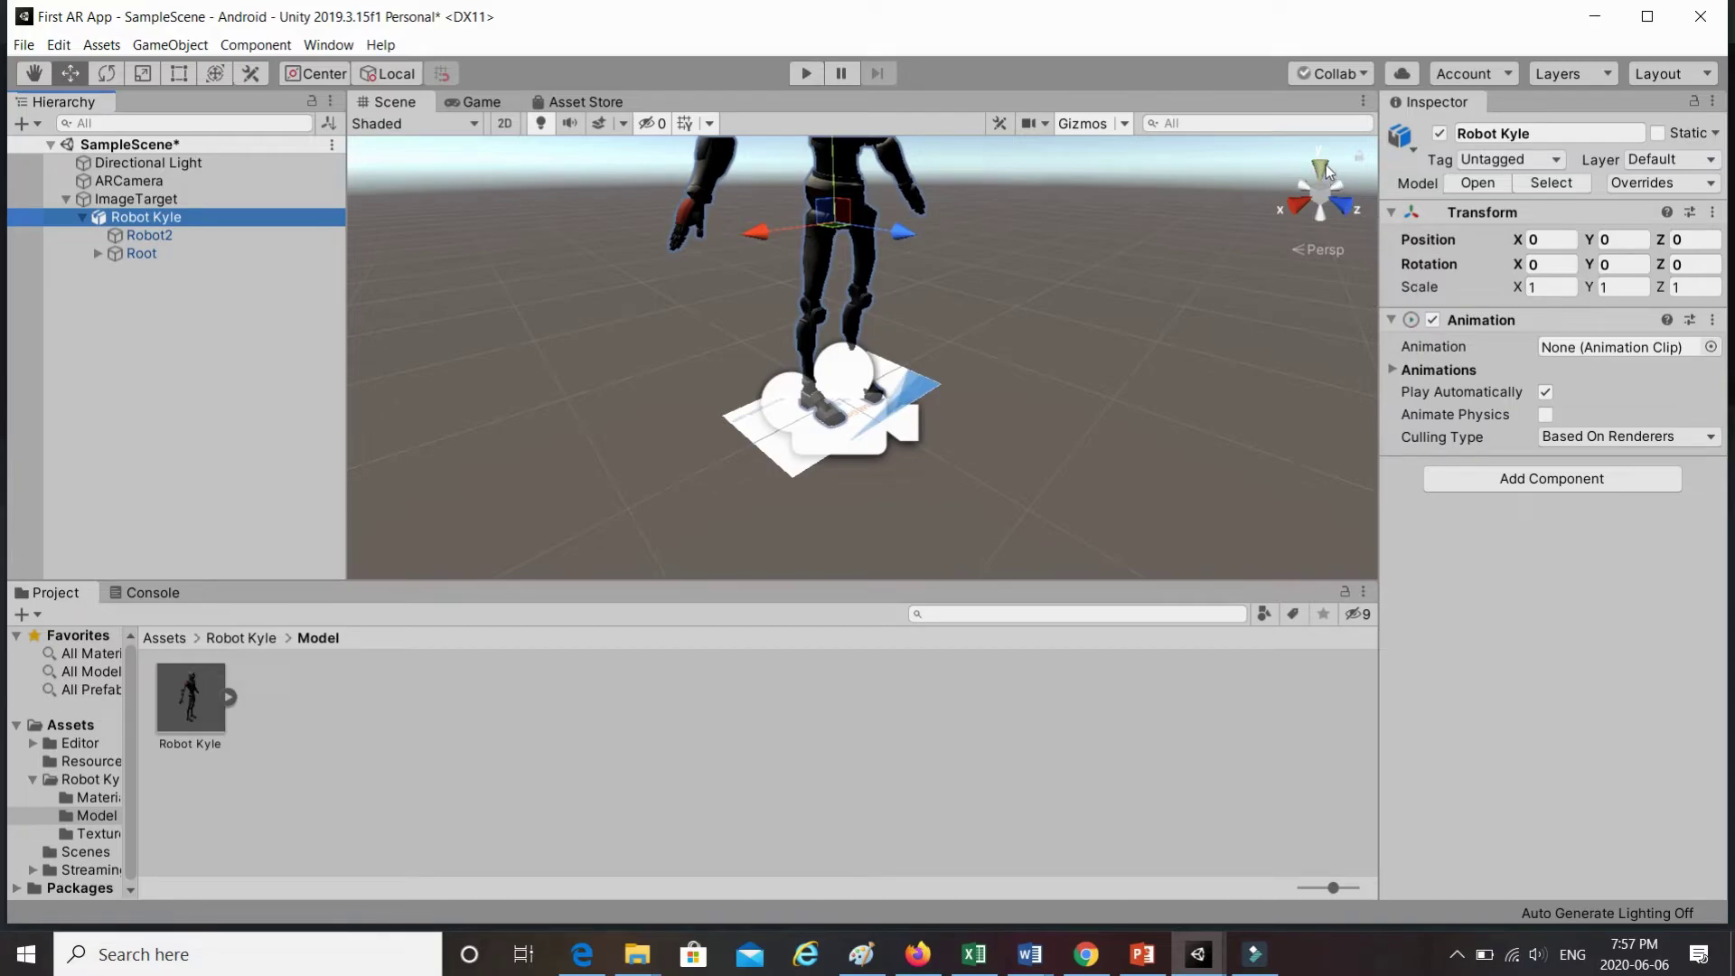
left_click(1609, 265)
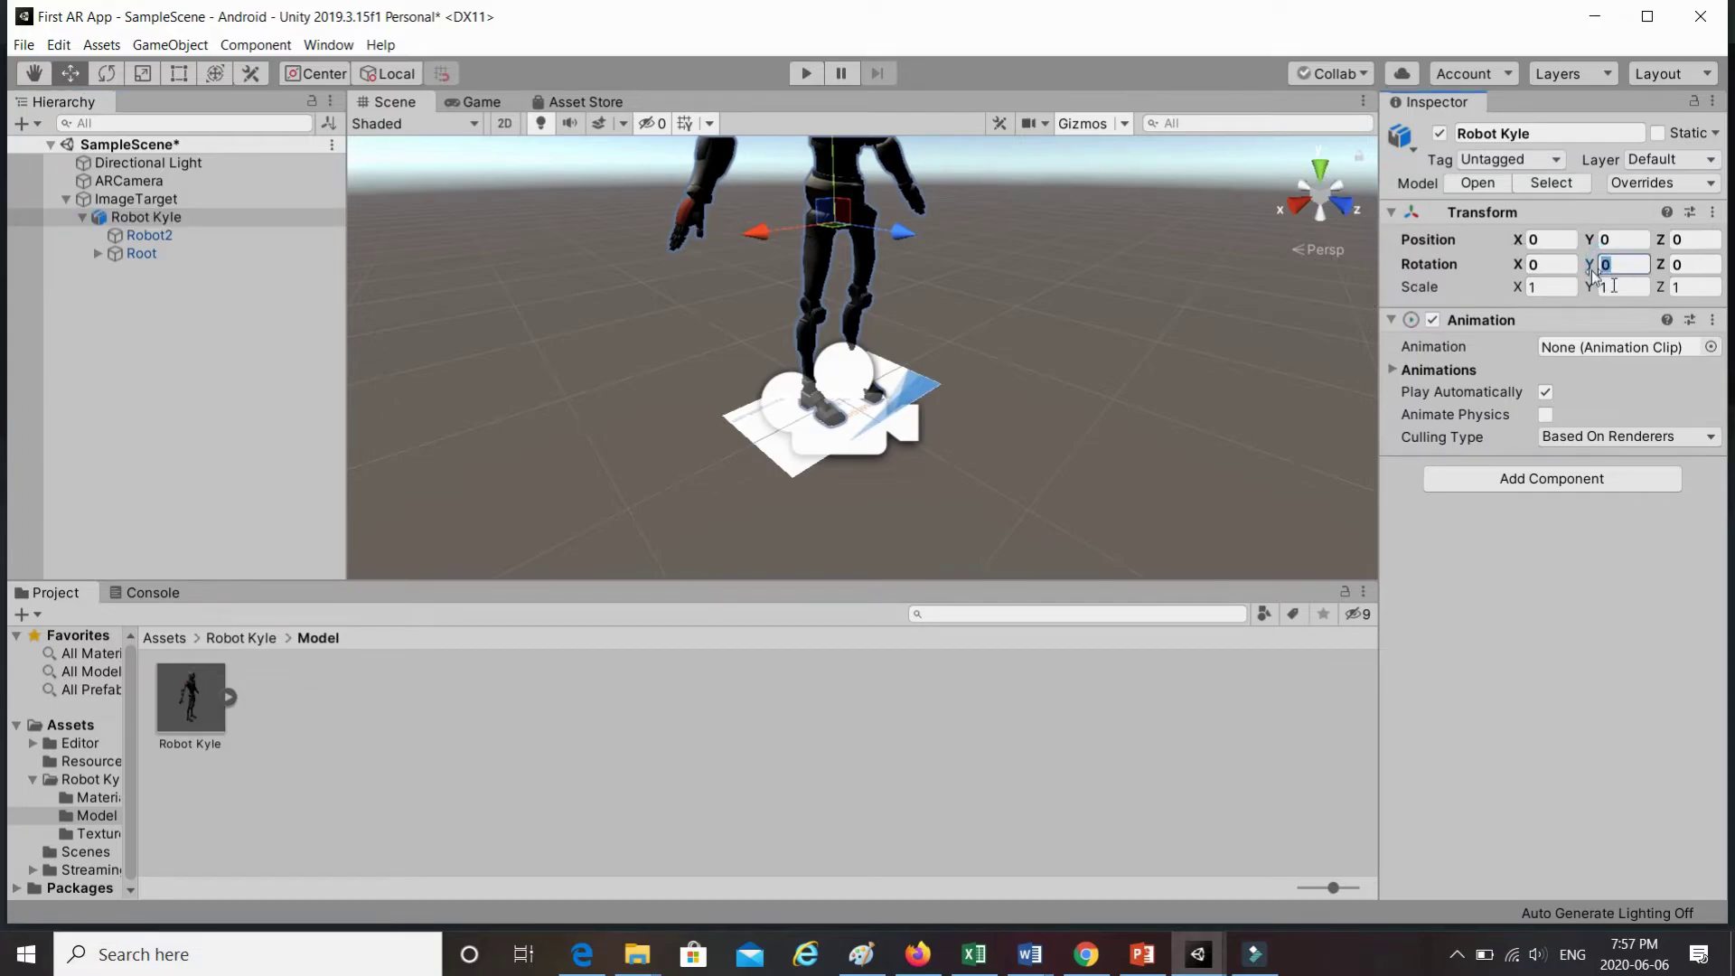
type("180")
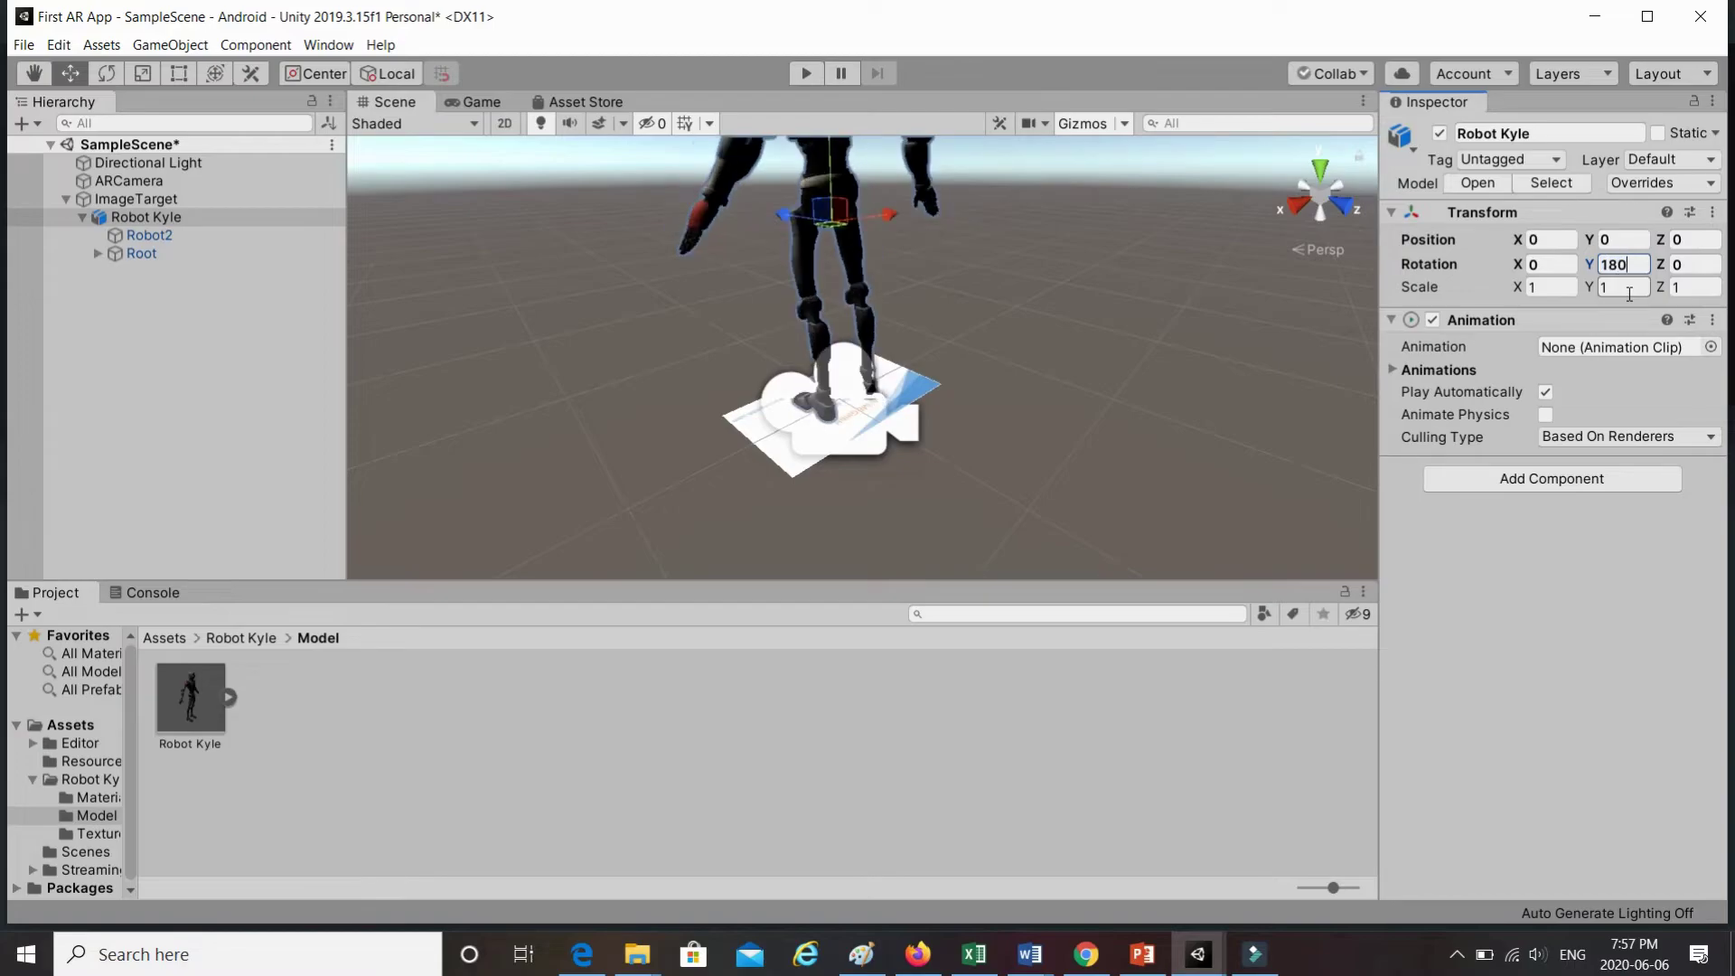
left_click(952, 349)
- Pan the Scene view to frame the whole robot, then select SampleScene from the file commands
scroll(841, 299, "down", 3)
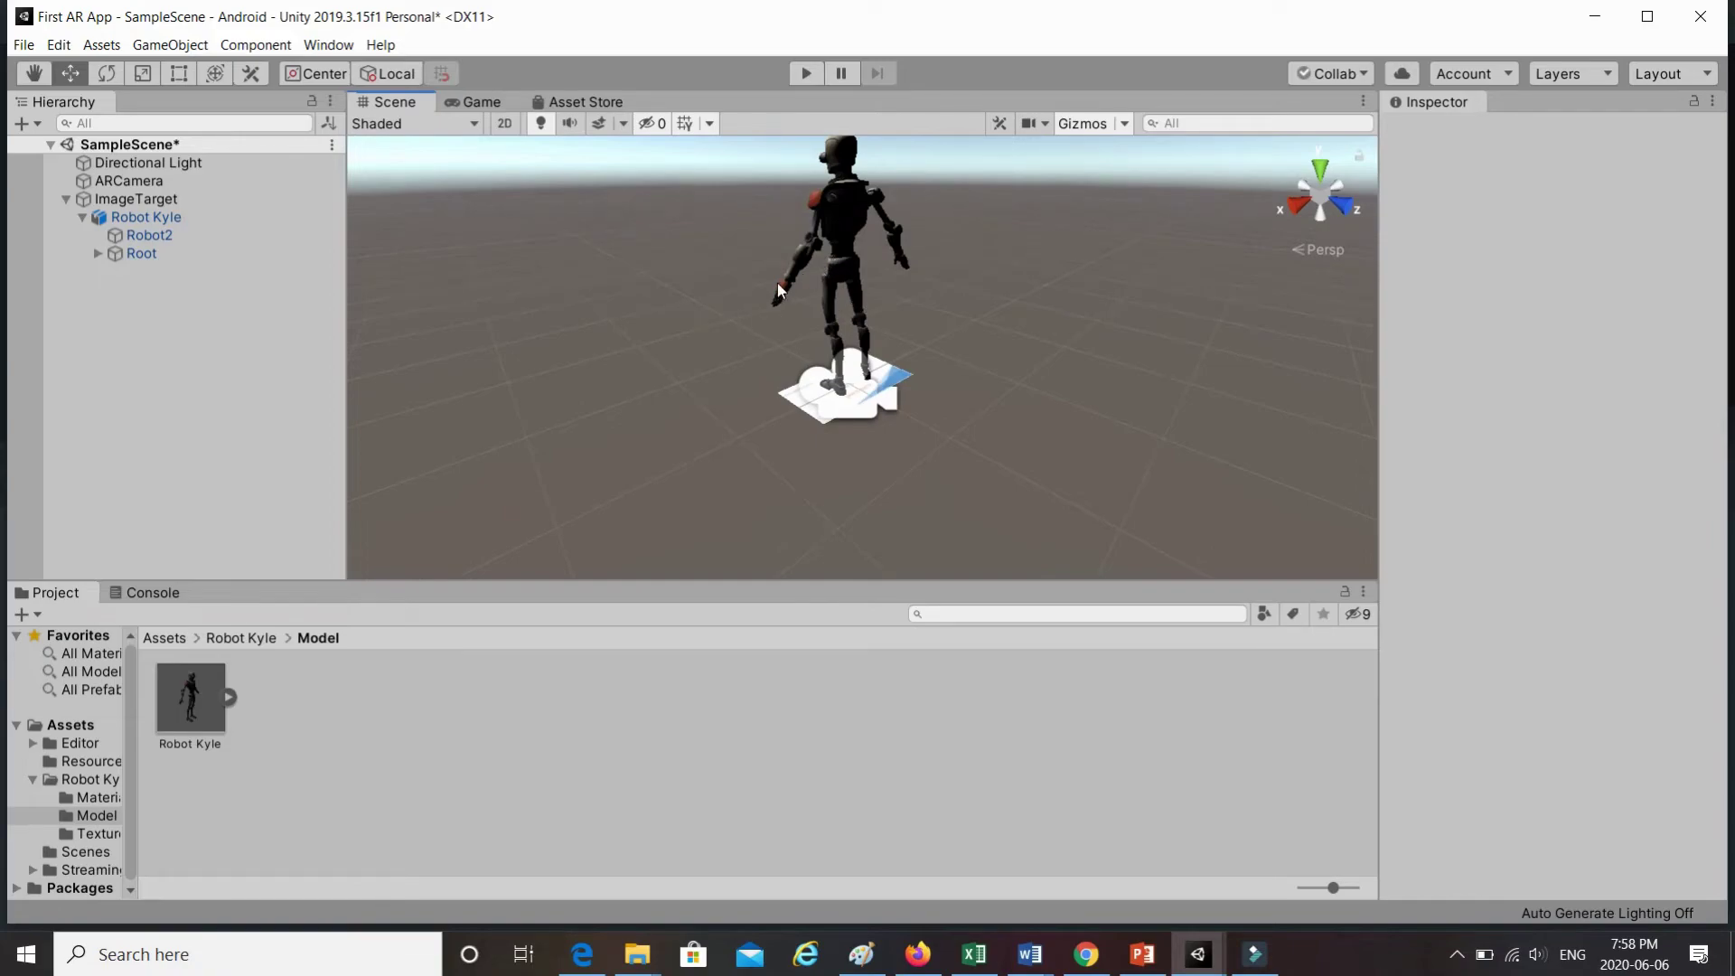
middle_click_drag(778, 284, 736, 342)
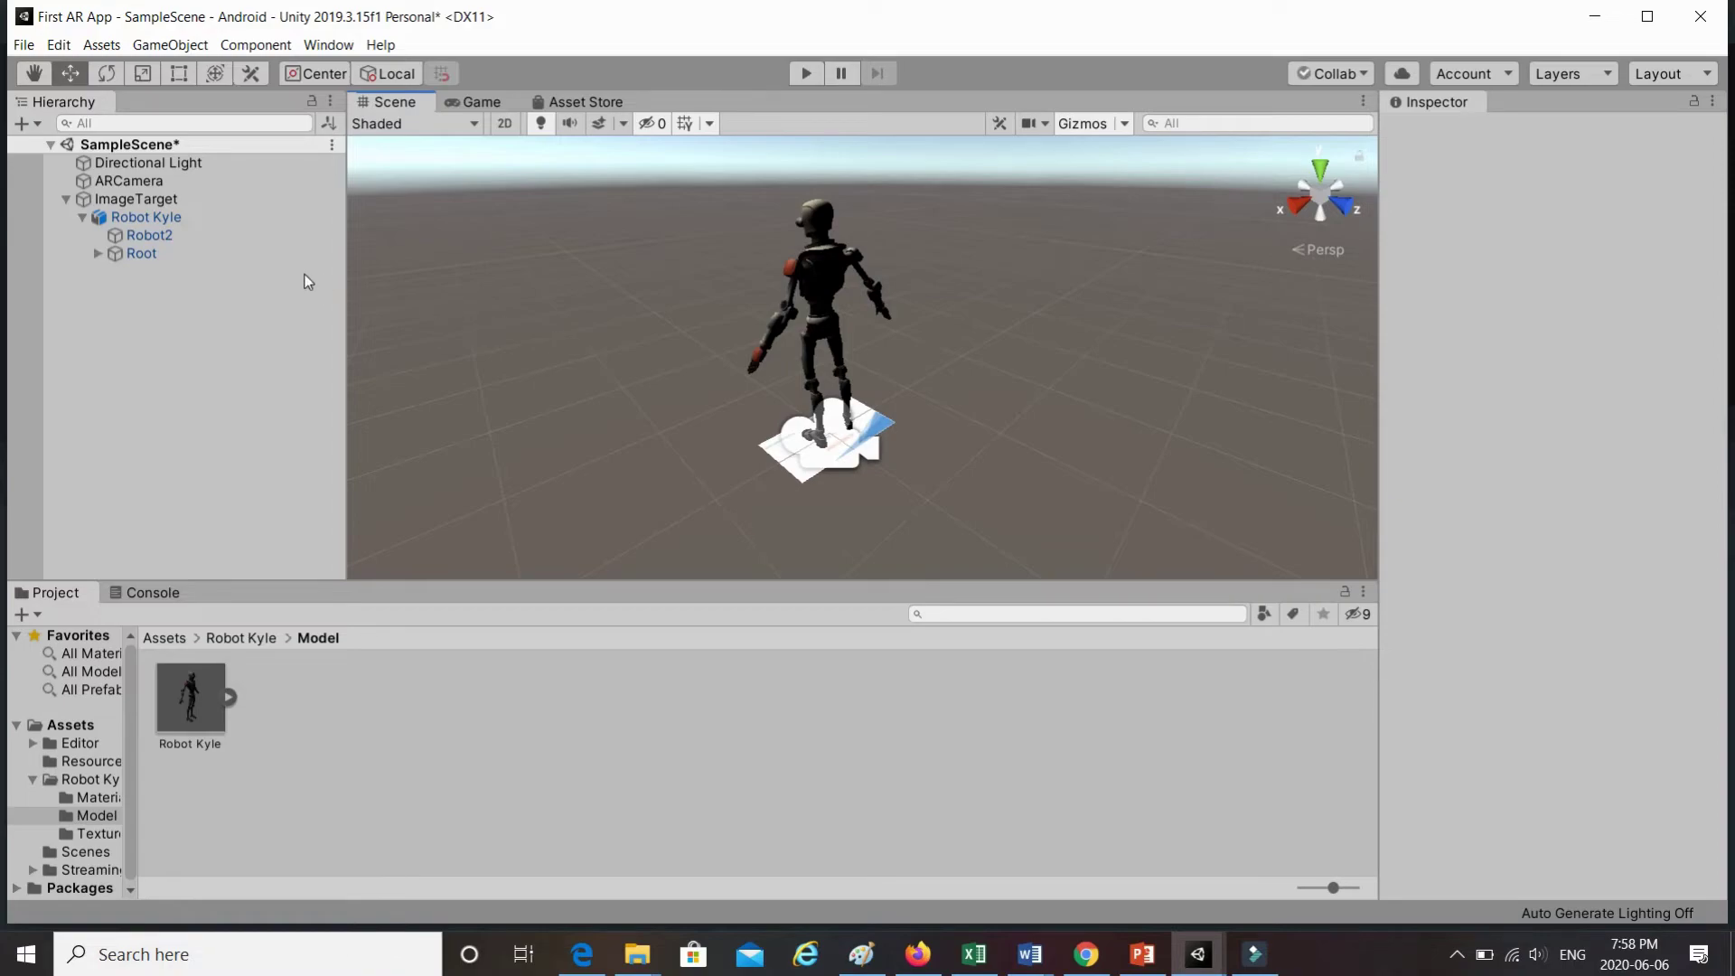
left_click(25, 45)
left_click(255, 359)
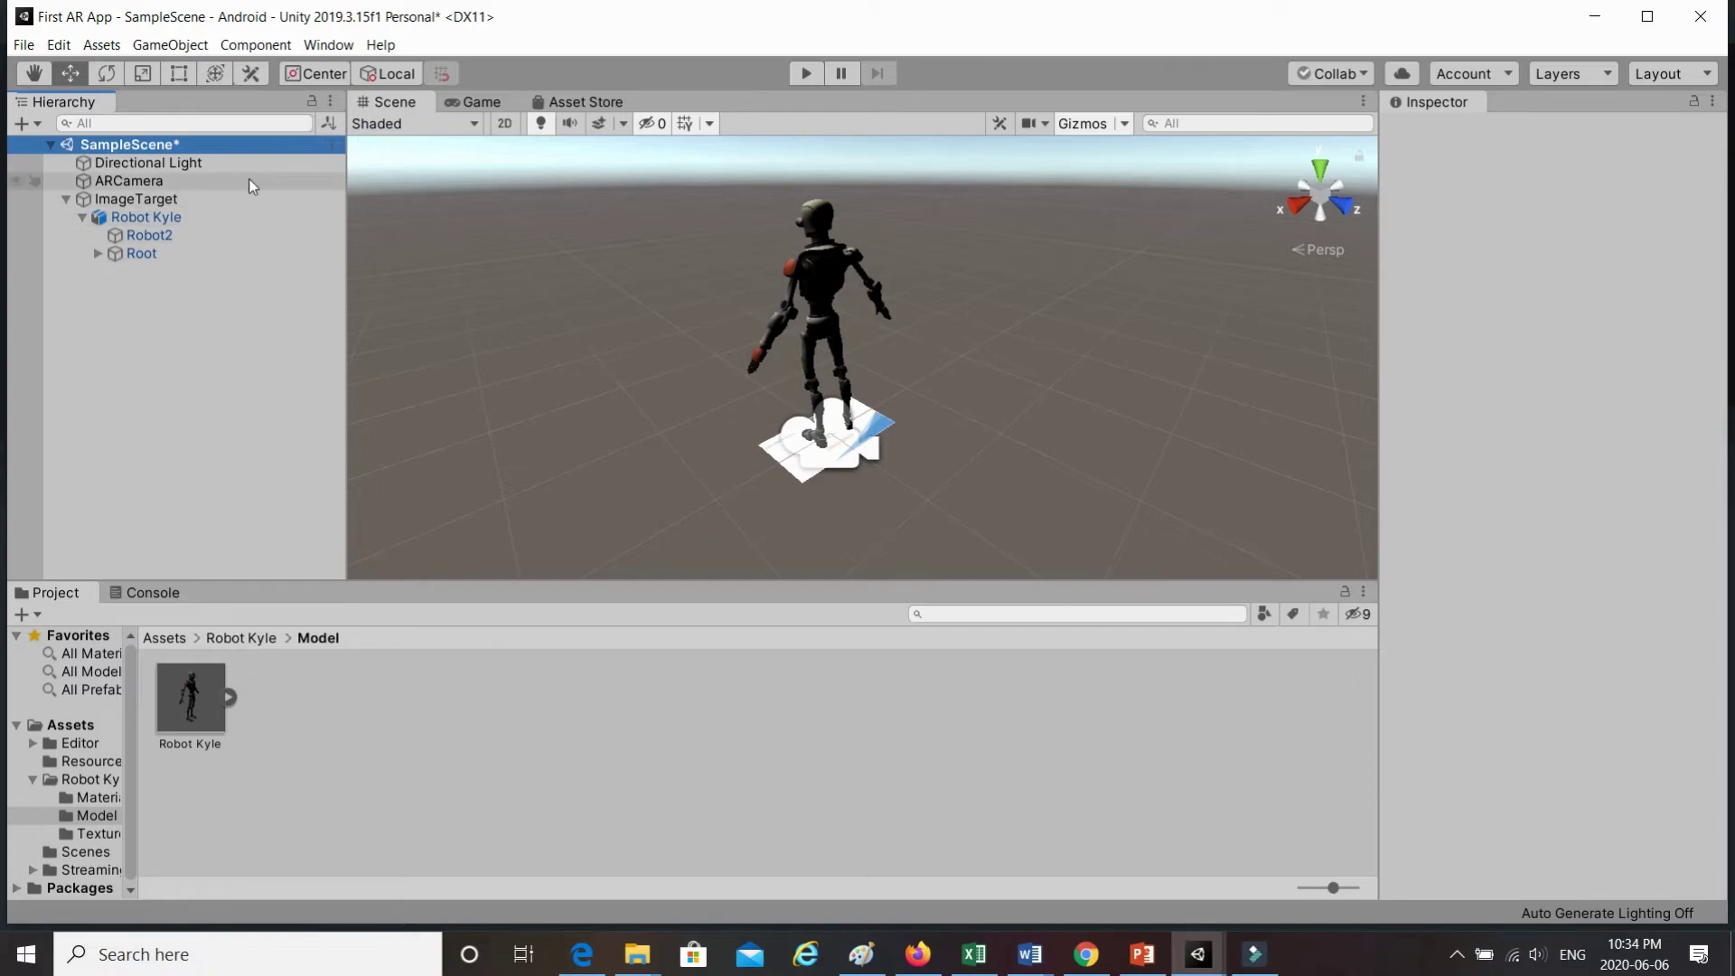
- Save SampleScene as Scene1 in Assets, then enter Play mode to test tracking
right_click(260, 151)
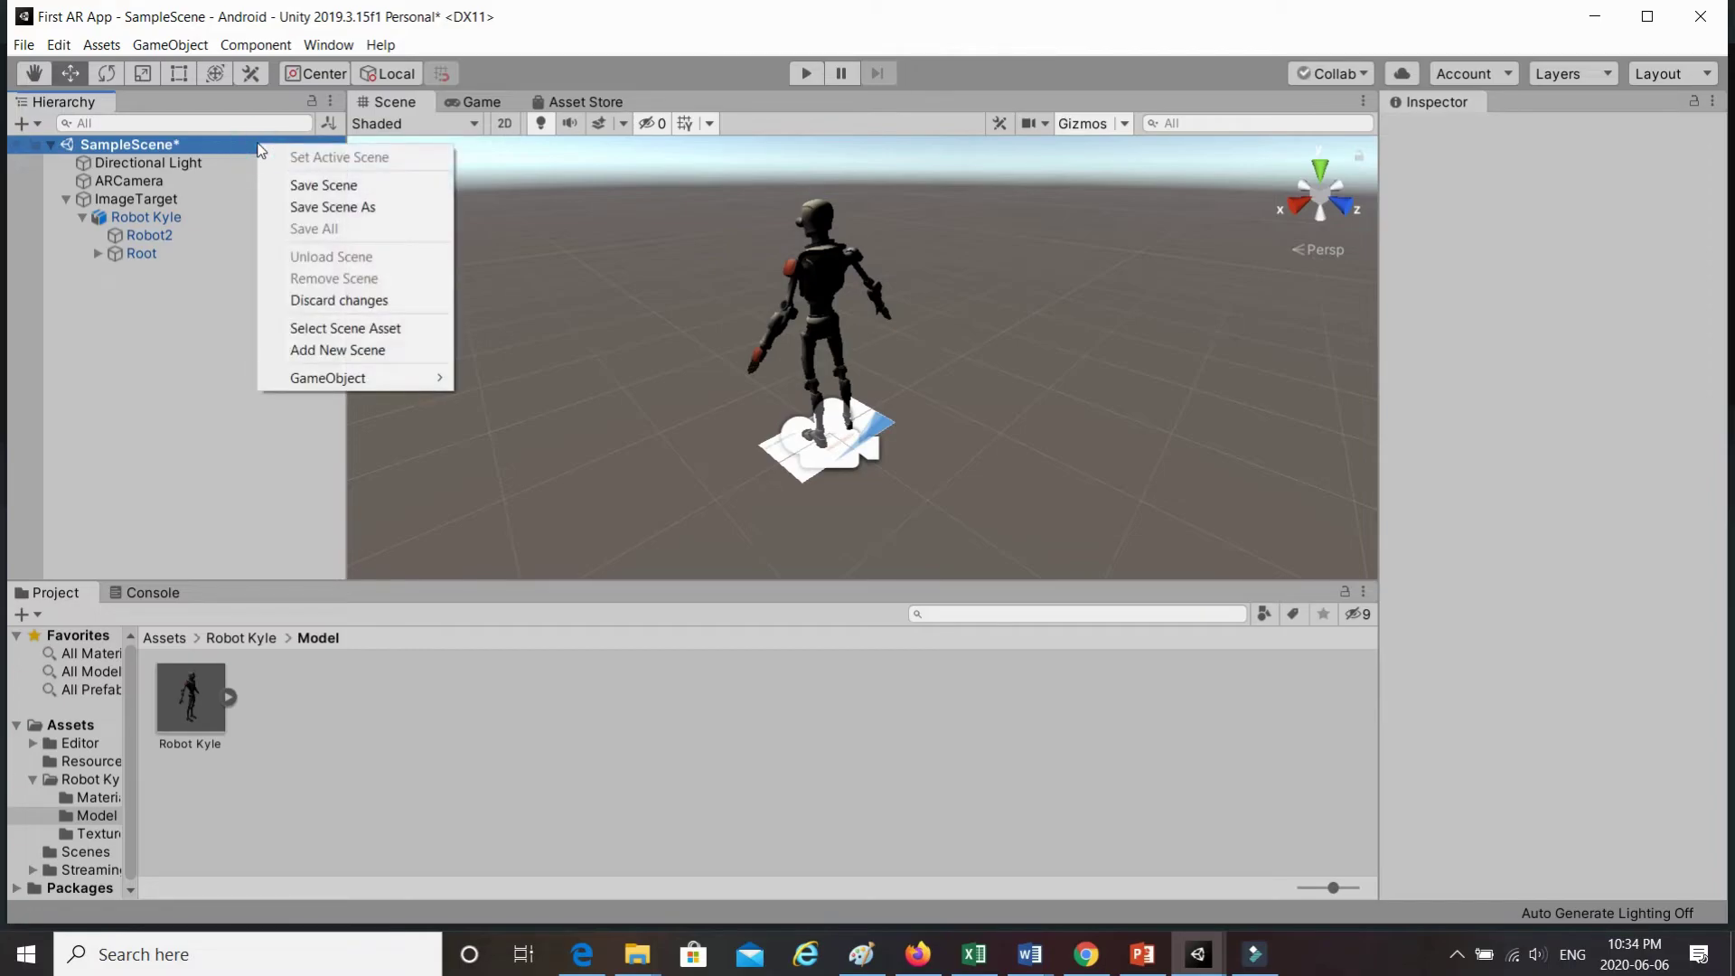
left_click(327, 207)
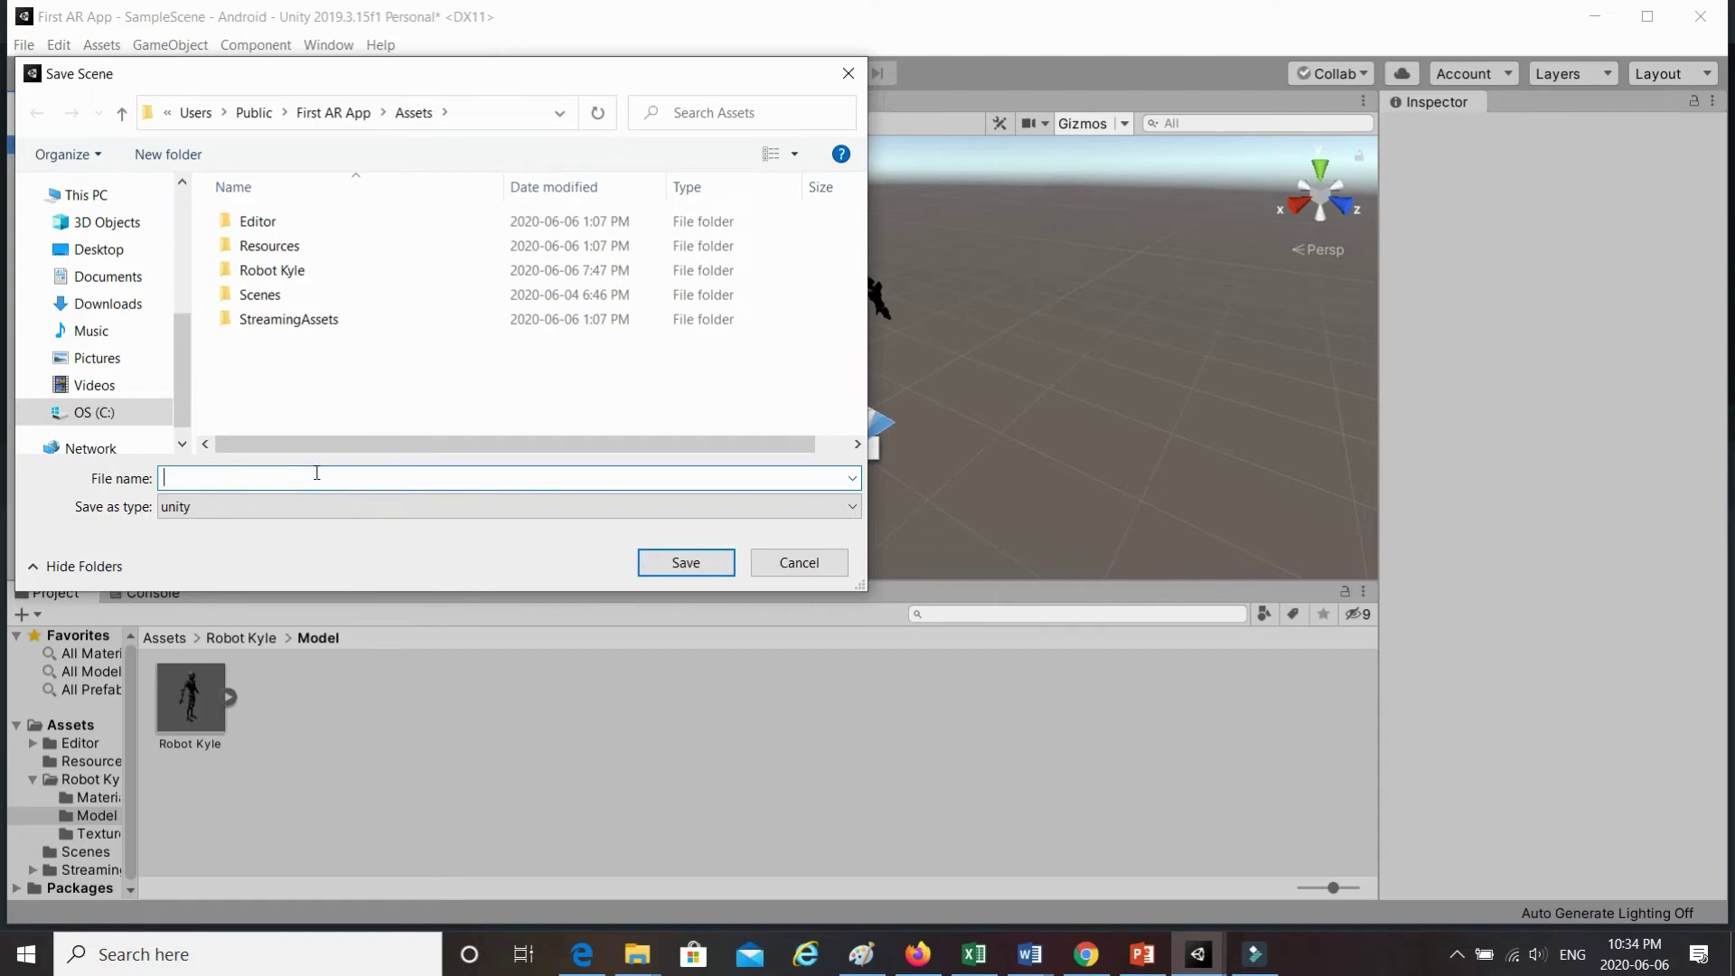
type("Scene")
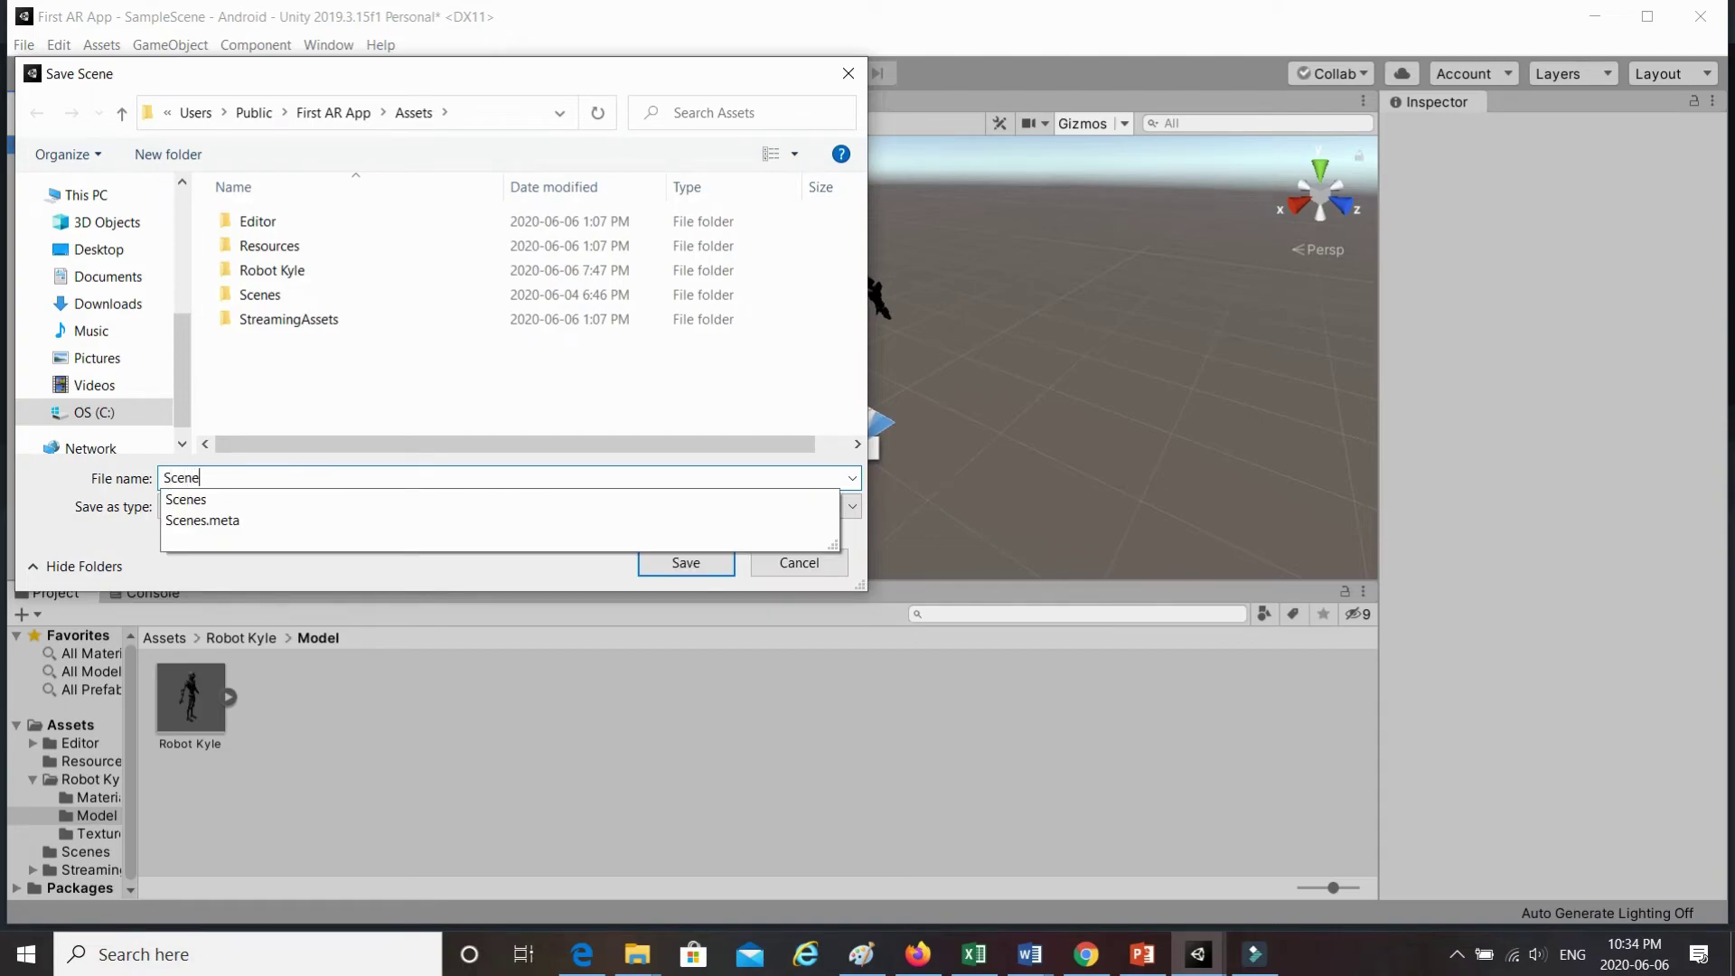
type("1")
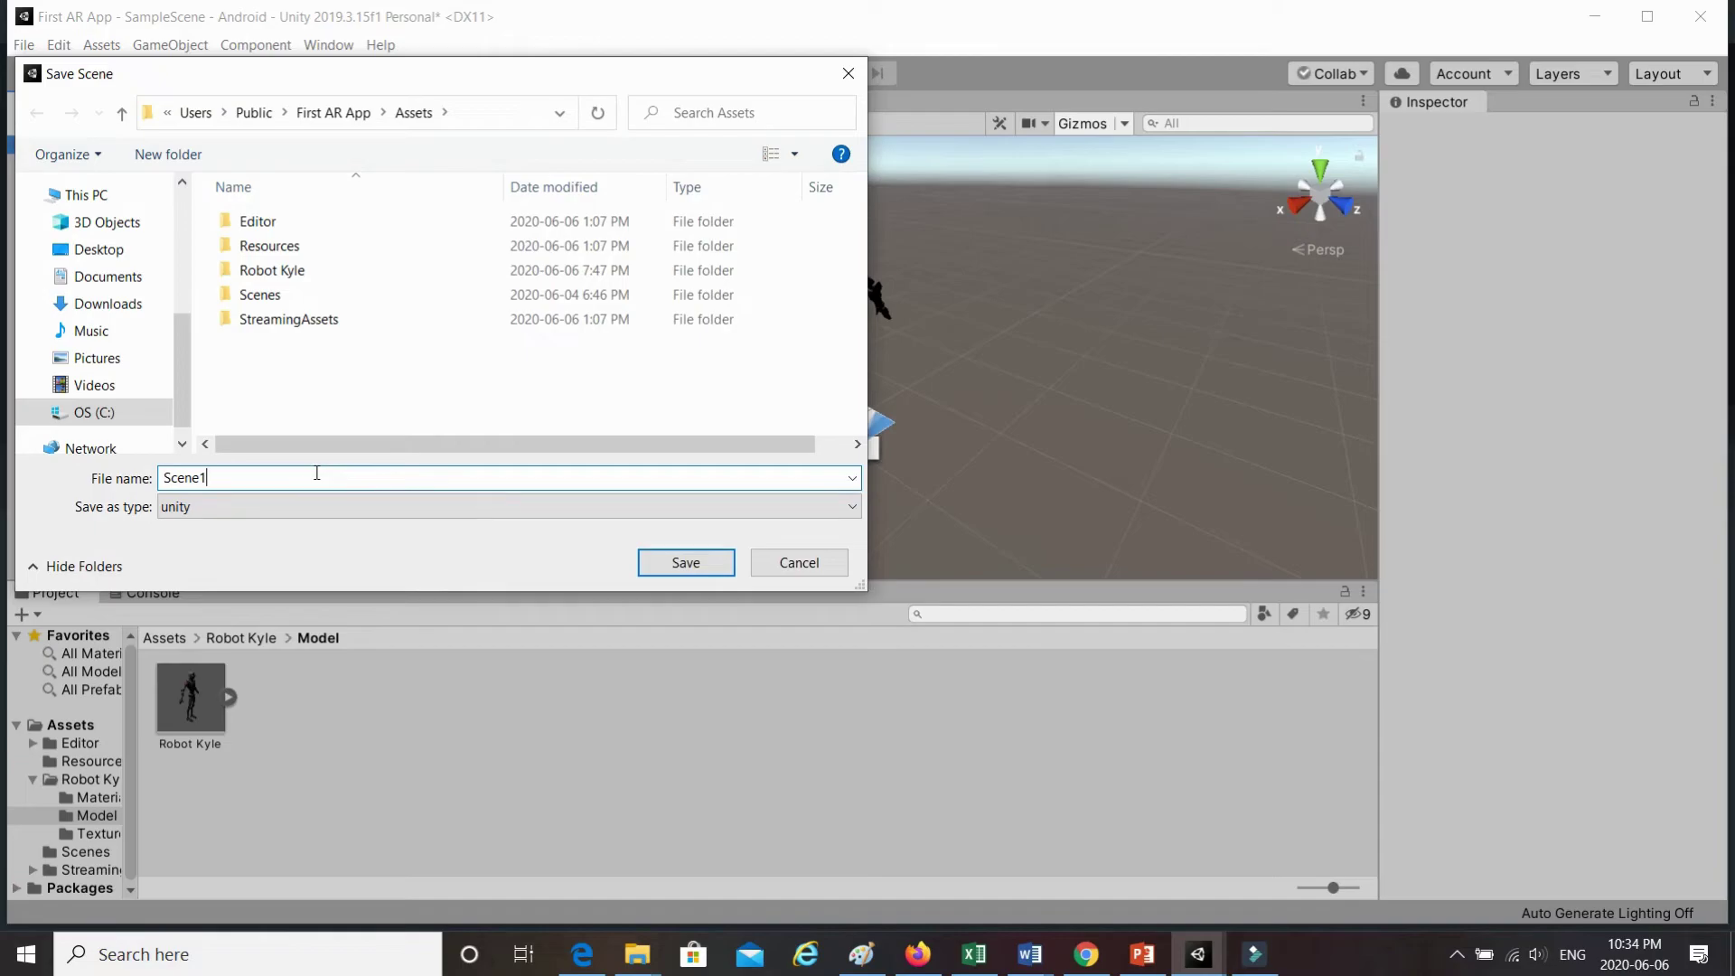
left_click(684, 564)
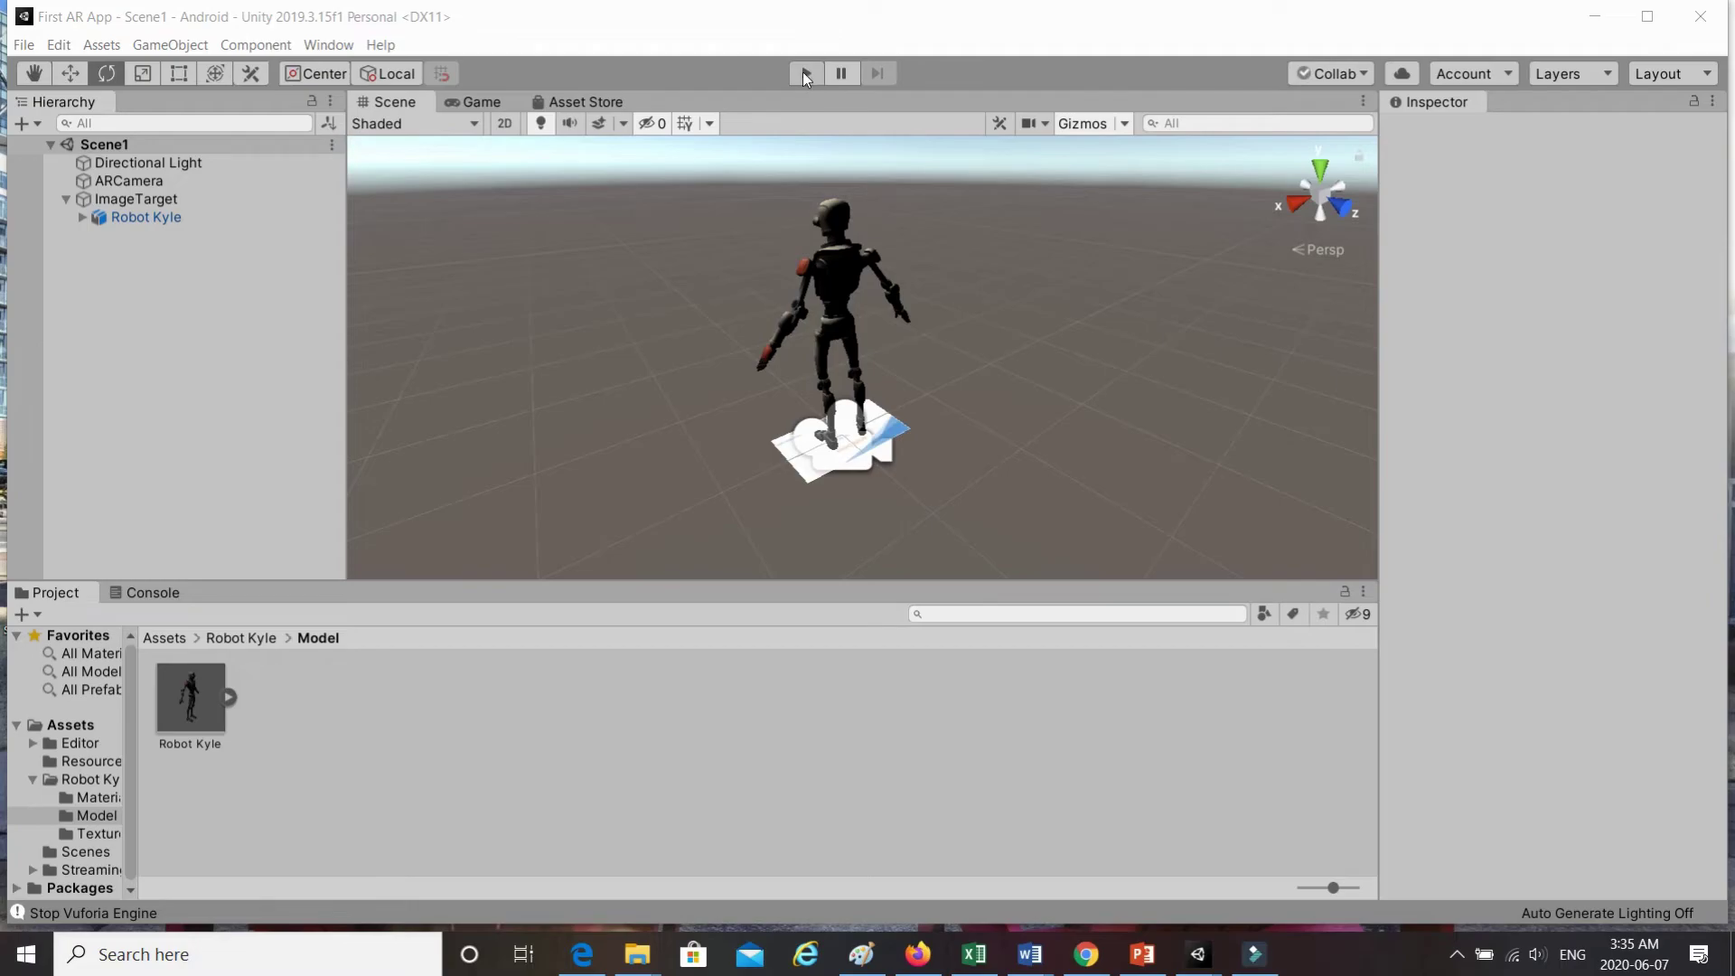
left_click(806, 75)
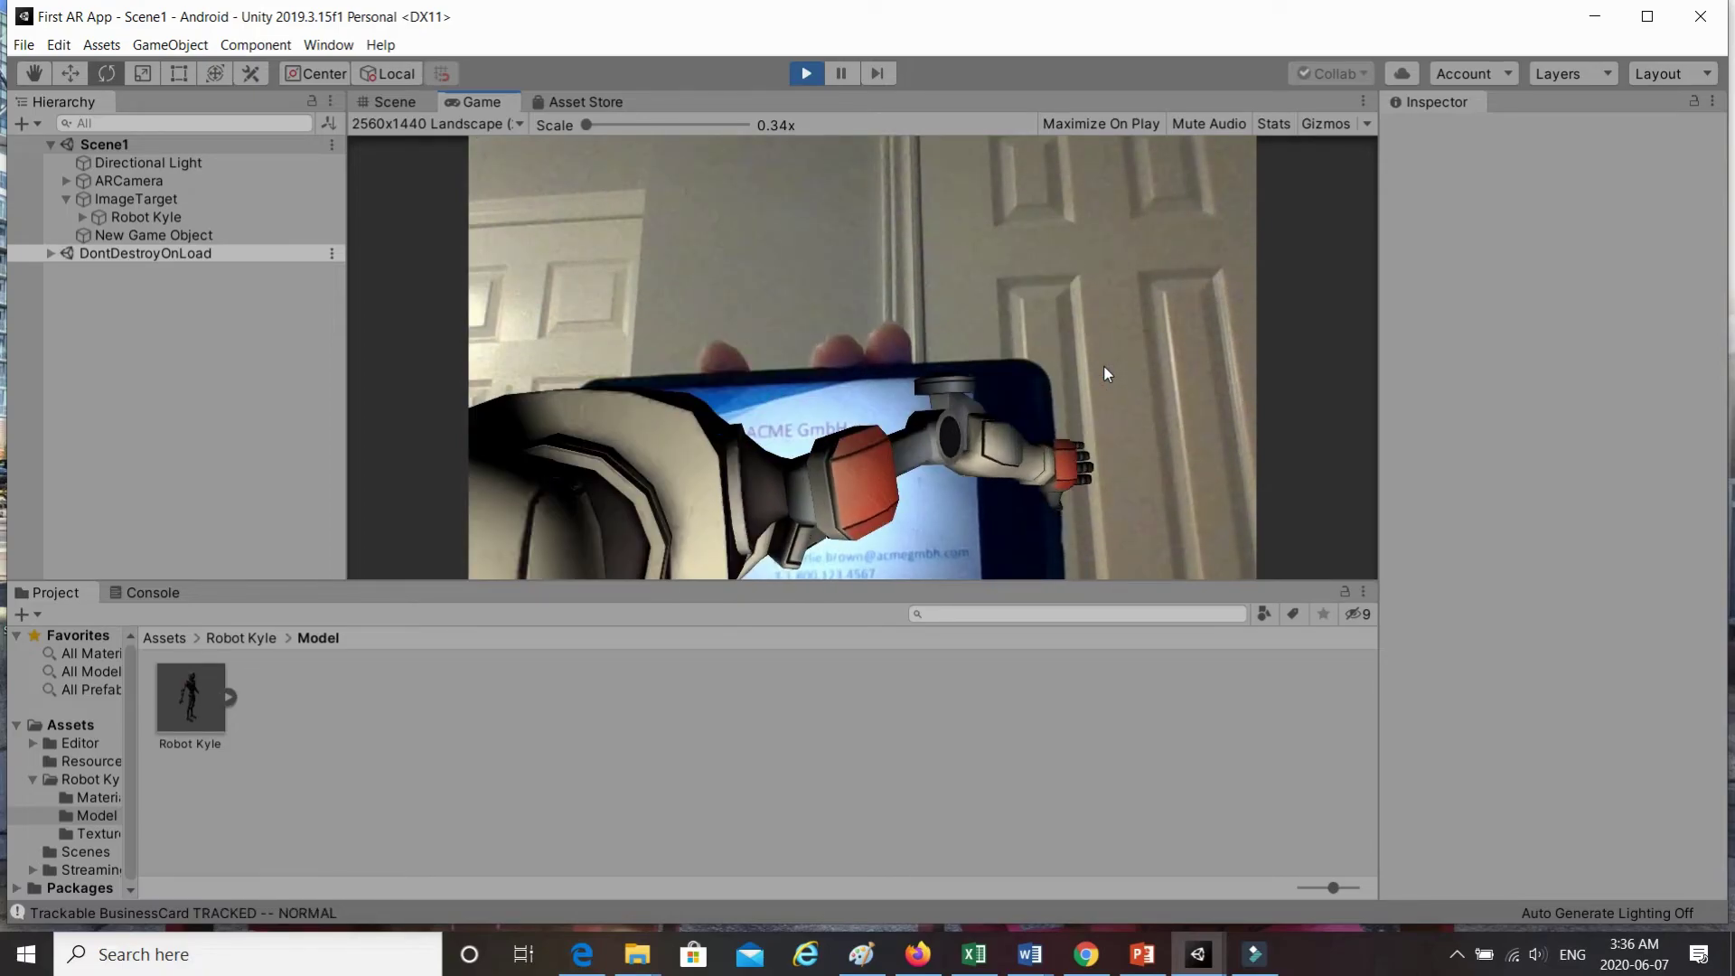
left_click(804, 73)
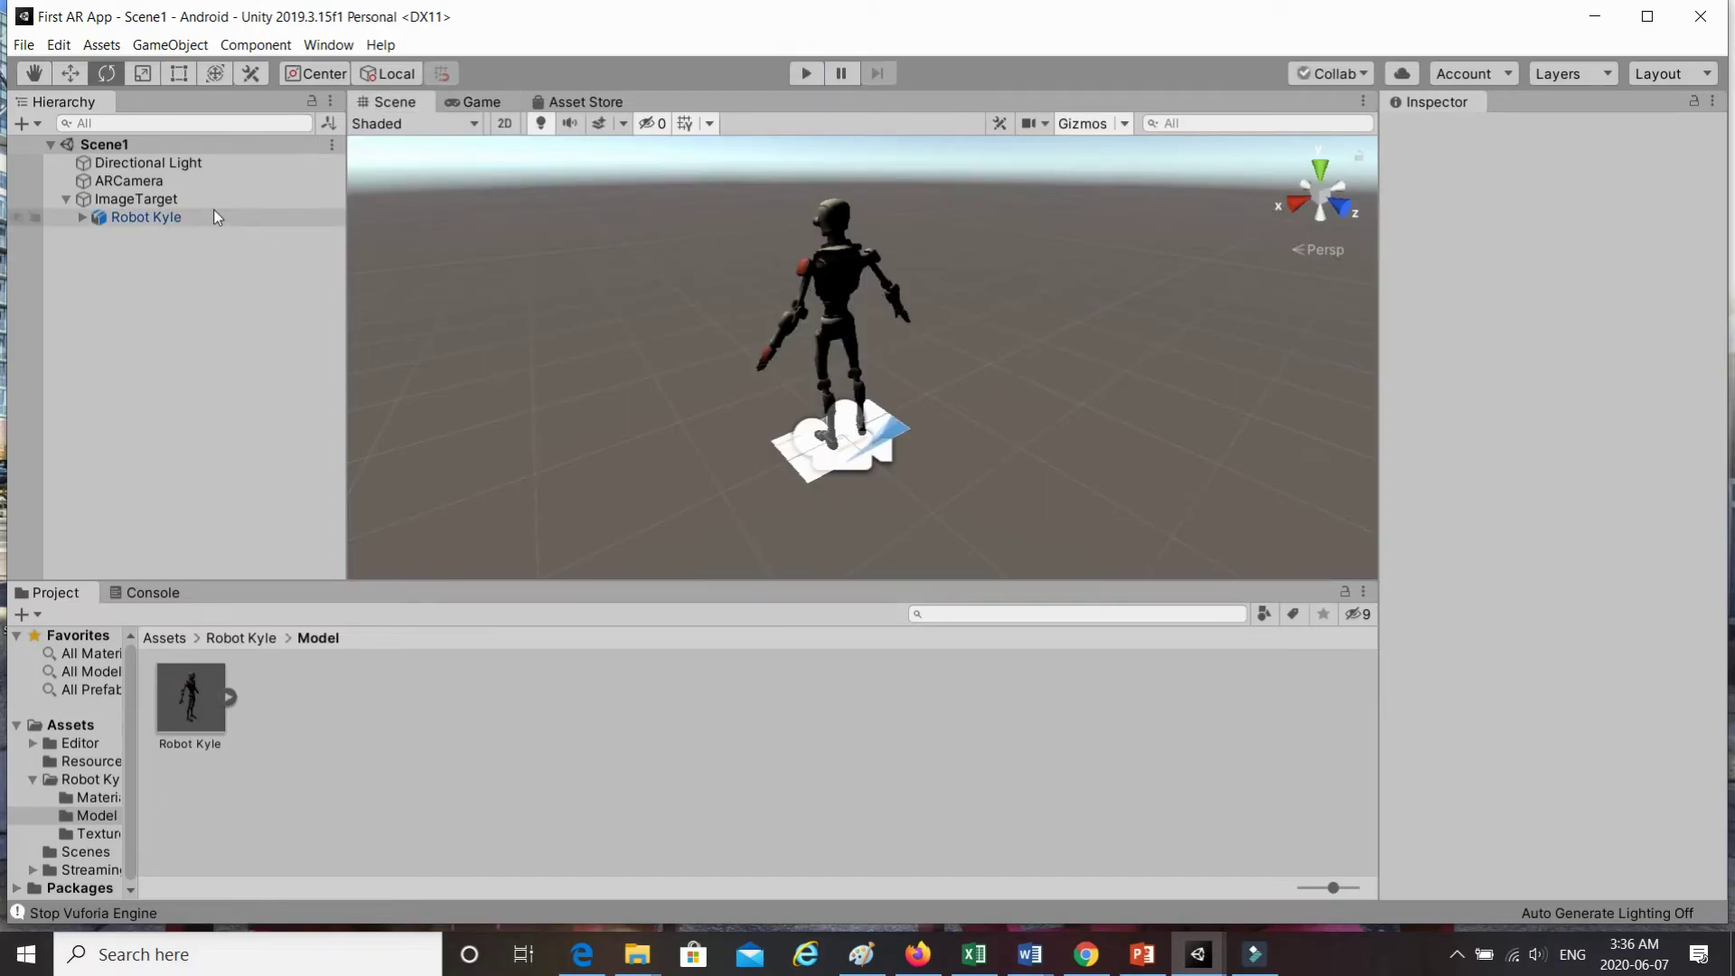
left_click(145, 219)
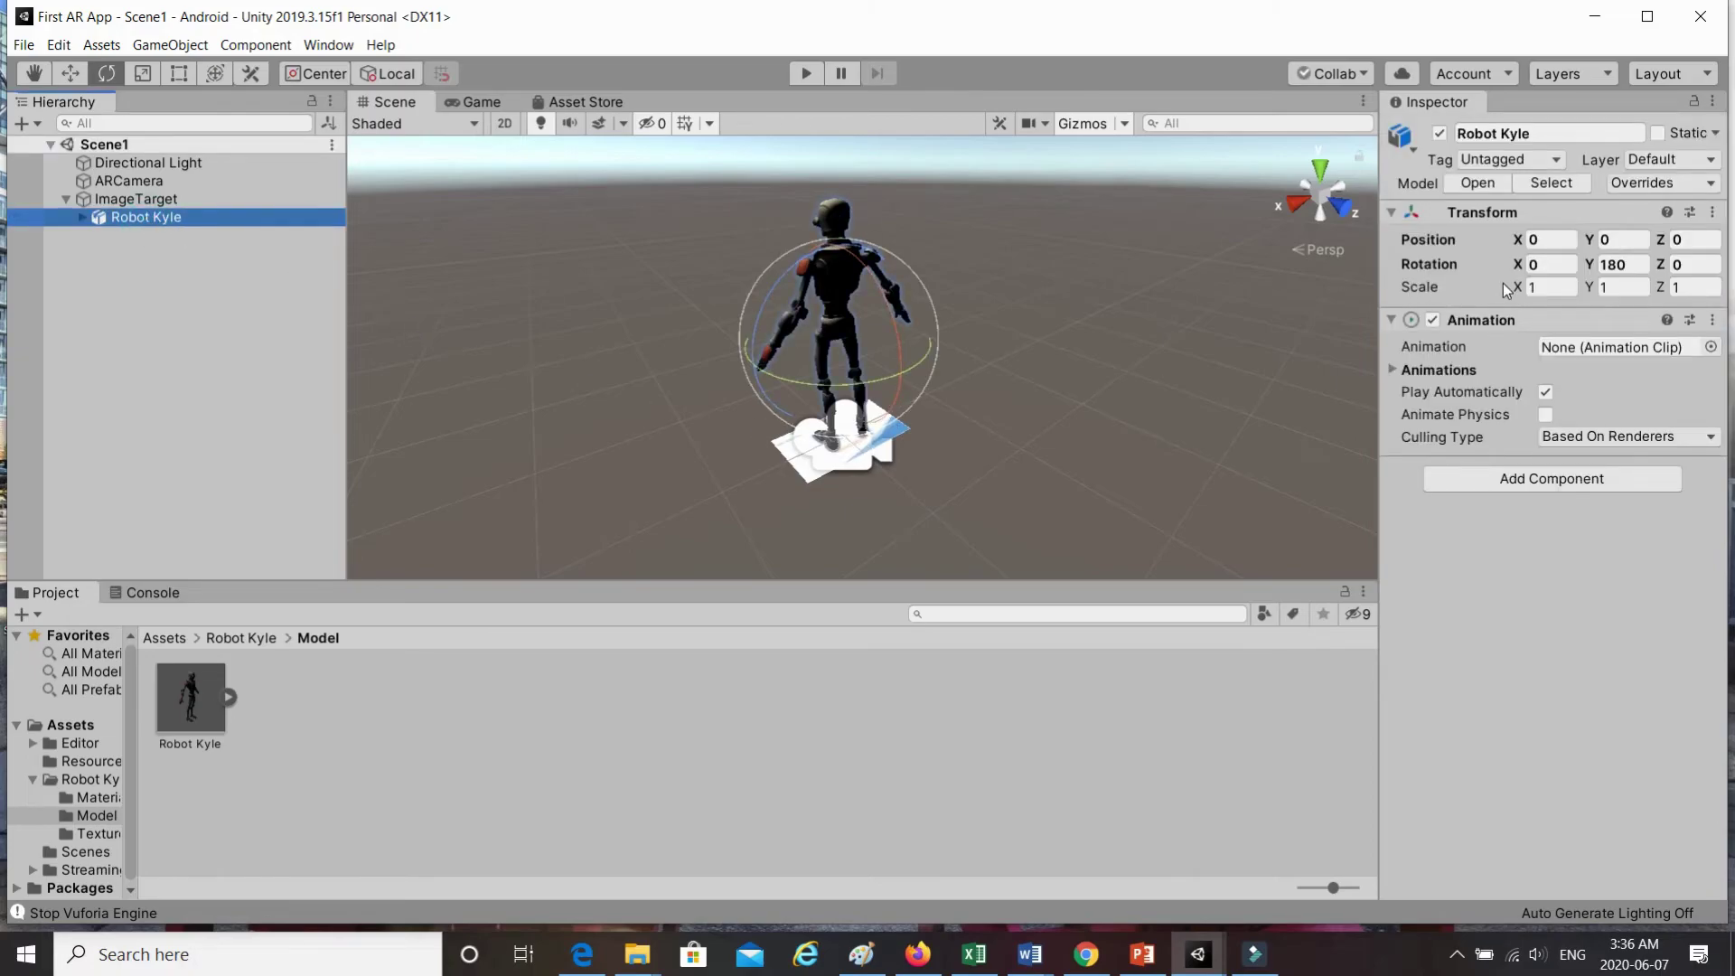
- Set Robot Kyle's scale to 0.5 on X, Y and Z
left_click(1534, 288)
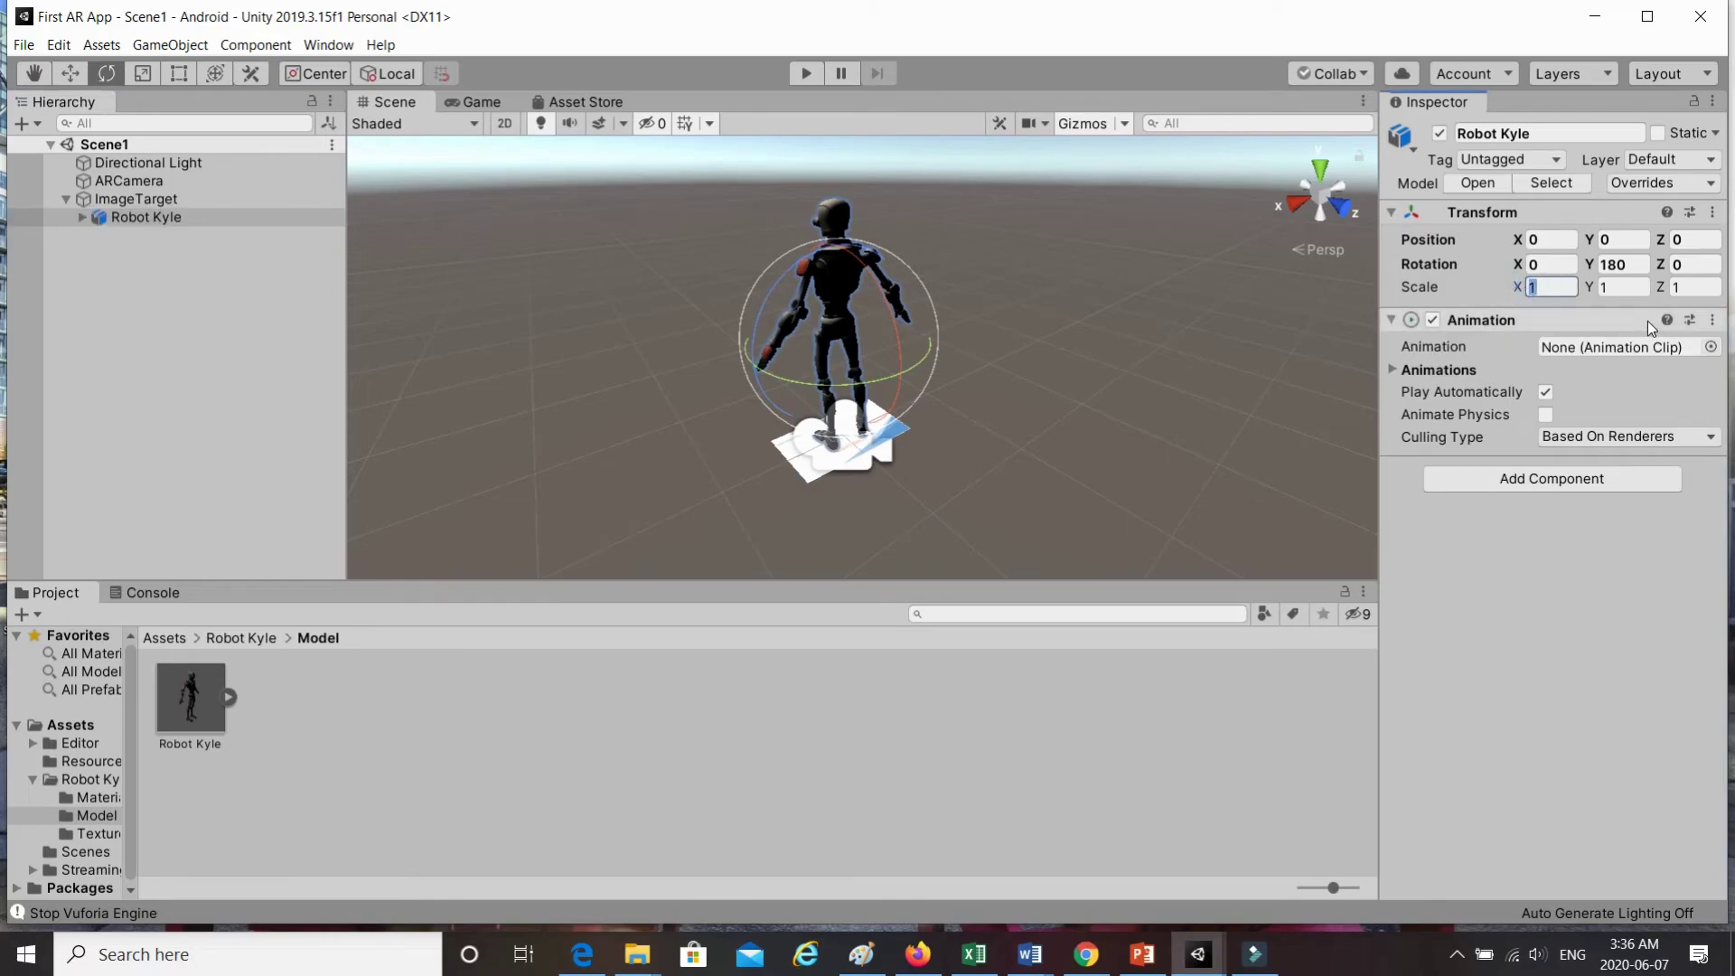
type("0.5")
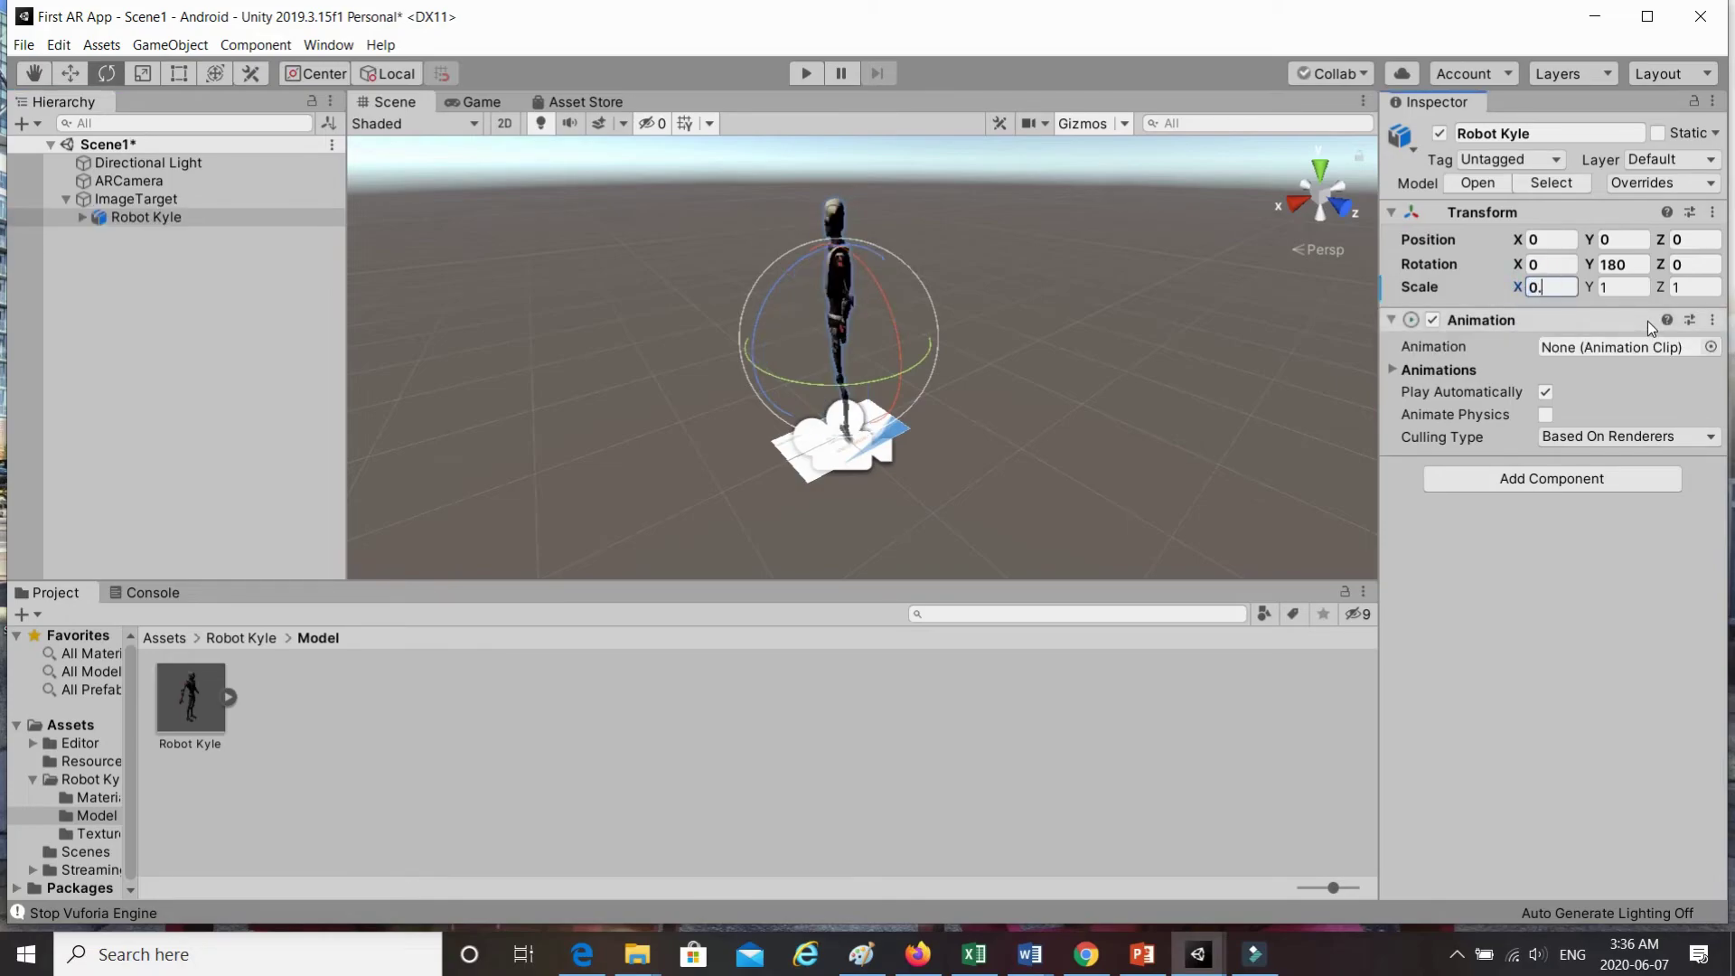
left_click(1613, 287)
type("0.5")
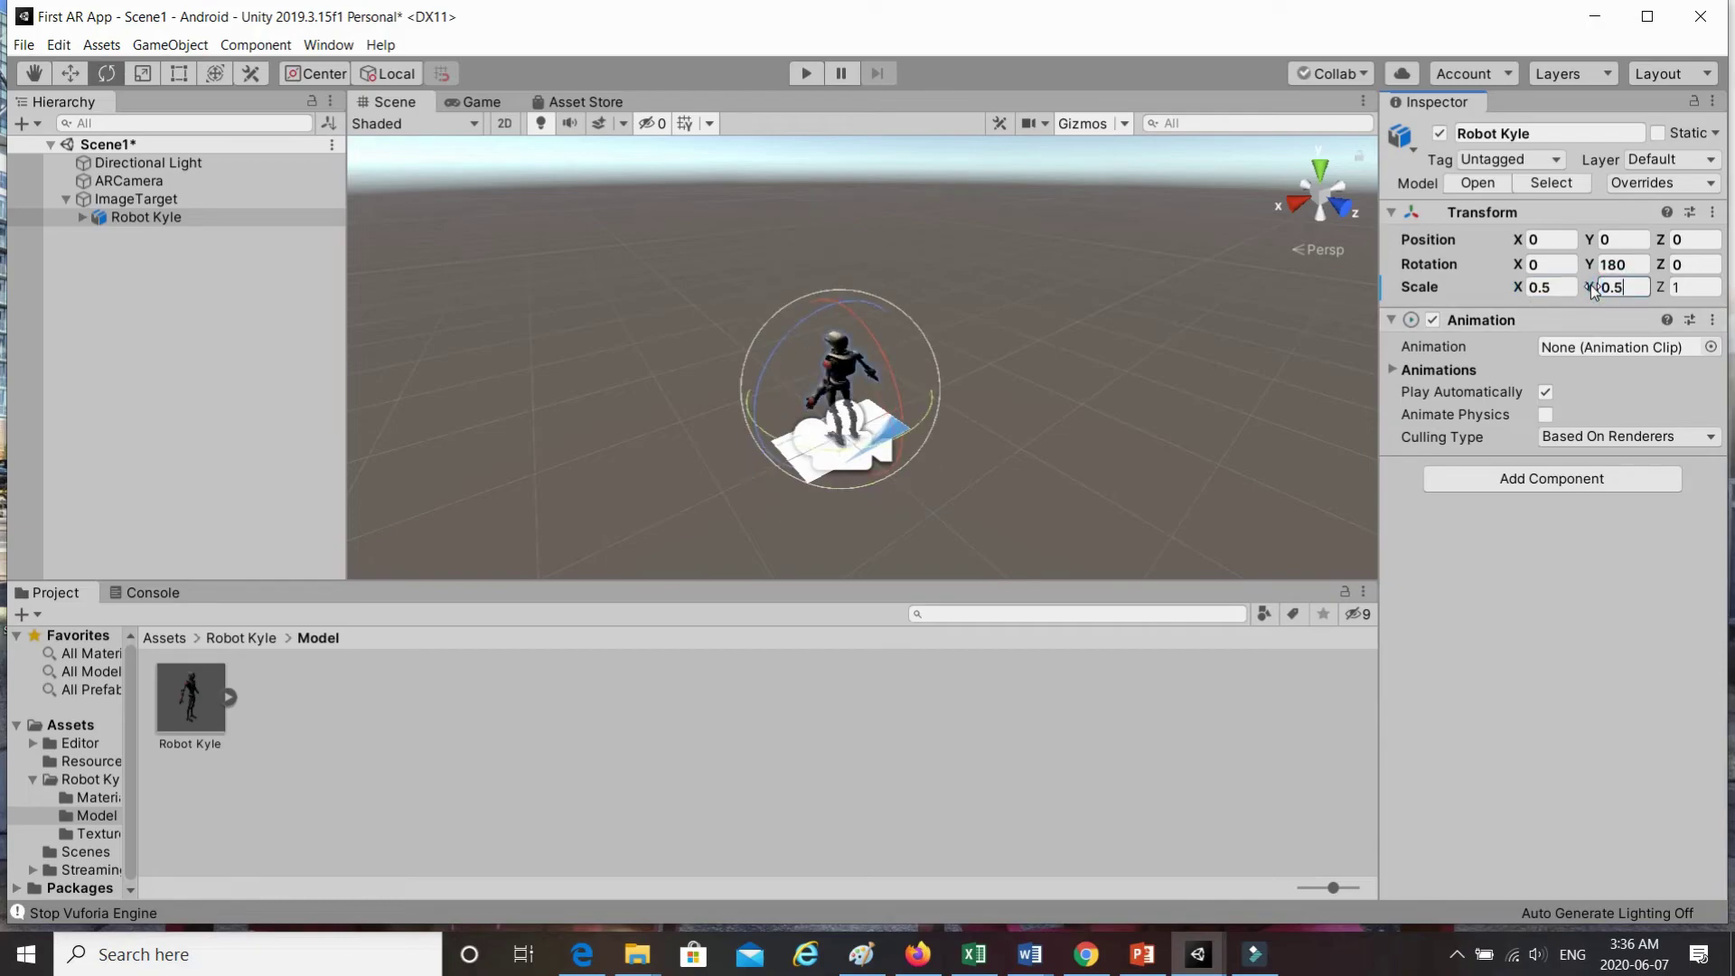
left_click(1679, 287)
type("0.5")
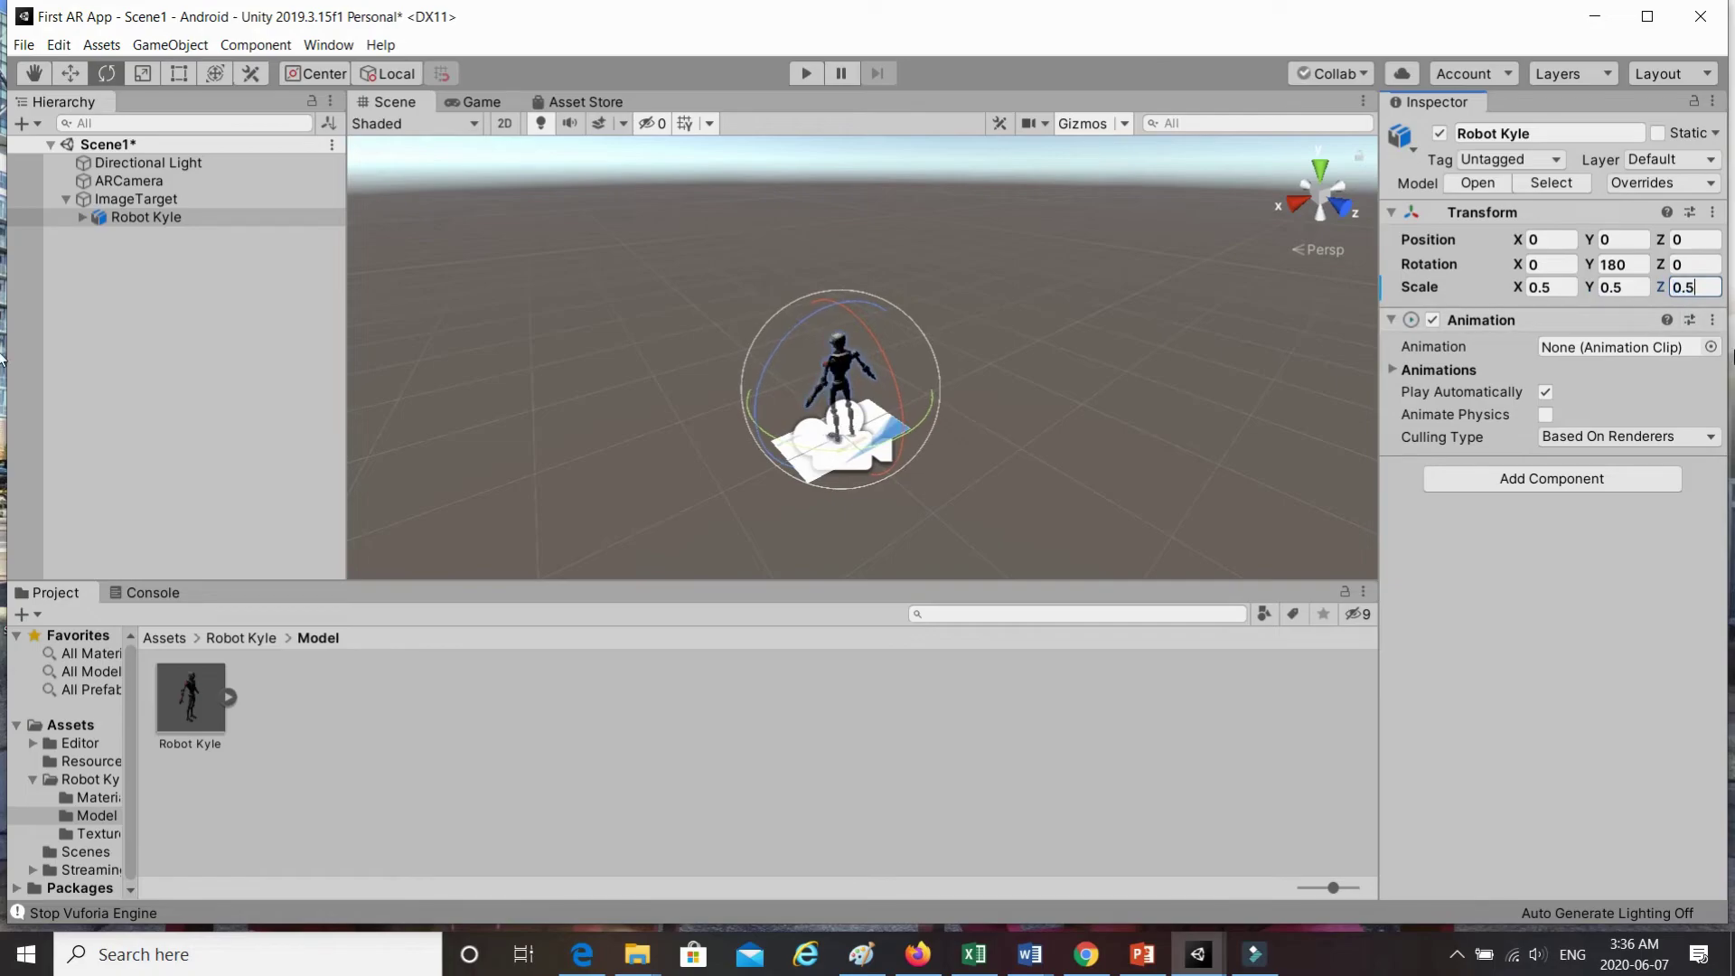
- Deselect Robot Kyle and briefly run the scene to check him on the tracked card
left_click(1082, 459)
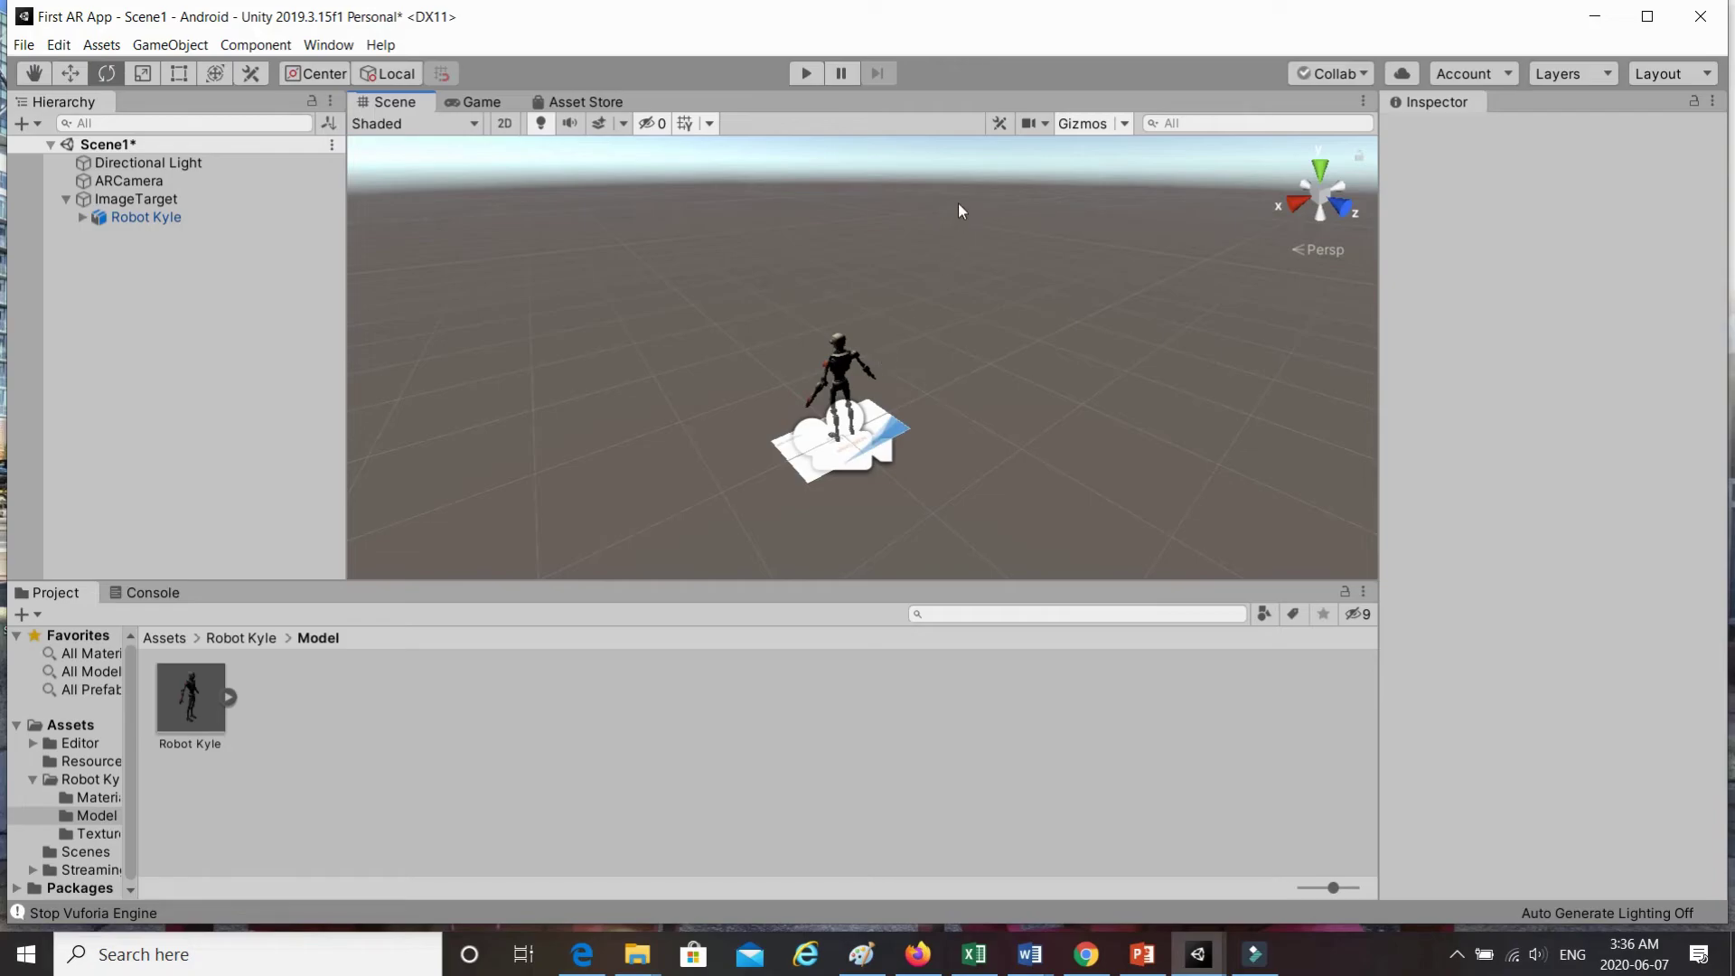
left_click(807, 73)
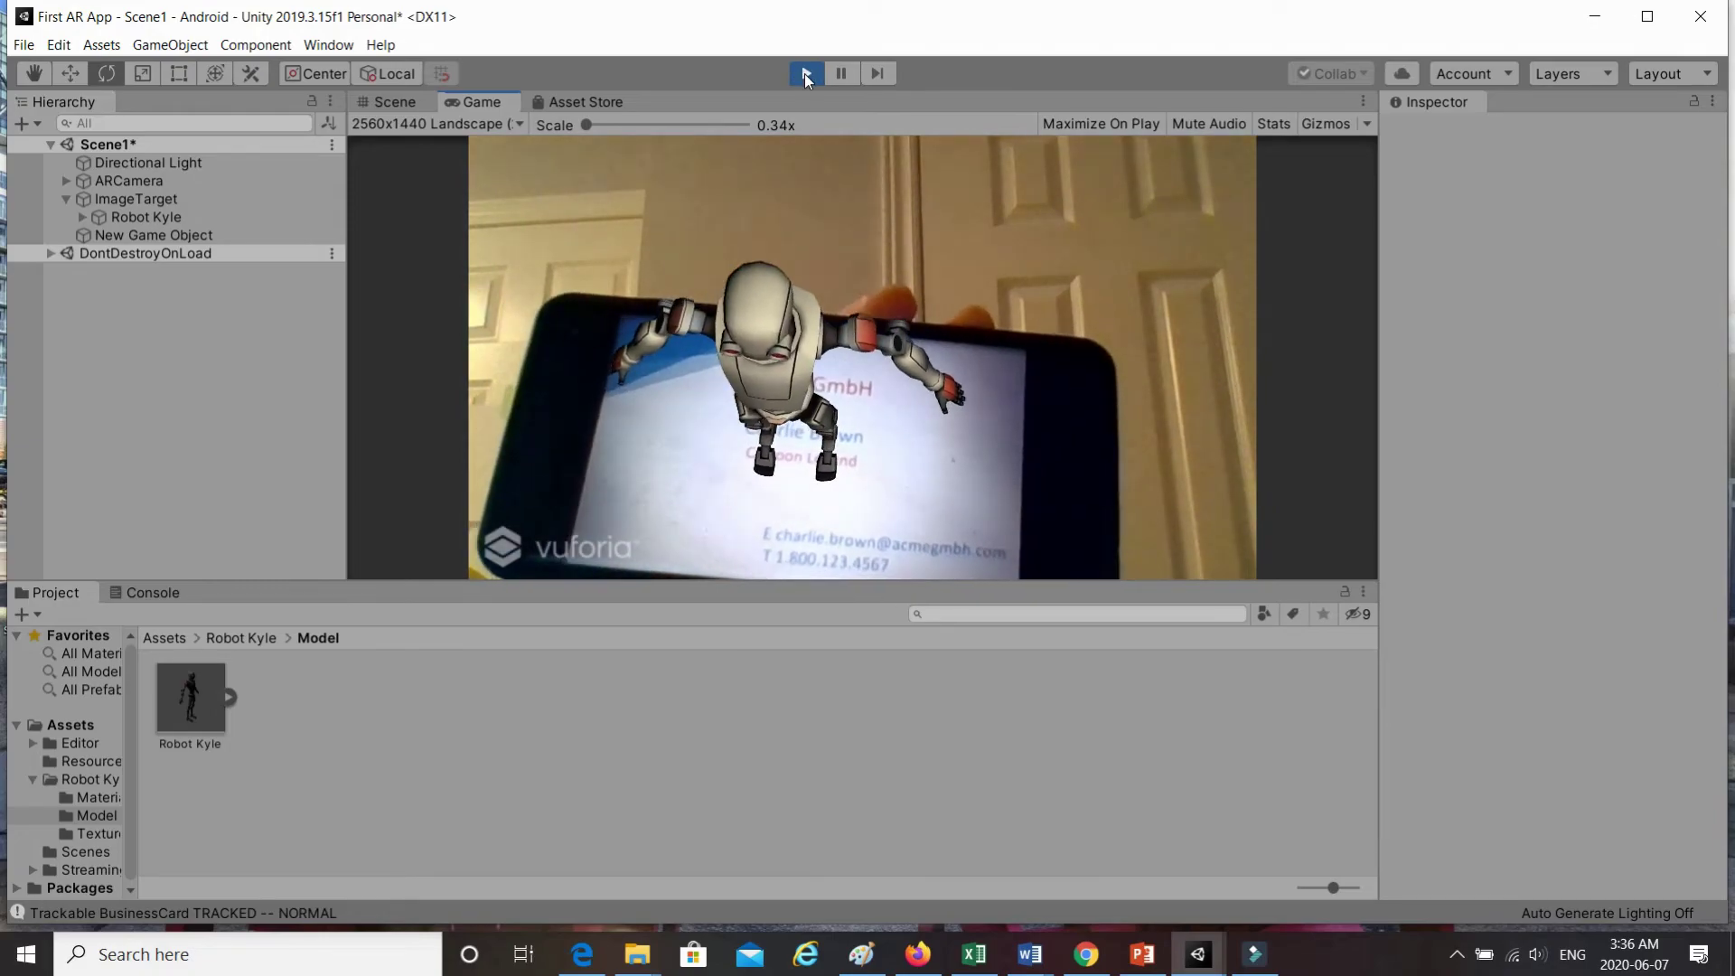
left_click(806, 74)
- Exit Play mode and save Scene1 from its Hierarchy options menu
left_click(807, 74)
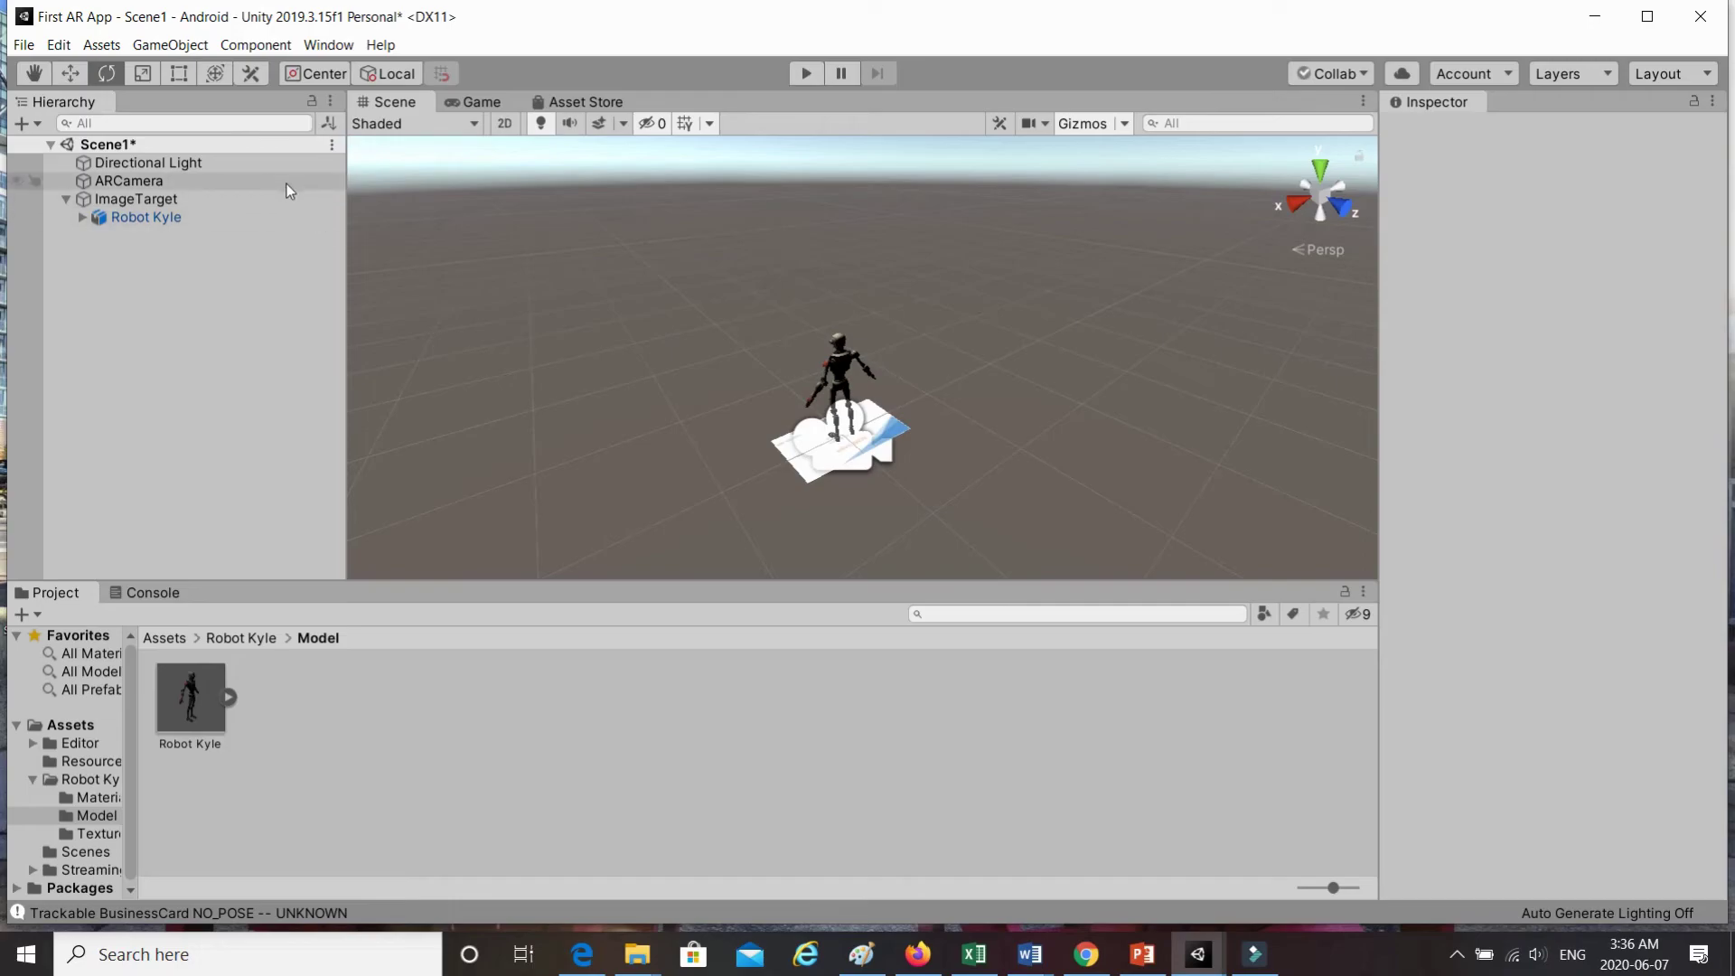
left_click(332, 145)
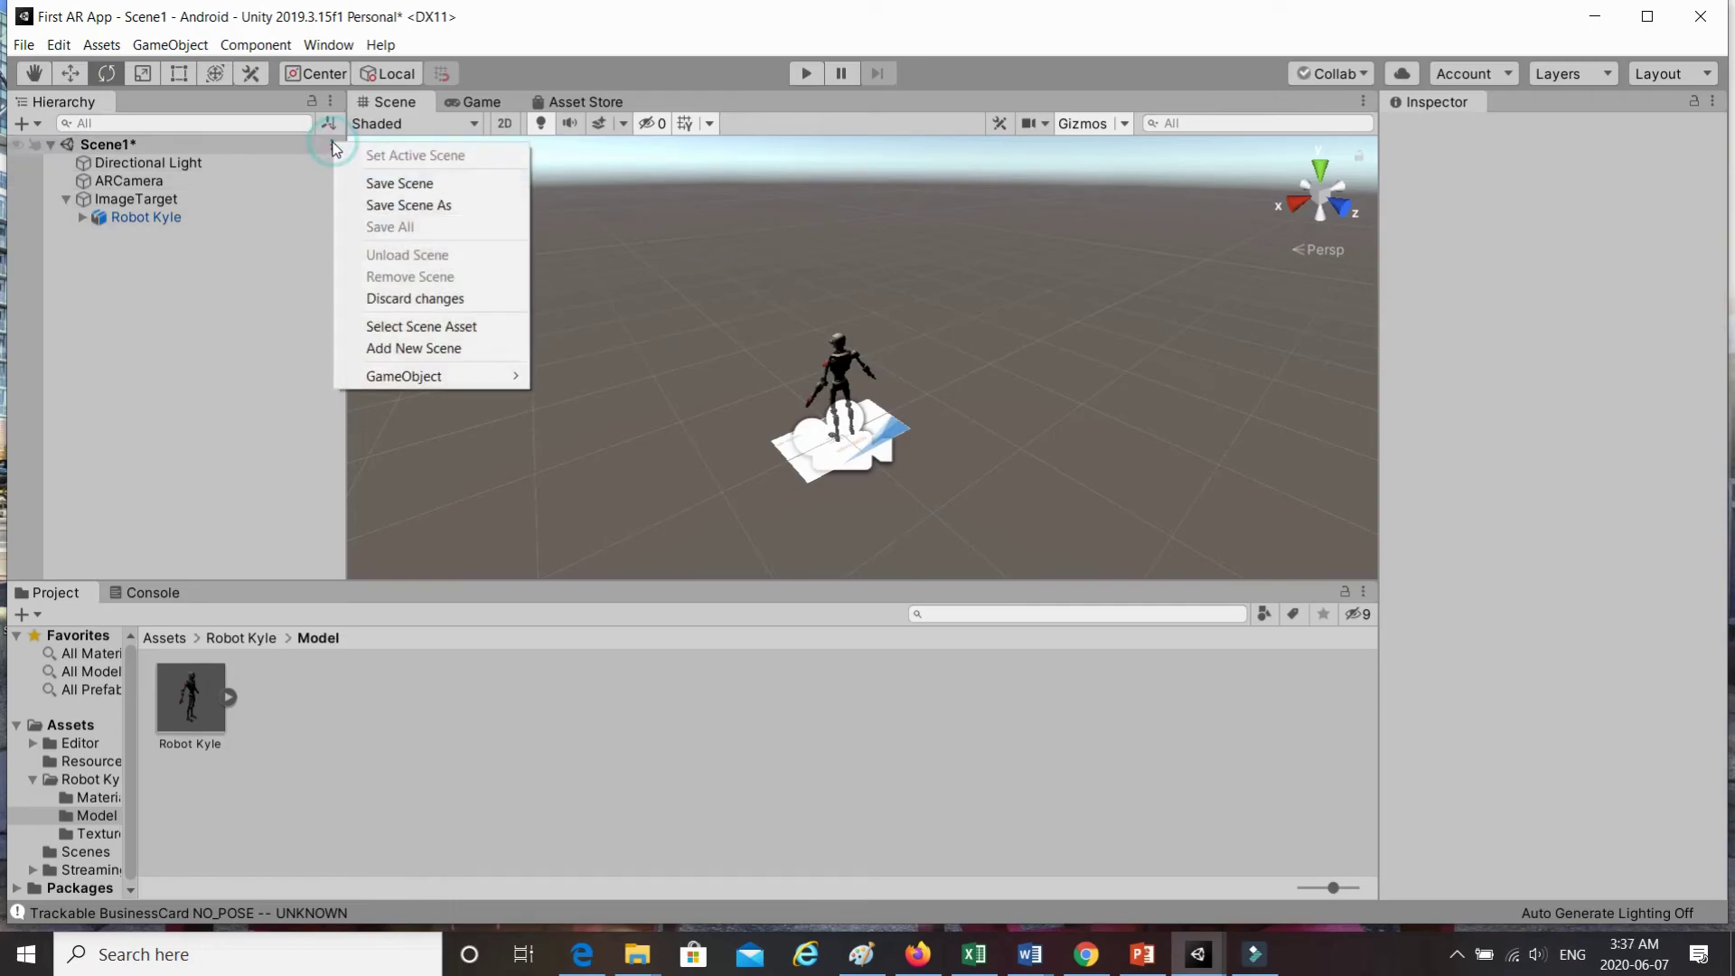
left_click(396, 183)
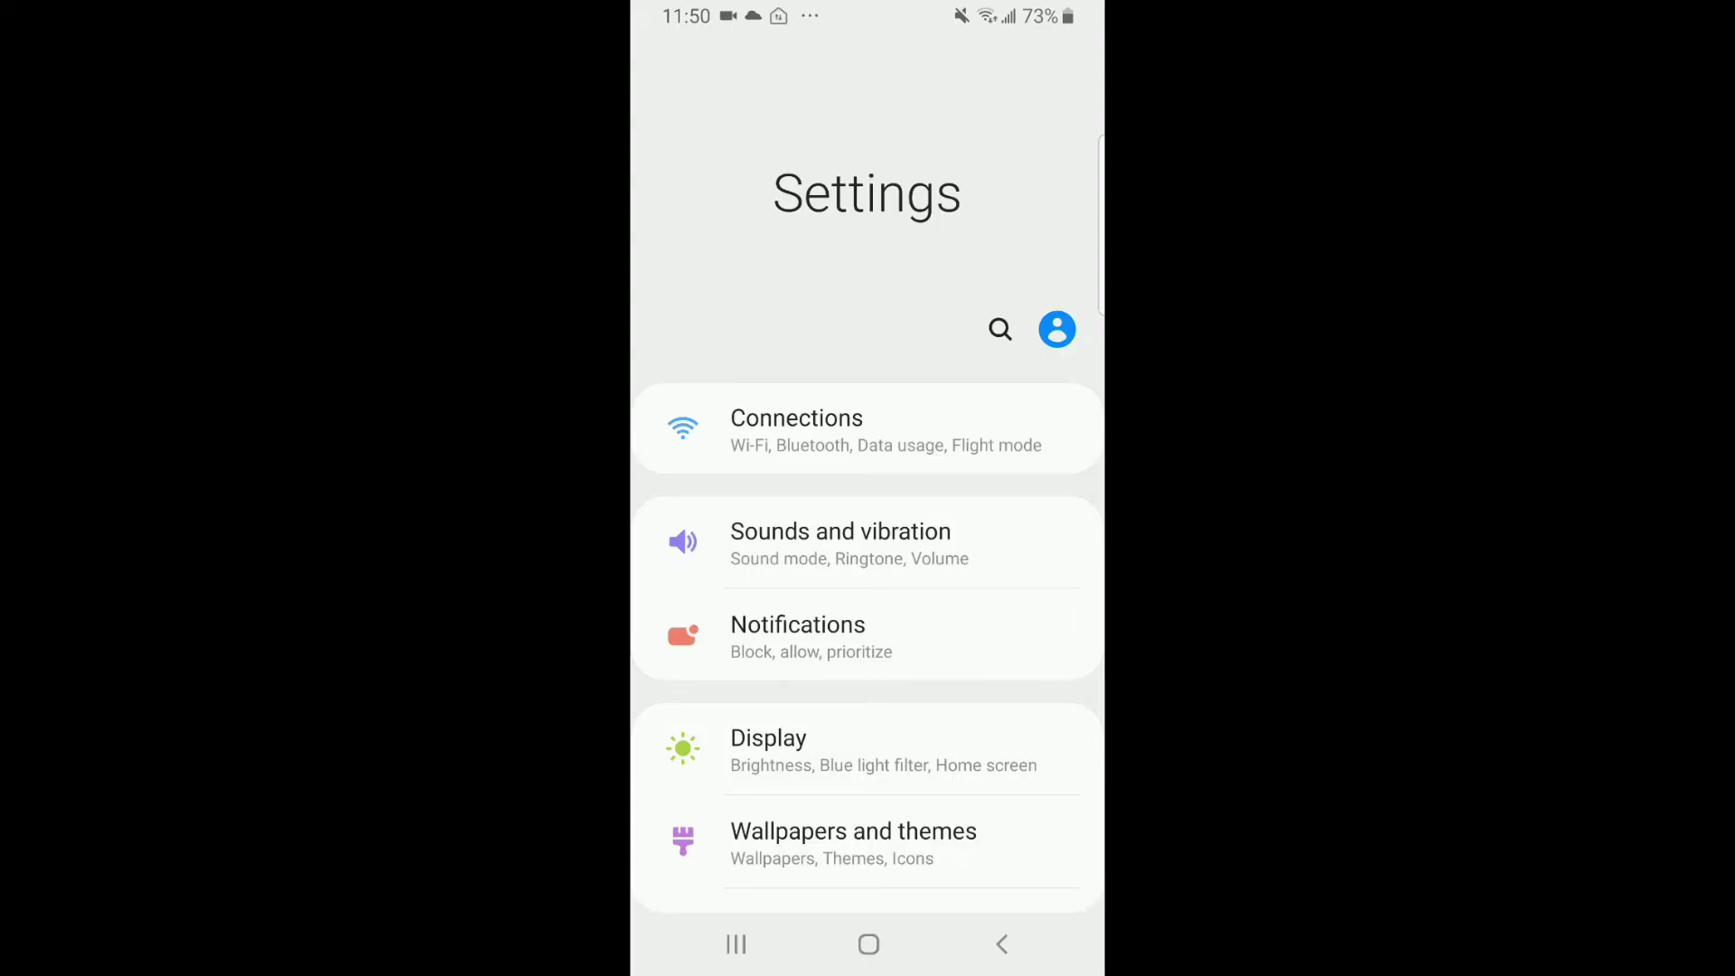
- Unlock Android developer mode by repeatedly tapping Build number, then return to main Settings
scroll(868, 542, "down", 10)
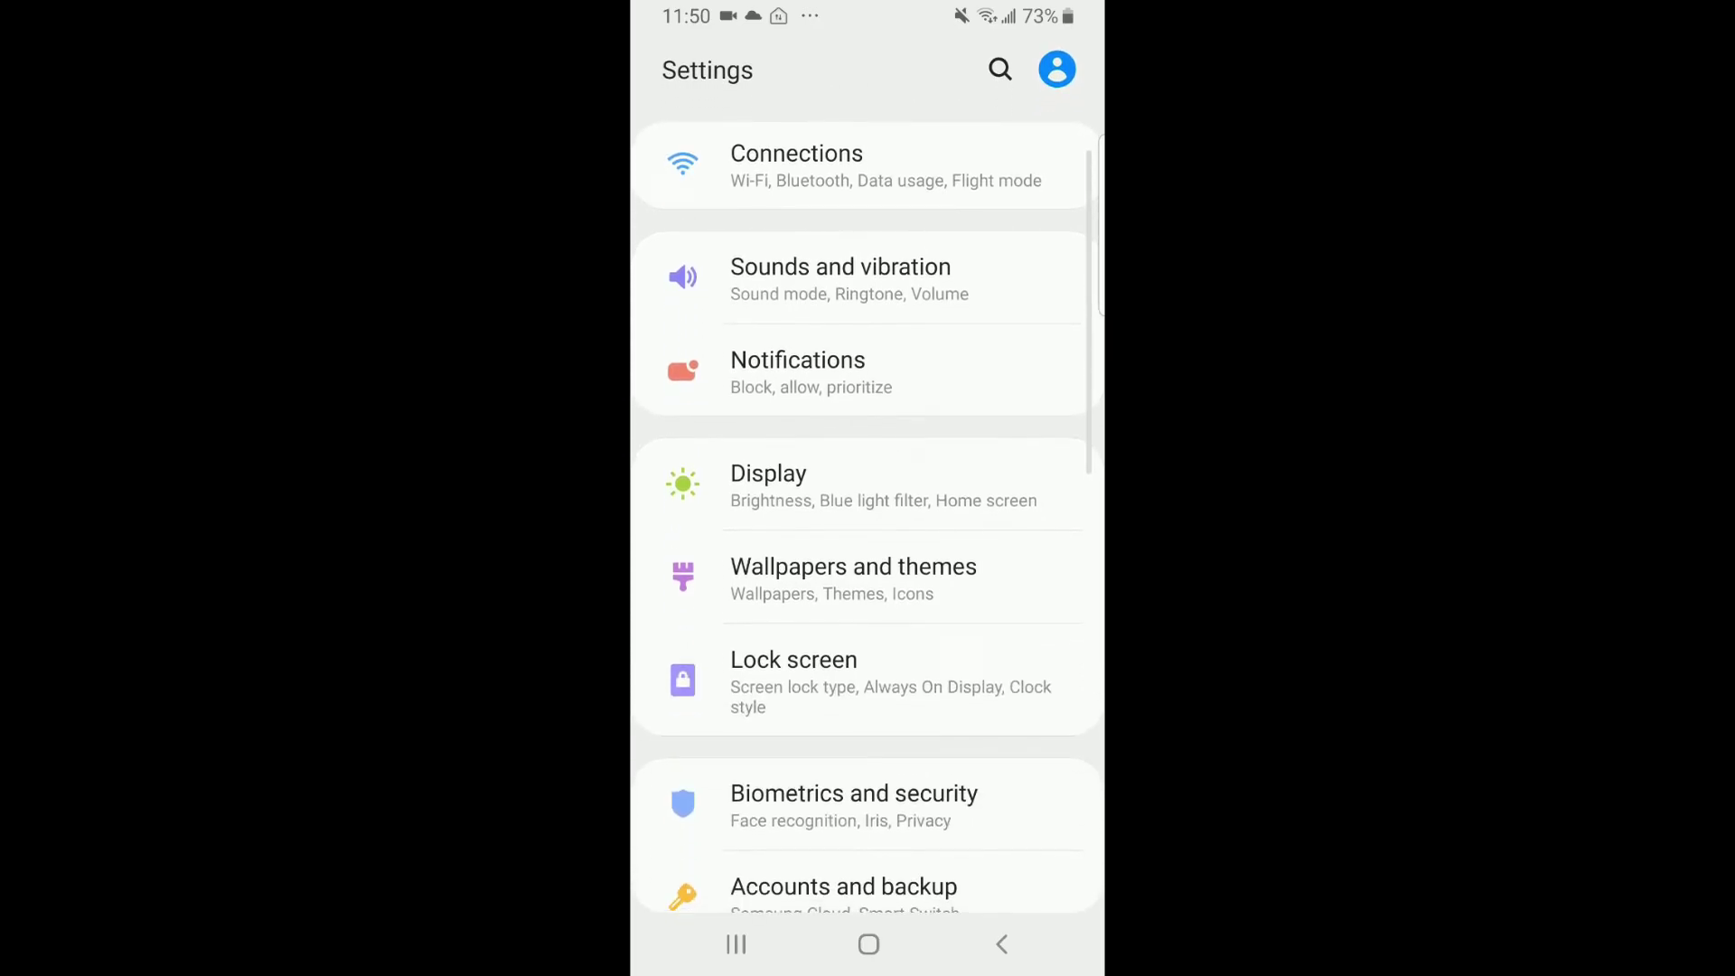
scroll(867, 542, "down", 4)
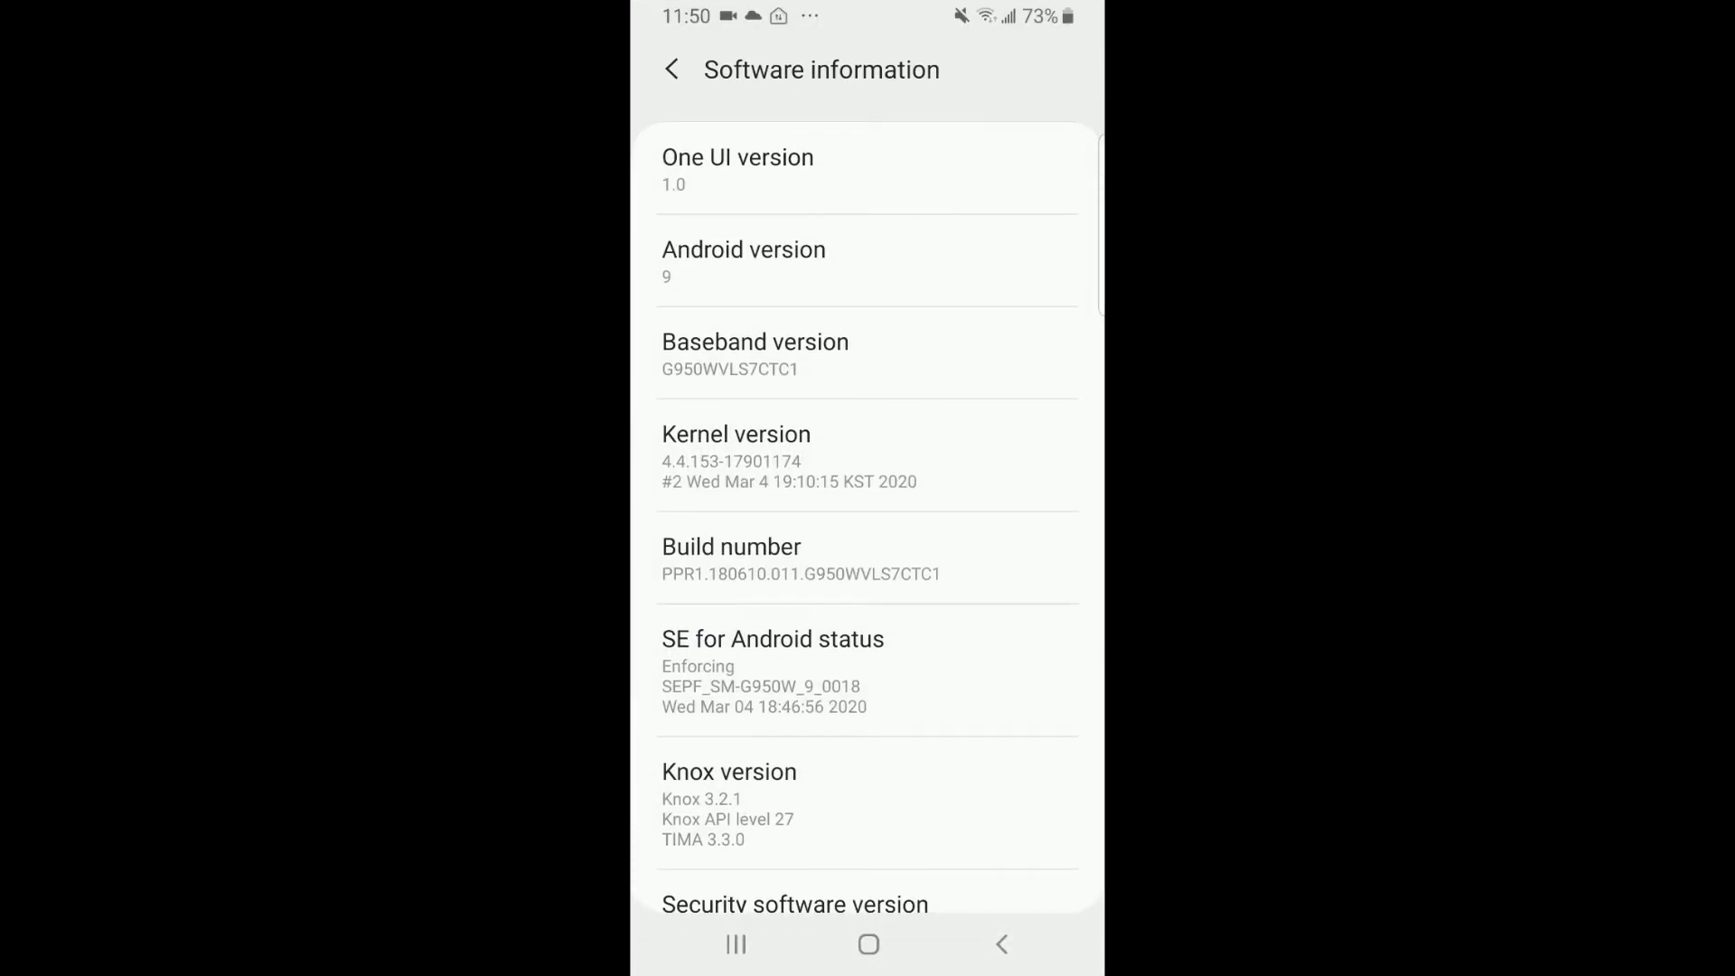
left_click(732, 558)
left_click(732, 557)
left_click(732, 557)
left_click(732, 557)
scroll(868, 516, "down", 1)
scroll(868, 515, "up", 1)
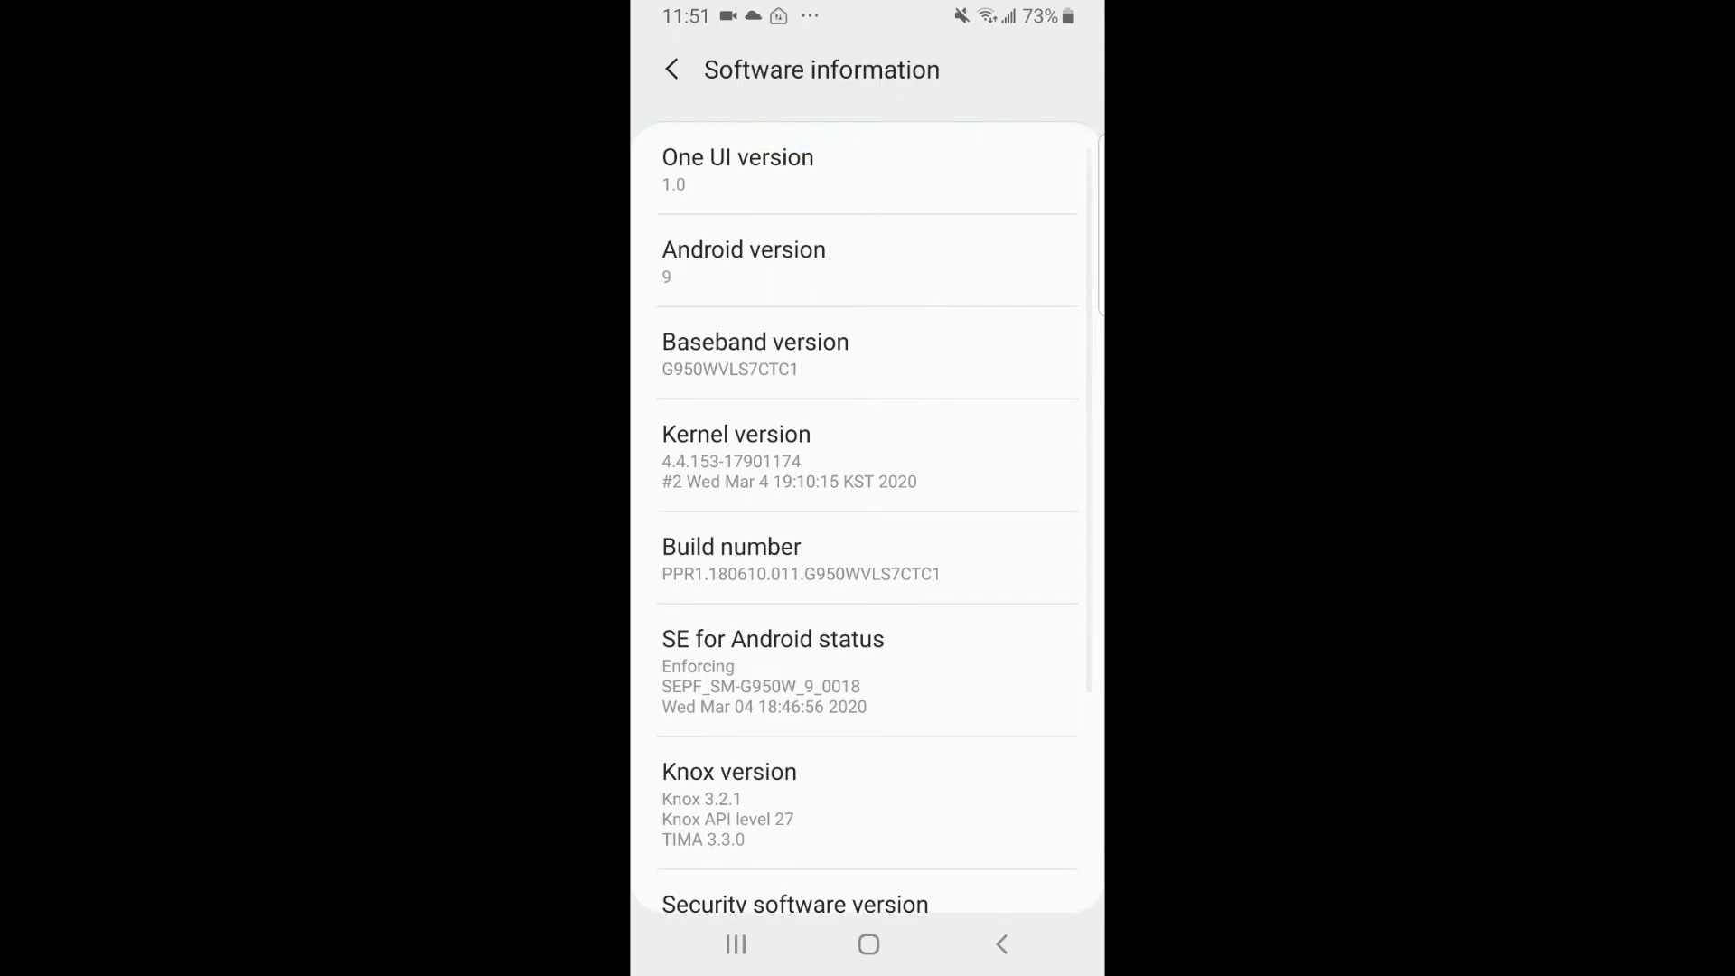
left_click(671, 69)
- Enable USB debugging in Developer options and confirm the Allow USB debugging prompt
scroll(868, 515, "down", 1)
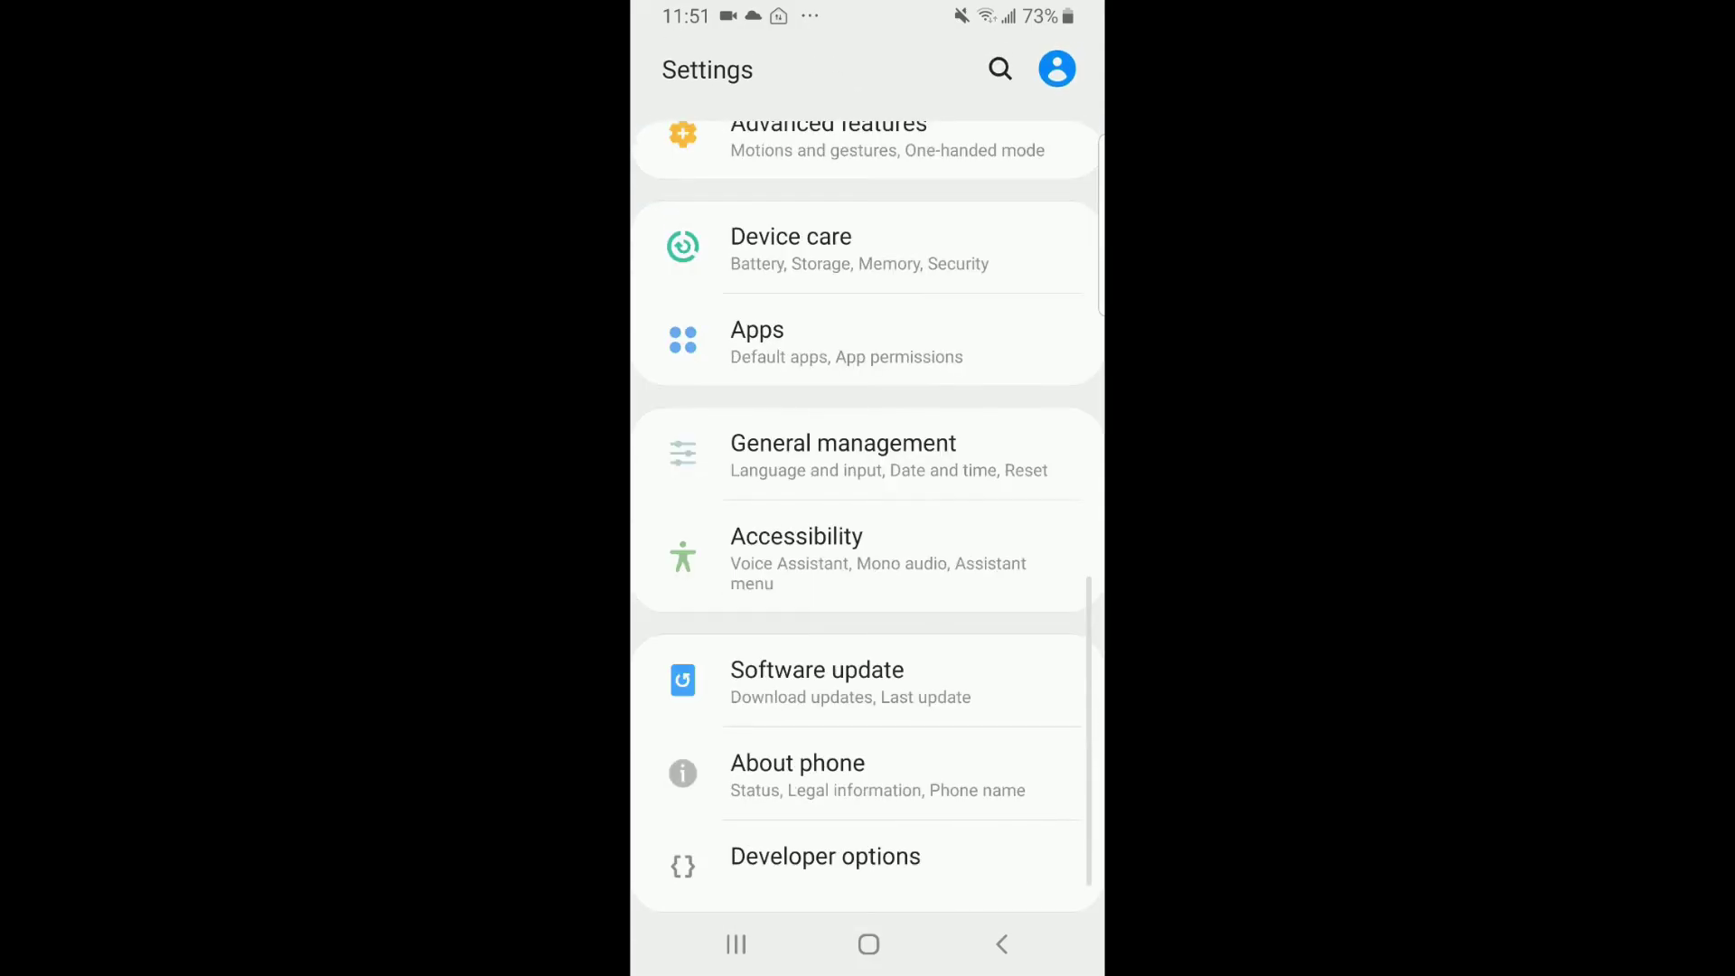
left_click(825, 857)
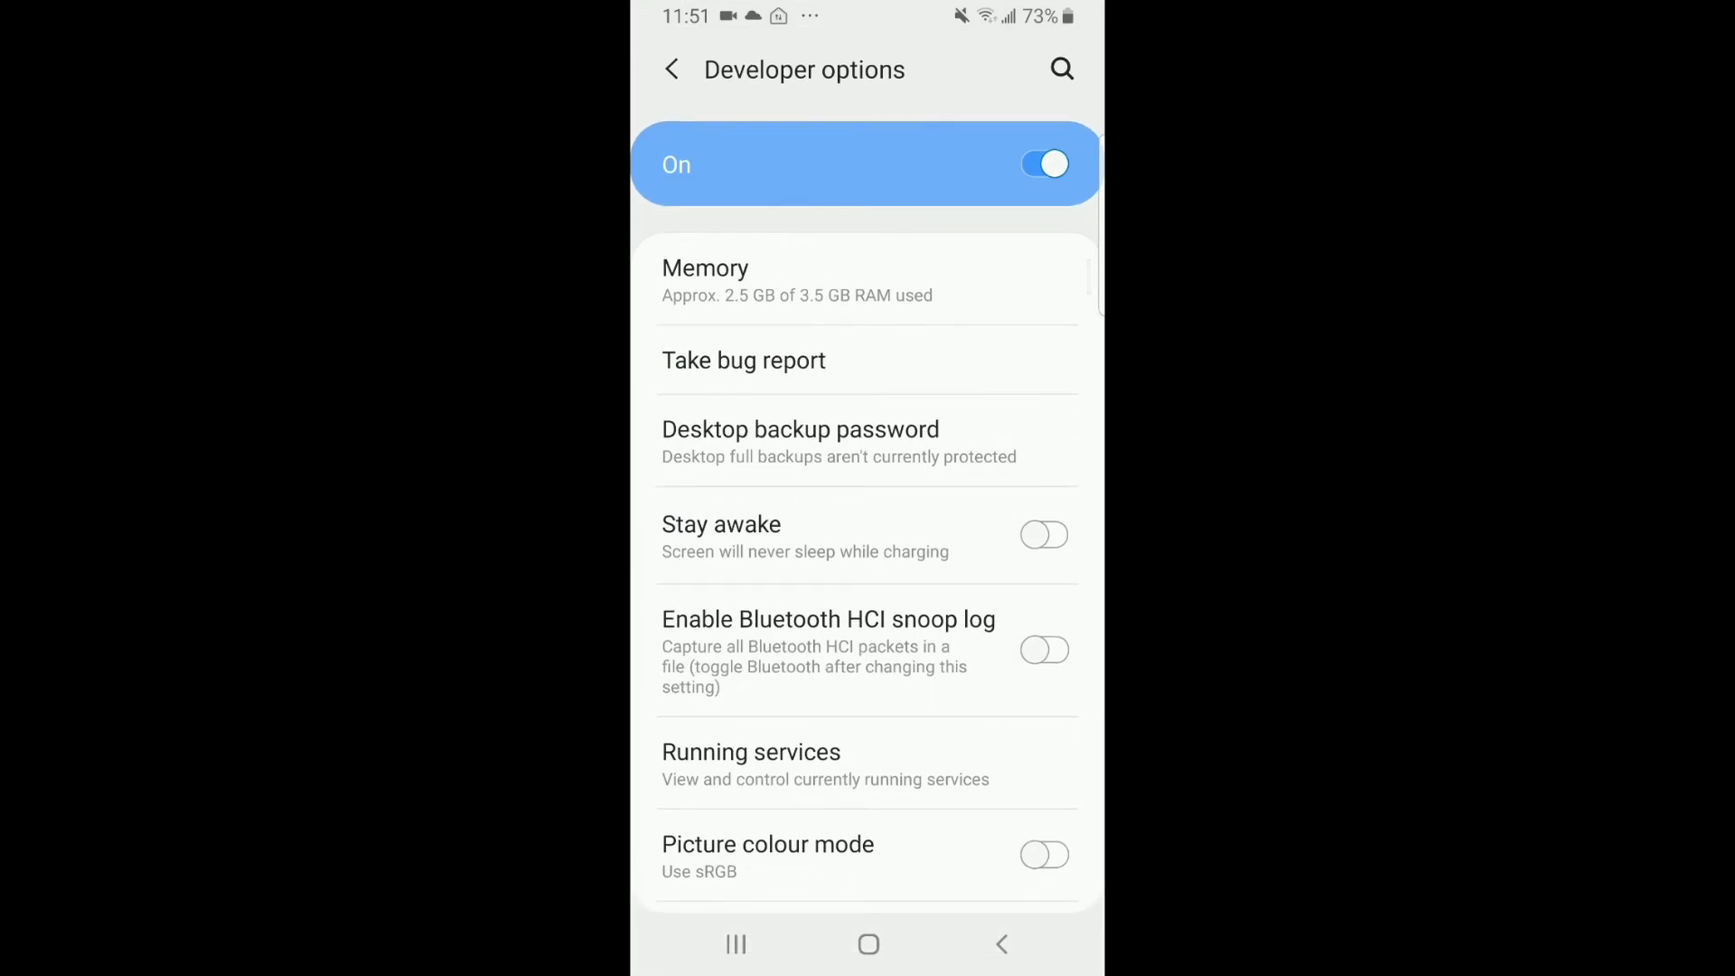
scroll(867, 567, "down", 3)
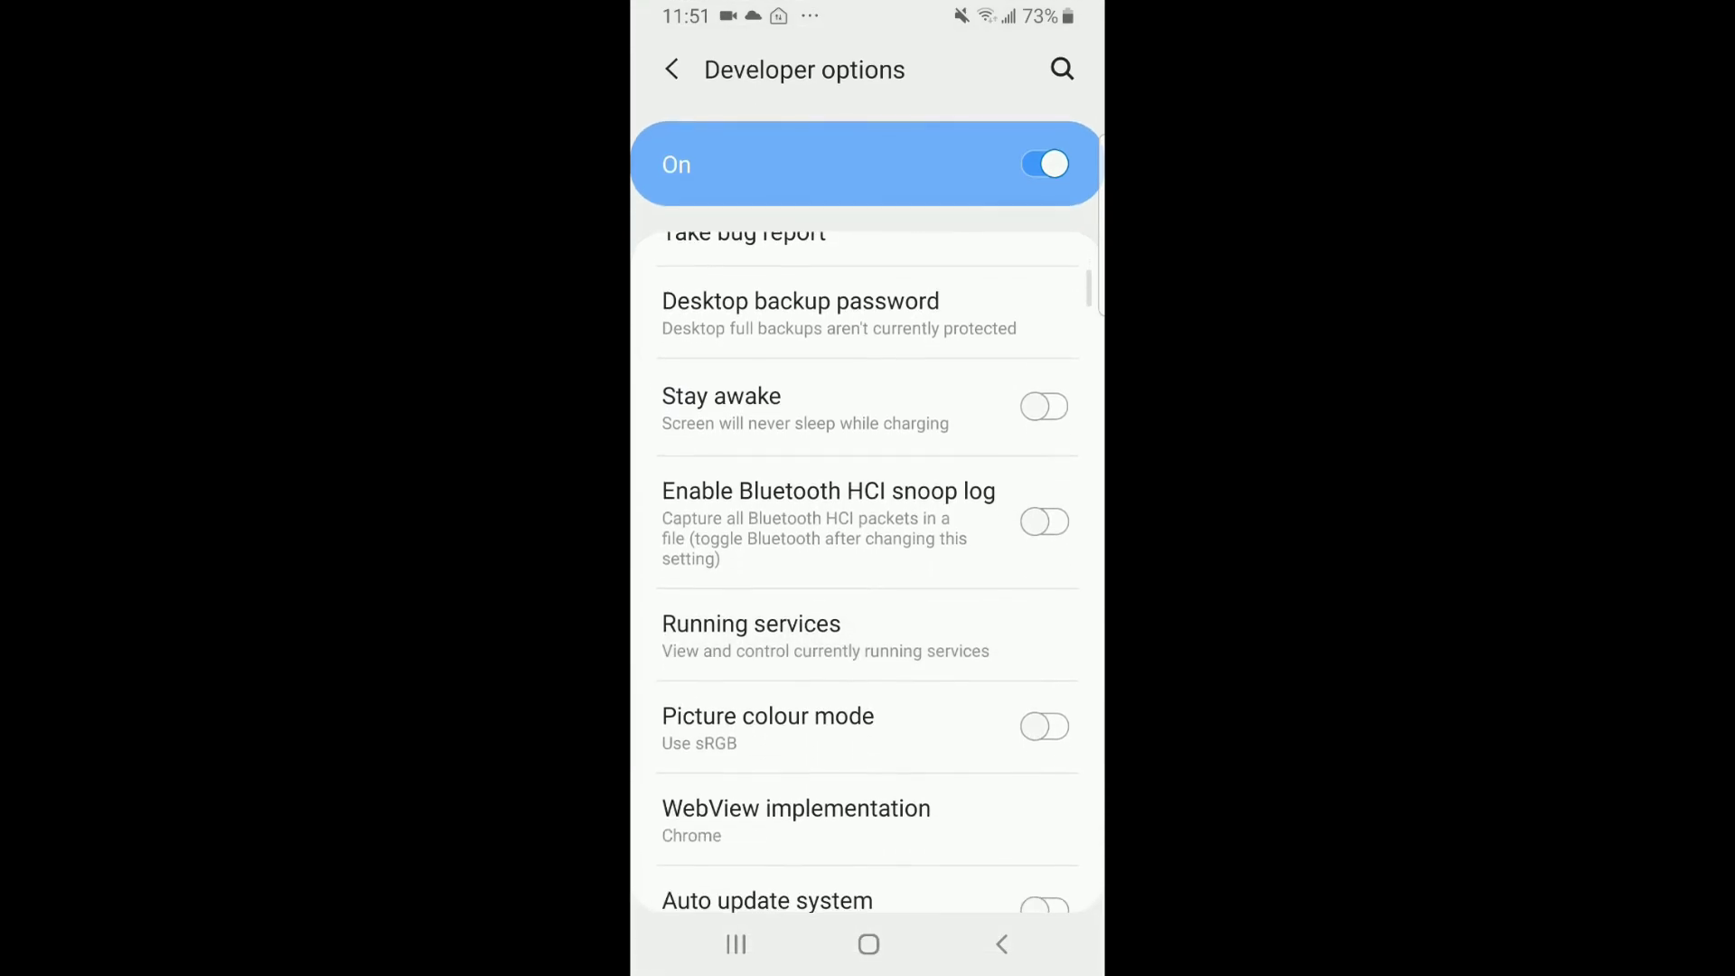
scroll(868, 567, "down", 4)
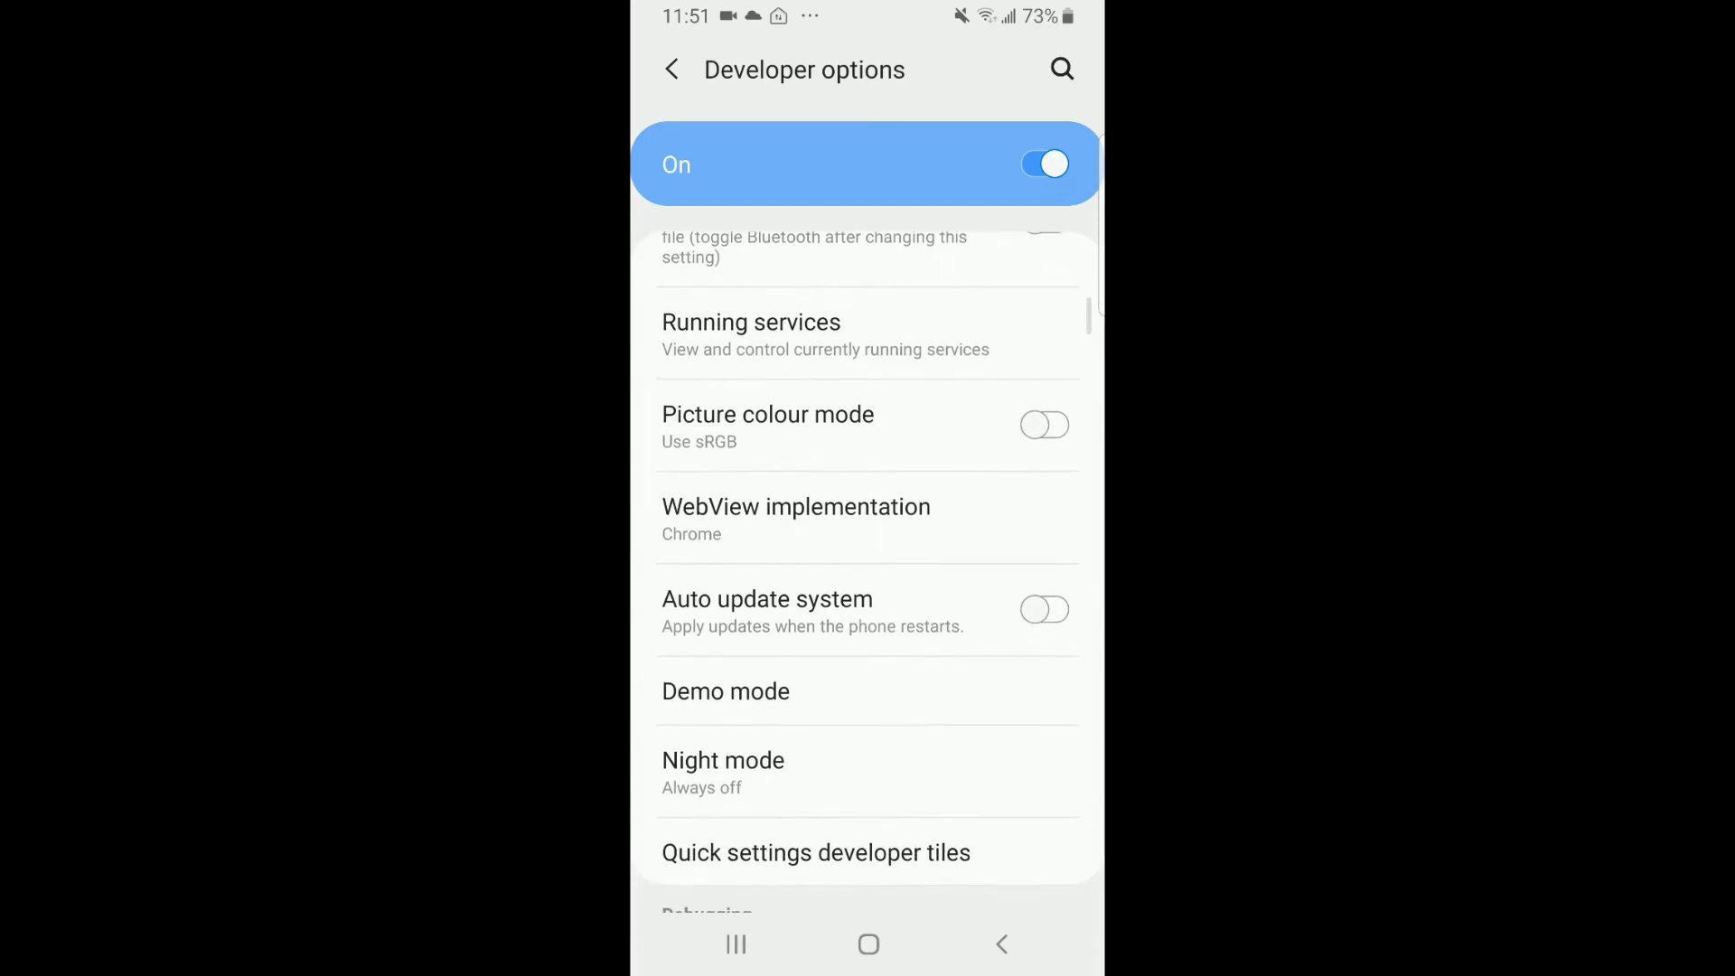
scroll(868, 566, "down", 5)
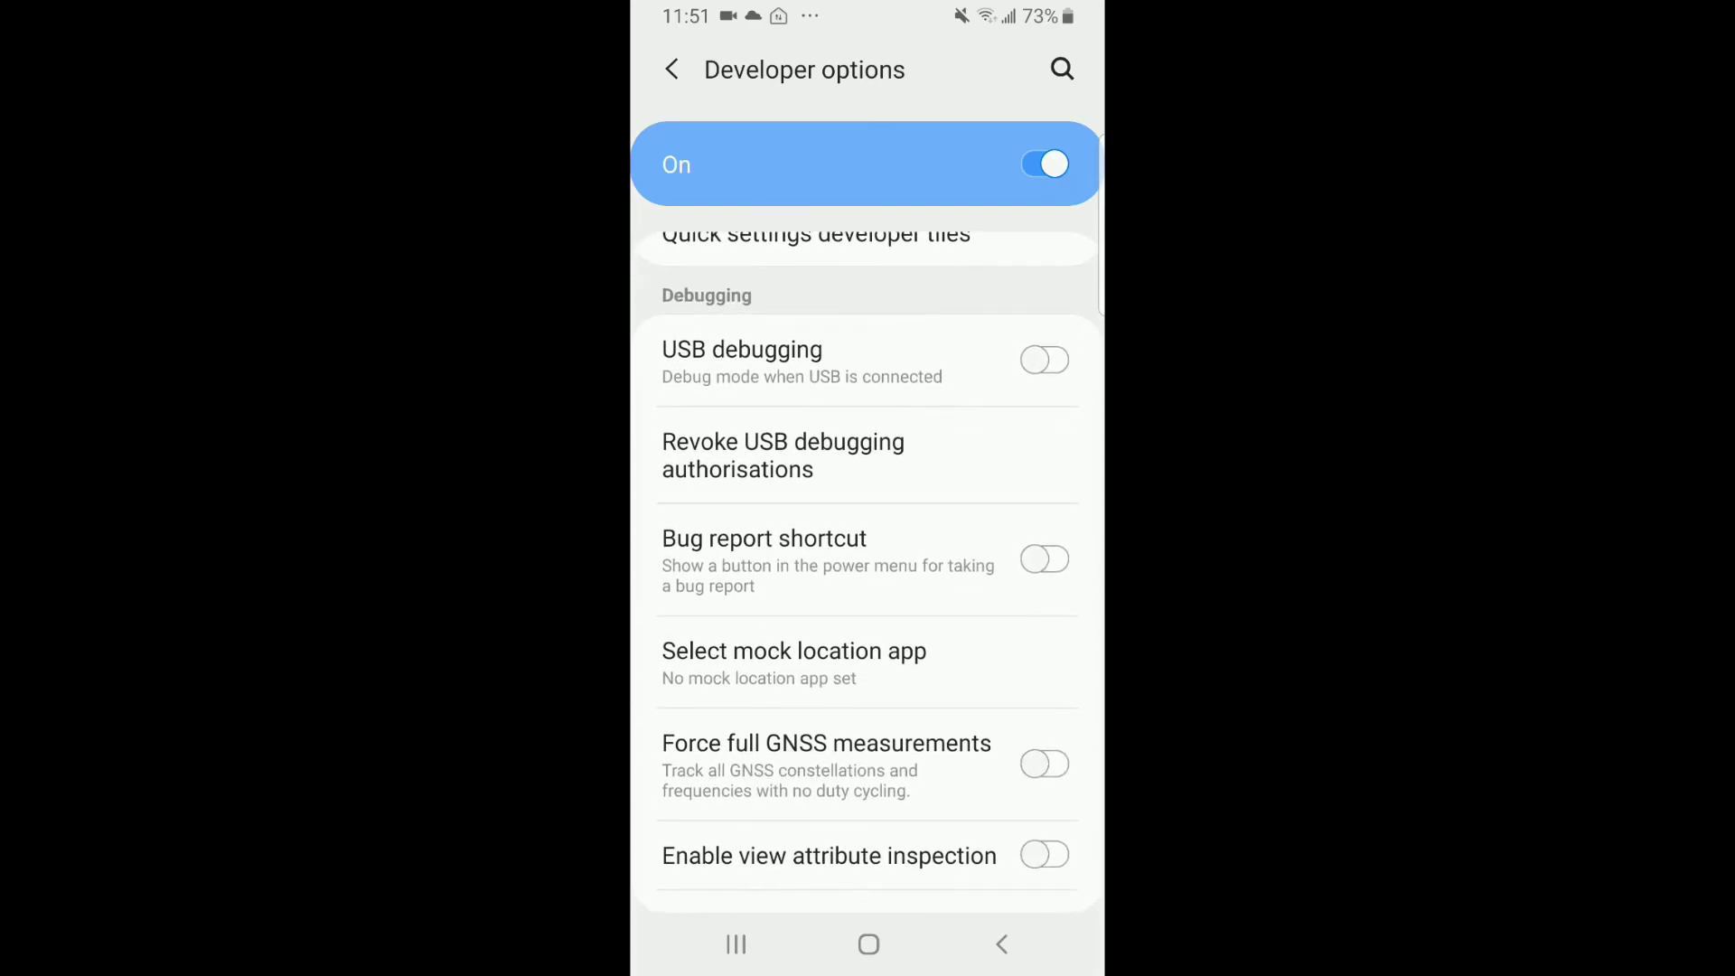
left_click(1045, 360)
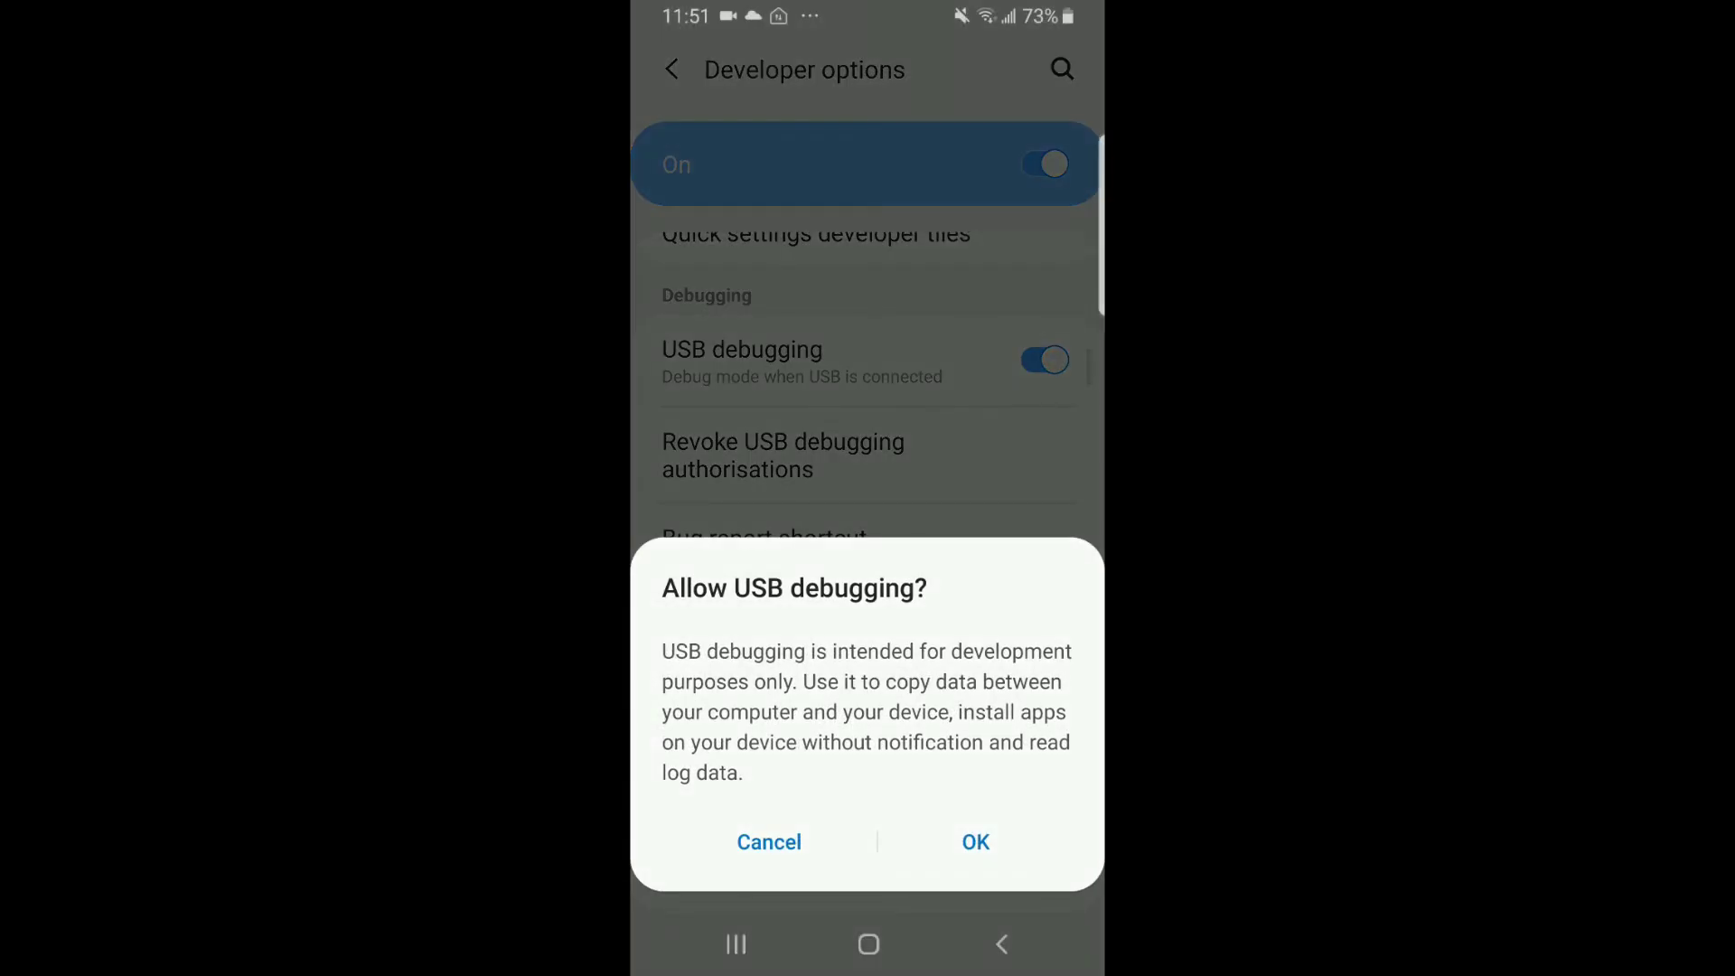
left_click(975, 842)
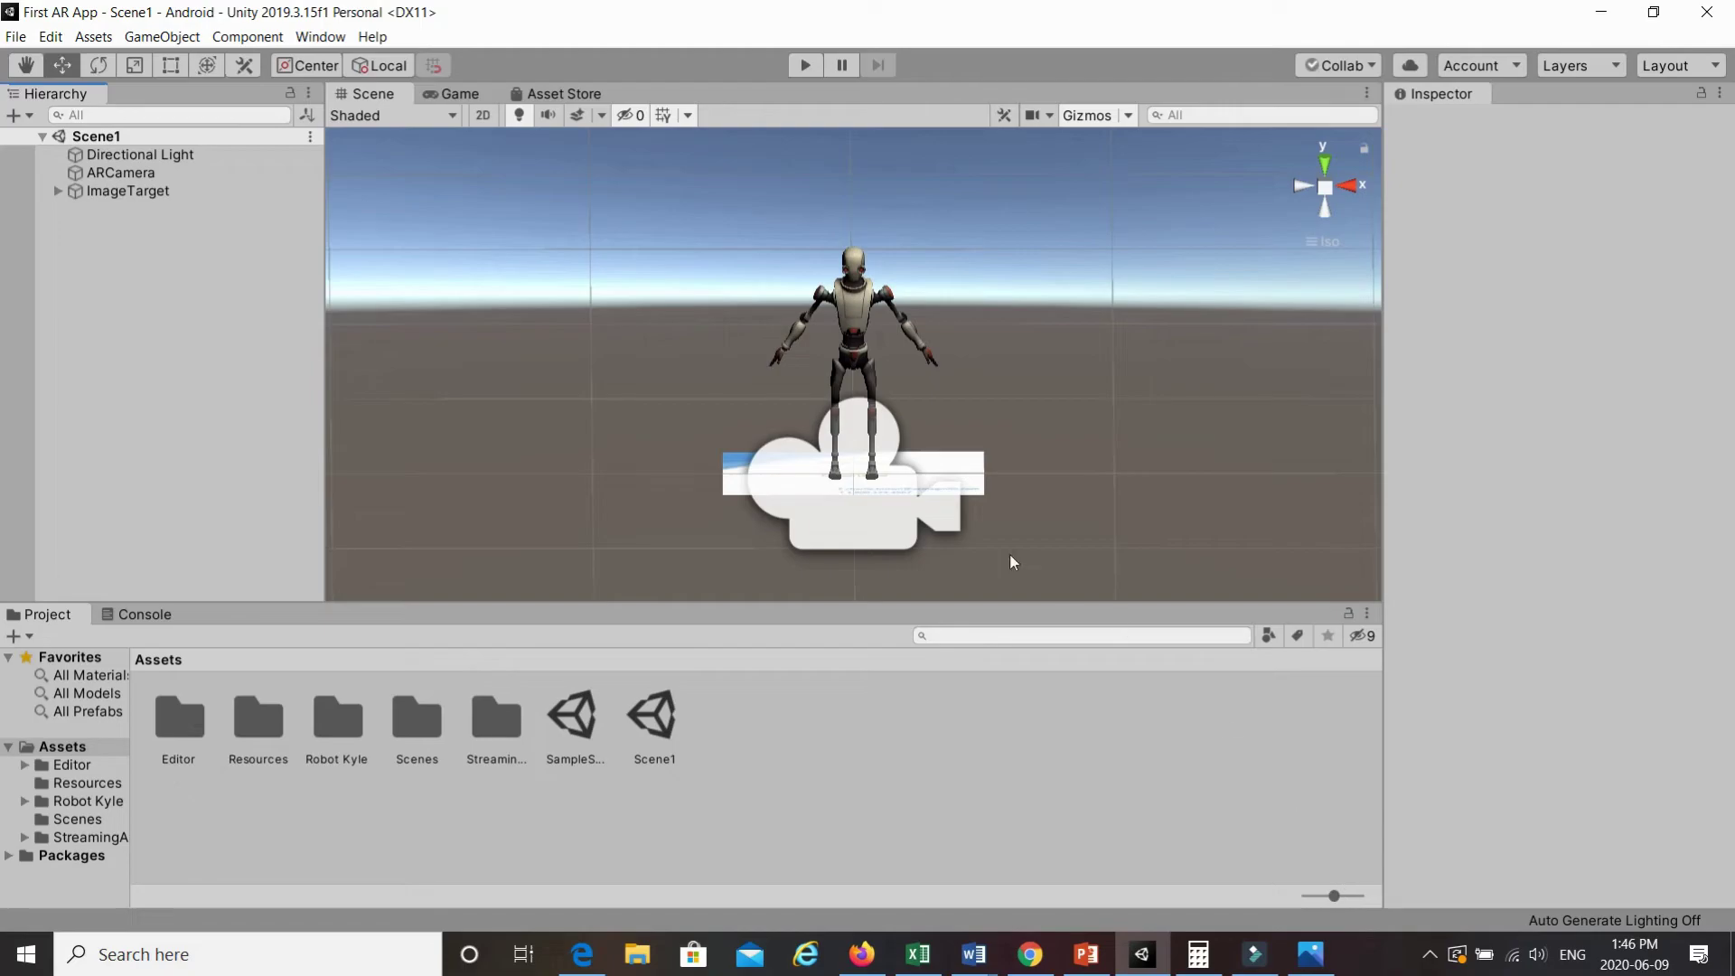
- Set ImageTarget's Default Trackable Event Handler visibility status to Tracked
left_click(138, 192)
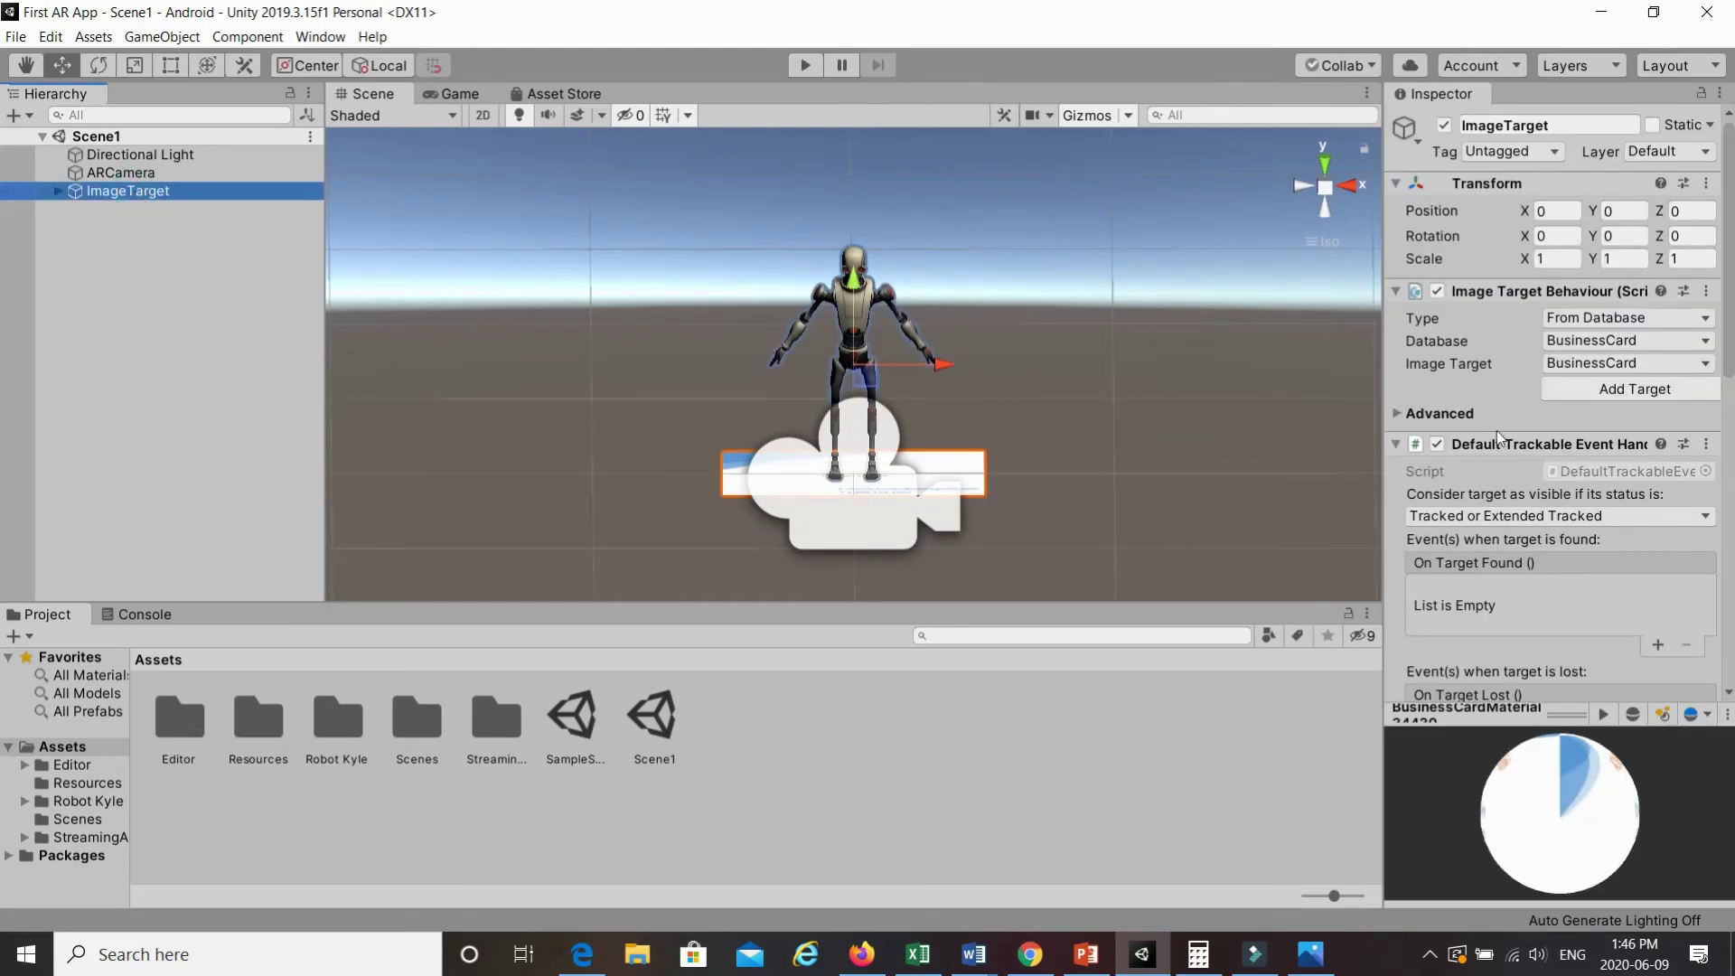
left_click(1656, 520)
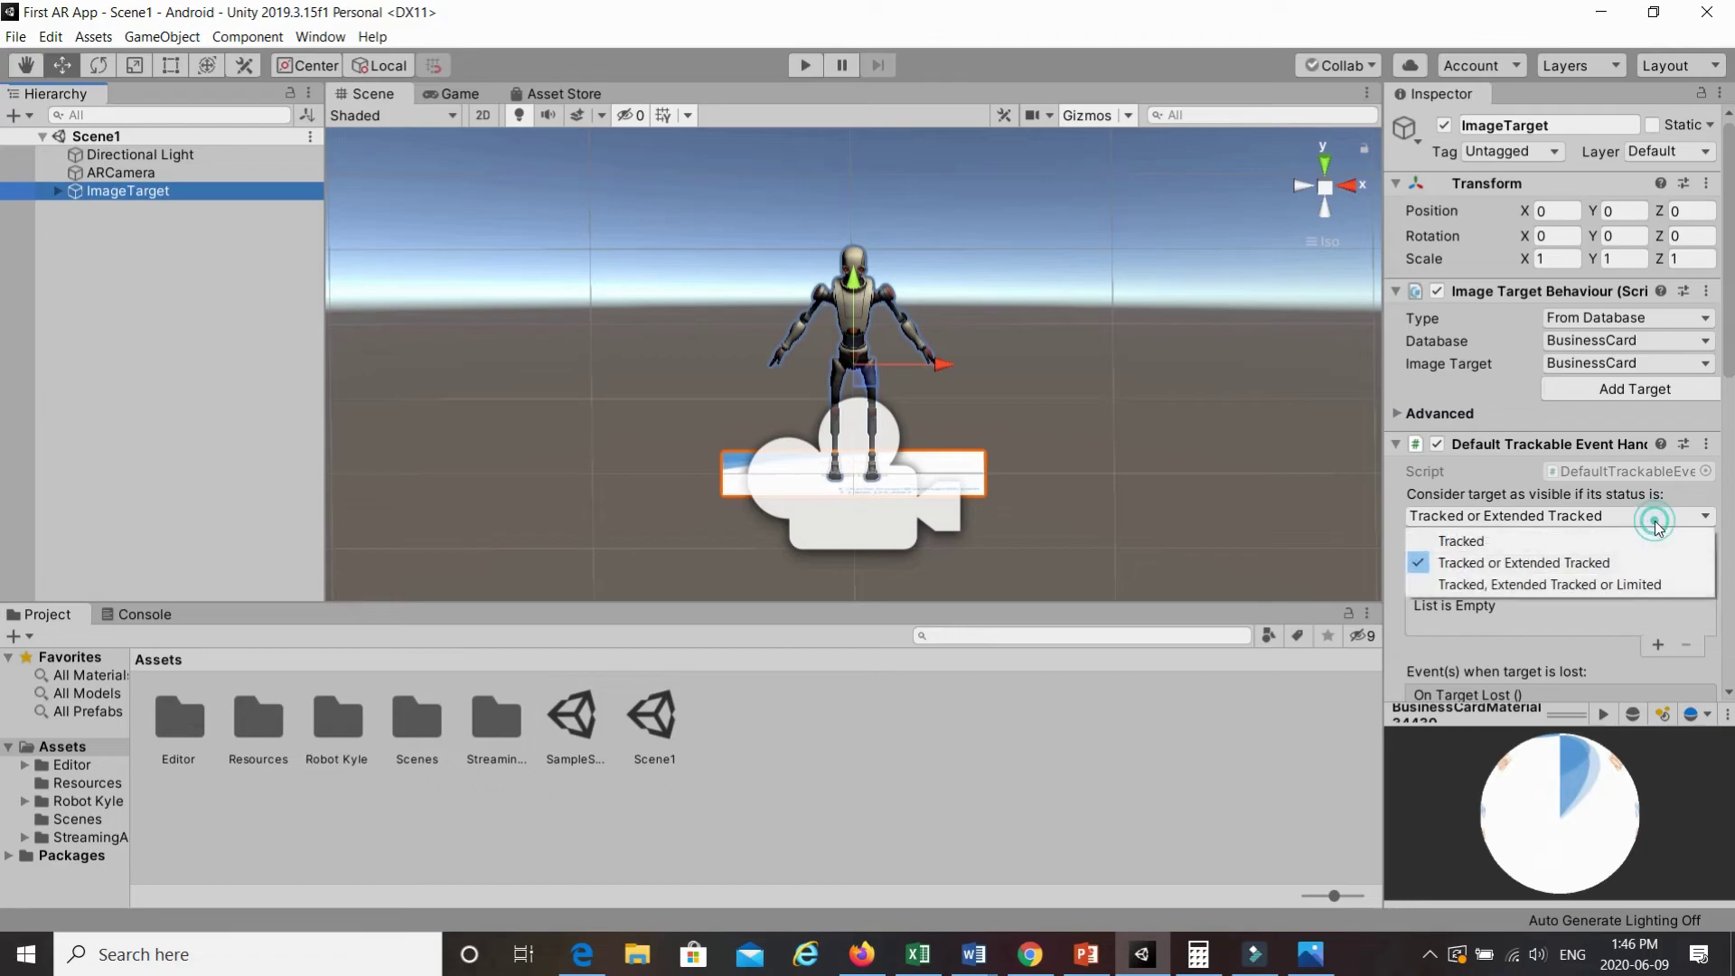
left_click(1533, 541)
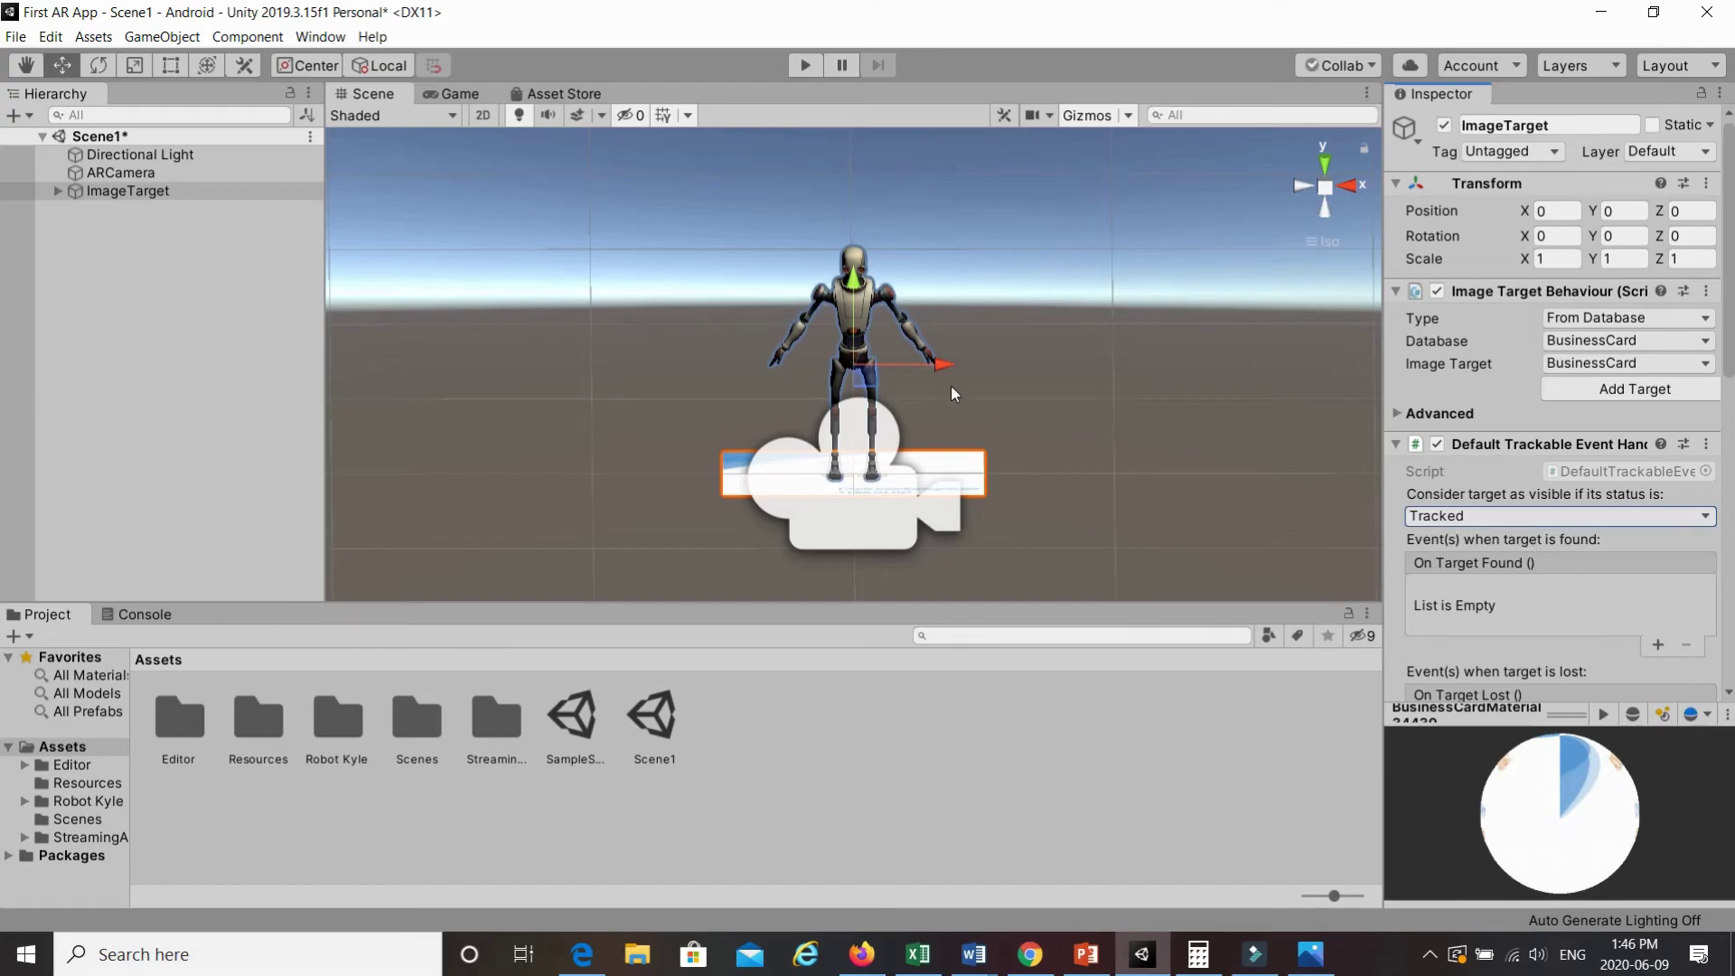
- Save Scene1 from its Hierarchy options menu
left_click(310, 137)
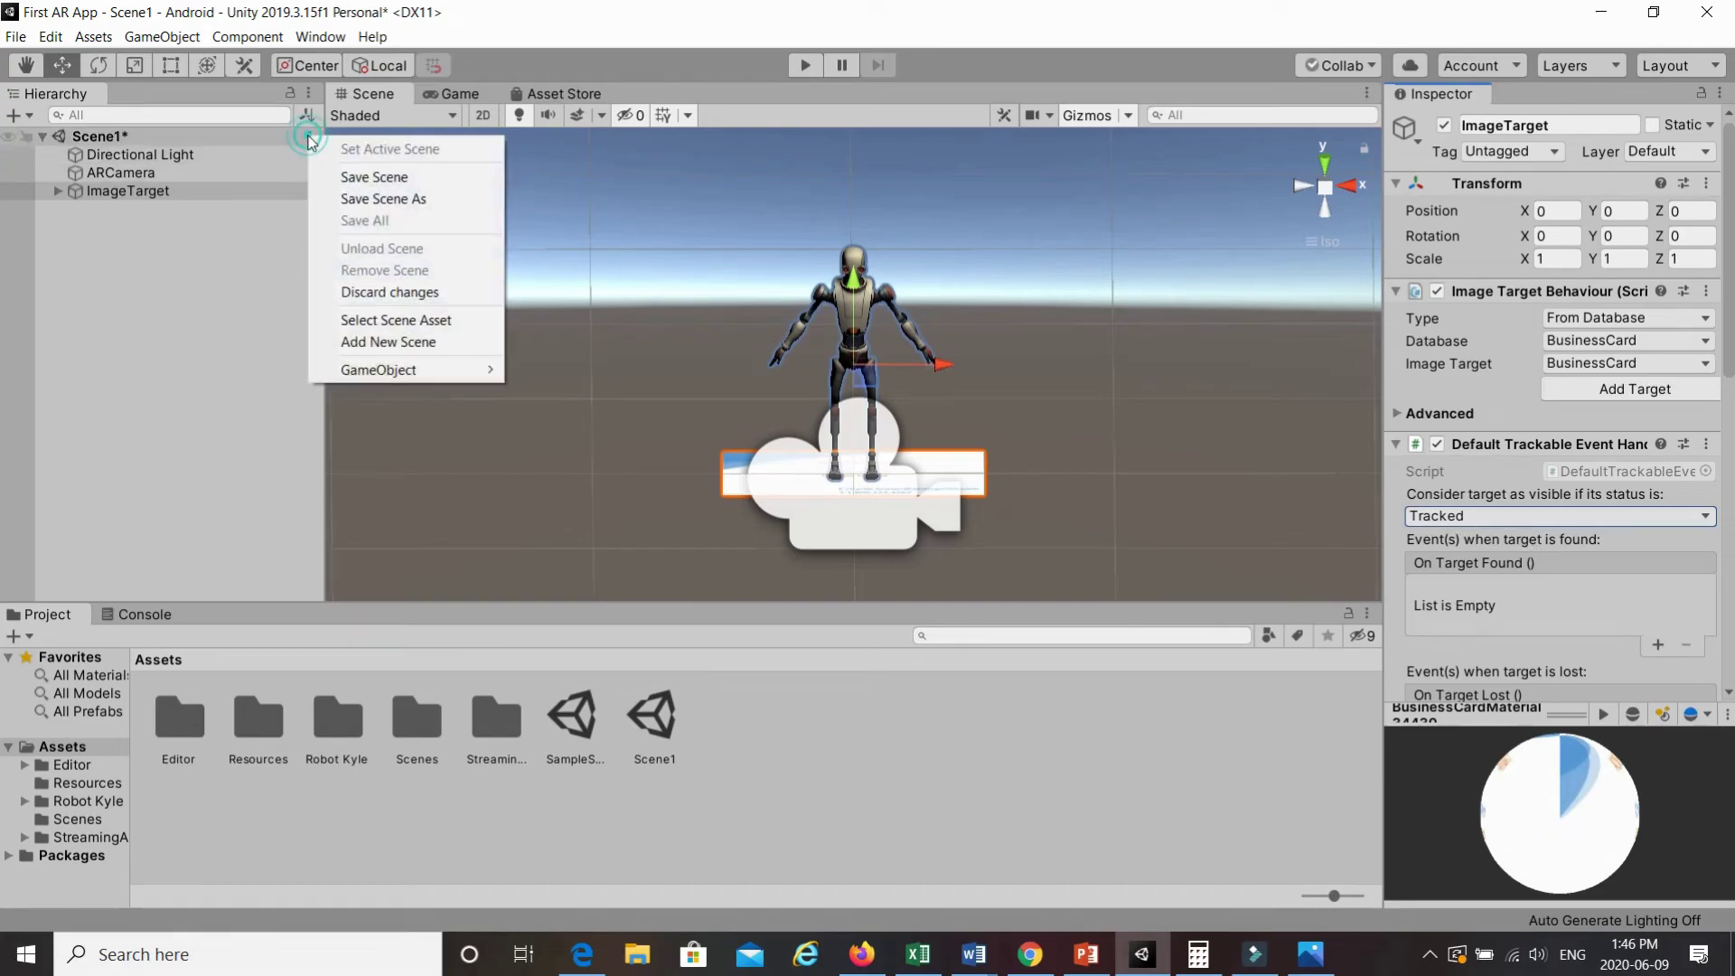
left_click(370, 177)
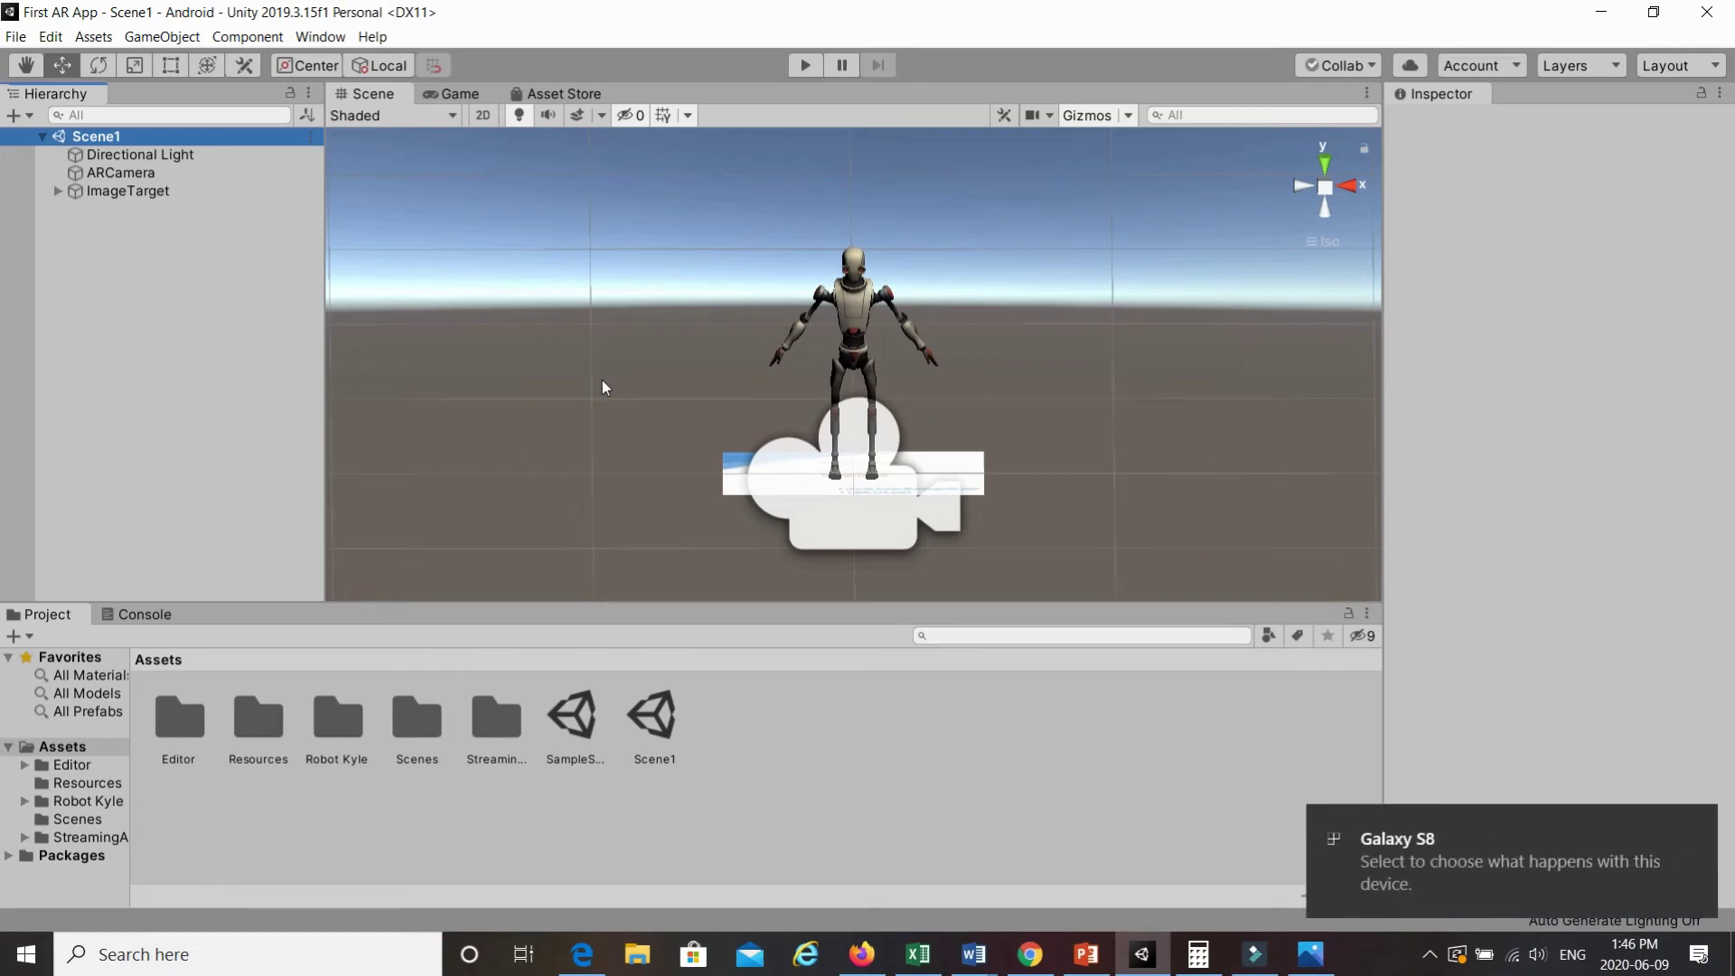
left_click(16, 38)
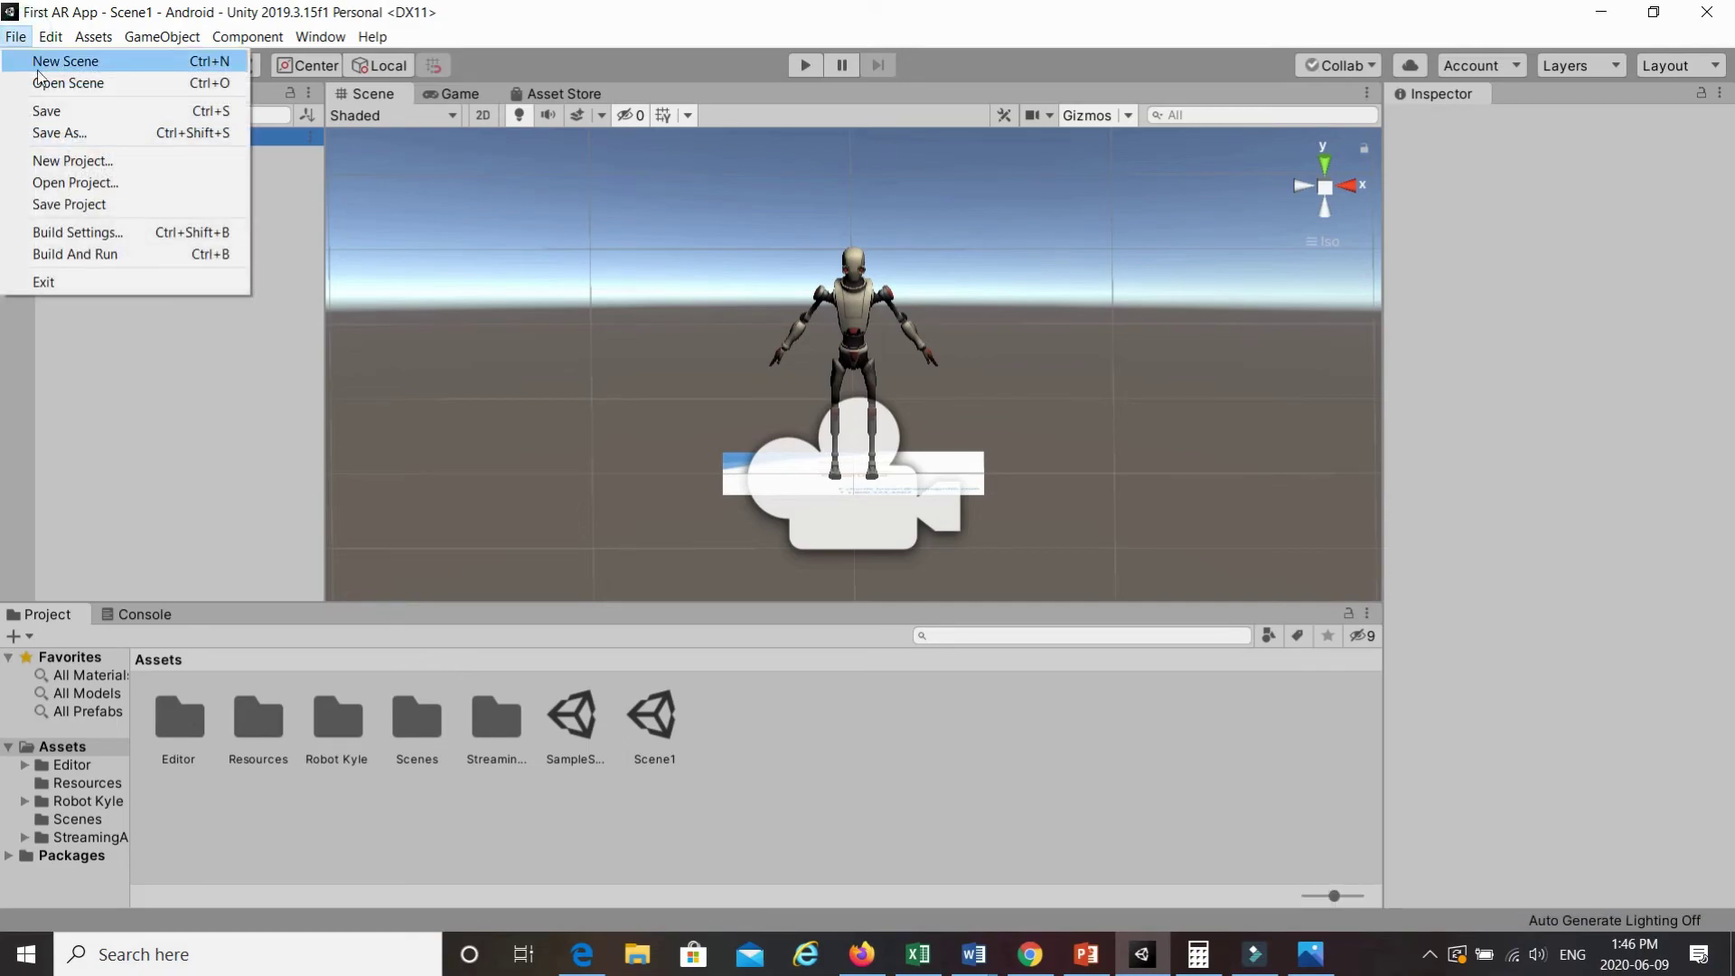
- Add open Scene1 in Build Settings and Build And Run it as First AR App.apk
left_click(100, 232)
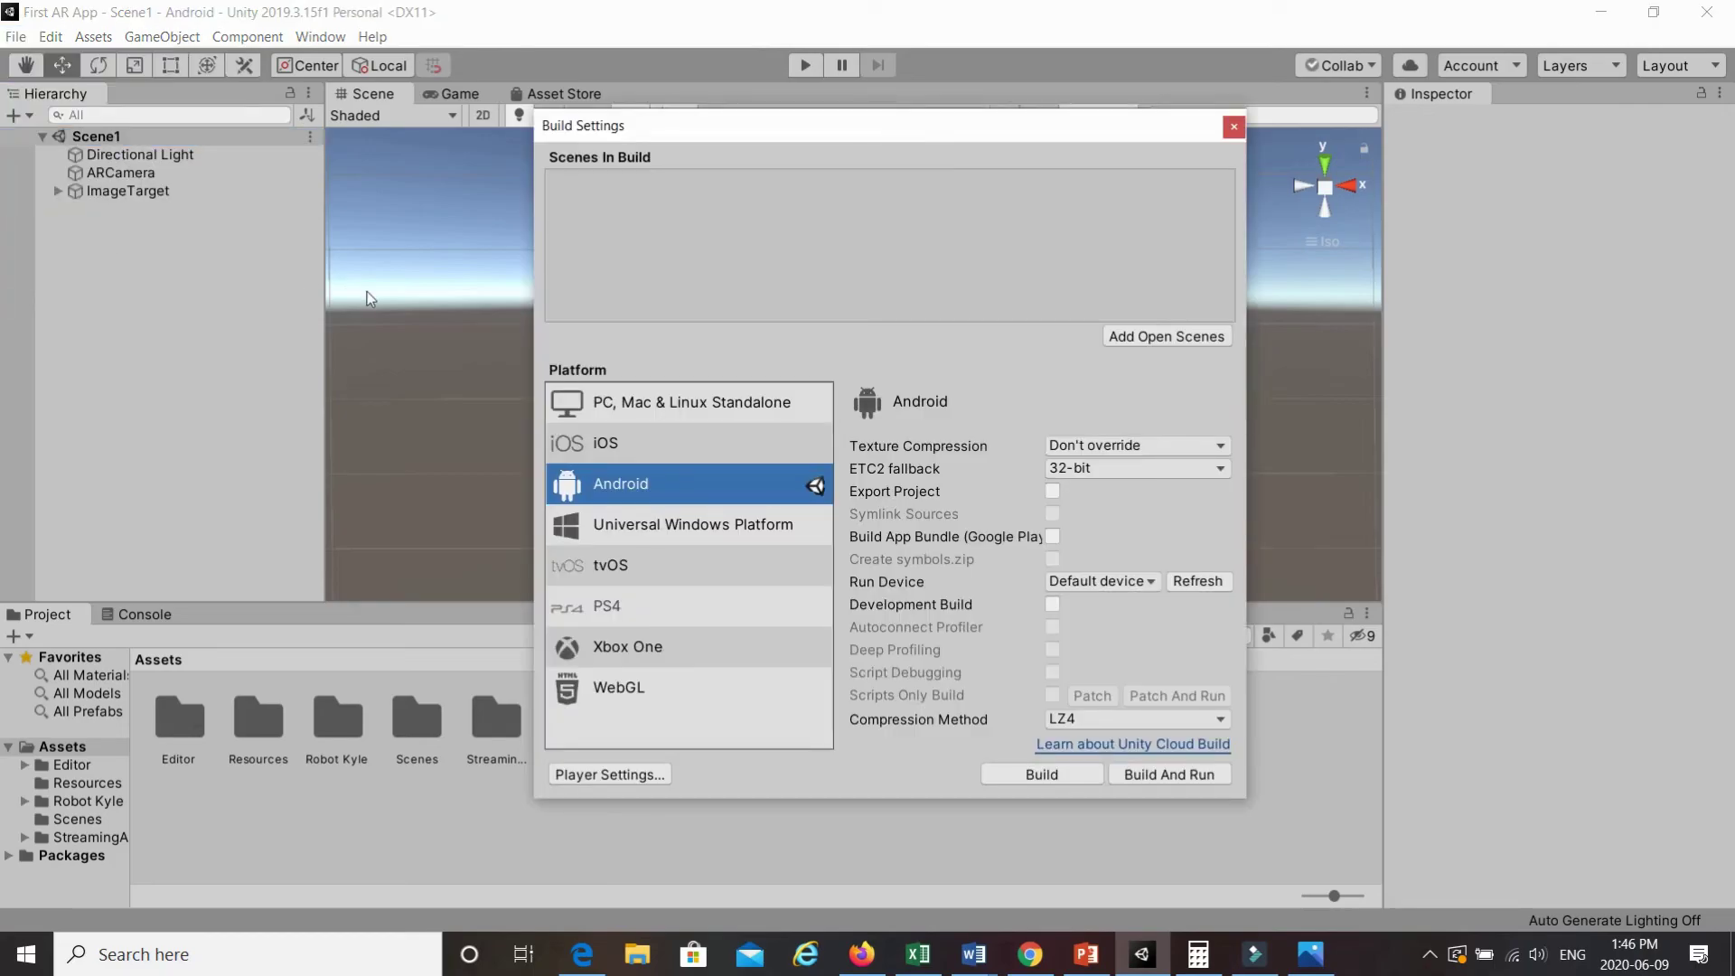
left_click(1193, 339)
left_click(1191, 770)
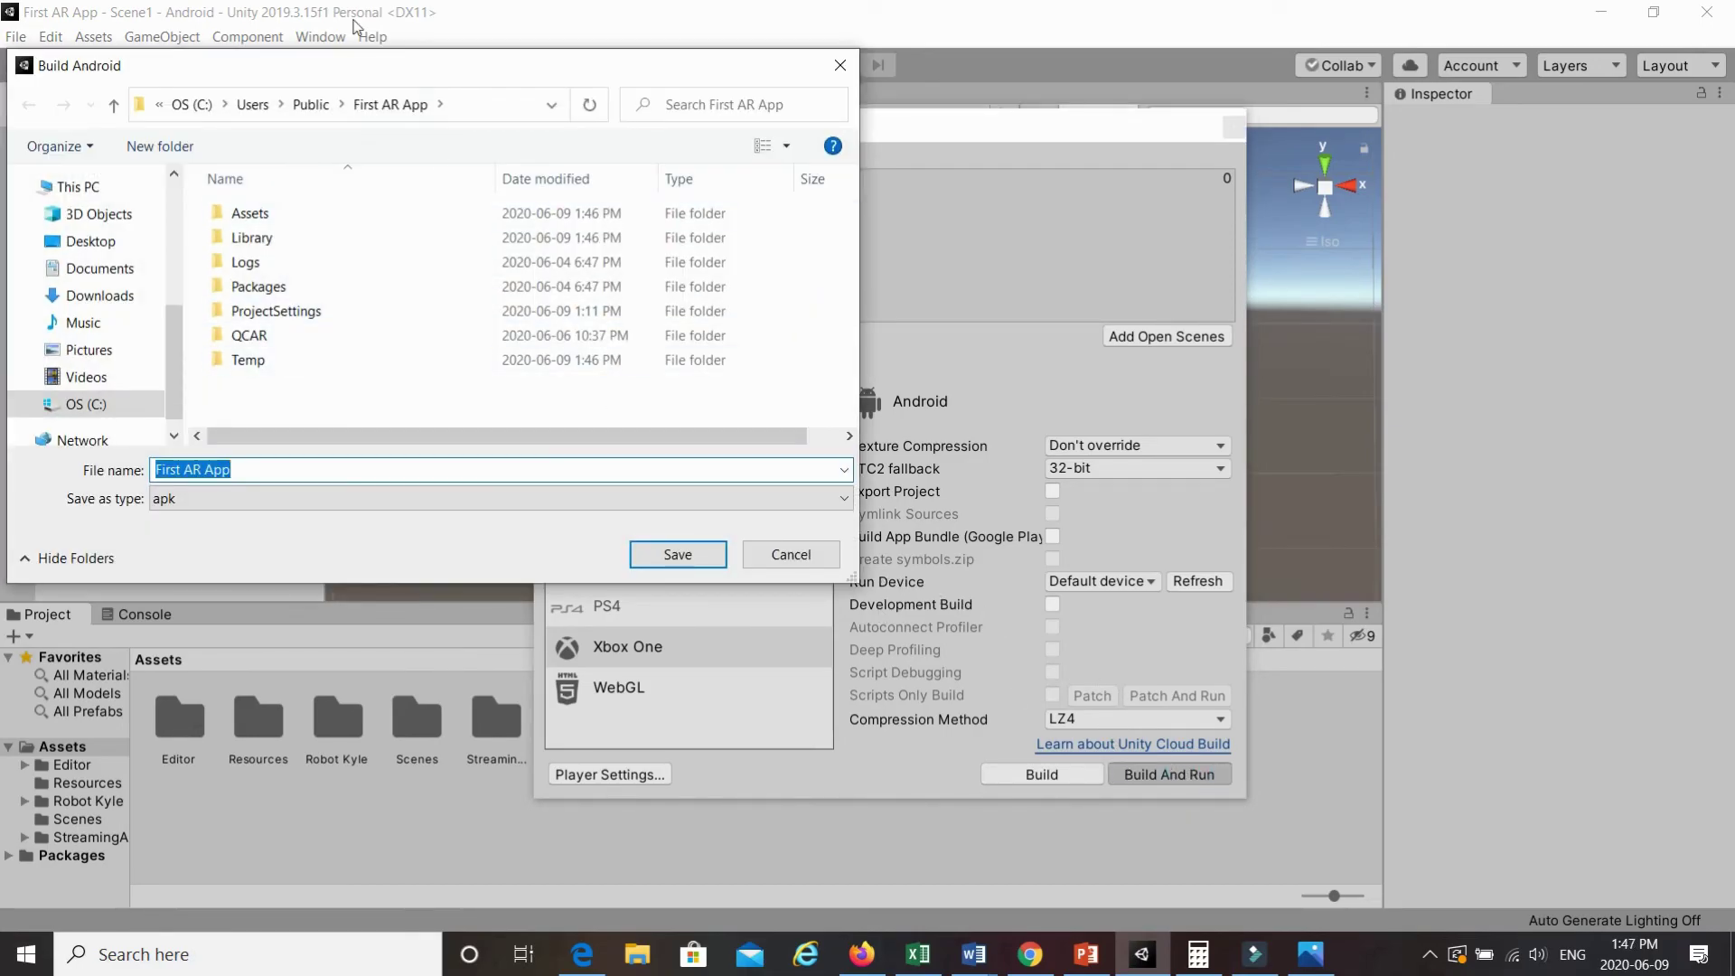
left_click_drag(367, 56, 558, 240)
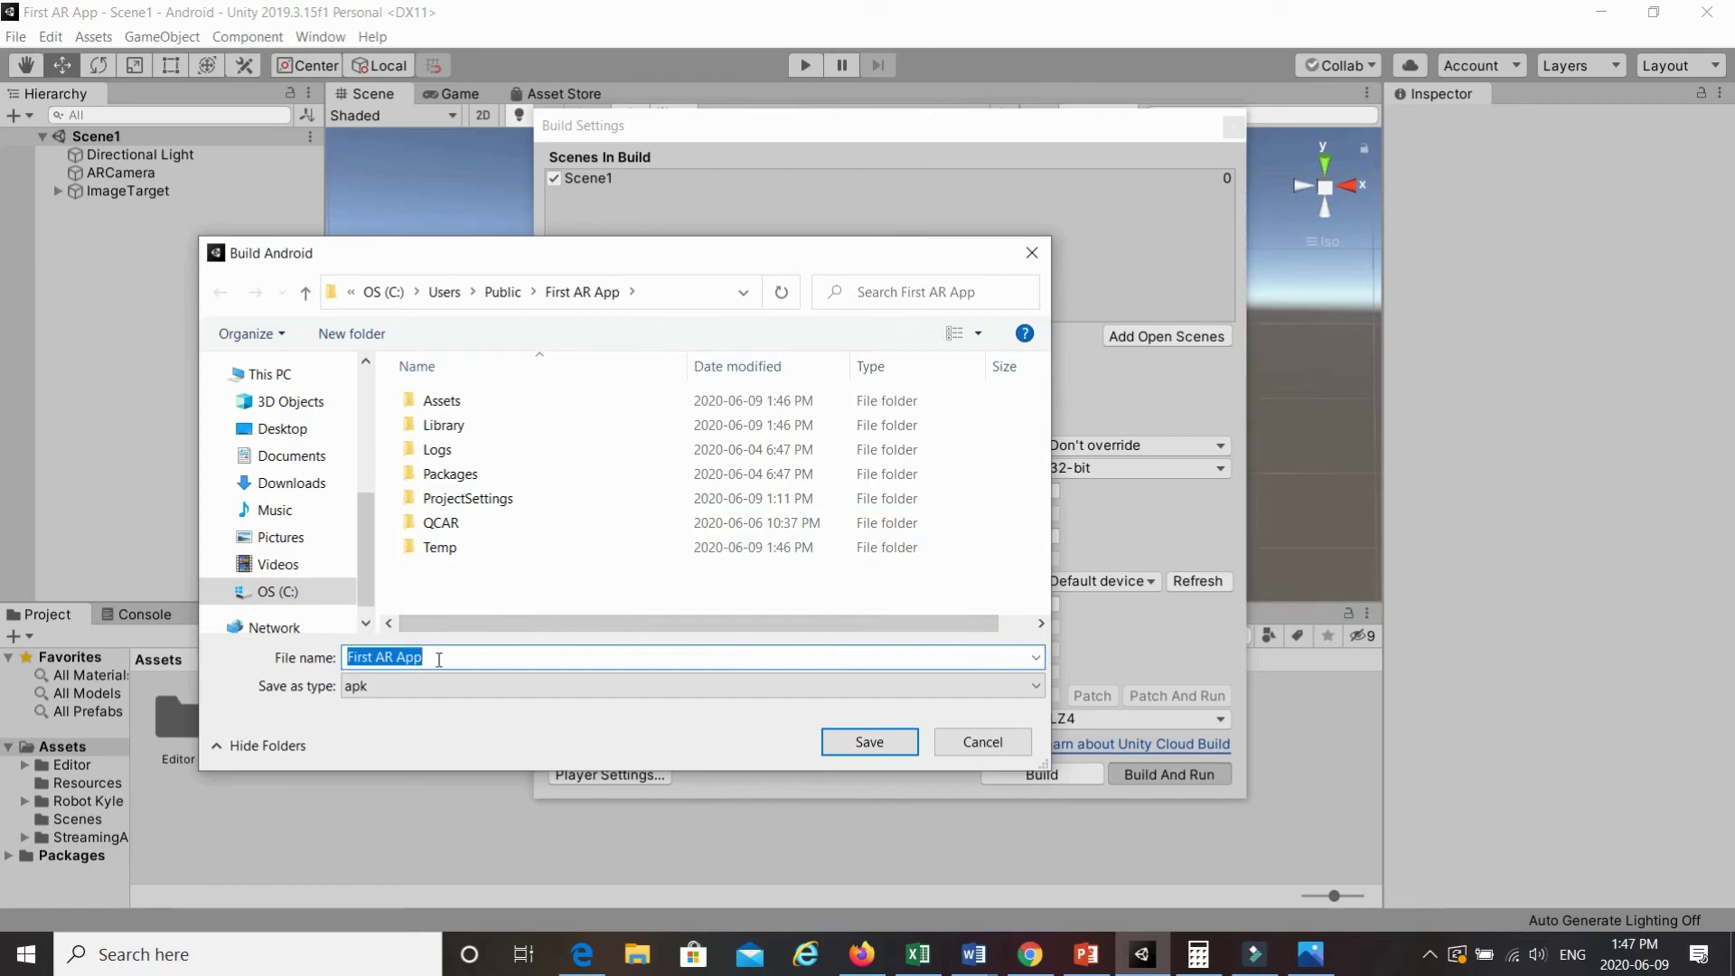
left_click(867, 741)
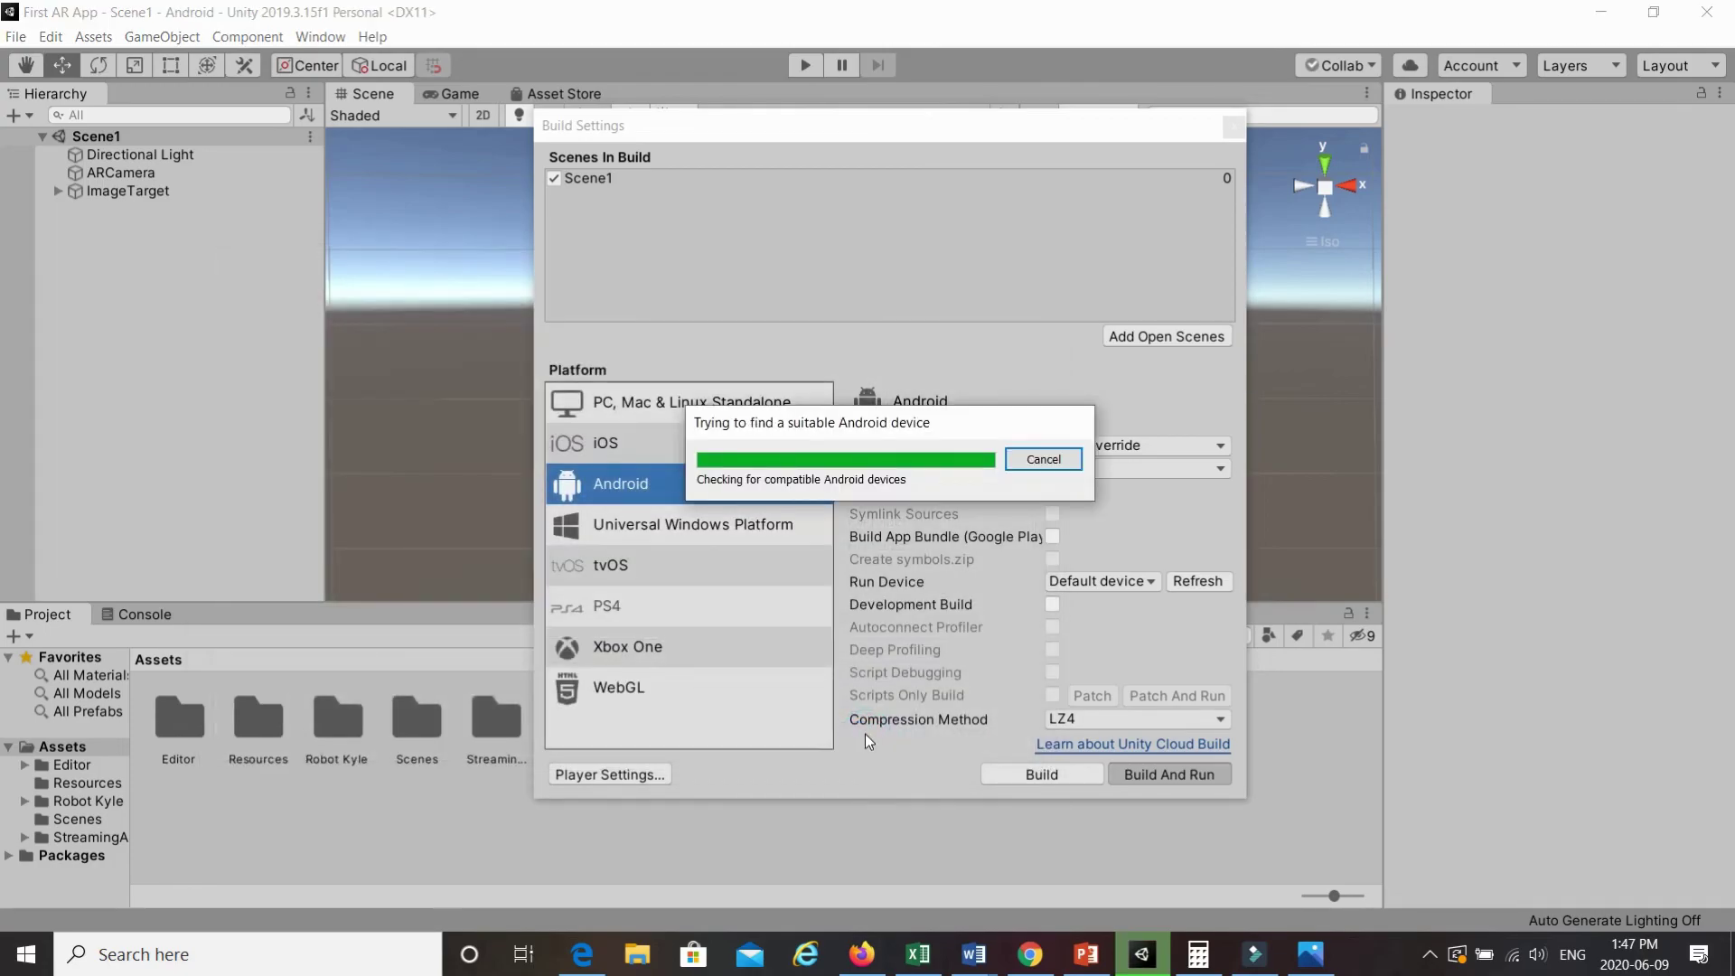